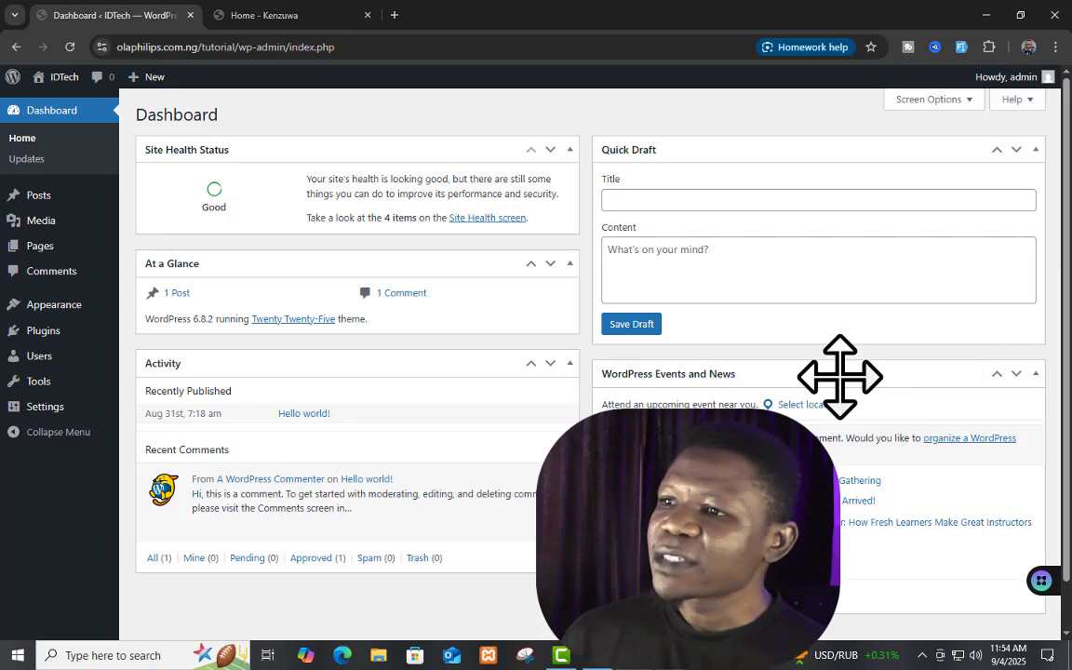
Open the IDTech site's front end in a new tab, view it, and return to the dashboard
right_click(67, 101)
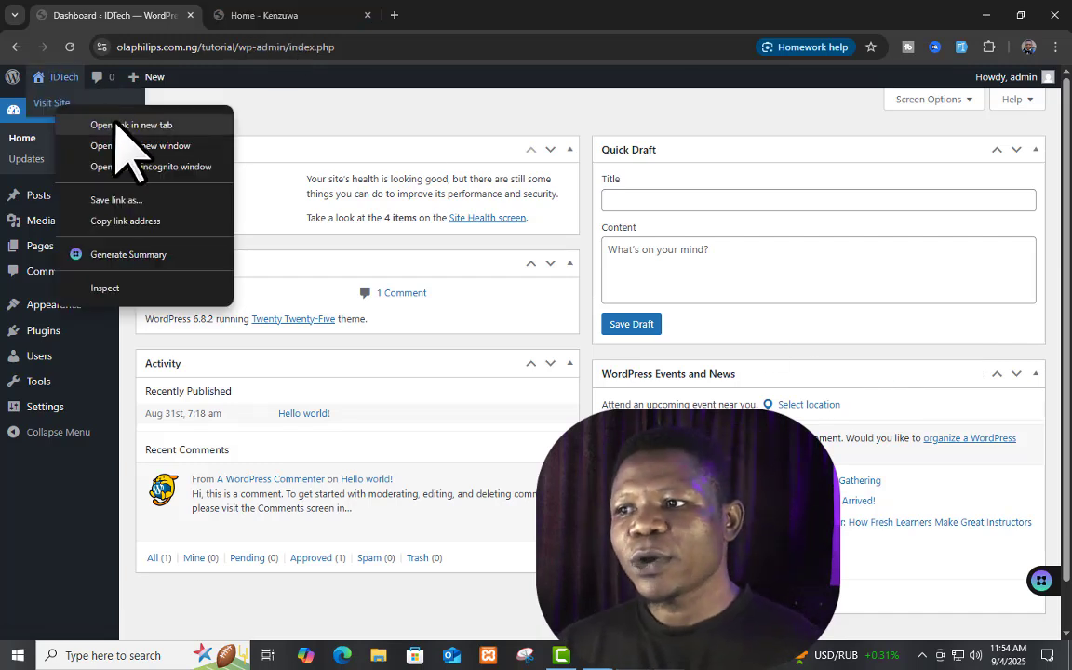
left_click(105, 119)
left_click(307, 13)
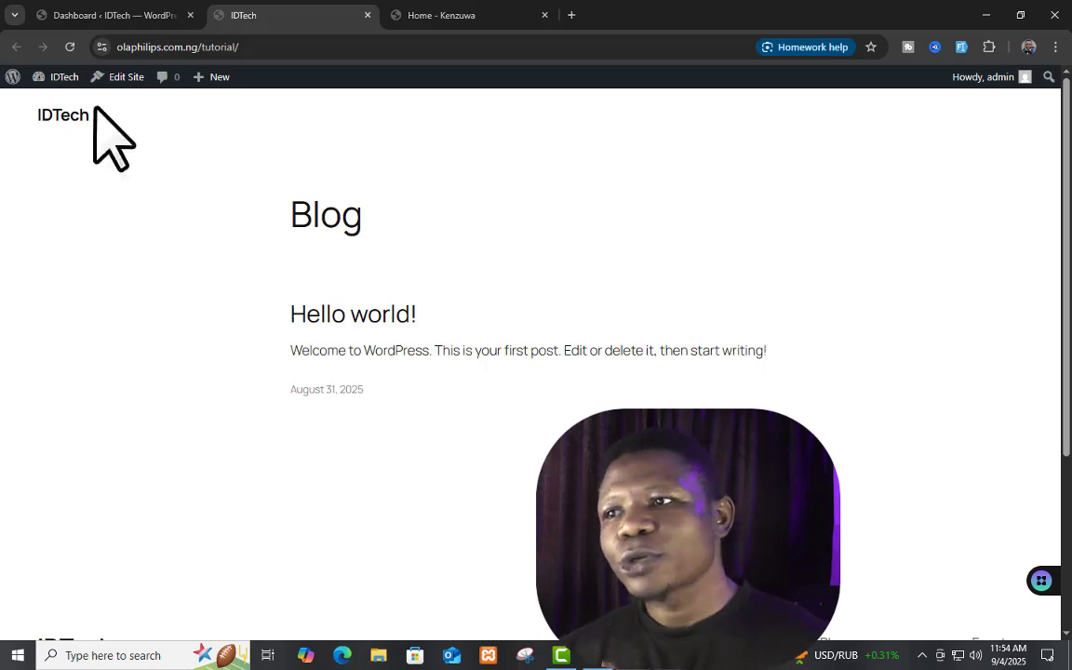
left_click(101, 17)
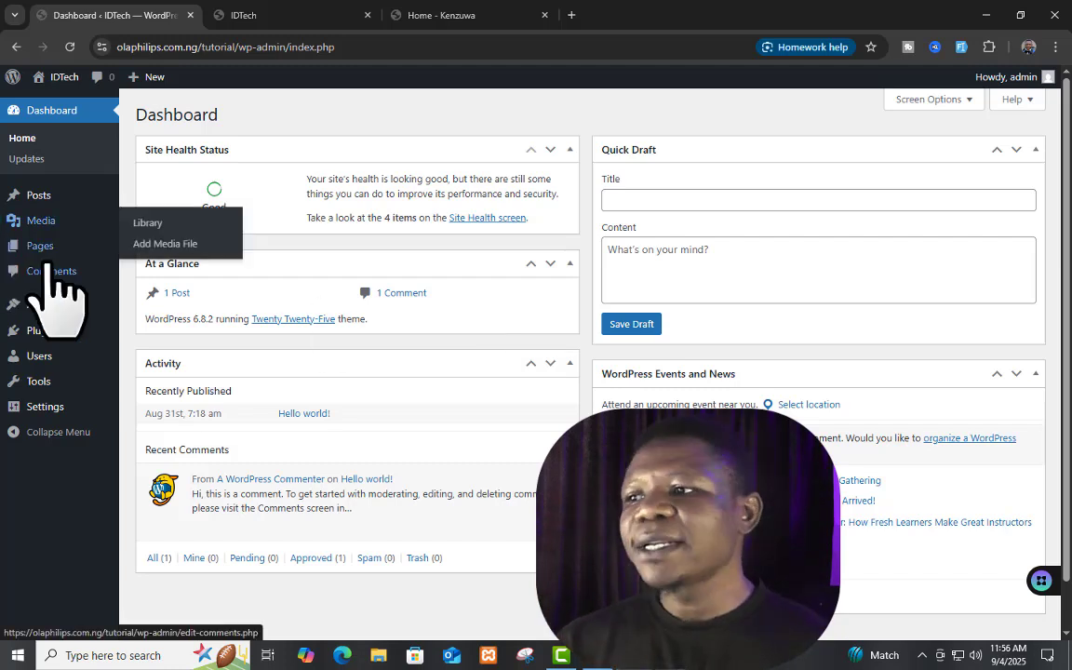
From the Pages list, start a new page in a separate tab, placed directly beside the admin tab
mouse_move(48, 247)
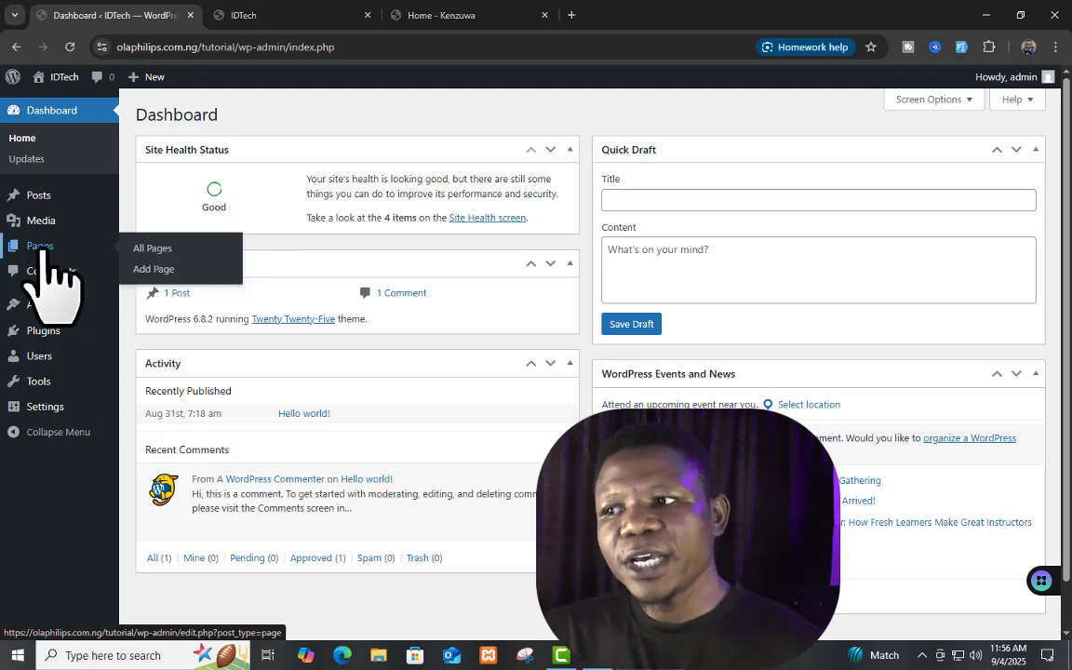
left_click(44, 248)
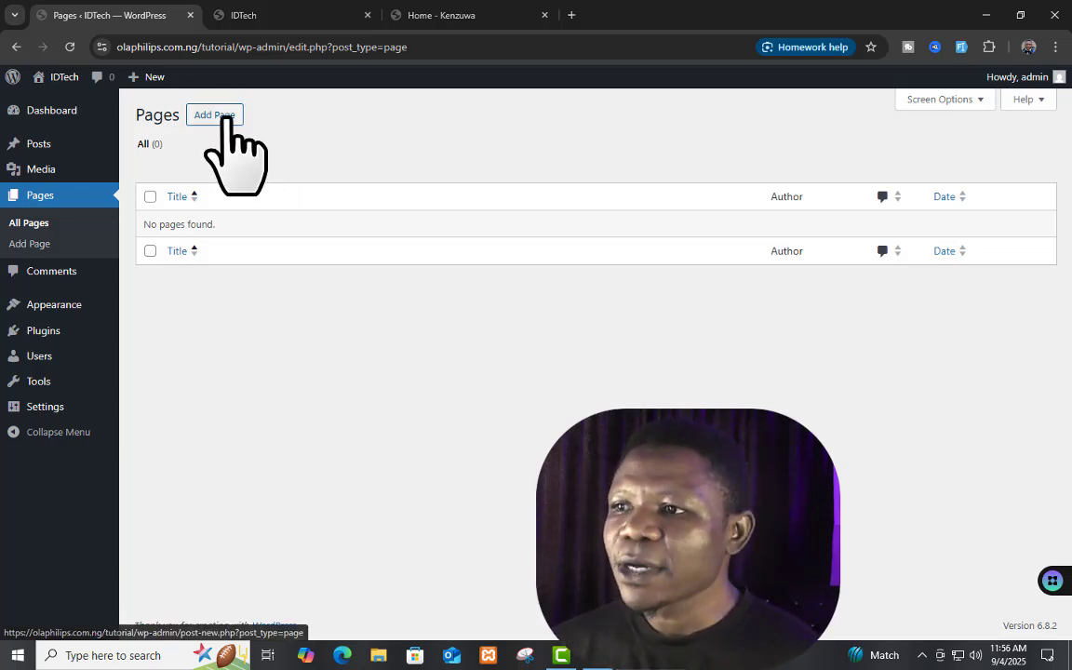
right_click(228, 118)
left_click(291, 136)
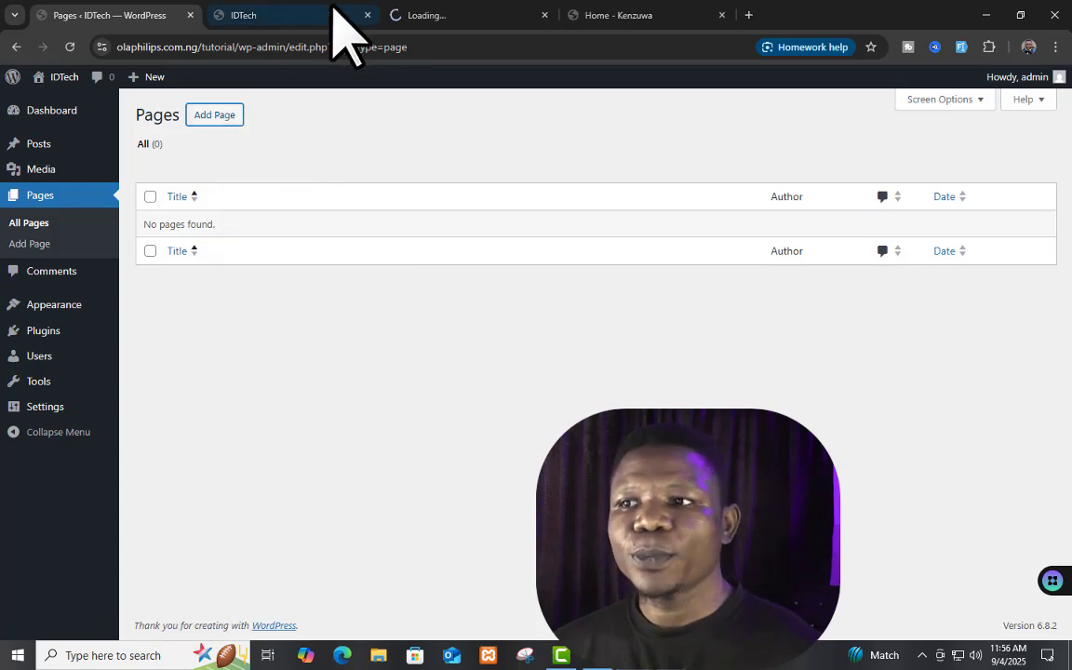
left_click_drag(474, 10, 259, 4)
left_click(89, 17)
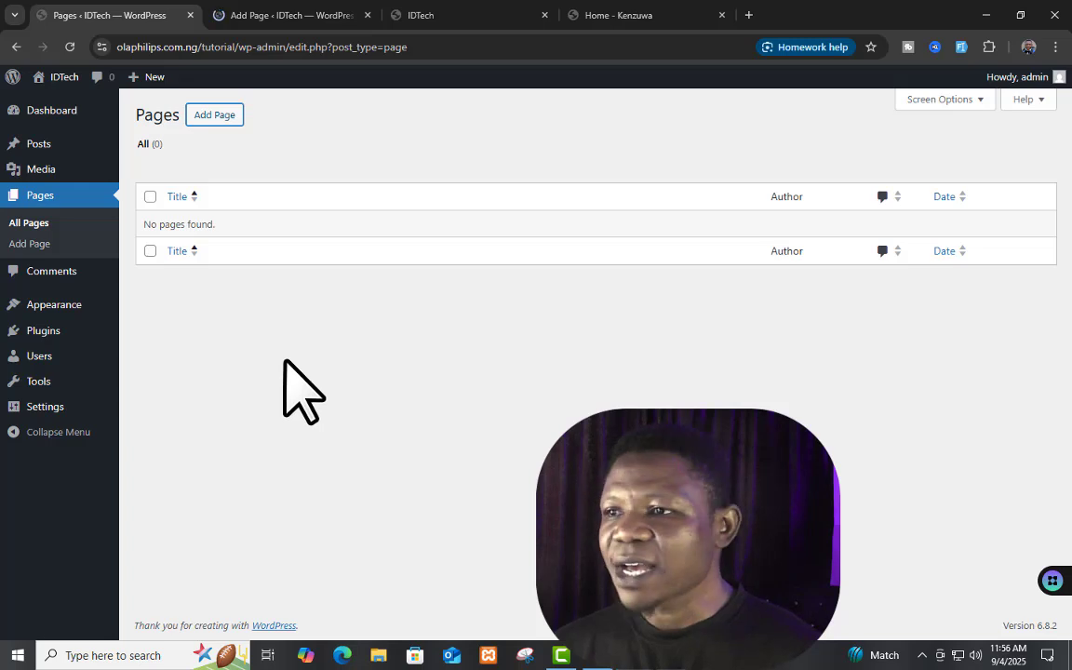
left_click(296, 11)
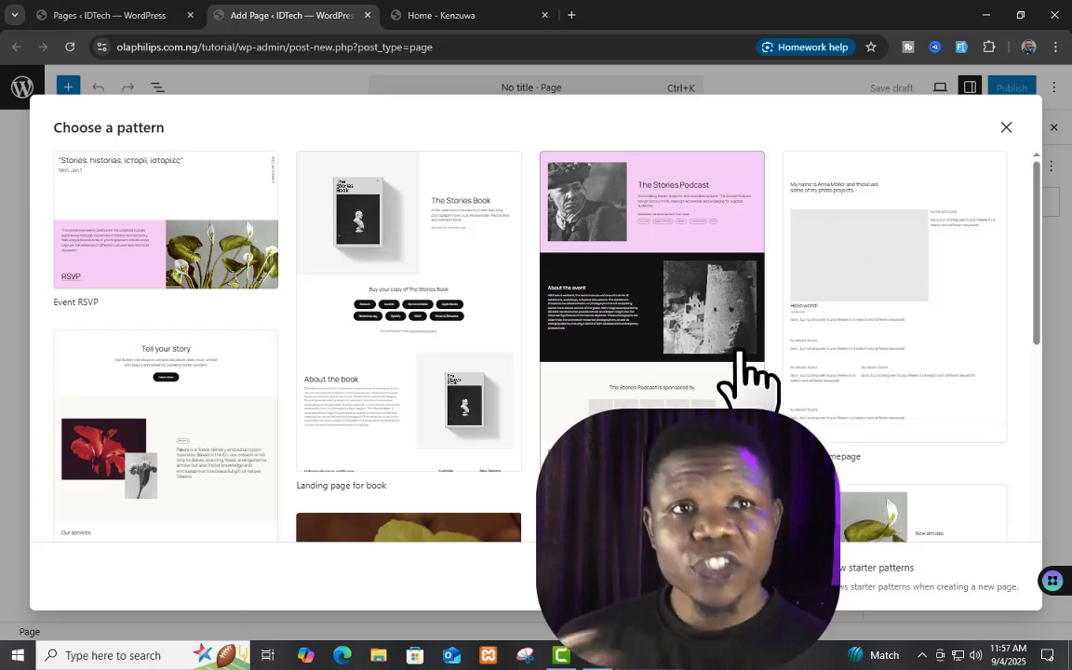
Browse the starter patterns and apply the "Landing page for book" pattern to the new page
scroll(390, 490, "down", 3)
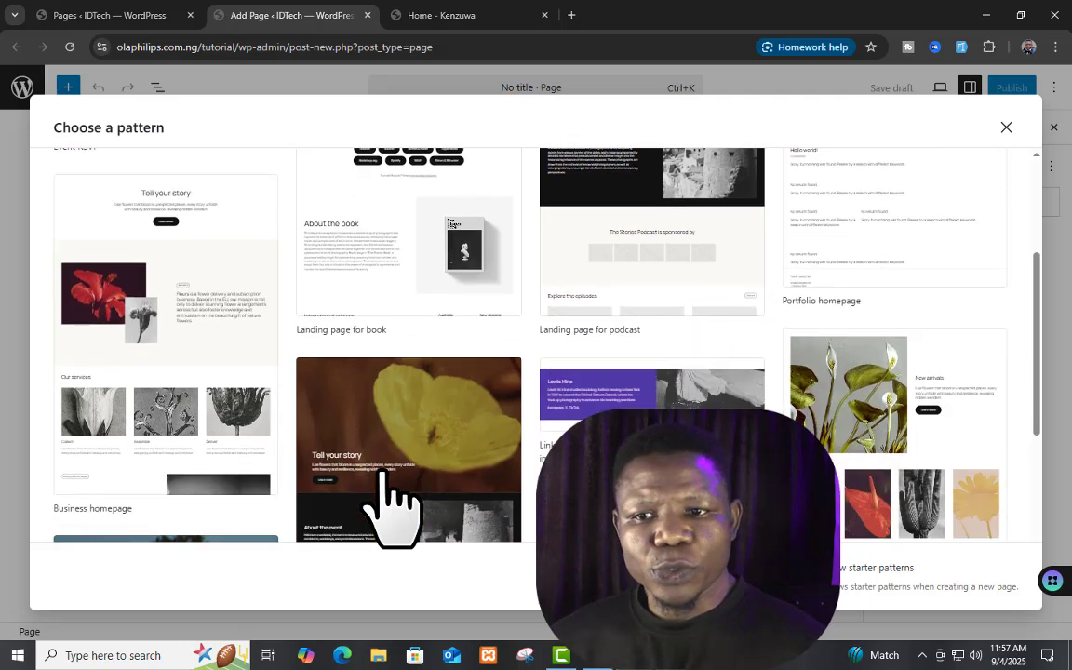
scroll(512, 462, "down", 2)
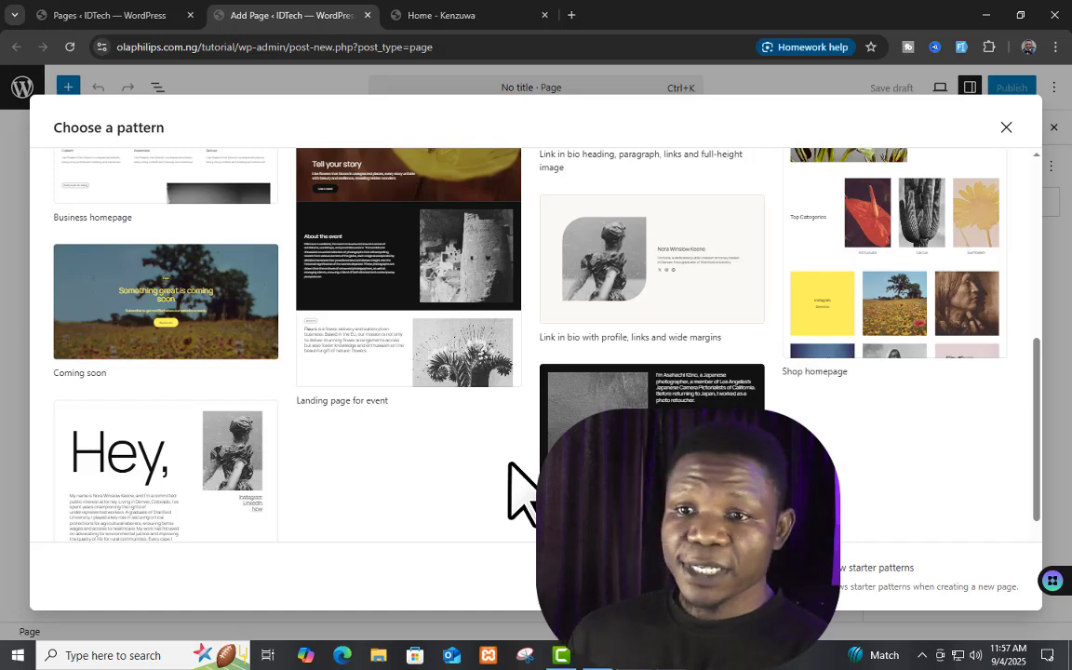
scroll(493, 484, "up", 5)
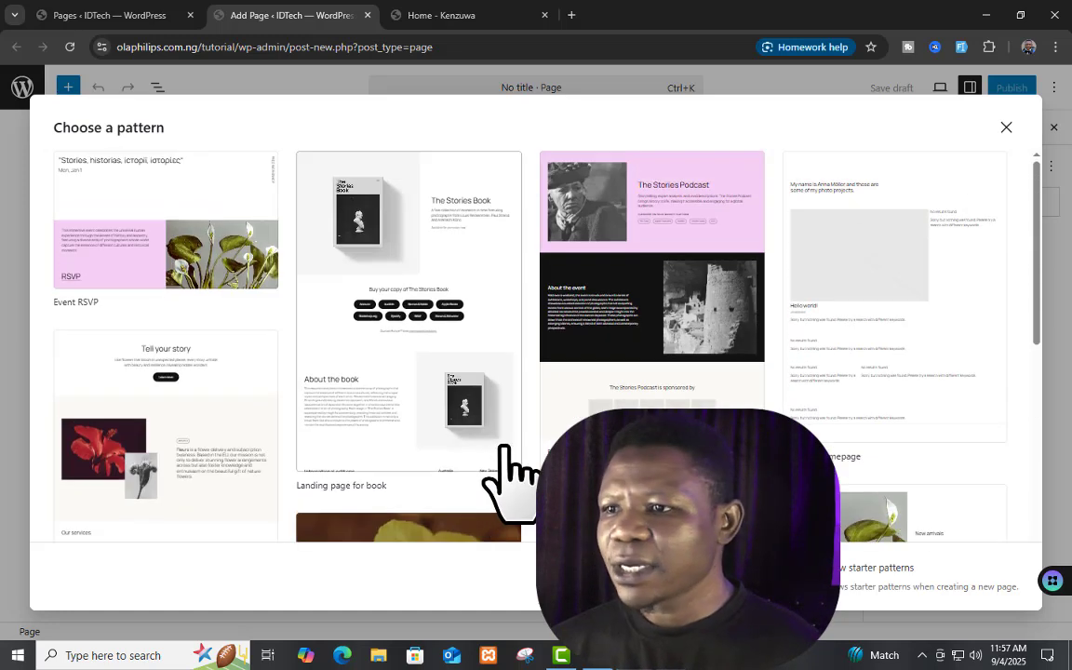
left_click(479, 382)
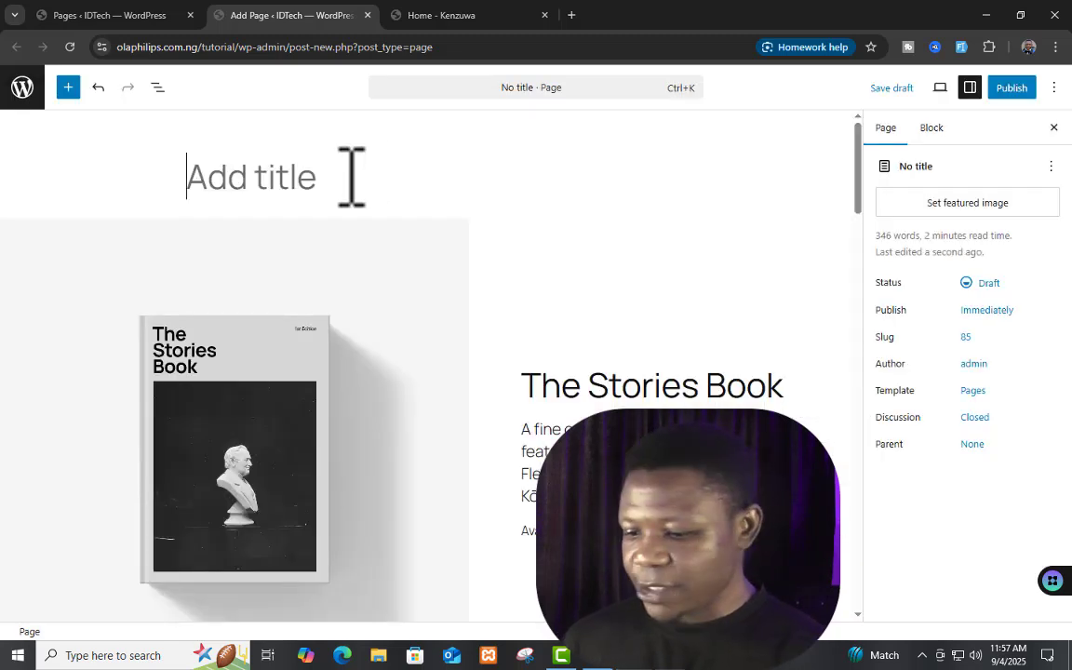
Title the page "Home" and publish it
type("Home")
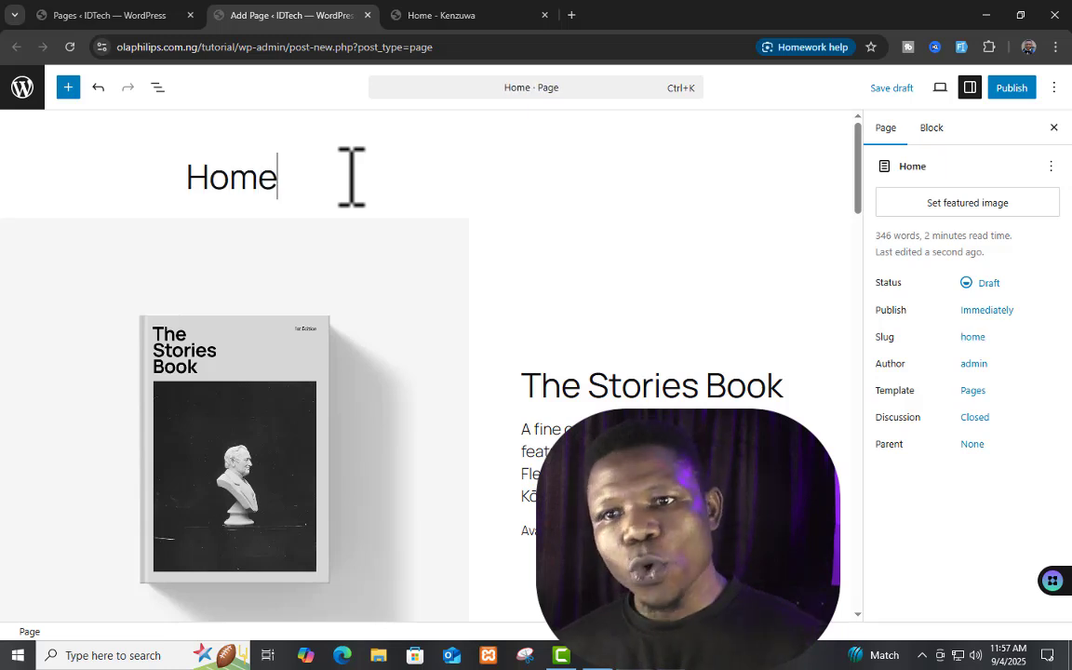
left_click(1015, 89)
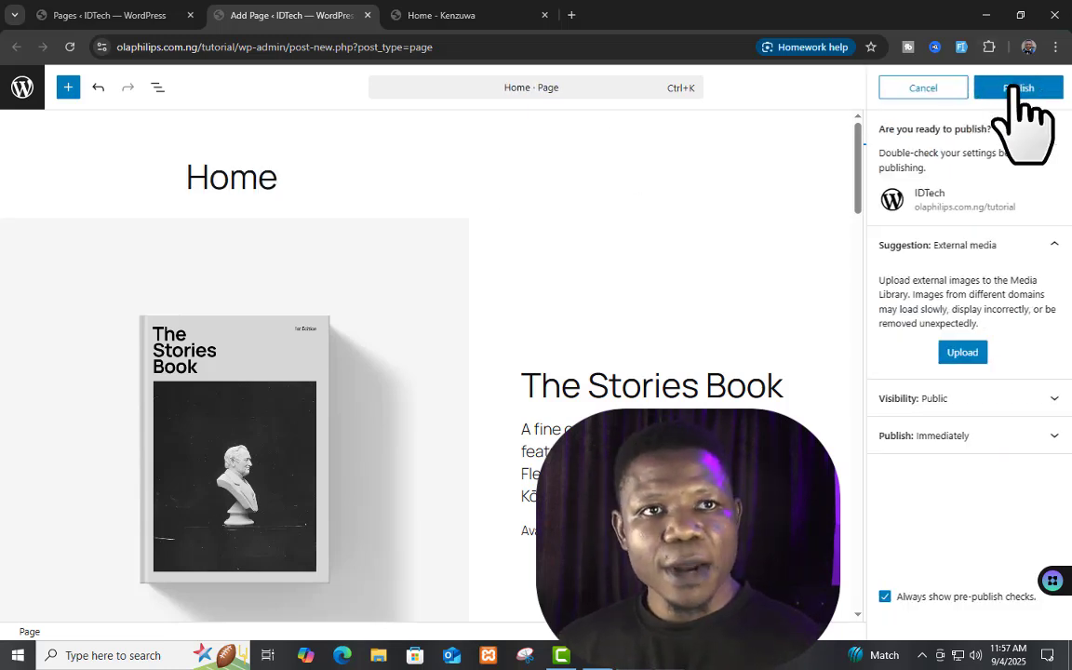
left_click(1014, 89)
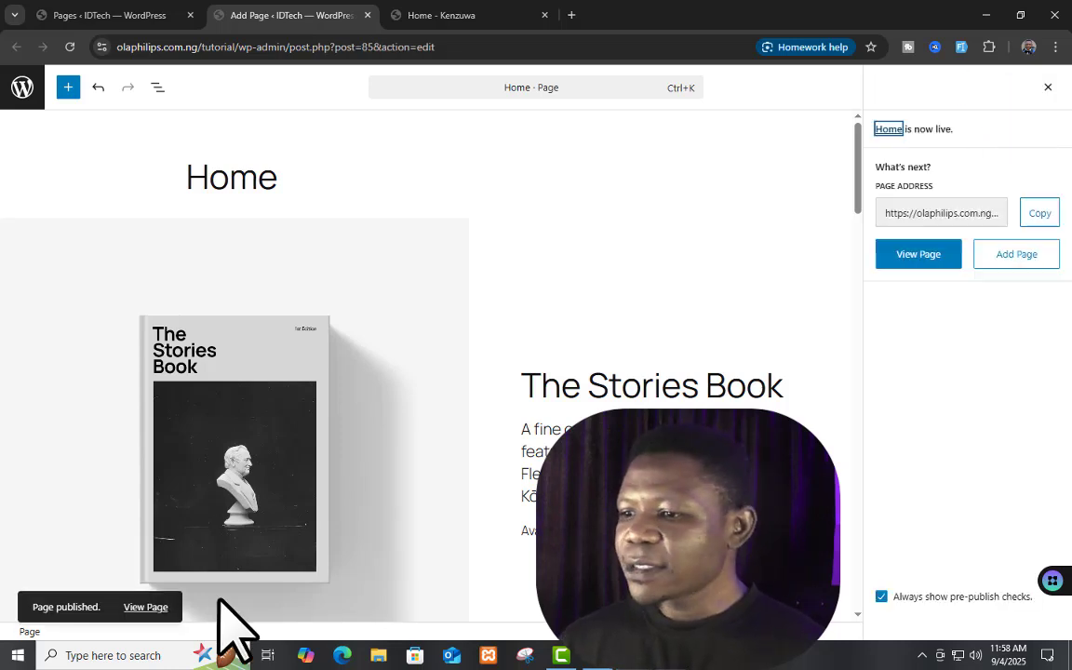
Open the published Home page in a new tab and examine its layout from header to footer
right_click(153, 610)
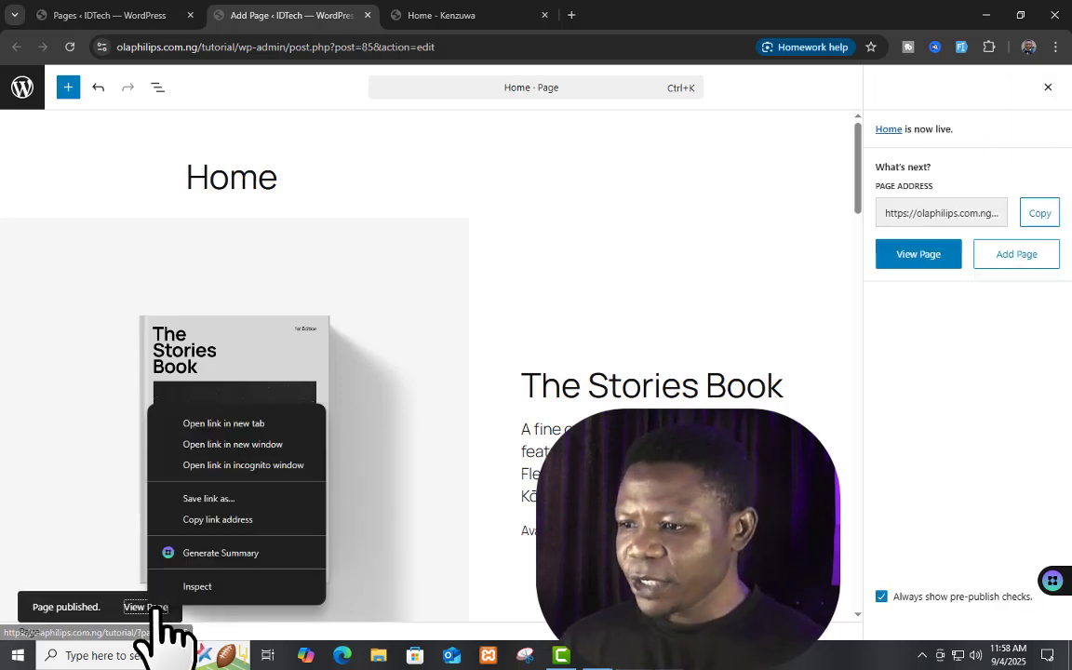
left_click(221, 415)
left_click(479, 13)
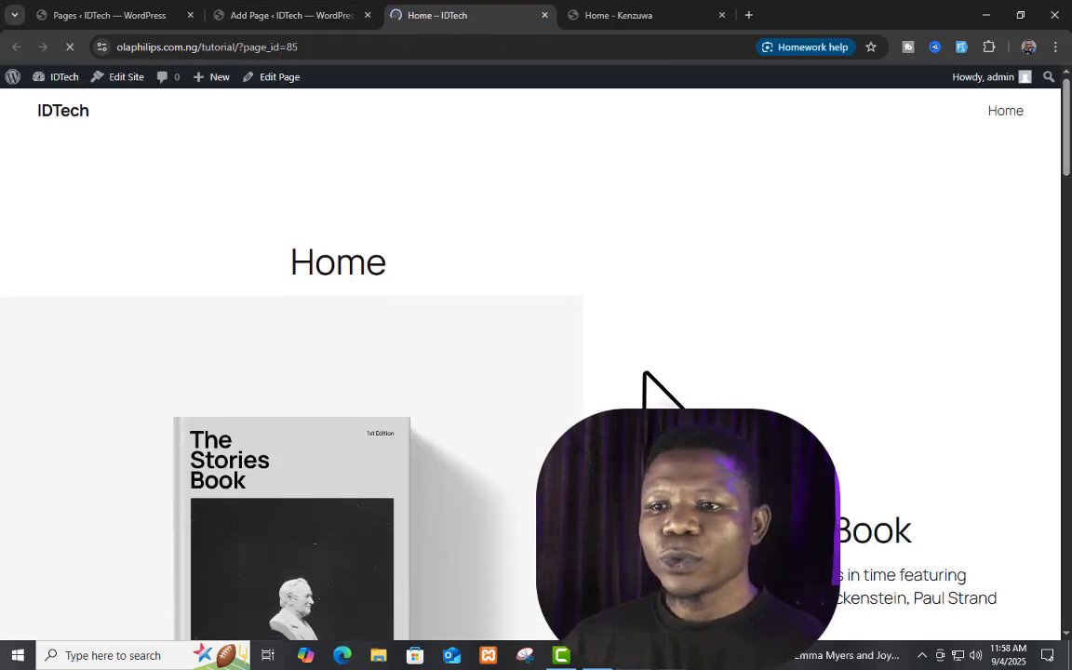
scroll(646, 386, "down", 10)
scroll(640, 365, "down", 15)
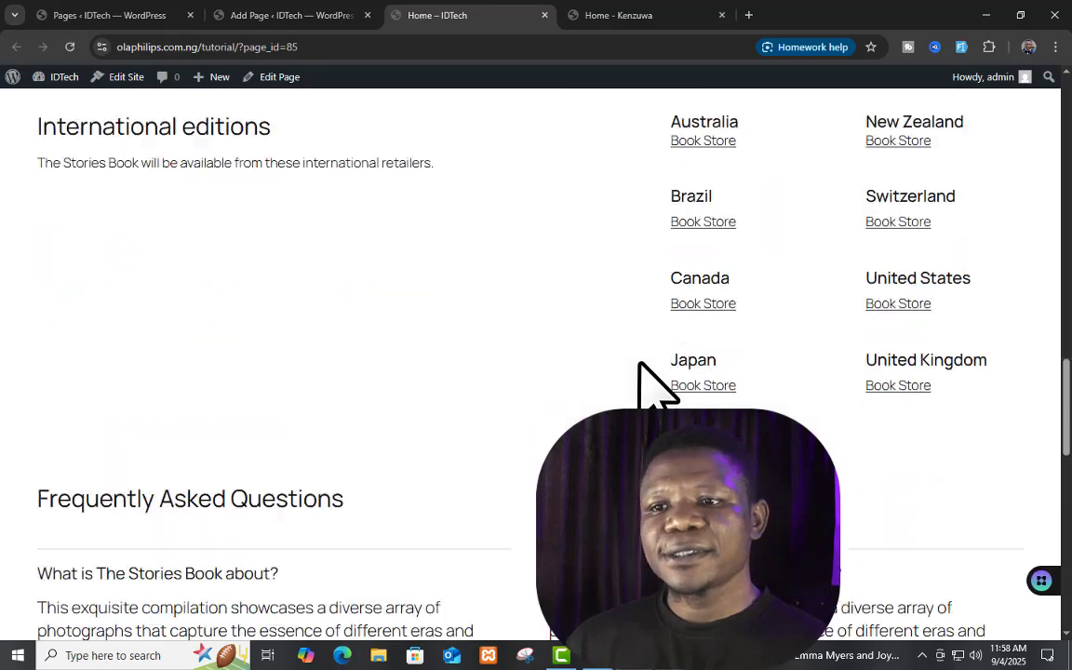
scroll(642, 377, "down", 3)
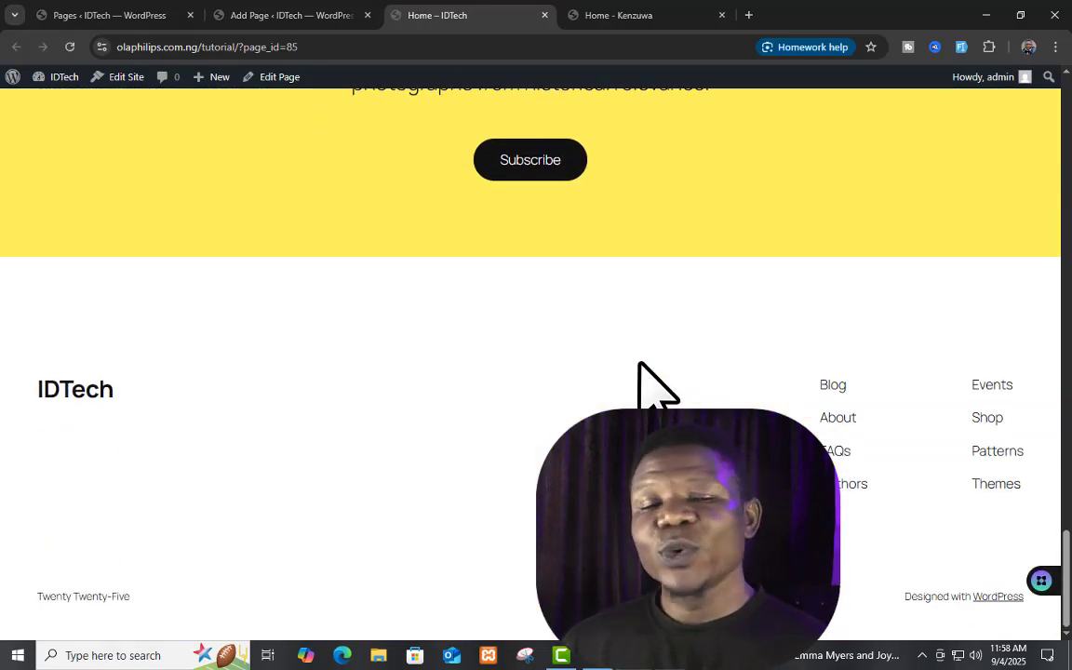
scroll(642, 377, "up", 2)
scroll(641, 365, "down", 2)
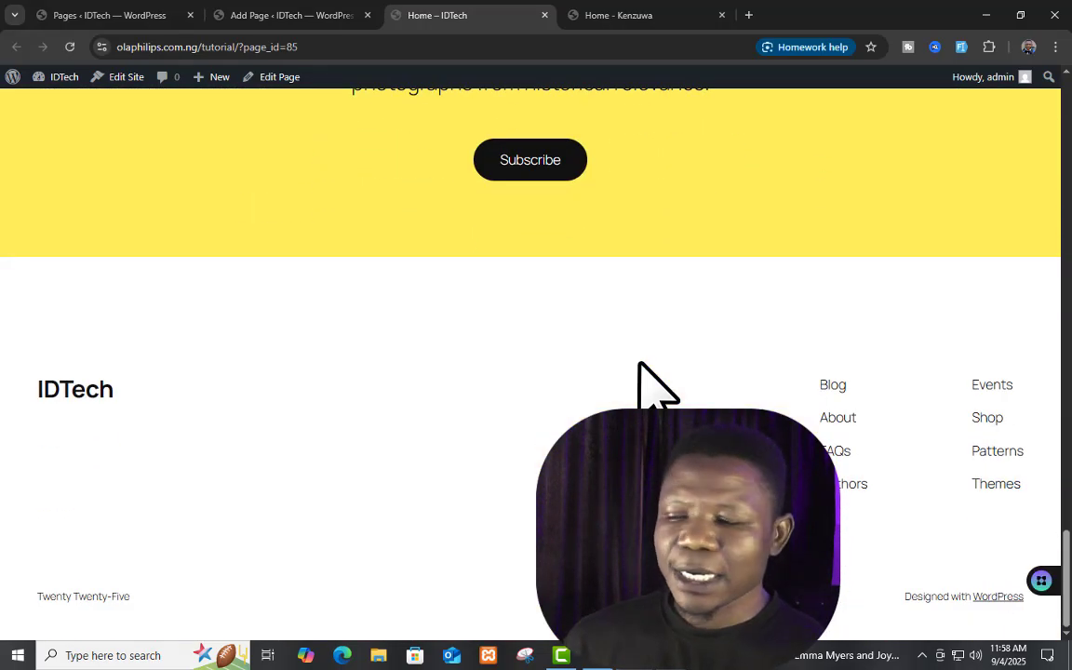
scroll(640, 365, "up", 6)
scroll(640, 364, "up", 12)
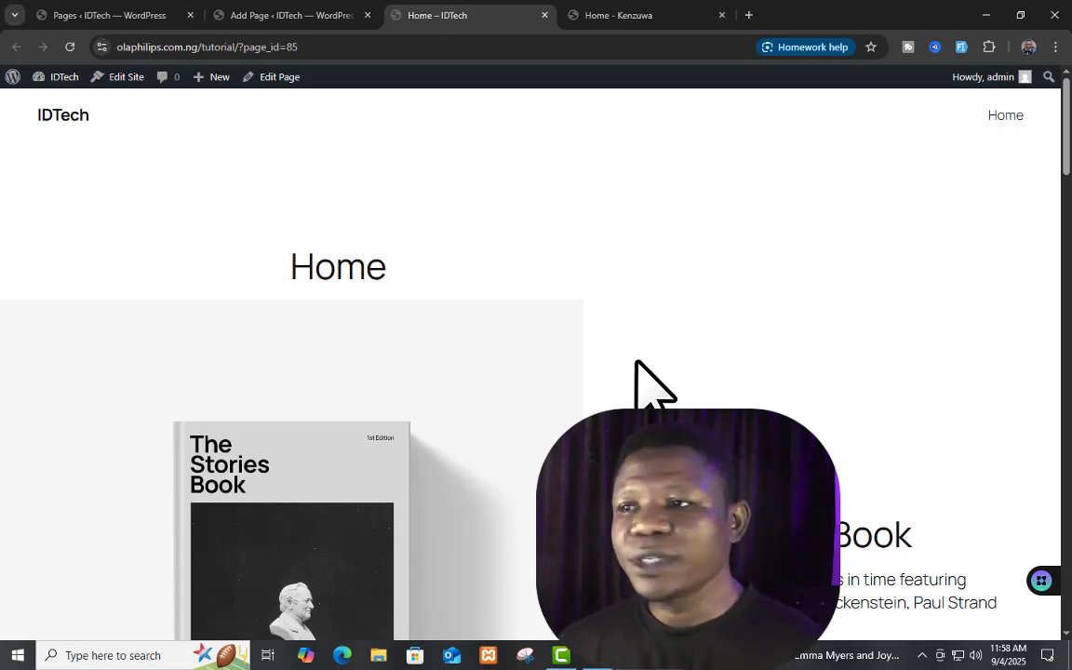
Search the plugin directory for "elementor", and install and activate the Elementor Website Builder plugin
left_click(114, 11)
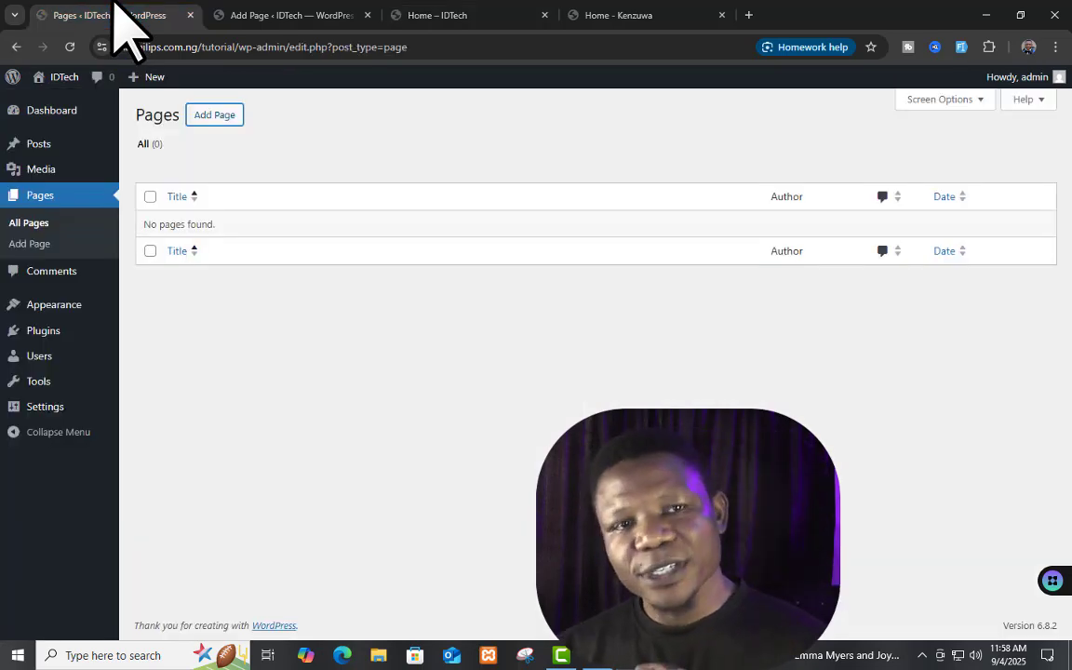
mouse_move(45, 333)
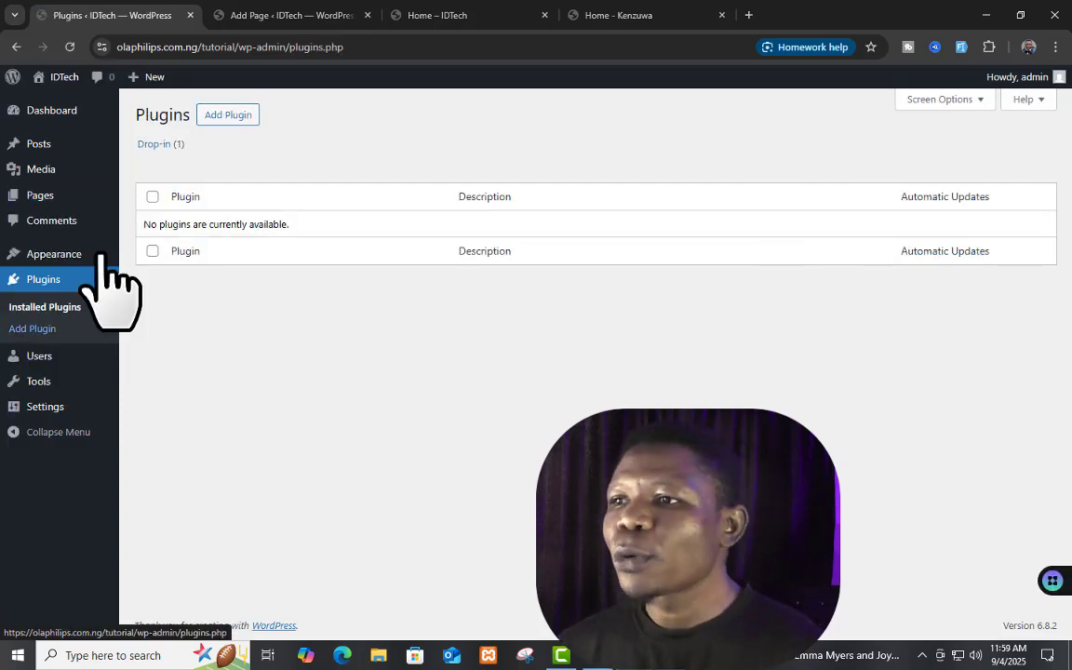
left_click(224, 114)
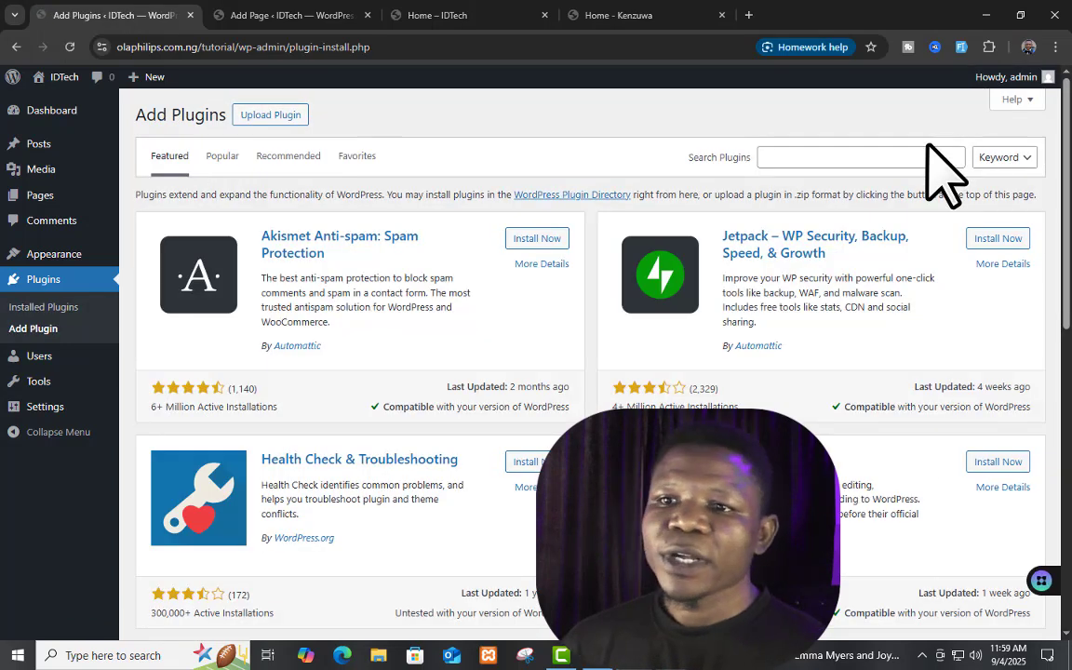
left_click(922, 157)
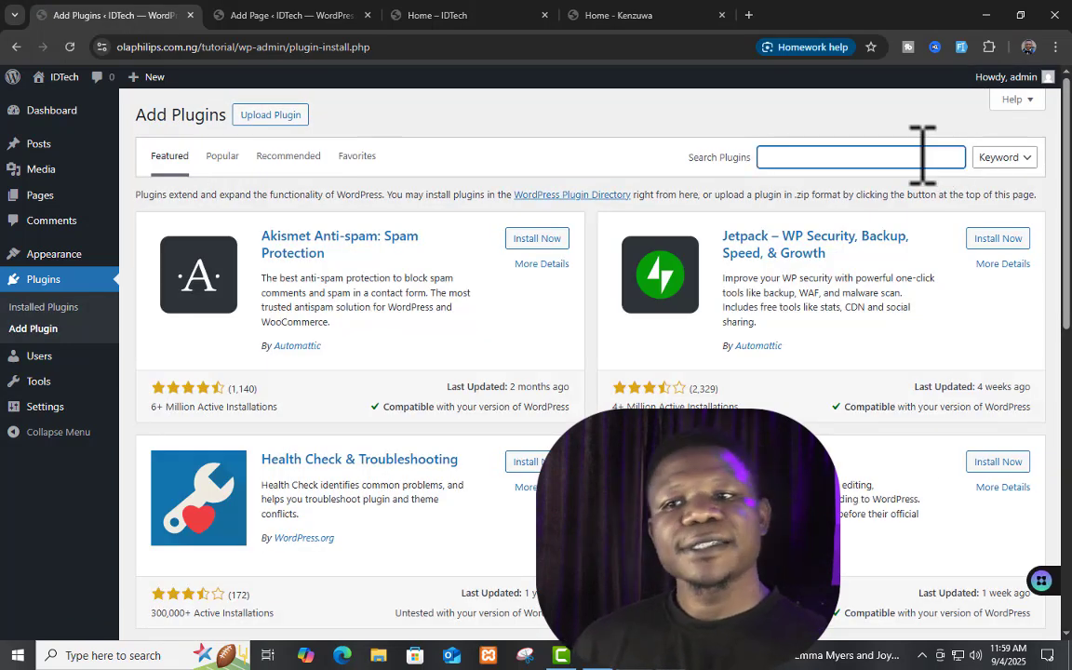
left_click(922, 156)
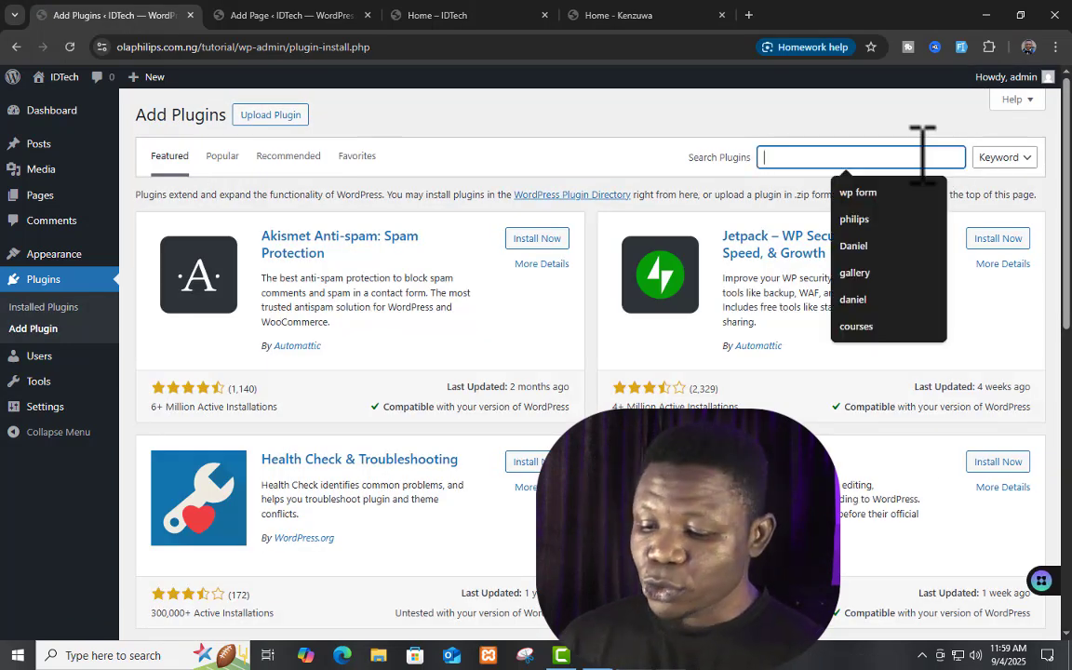
type("eleme")
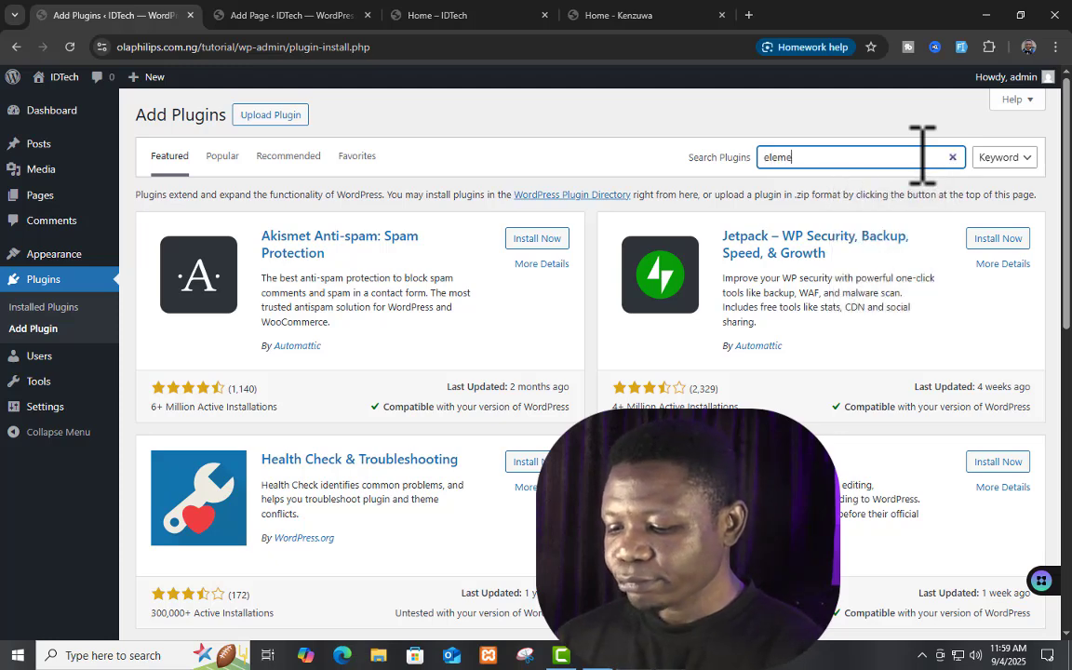
type("ntor")
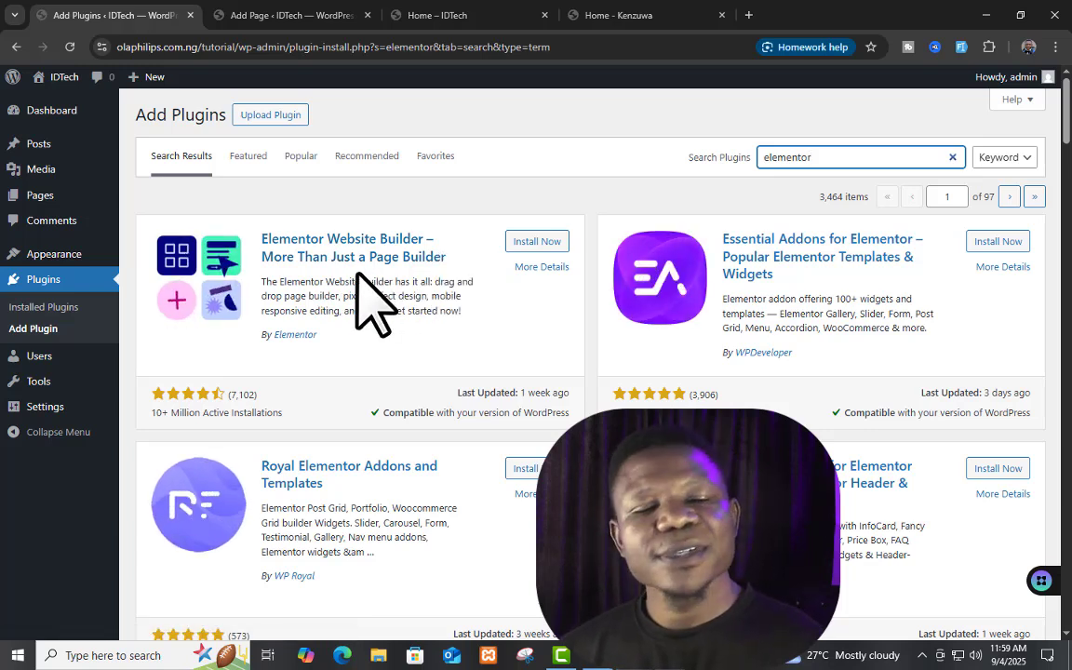
left_click(519, 244)
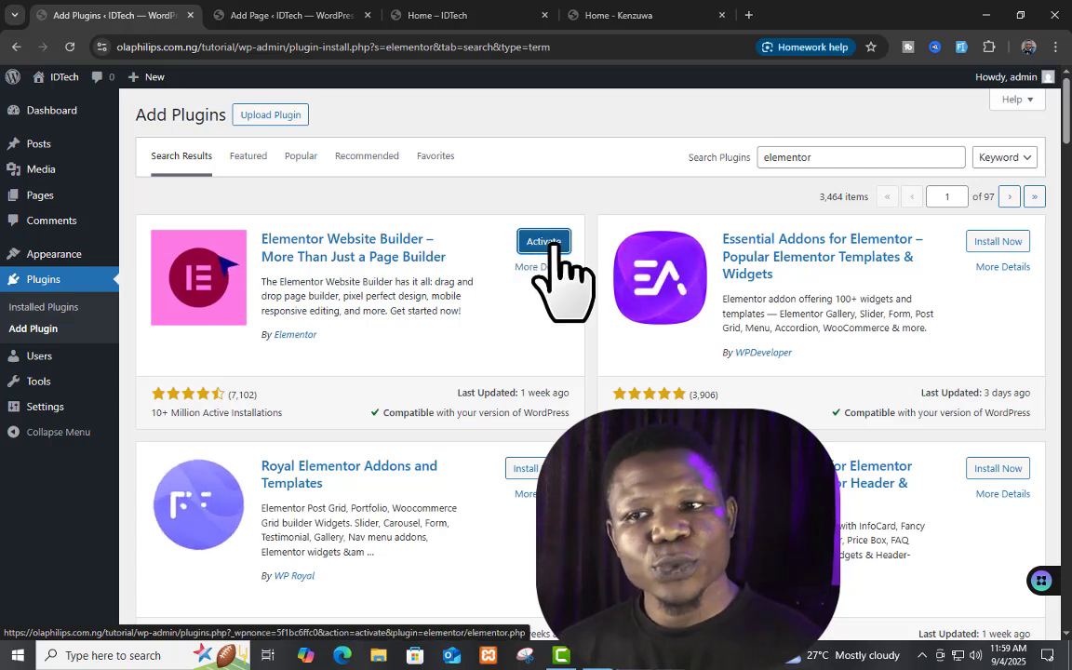
left_click(555, 244)
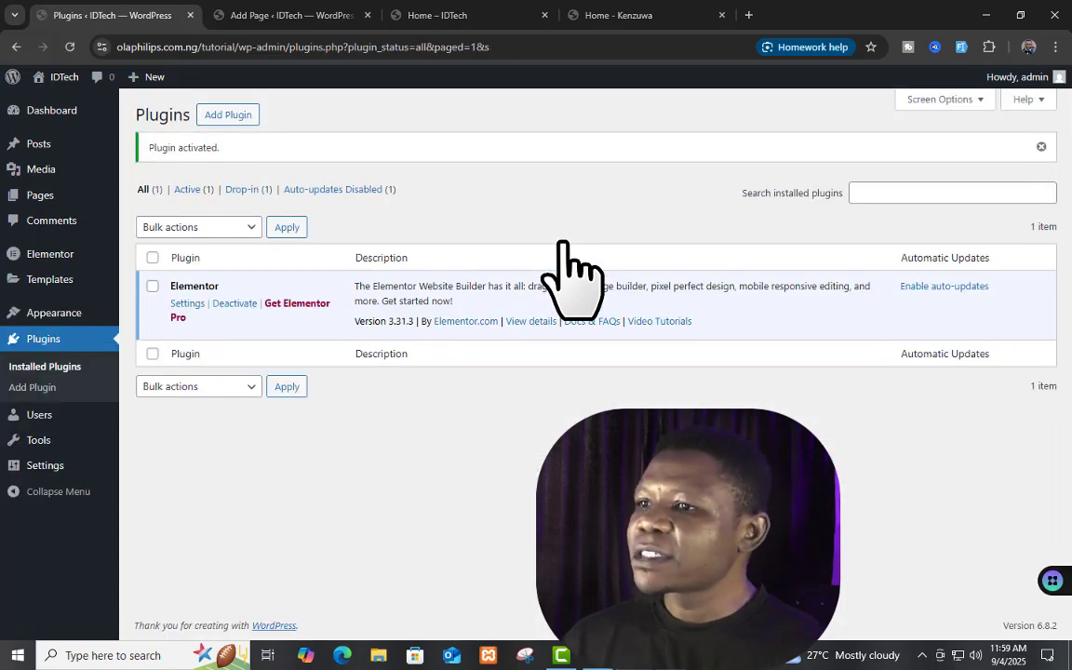
Reload the Home page's block editor and open the page for editing with Elementor
left_click(288, 15)
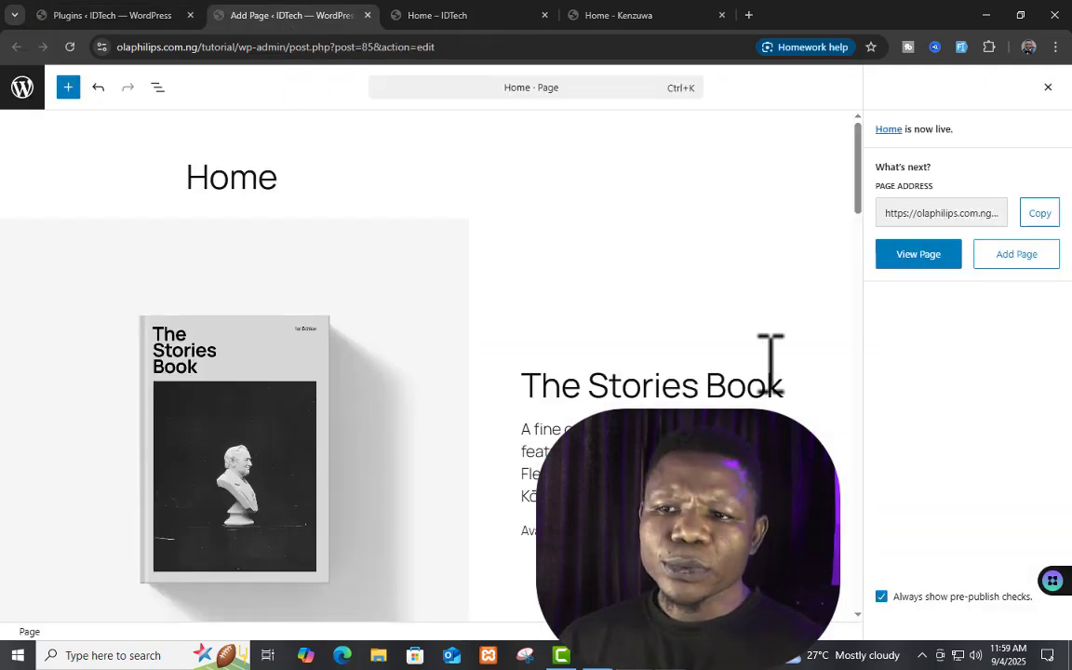
left_click(1049, 87)
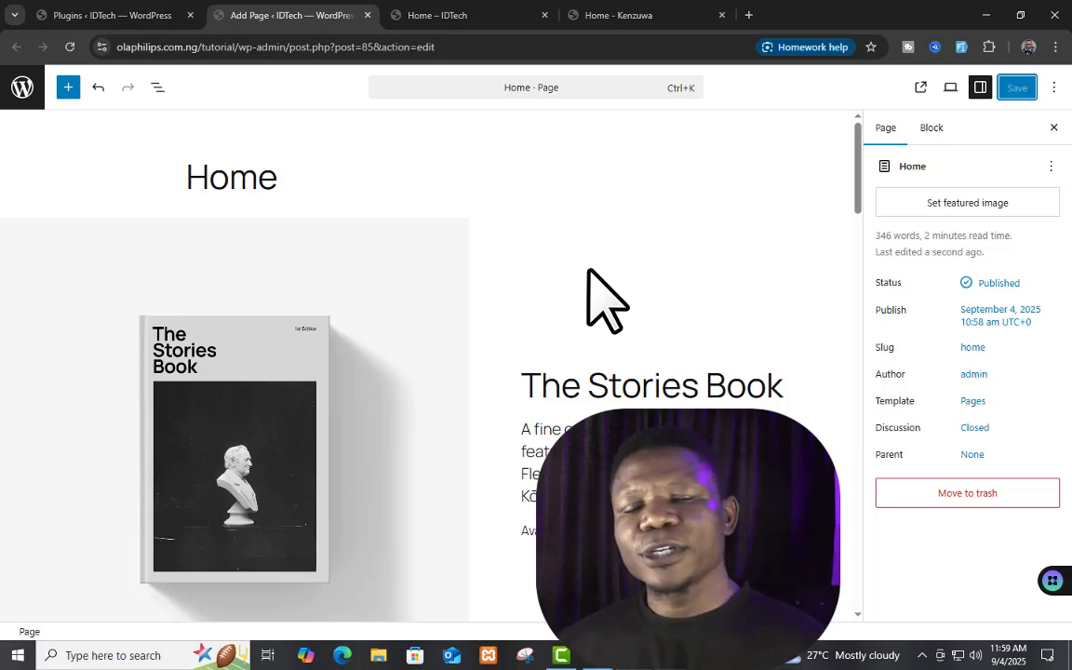
left_click(70, 47)
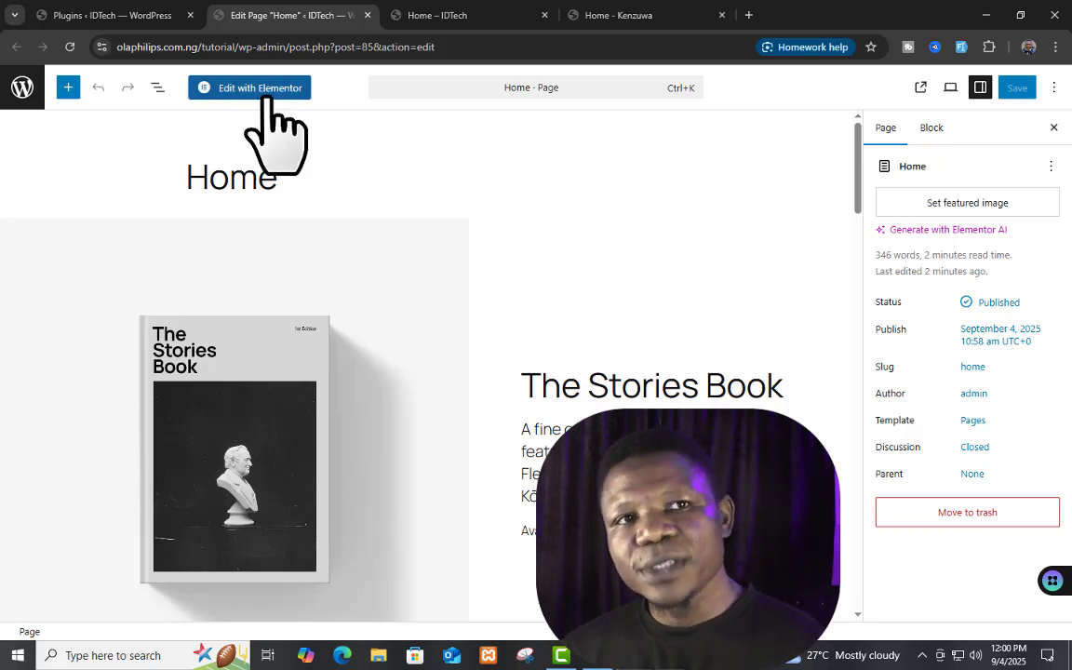
scroll(288, 143, "down", 2)
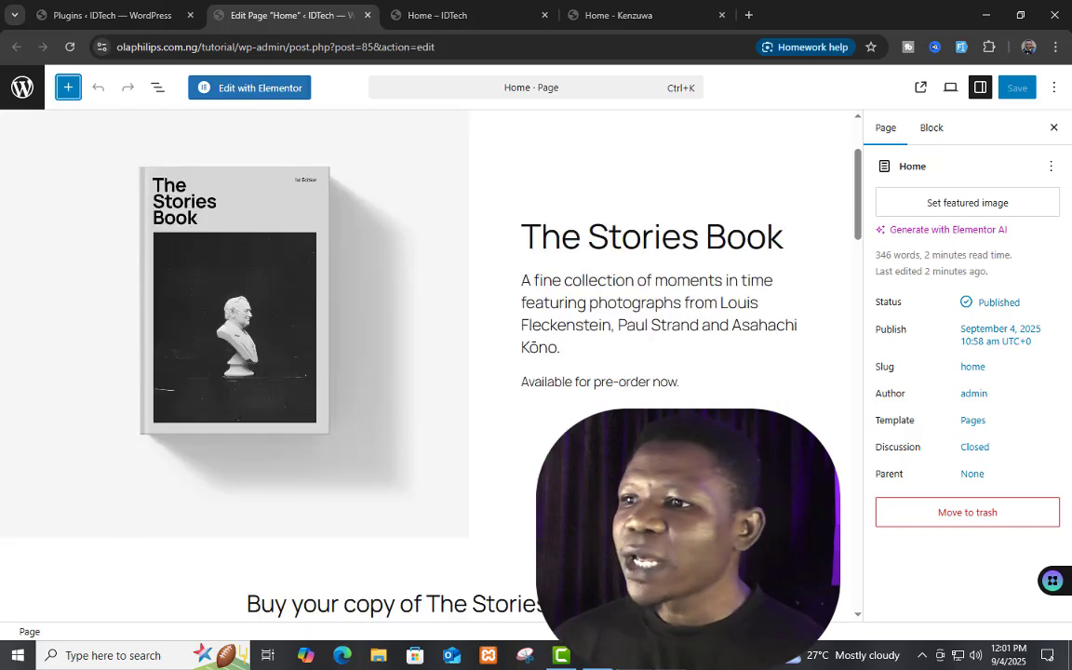
left_click(280, 88)
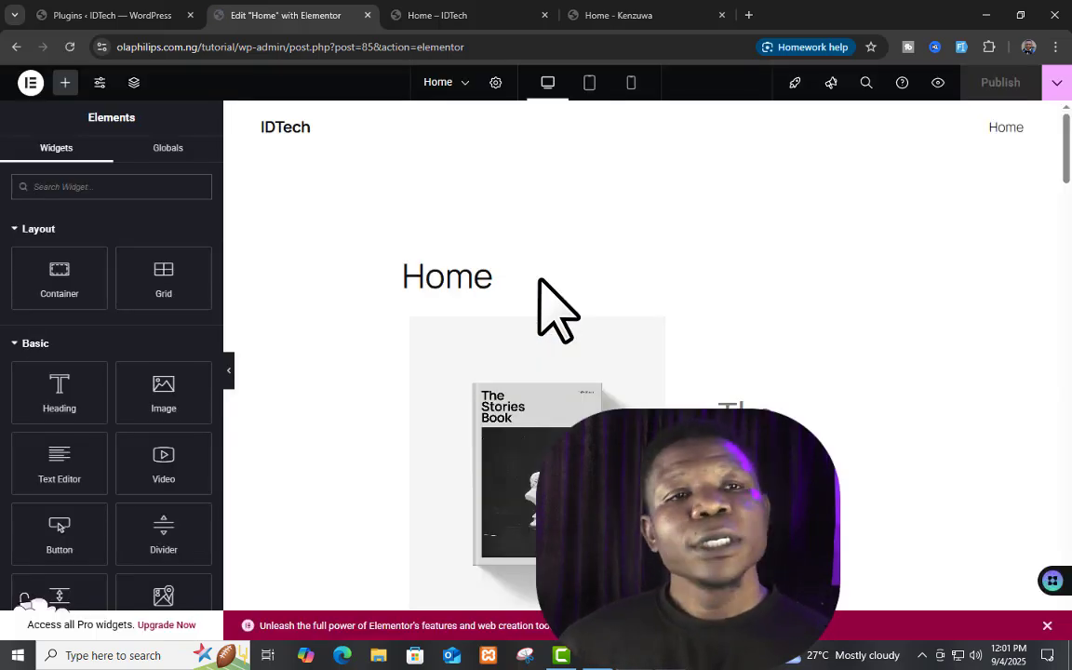
Examine how the Home page's content, from the book section to the sign-up section, appears in the Elementor editor
scroll(598, 347, "down", 10)
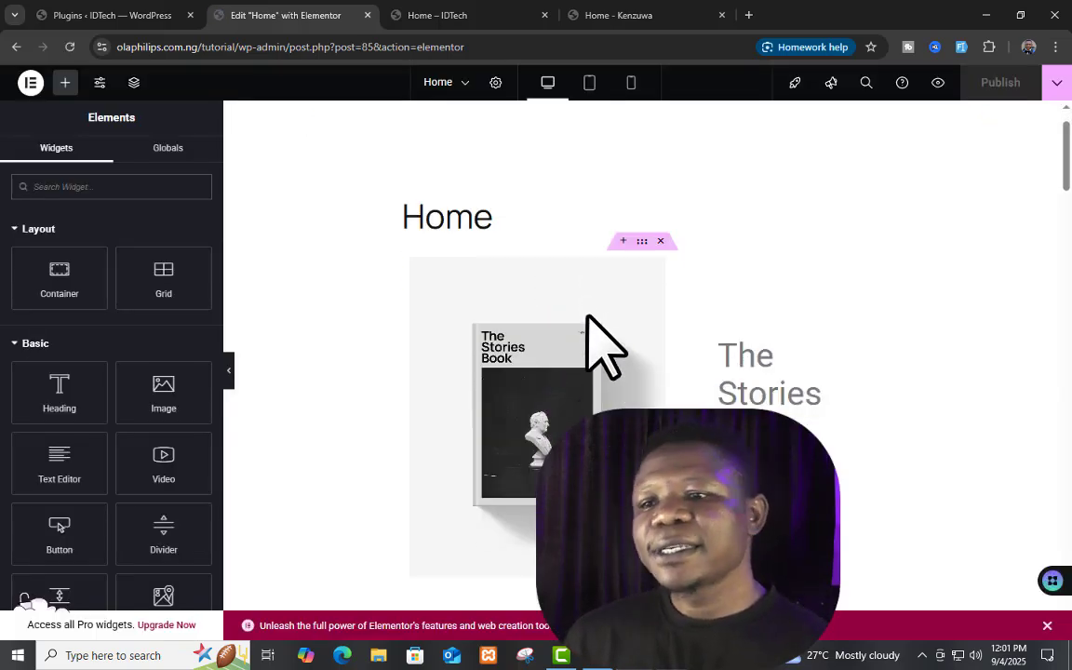
scroll(603, 384, "down", 15)
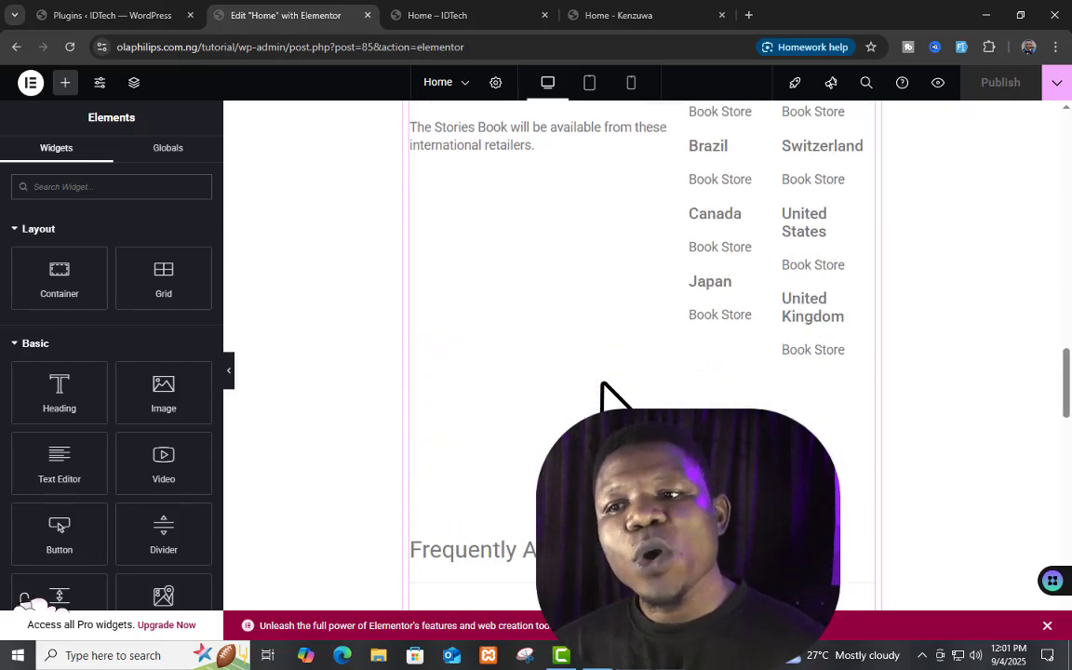
scroll(603, 389, "down", 5)
scroll(603, 389, "up", 15)
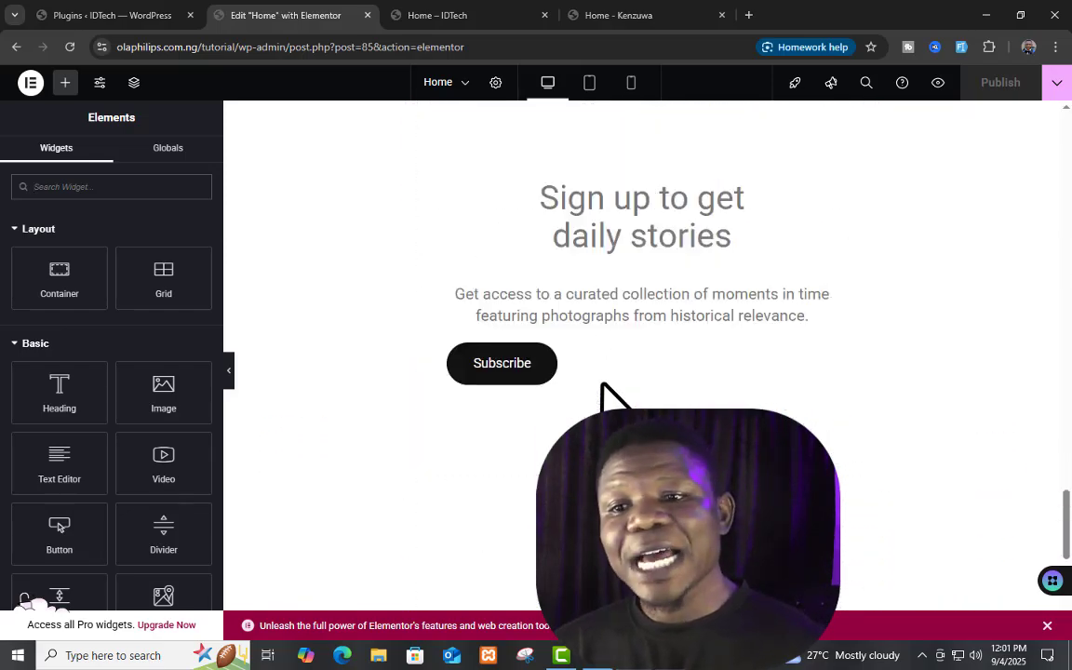
scroll(603, 385, "up", 10)
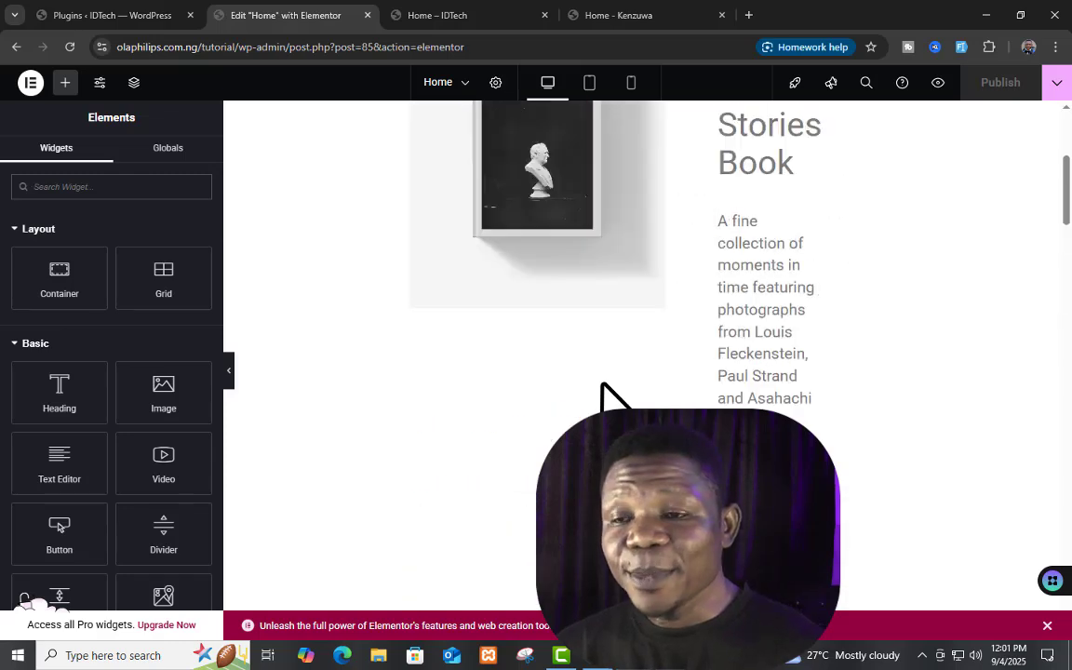
scroll(603, 383, "down", 5)
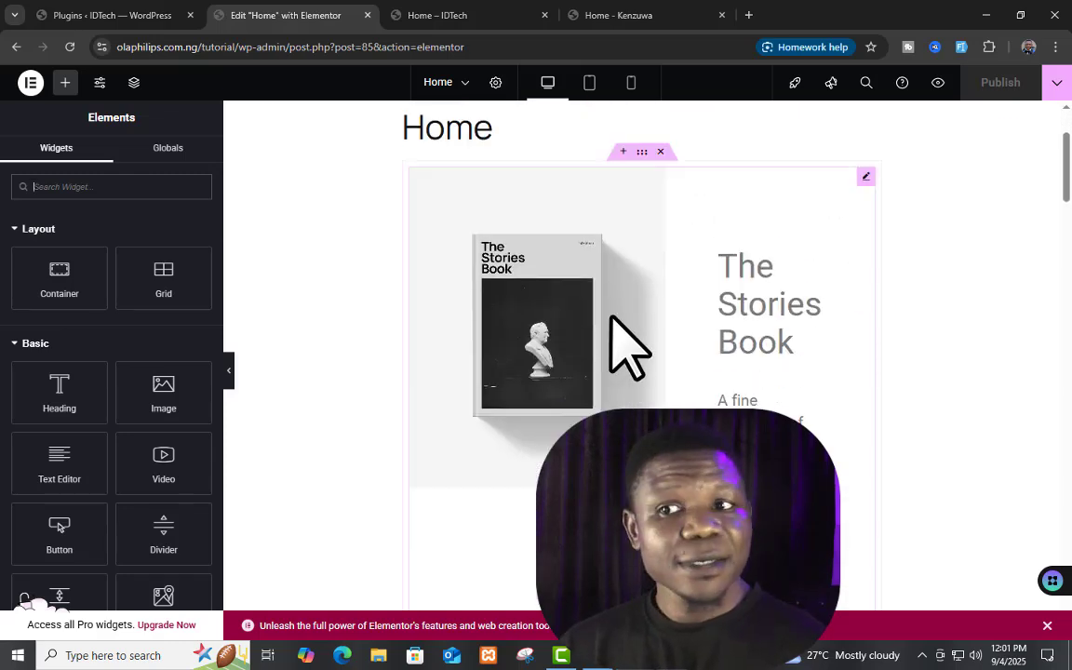
scroll(861, 212, "up", 3)
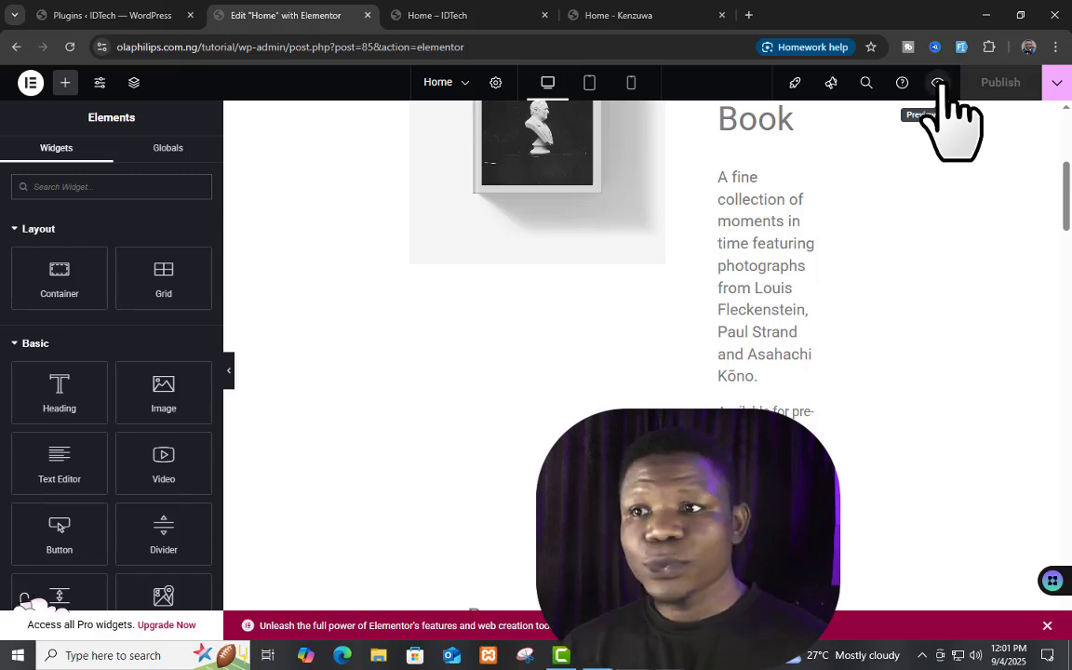
Preview the Home page in a new tab, close the older Home tab, and compare the preview with the editor canvas
left_click(937, 84)
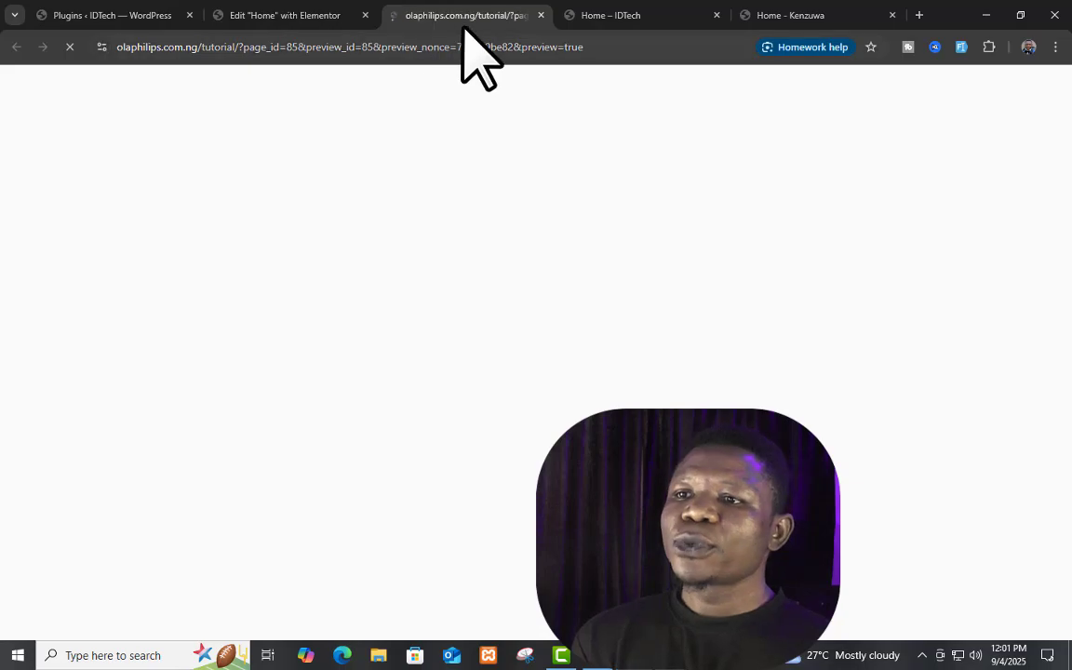
left_click(716, 16)
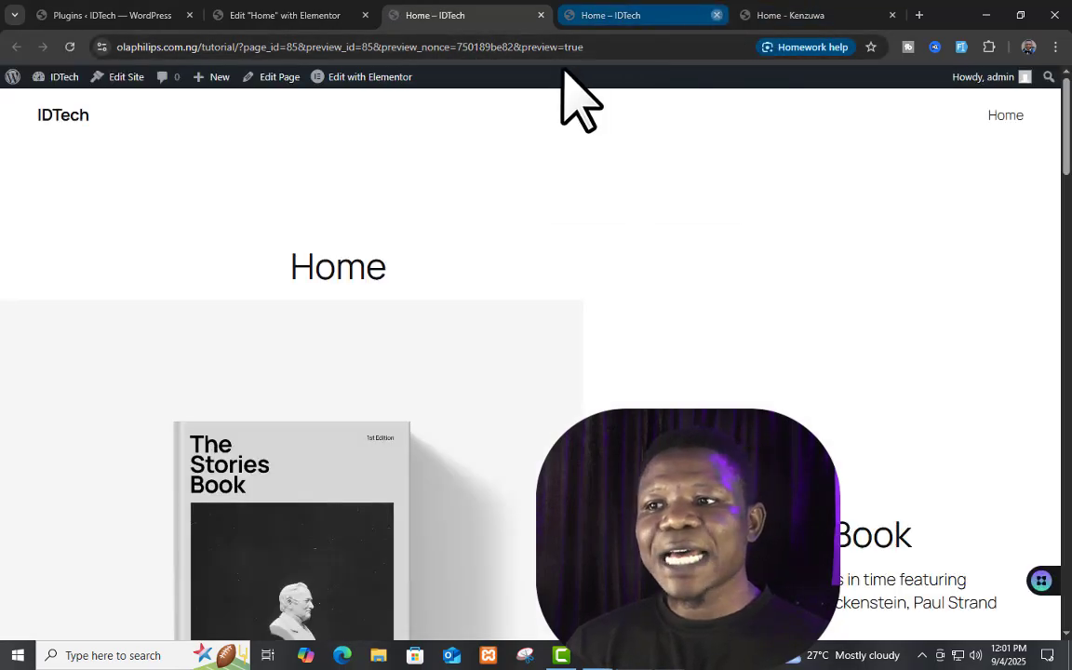
scroll(711, 383, "down", 20)
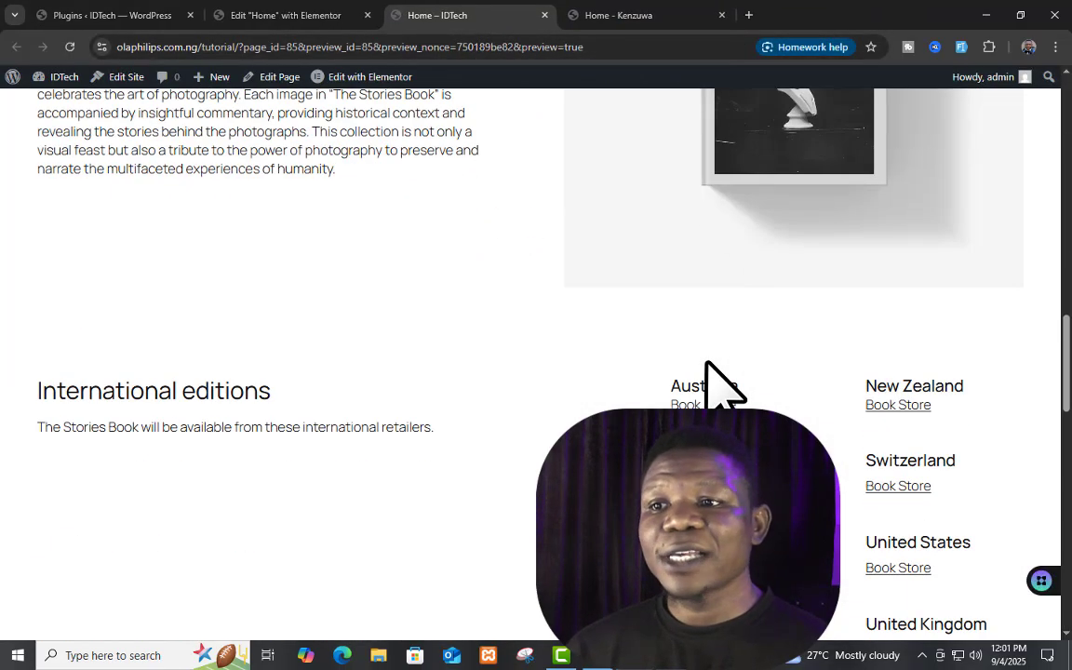
scroll(707, 367, "down", 8)
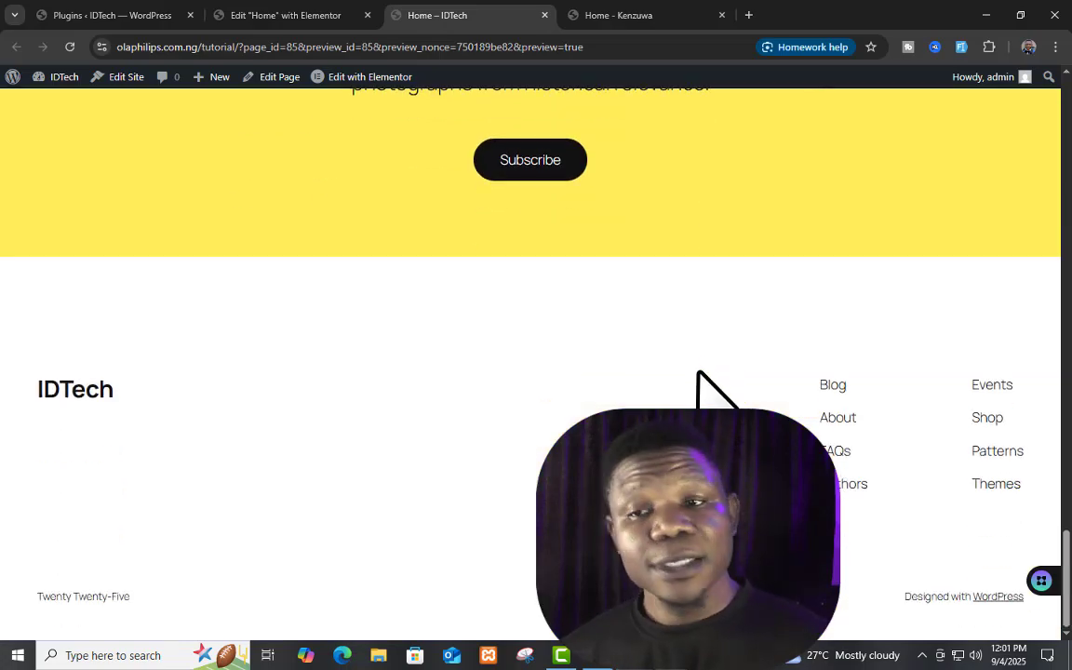
scroll(698, 374, "up", 15)
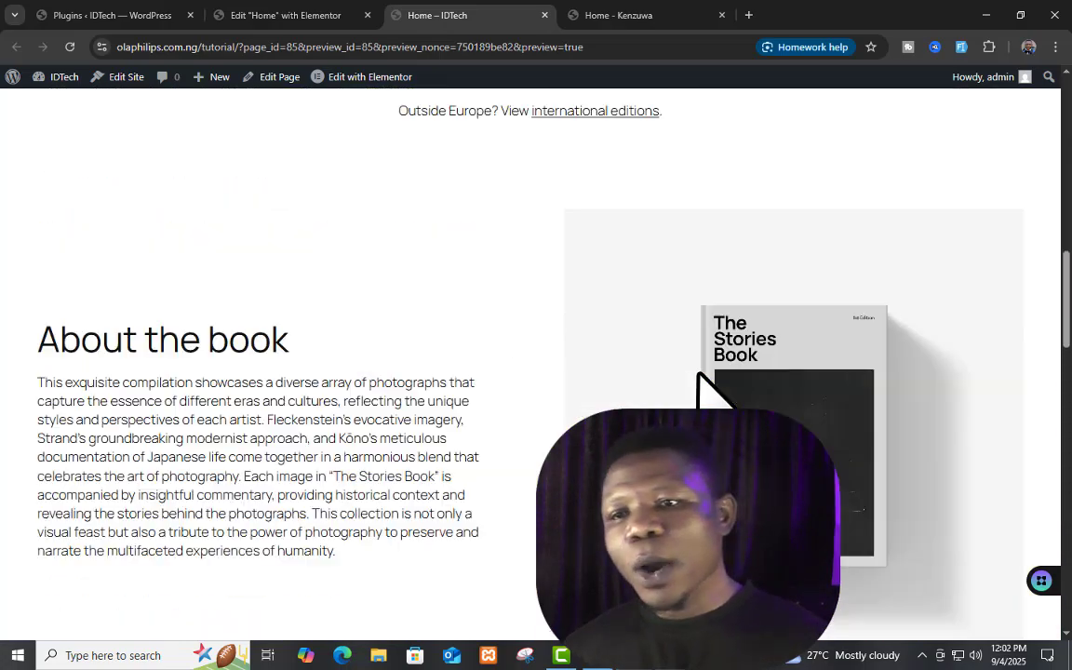
scroll(698, 373, "up", 5)
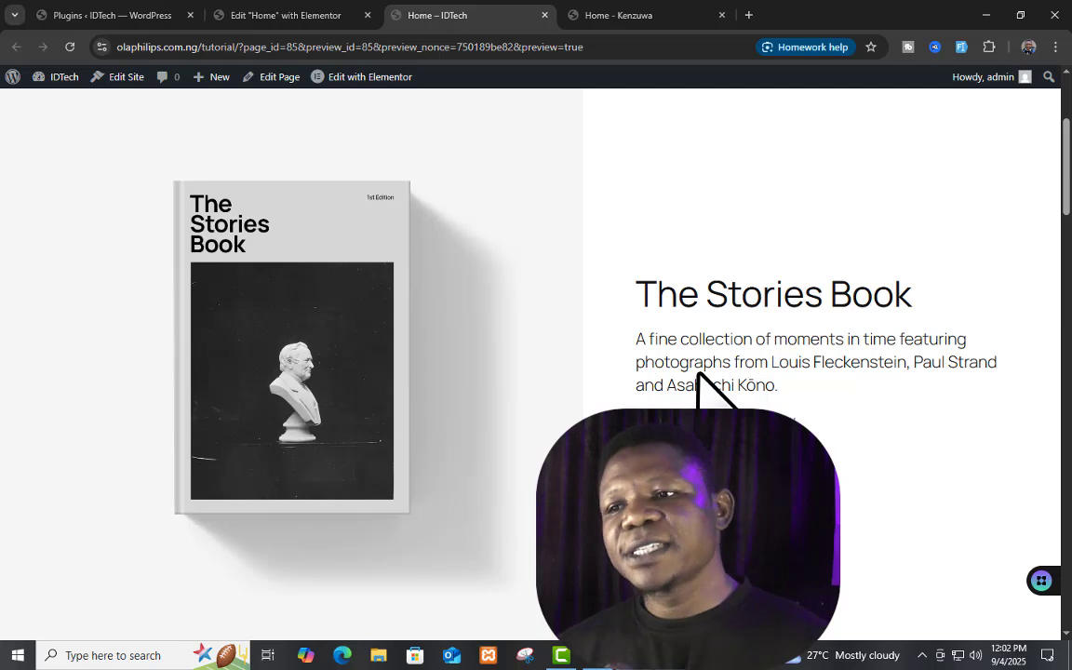
scroll(574, 382, "up", 3)
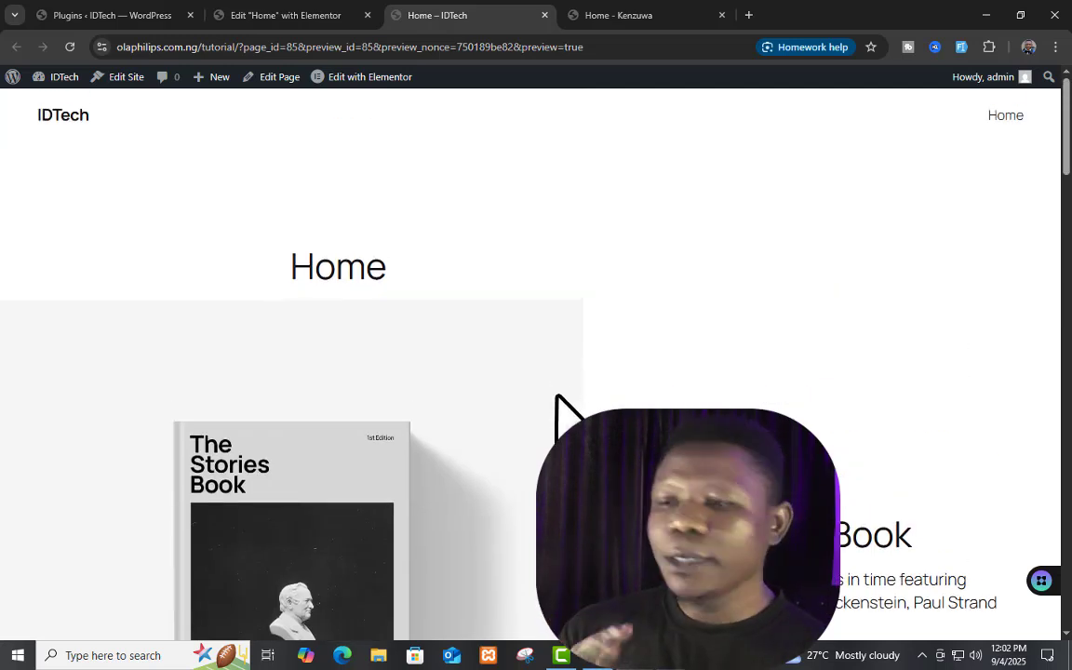
left_click(288, 15)
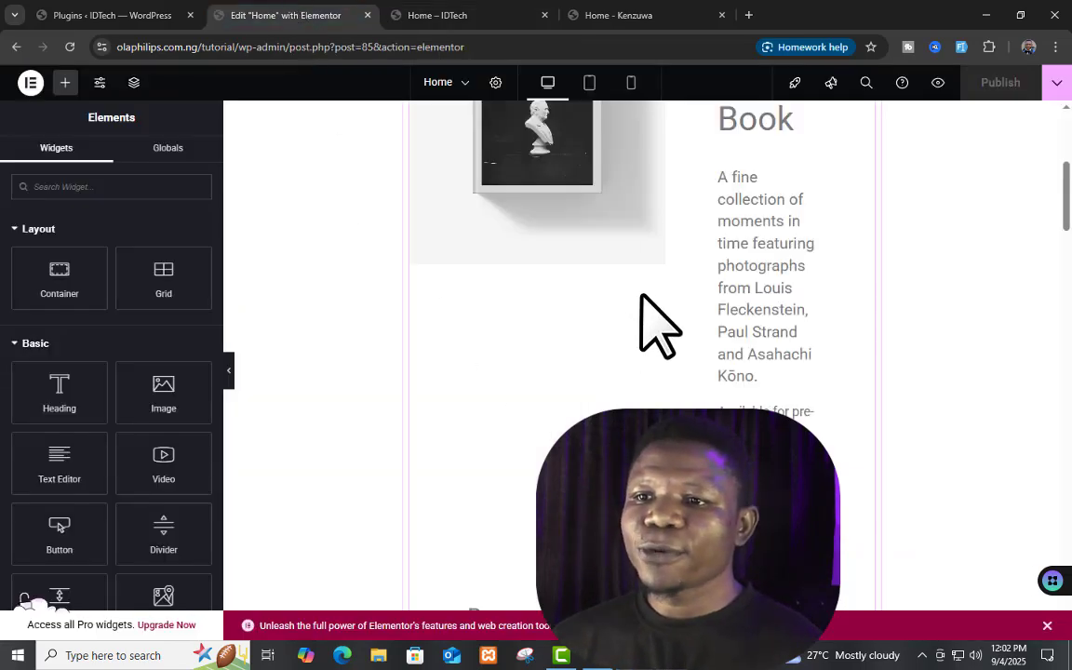
scroll(651, 326, "up", 4)
left_click(442, 15)
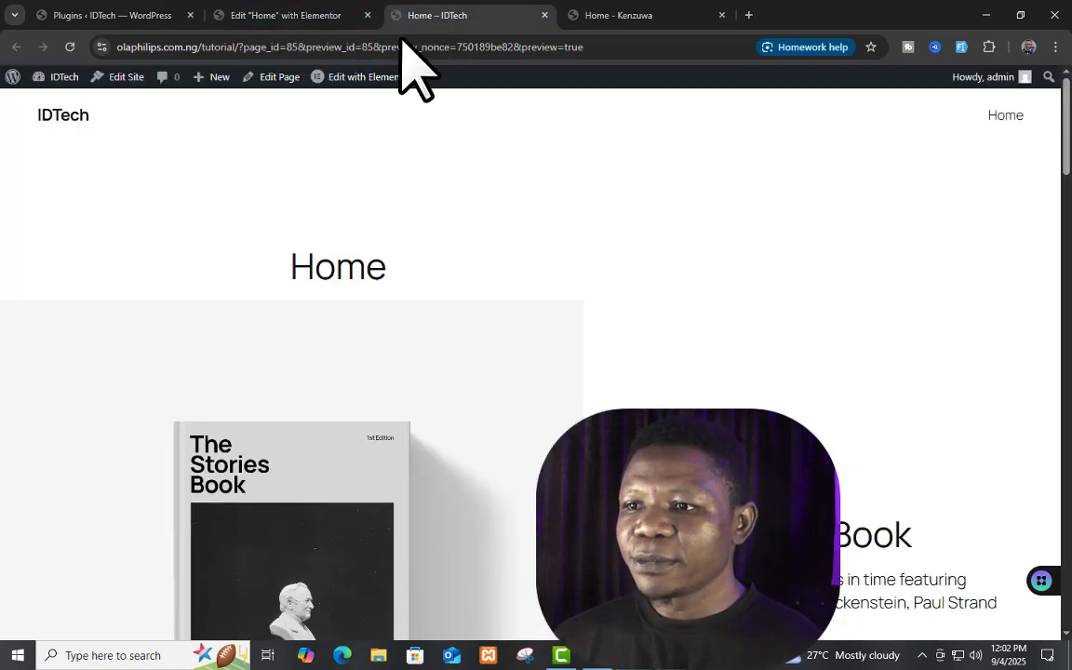
Compare the emptied Home page in the Elementor editor with its preview, down to the footer
left_click(310, 7)
scroll(698, 335, "down", 8)
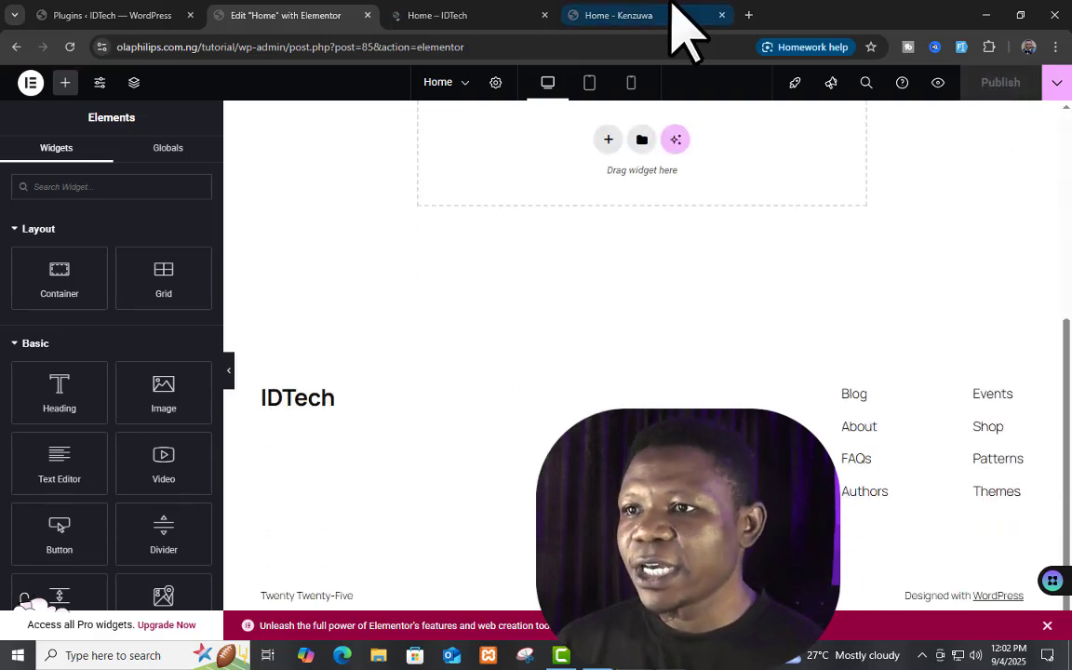
left_click(409, 17)
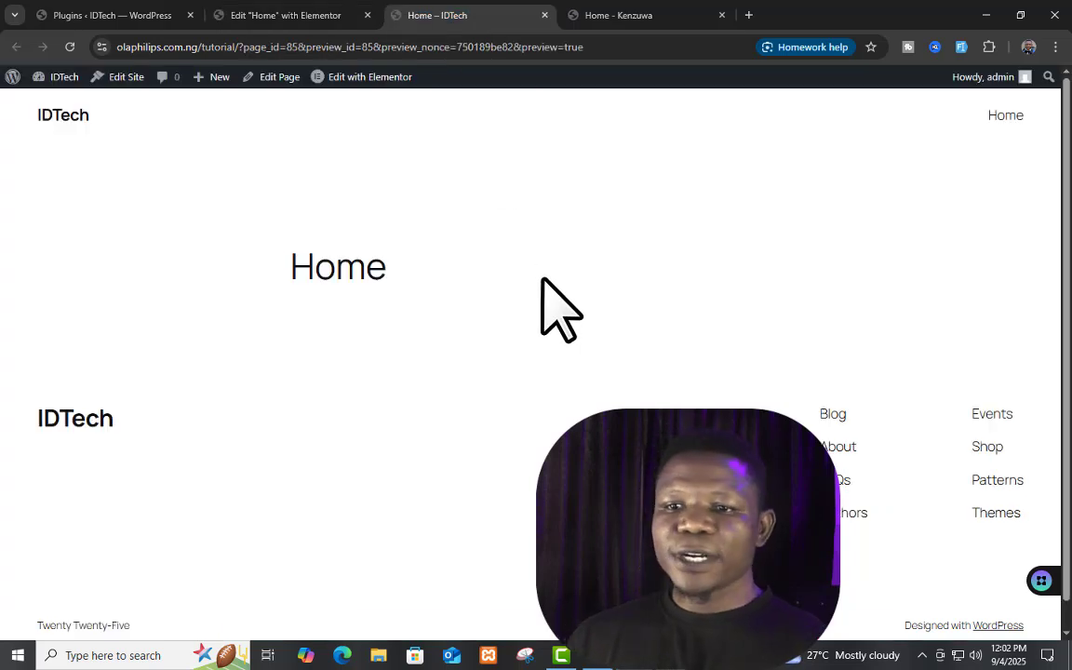
scroll(558, 309, "down", 1)
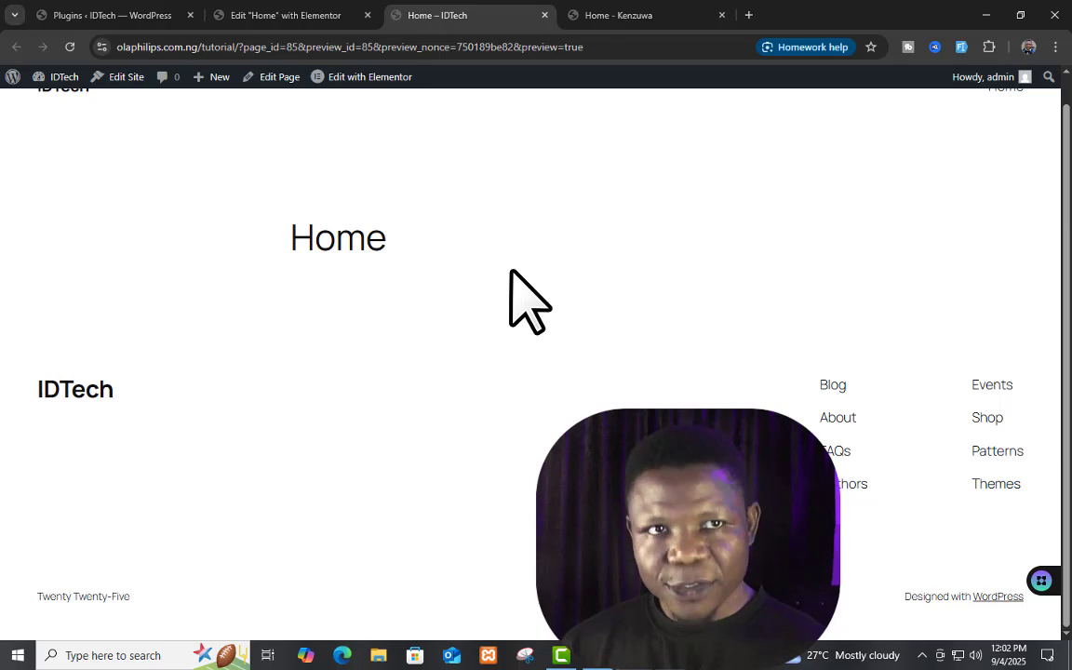
Inspect the blank Home canvas and its widget drop area in the editor, and view the kenzuwa.com home page as a design example
left_click(279, 16)
scroll(461, 339, "up", 3)
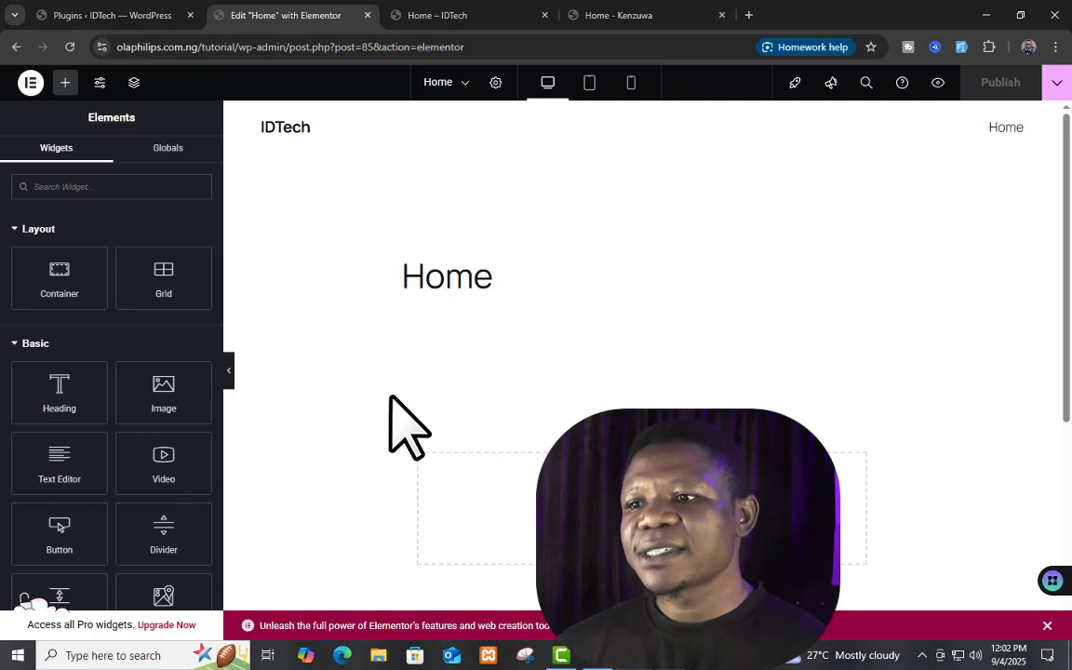
scroll(696, 335, "down", 4)
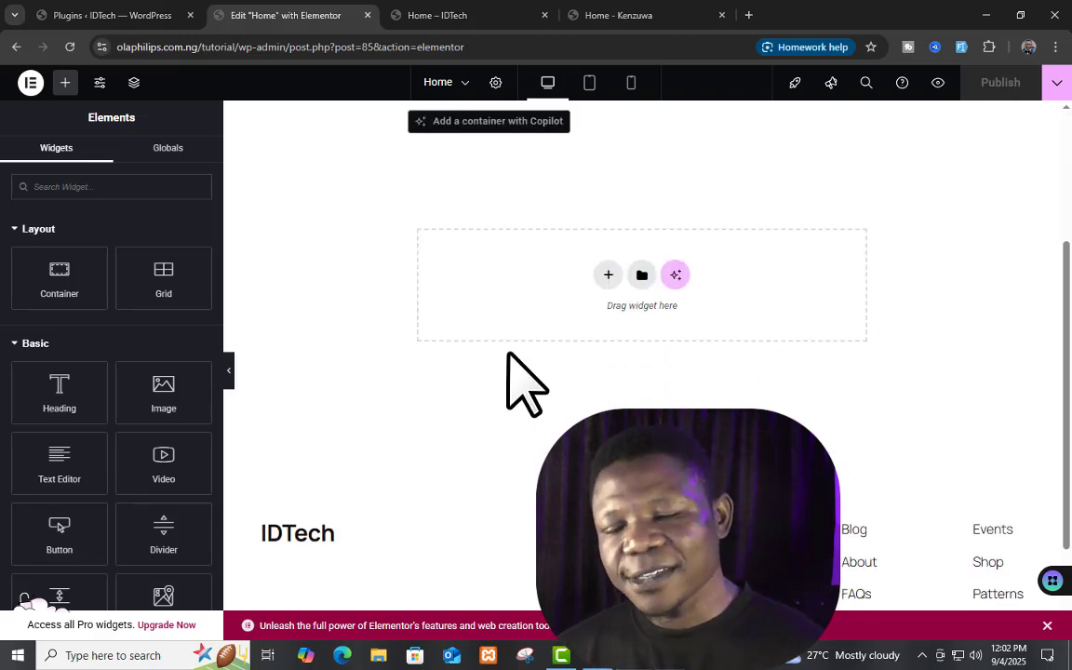
scroll(508, 354, "up", 2)
scroll(510, 356, "up", 2)
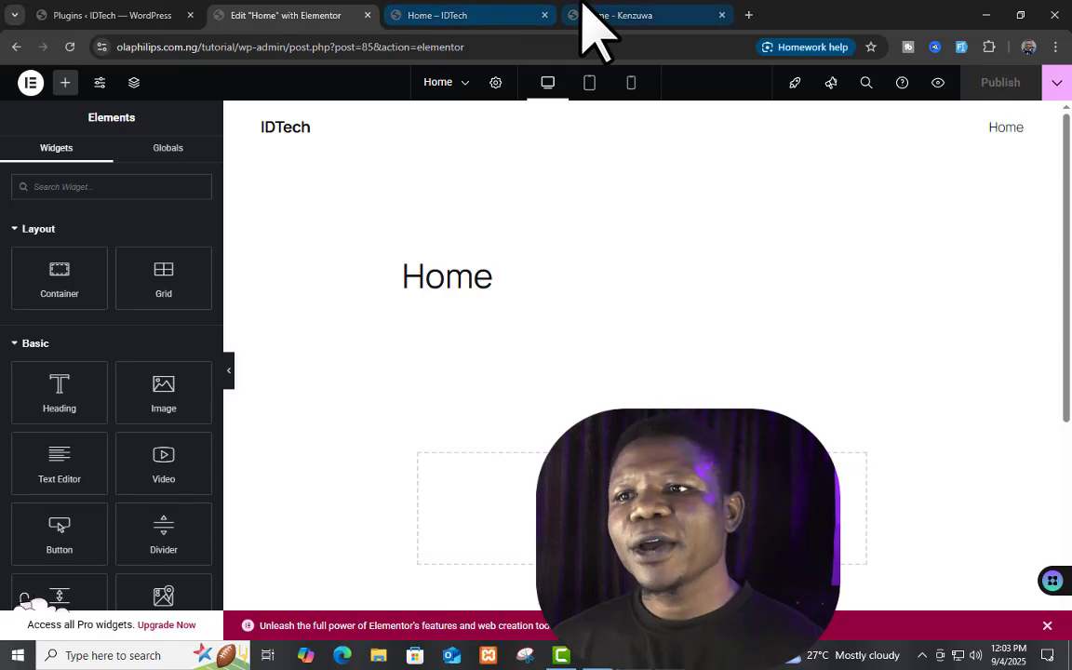
left_click(642, 20)
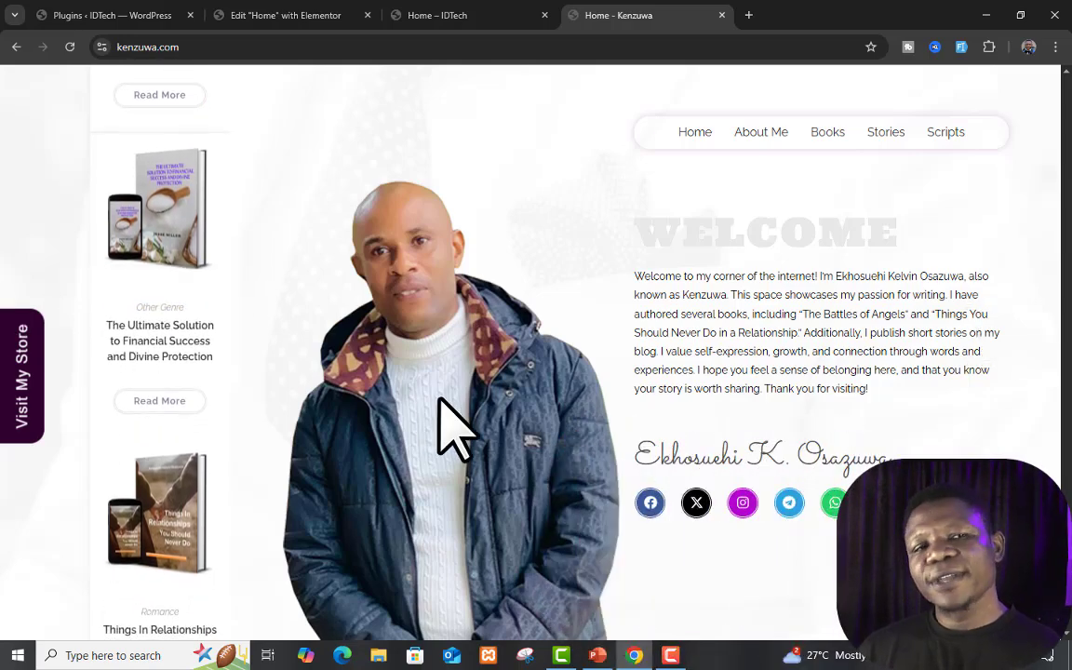
mouse_move(192, 552)
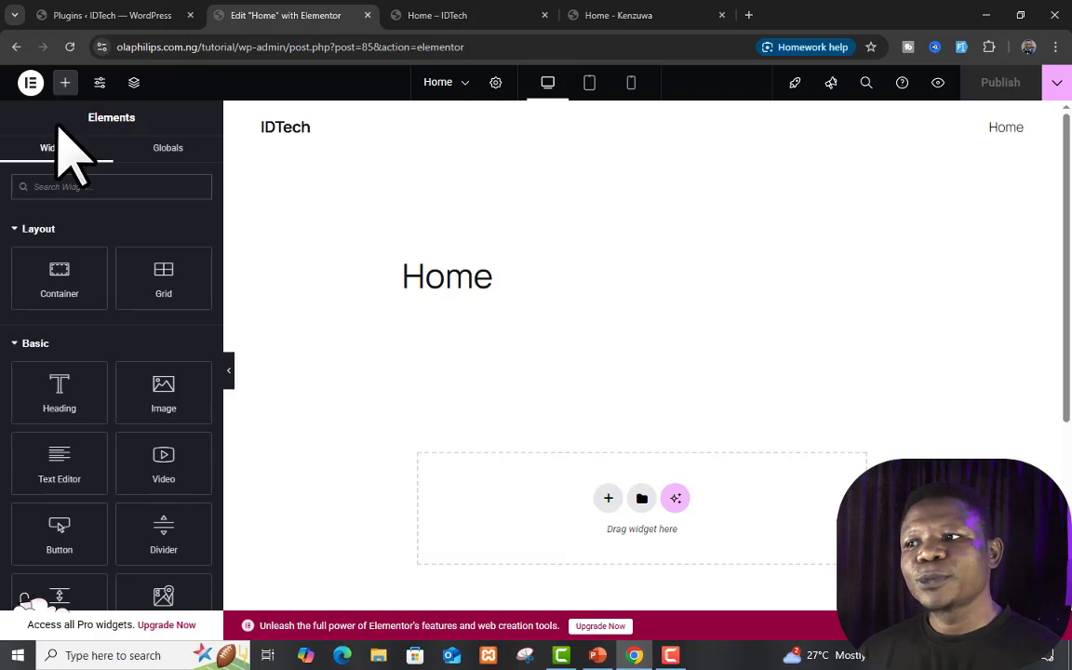
Look over the Elementor widgets, collapse the Layout, Basic, Pro, General and Link In Bio categories, and expand Layout again
scroll(84, 473, "down", 3)
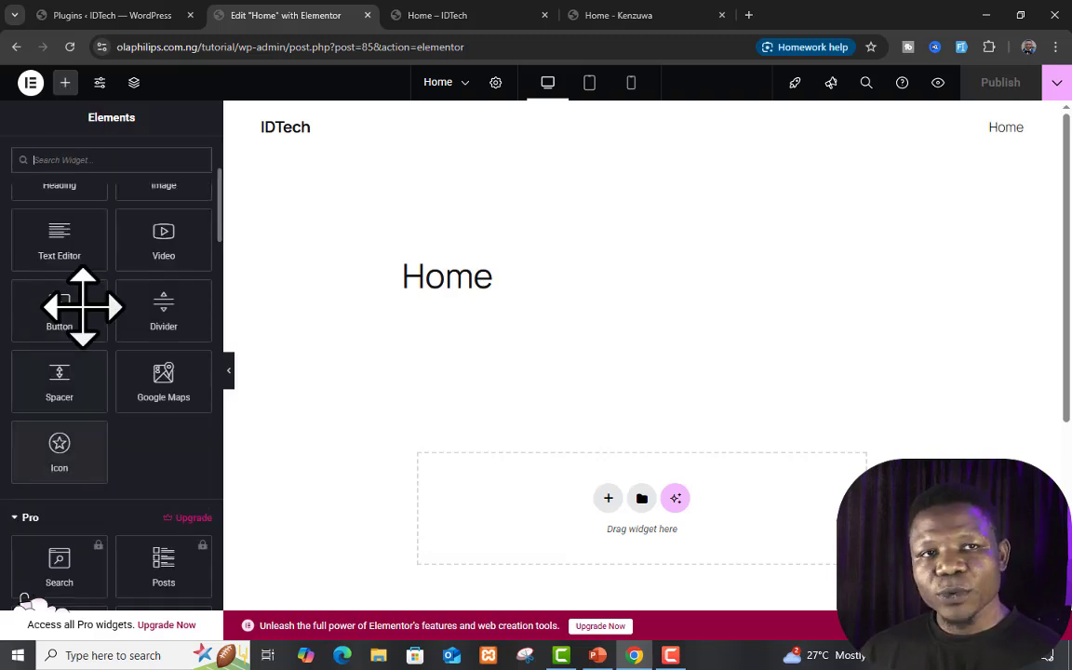
scroll(82, 306, "up", 3)
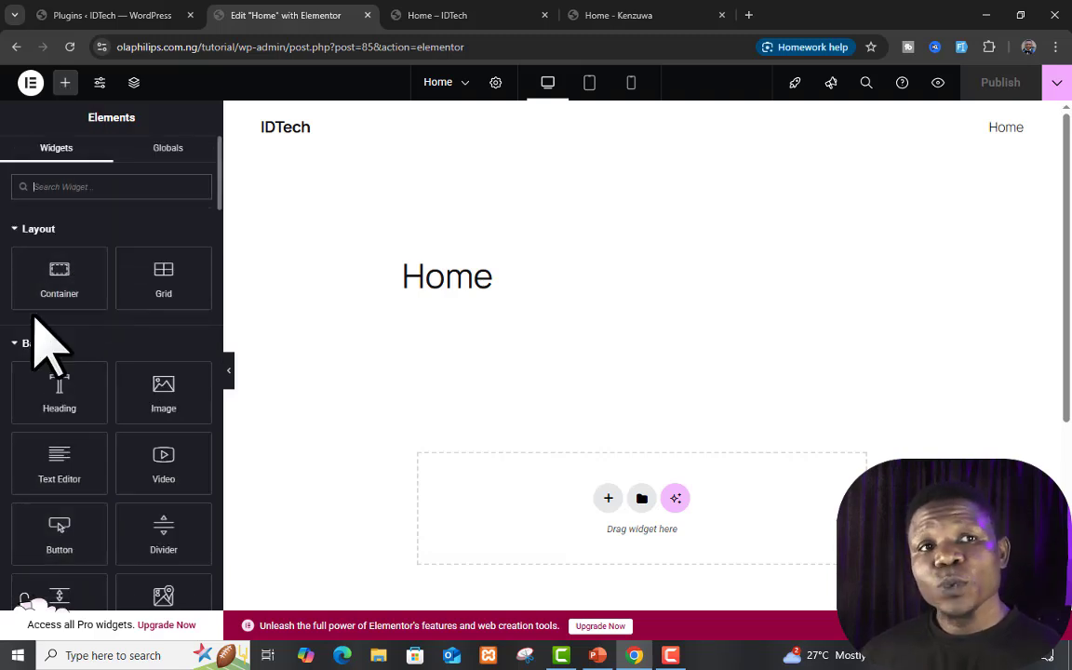
left_click(15, 230)
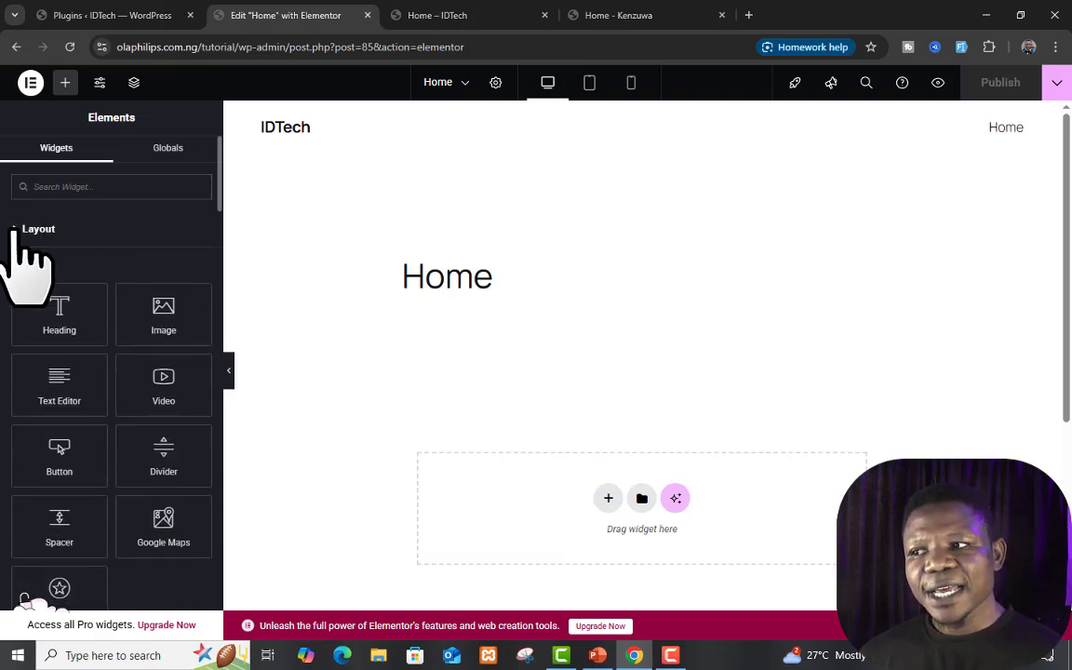
left_click(13, 265)
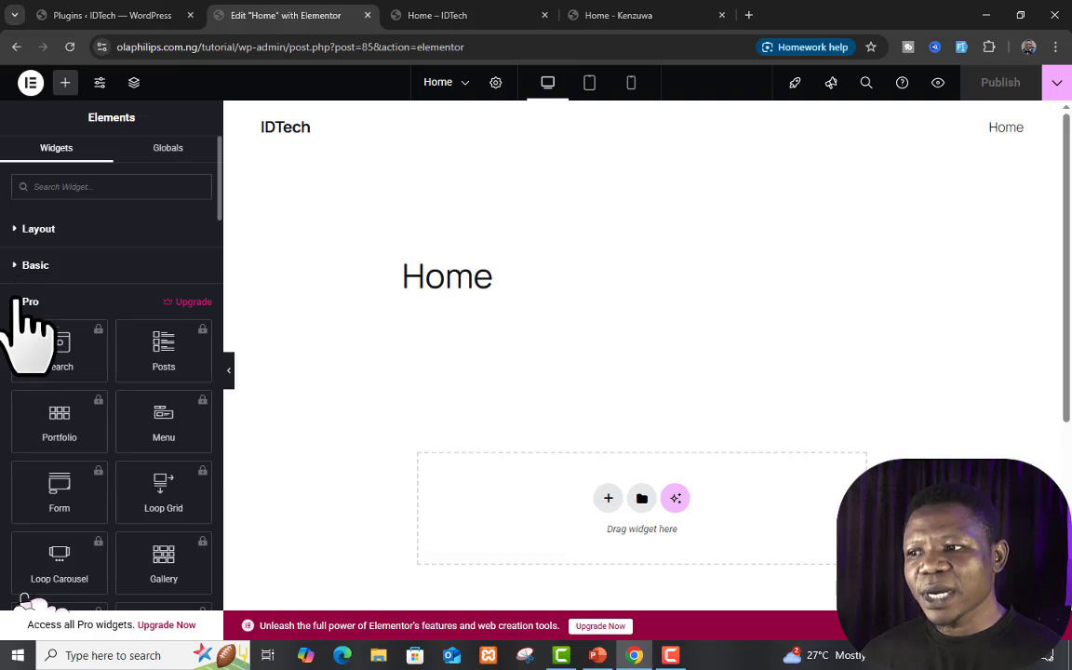
left_click(22, 304)
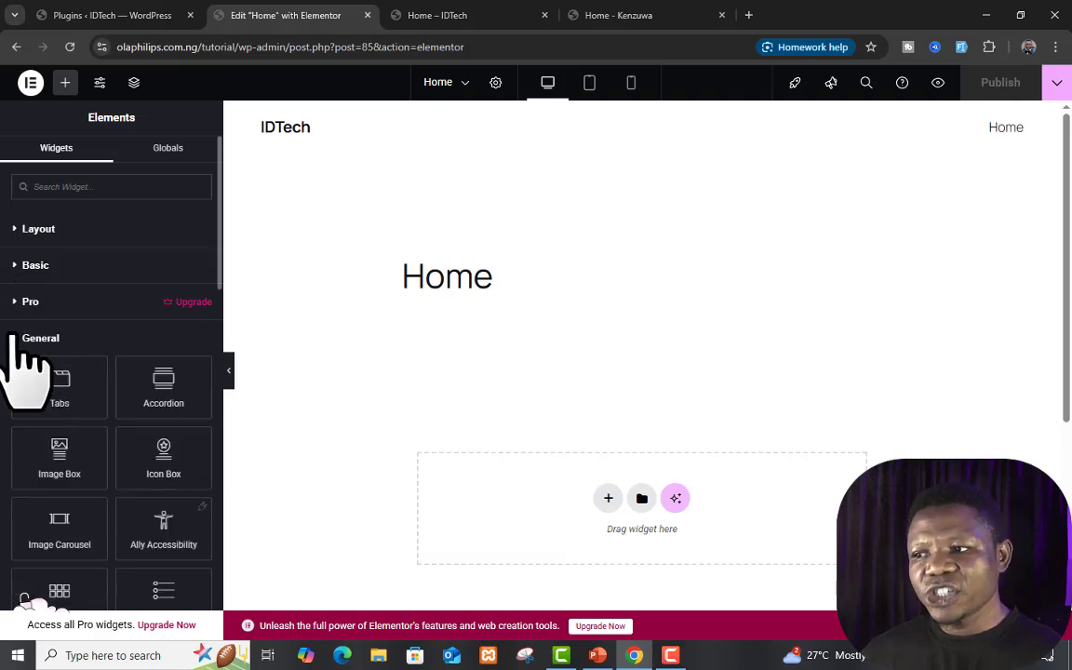
left_click(23, 340)
left_click(21, 376)
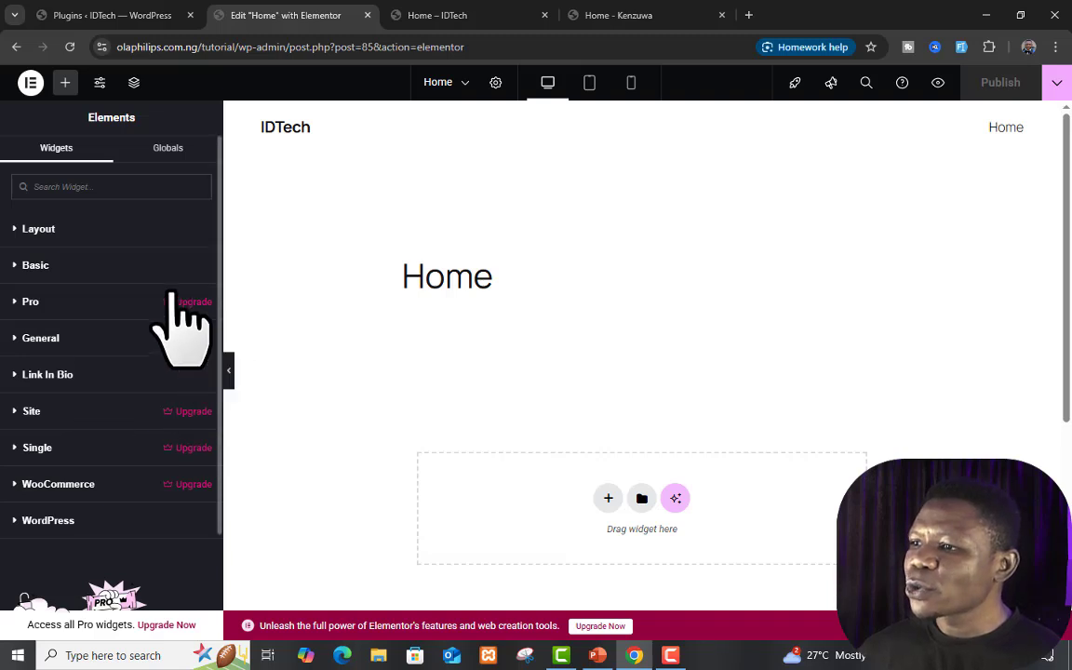
left_click(22, 232)
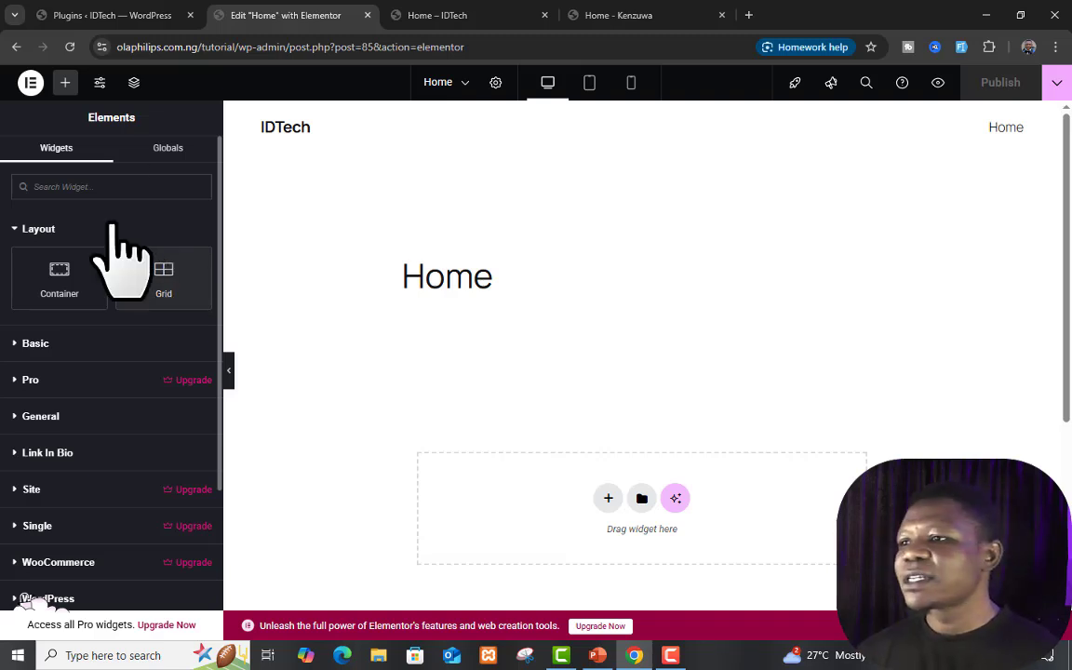
Review Elementor's Site Settings options, return to the widget list, and open the page's Structure view
left_click(99, 83)
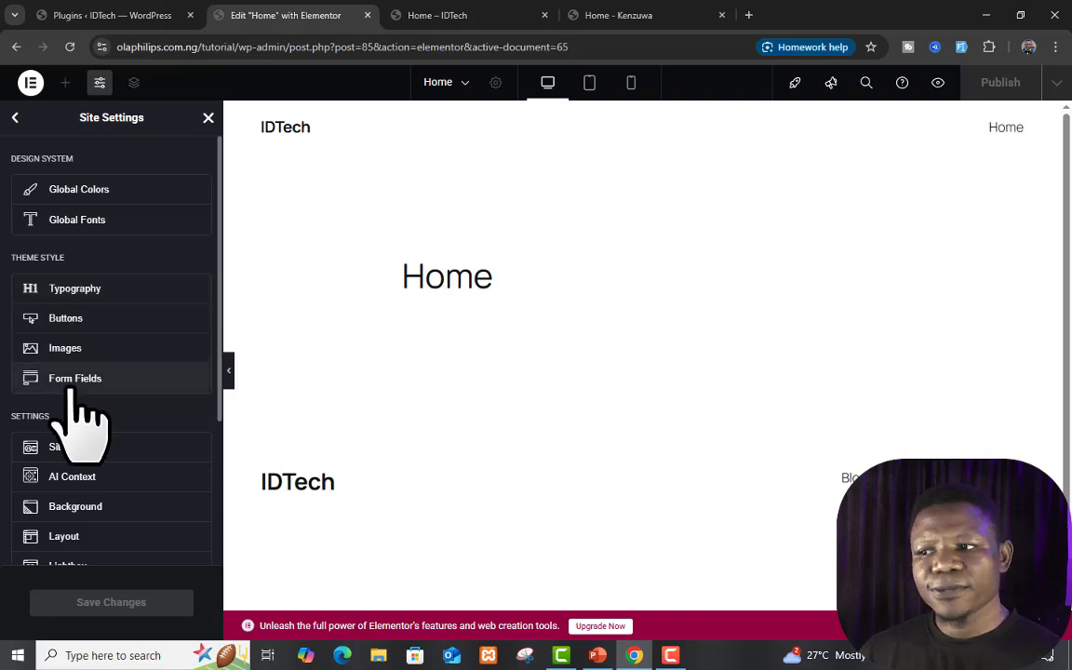
scroll(121, 456, "down", 2)
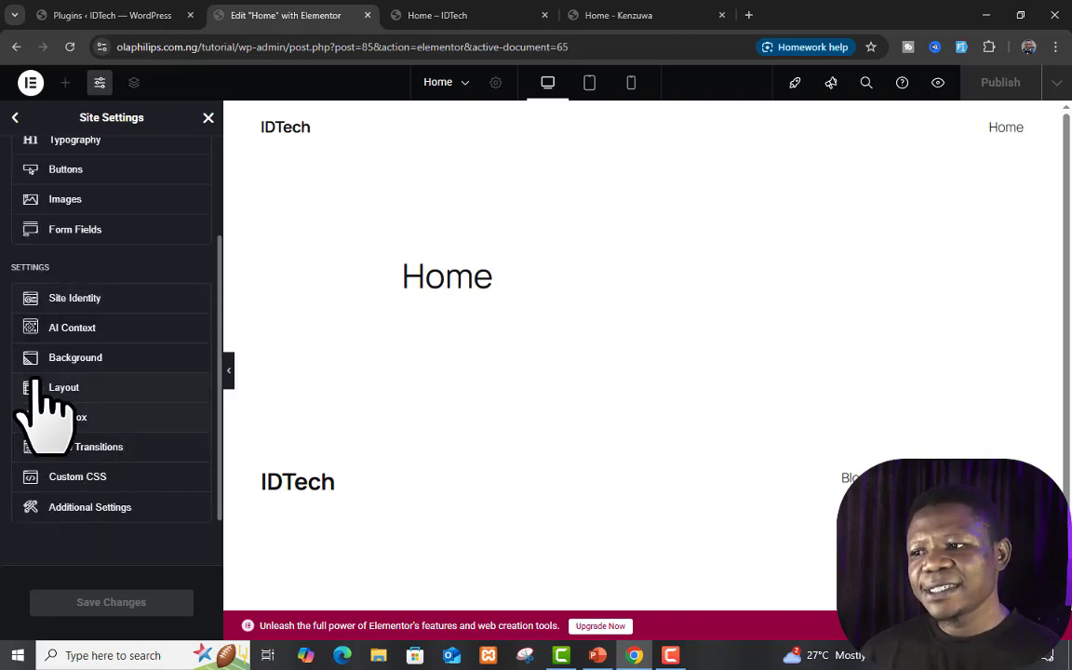
scroll(103, 386, "up", 2)
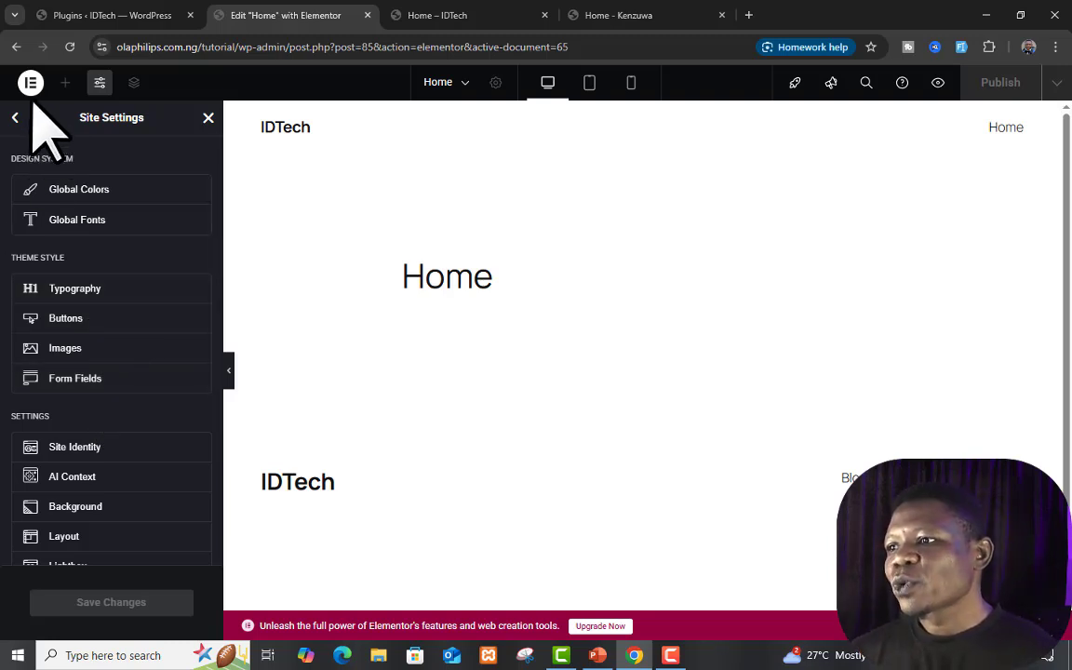
left_click(13, 119)
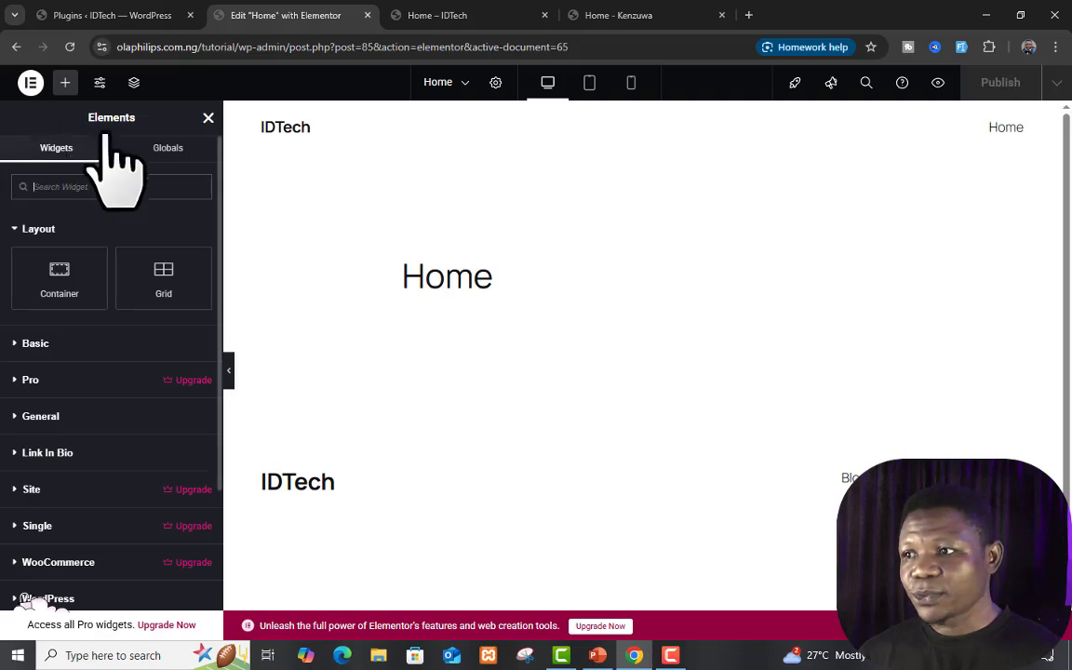
left_click(134, 83)
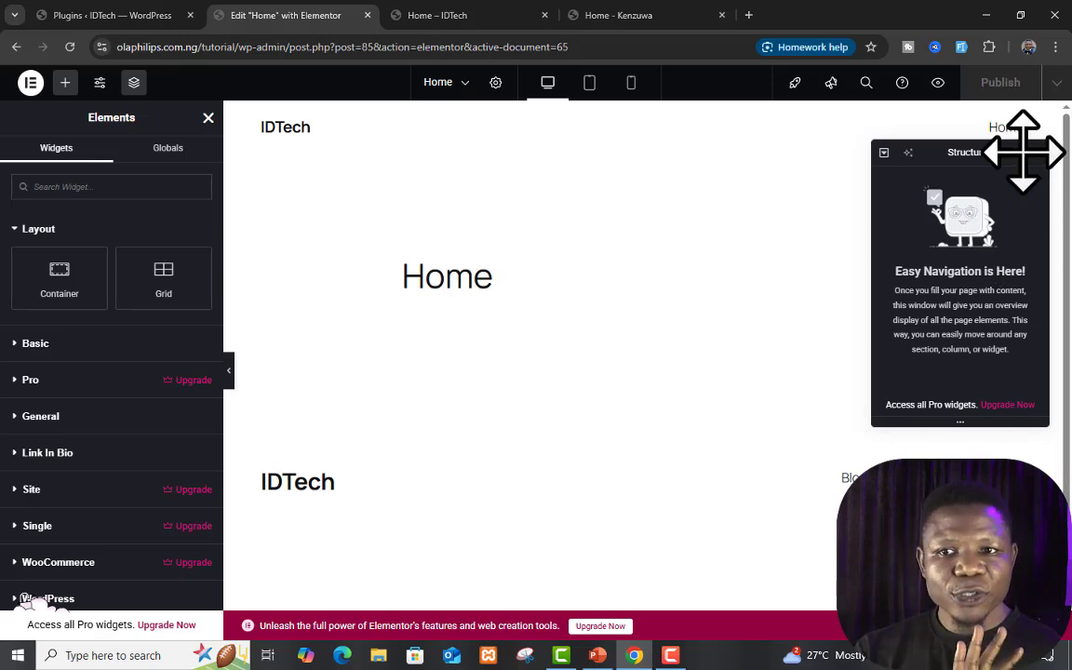
Close the Structure view and change the page title to "Home Page" in the page settings
left_click(1037, 152)
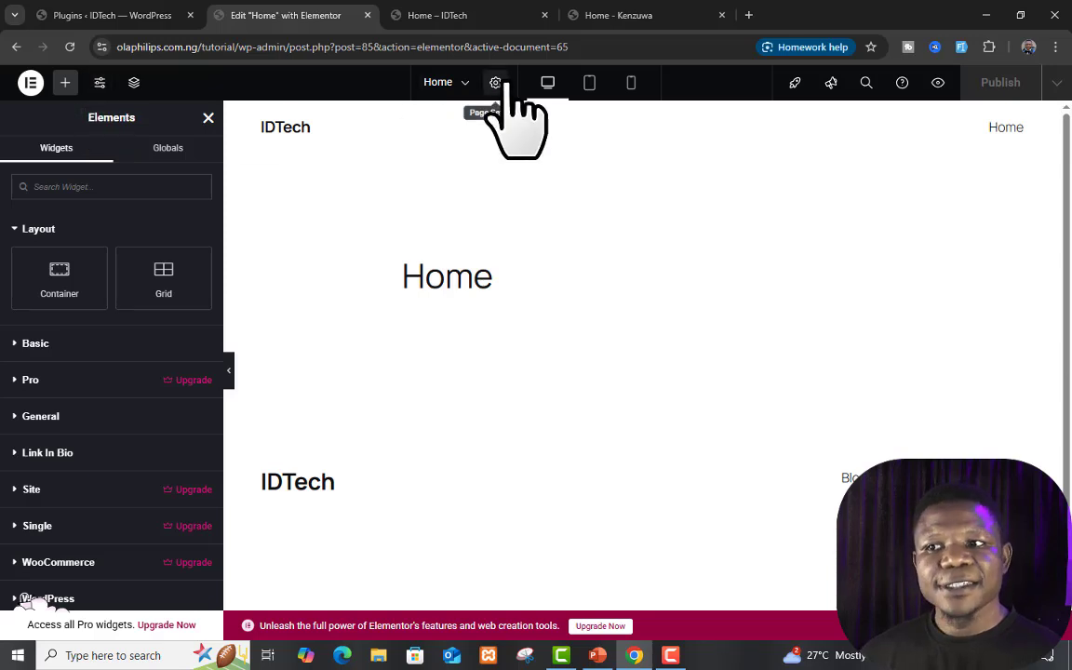
left_click(495, 83)
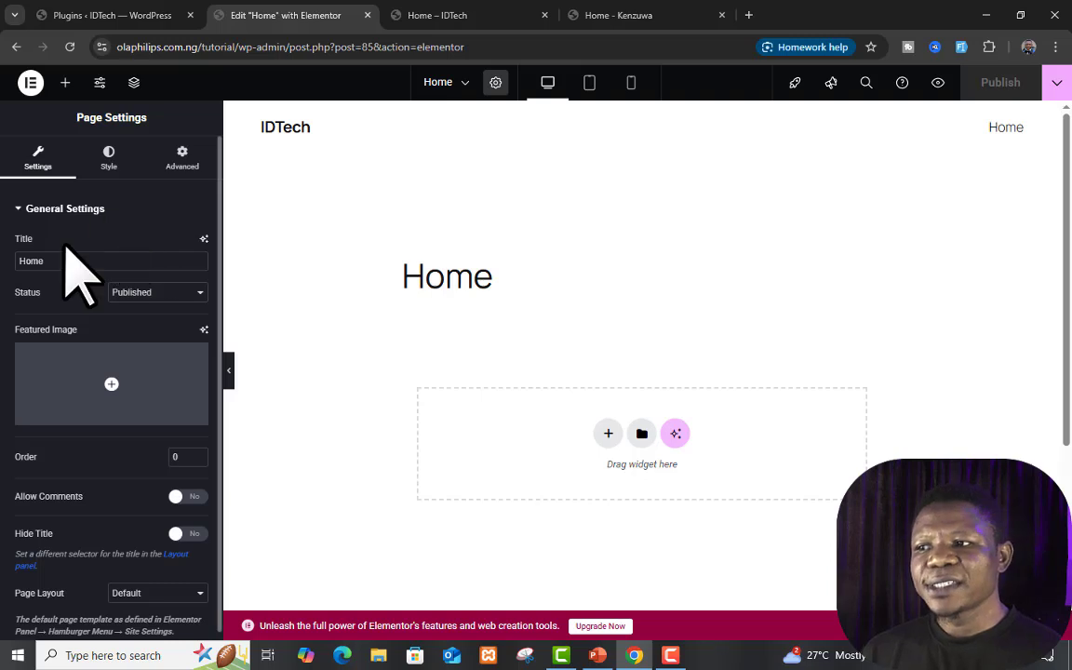
scroll(67, 244, "down", 1)
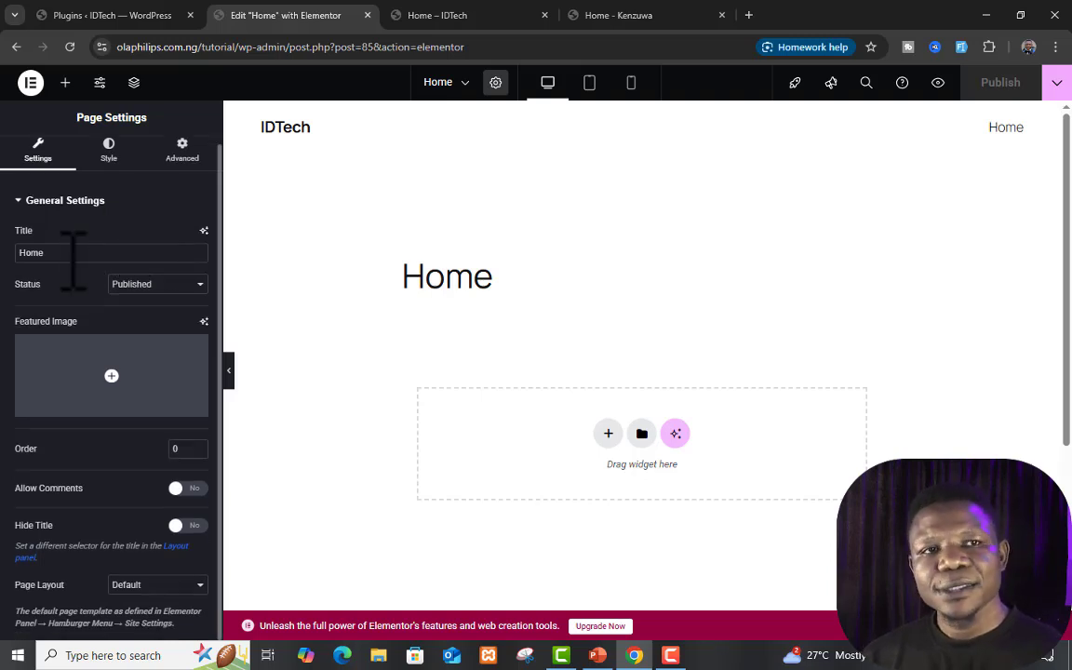
left_click(132, 253)
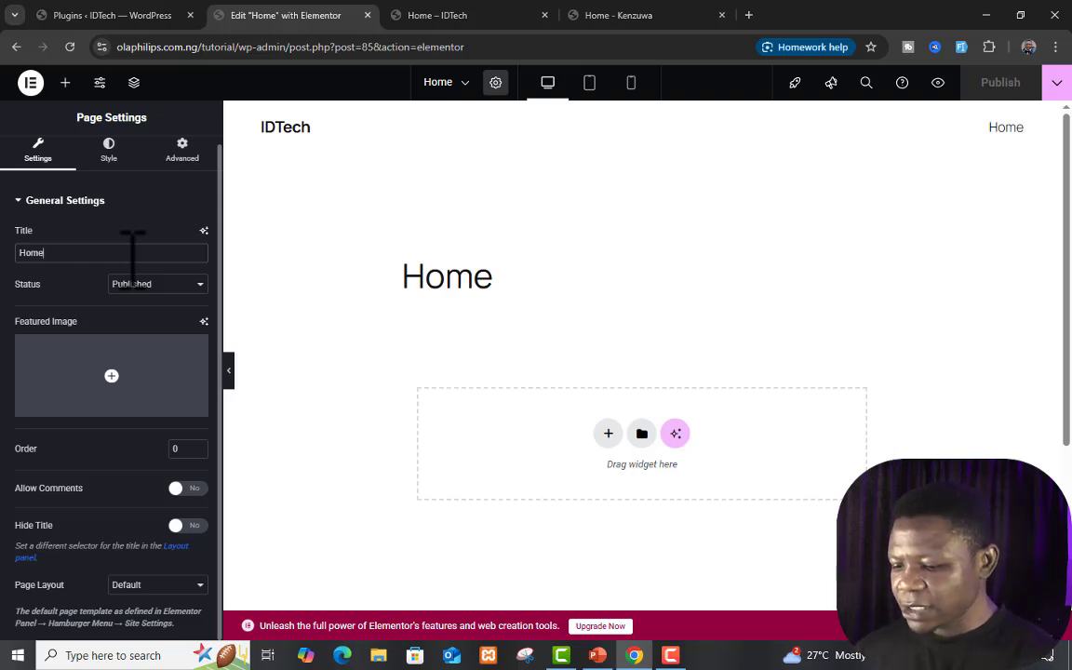
type("Page")
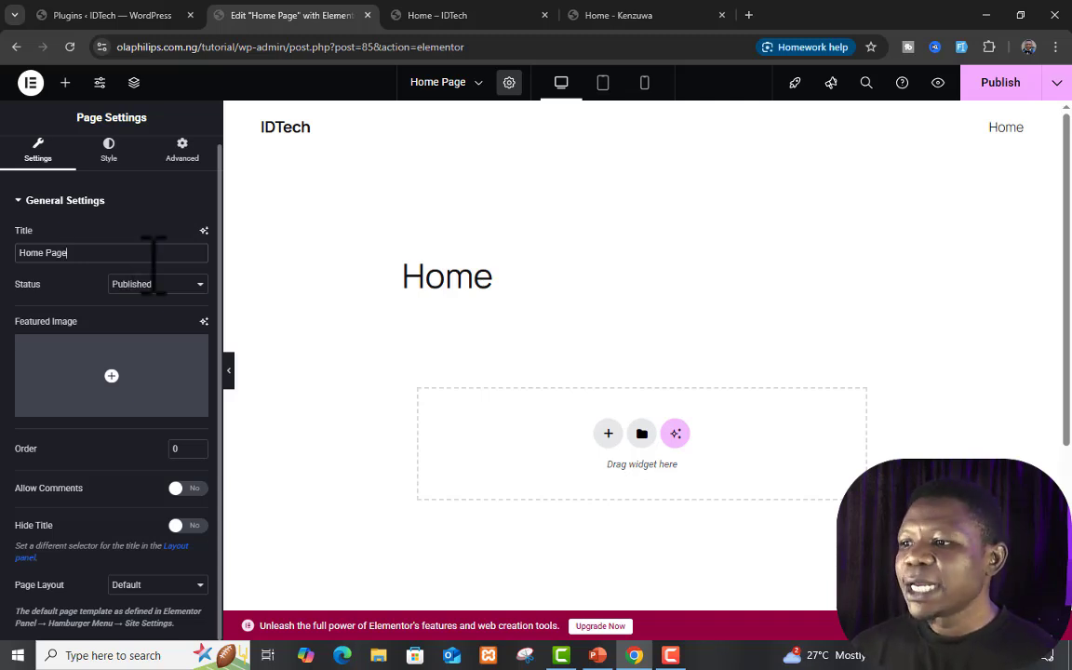
Review the page's status options in the page settings, keeping it Published
left_click(196, 285)
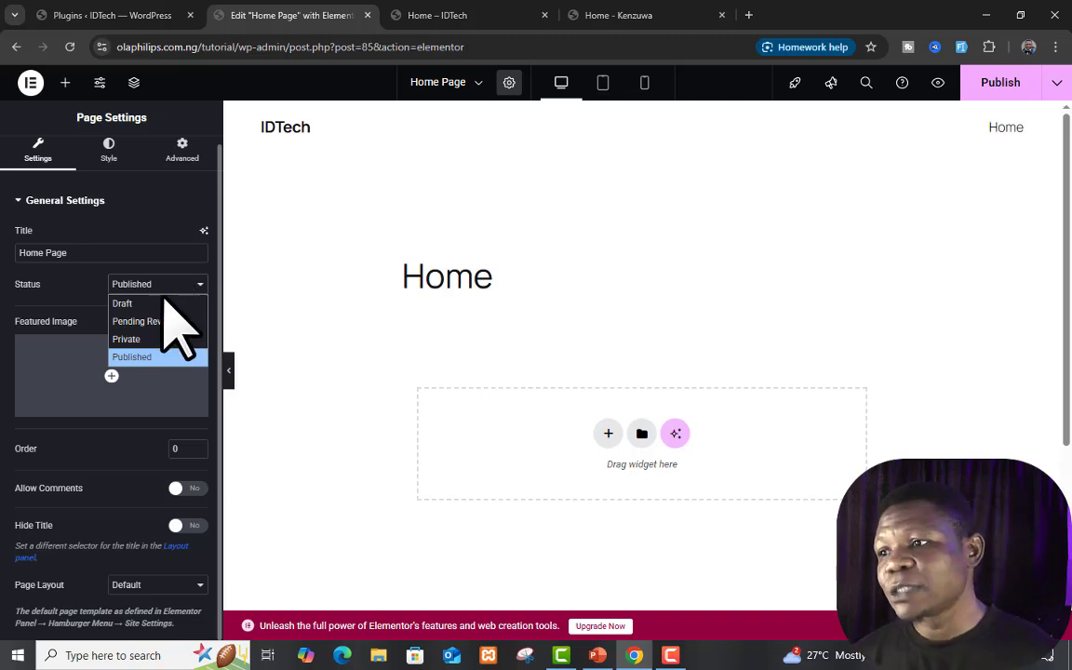
left_click(98, 323)
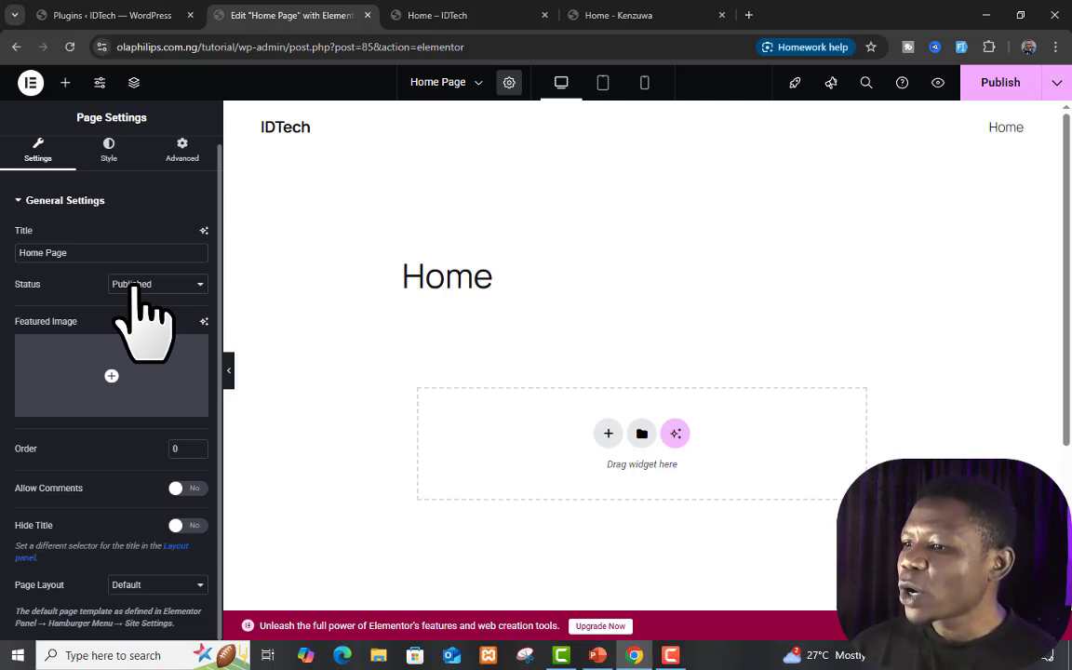
mouse_move(103, 365)
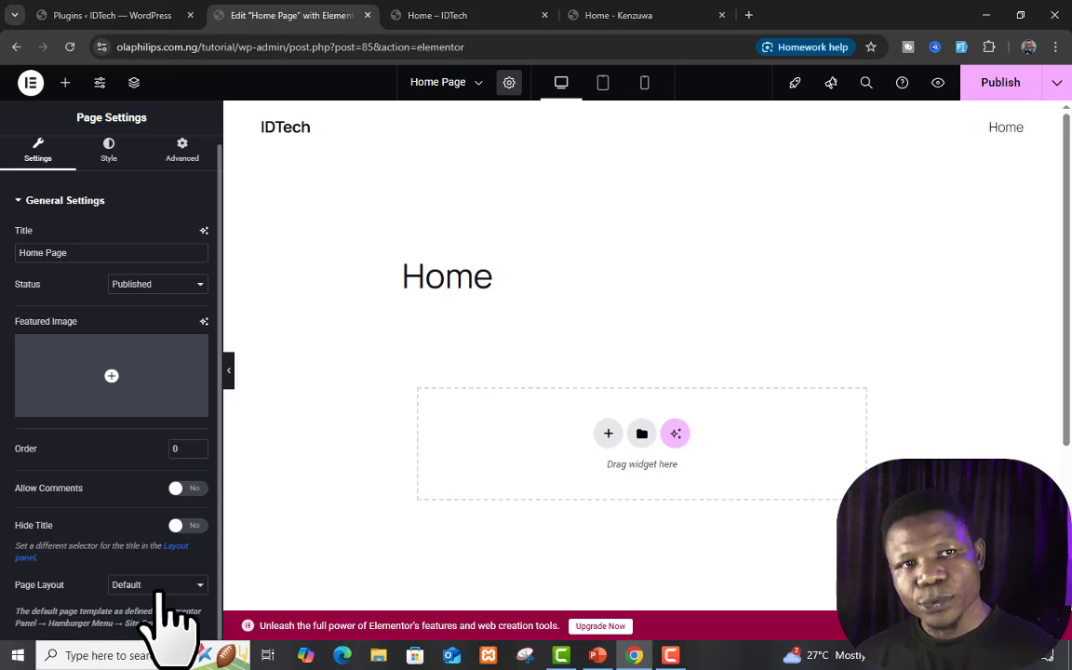
Publish the page title change and refresh the page's preview
key("ctrl+Tab")
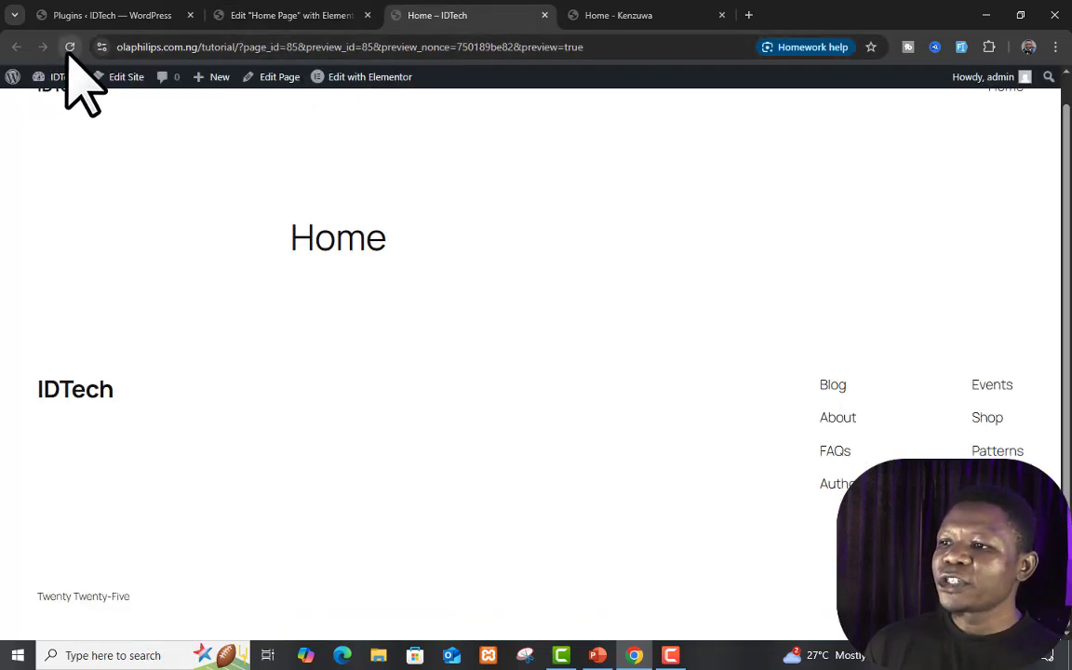
left_click(284, 15)
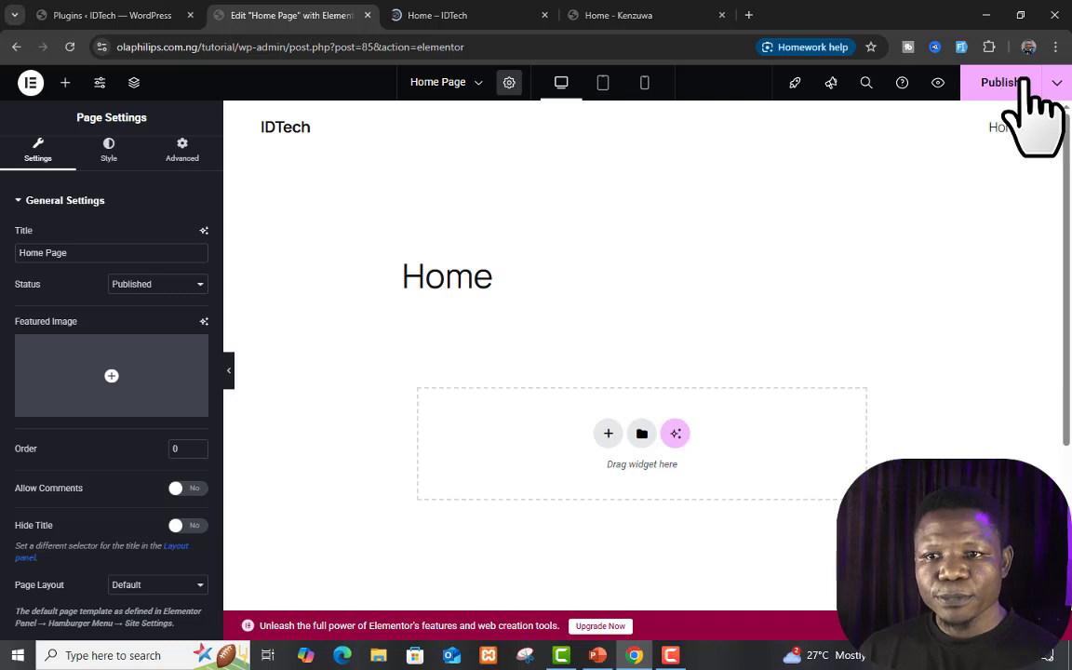
left_click(977, 93)
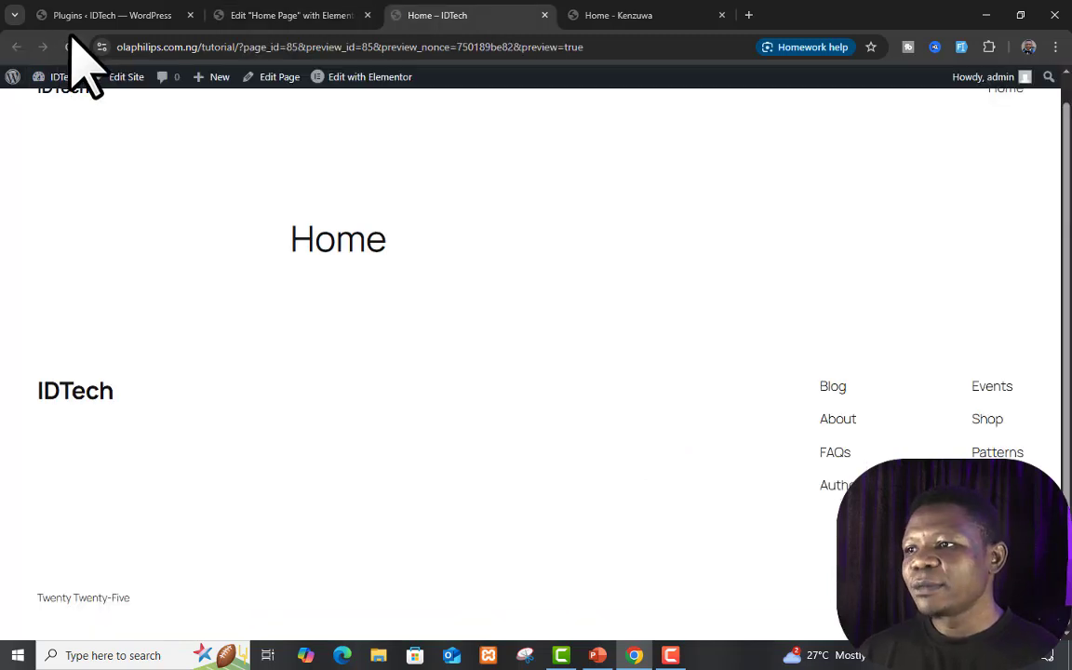
left_click(70, 47)
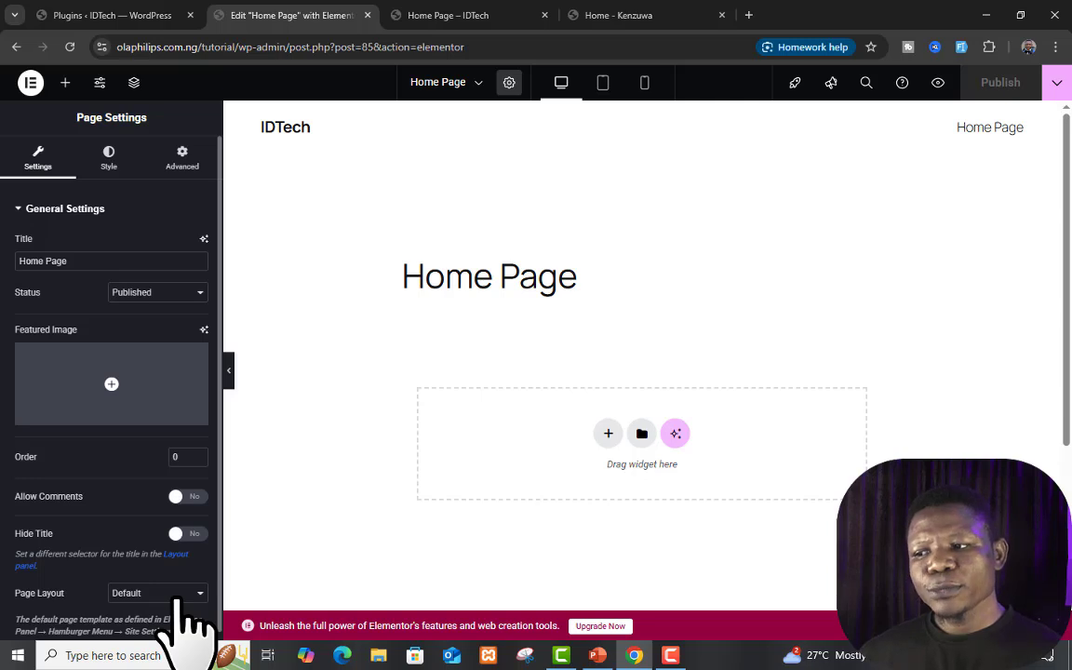
Set the page layout to Elementor Canvas, publish the page and refresh its preview
left_click(182, 600)
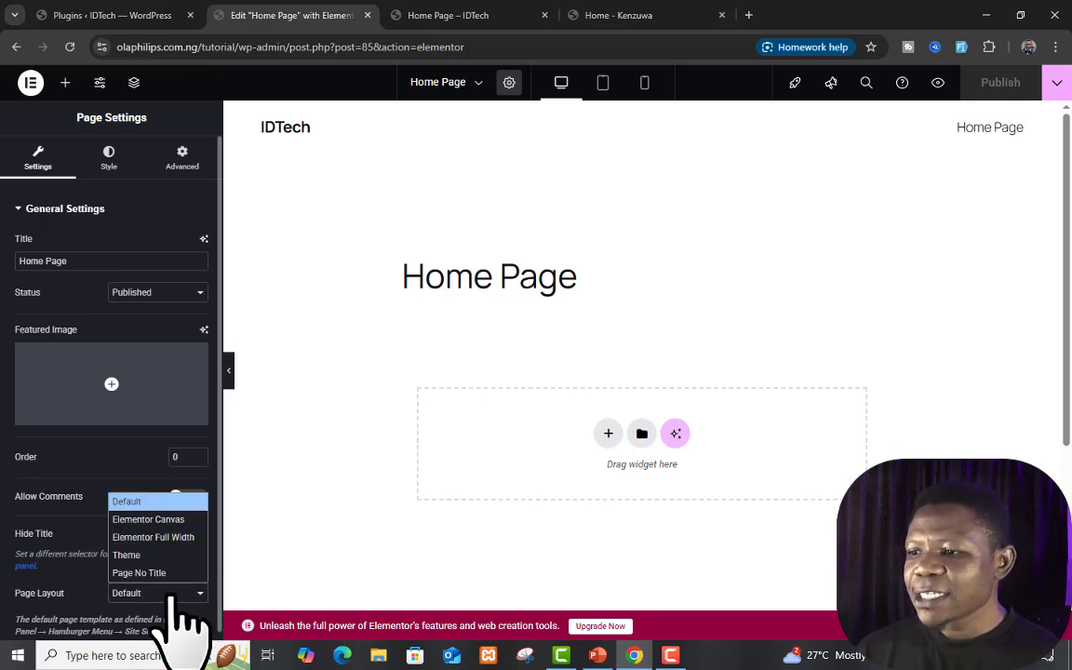
left_click(166, 520)
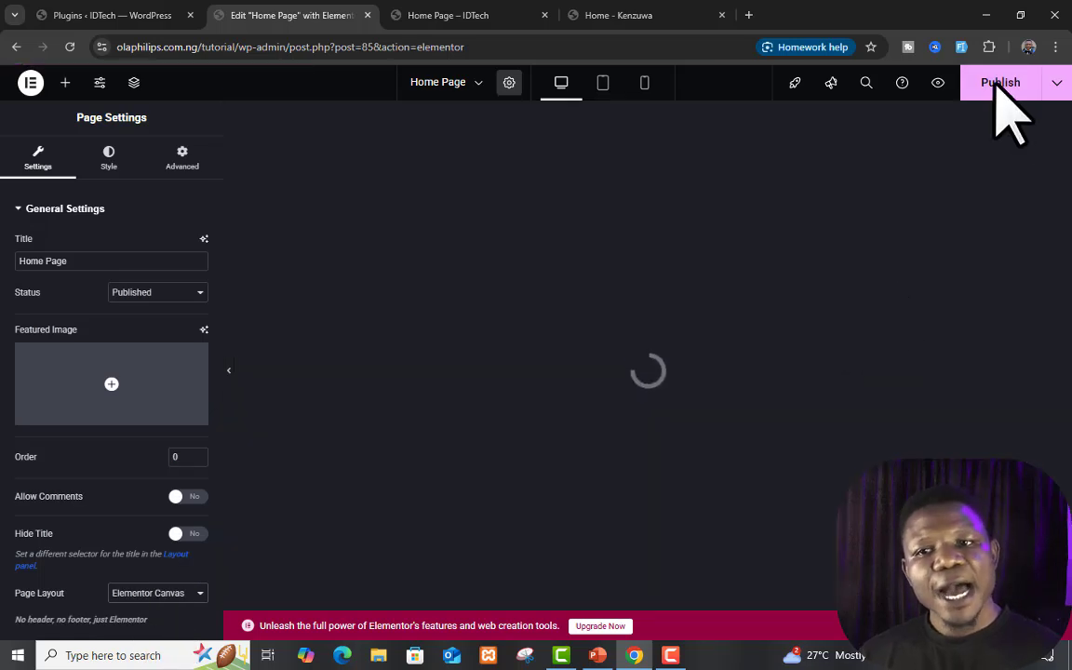
left_click(996, 86)
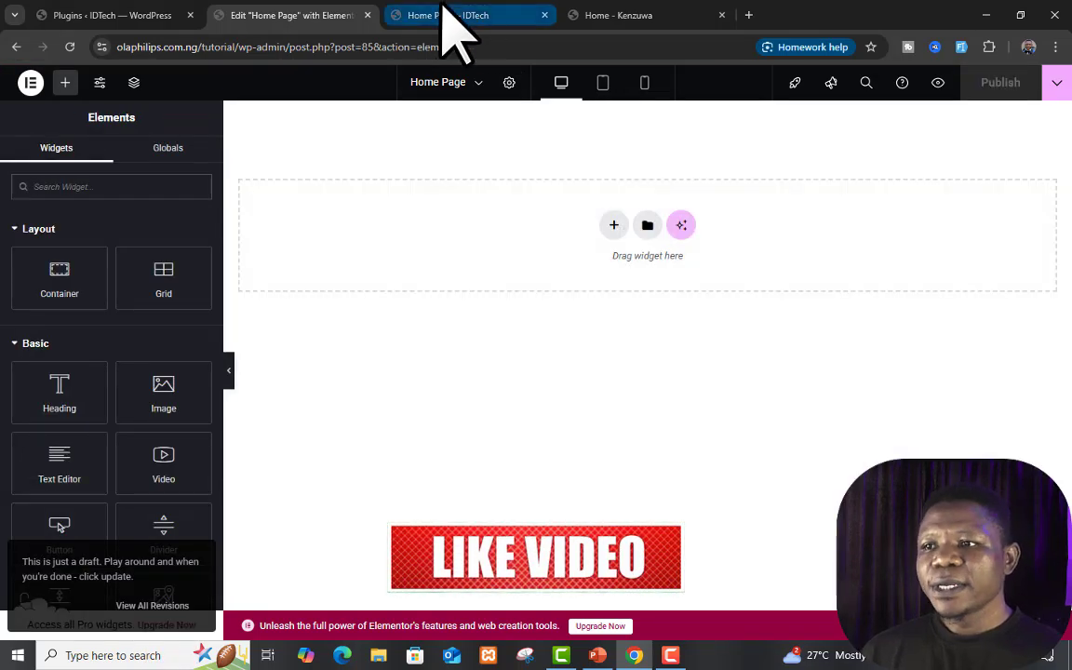
left_click(445, 17)
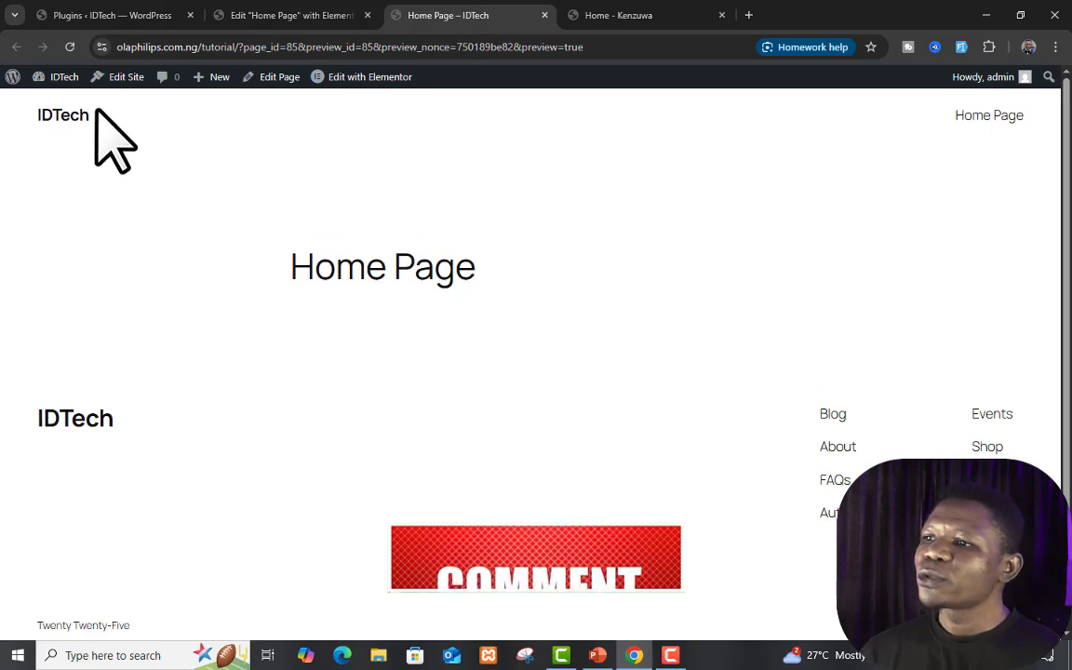
left_click(70, 46)
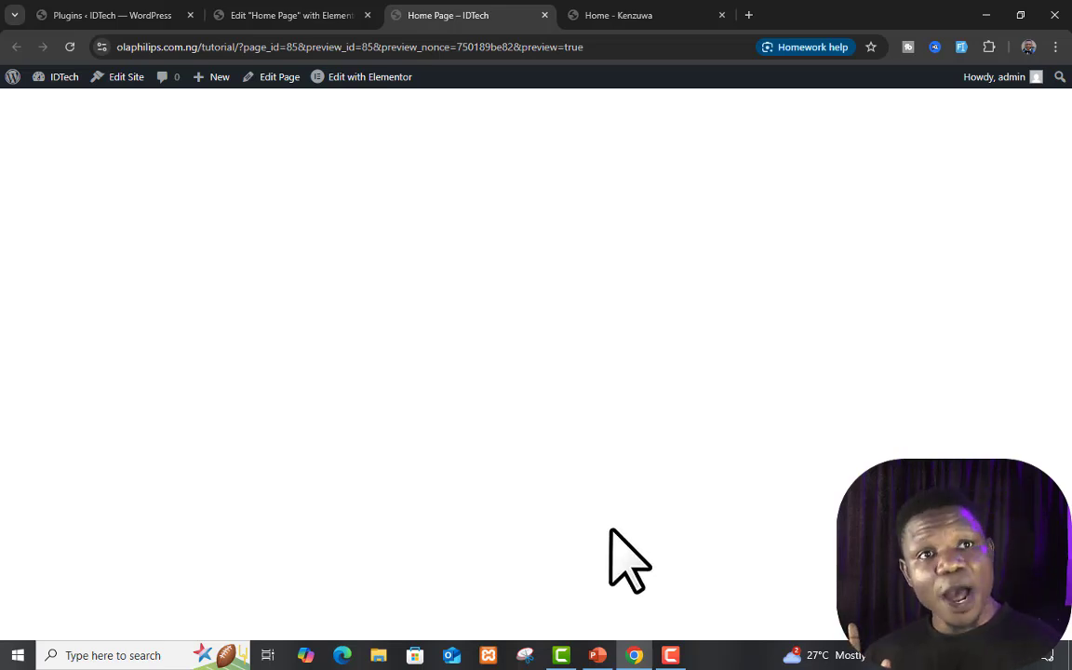
Add a single-column container to the page in the Elementor editor and place a Heading widget with its default text in it
left_click(299, 17)
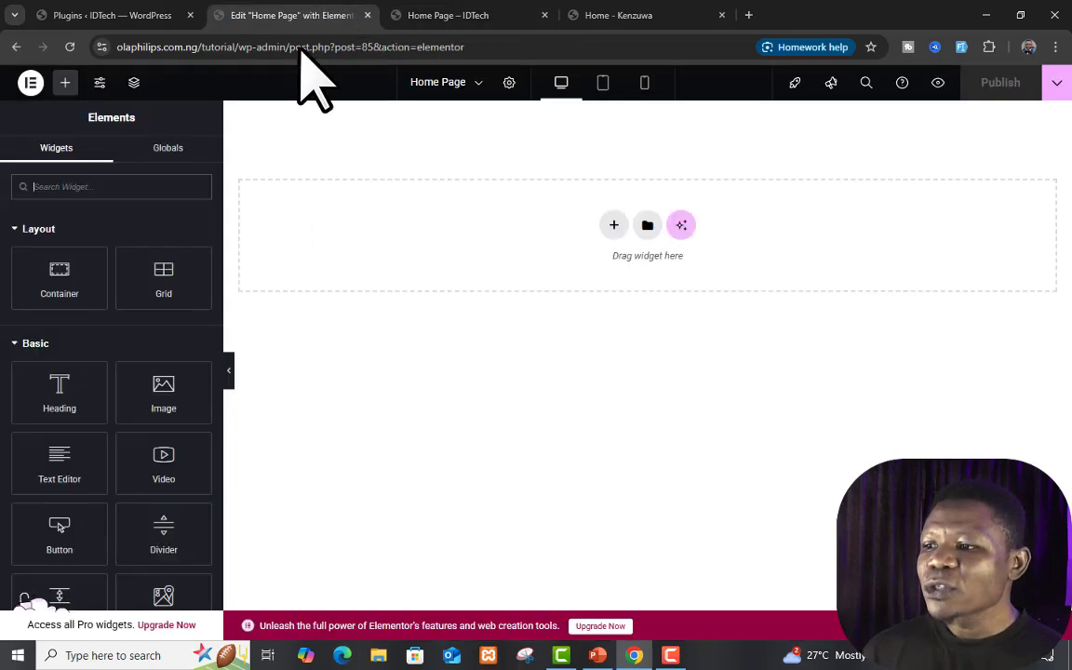
left_click(509, 82)
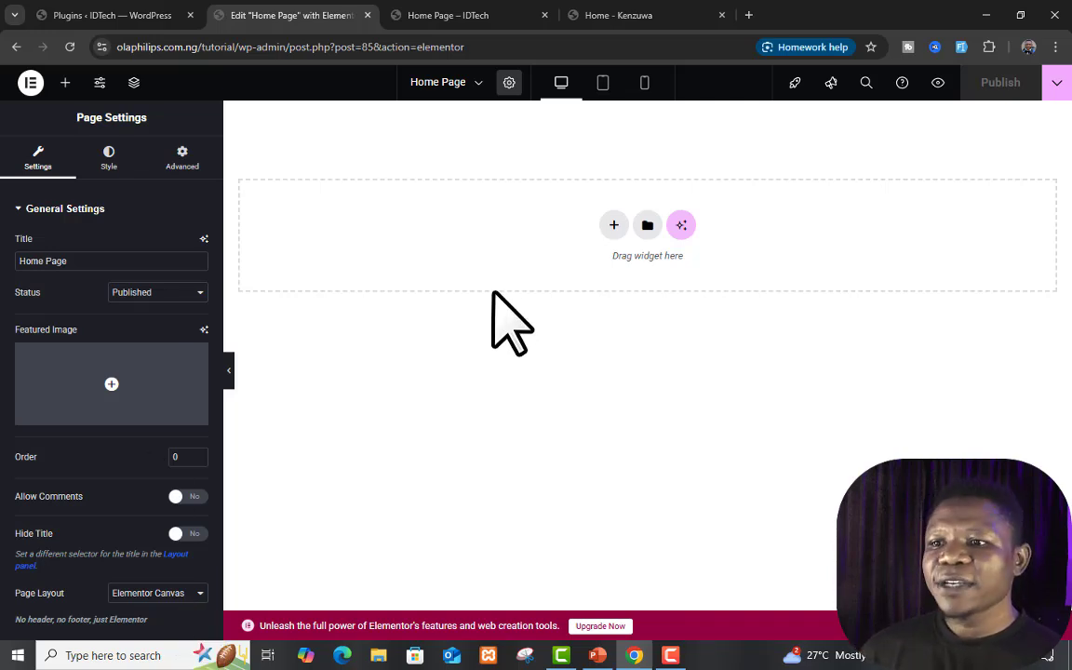
left_click(613, 224)
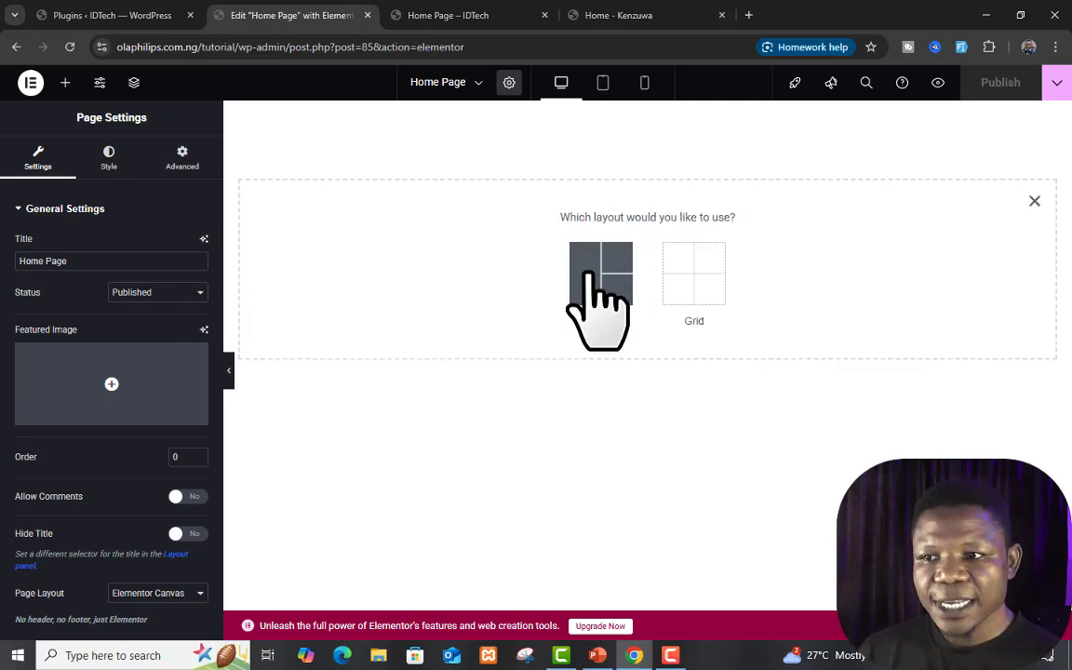
left_click(586, 271)
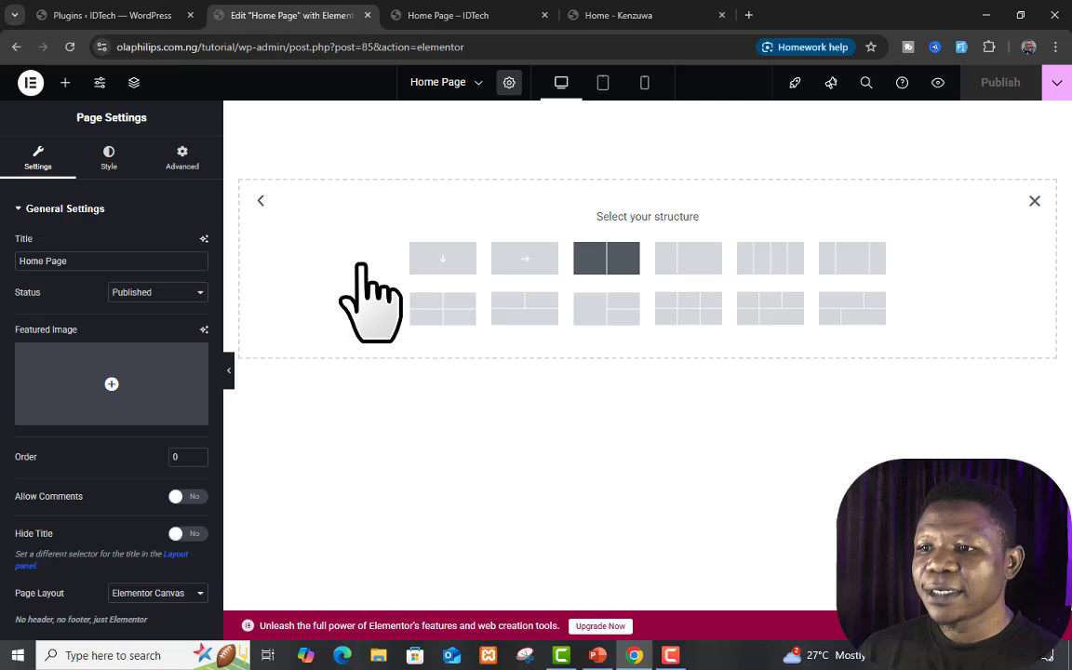
left_click(443, 255)
left_click_drag(72, 389, 648, 158)
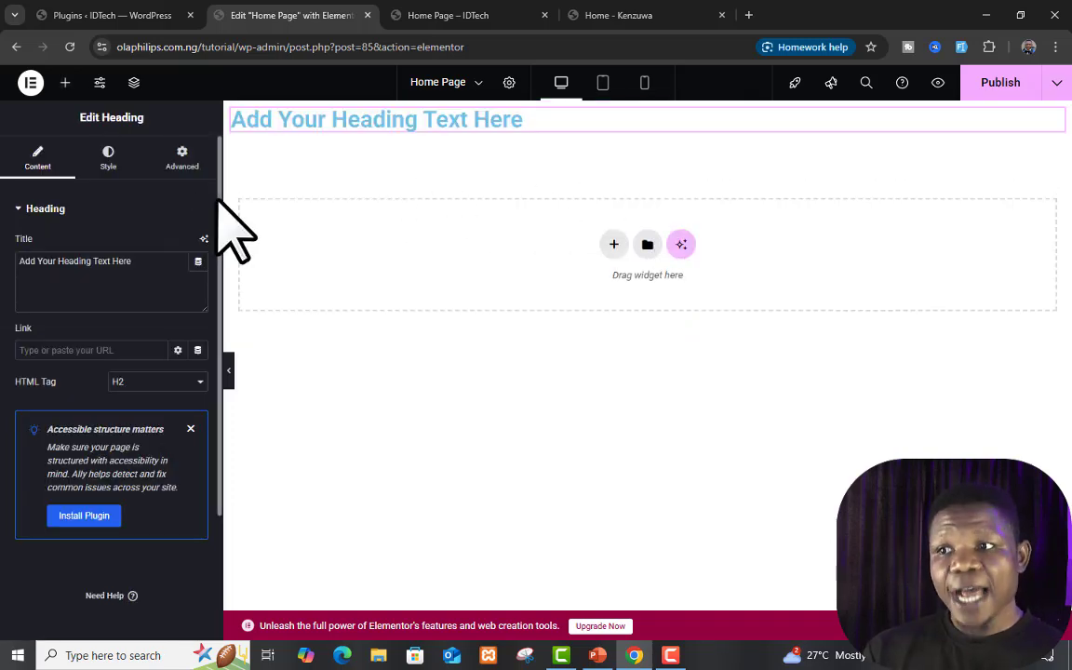
Publish the page with the new heading and check the heading in the refreshed preview
left_click(988, 86)
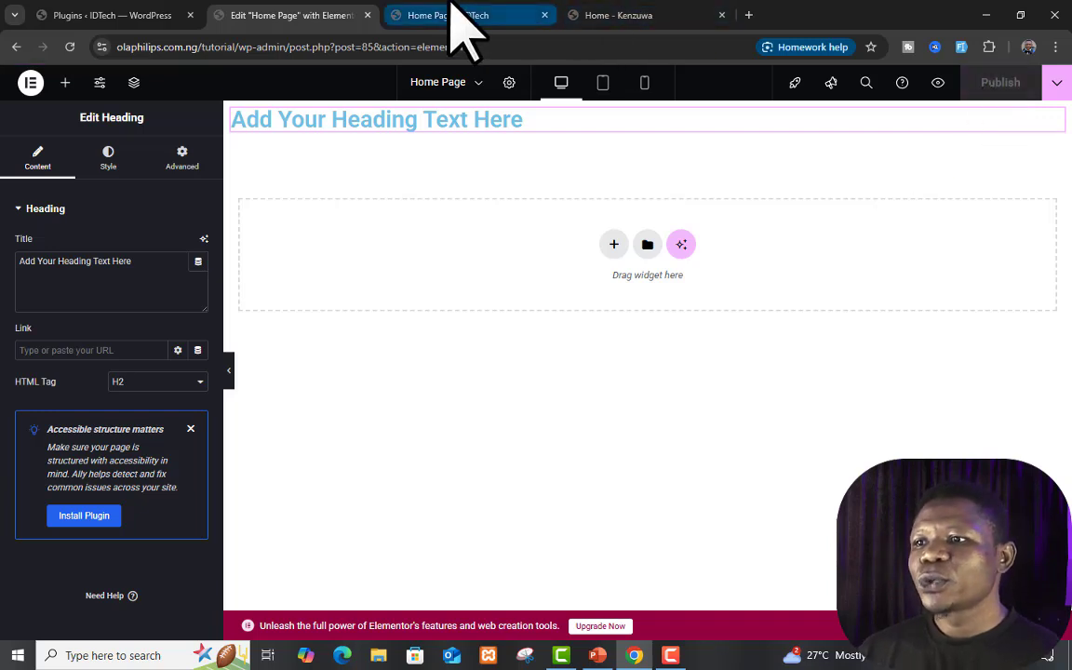
left_click(446, 15)
left_click(70, 46)
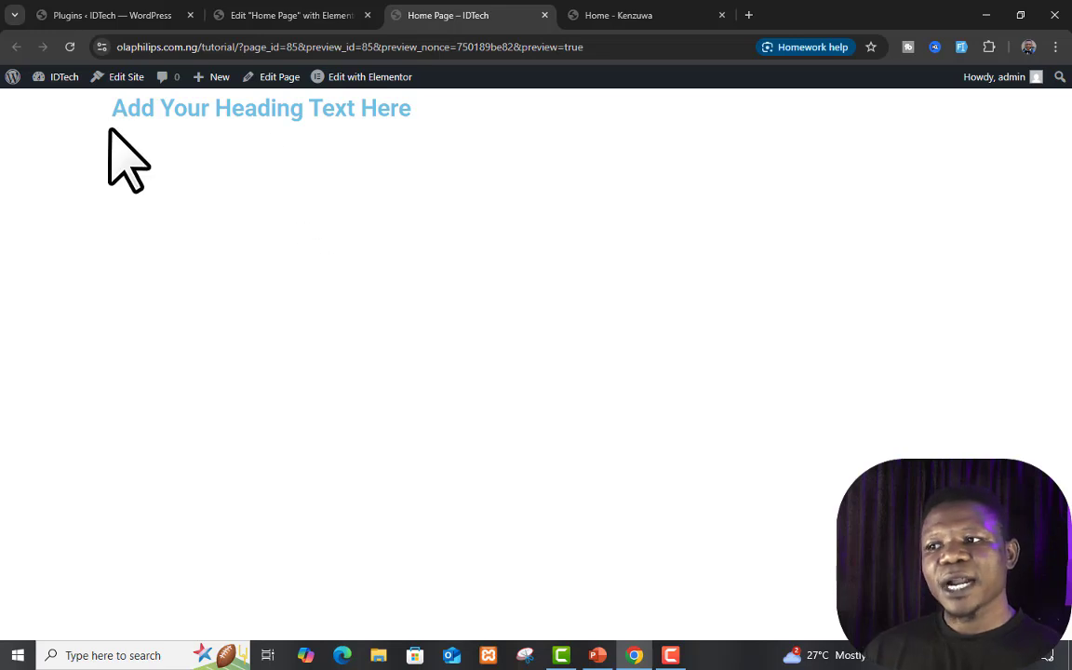
triple_click(524, 121)
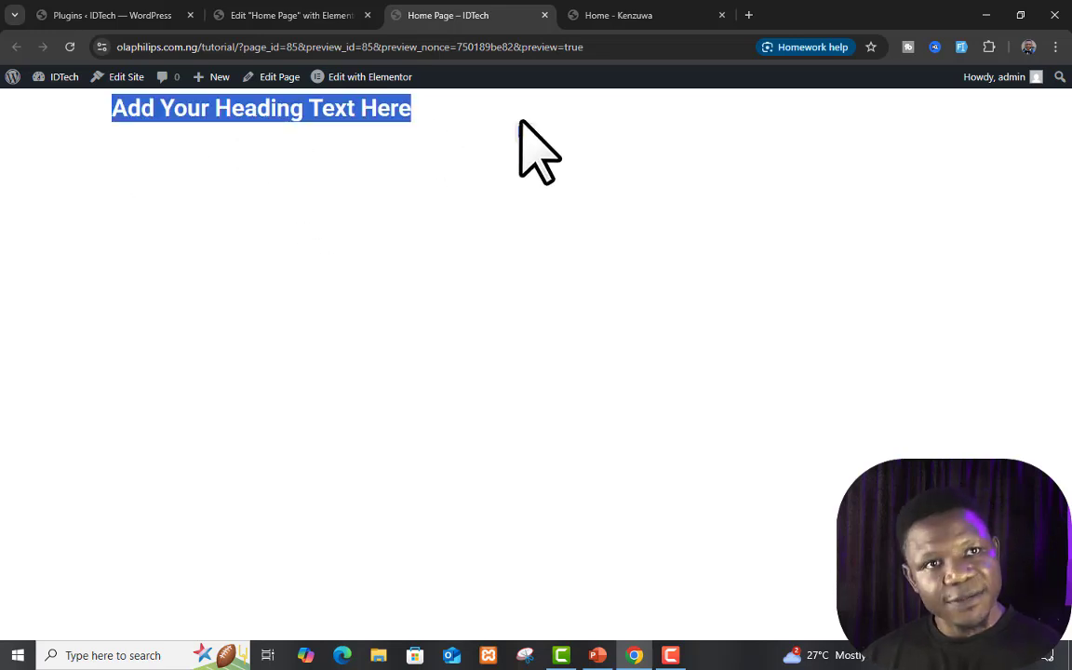
Set the page layout to Elementor Full Width in the editor's page settings and publish the page
left_click(296, 15)
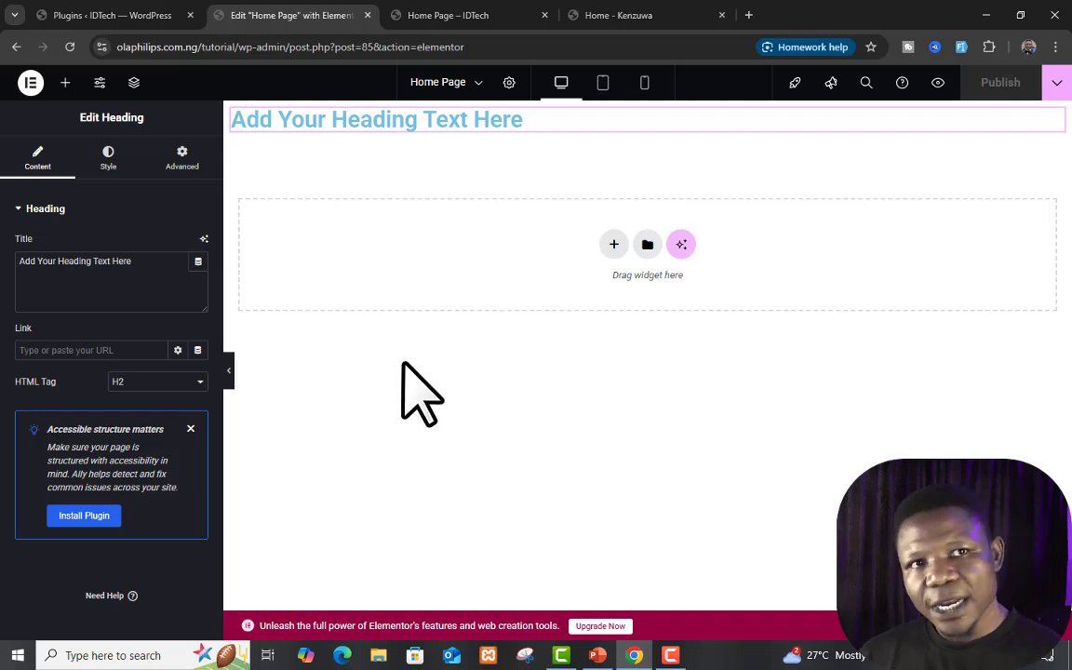
left_click(510, 83)
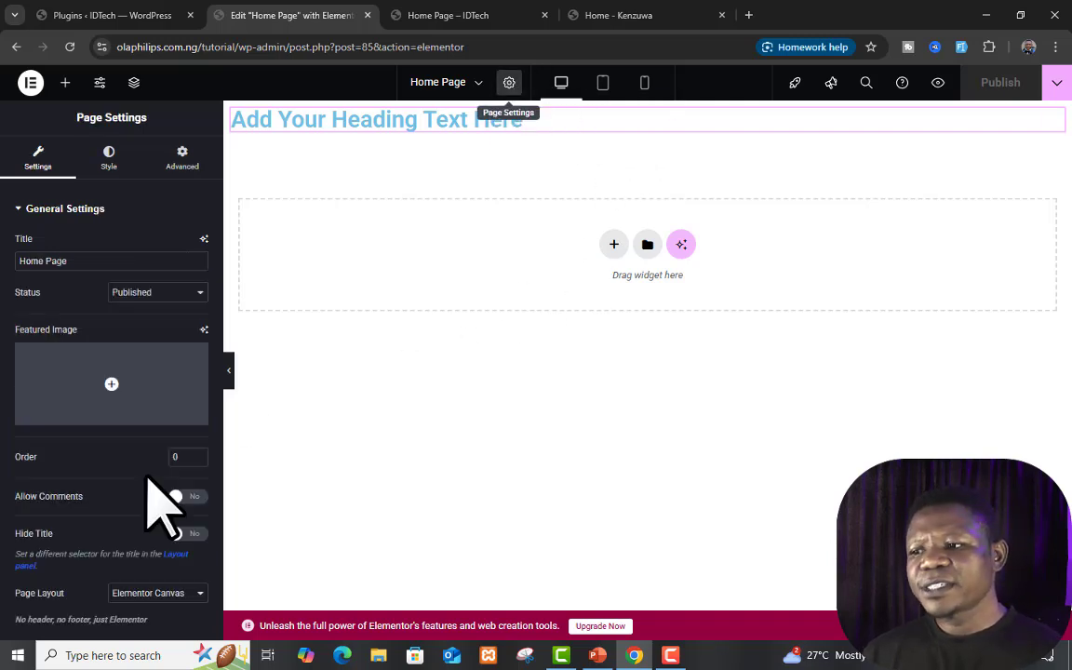
left_click(198, 596)
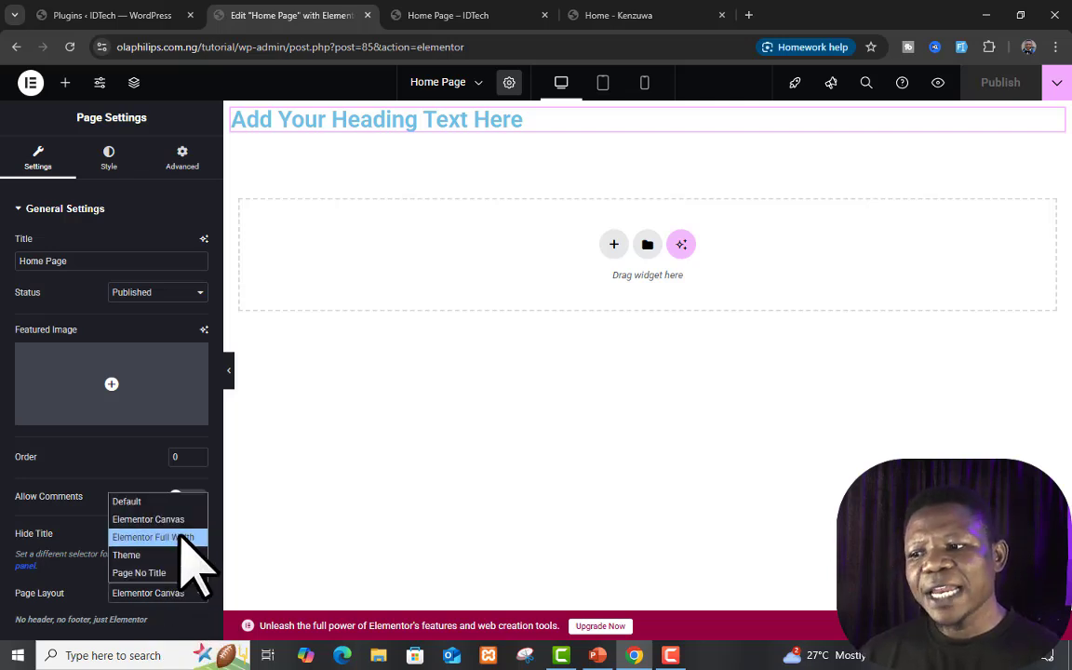
left_click(181, 538)
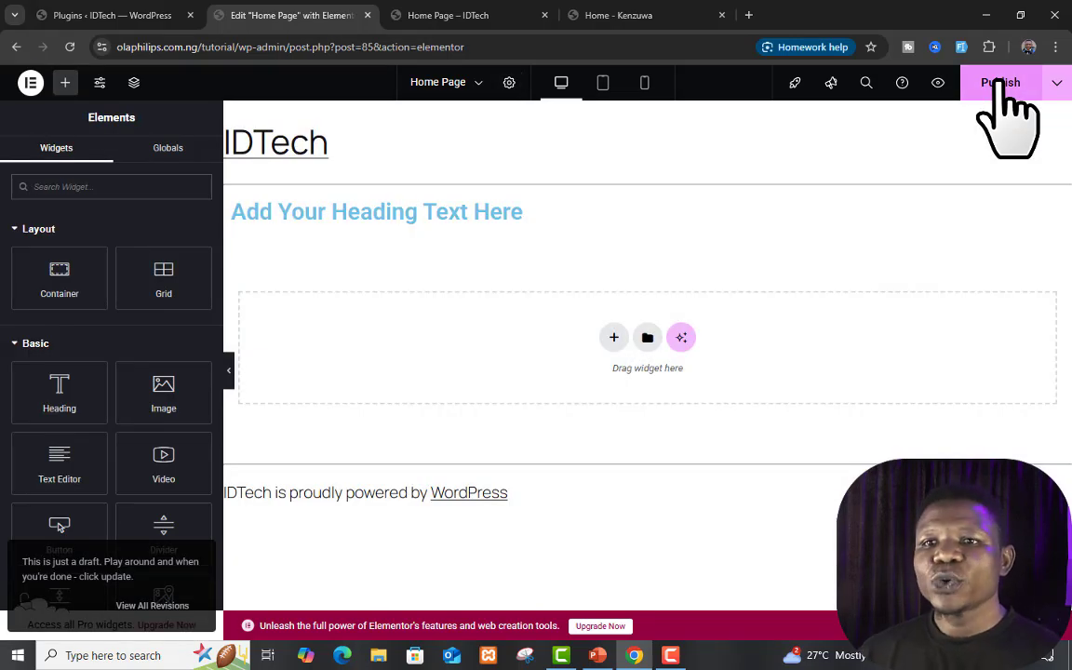
left_click(1001, 84)
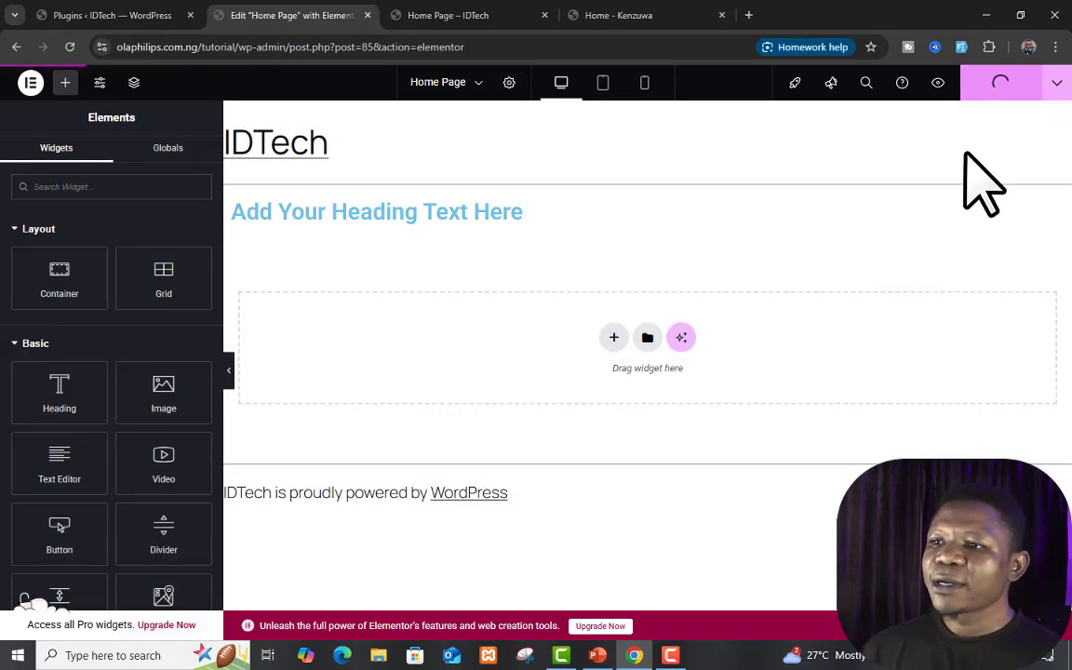
Preview the full-width page and examine its heading and the IDTech site title in the header
left_click(434, 15)
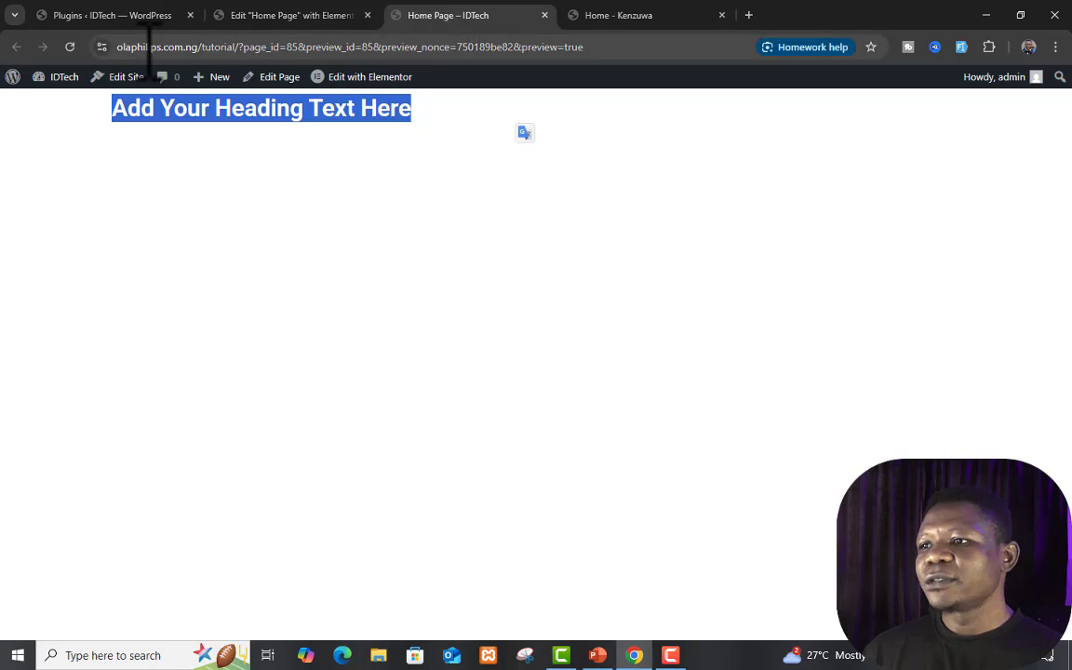
left_click(303, 15)
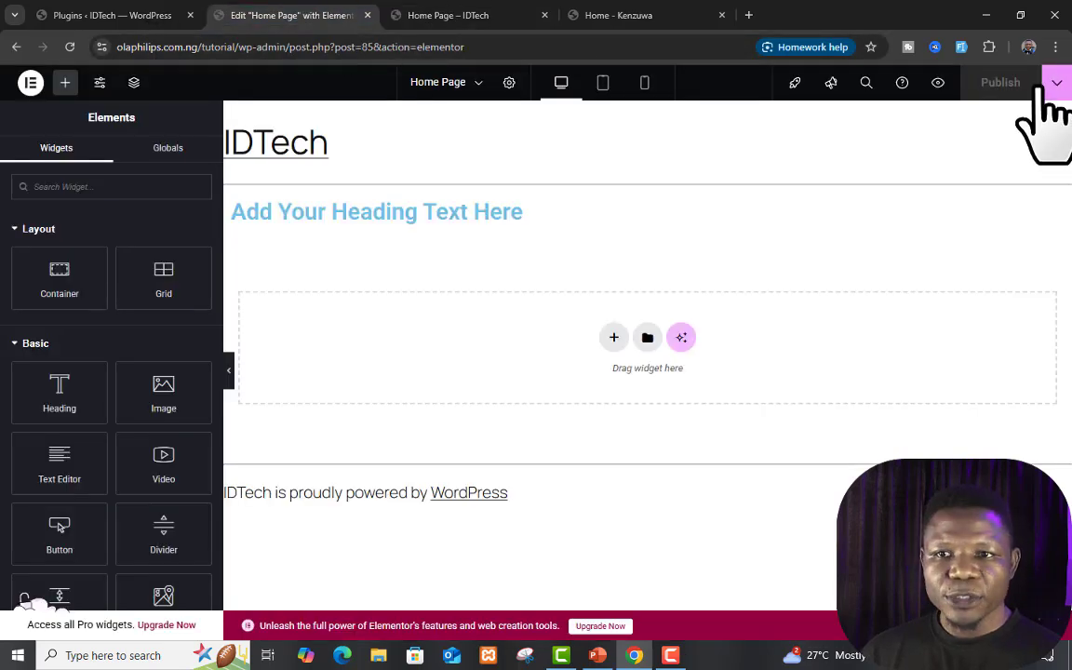
left_click(940, 86)
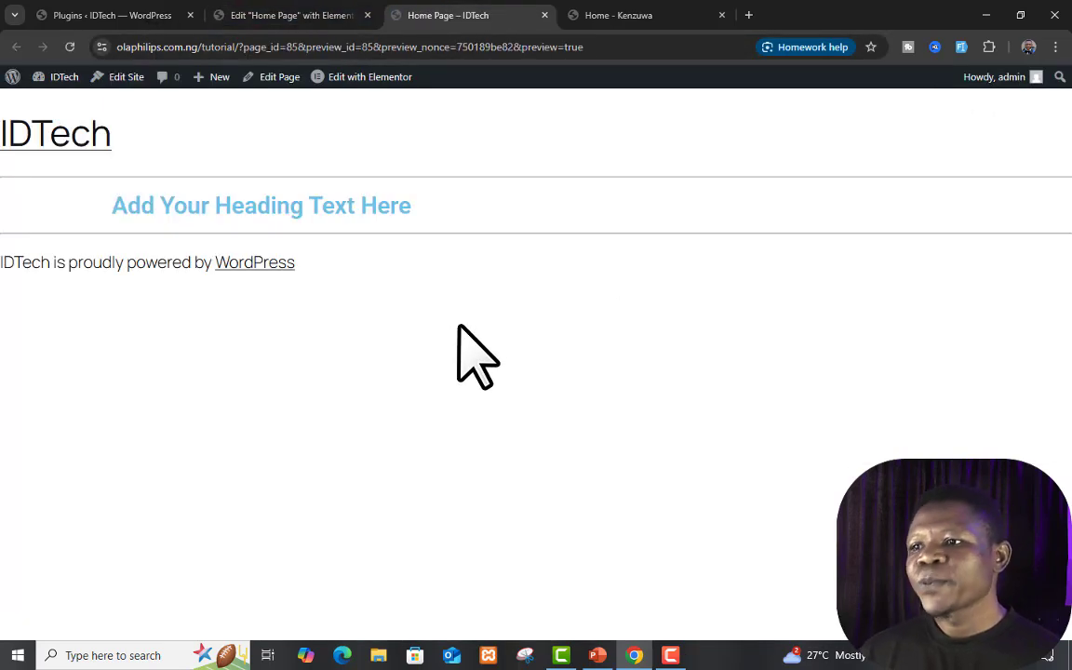
left_click_drag(246, 207, 540, 210)
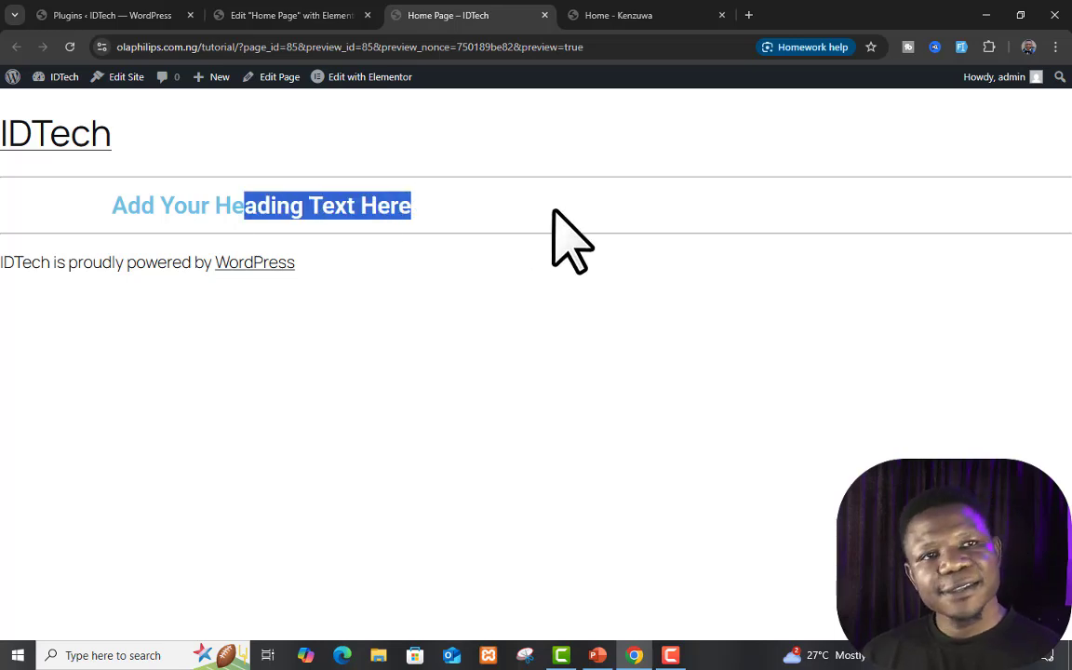
left_click(554, 211)
left_click_drag(161, 131, 9, 132)
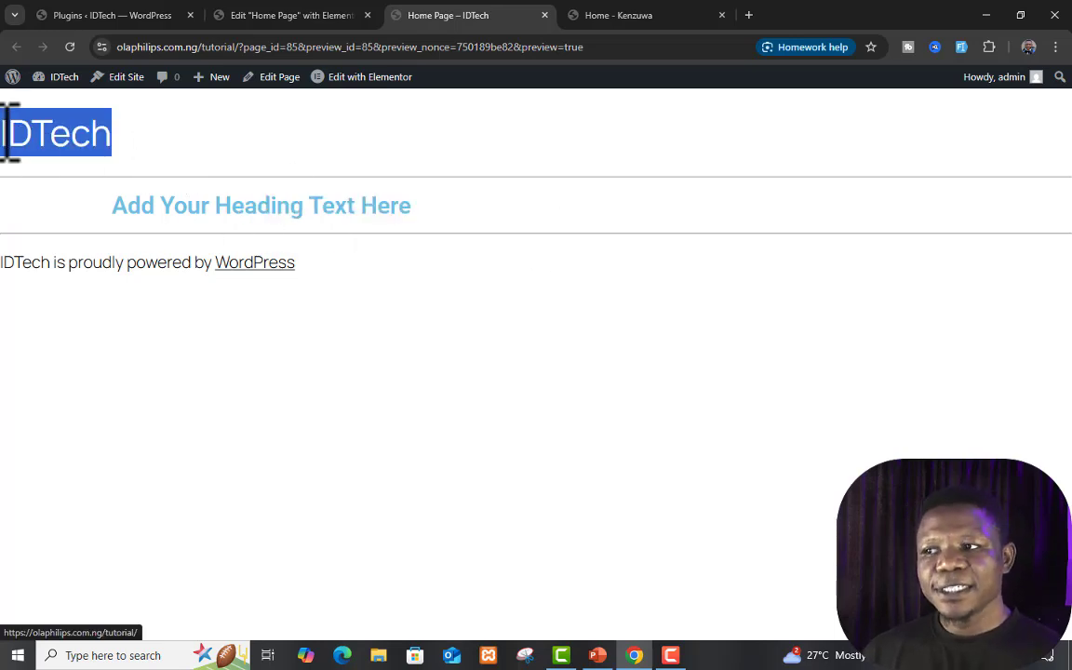
Examine the WordPress credit line in the footer of the full-width page preview
left_click(407, 383)
left_click_drag(296, 263, 0, 276)
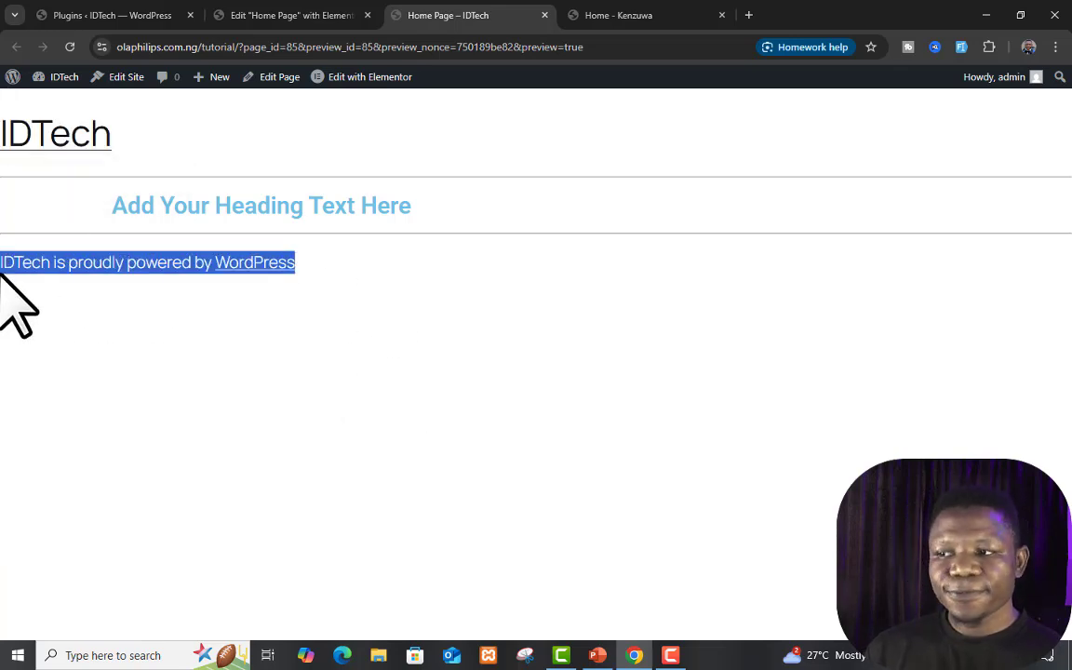
left_click(565, 494)
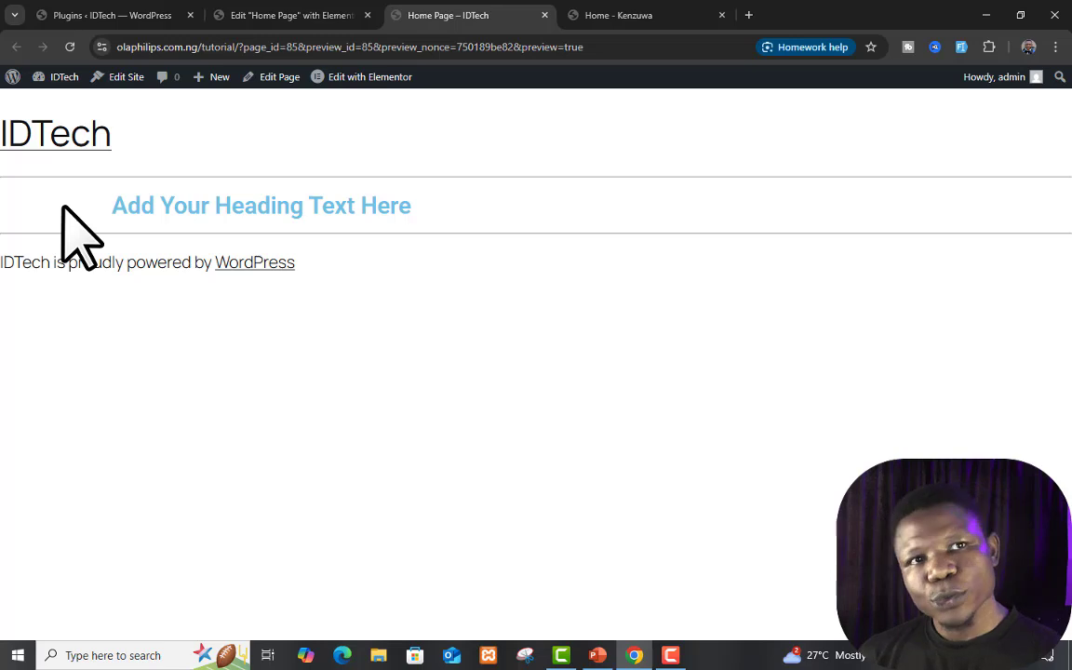
Return to the Elementor editor and review the available page layouts, keeping Elementor Full Width
left_click(228, 13)
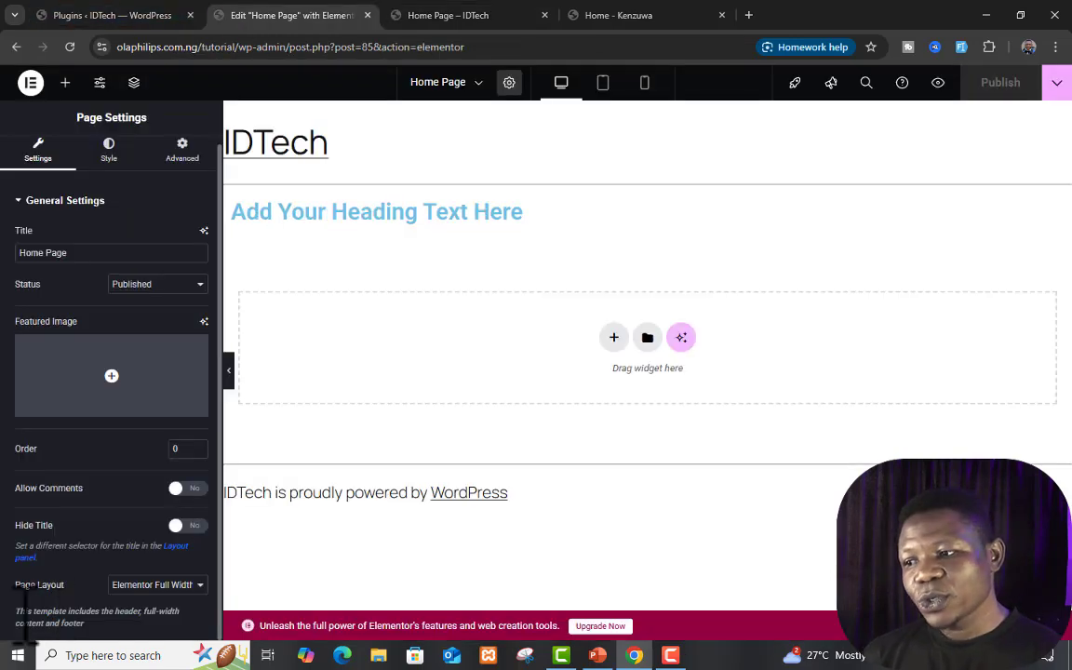
left_click(196, 585)
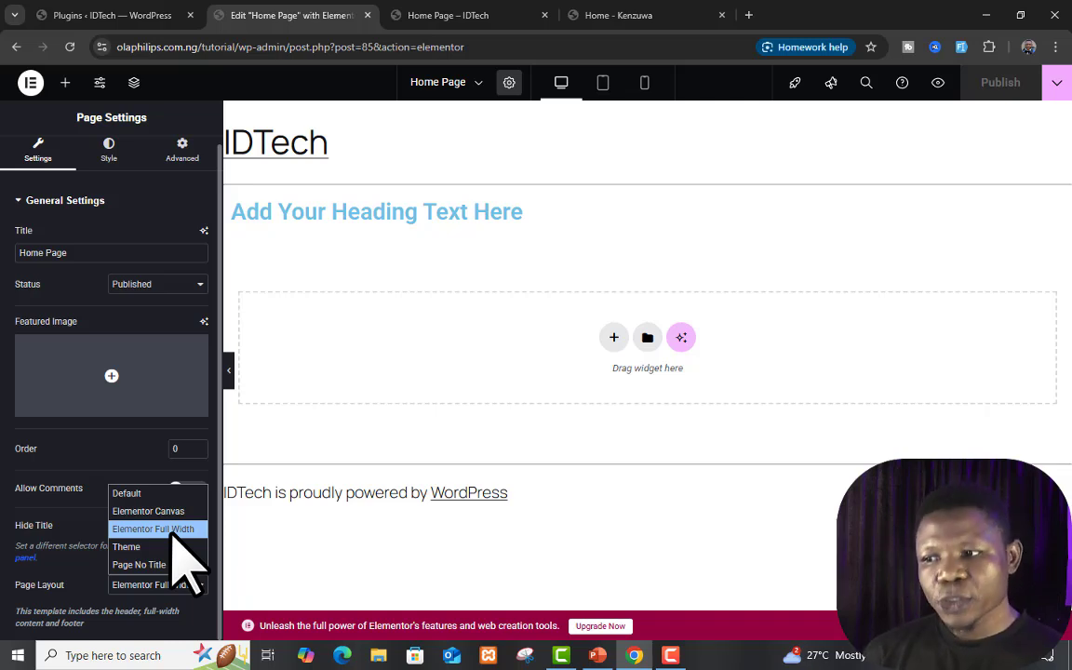
left_click(73, 564)
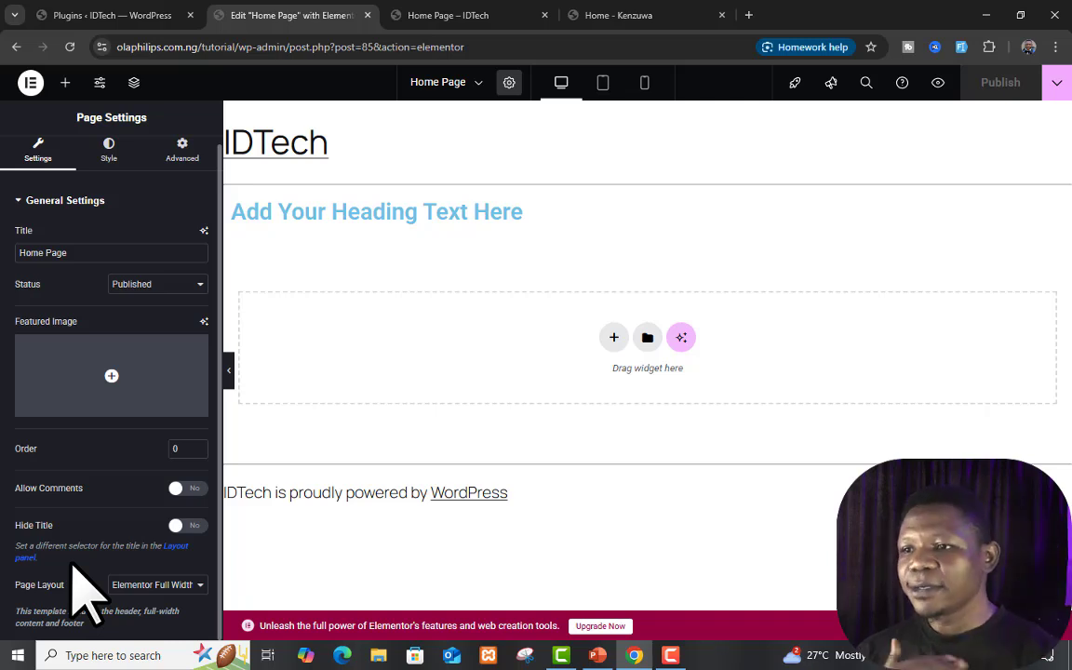
Compare the page in tablet, mobile and desktop views, and check it in the browser preview before returning to the editor
left_click(603, 84)
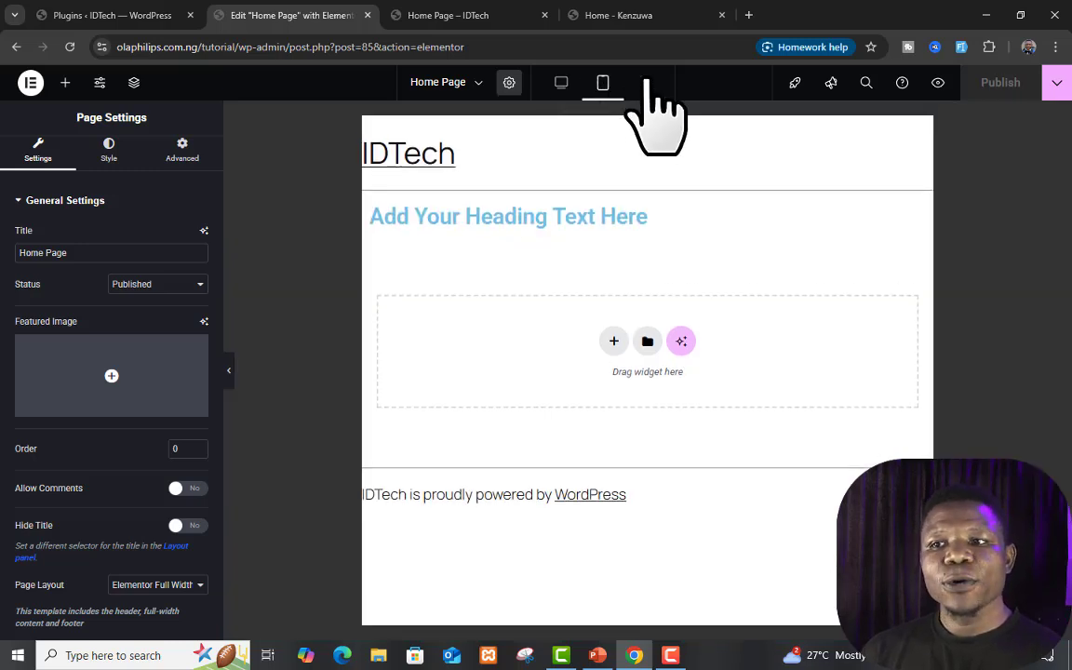
left_click(644, 84)
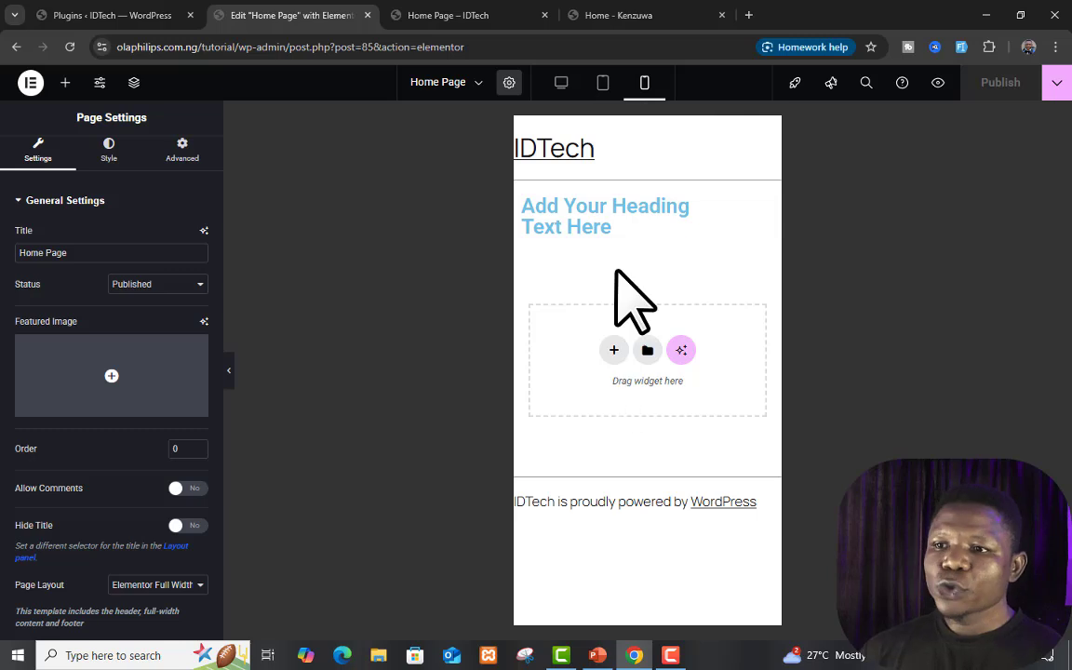
left_click(562, 83)
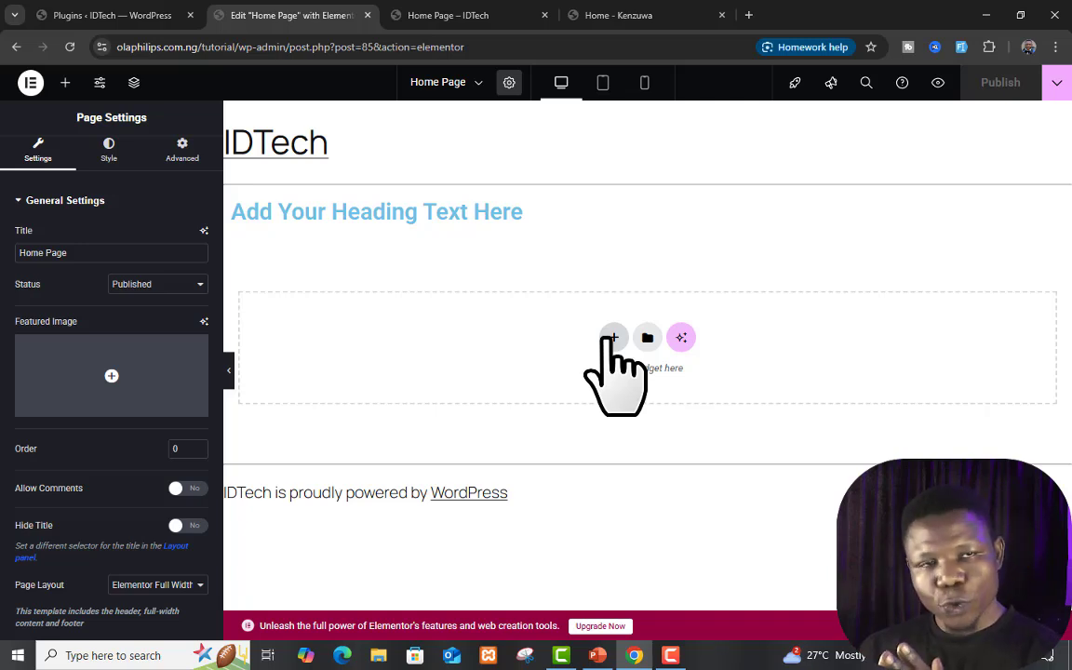
left_click(603, 82)
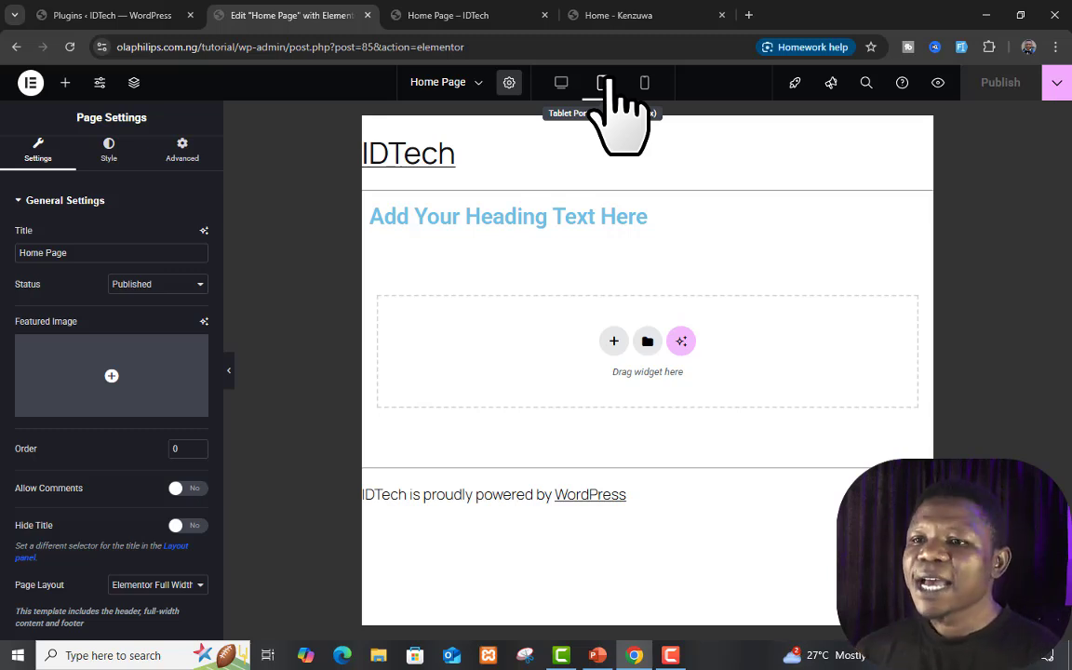
left_click(644, 83)
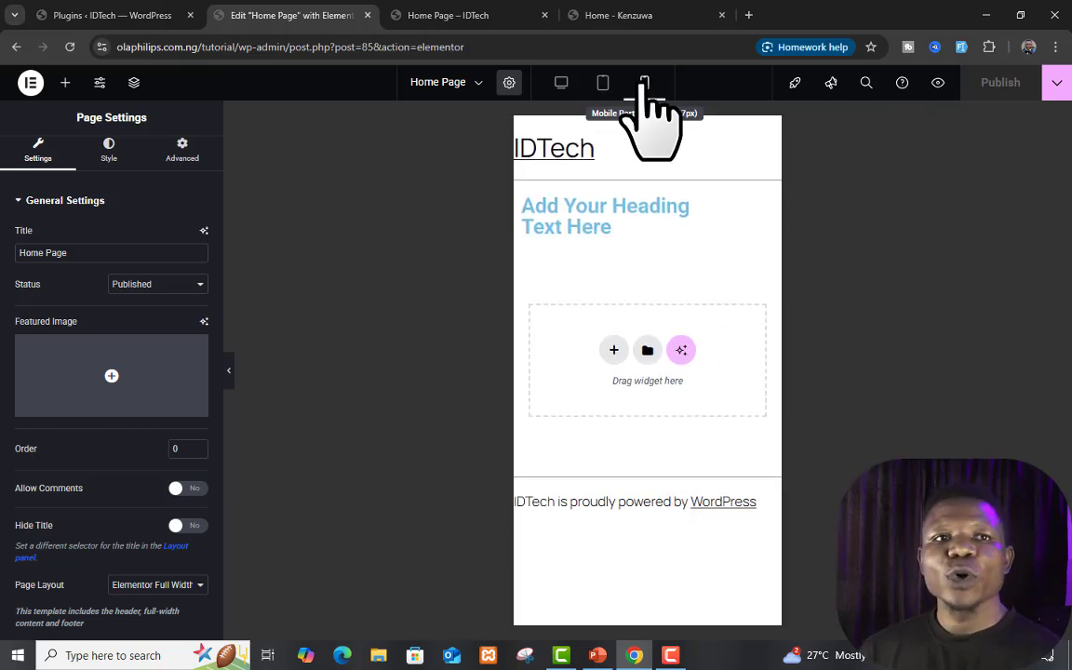
left_click(561, 83)
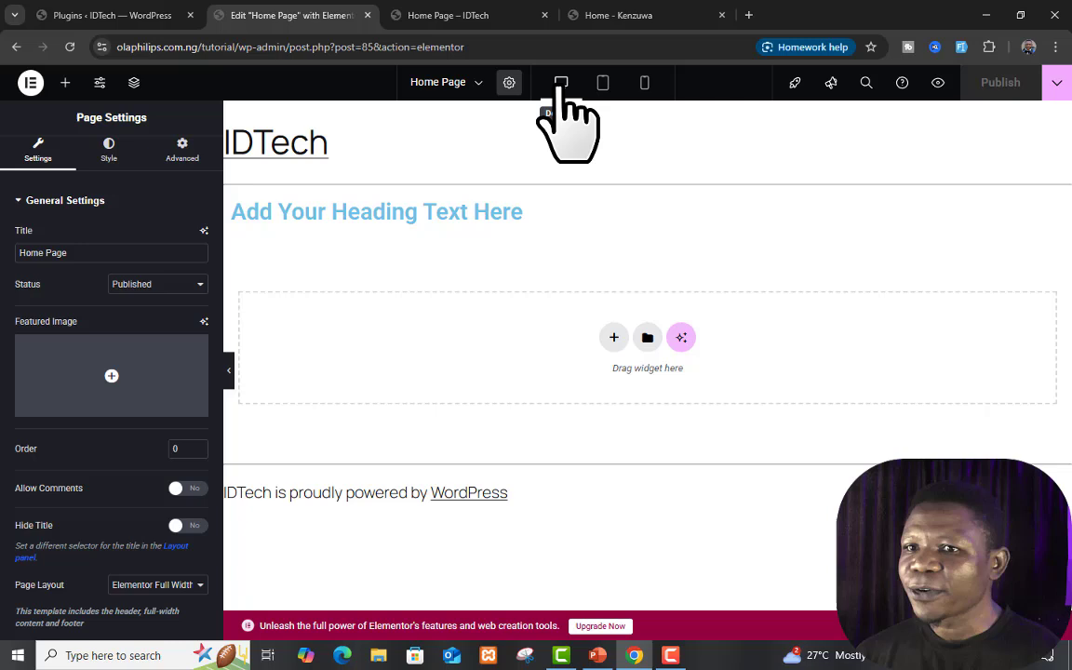
left_click(938, 85)
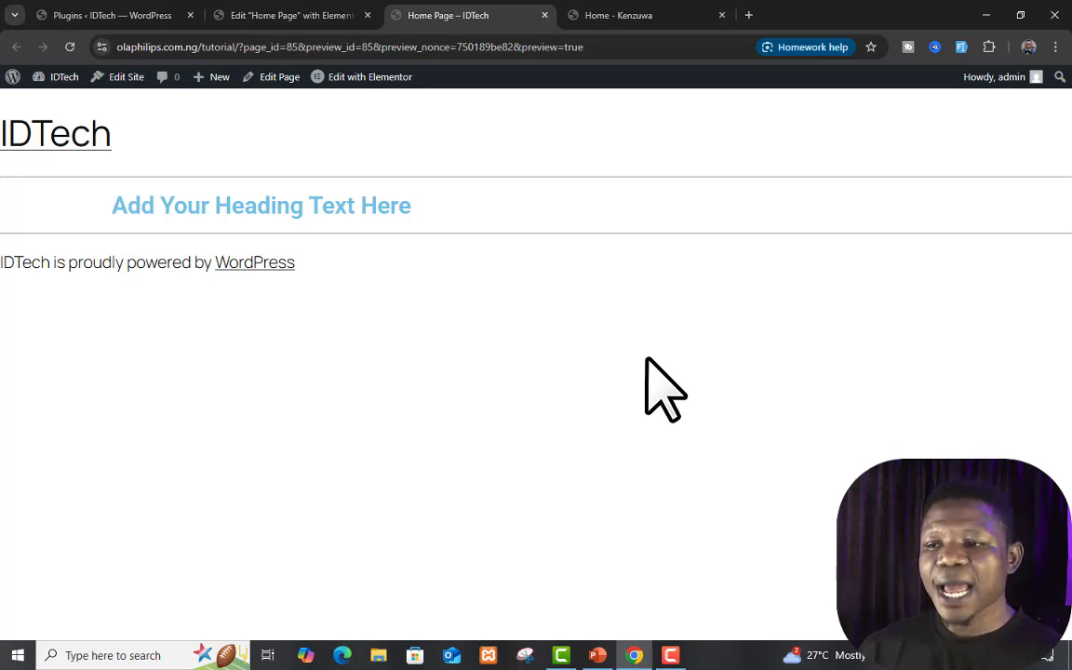
left_click(279, 15)
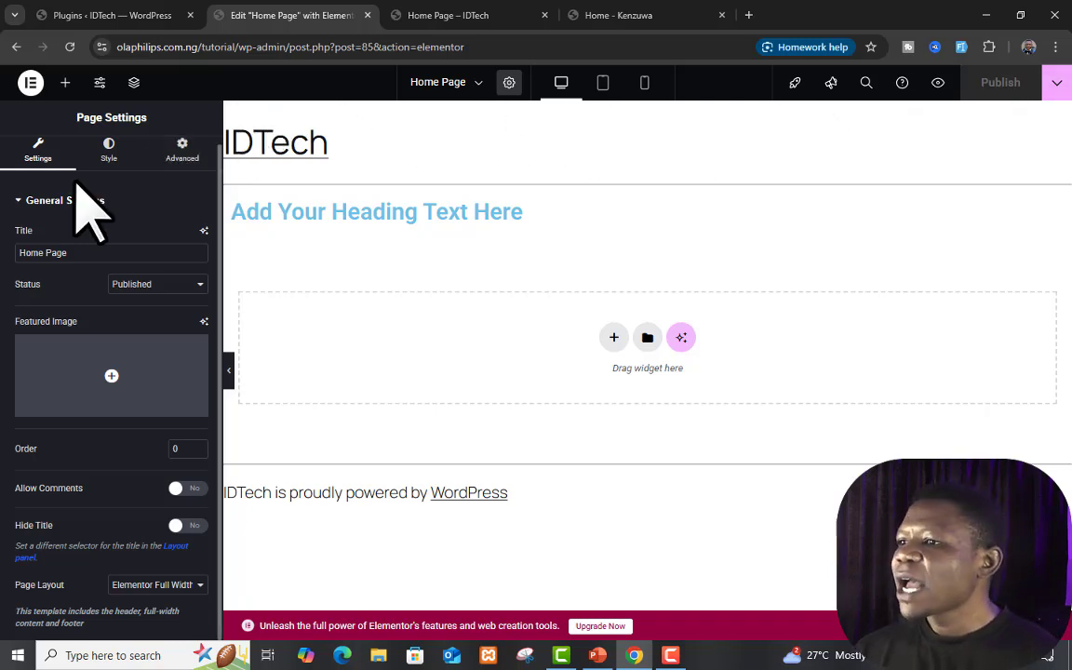
Browse the layout, basic and Pro widgets in Elementor and check whether the Portfolio widget is available
left_click(65, 83)
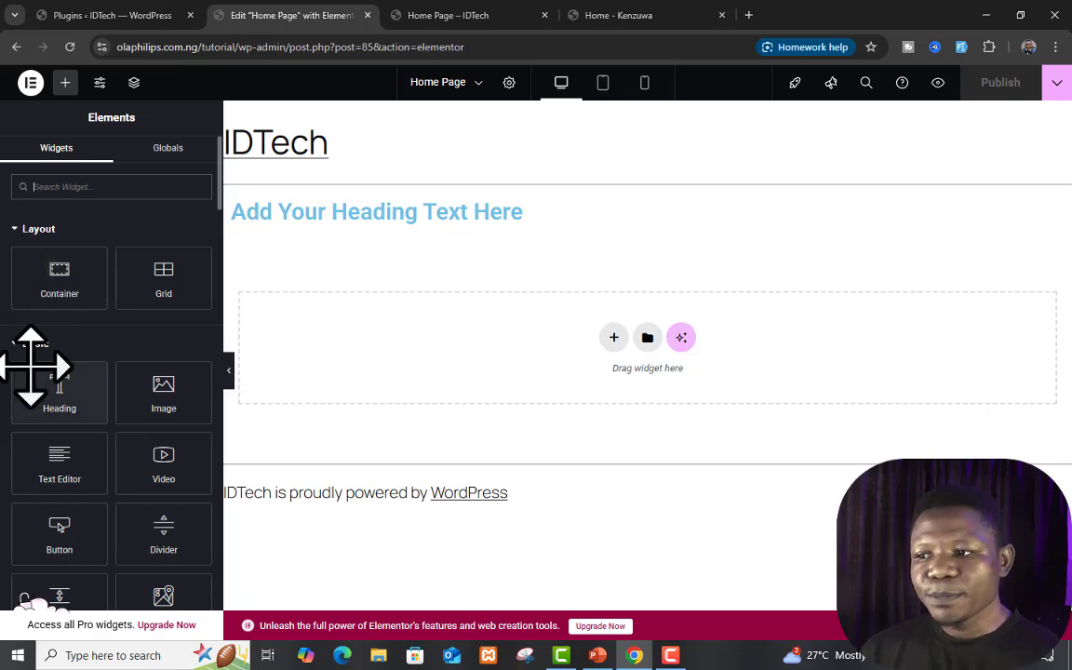
scroll(98, 364, "down", 3)
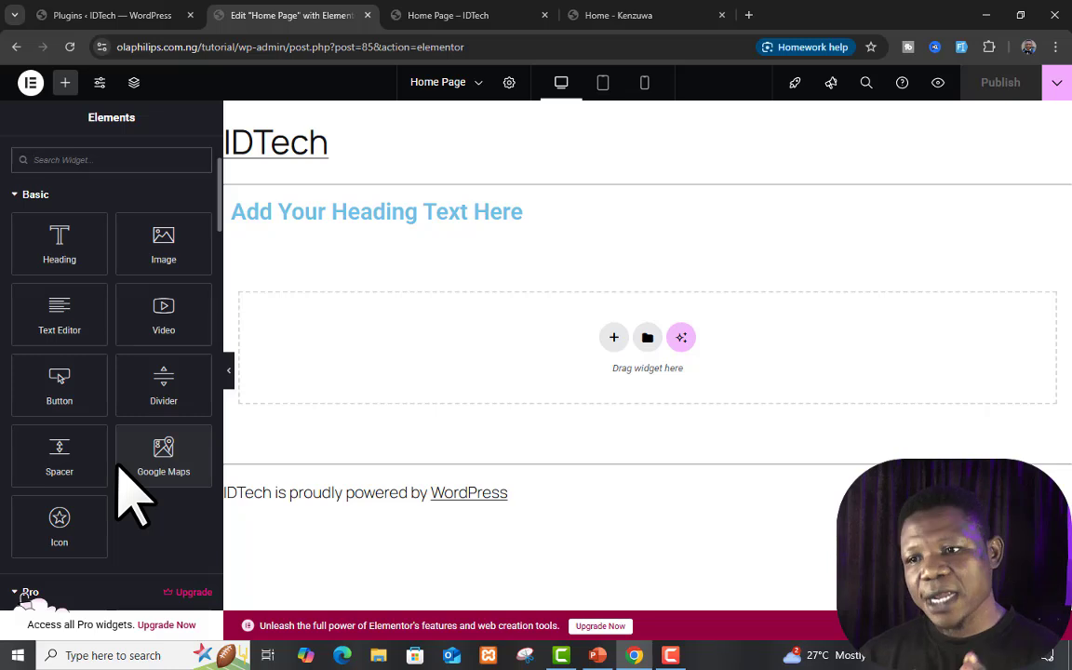
scroll(126, 493, "down", 3)
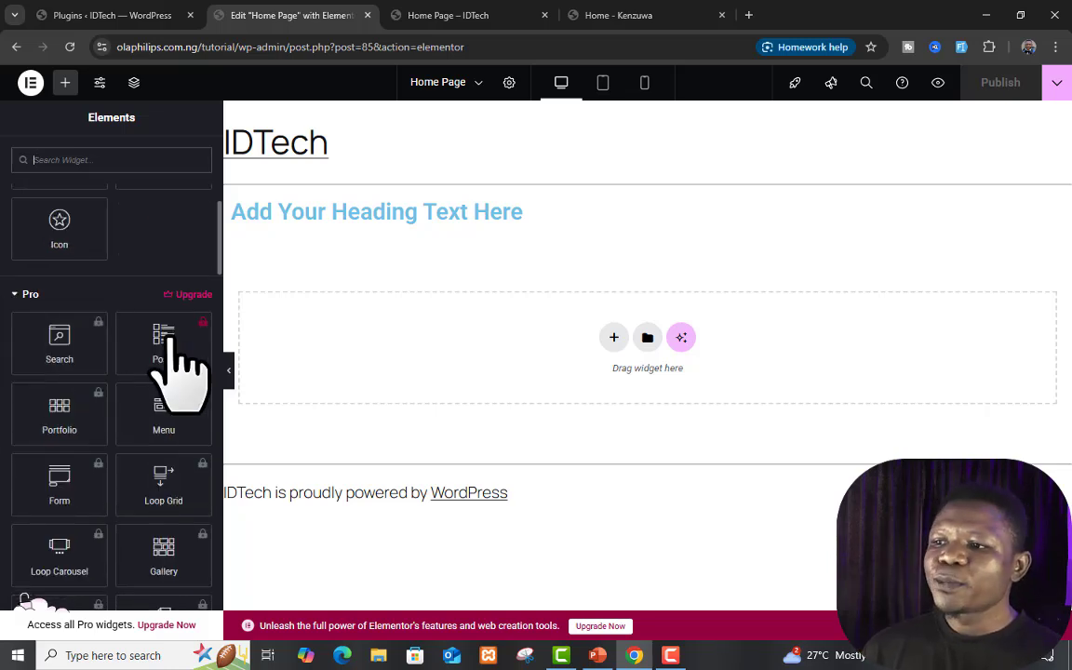
scroll(130, 350, "down", 2)
left_click(47, 263)
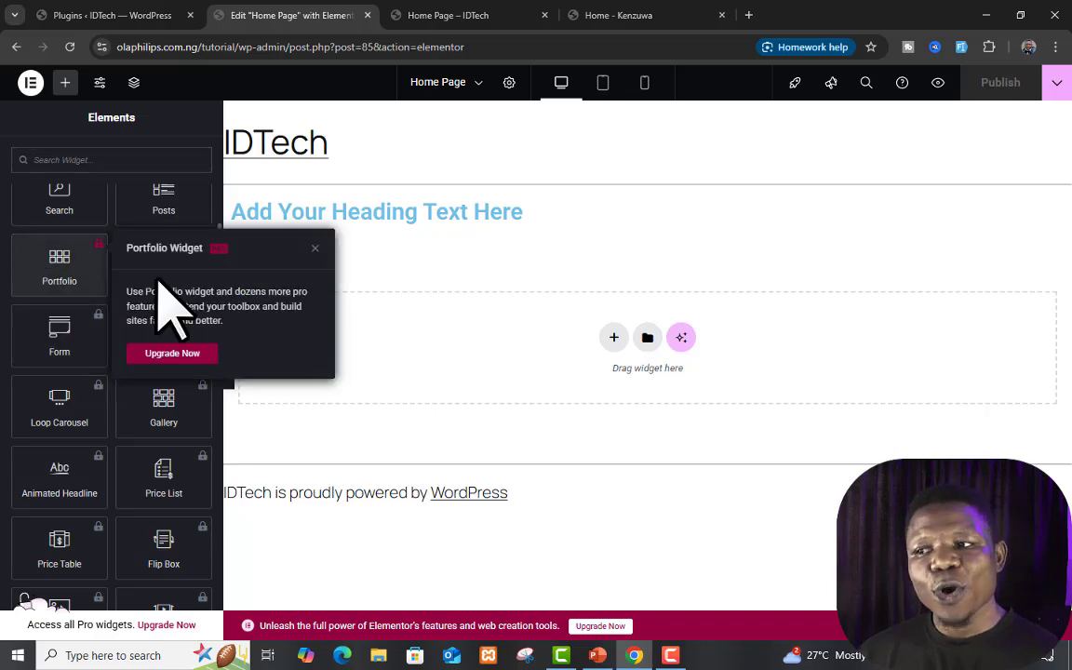
left_click(315, 249)
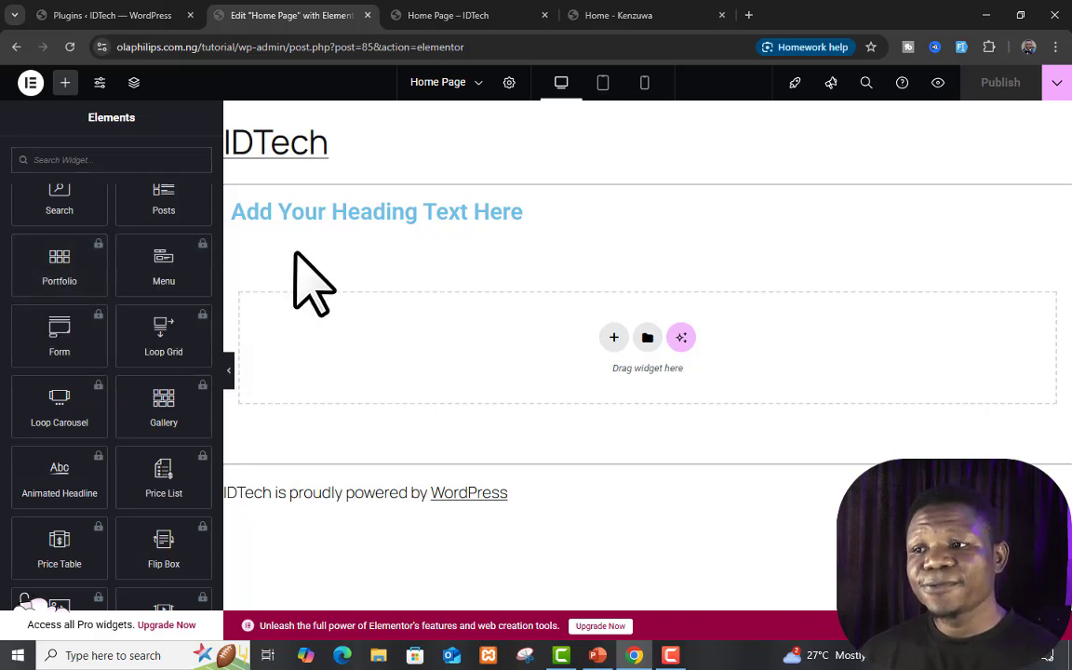
scroll(149, 349, "up", 2)
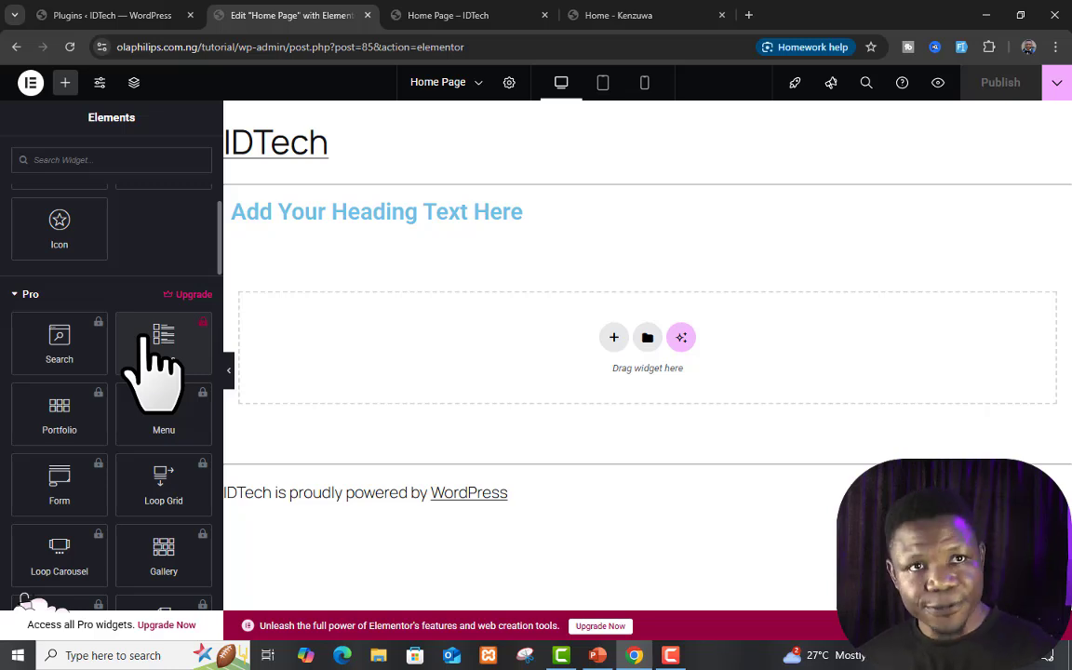
Switch to the PowerPoint slide showing the page wireframe with logo, links, main content and side bar
left_click(614, 336)
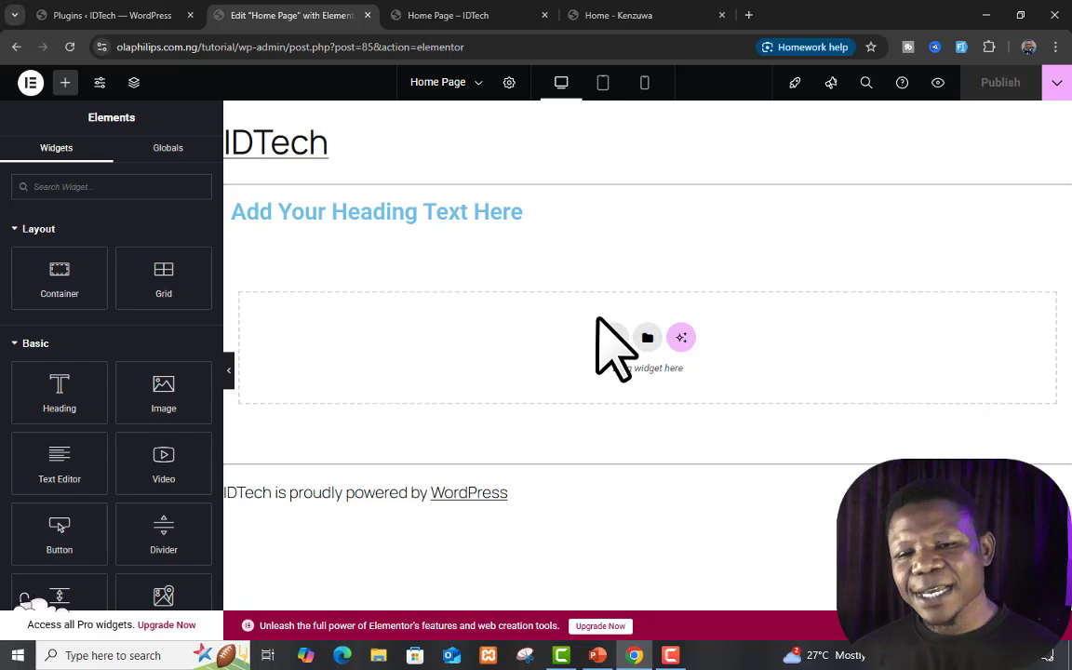
left_click(597, 655)
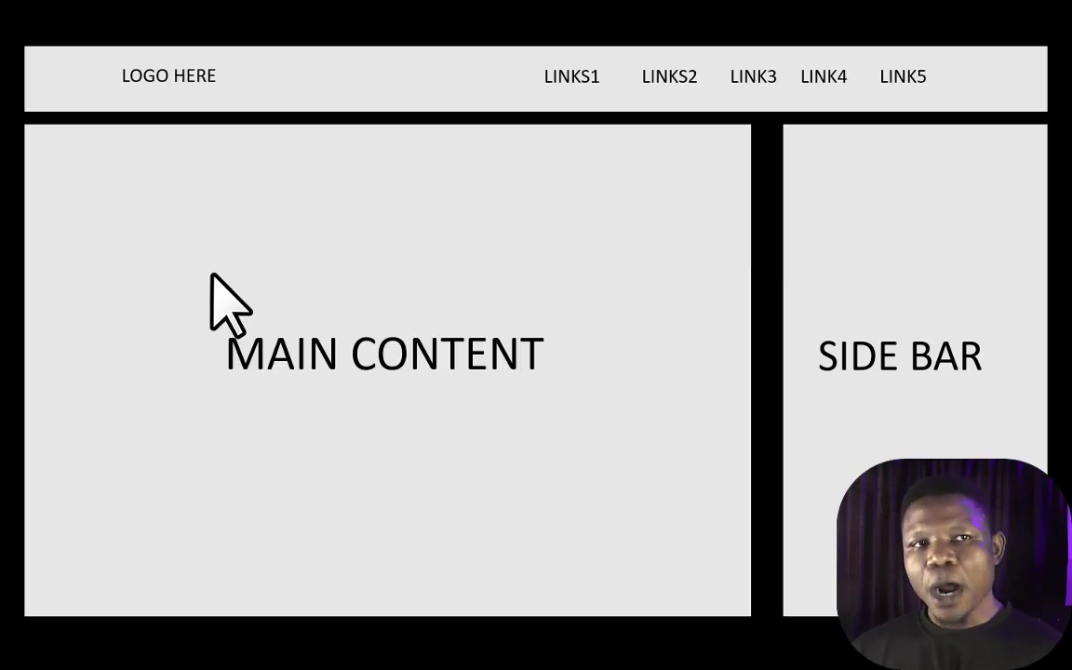
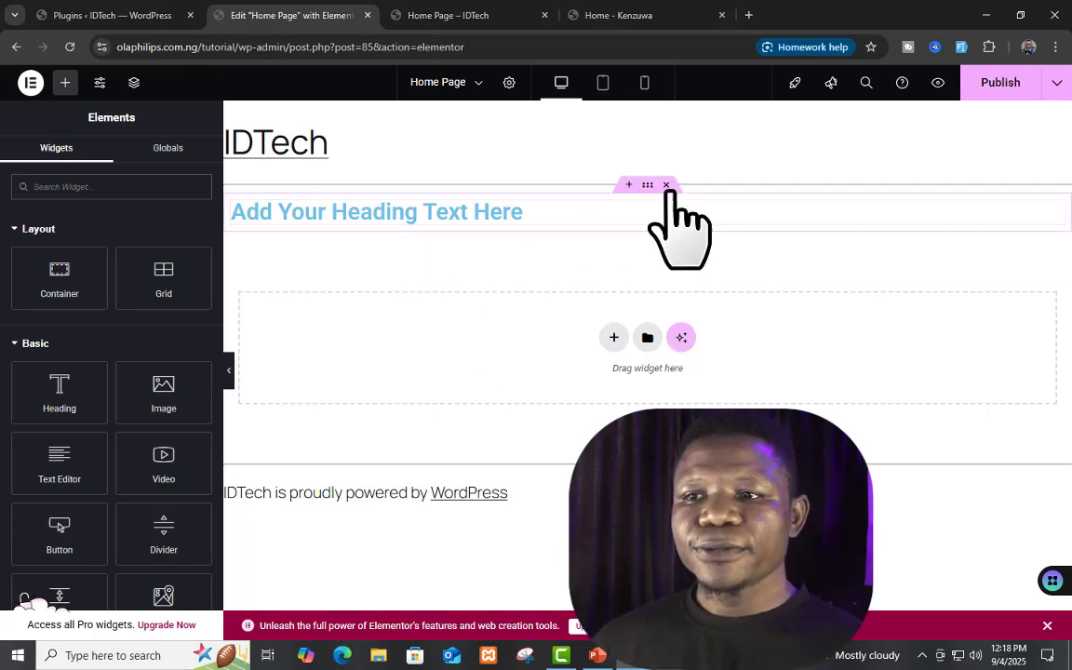
Delete the container holding the heading and add a new empty container to the page in the Elementor editor
left_click(666, 185)
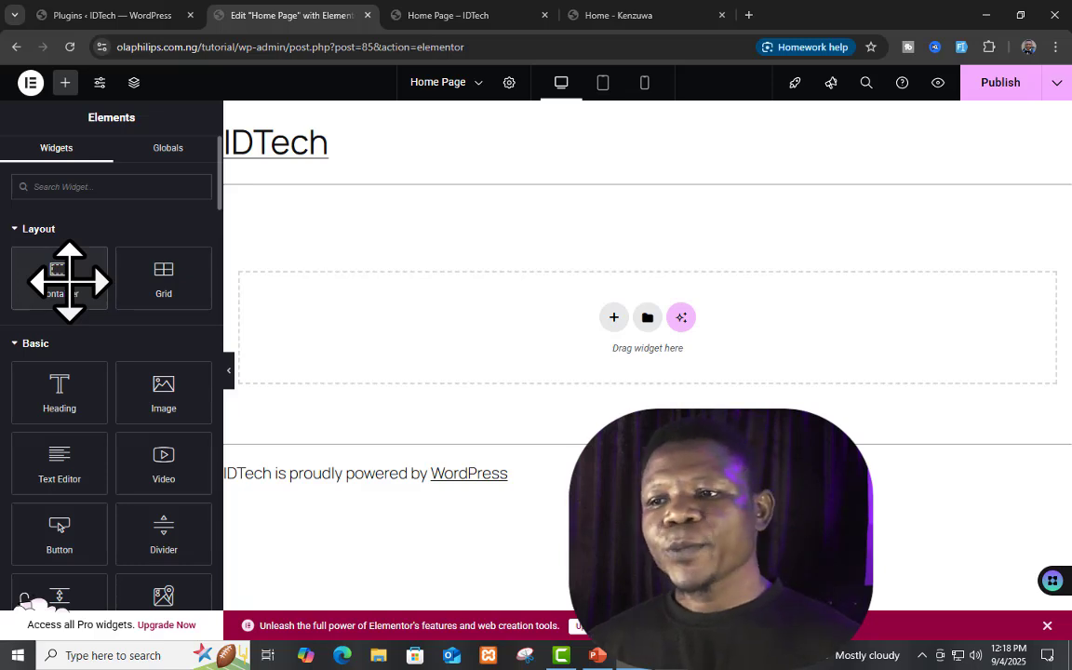
left_click(70, 282)
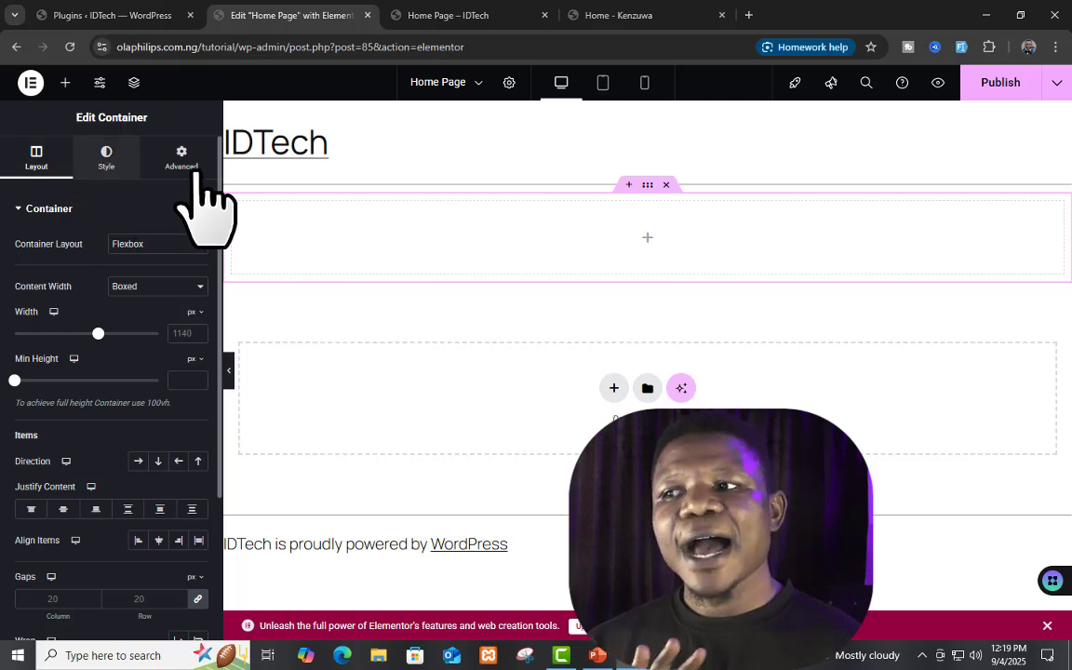
Look through the new container's style, advanced and layout settings
left_click(113, 160)
left_click(195, 171)
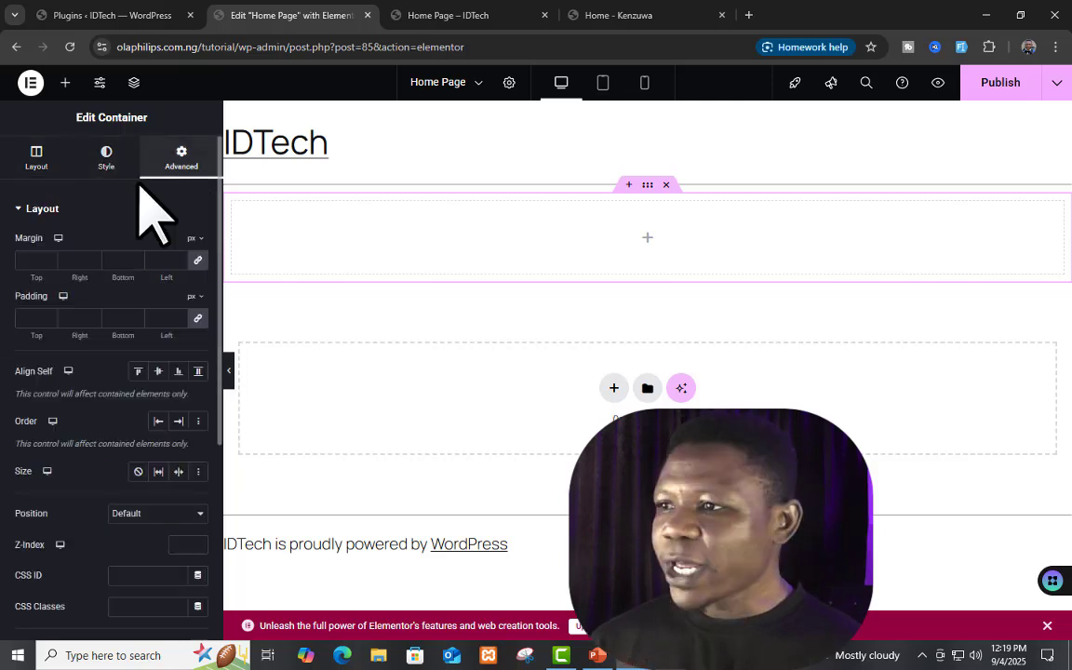
left_click(37, 160)
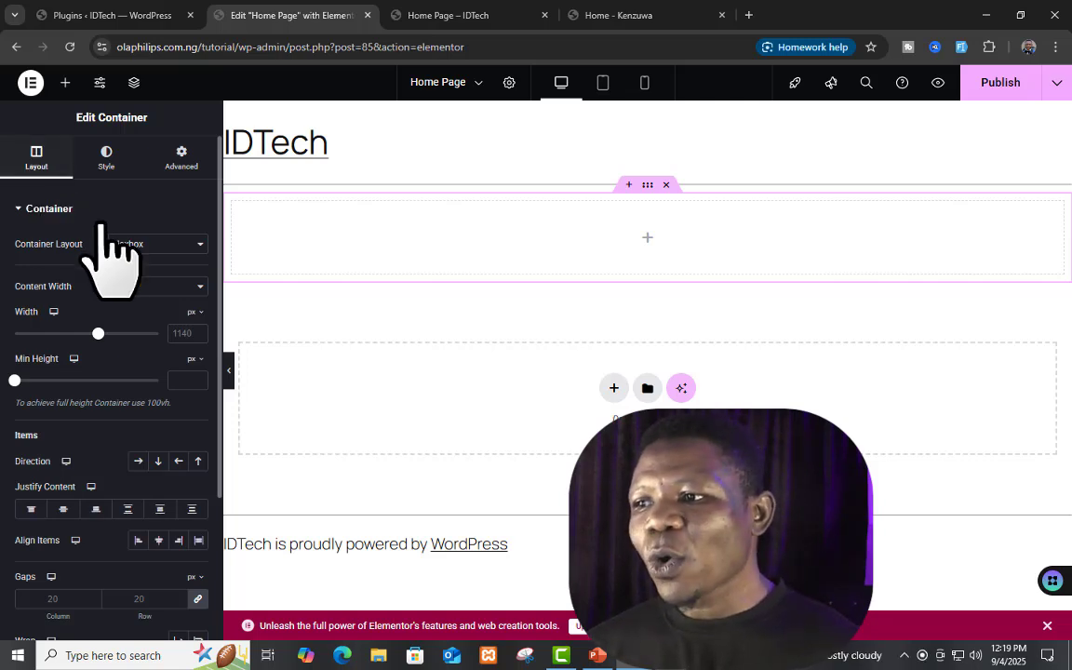
Review the container's layout options, keeping Flexbox and Boxed content width, and examine its height, direction, alignment, gap and wrap settings
left_click(186, 247)
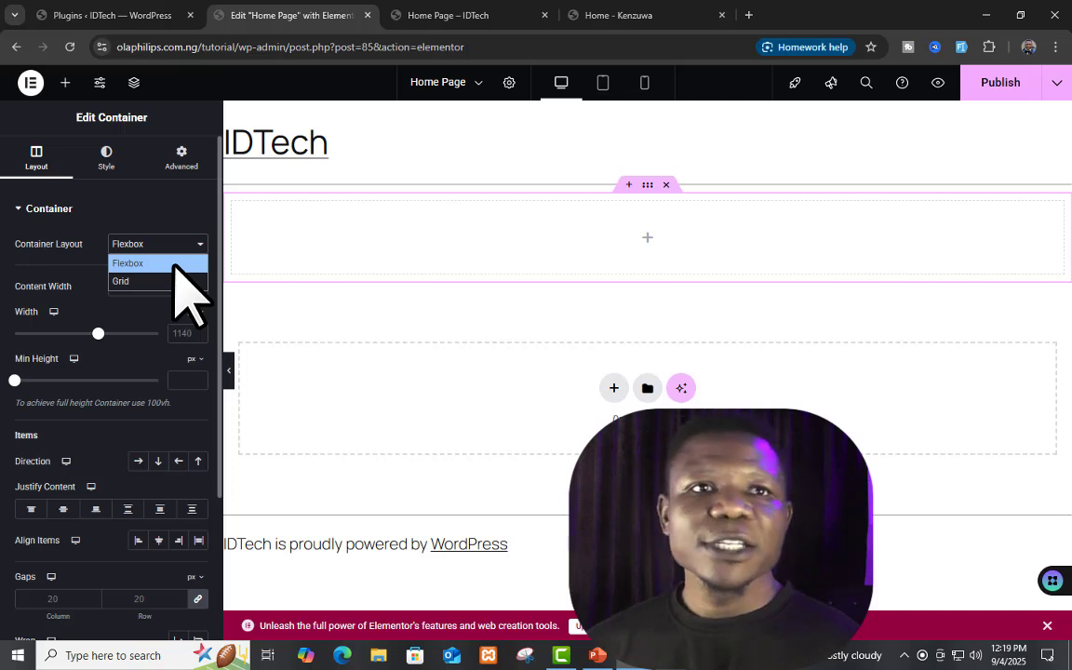
left_click(174, 265)
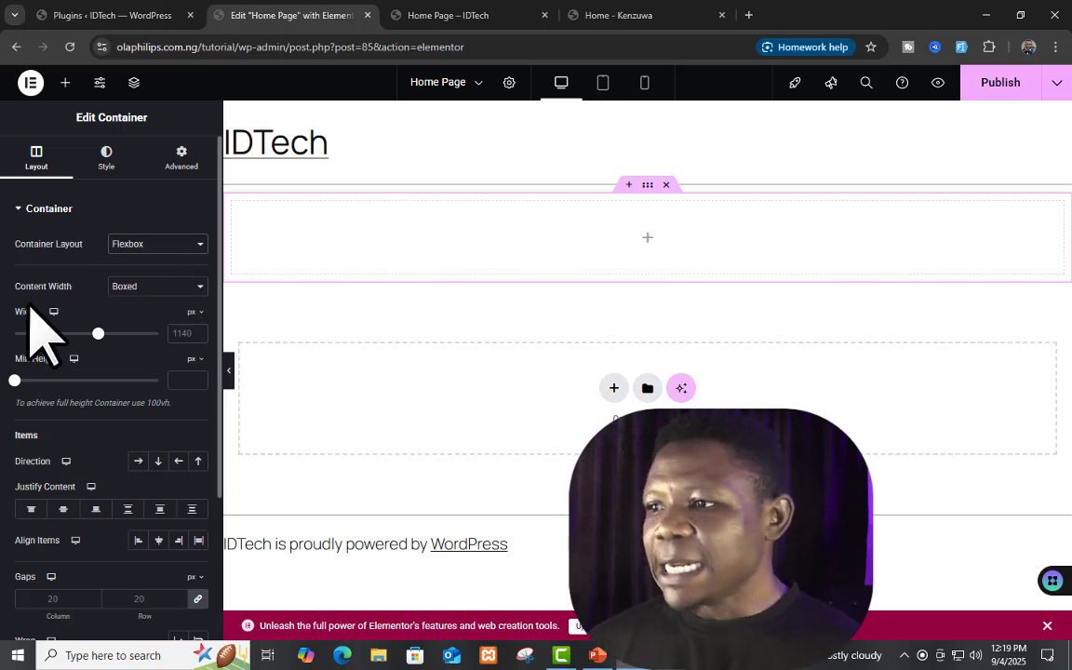
left_click(166, 286)
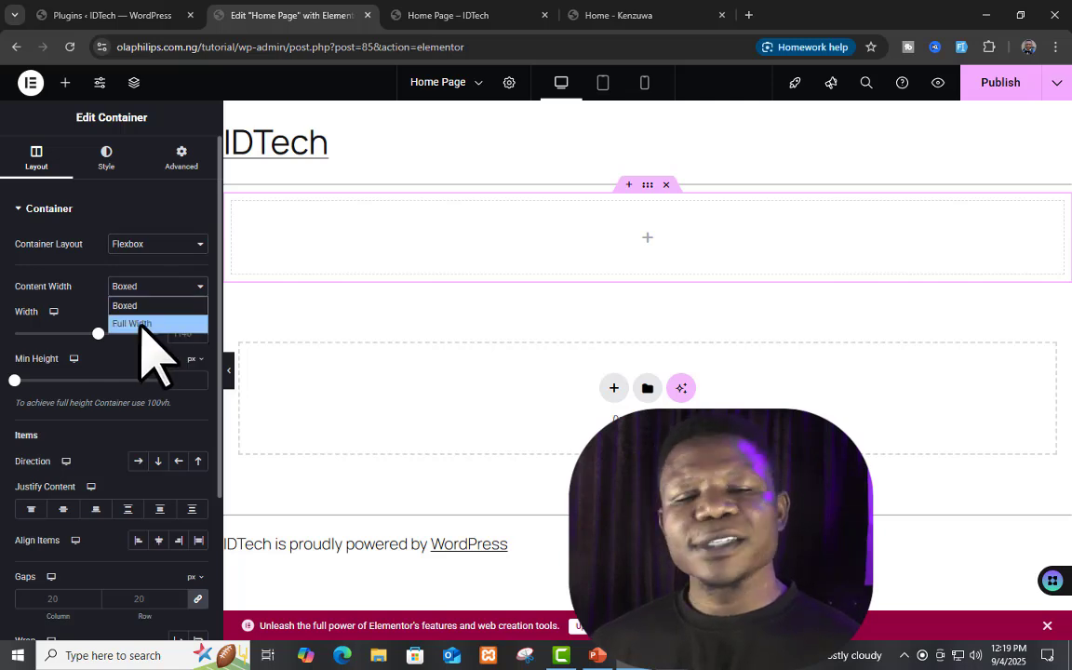
left_click(51, 270)
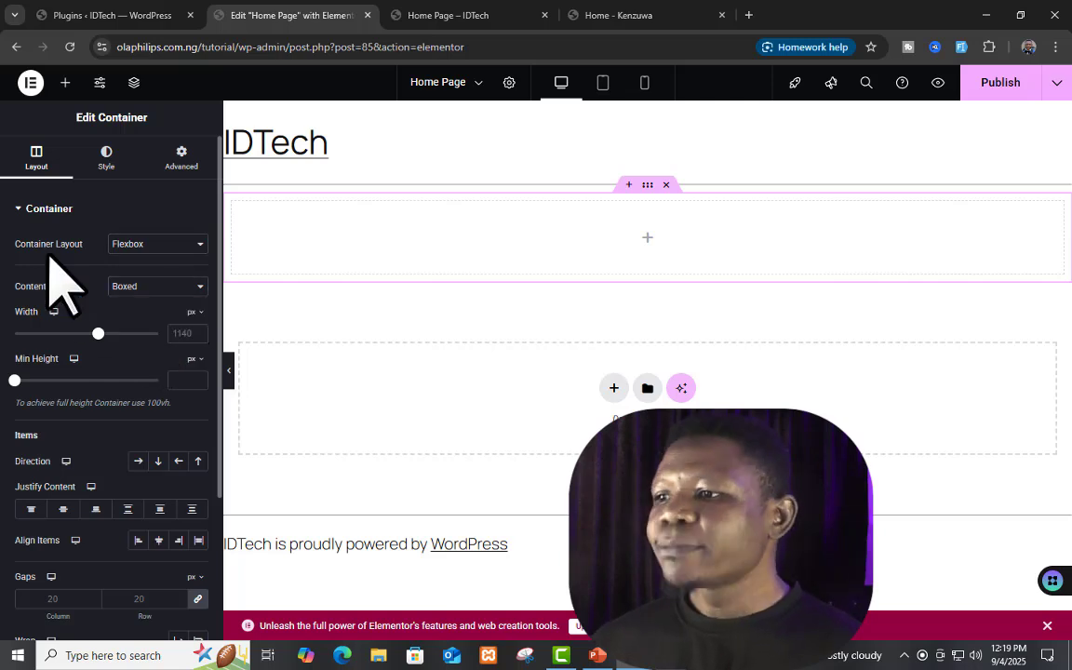
scroll(33, 256, "down", 1)
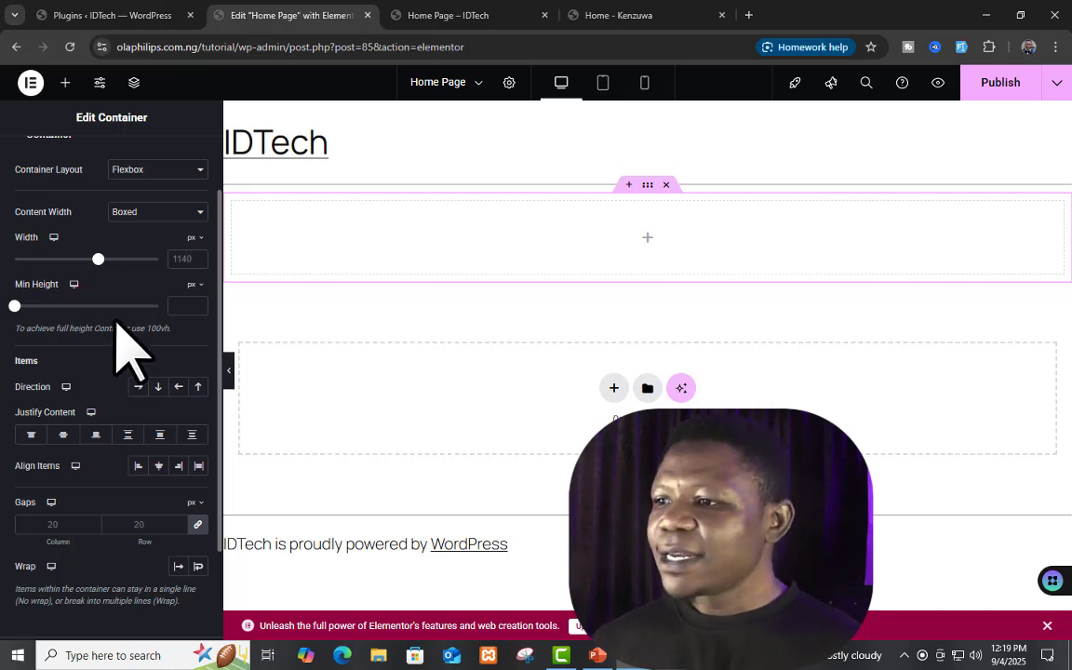
scroll(112, 344, "down", 2)
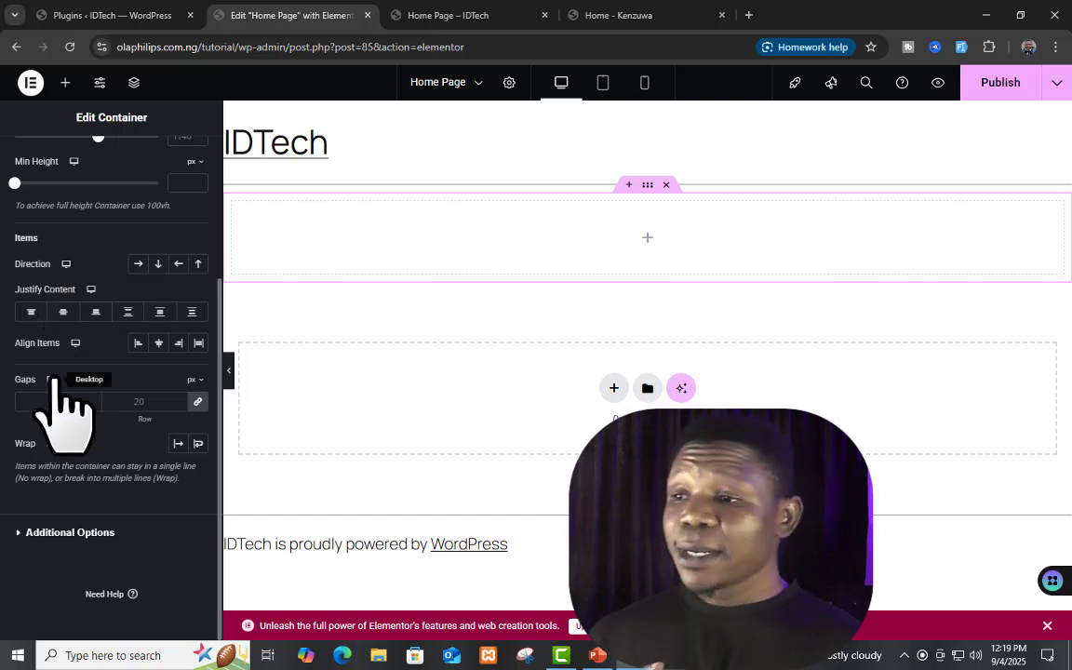
scroll(56, 380, "up", 3)
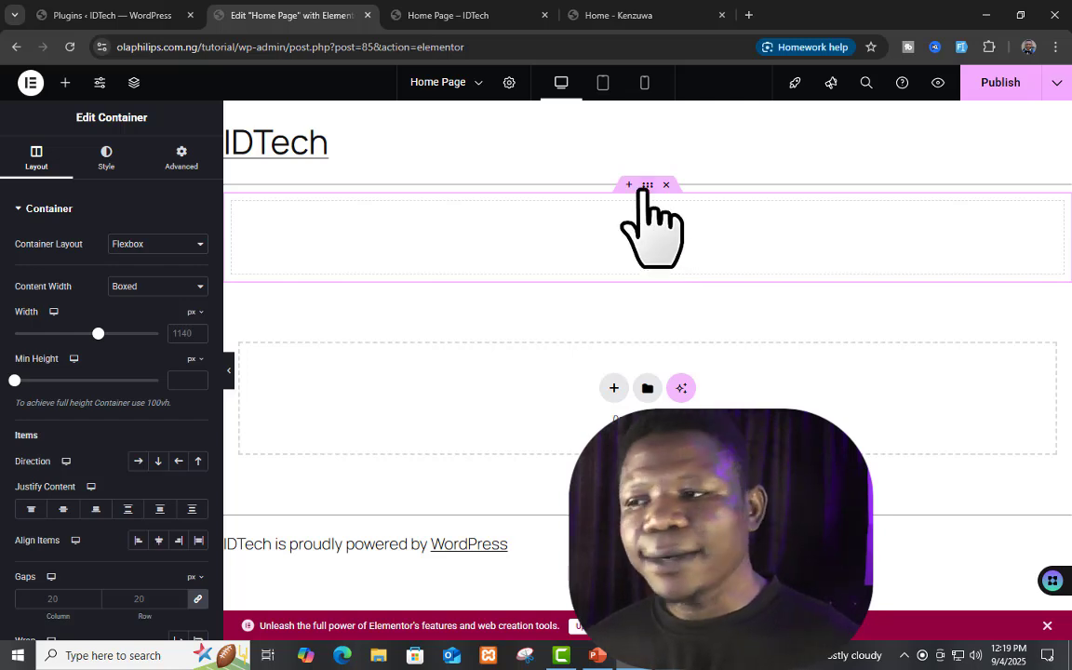
Give the container a Classic background in dark red, #AA0C0C
left_click(106, 158)
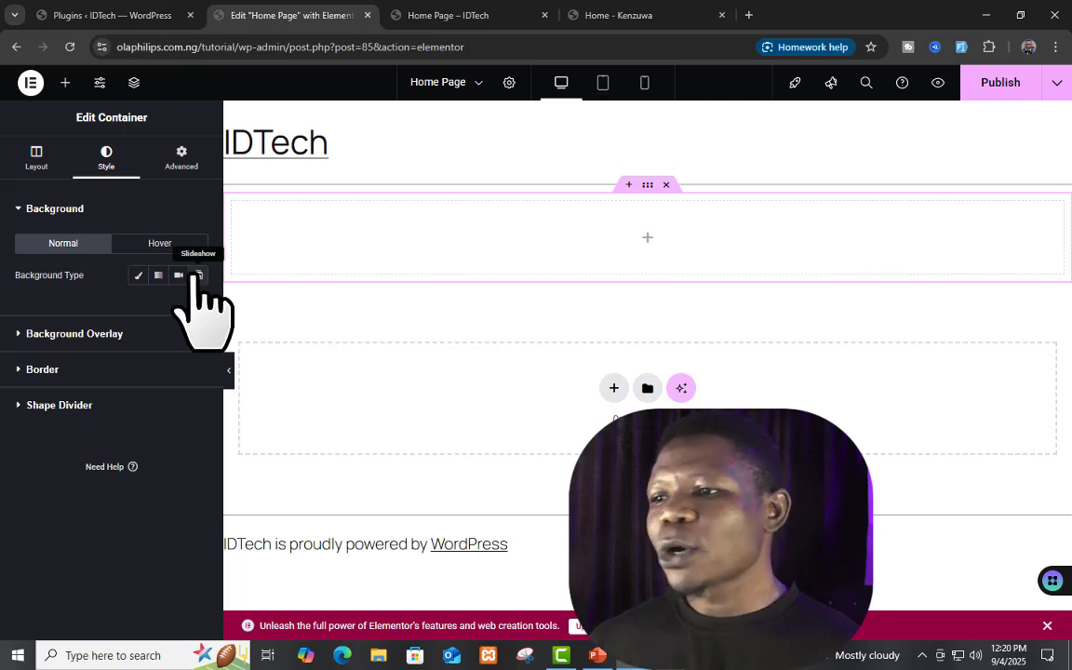
left_click(138, 276)
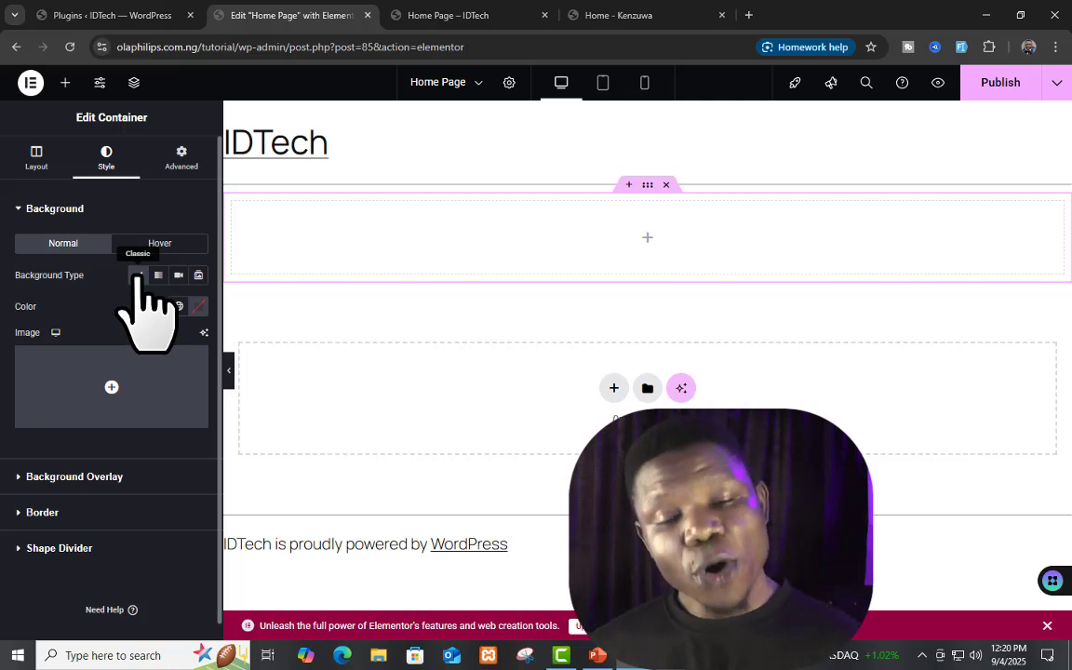
left_click(195, 307)
left_click(269, 401)
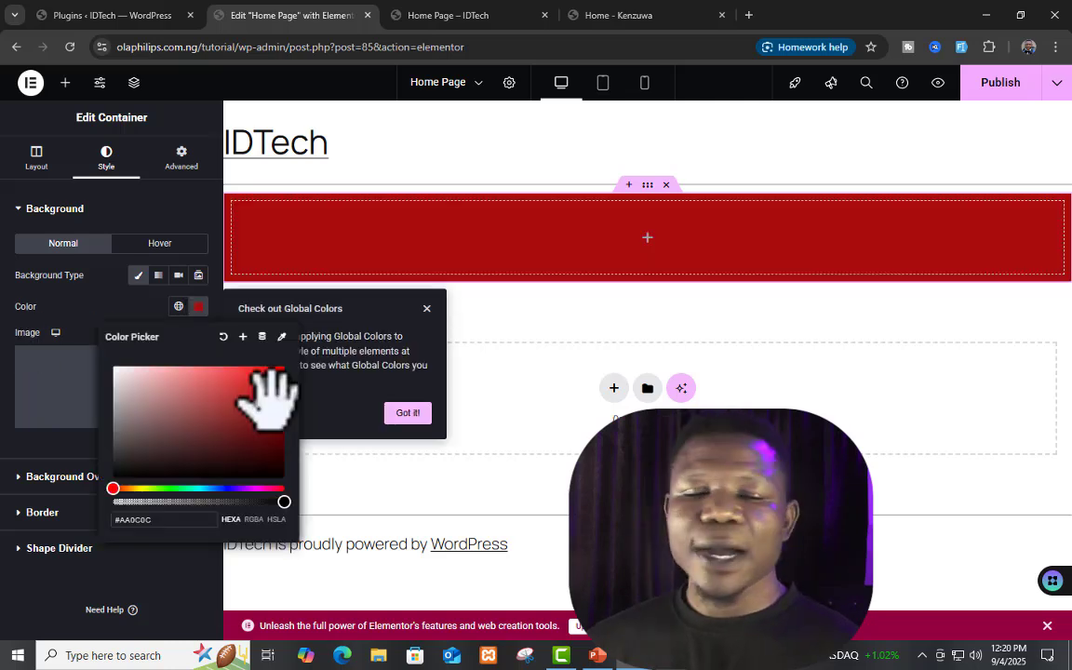
left_click(109, 290)
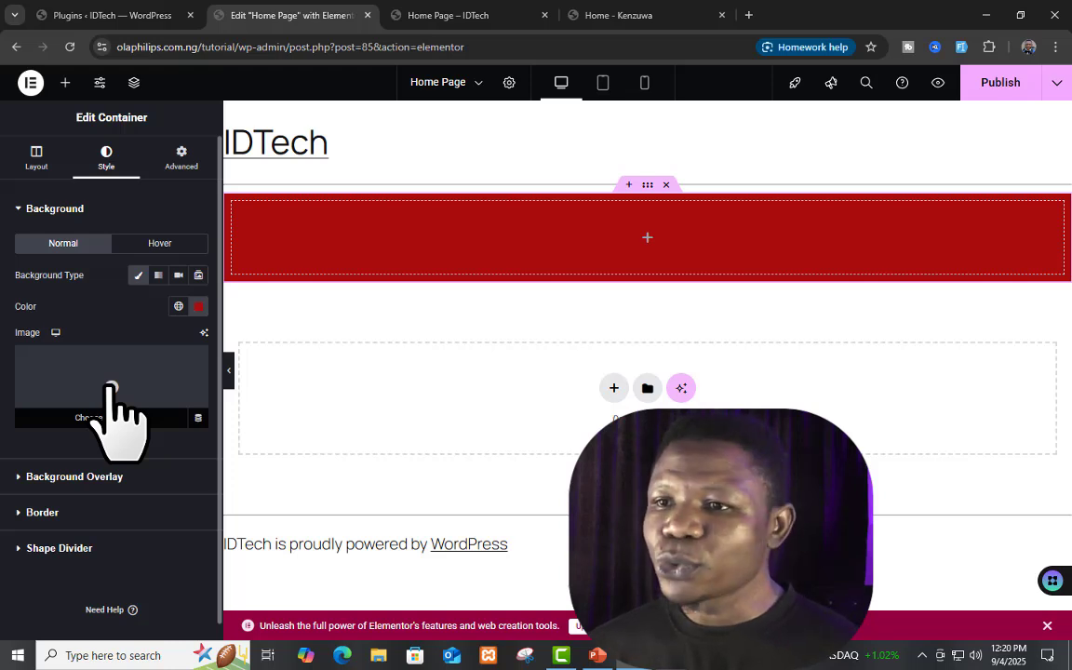
Publish the page, check the container on the Home Page preview and return to the Elementor editor
left_click(1000, 84)
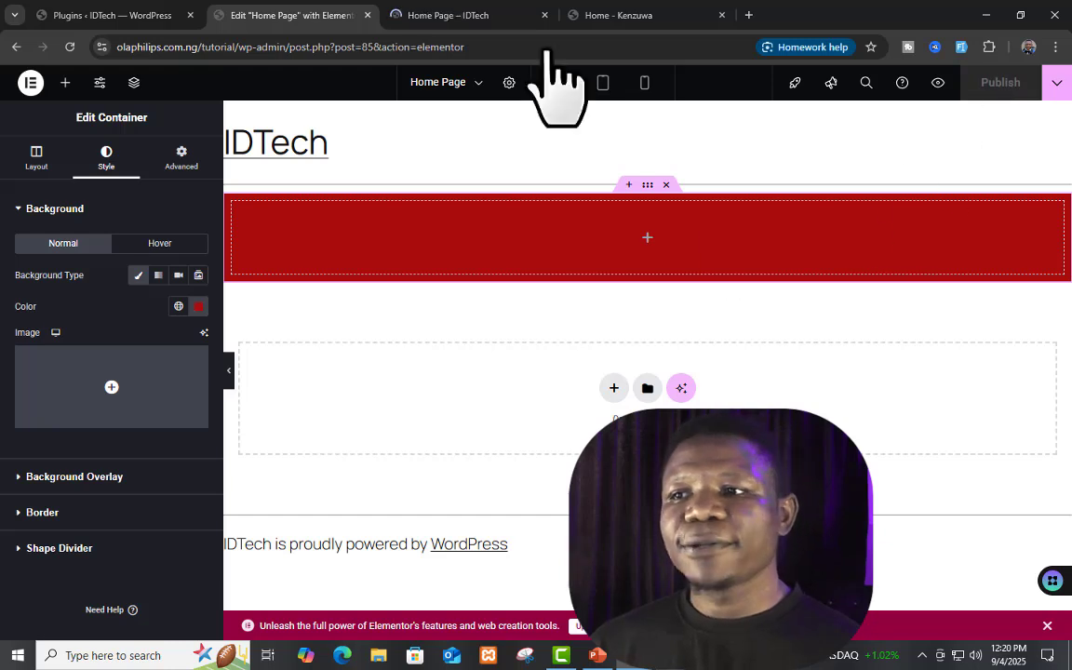
left_click(479, 15)
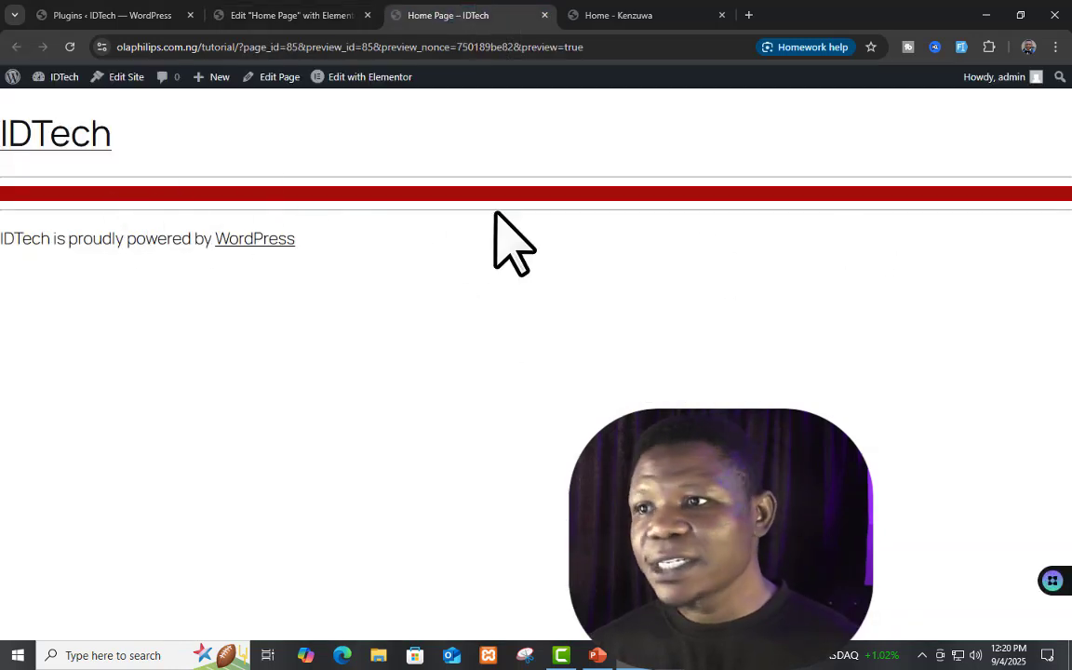
left_click(258, 15)
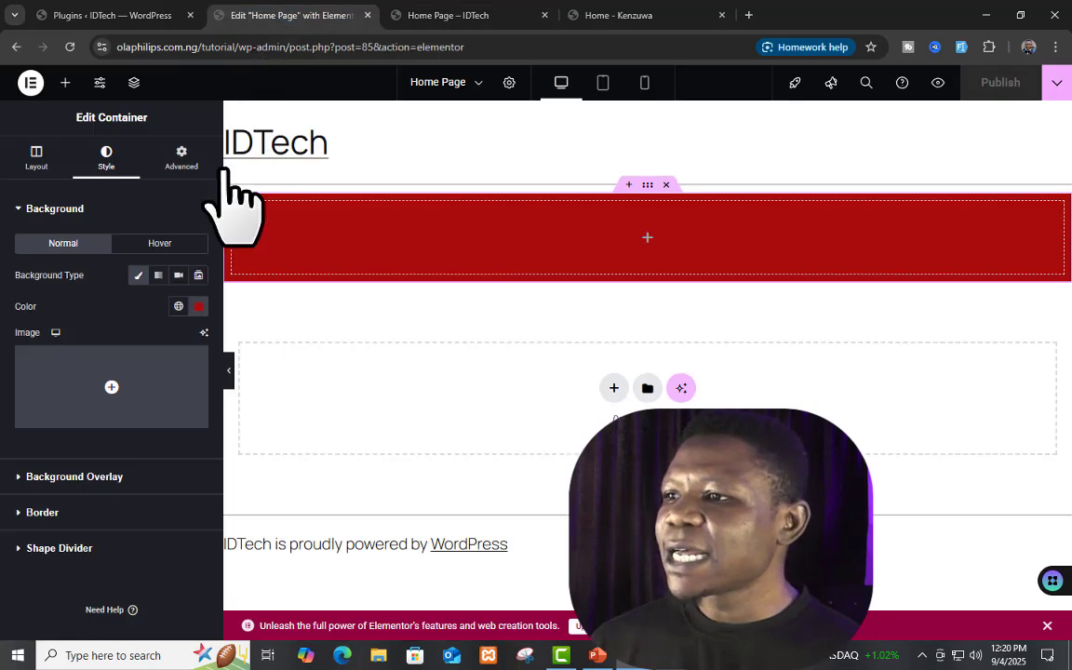
Add a Heading widget inside the red container, preview the page and return to the editor
left_click(66, 84)
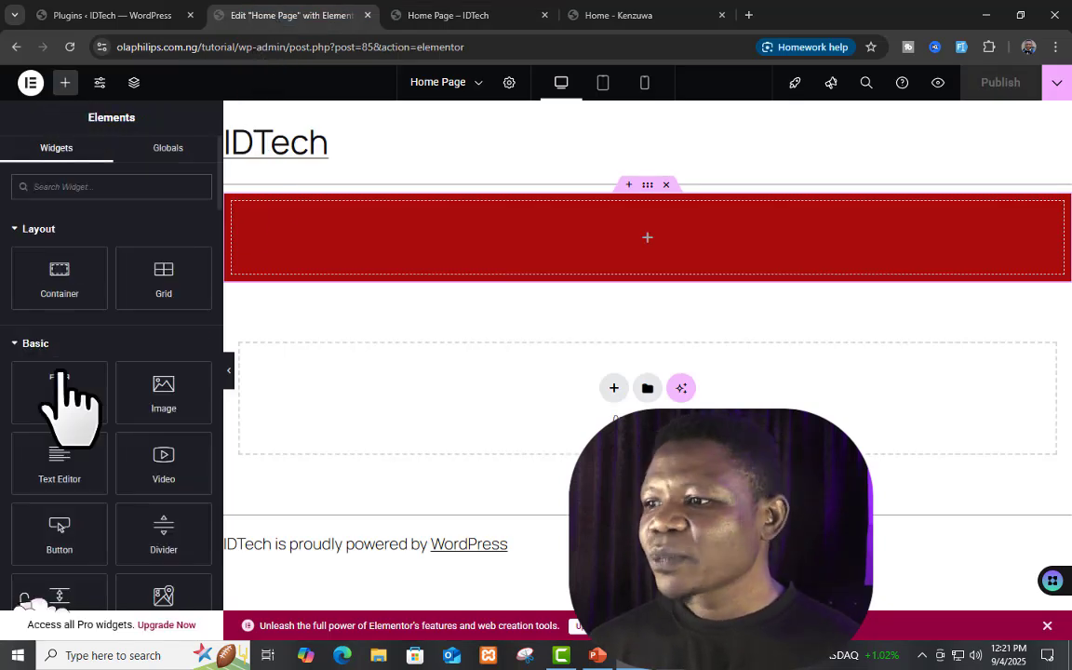
left_click_drag(97, 400, 707, 239)
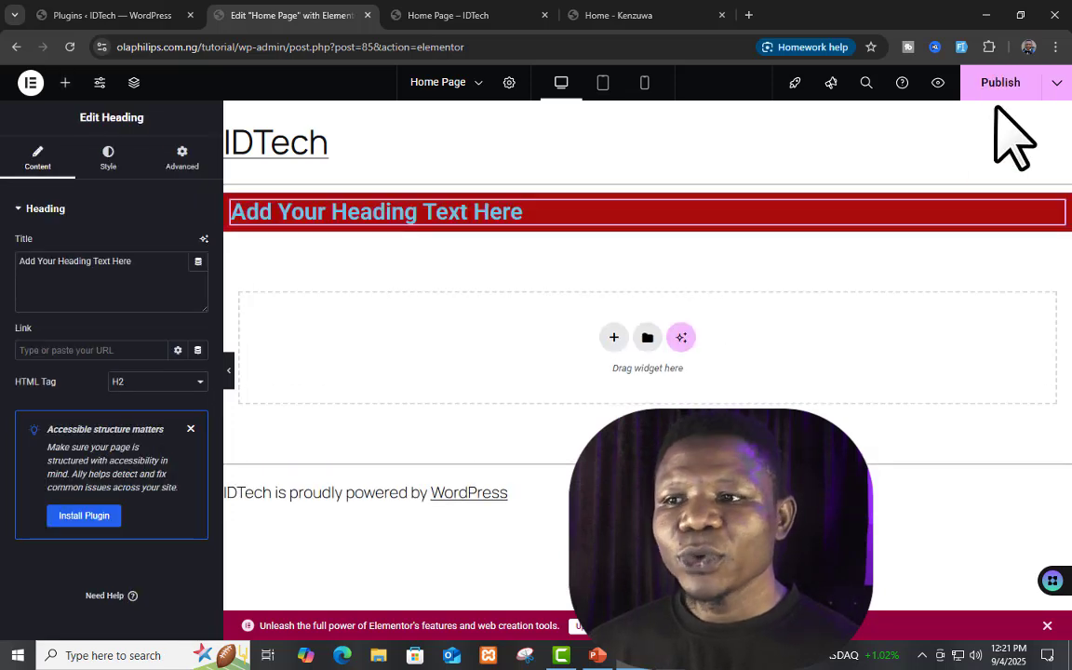
left_click(937, 82)
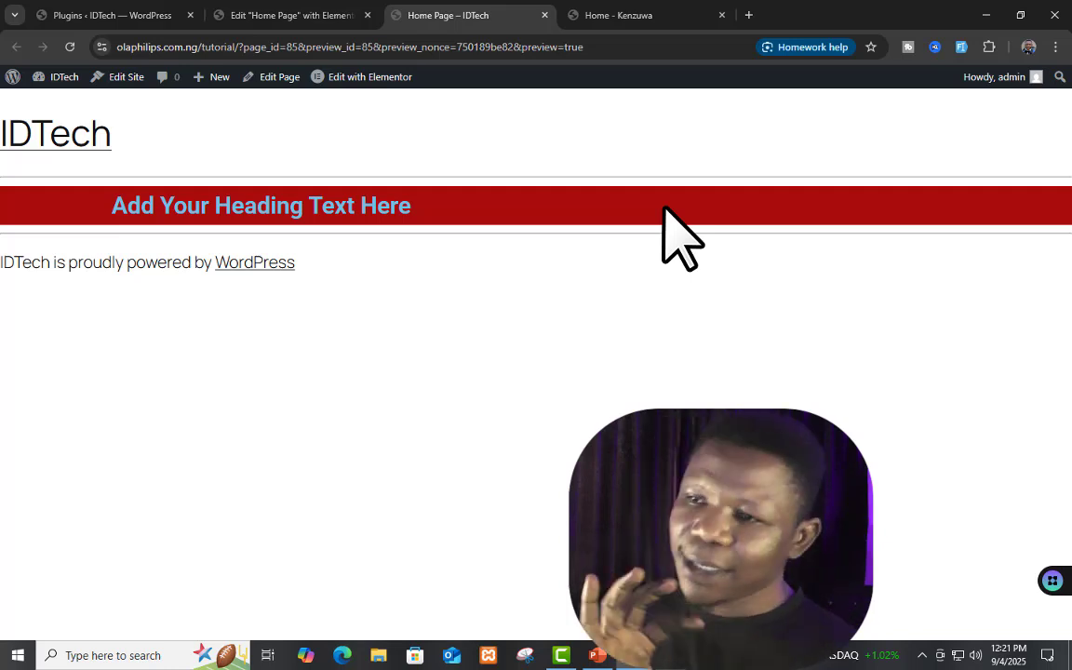
left_click(296, 17)
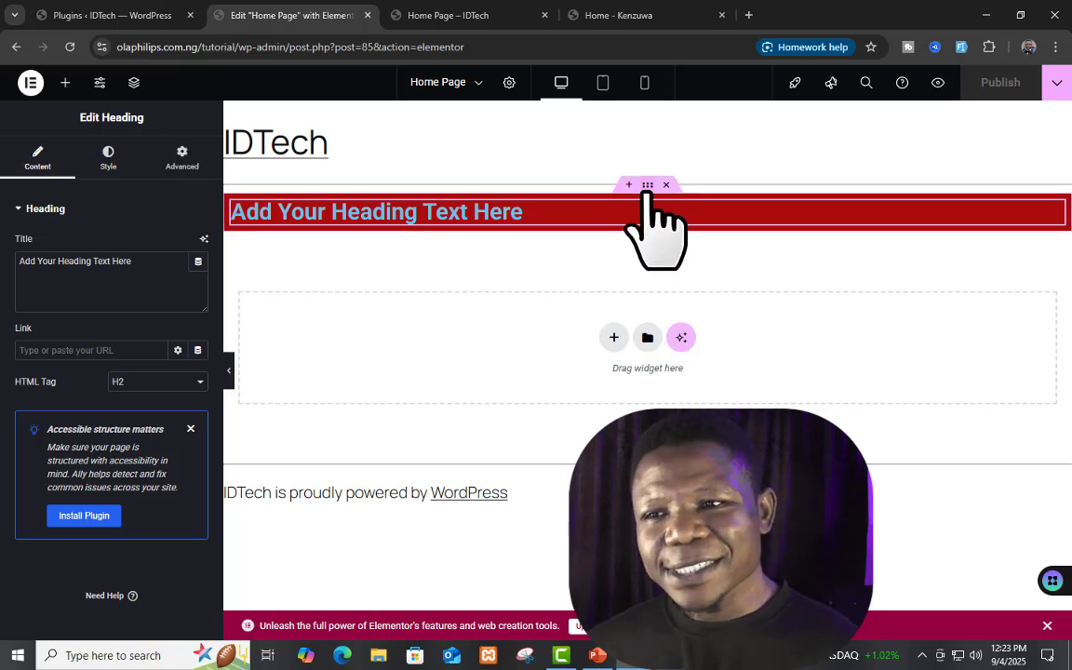
Rename the red container to "Main Container" in the page structure and expand it to show its heading
left_click(649, 191)
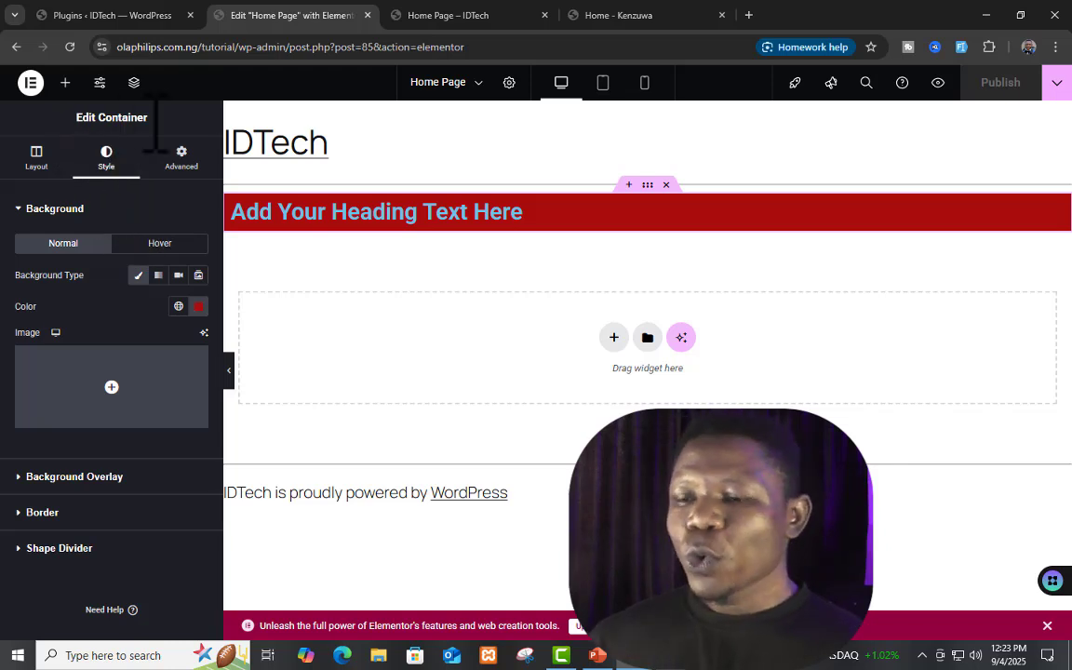
left_click(135, 86)
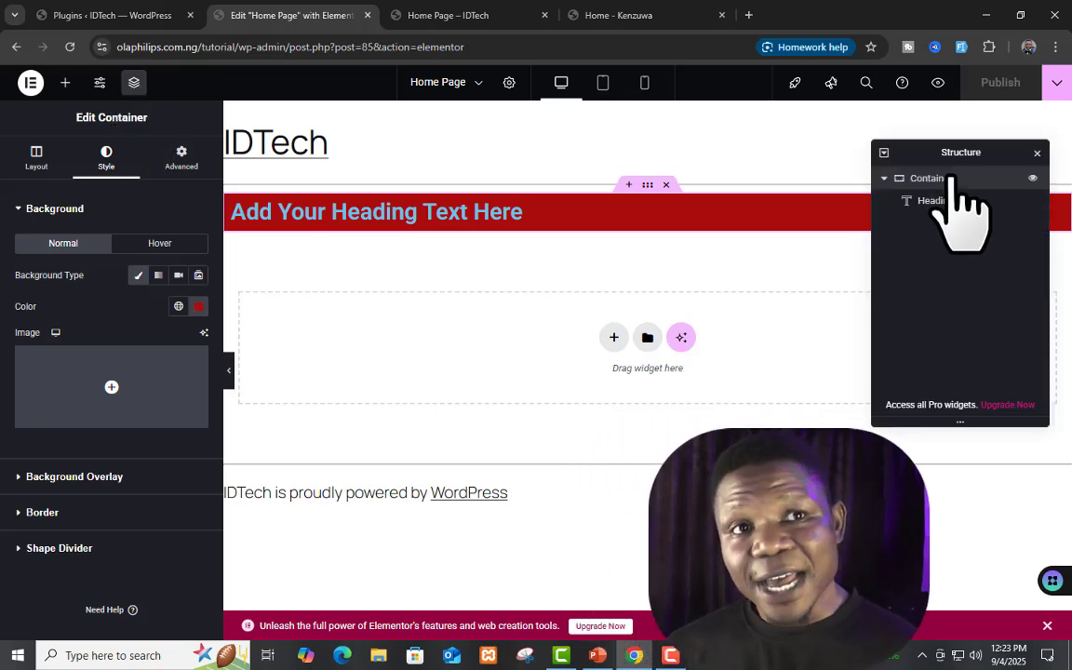
left_click(885, 179)
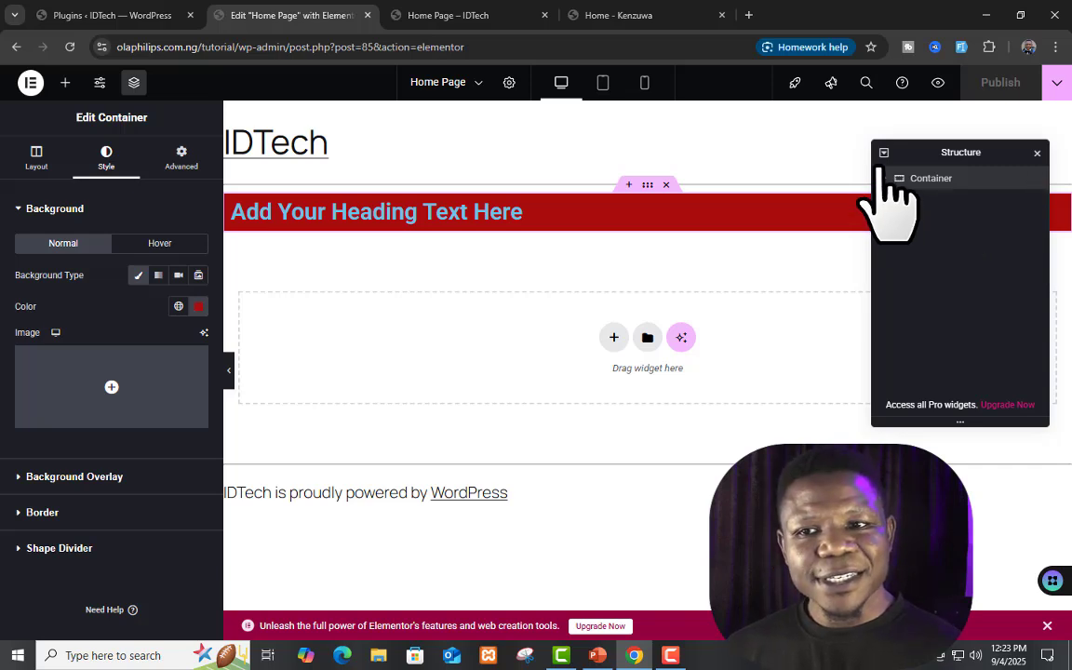
left_click(885, 179)
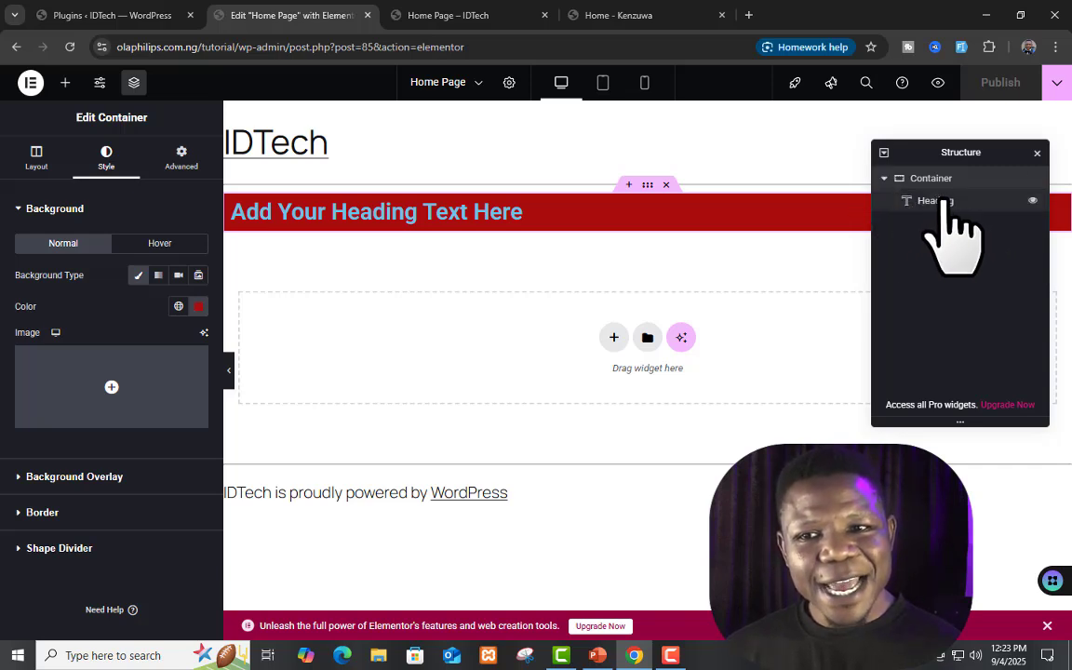
left_click(885, 179)
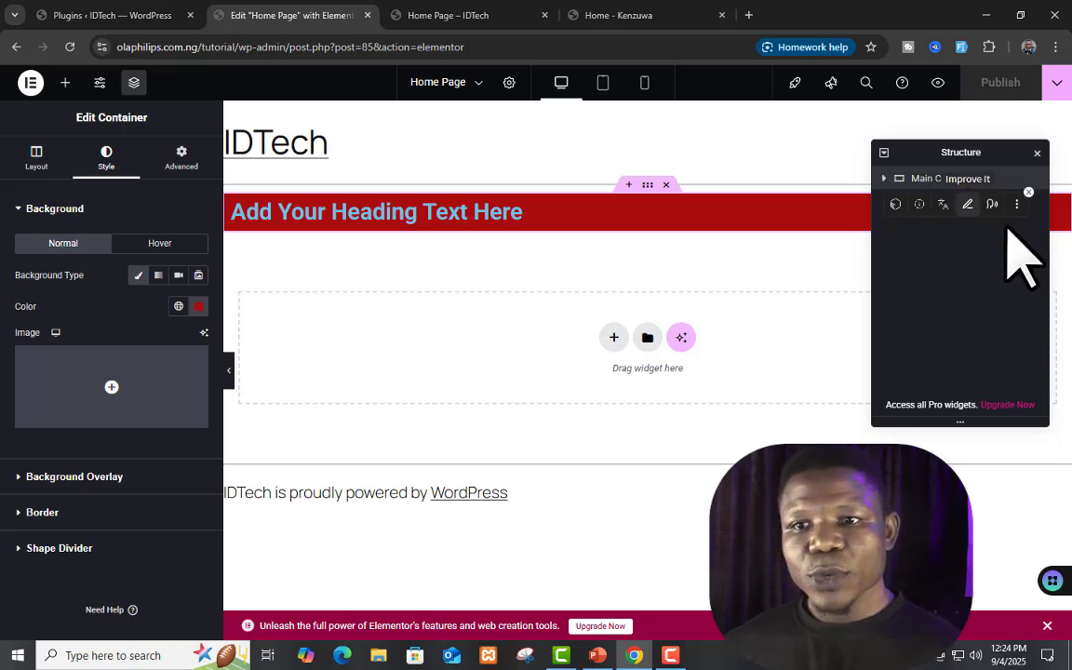
left_click(934, 275)
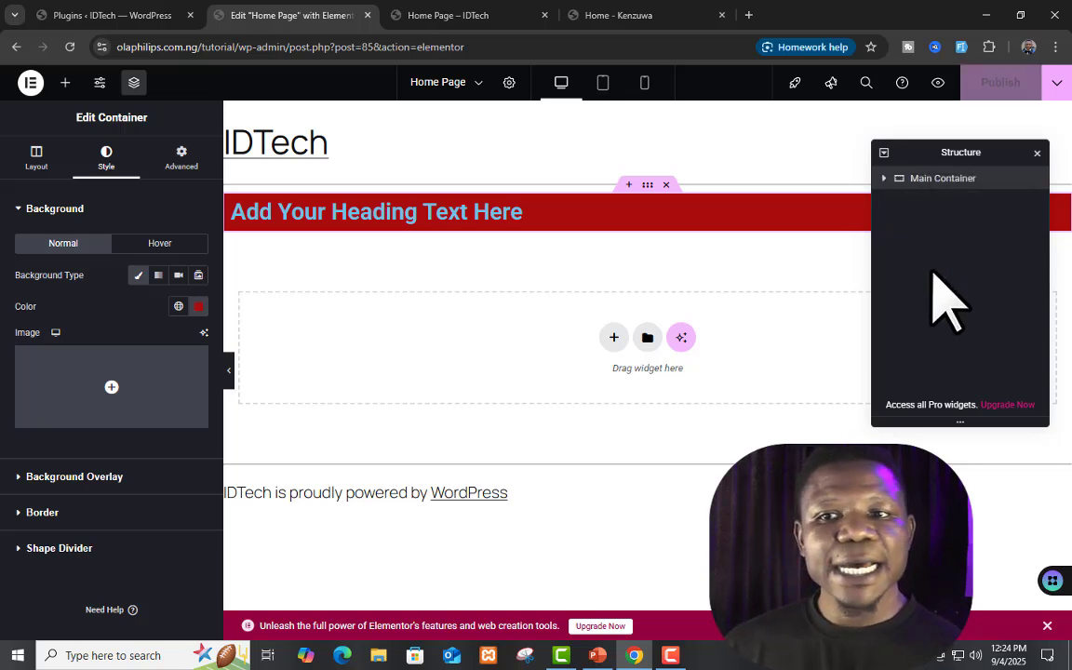
left_click(884, 178)
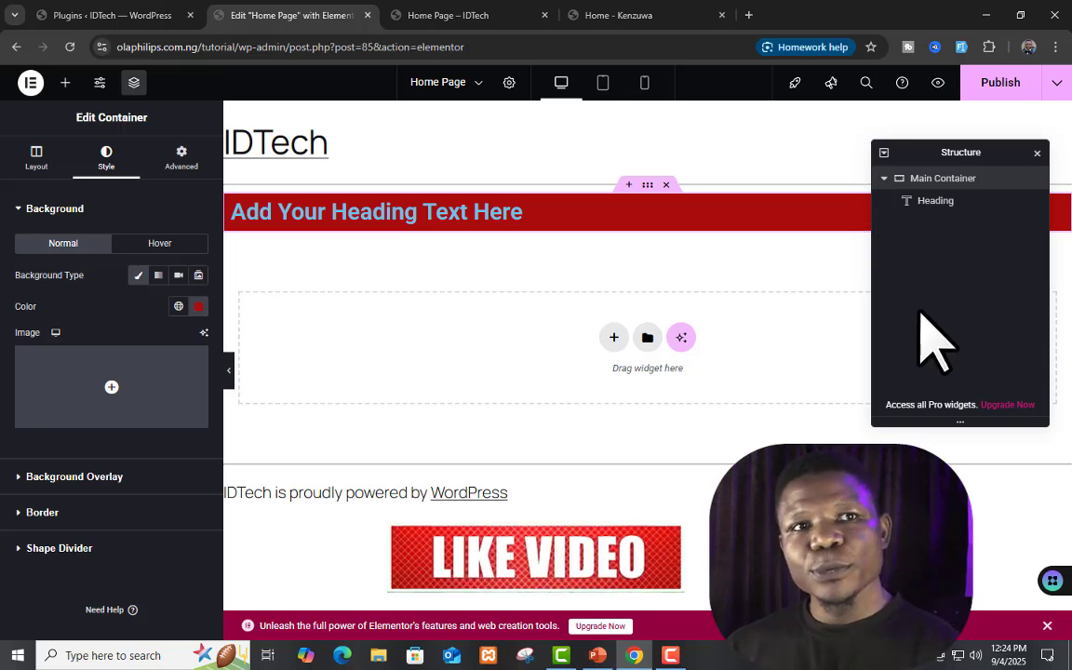
Duplicate the Main Container with its heading and collapse both containers in the page structure
right_click(648, 190)
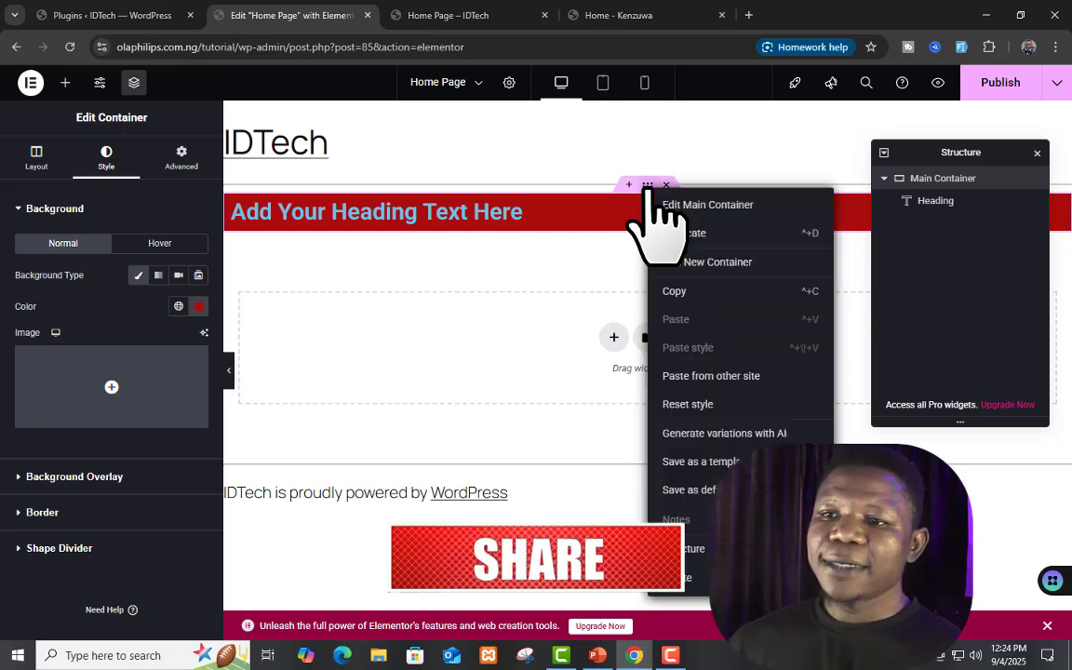
left_click(700, 232)
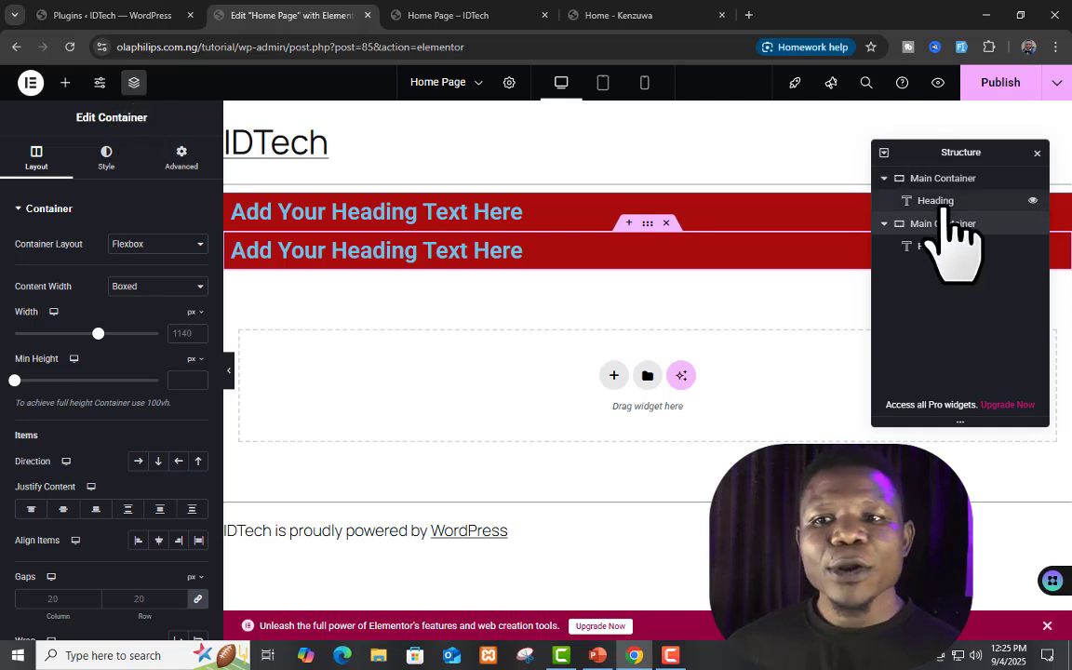
left_click(884, 224)
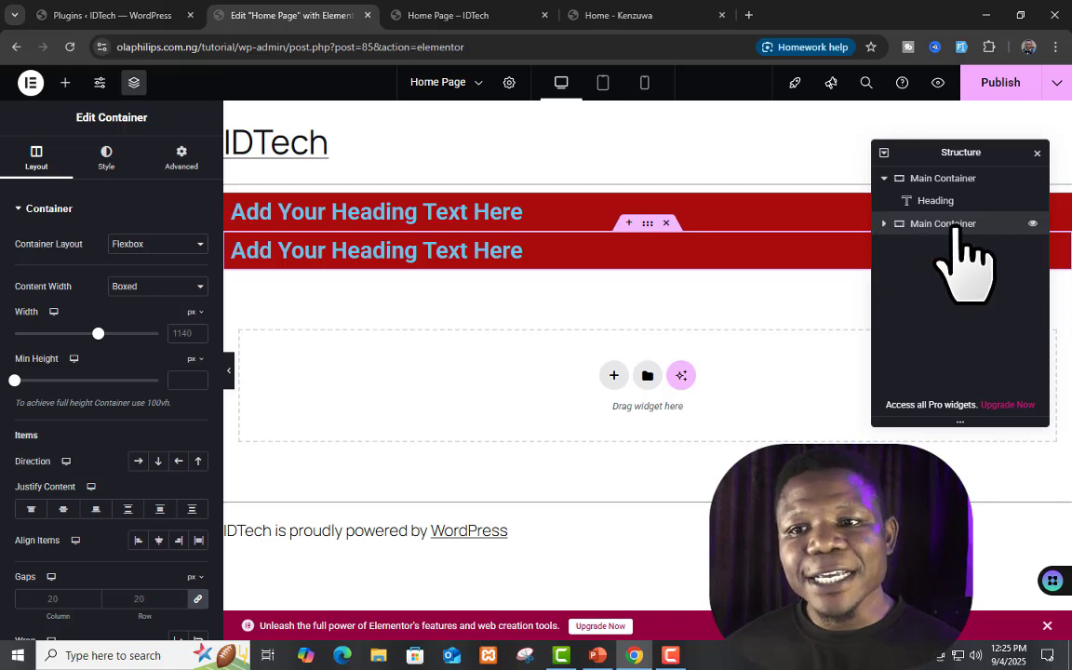
left_click(884, 179)
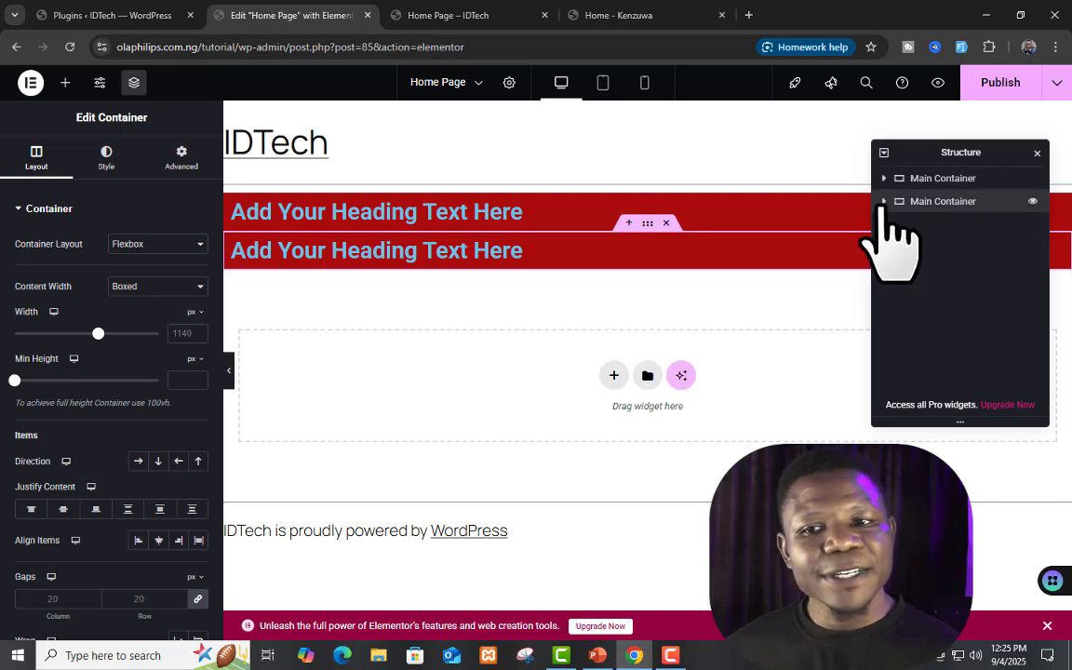
Change the heading text in the duplicated container to "I am here"
left_click(586, 256)
triple_click(586, 256)
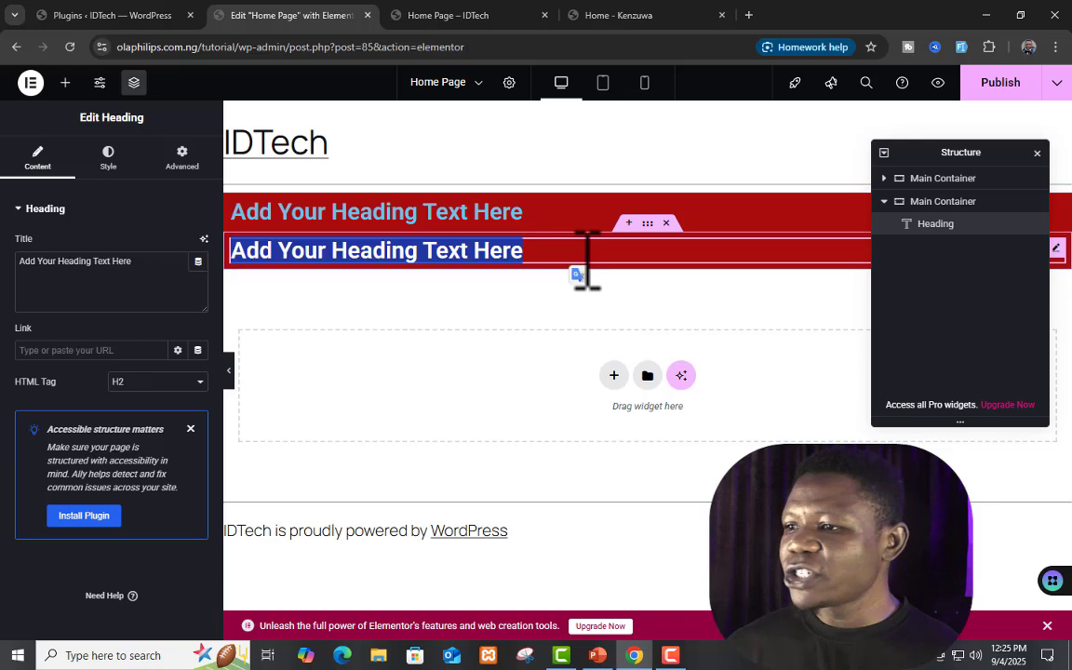
left_click(88, 299)
key("ctrl+a")
key("BackSpace")
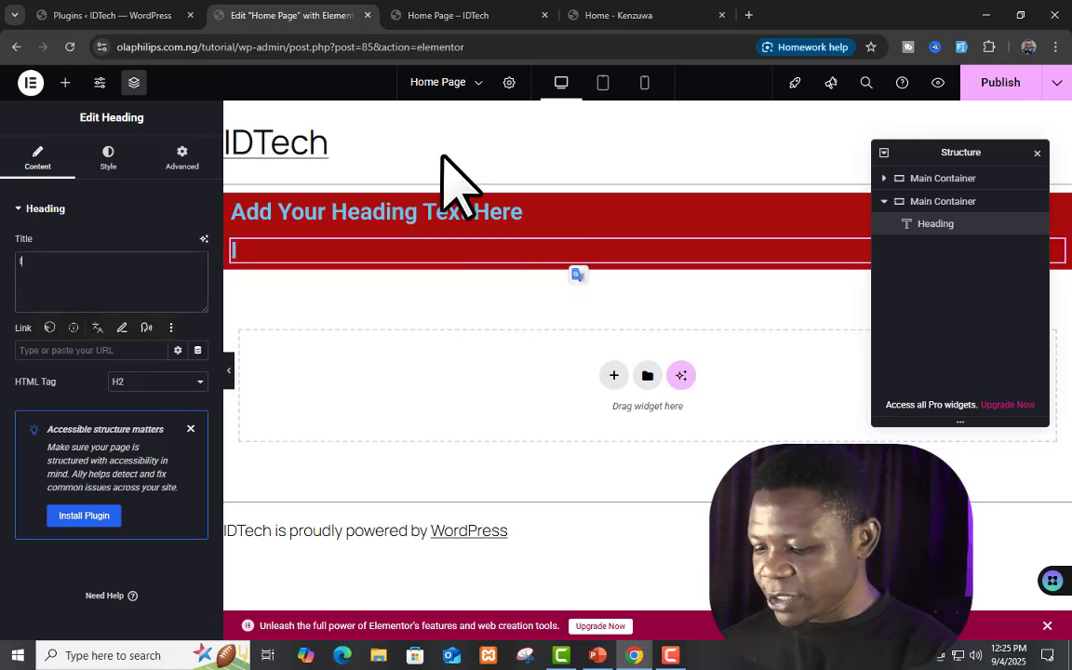
type("I am here")
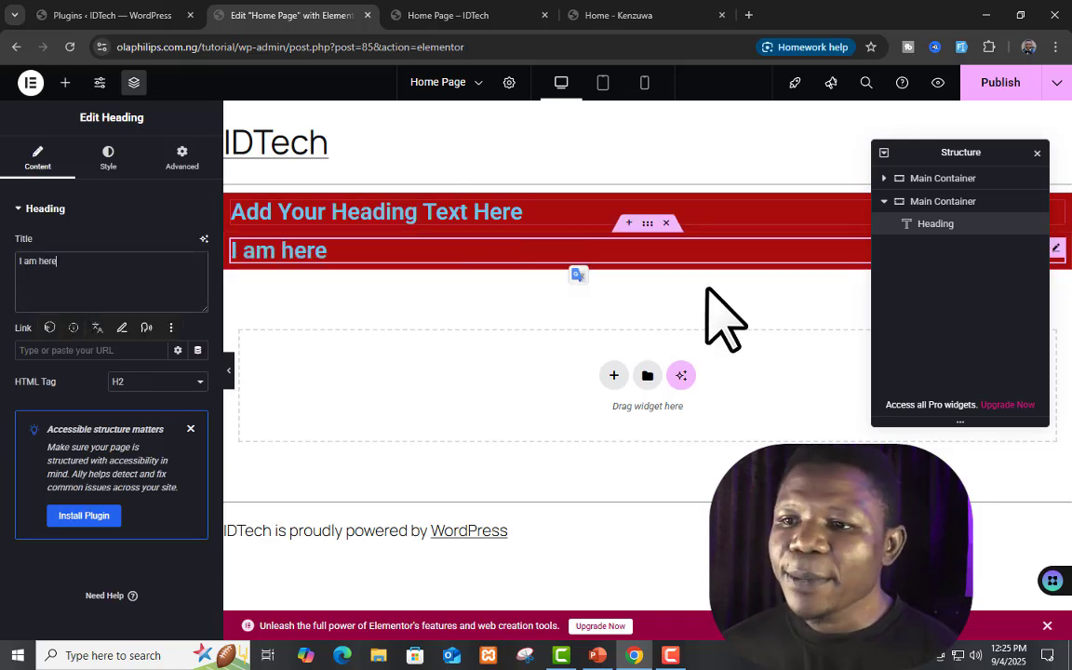
Set the duplicated container's background color to black, #000000
left_click(648, 224)
mouse_move(144, 414)
left_mouse_down()
mouse_move(147, 452)
mouse_move(91, 505)
left_mouse_up()
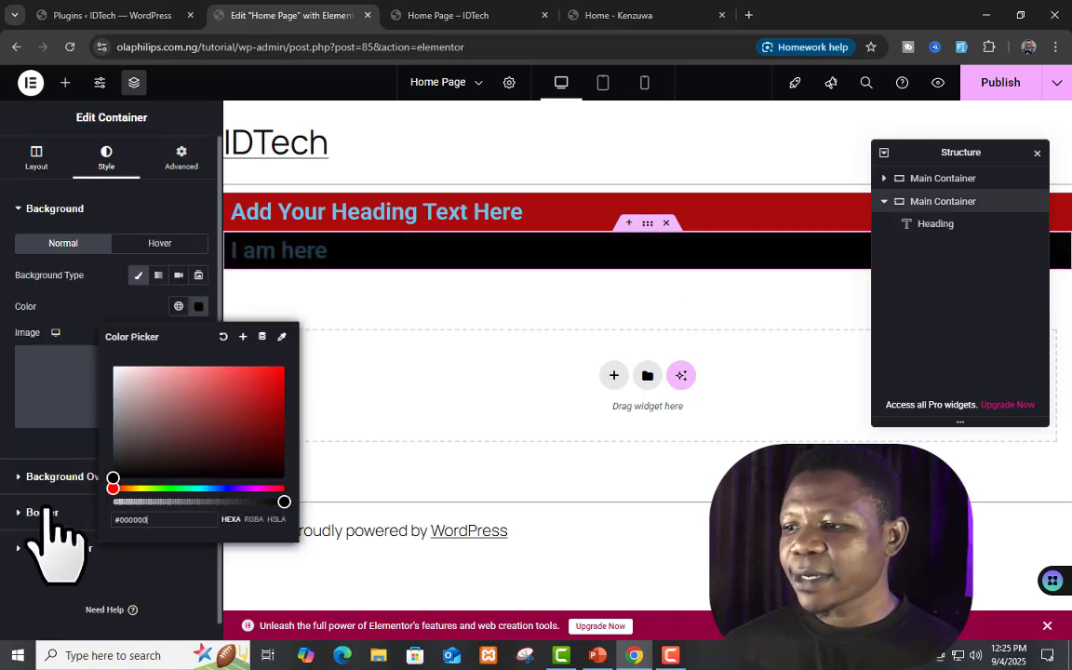
left_click(8, 577)
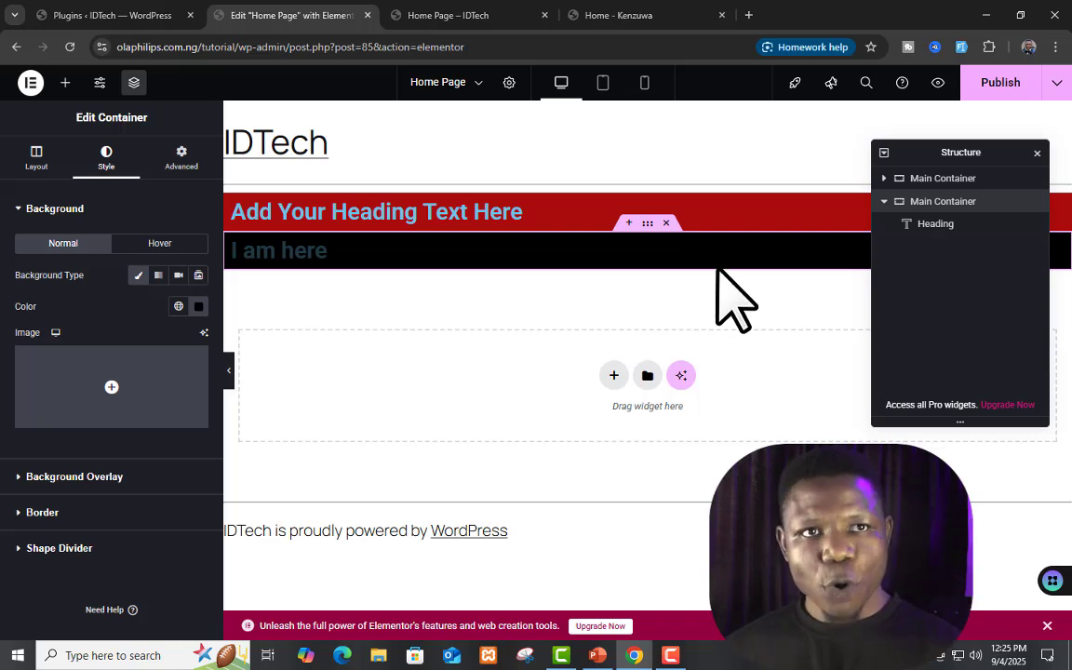
Move the black container above the red one in the page structure, and delete the black container
left_click(884, 201)
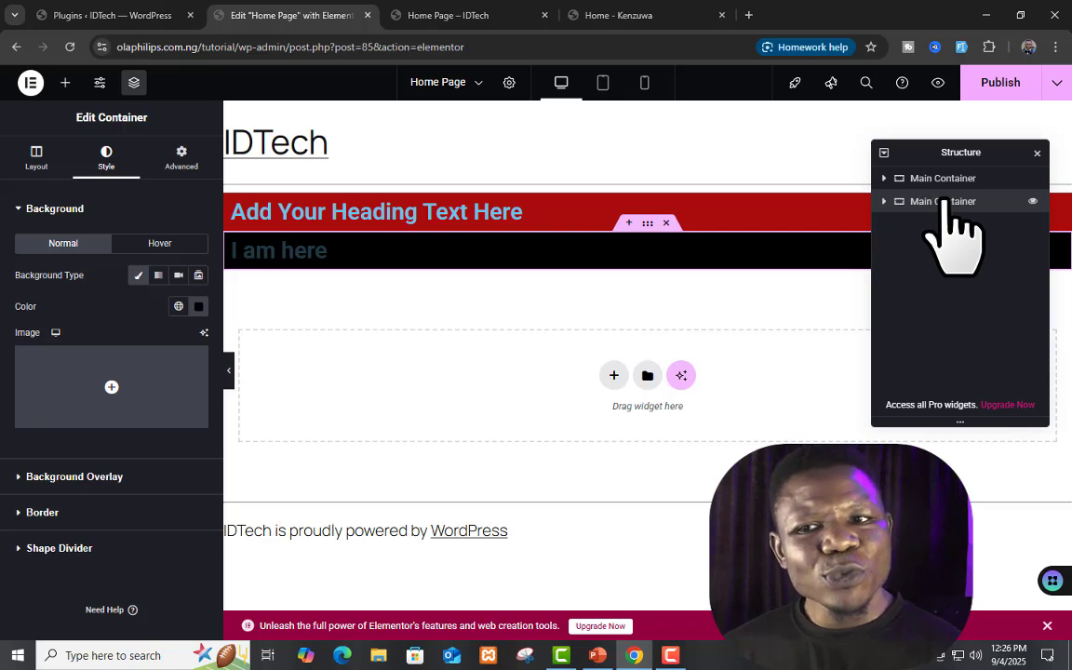
left_click_drag(943, 201, 942, 178)
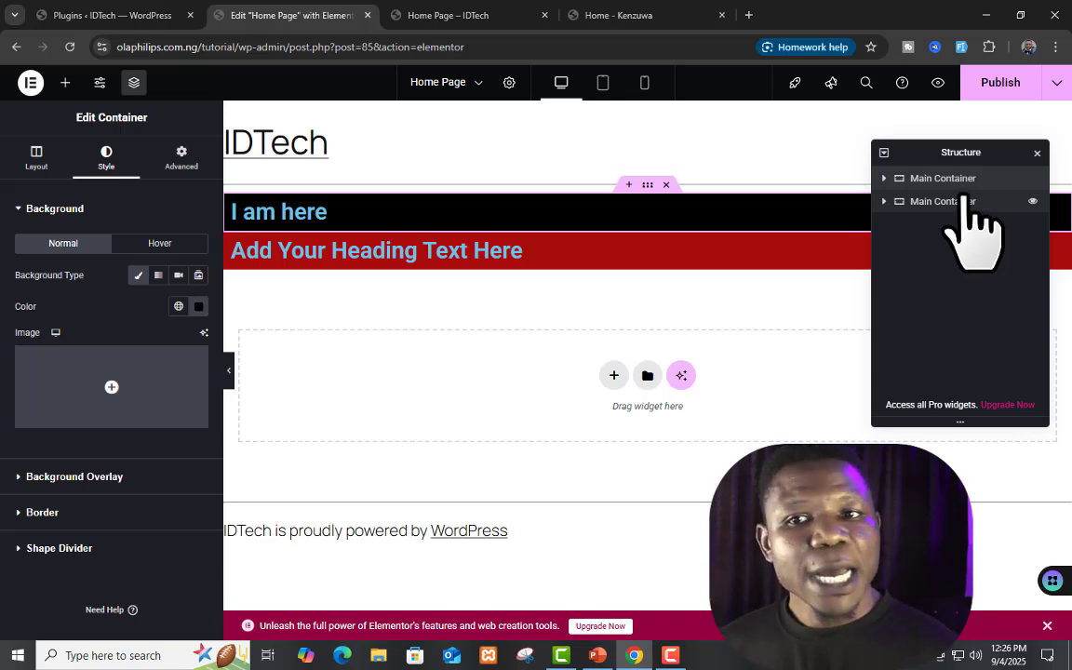
left_click(1037, 153)
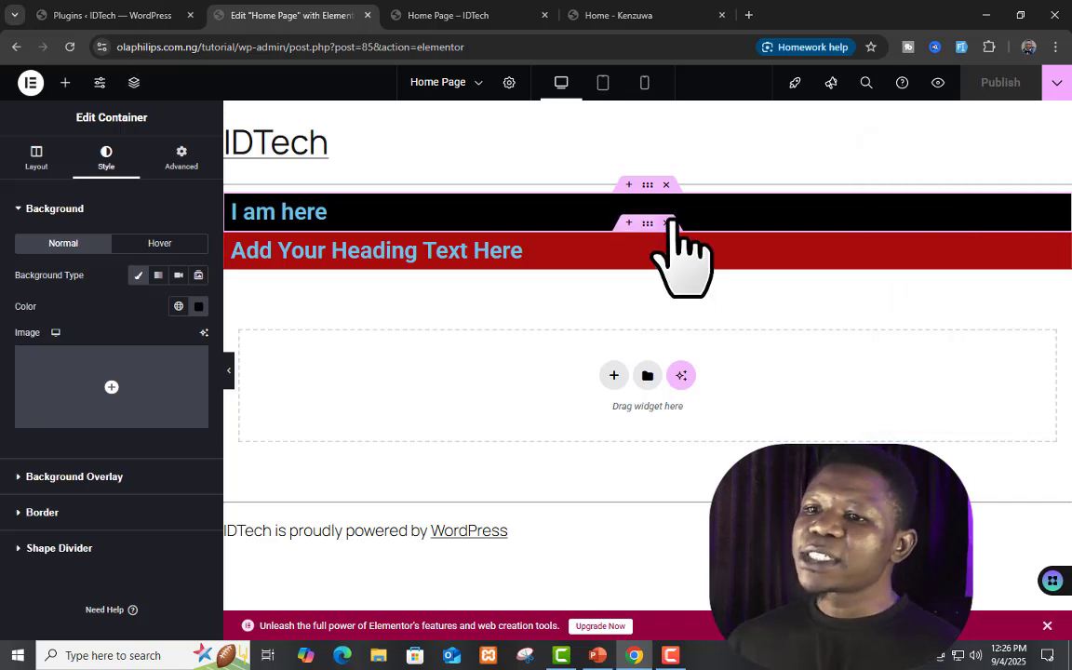
left_click(666, 186)
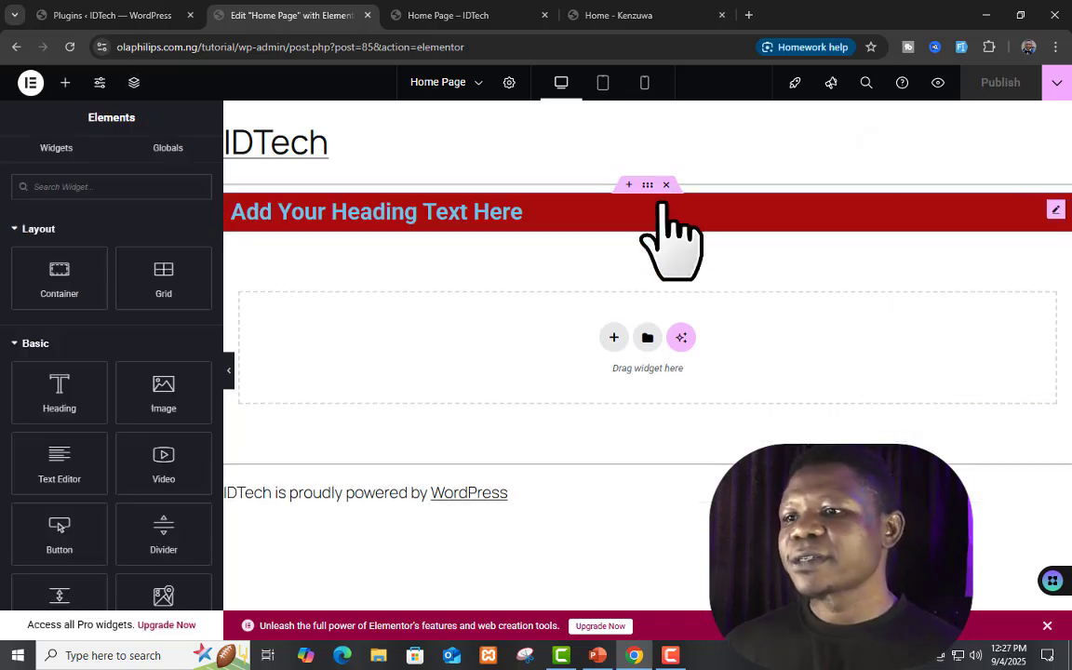
Delete the heading from the red Main Container and place a new container inside it
left_click(1055, 211)
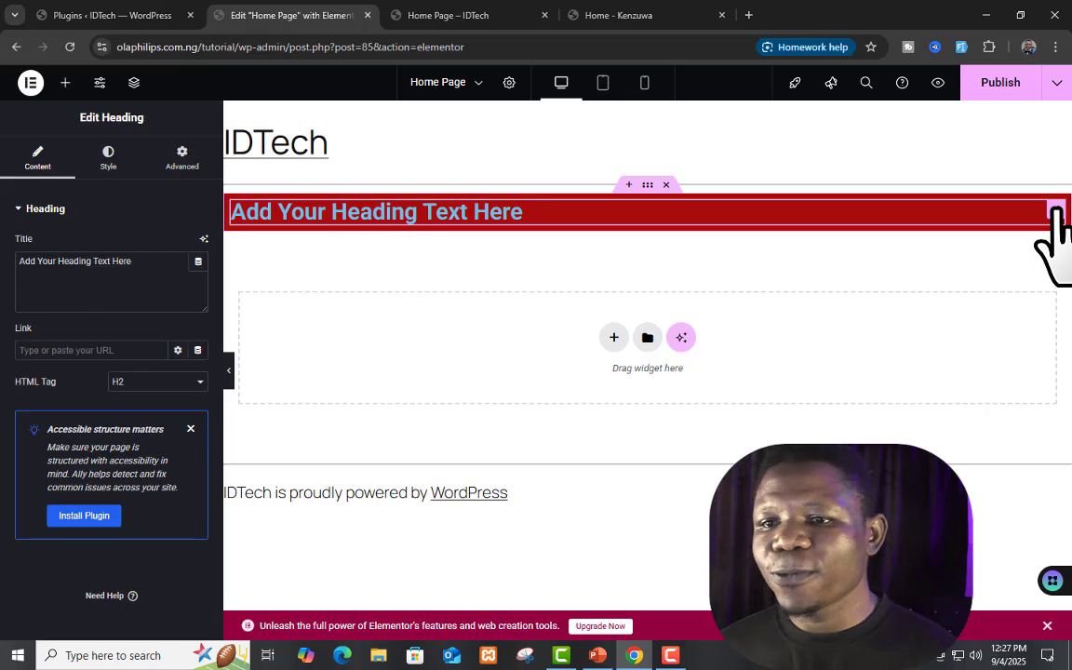
right_click(1055, 210)
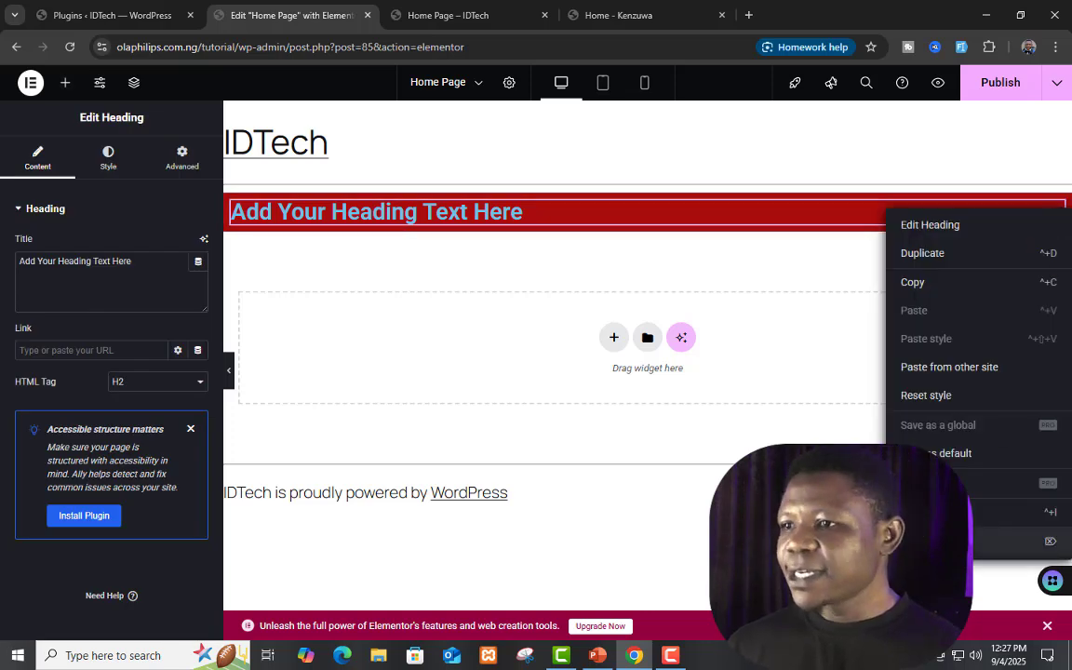
left_click(930, 541)
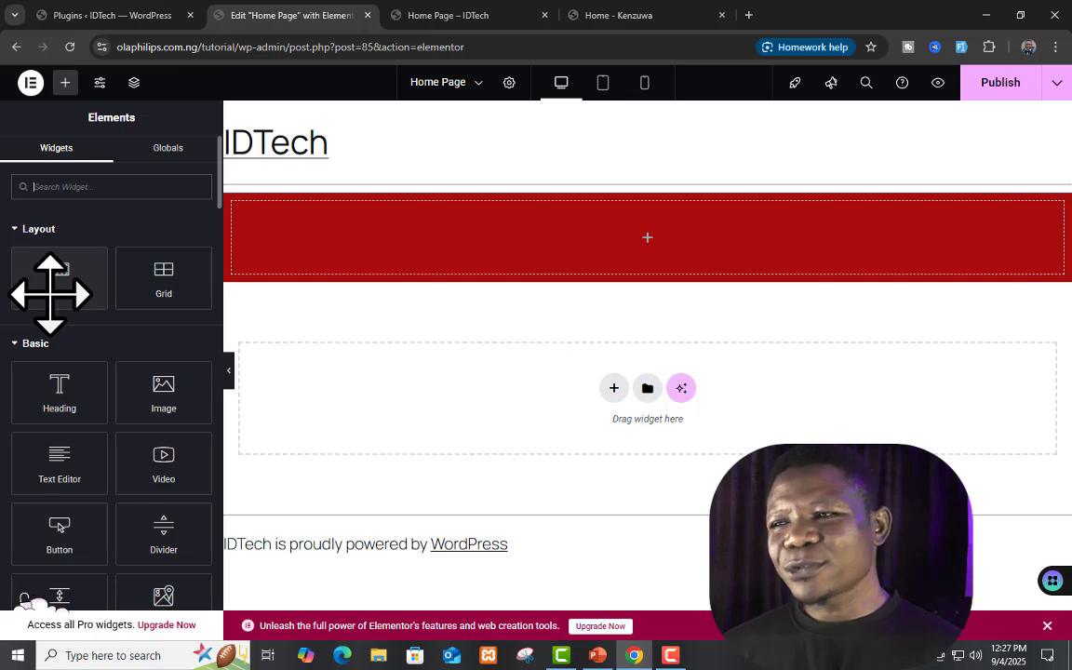
left_click_drag(55, 285, 651, 238)
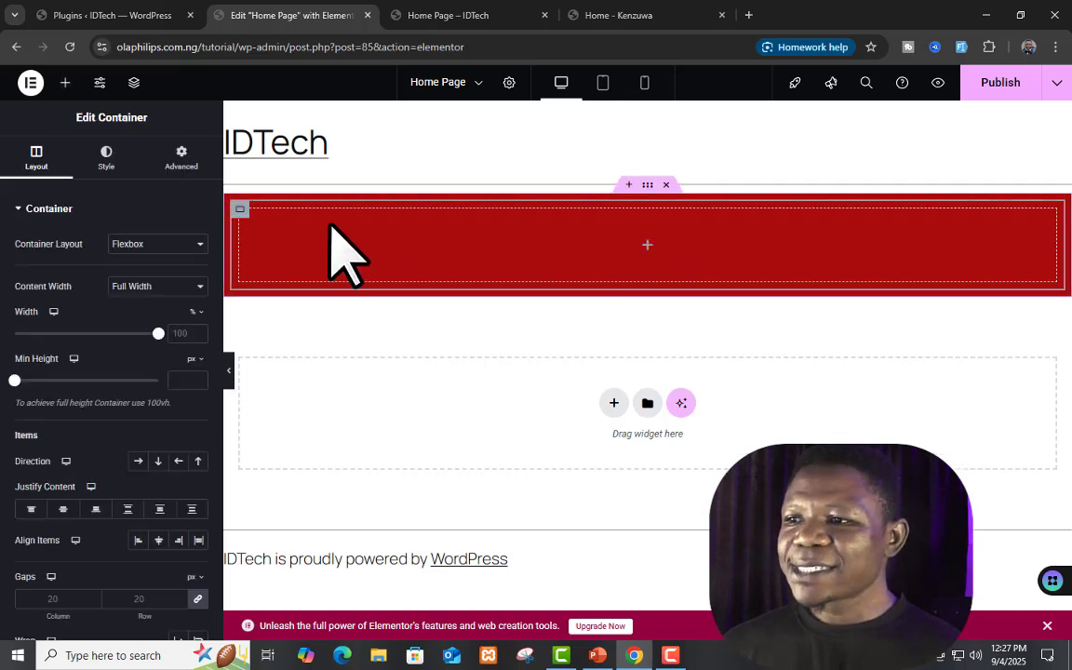
Duplicate the container nested in the red Main Container and set the upper copy's background color to black, #000000
right_click(240, 210)
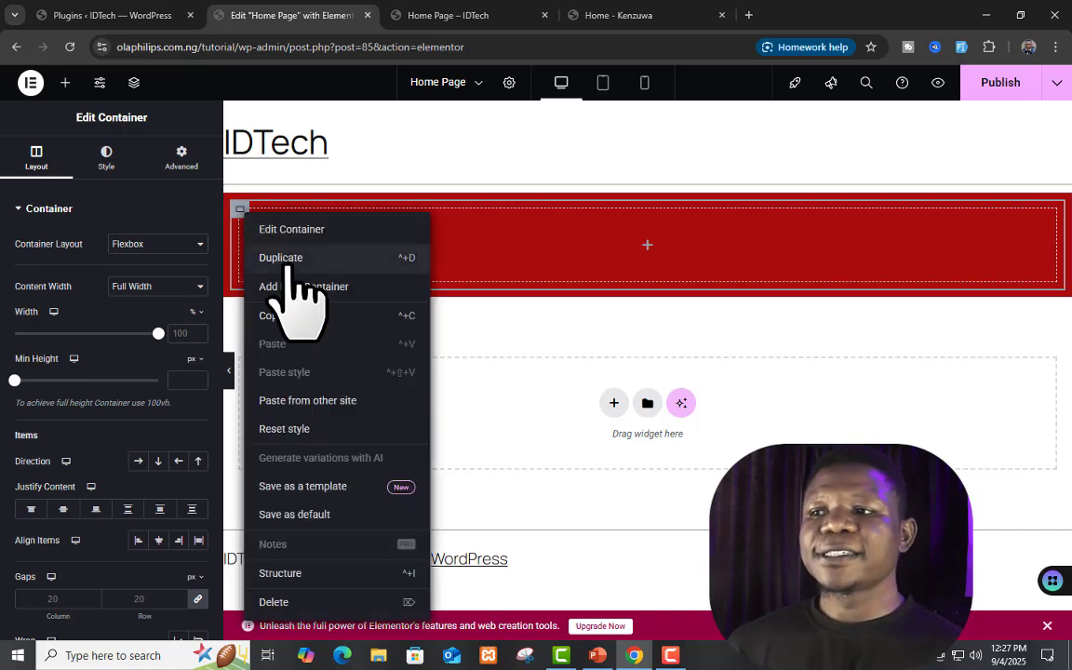
left_click(282, 258)
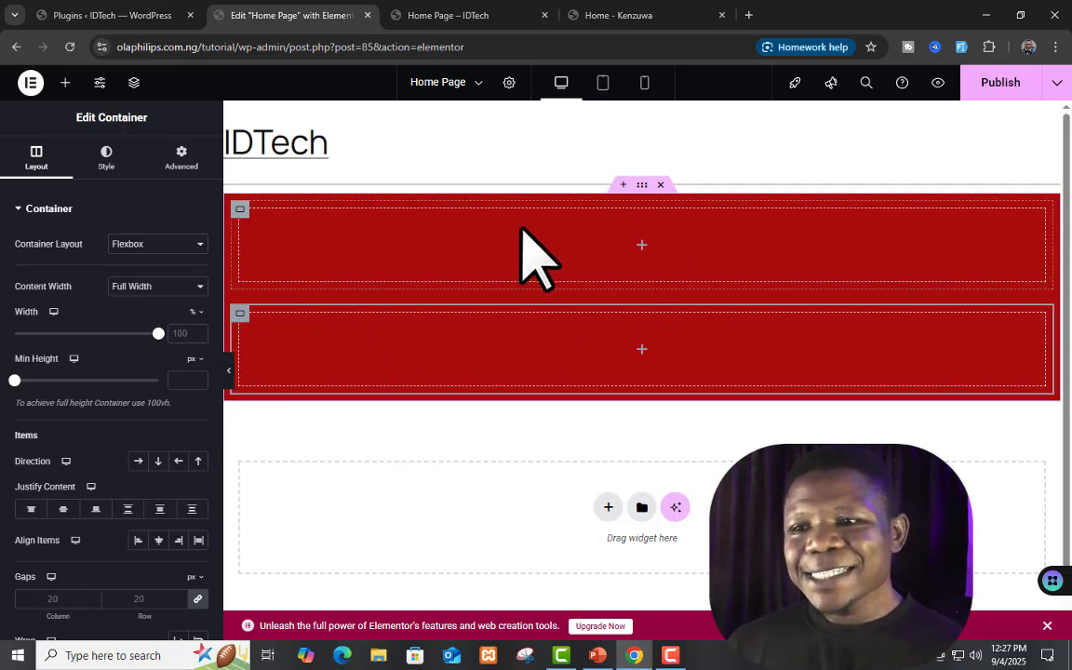
left_click(241, 210)
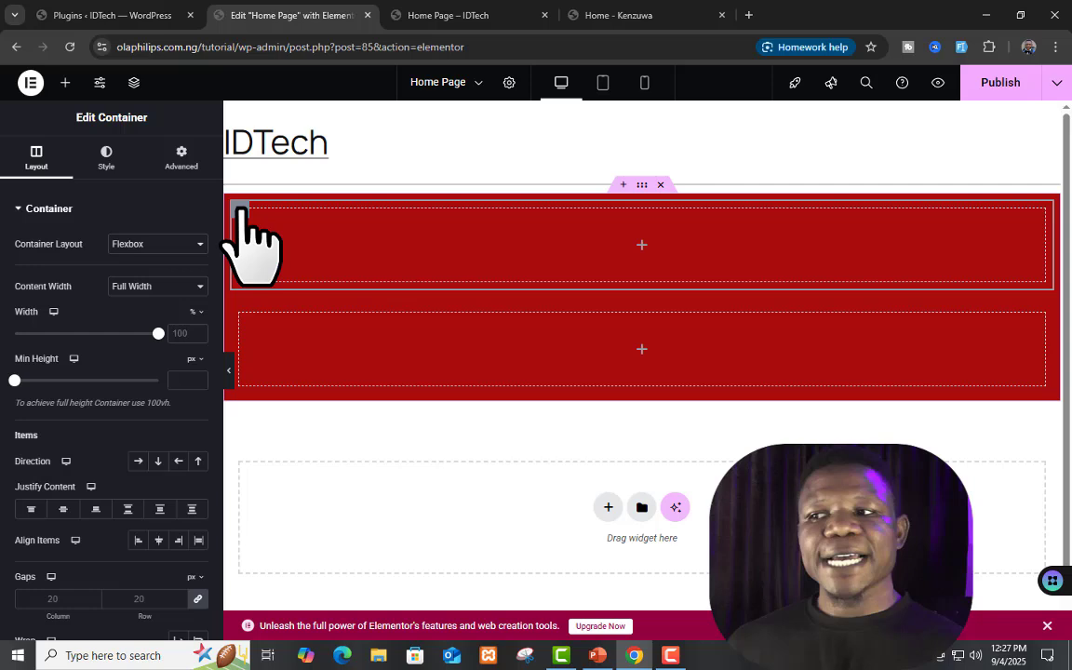
left_click(106, 159)
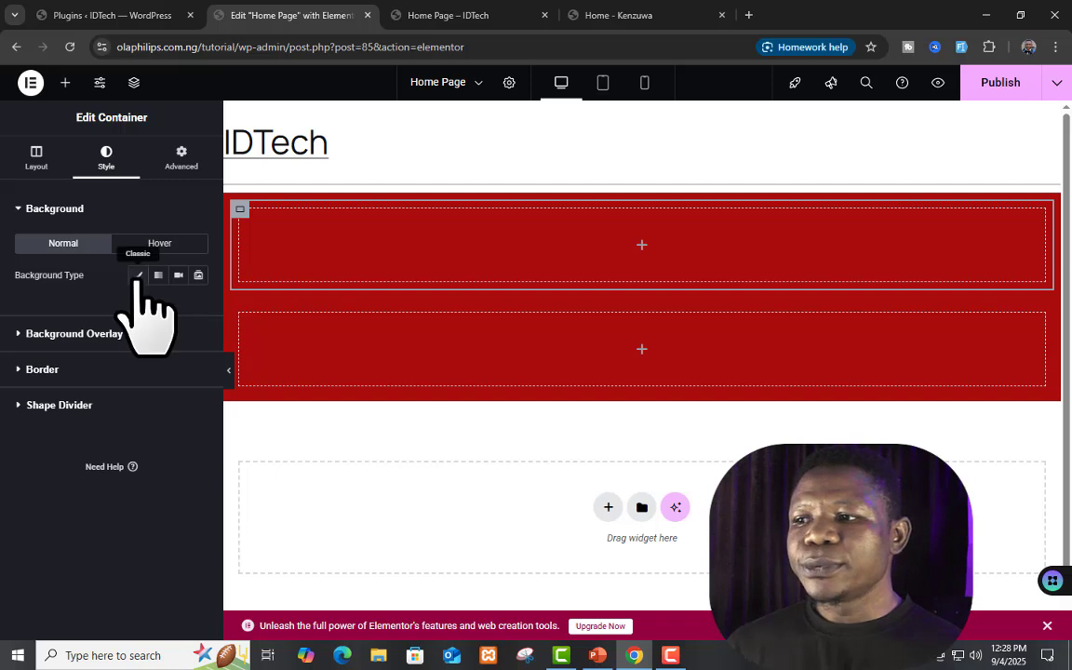
left_click(138, 275)
left_click(199, 306)
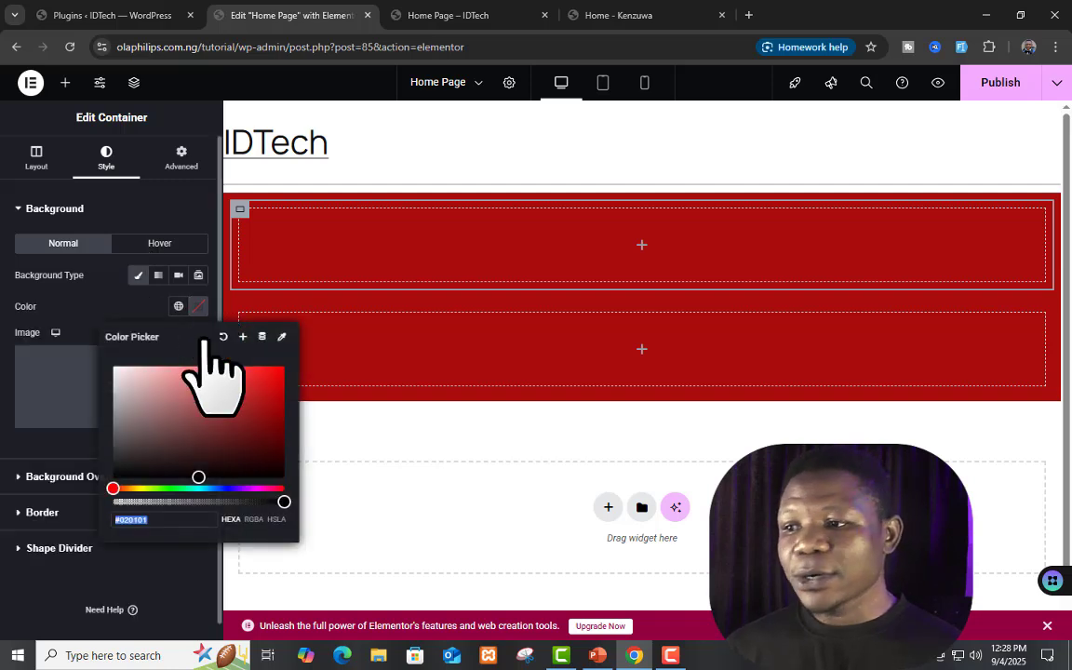
left_click(251, 478)
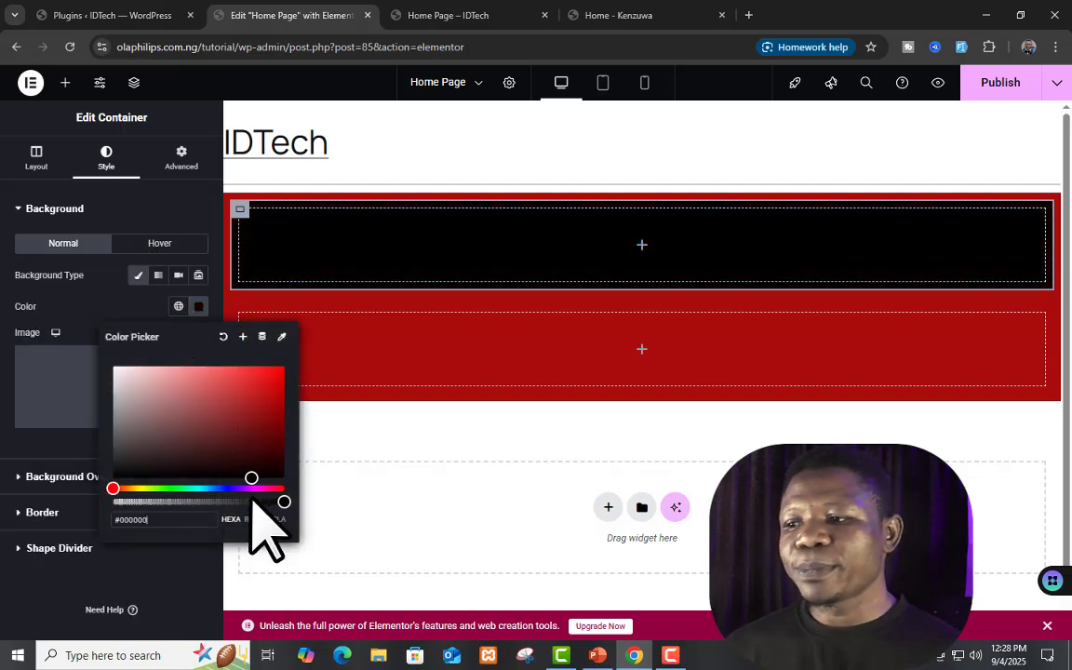
left_click(199, 573)
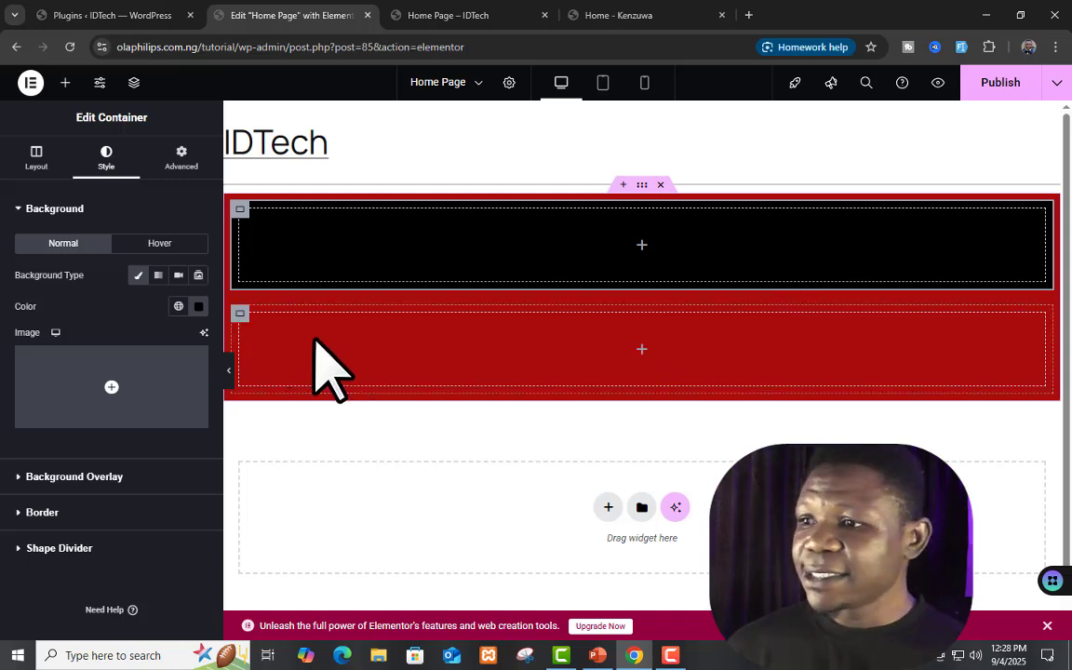
Upload pexels-cottonbro-3584926 (1).jpg from Downloads and use it as the lower nested container's classic background image
left_click(240, 313)
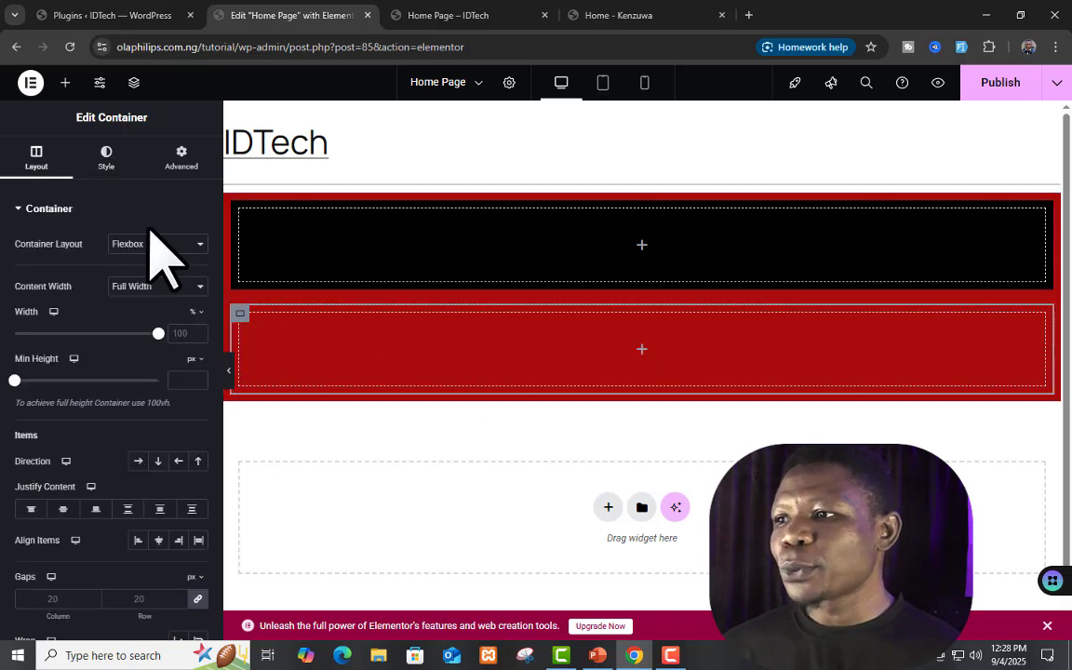
left_click(119, 167)
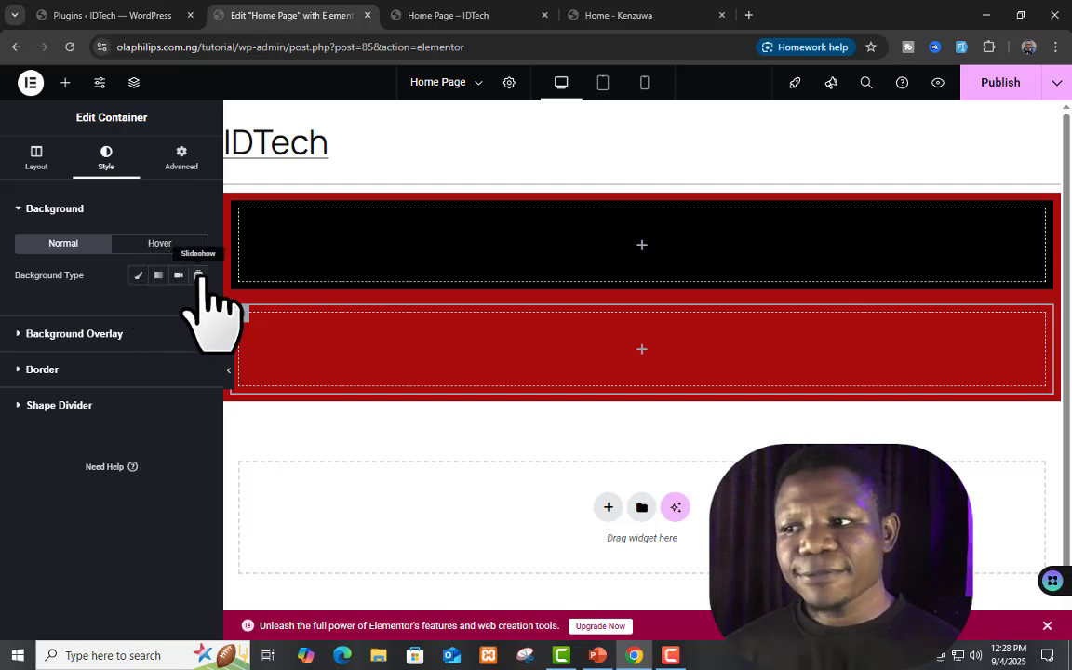
left_click(137, 276)
left_click(112, 414)
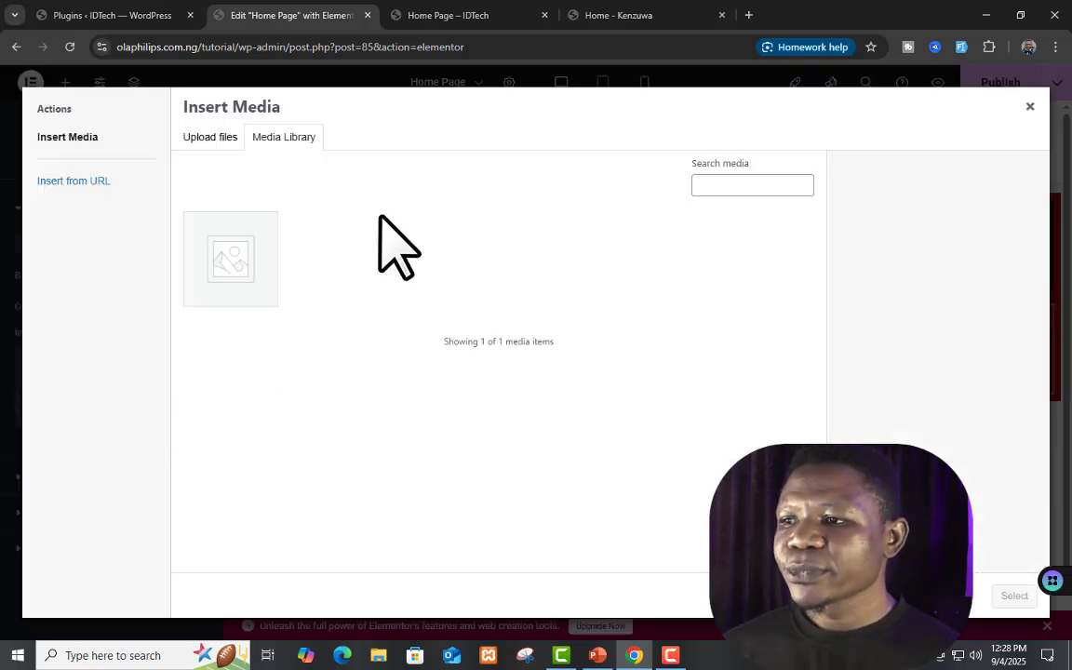
left_click(210, 139)
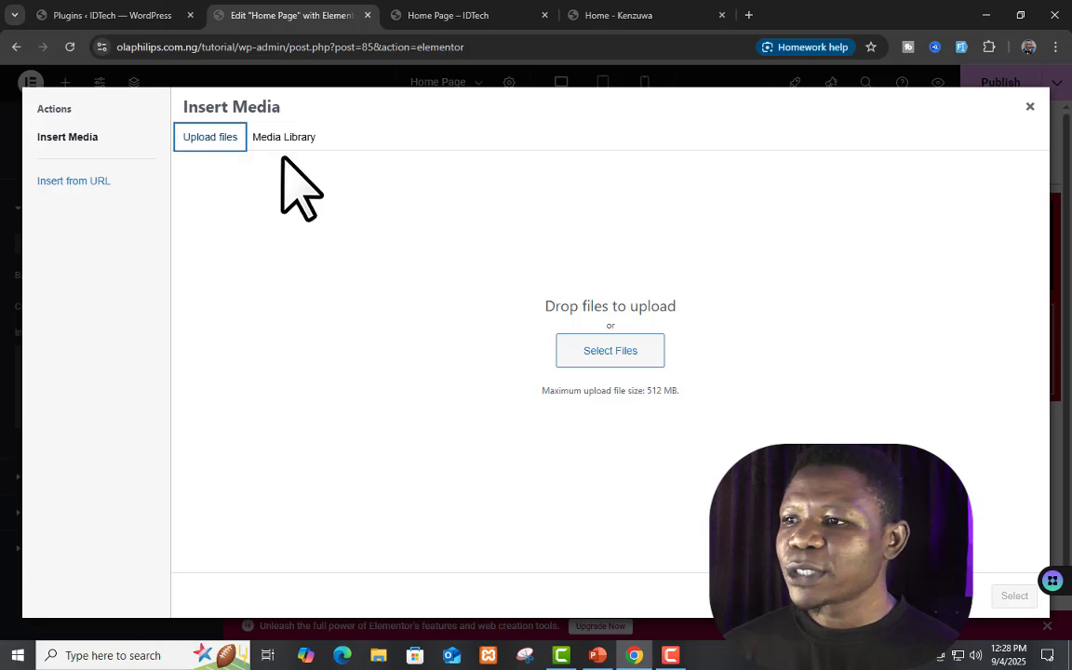
left_click(593, 352)
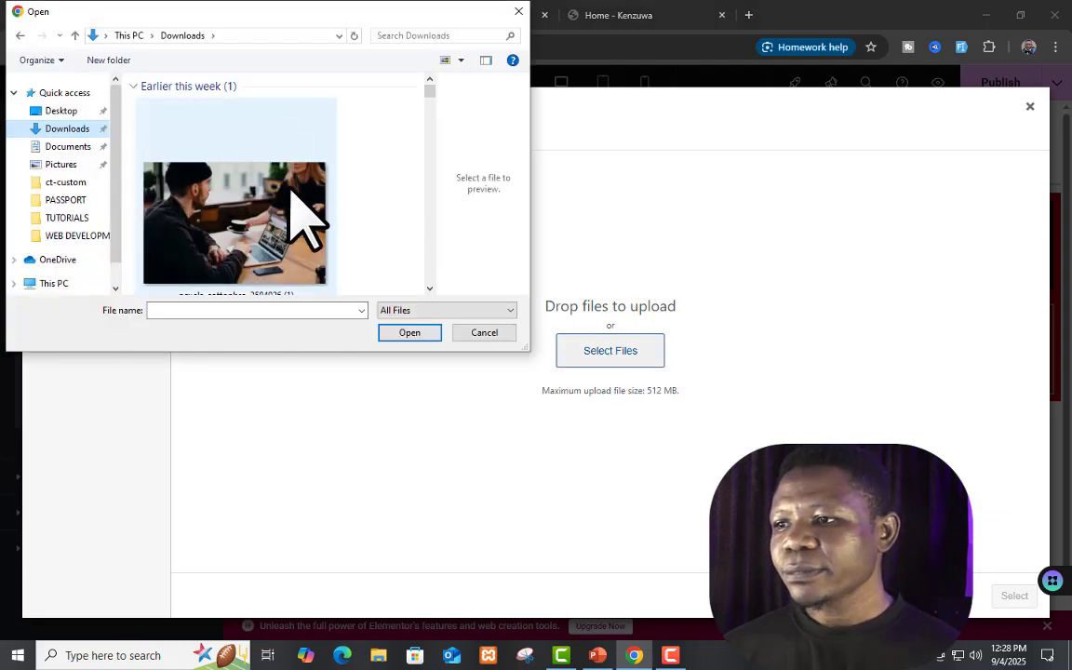
left_click(296, 216)
left_click(413, 333)
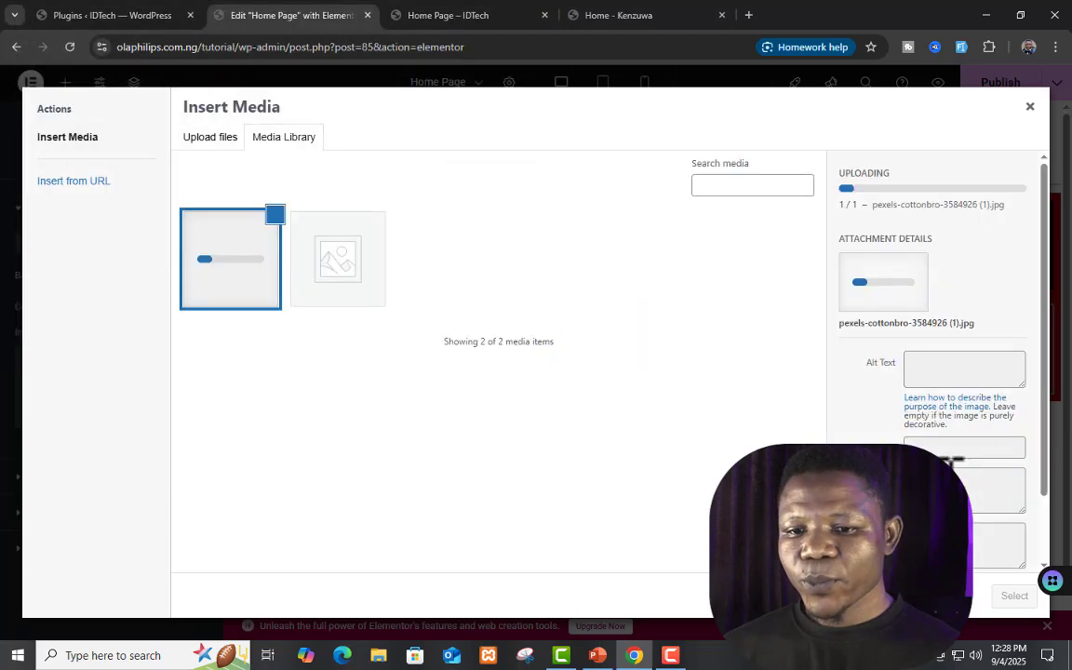
left_click(1020, 600)
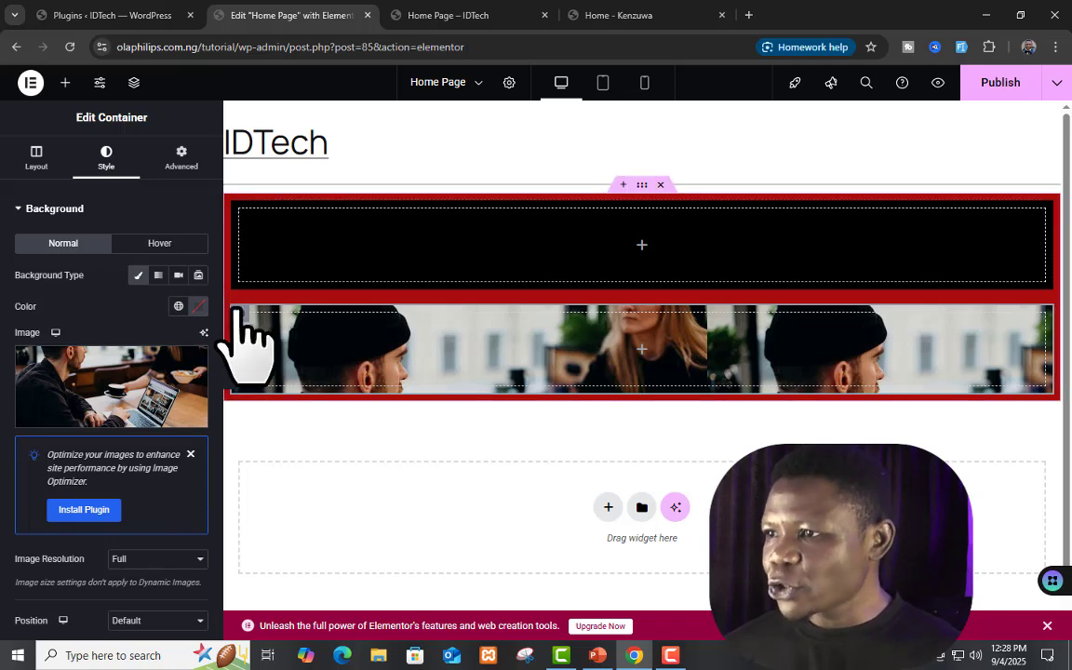
Set the image container's minimum height to 678 px, publish the page and check it in the Home Page preview
left_click(36, 160)
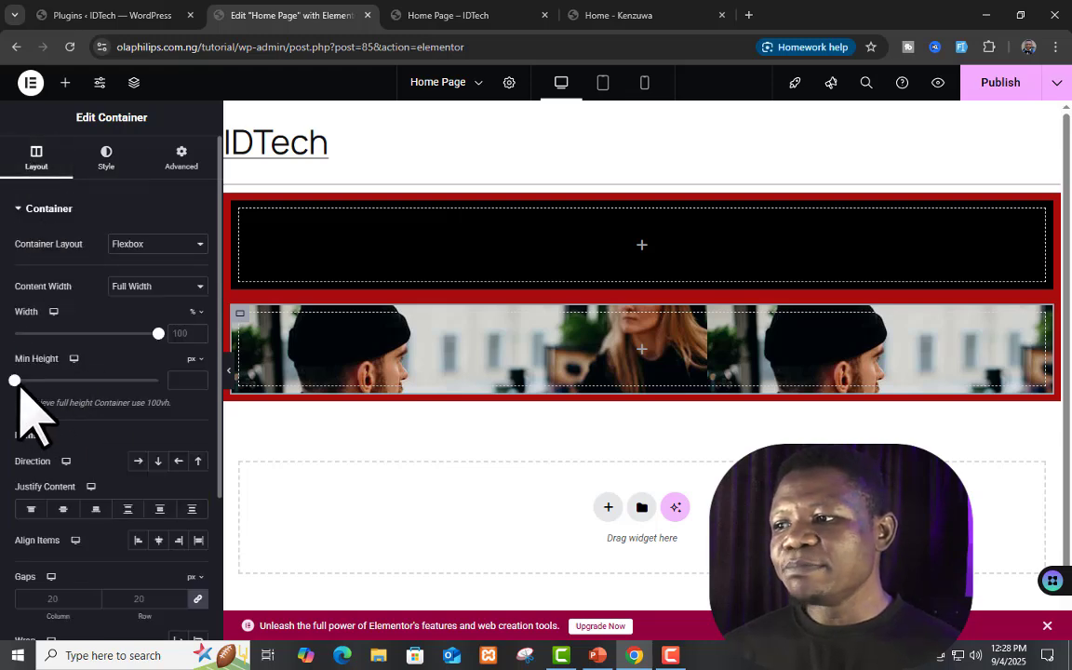
left_click_drag(15, 379, 82, 382)
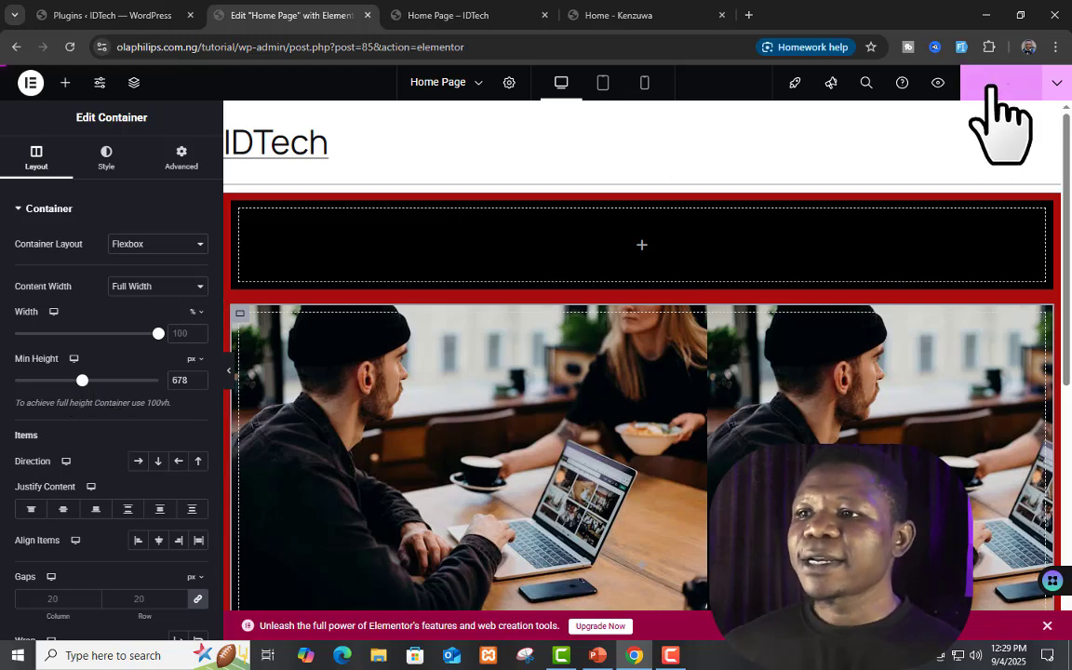
left_click(485, 7)
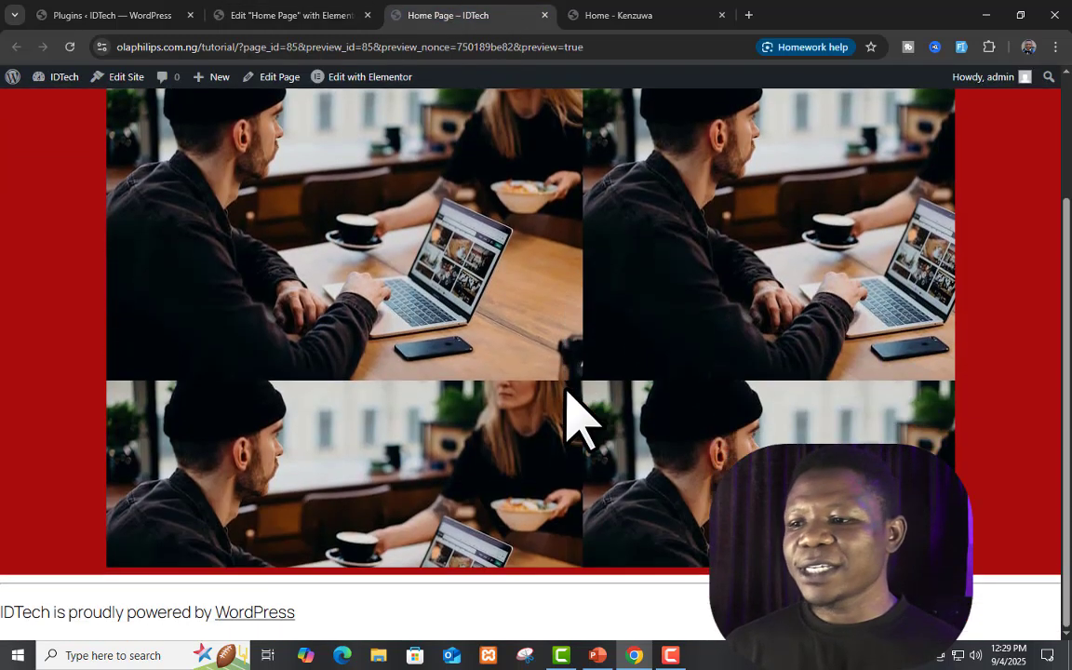
scroll(577, 419, "up", 1)
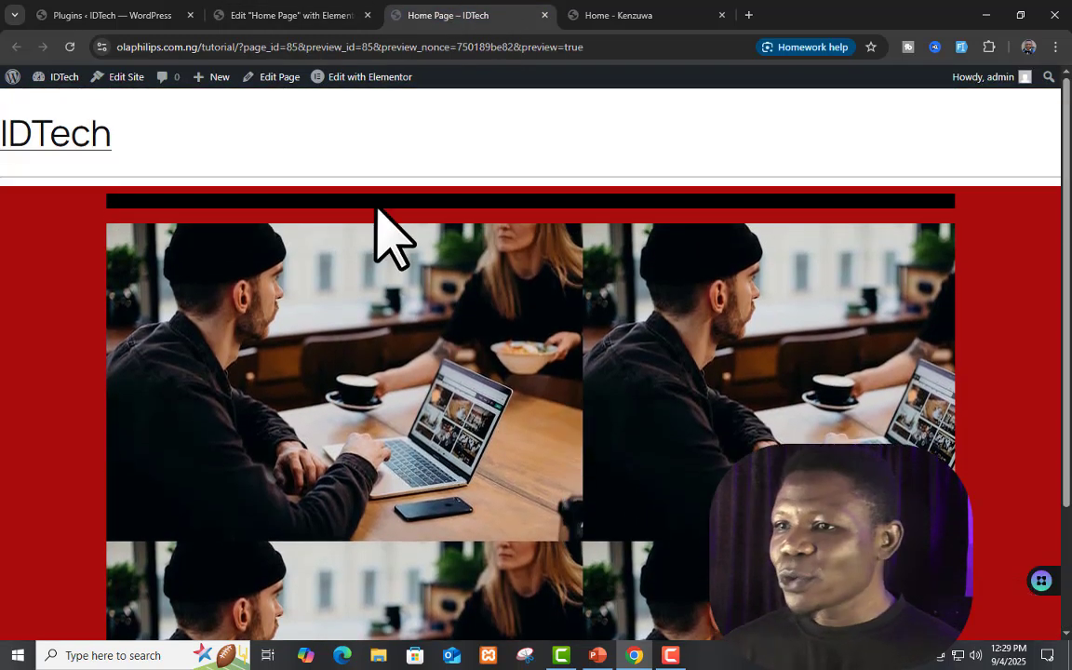
scroll(454, 466, "down", 3)
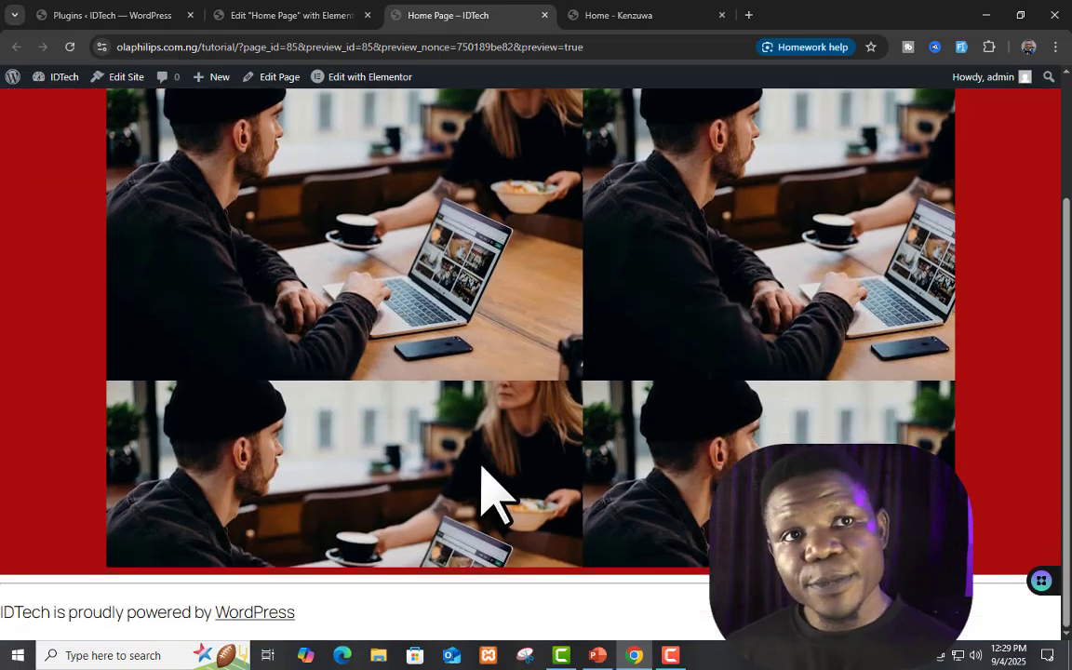
scroll(493, 493, "up", 3)
scroll(493, 493, "down", 3)
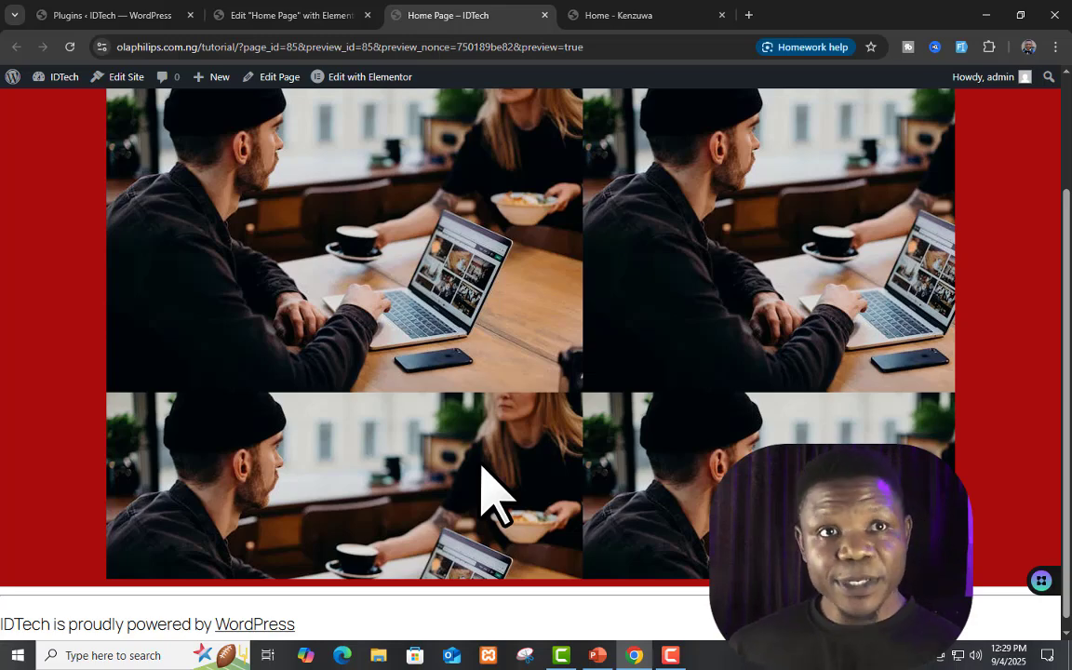
Back in the editor, set the container's background image repeat to No-repeat
left_click(233, 16)
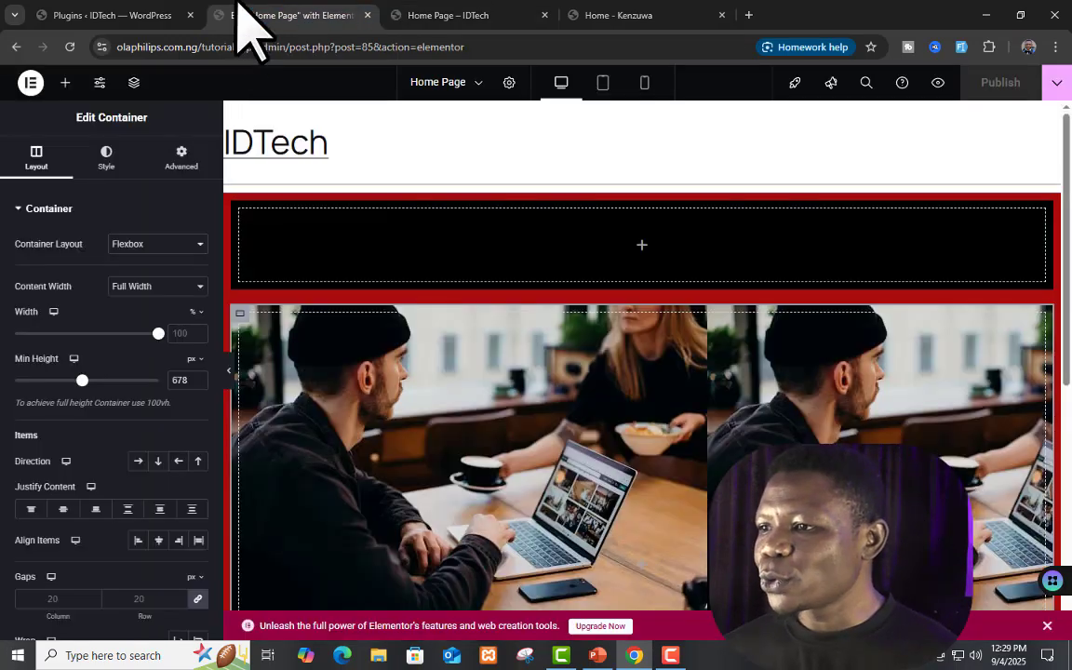
left_click(110, 160)
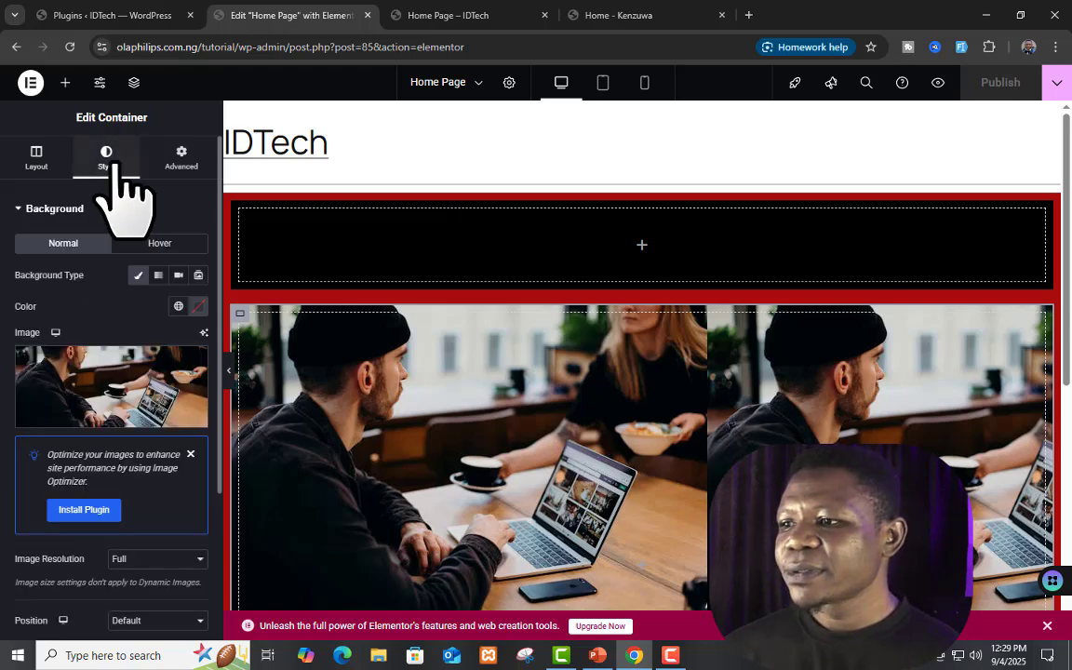
scroll(165, 349, "down", 3)
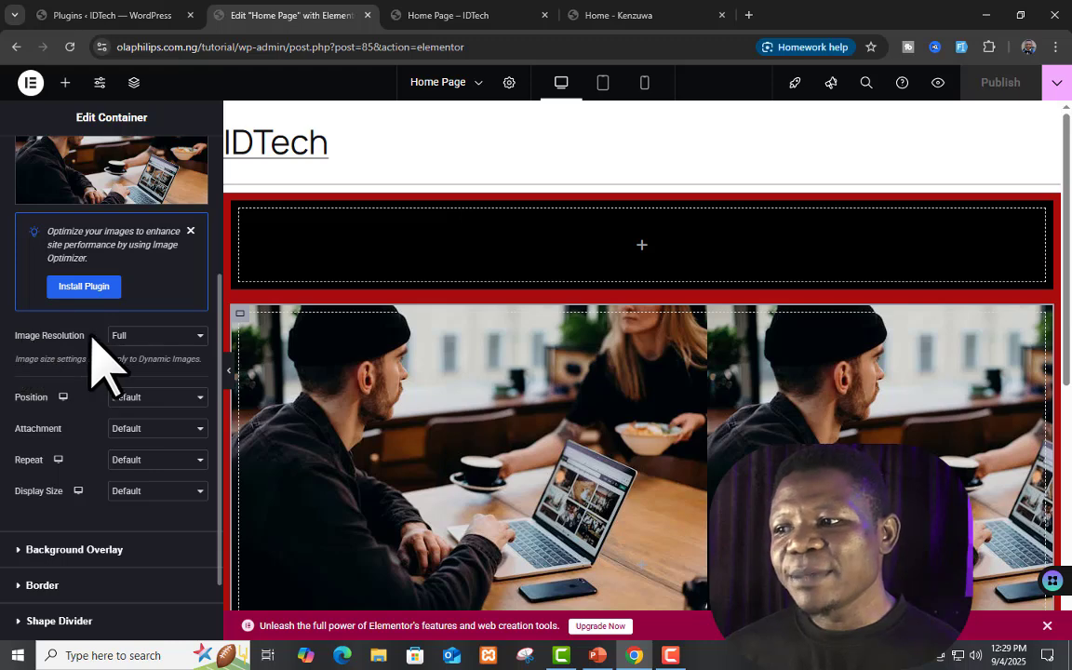
left_click(191, 397)
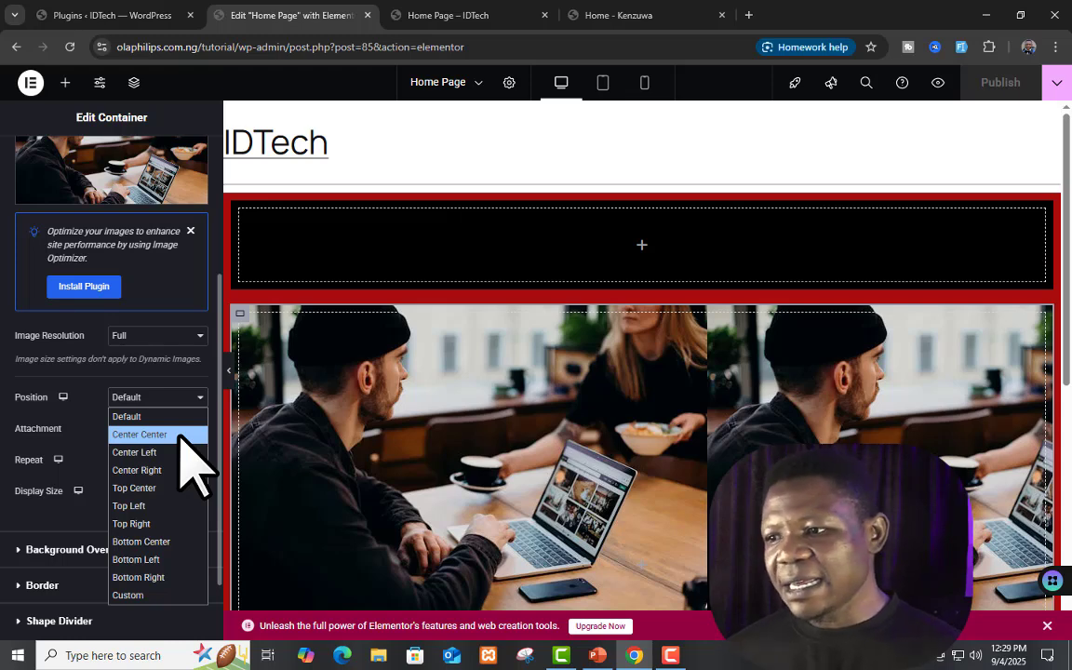
left_click(86, 445)
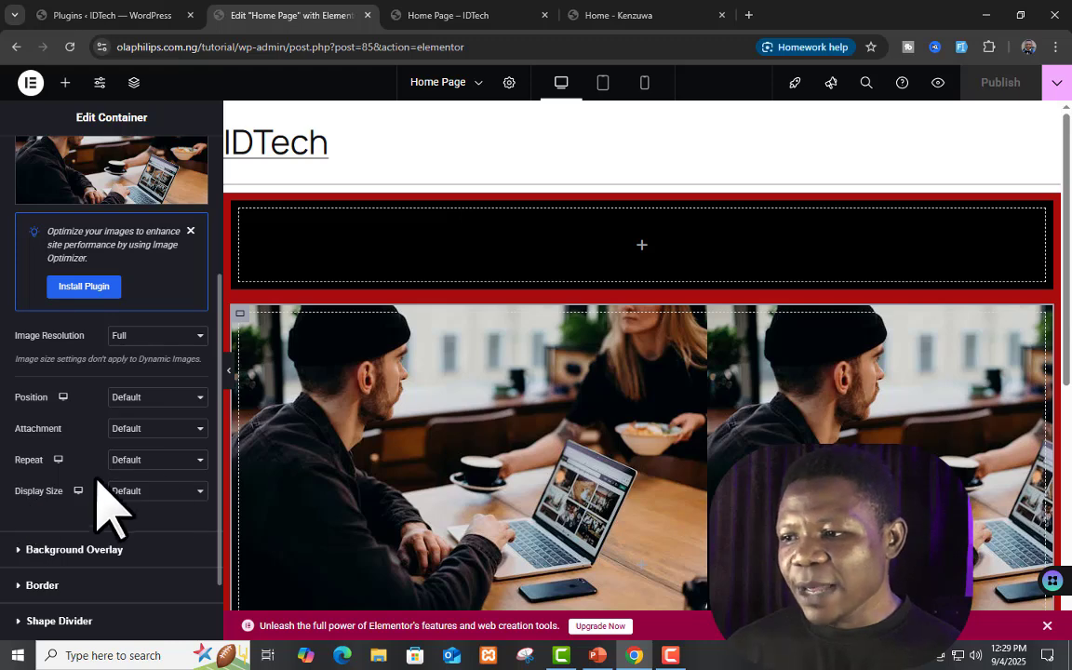
left_click(173, 461)
left_click(162, 497)
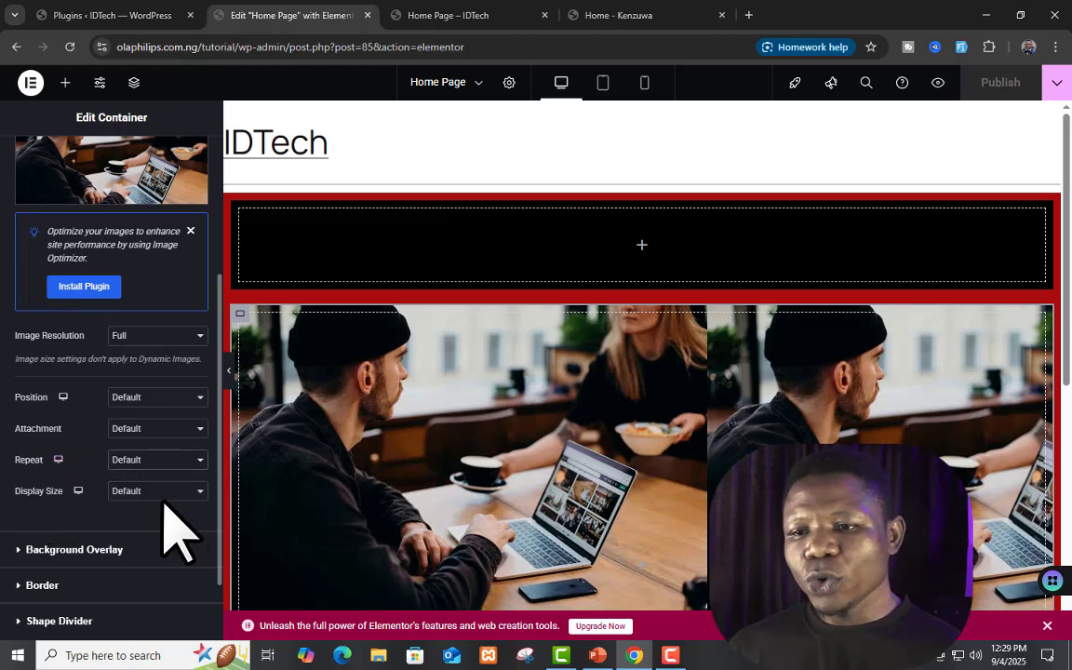
scroll(646, 419, "down", 3)
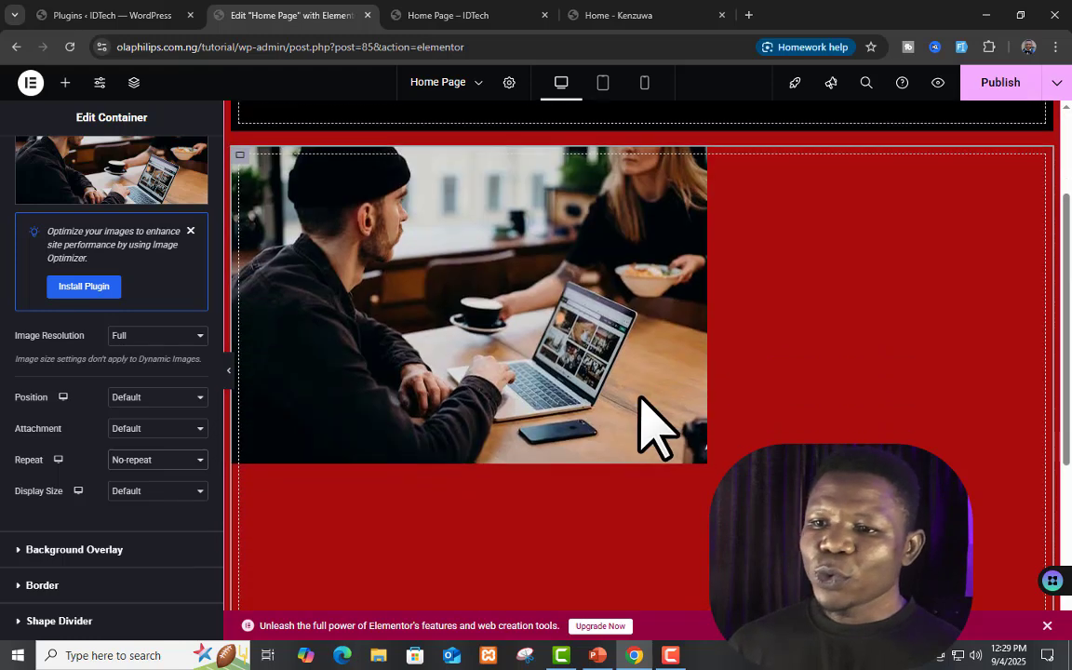
Publish the page and check the non-repeating background image in the Home Page preview
left_click(998, 82)
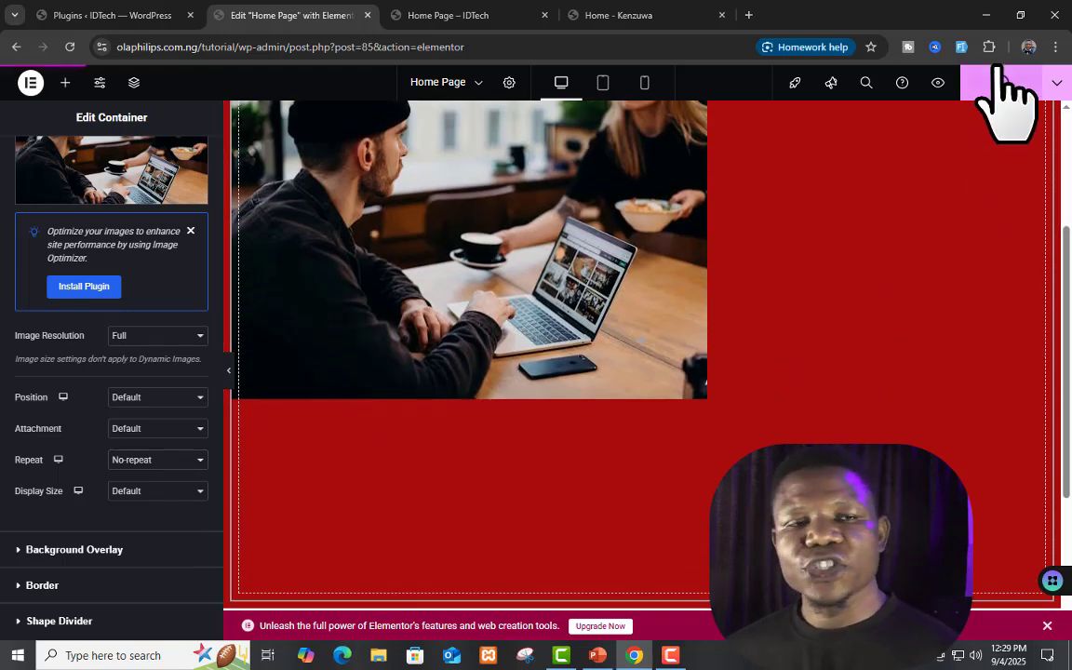
left_click(476, 15)
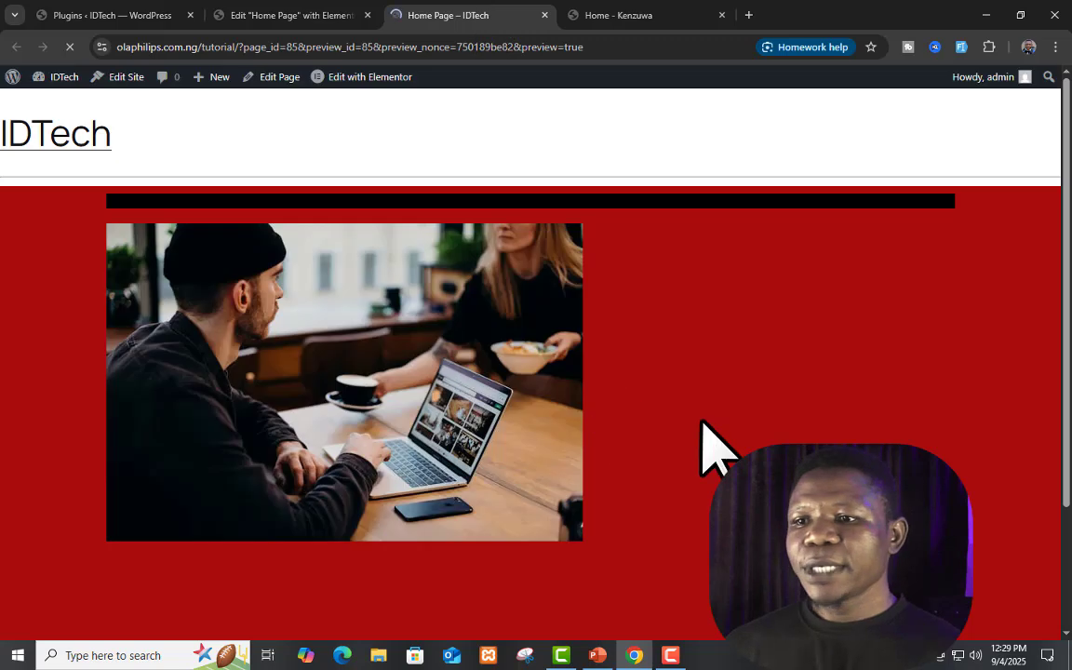
scroll(705, 455, "up", 1)
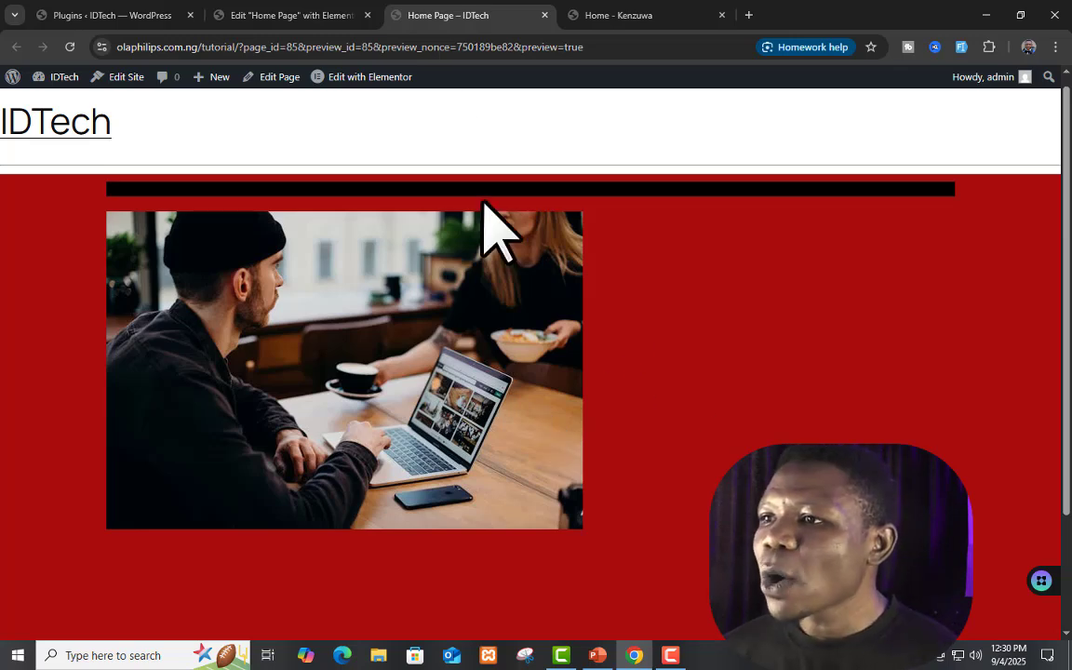
Set the background image's display size to Cover in the editor, publish the page and check it in the preview
left_click(325, 14)
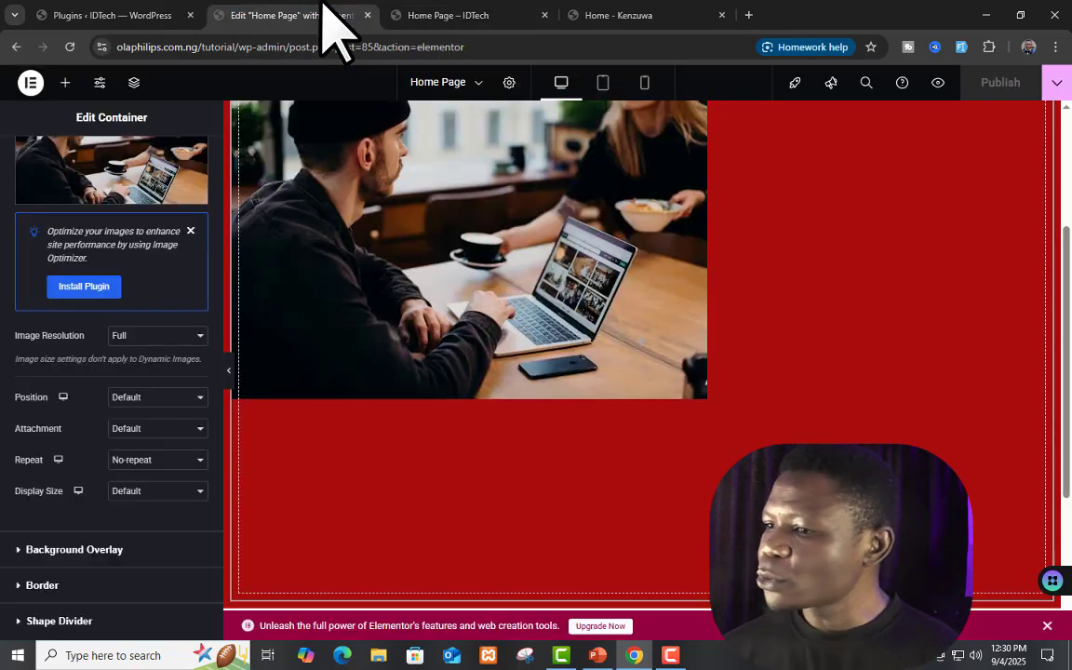
left_click(176, 494)
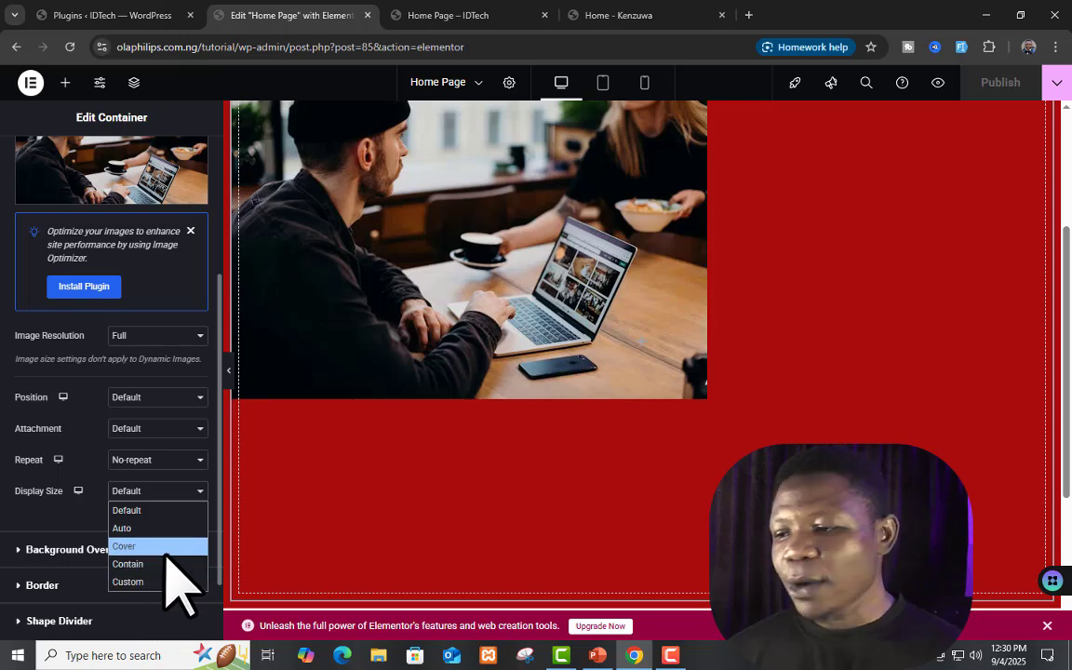
left_click(166, 552)
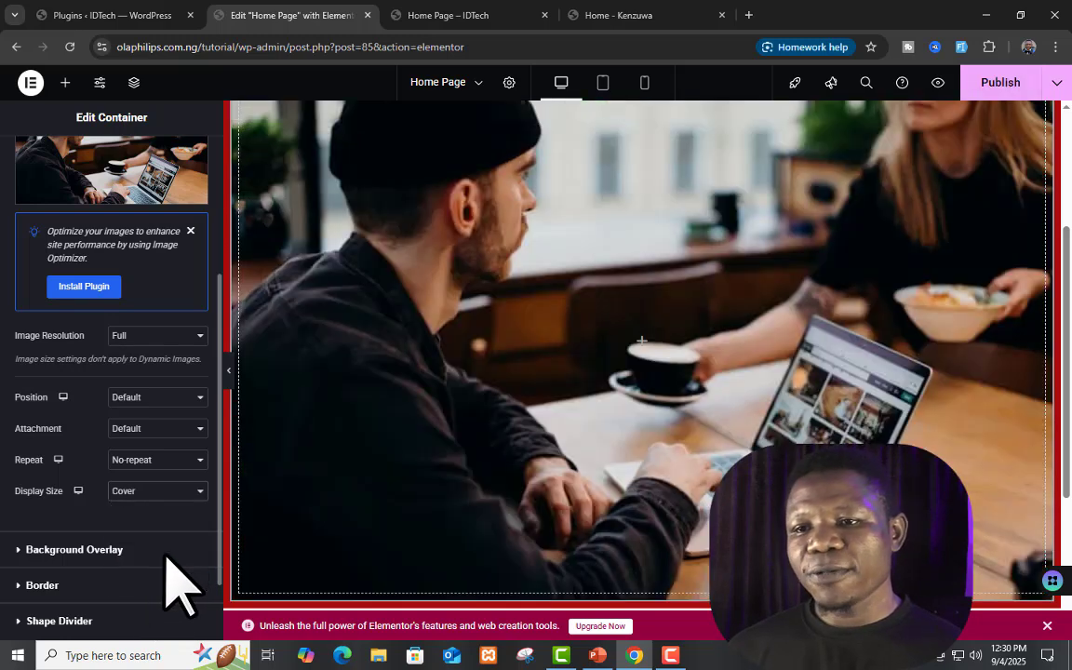
left_click(1031, 90)
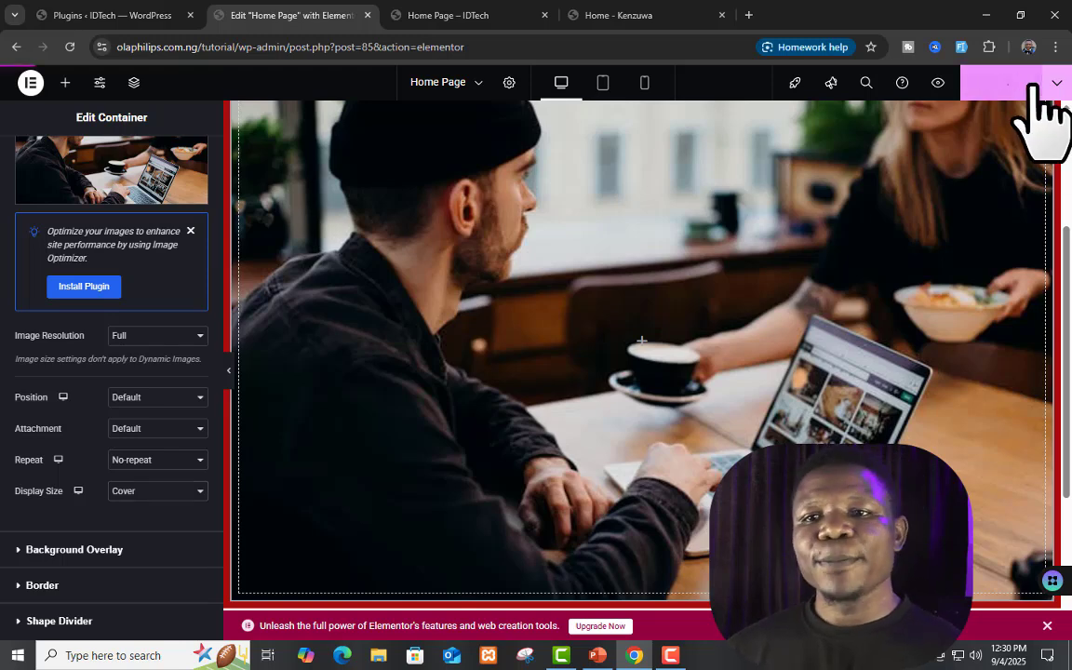
left_click(479, 11)
scroll(730, 335, "down", 5)
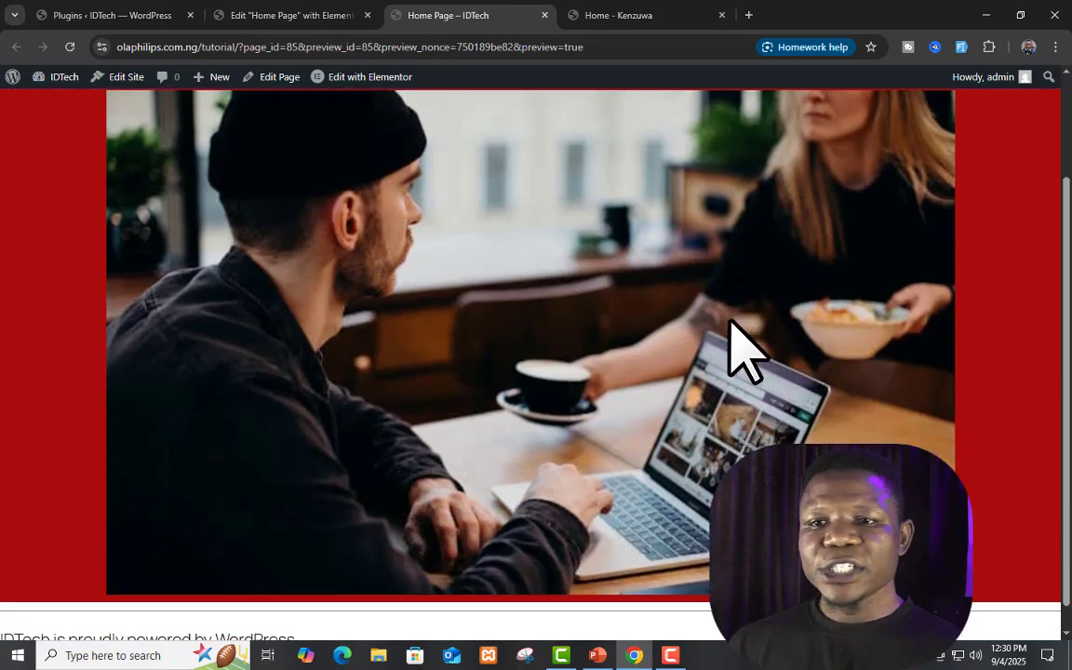
Return to the Elementor editor and delete the black container above the image container
scroll(694, 353, "up", 5)
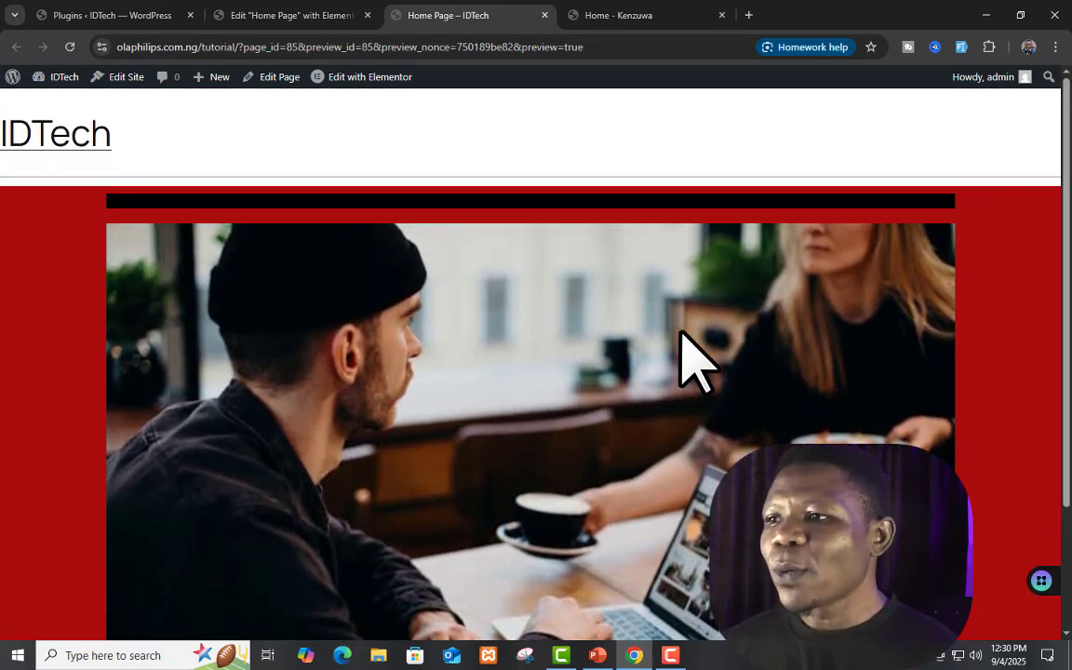
left_click(282, 13)
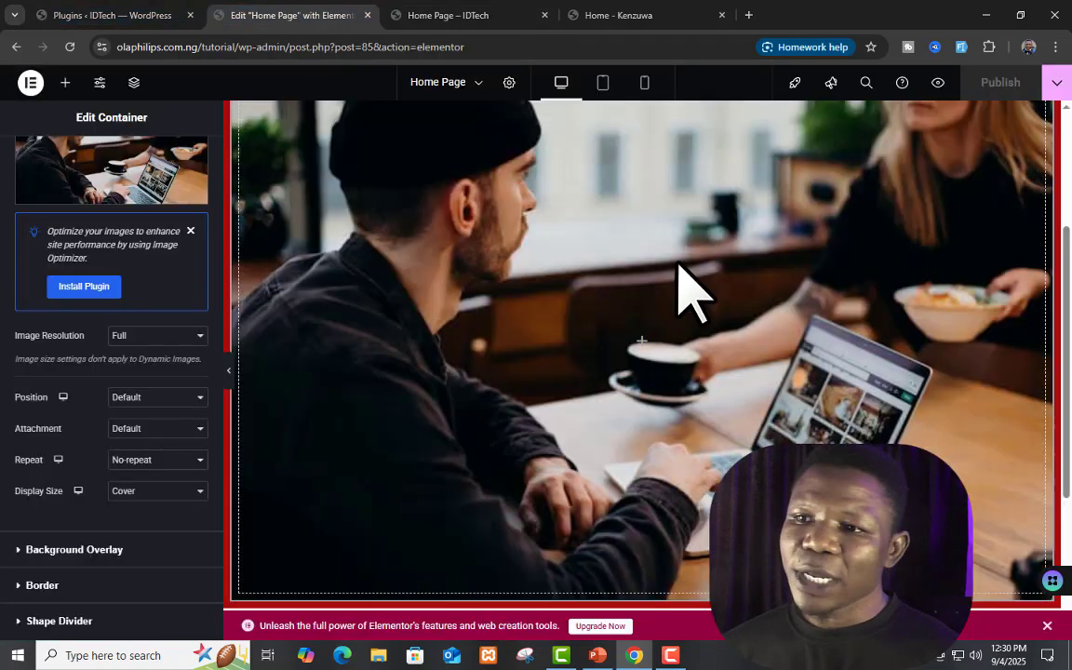
scroll(677, 266, "up", 3)
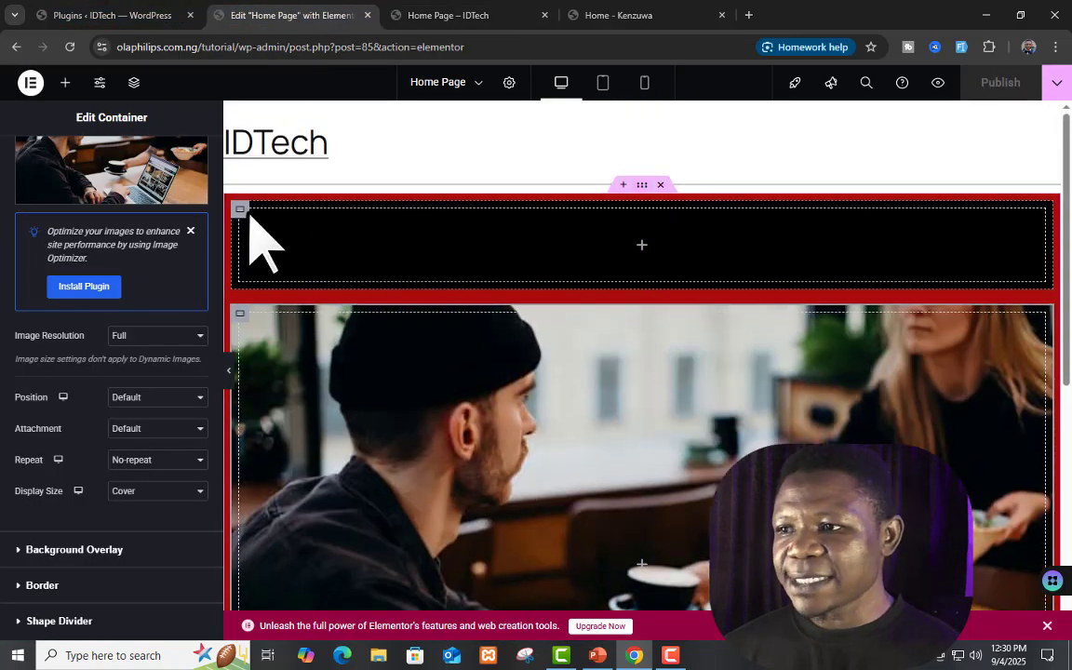
right_click(240, 211)
left_click(306, 603)
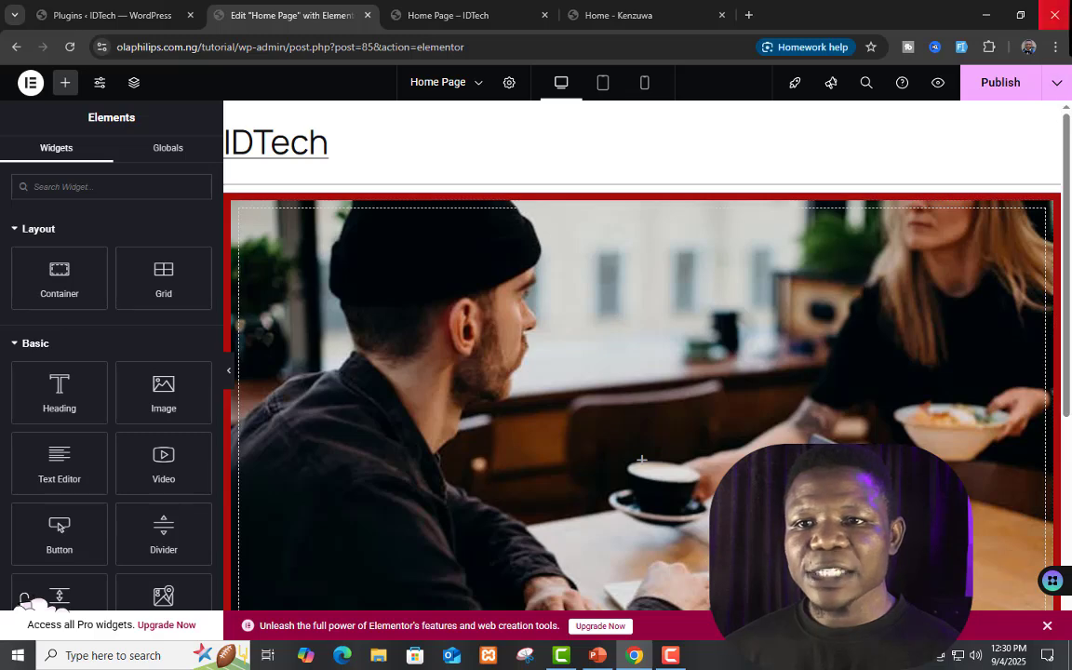
Publish the page and check the layout without the black container in the Home Page preview
left_click(1003, 86)
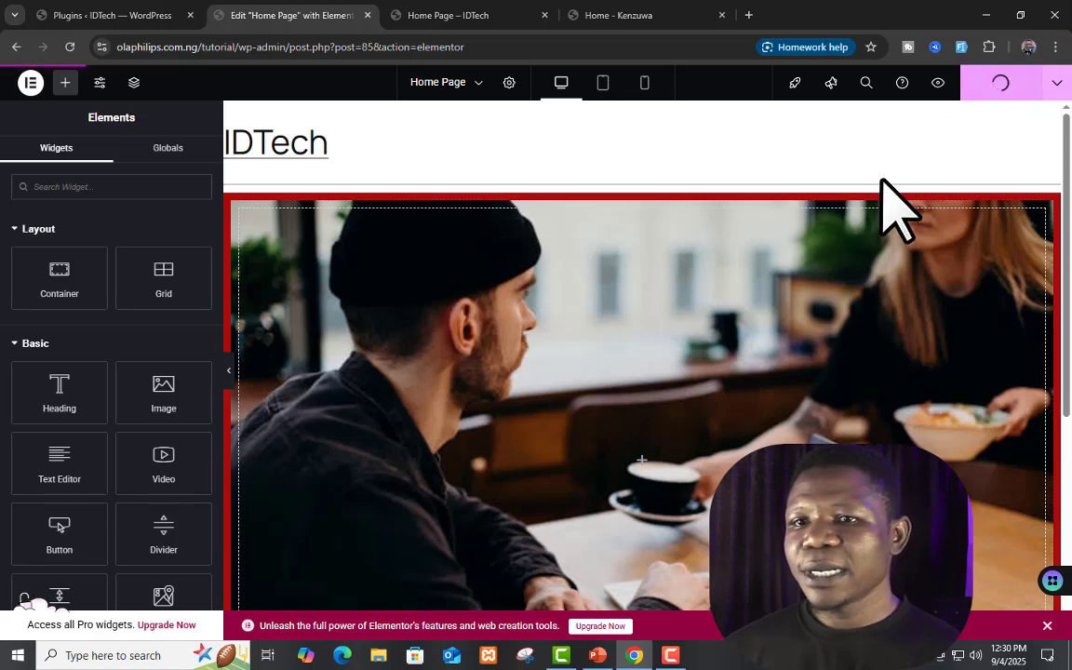
left_click(464, 11)
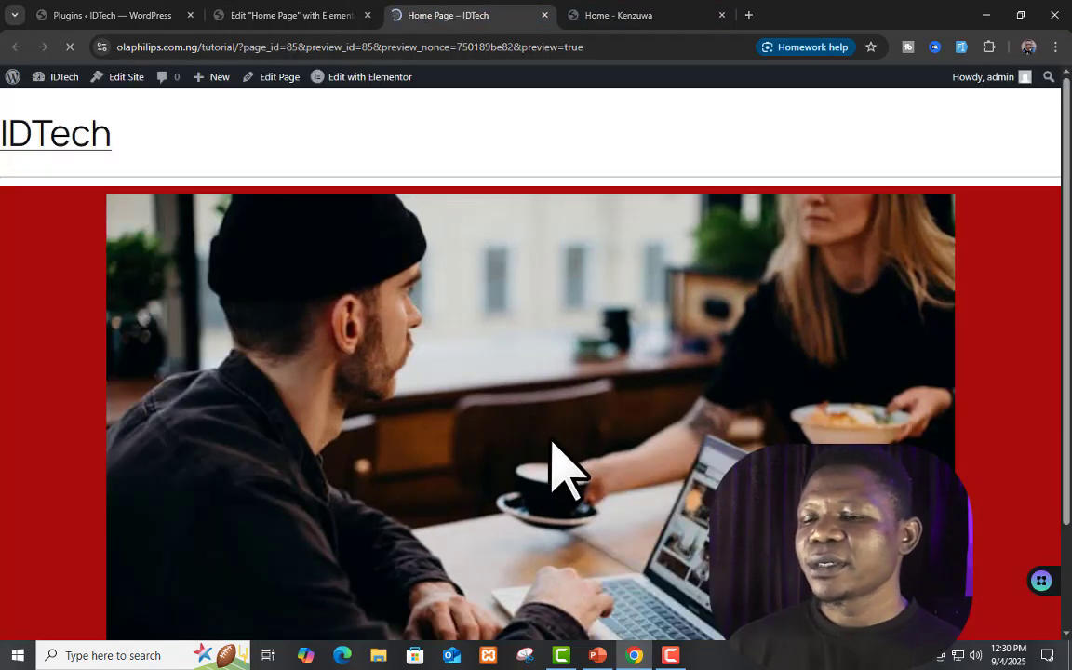
scroll(603, 476, "down", 2)
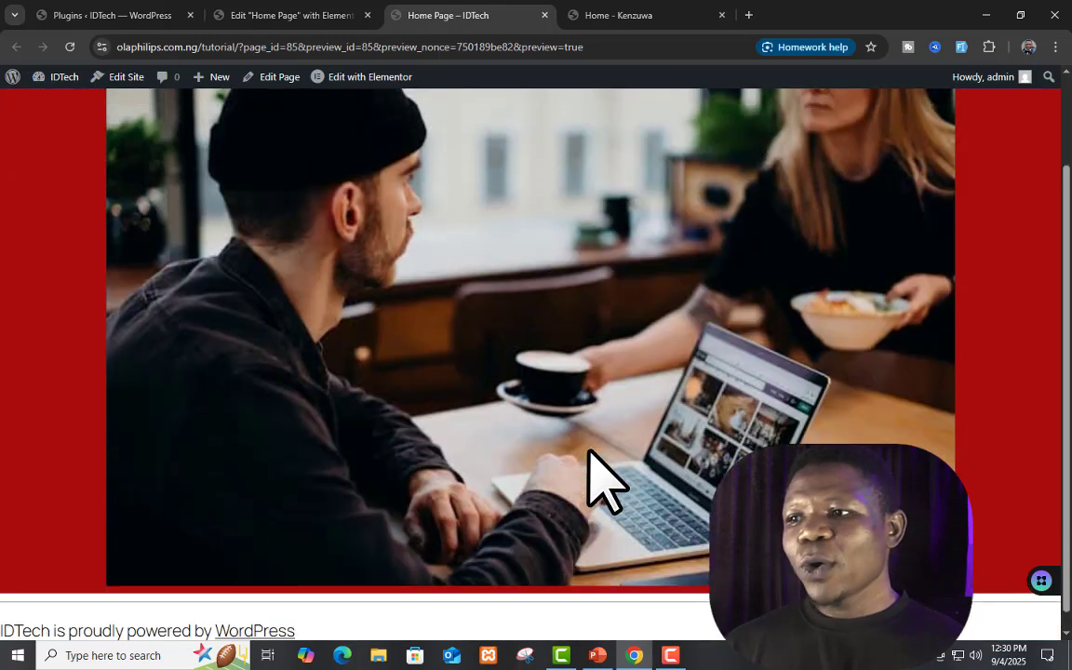
scroll(651, 265, "up", 2)
scroll(650, 472, "down", 2)
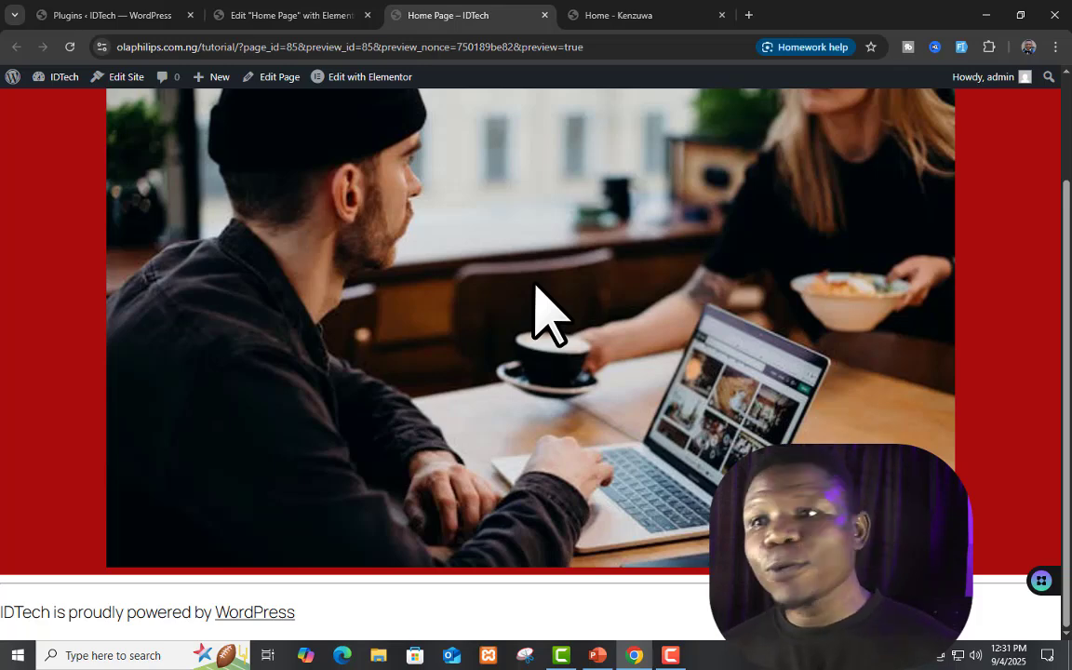
Back in the editor, duplicate the image container inside the red parent container and review the stacked copies
left_click(250, 11)
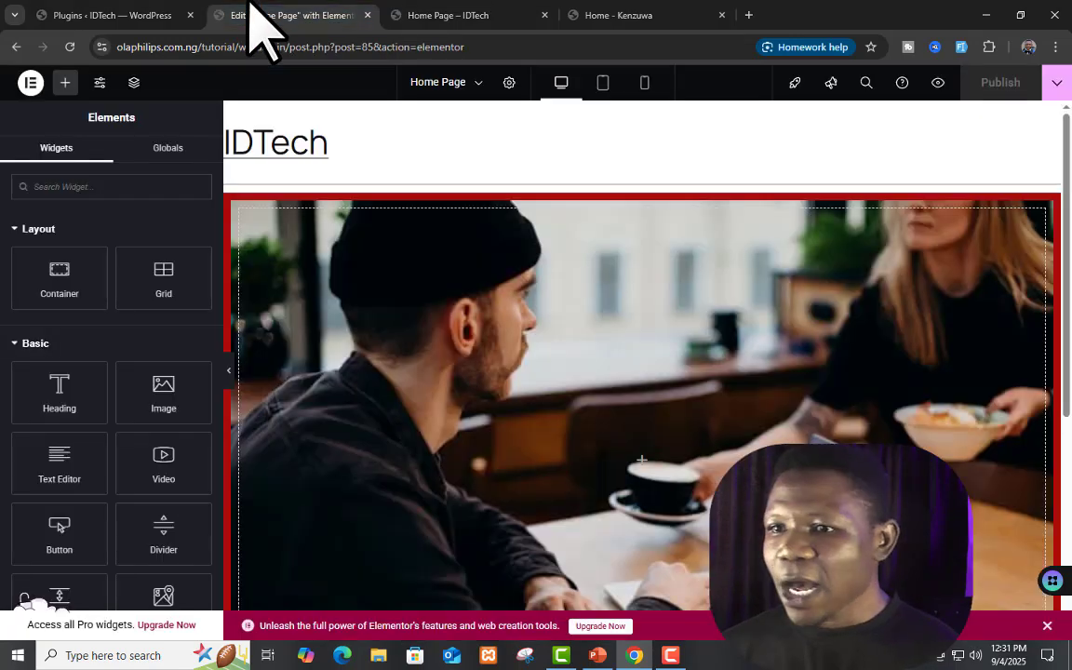
right_click(240, 211)
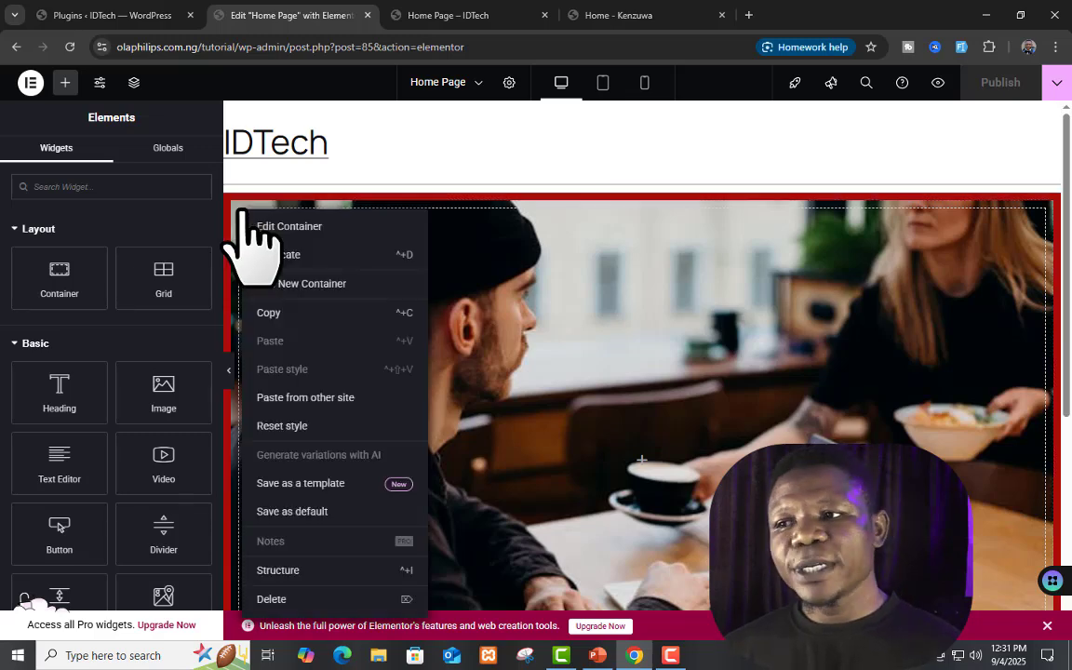
left_click(320, 256)
scroll(695, 407, "down", 7)
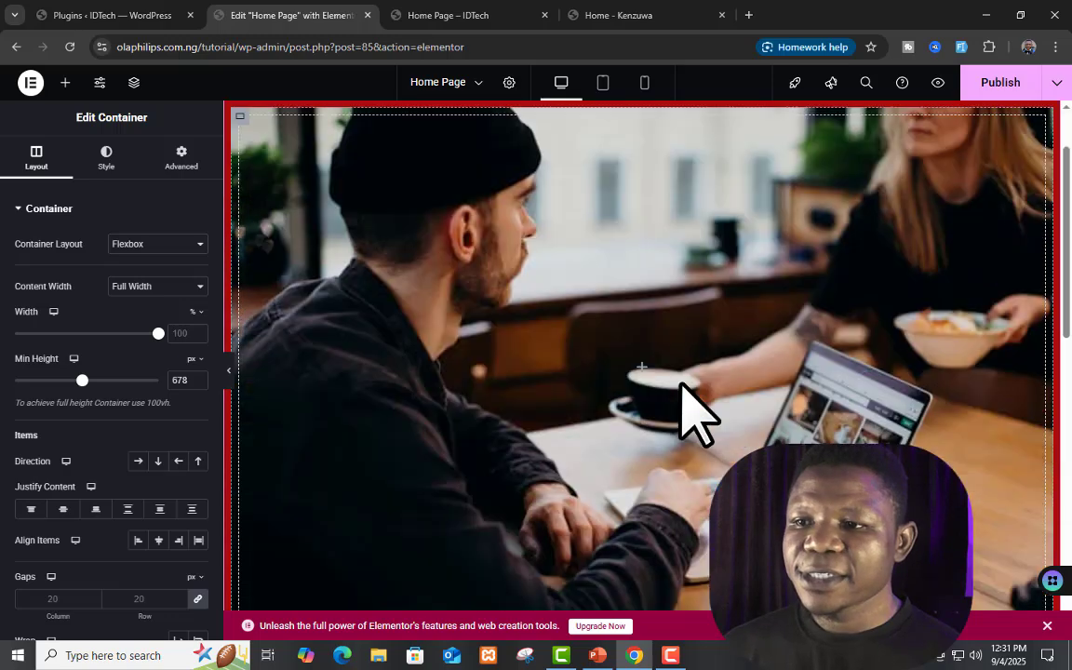
scroll(642, 372, "down", 3)
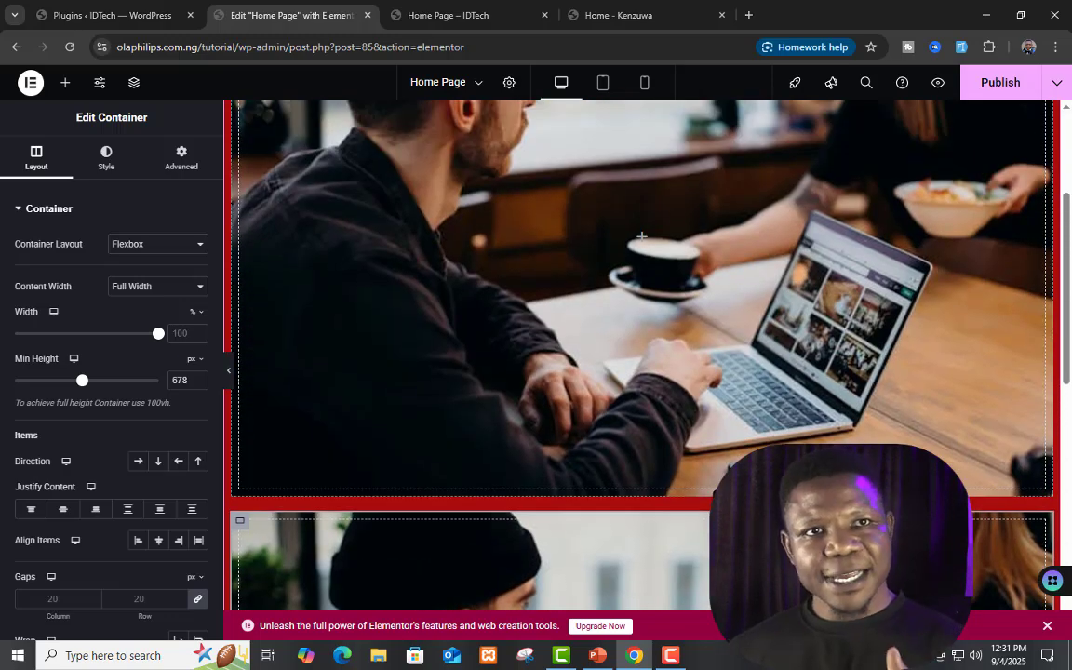
scroll(698, 514, "up", 10)
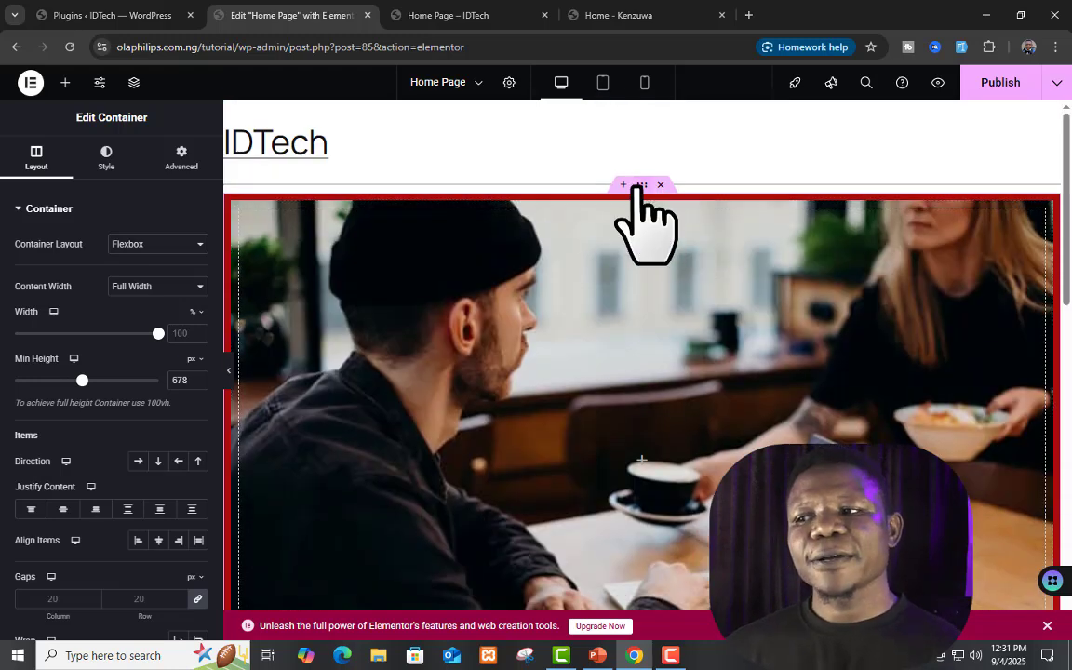
Set the red parent container's items direction to Row - horizontal to place the two image containers side by side
left_click(641, 185)
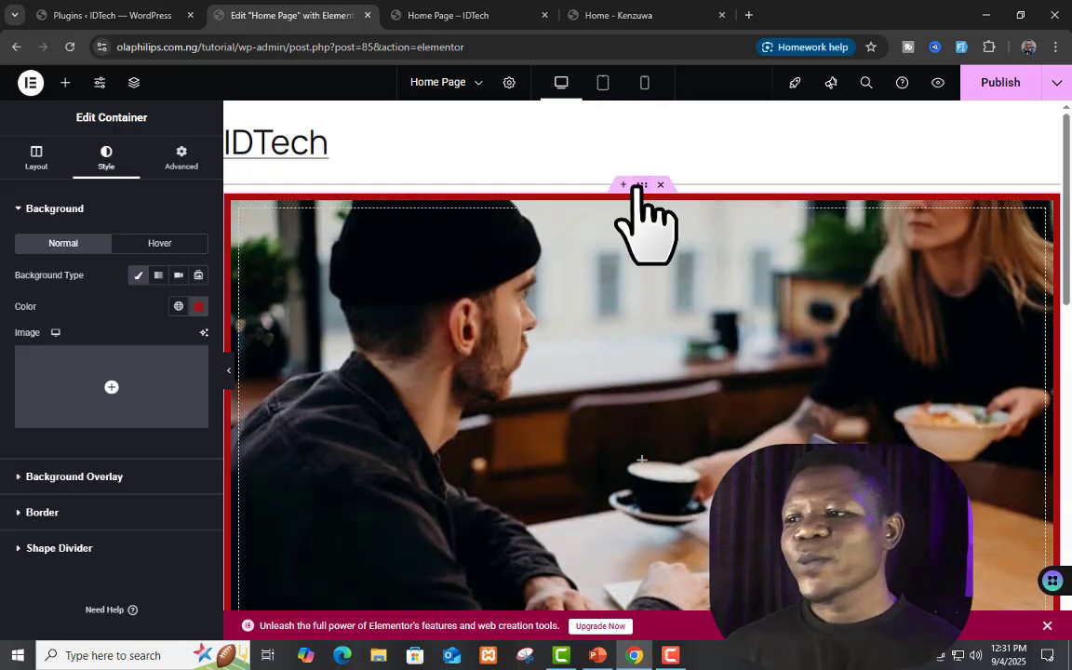
left_click(37, 157)
scroll(117, 456, "down", 1)
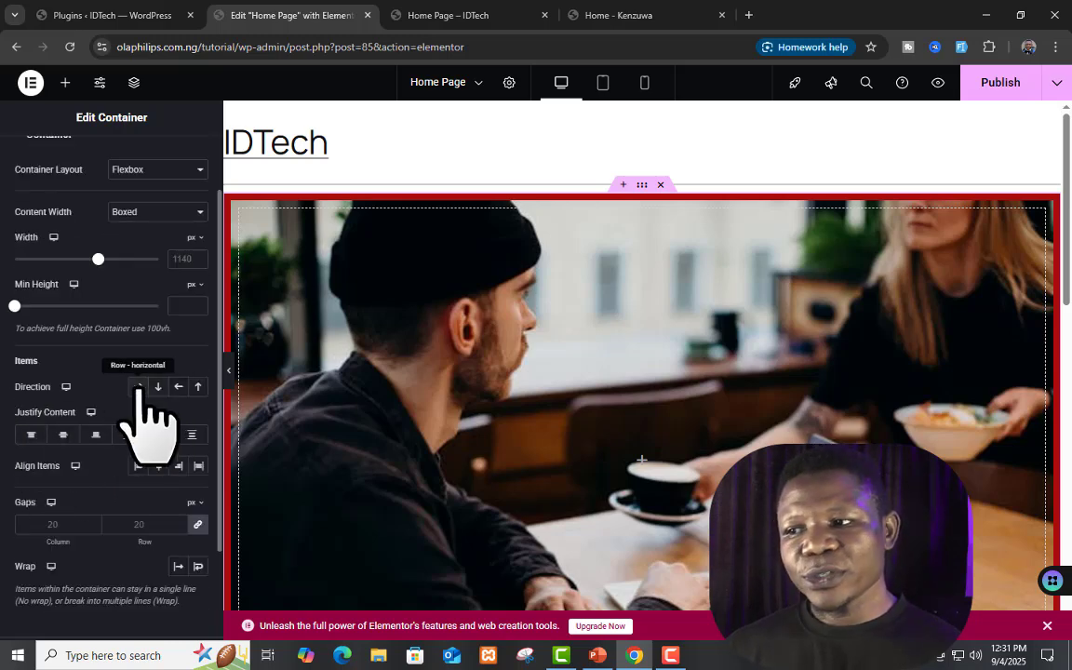
left_click(138, 387)
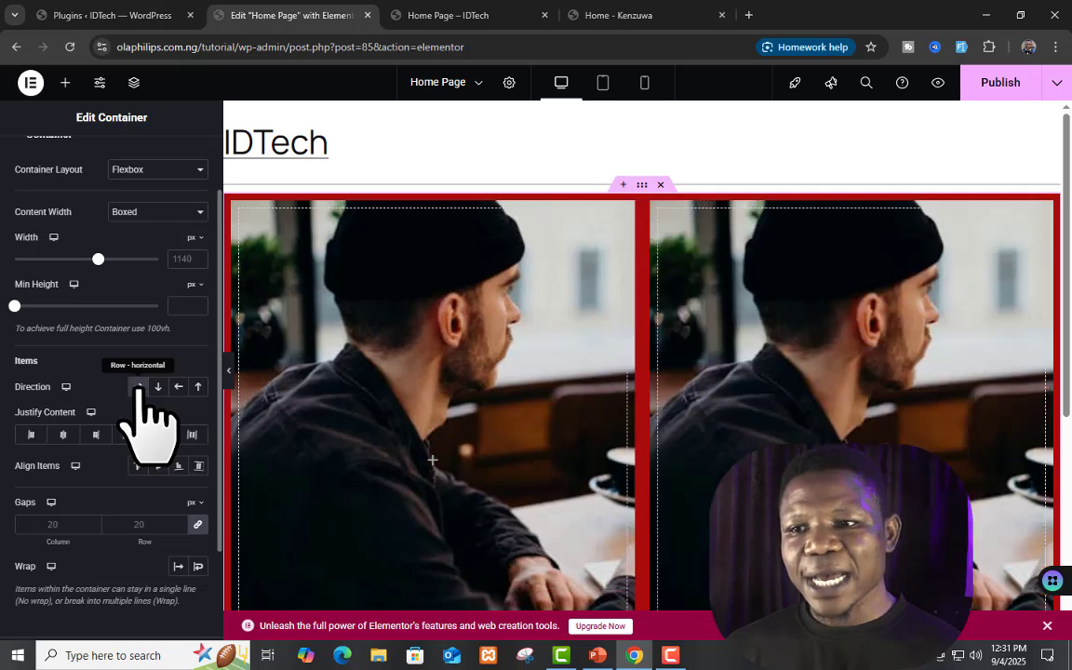
scroll(694, 472, "down", 2)
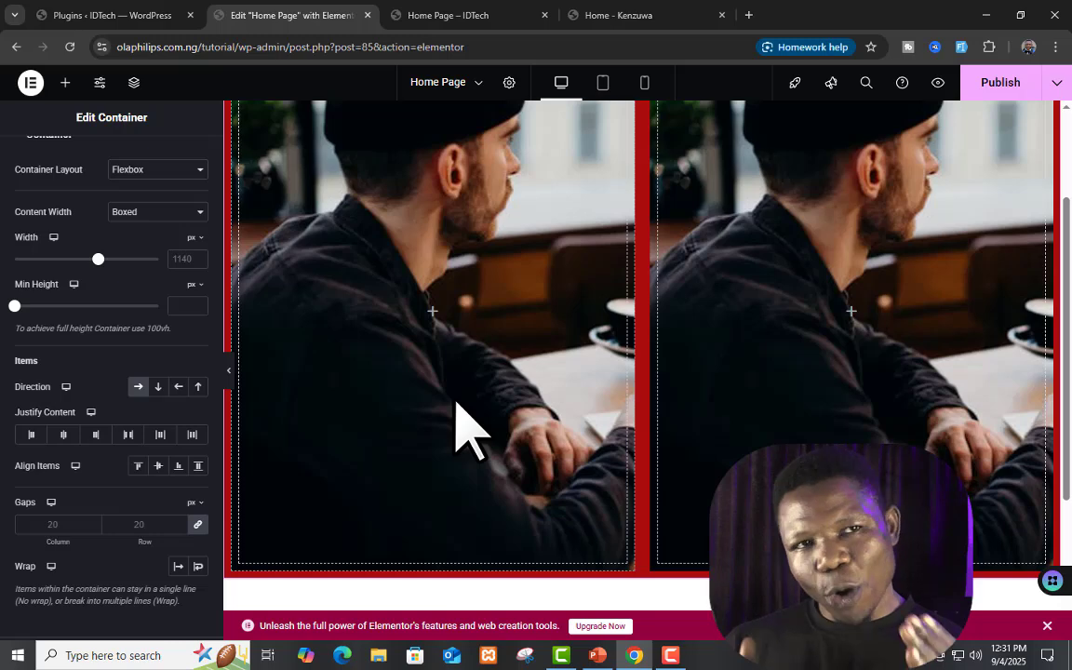
Publish the page and check the side-by-side image containers in the Home Page preview
left_click(994, 82)
left_click(446, 15)
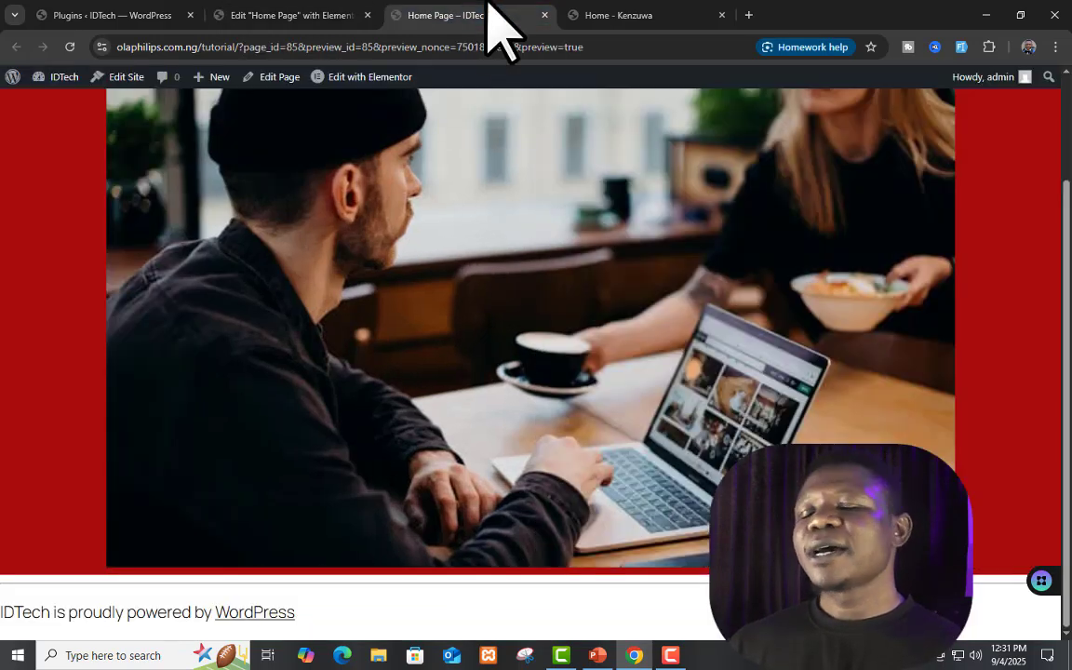
scroll(445, 240, "up", 2)
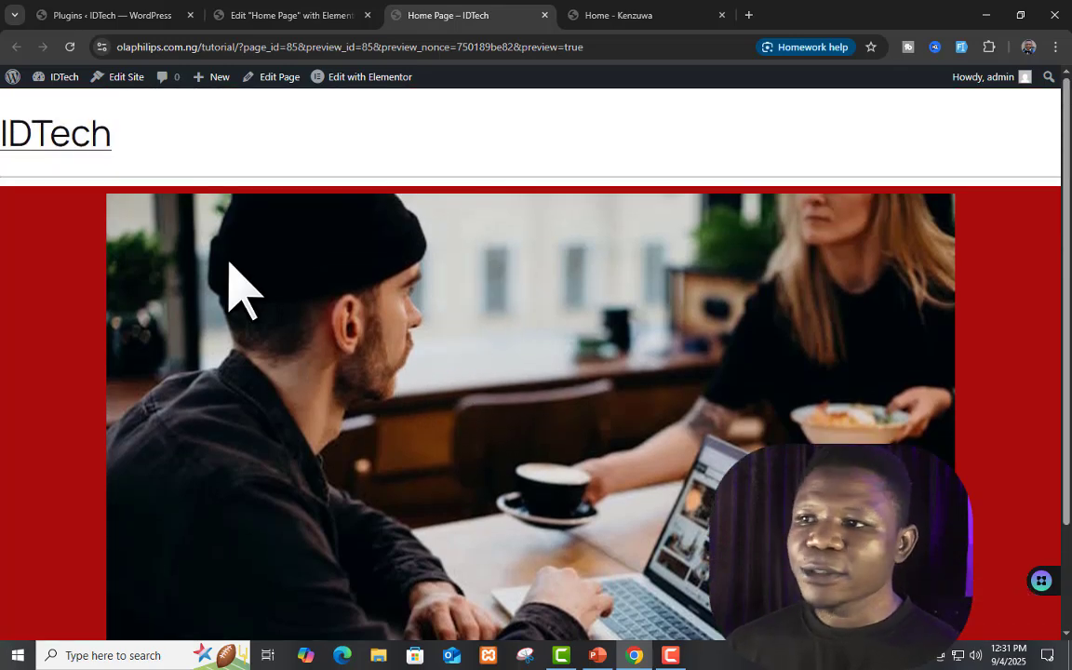
left_click(296, 15)
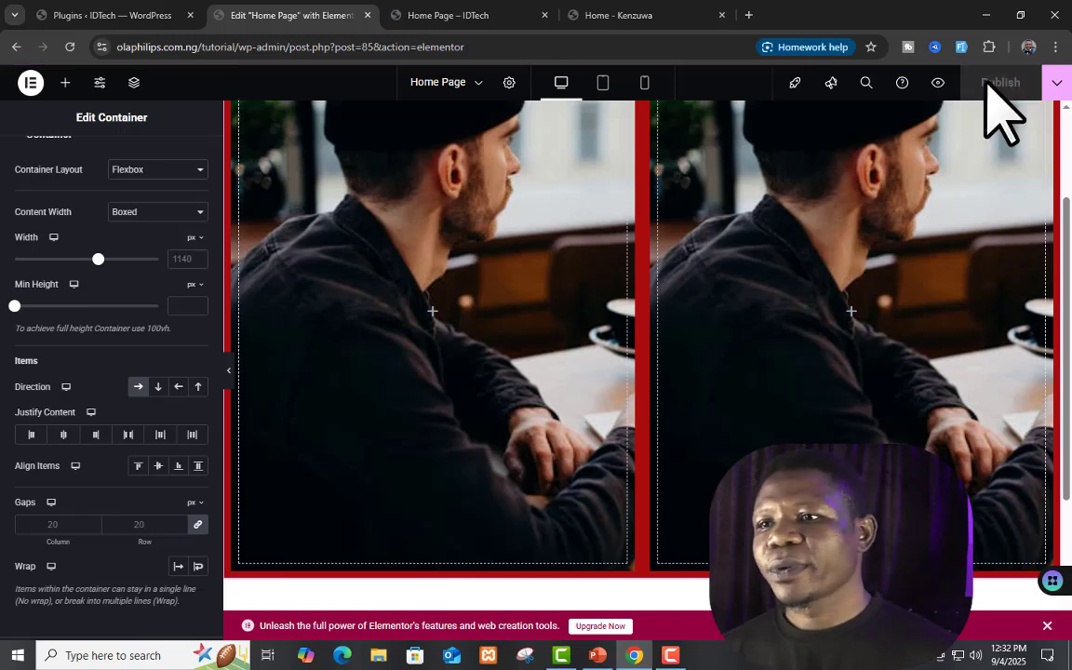
left_click(519, 15)
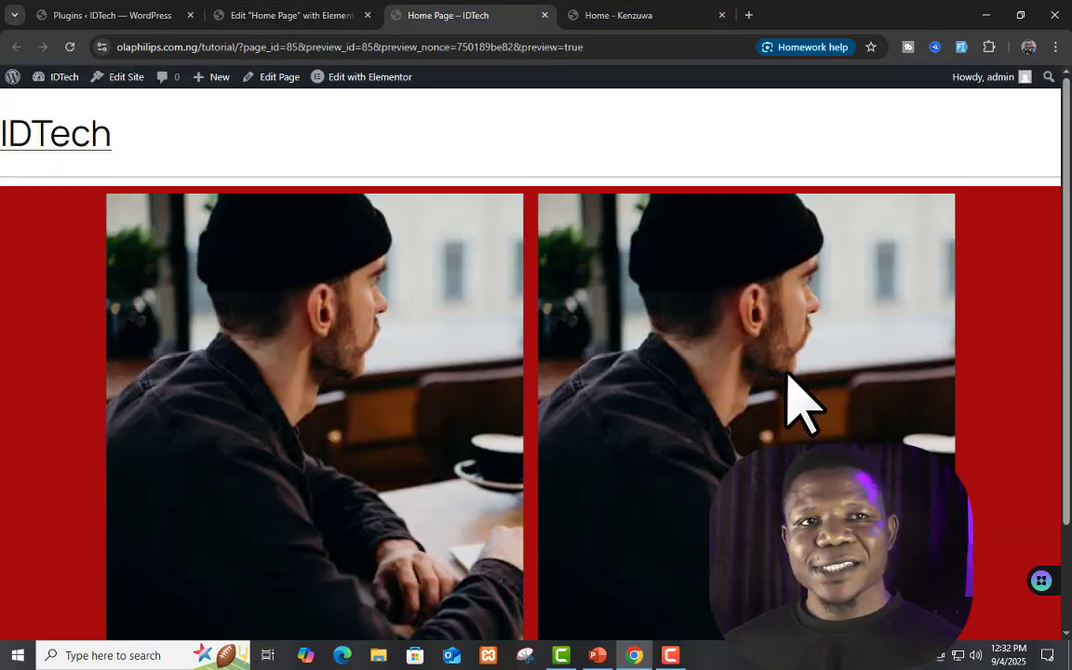
scroll(788, 374, "down", 2)
scroll(735, 372, "up", 2)
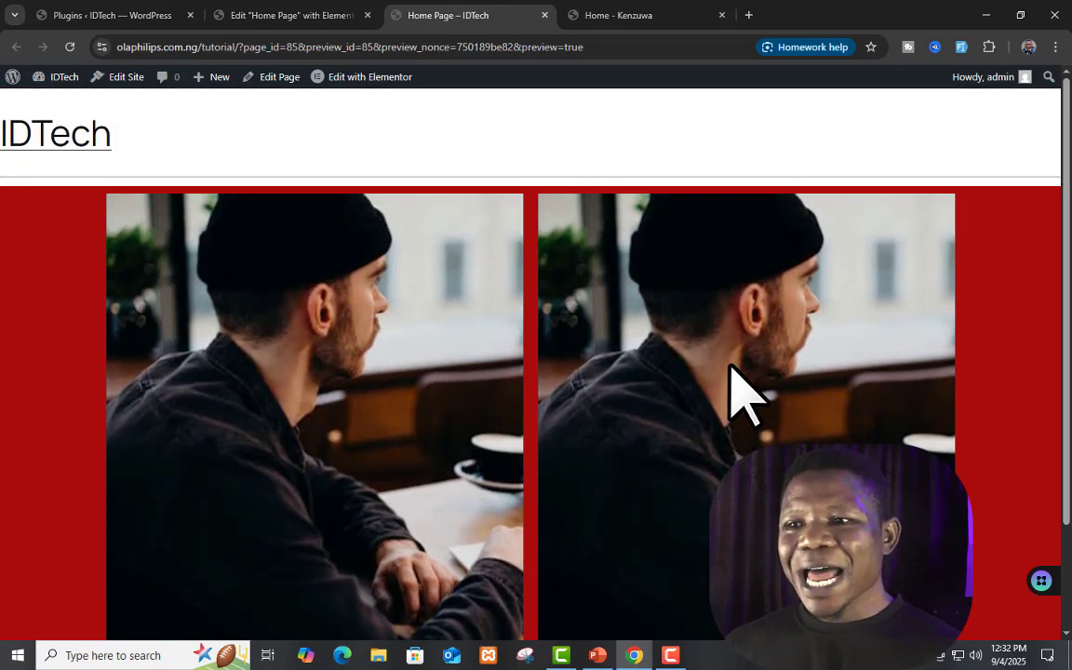
scroll(732, 368, "down", 1)
scroll(744, 391, "down", 1)
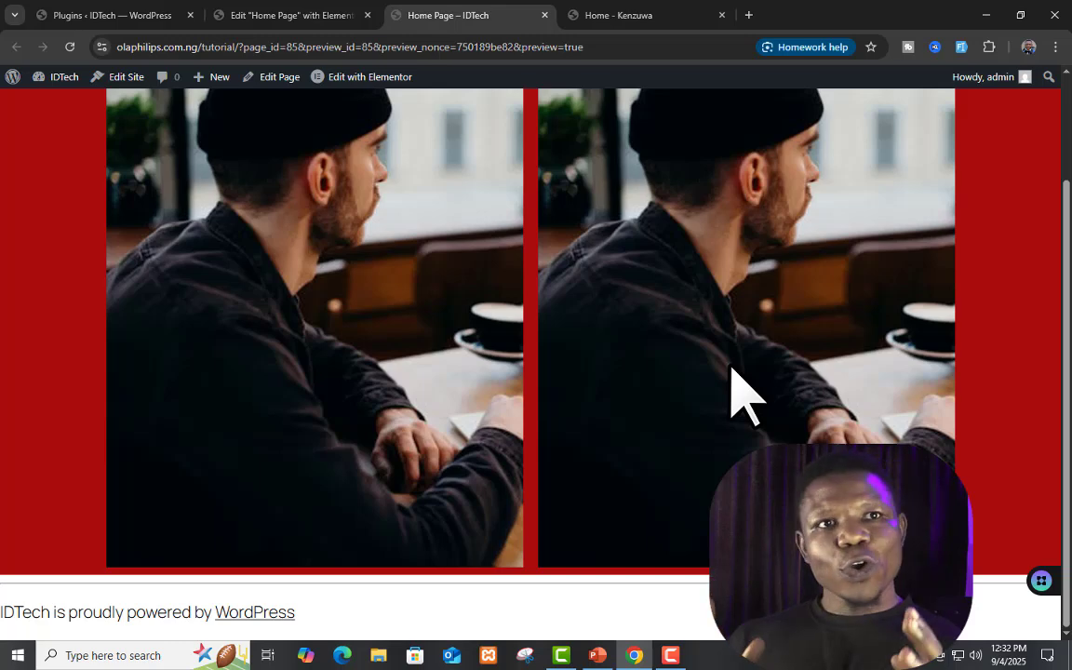
Back in the editor, add a new single-column Flexbox container below the red parent container
key("ctrl+shift+Tab")
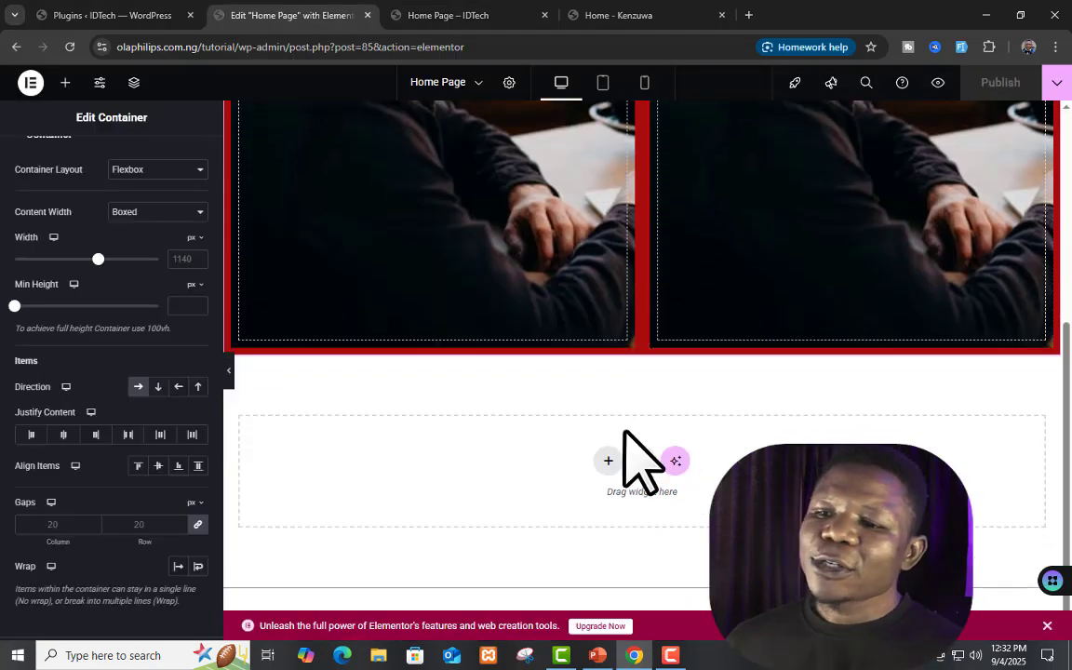
left_click(608, 463)
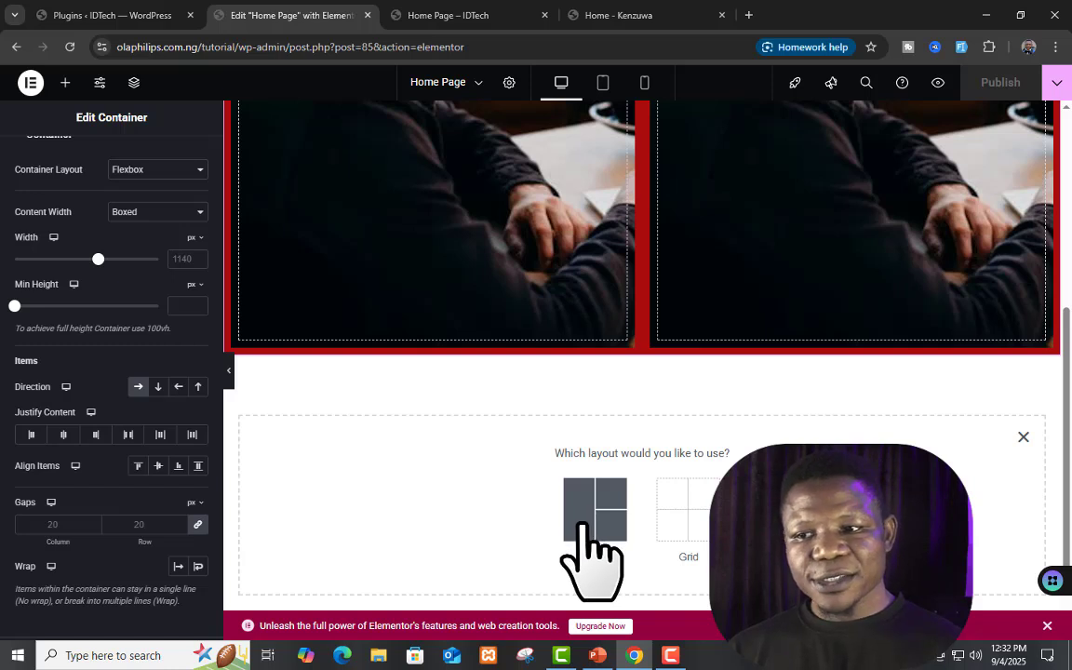
left_click(582, 526)
left_click(439, 493)
scroll(629, 430, "up", 1)
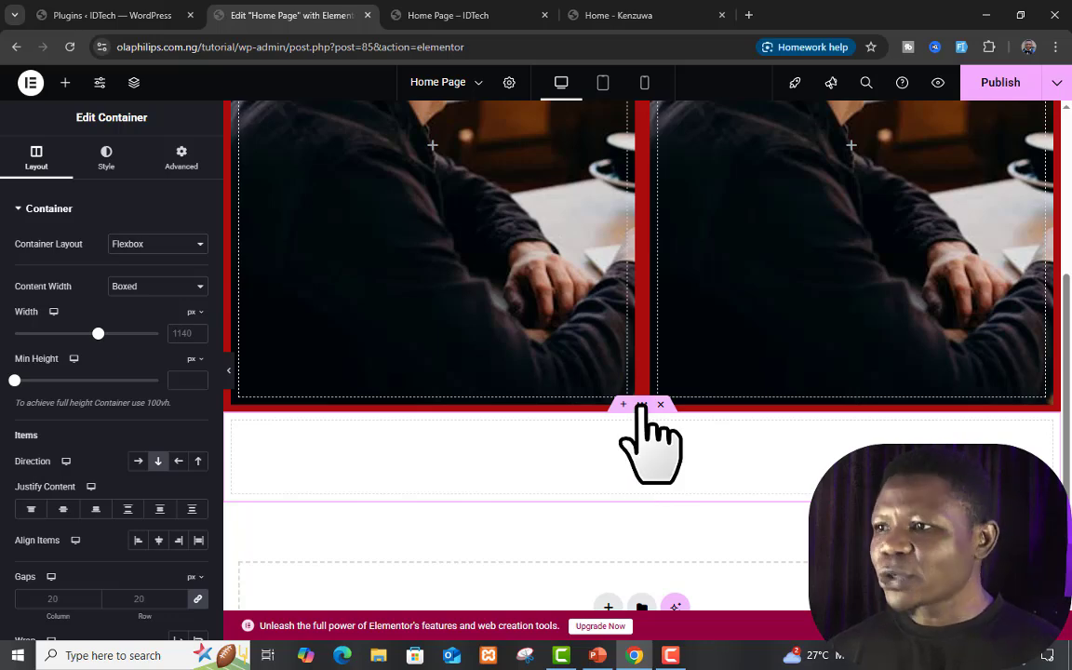
Set the new container's content width to Full Width and its minimum height to 100 vh
scroll(75, 363, "down", 2)
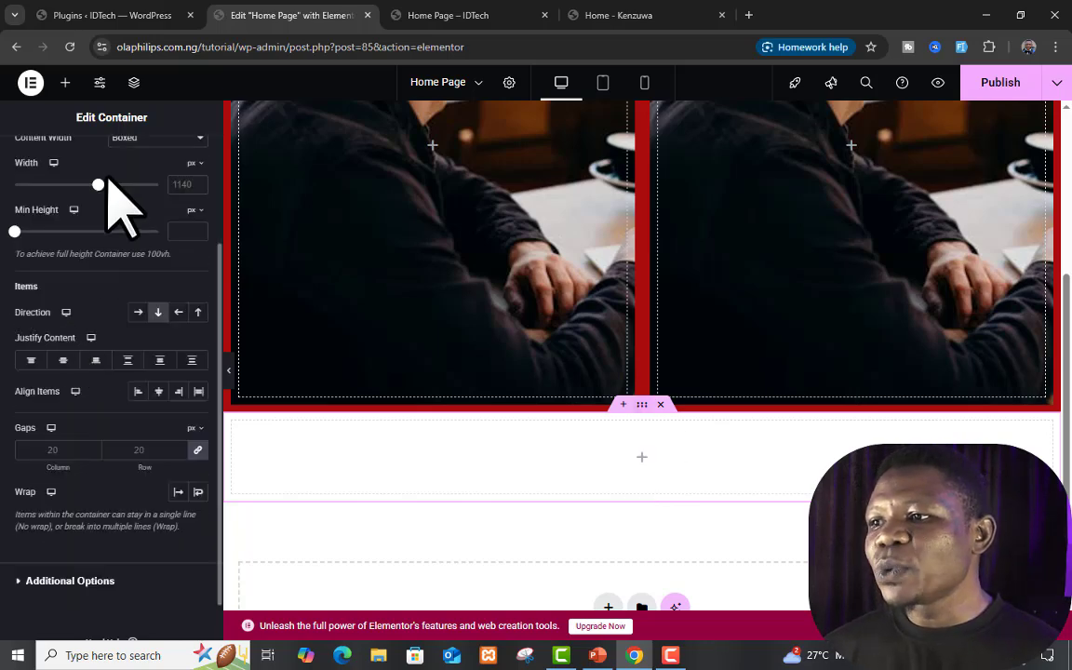
scroll(107, 182, "up", 2)
left_click(177, 288)
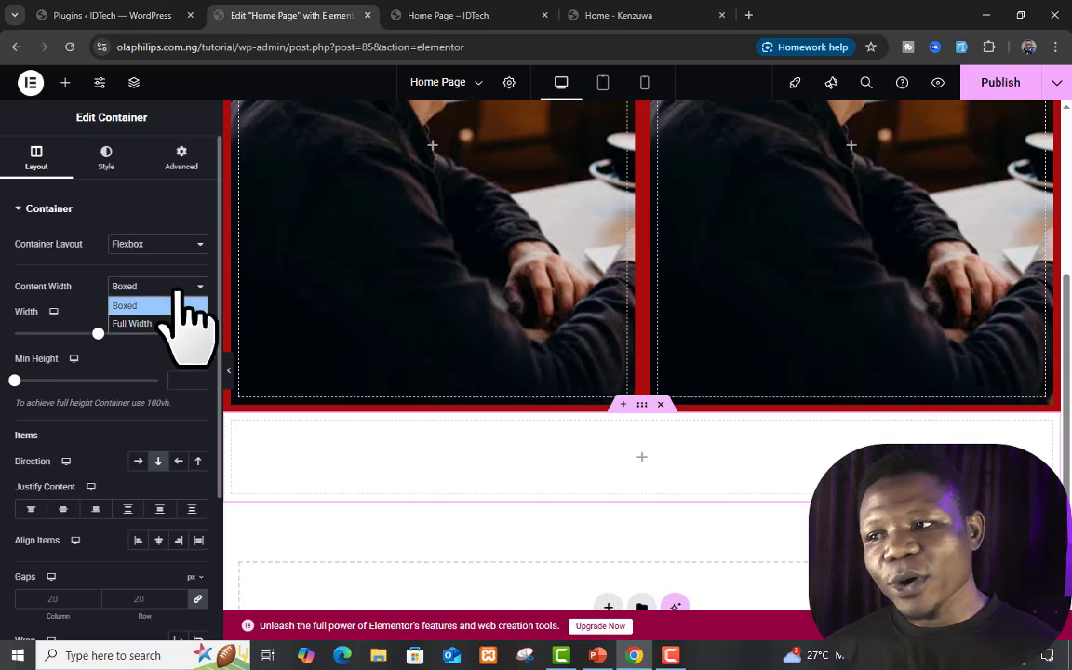
left_click(147, 323)
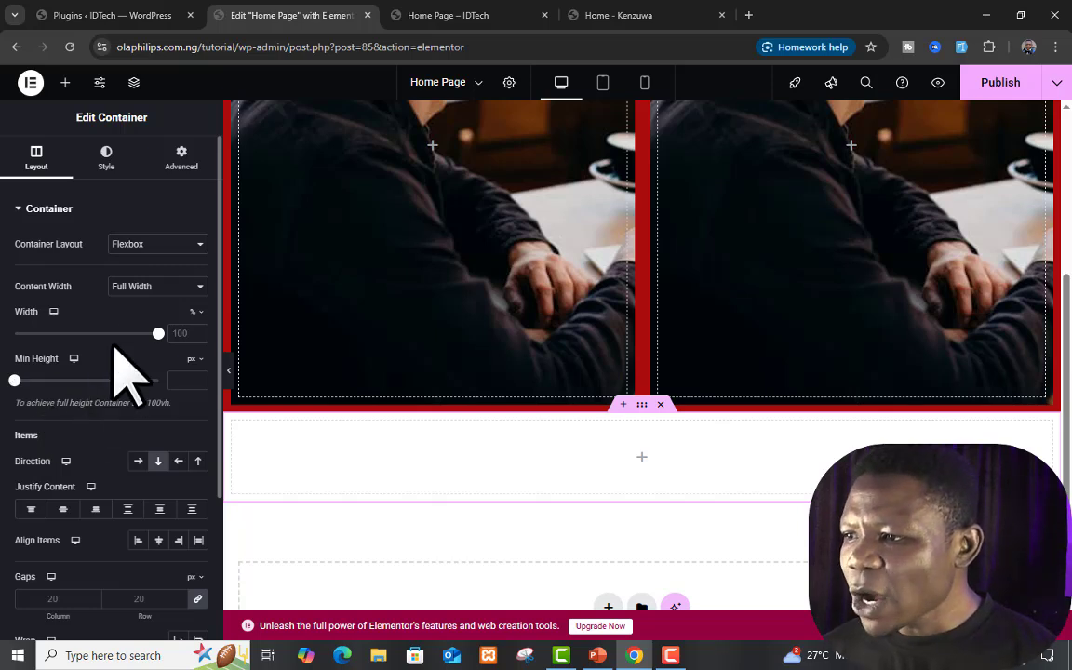
mouse_move(200, 400)
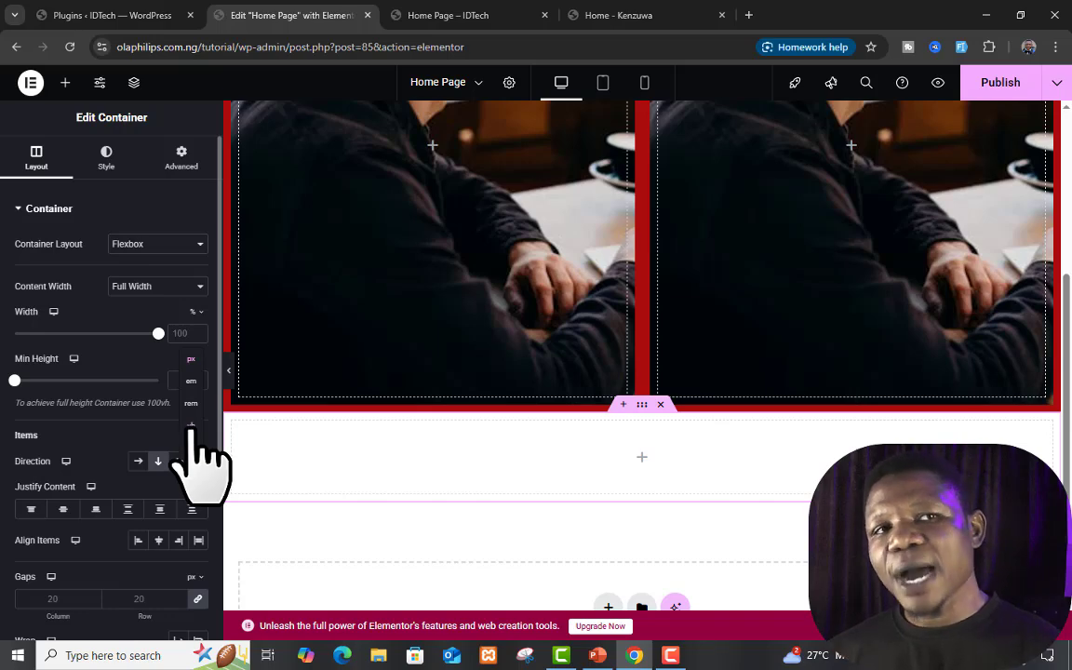
left_click(191, 425)
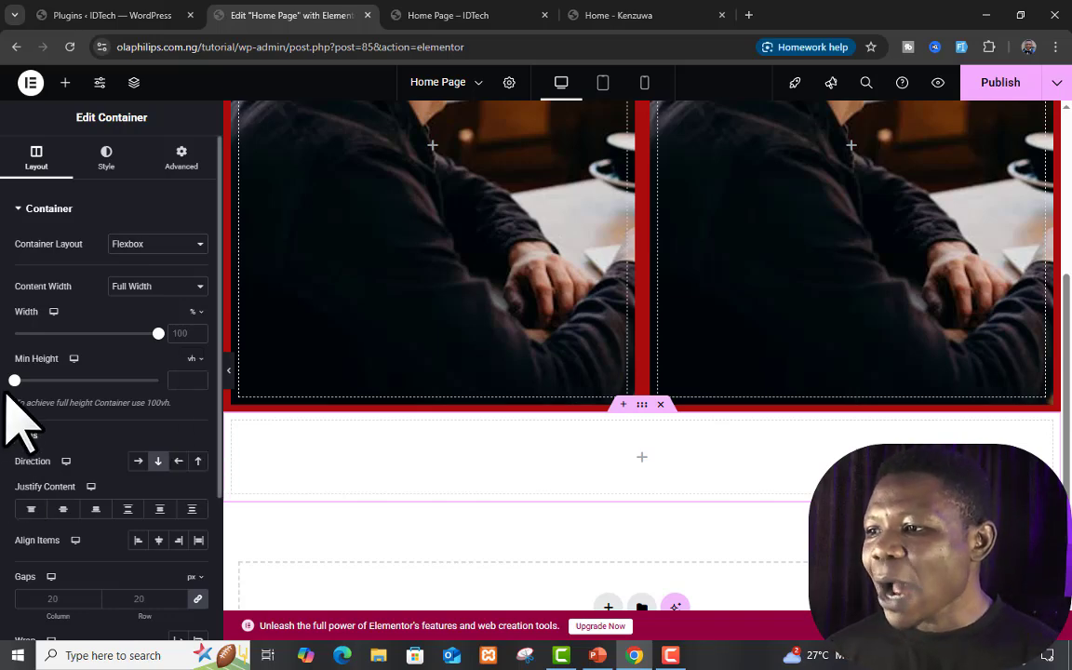
left_click_drag(108, 375, 215, 381)
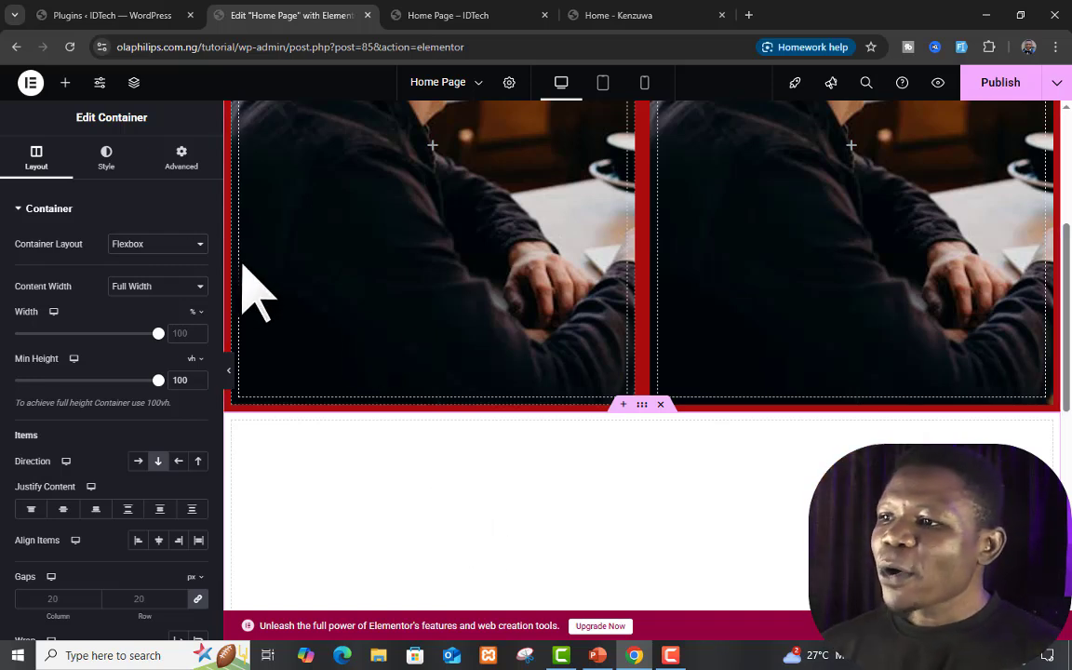
Give the new full-height container a Classic background in dark blue, #1B22A7
left_click(106, 163)
left_click(137, 275)
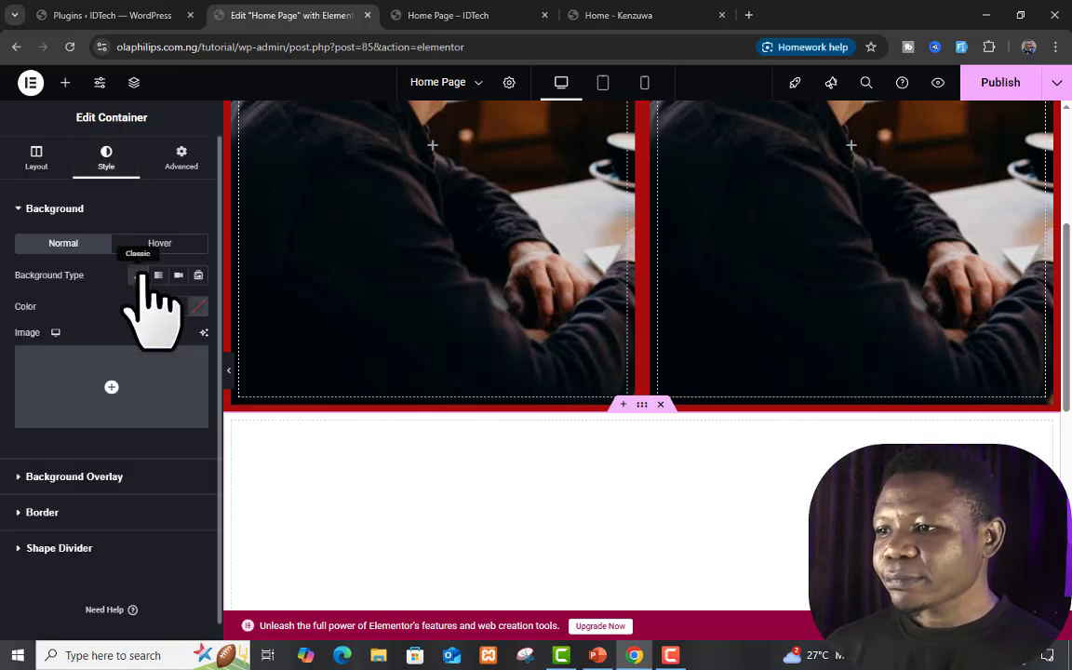
left_click(198, 306)
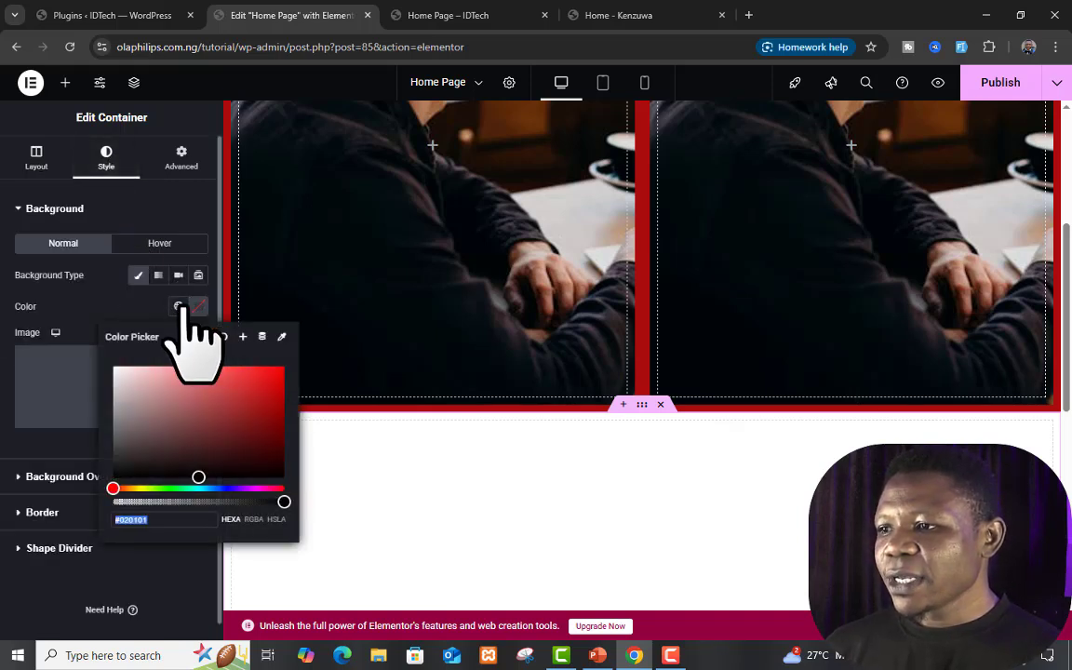
left_click(231, 488)
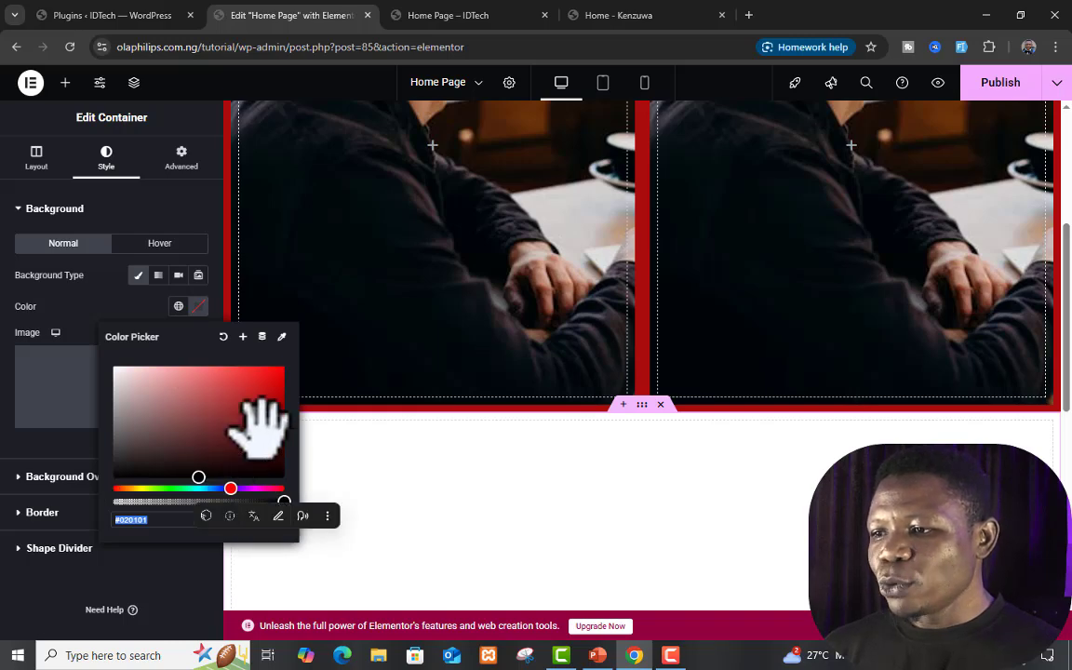
left_click(227, 488)
left_click(256, 405)
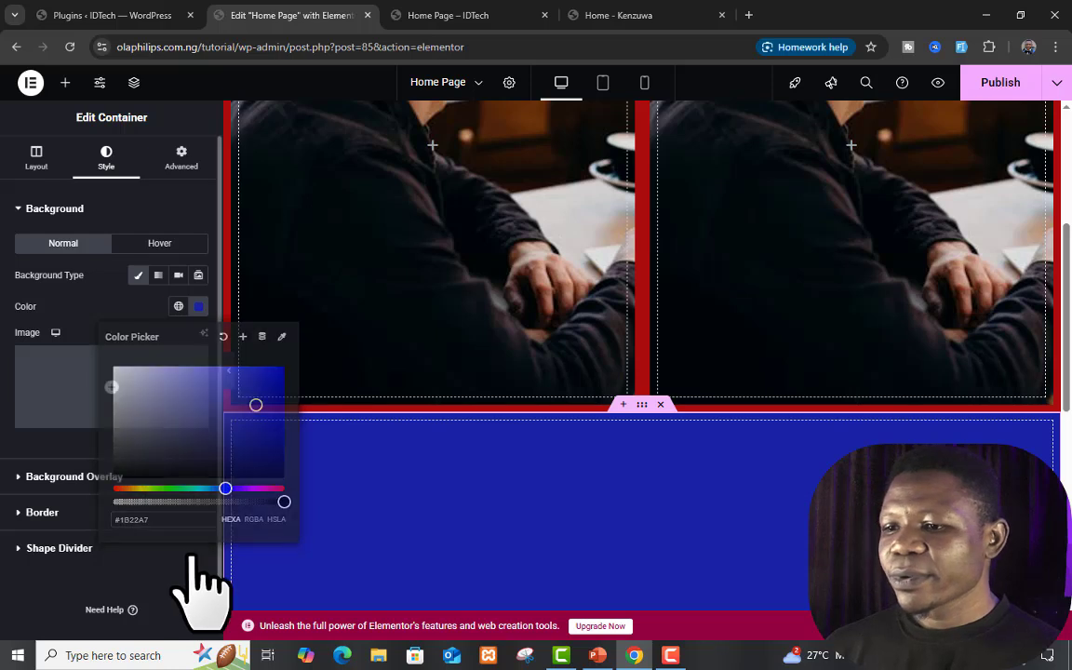
left_click(191, 551)
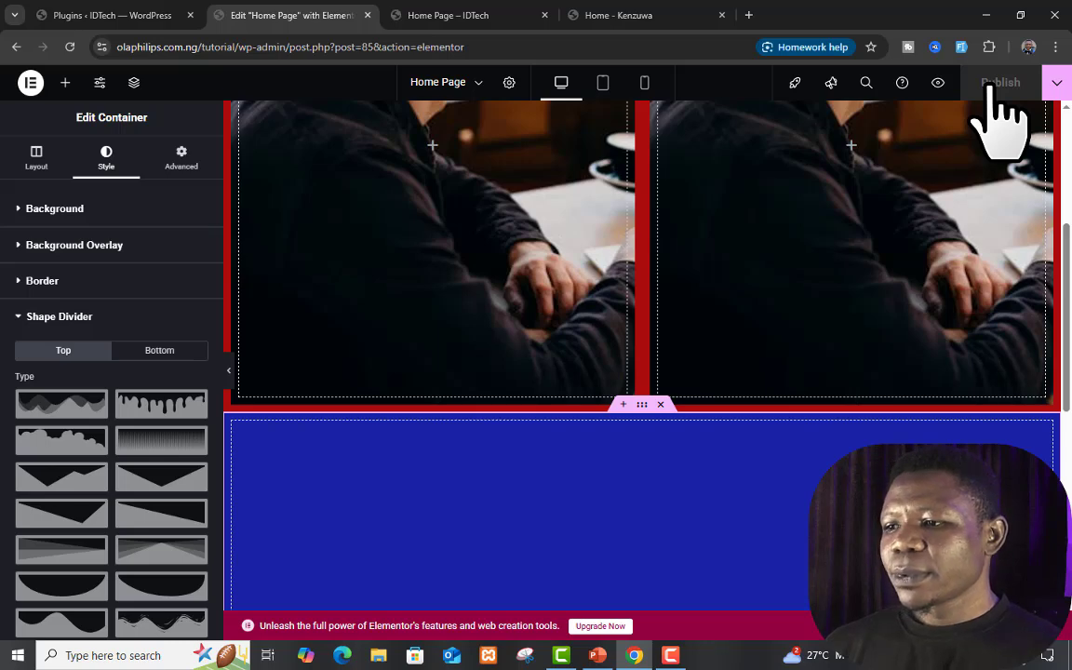
Publish the page and check the full-width blue container below the red section in the Home Page preview
left_click(477, 13)
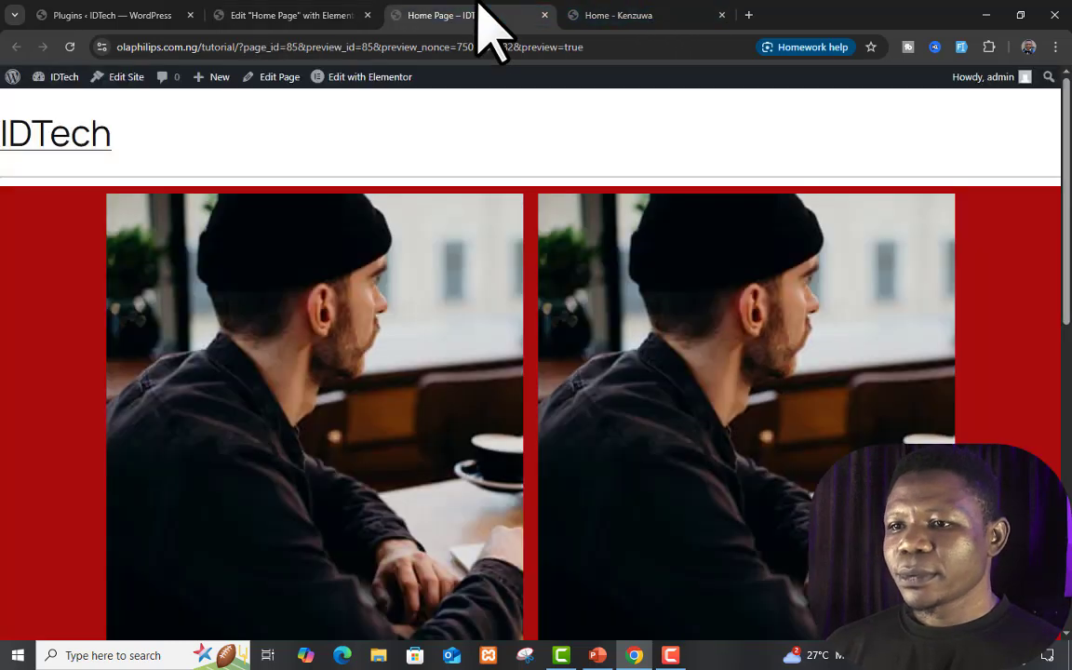
scroll(713, 299, "down", 10)
scroll(711, 293, "up", 4)
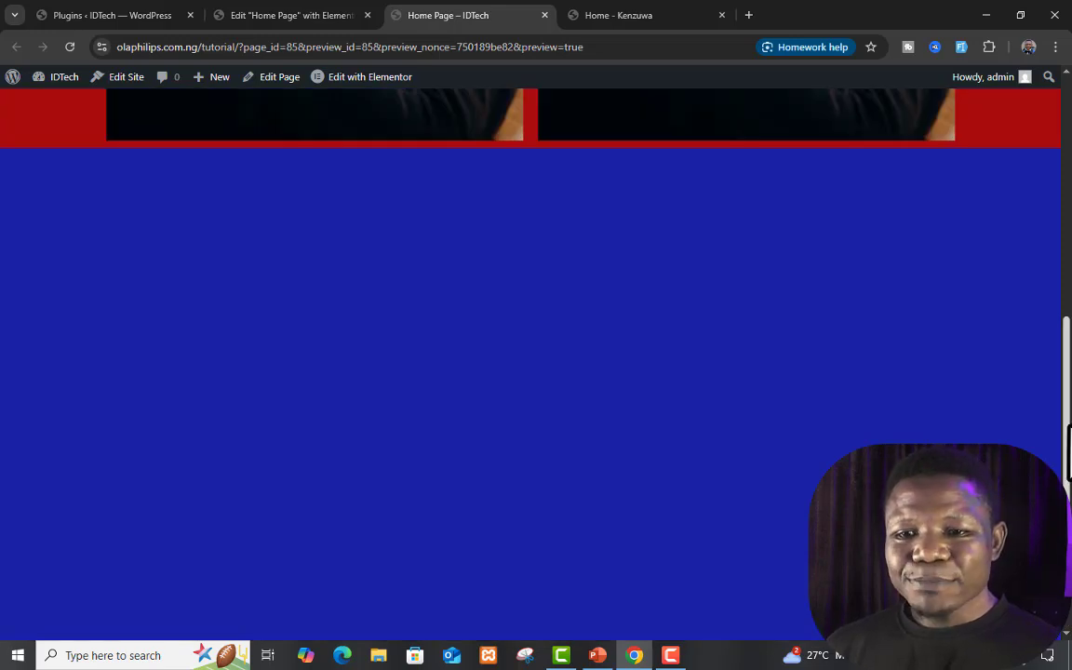
scroll(1068, 456, "down", 2)
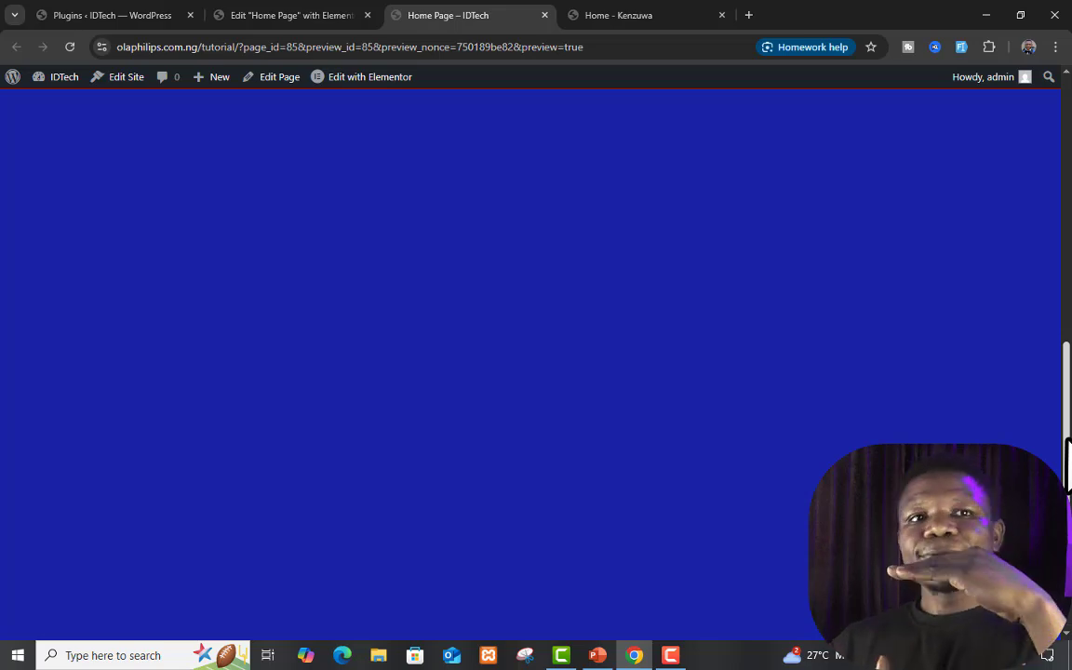
scroll(1068, 456, "up", 2)
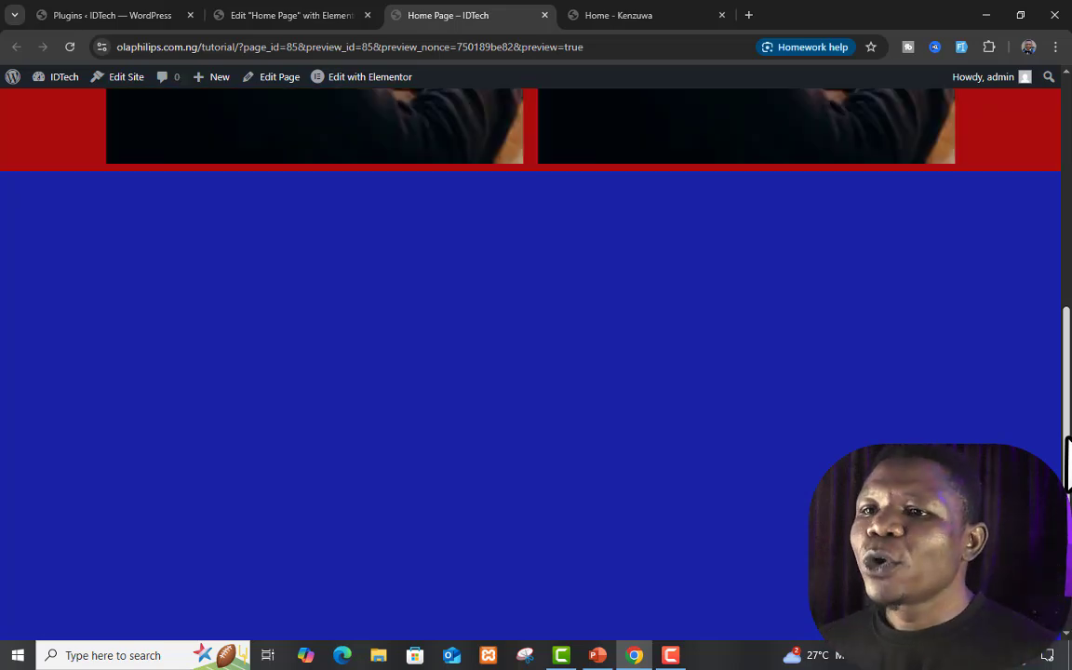
Back in the editor, delete the red Main Container together with its two image containers
left_click(288, 14)
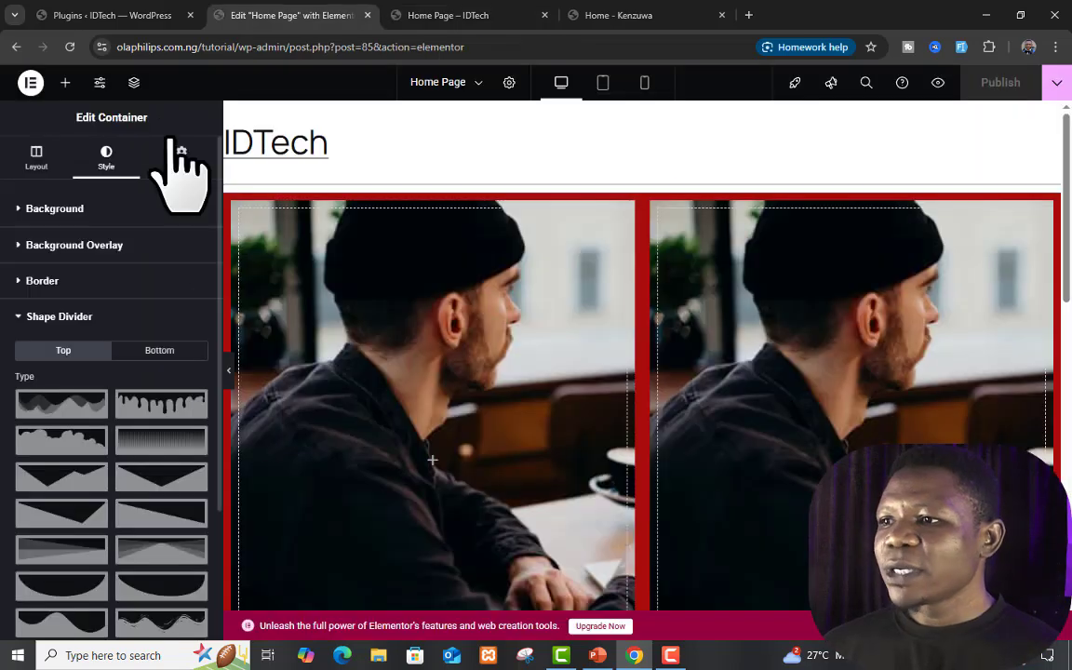
left_click(133, 83)
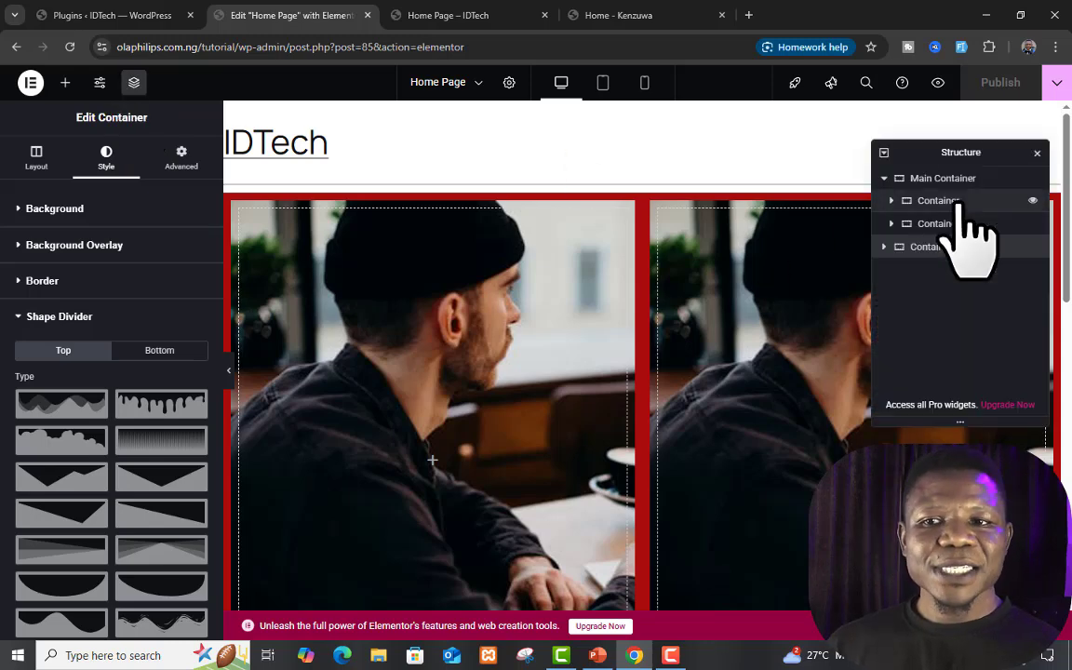
left_click(895, 201)
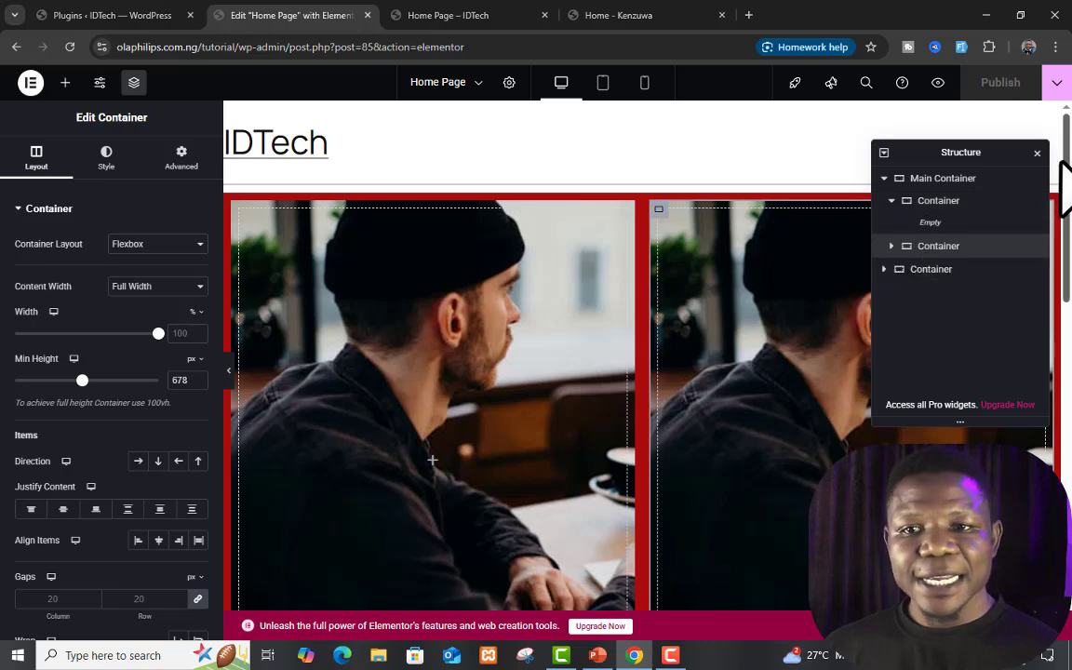
left_click(1040, 153)
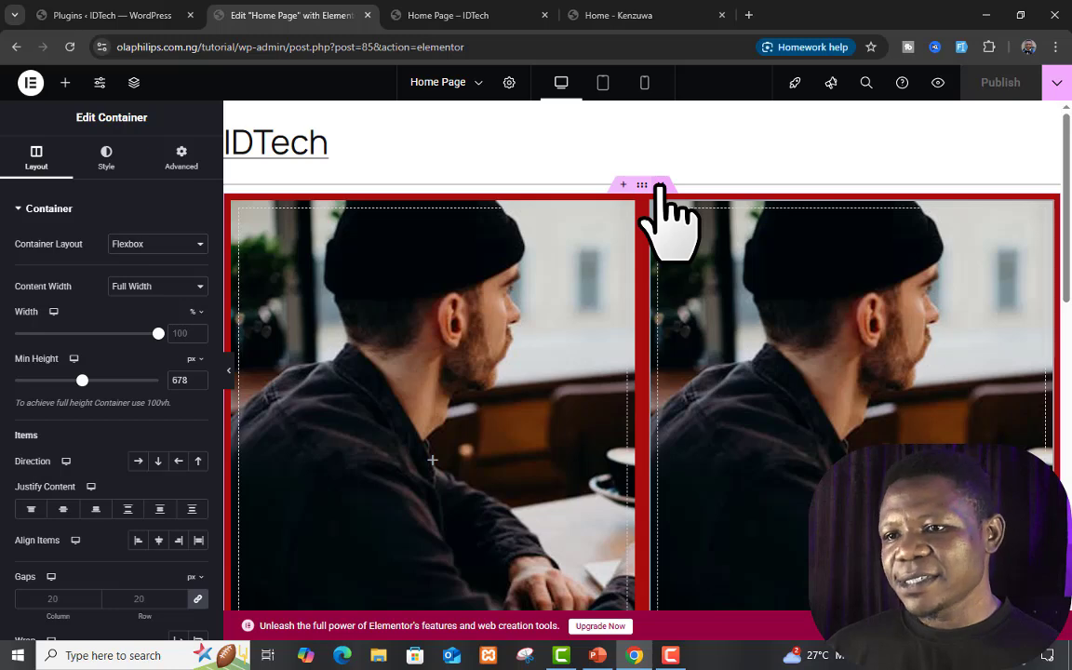
left_click(660, 185)
scroll(662, 354, "down", 1)
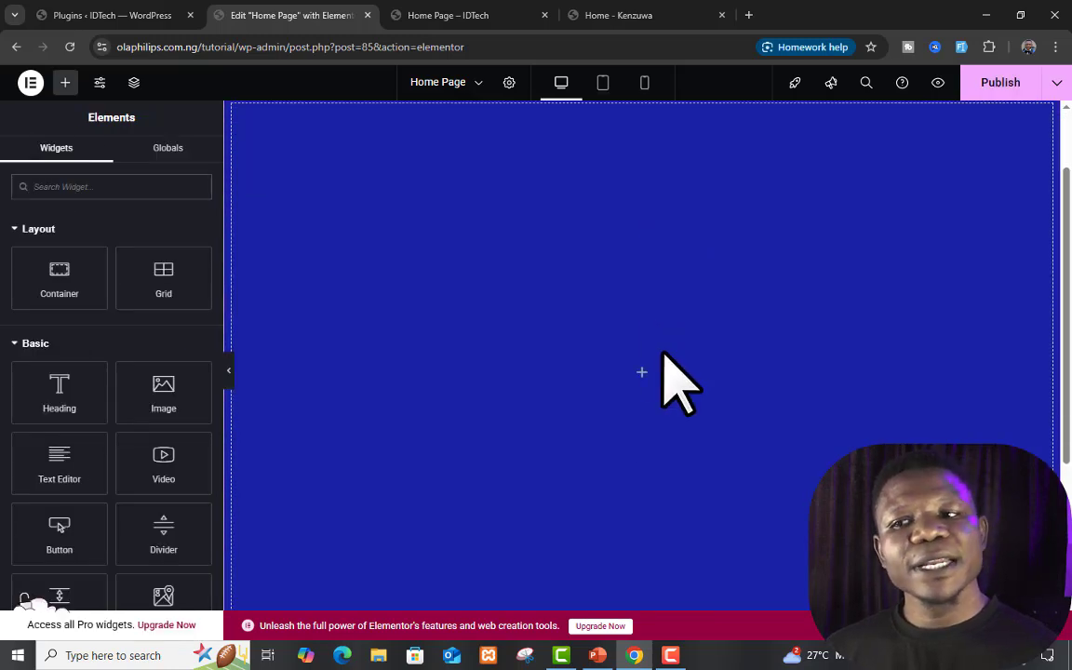
scroll(662, 356, "down", 3)
scroll(665, 359, "up", 5)
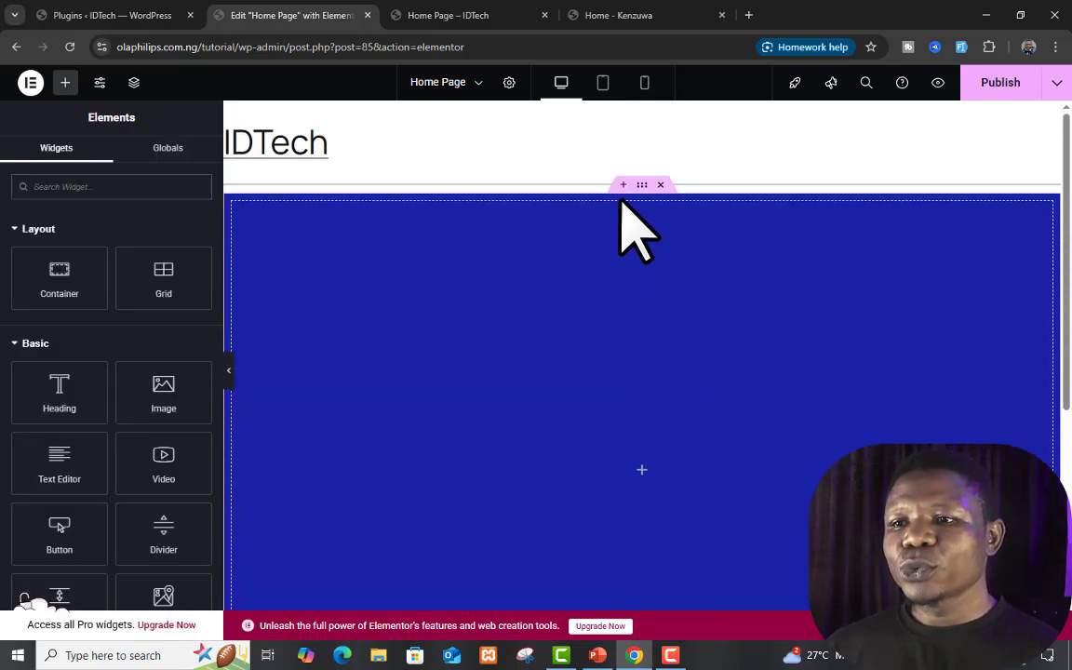
Clear the blue container's background colour and use pexels-cottonbro-3584926-1.jpg from the media library as its background image
left_click(642, 189)
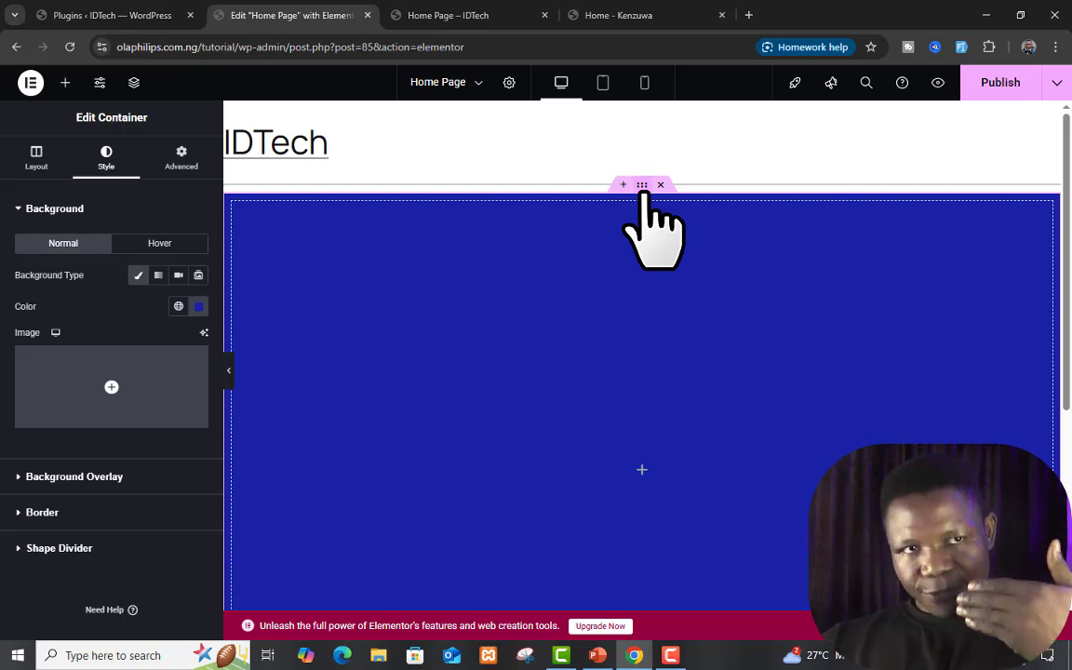
left_click(198, 306)
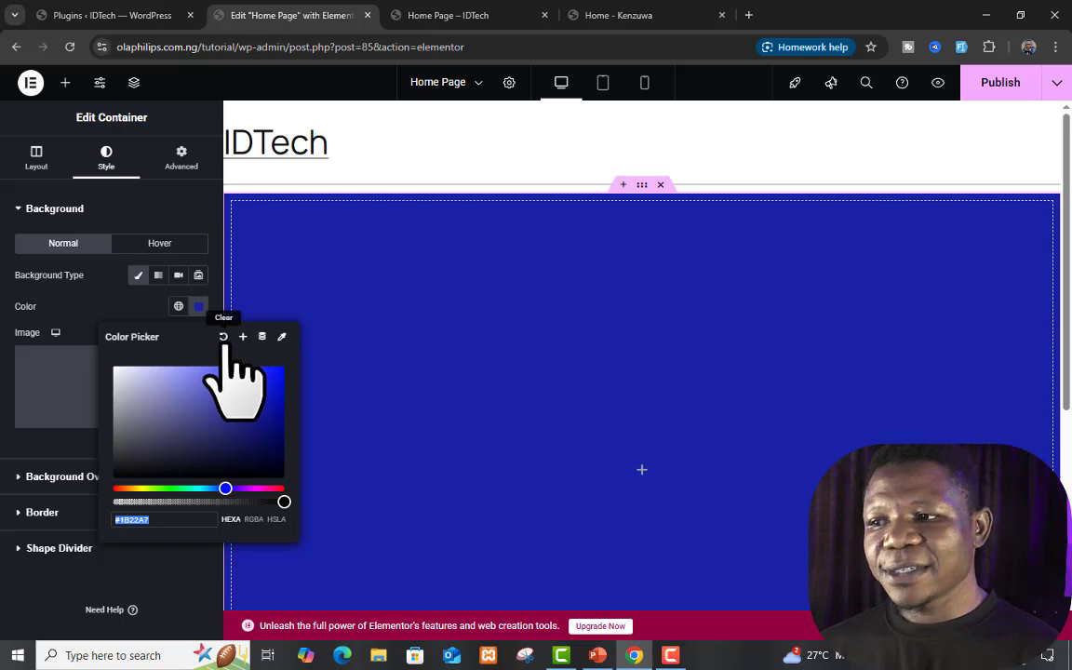
left_click(223, 337)
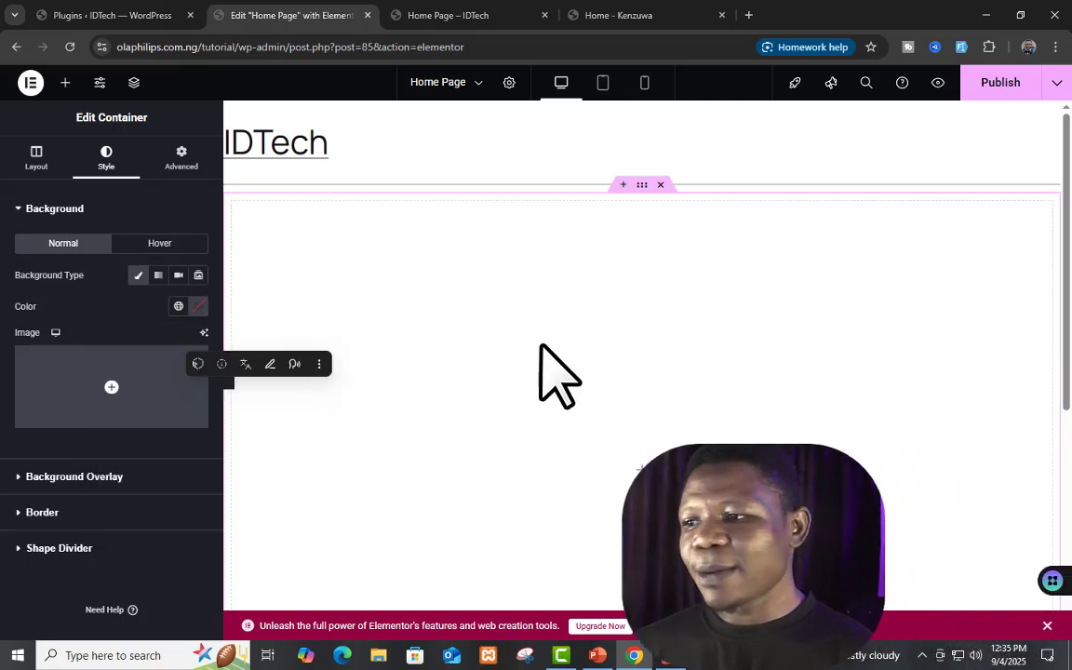
left_click(103, 419)
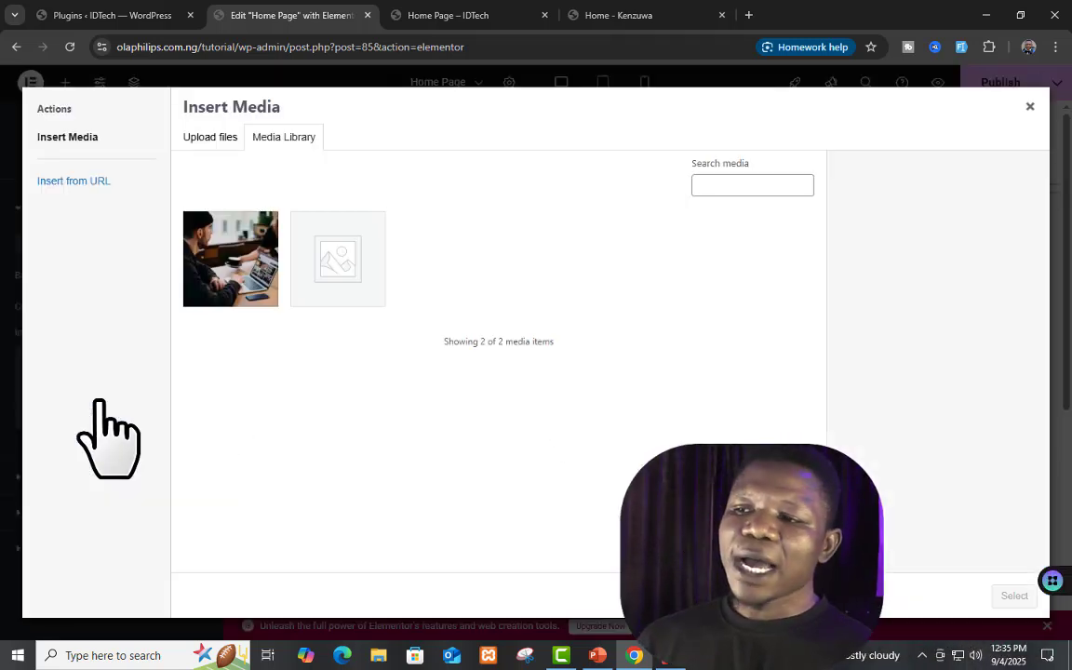
left_click(237, 265)
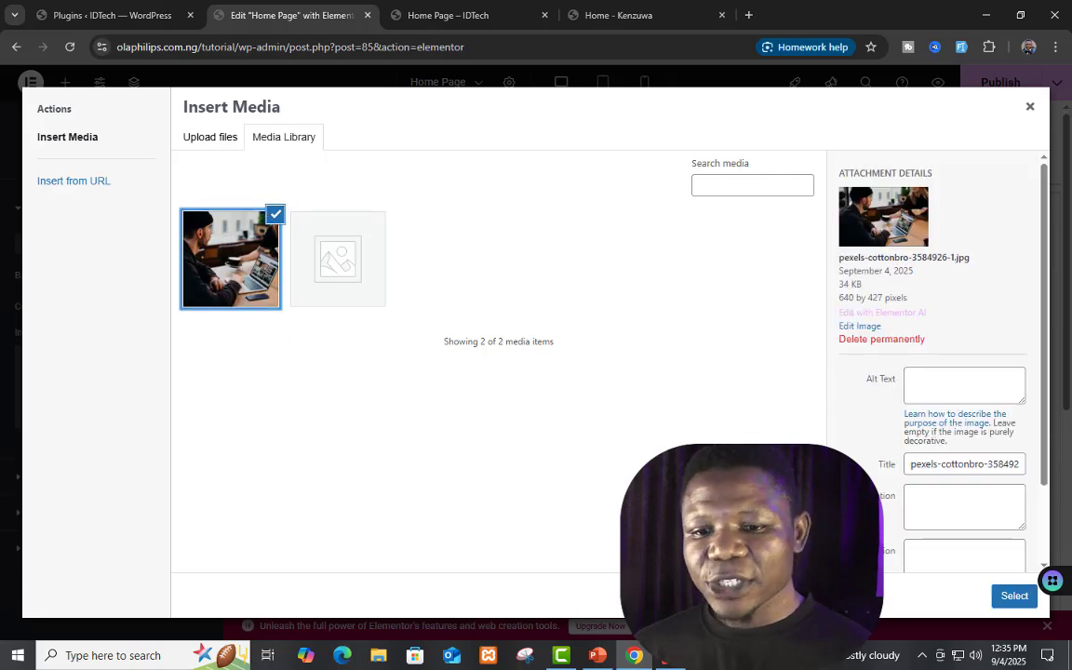
left_click(1014, 596)
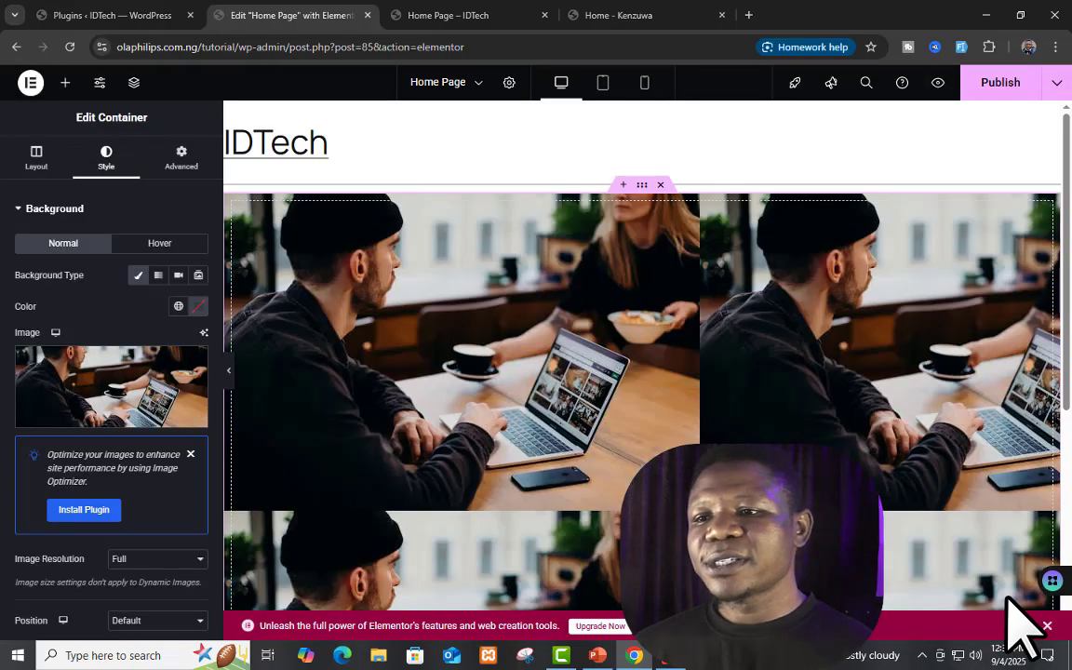
Set the container's background image to No-repeat with a display size of Cover
scroll(172, 488, "down", 4)
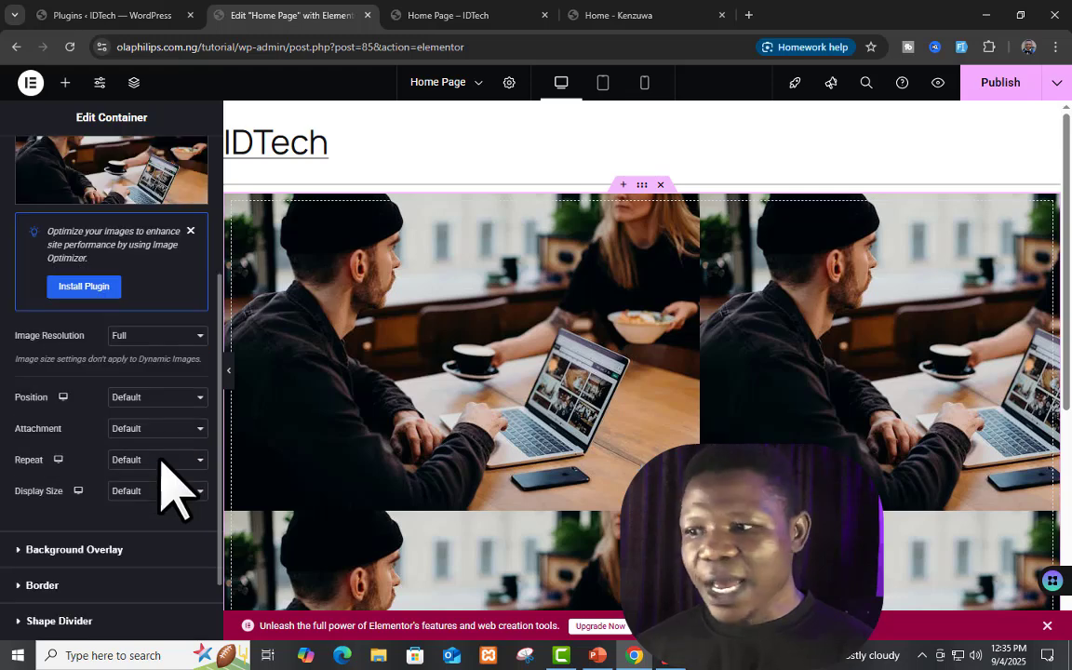
left_click(142, 372)
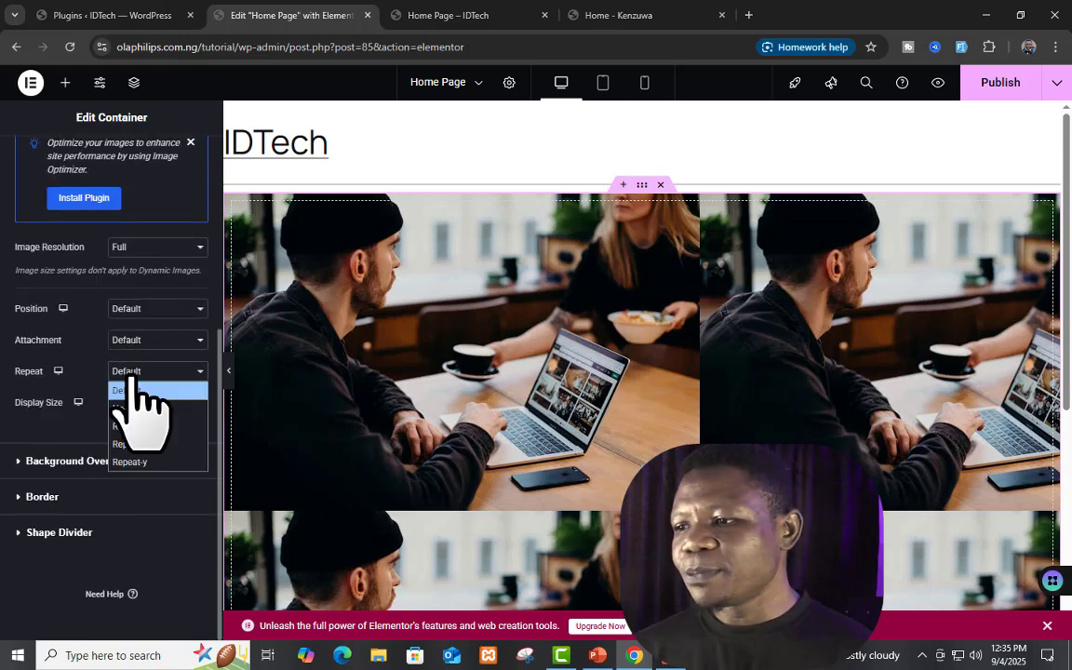
left_click(131, 407)
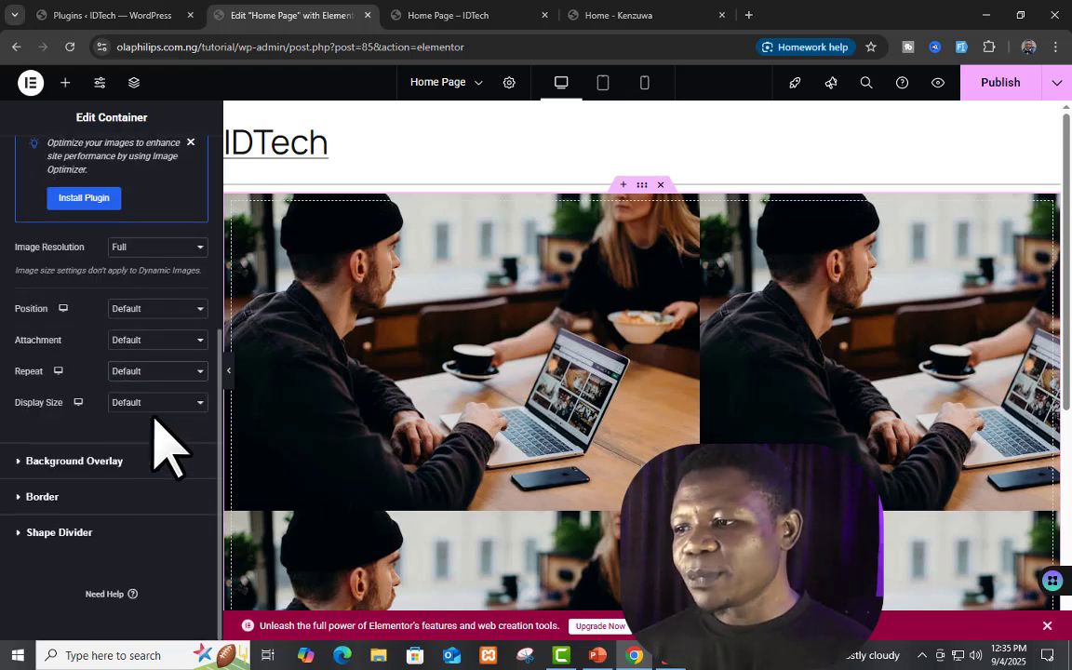
left_click(177, 402)
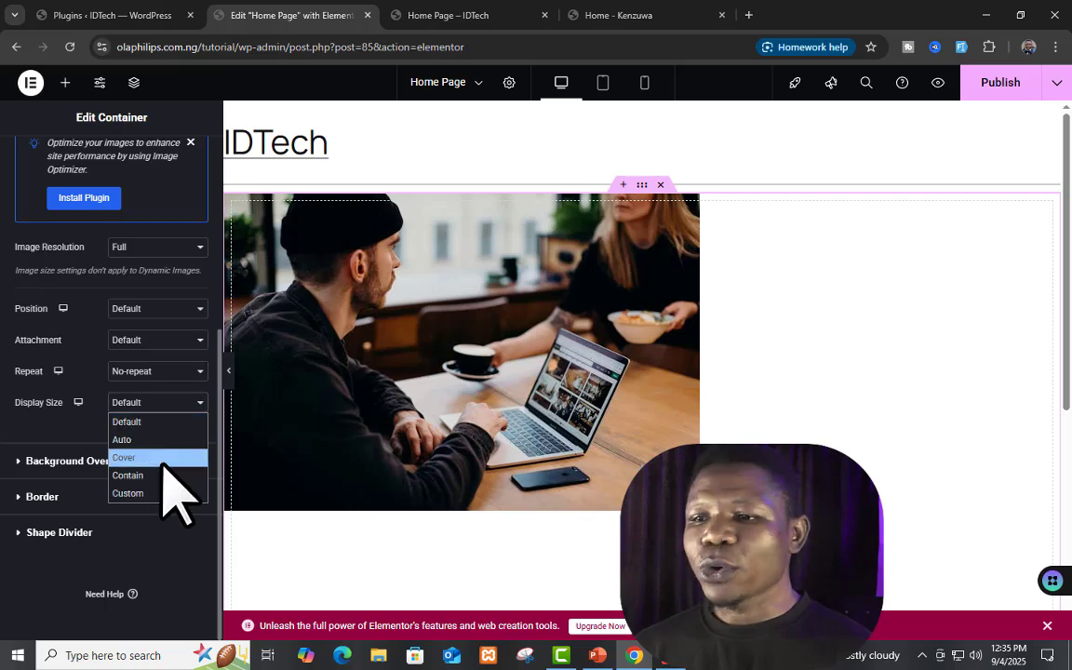
left_click(167, 457)
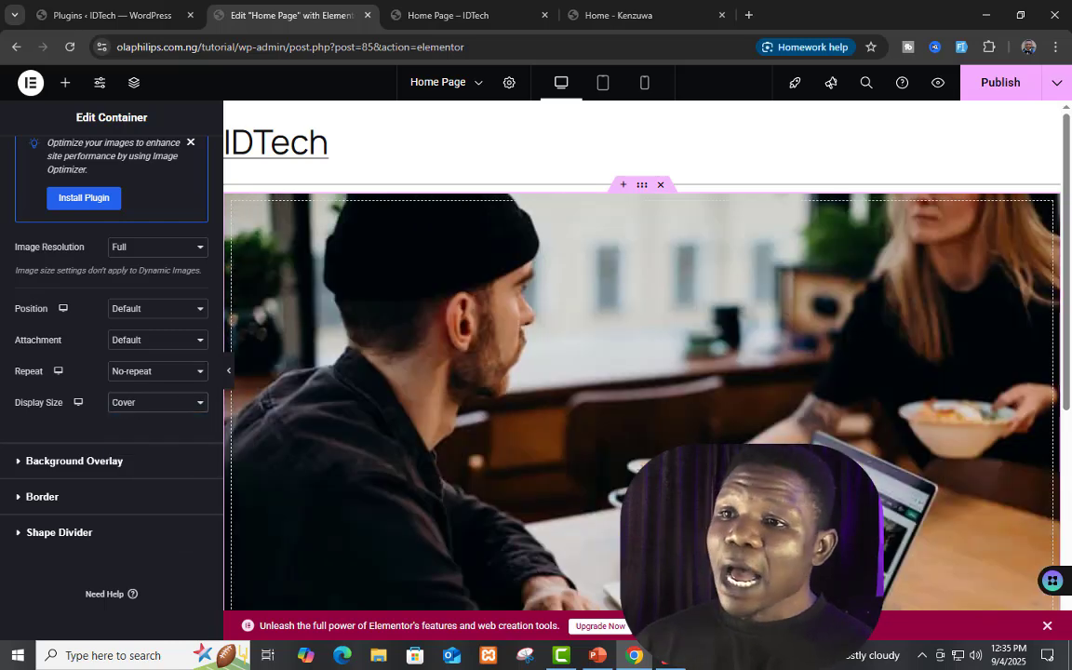
Publish the page and check the full-width background image in the Home Page preview
left_click(997, 84)
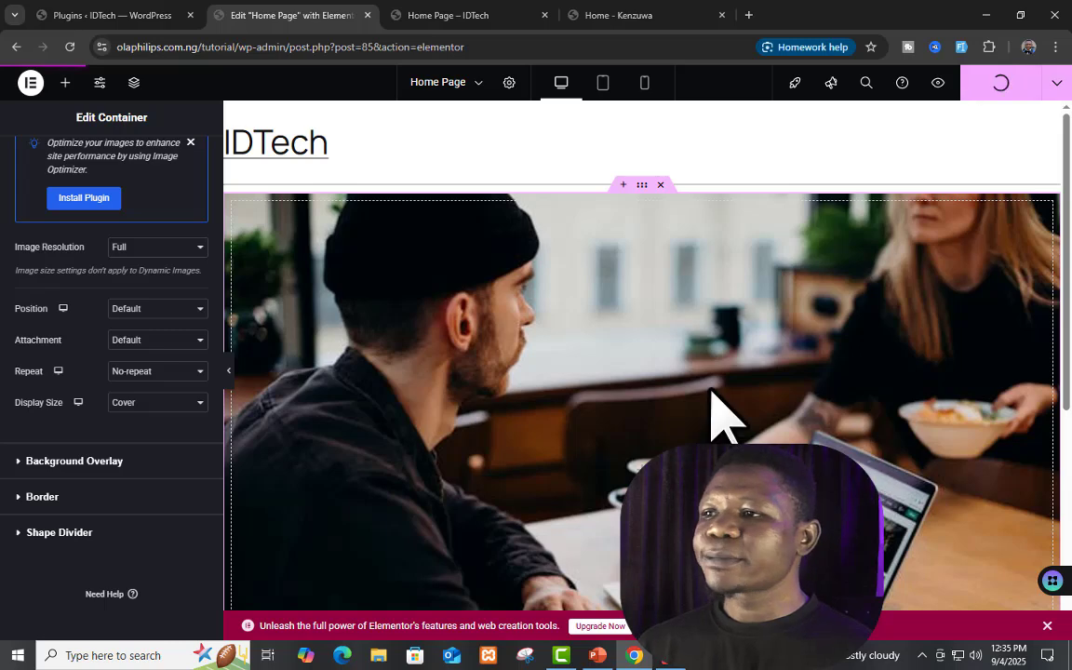
left_click(479, 14)
scroll(930, 530, "down", 2)
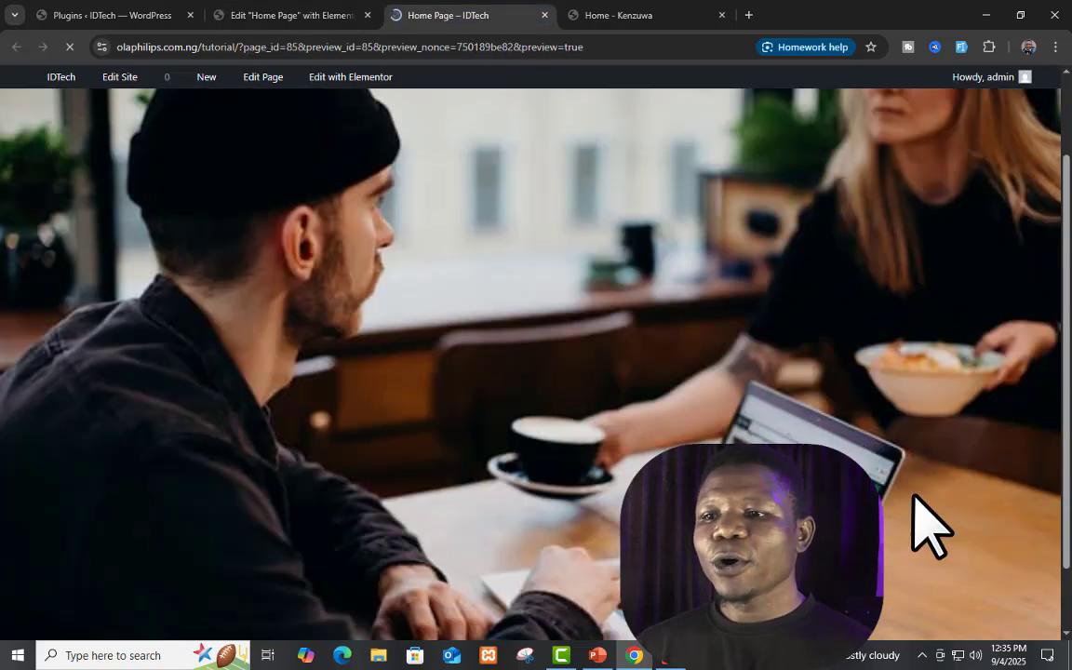
scroll(891, 502, "down", 2)
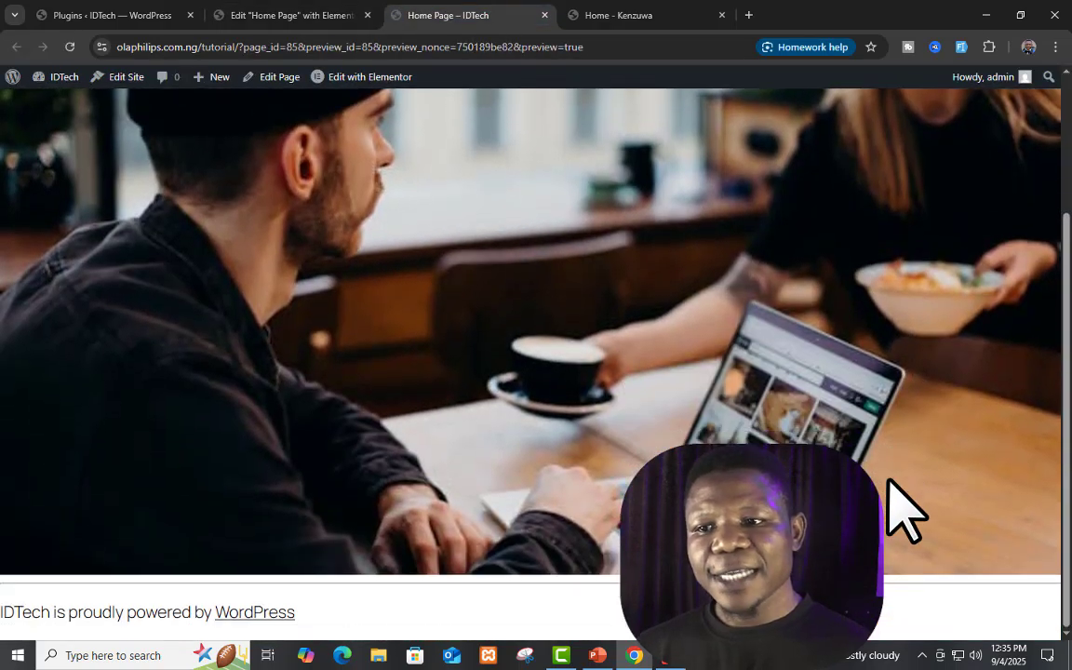
scroll(891, 503, "up", 1)
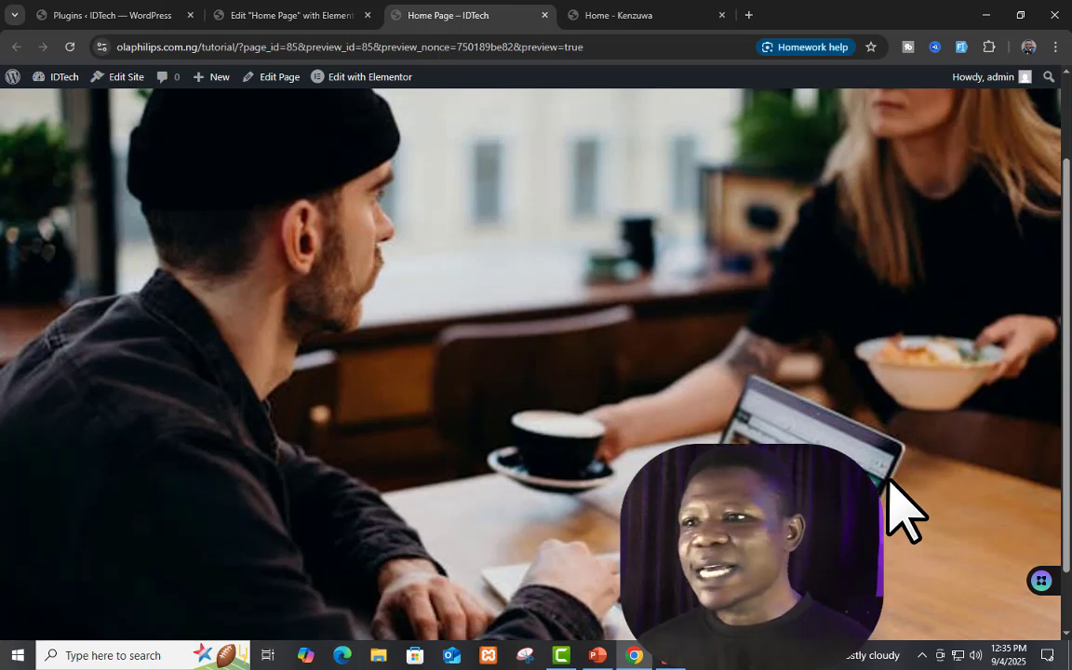
scroll(838, 475, "up", 3)
Back in the editor, add a Classic black background overlay to the image container and set its opacity to 0.6
left_click(302, 14)
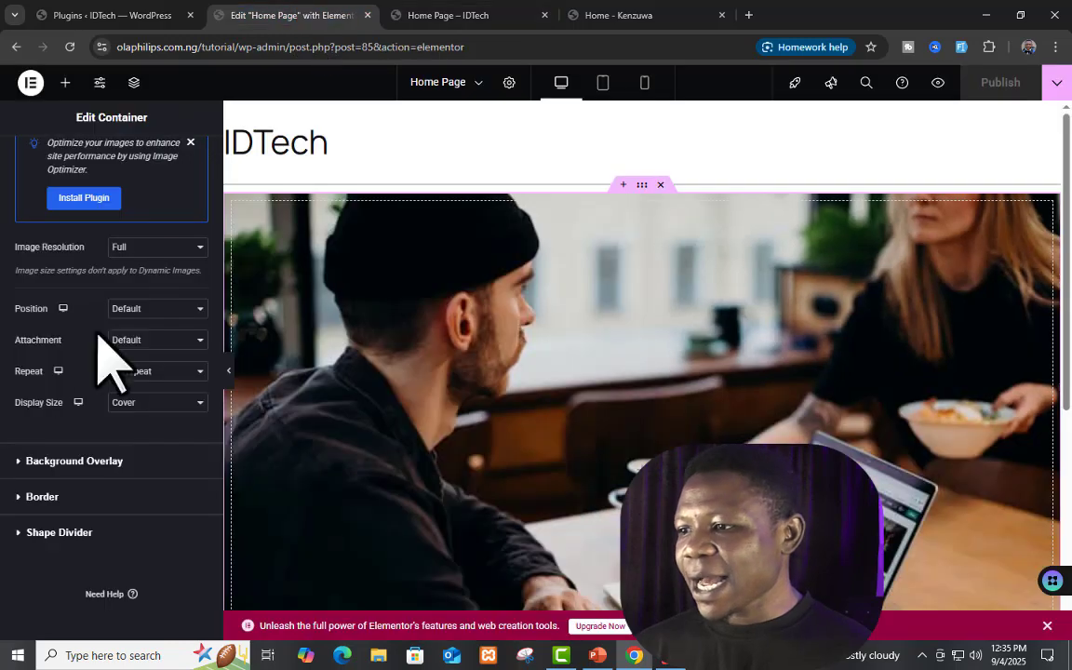
left_click(107, 462)
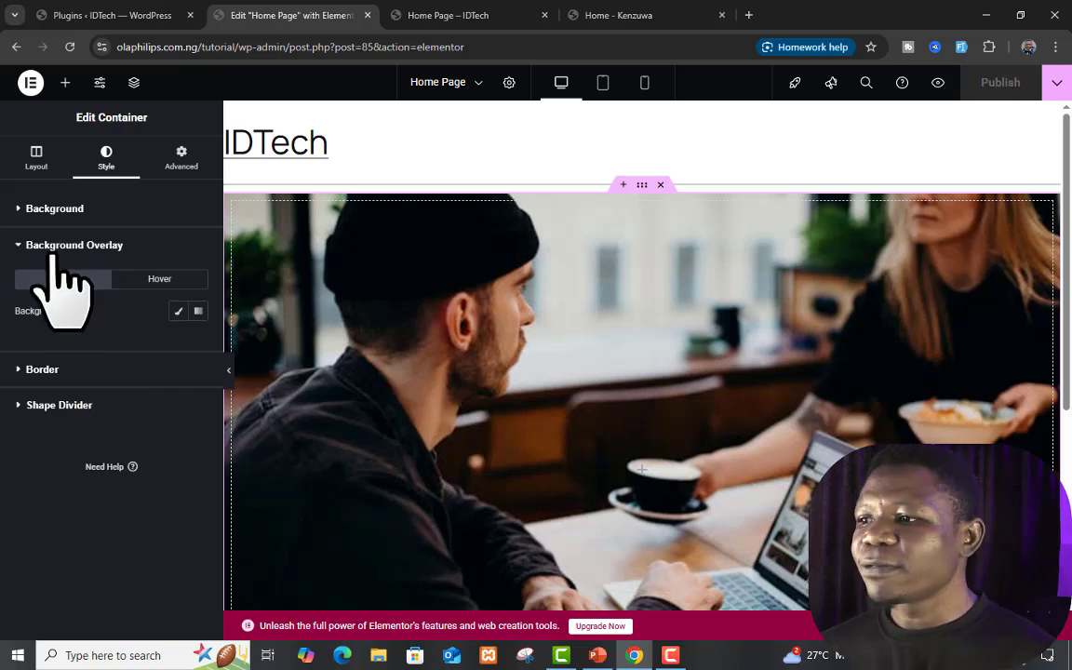
left_click(179, 310)
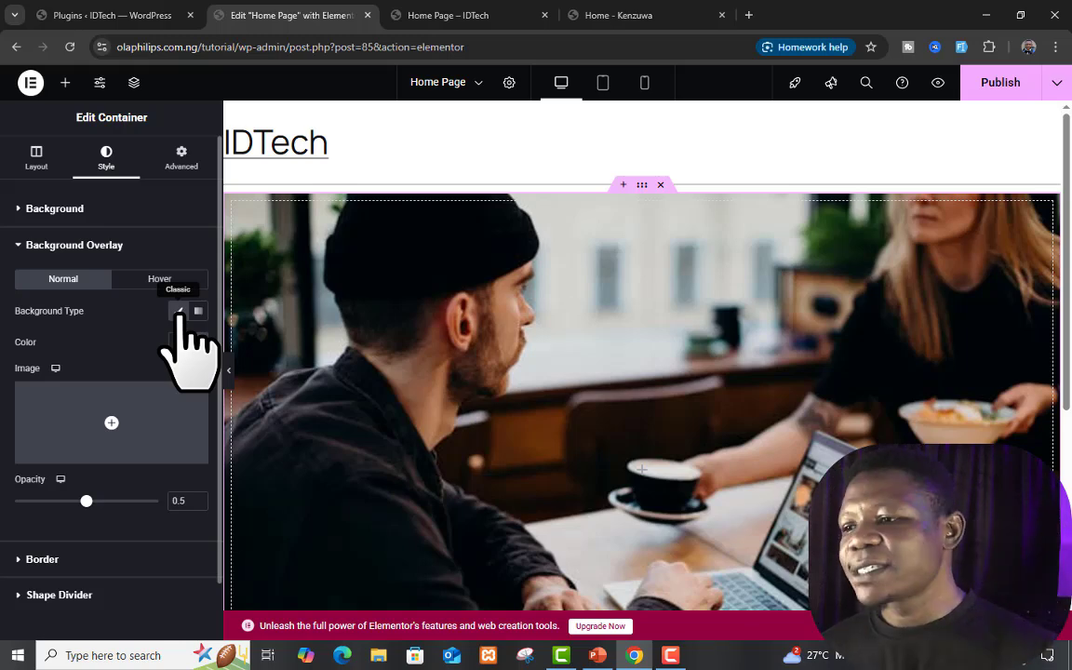
scroll(149, 352, "down", 1)
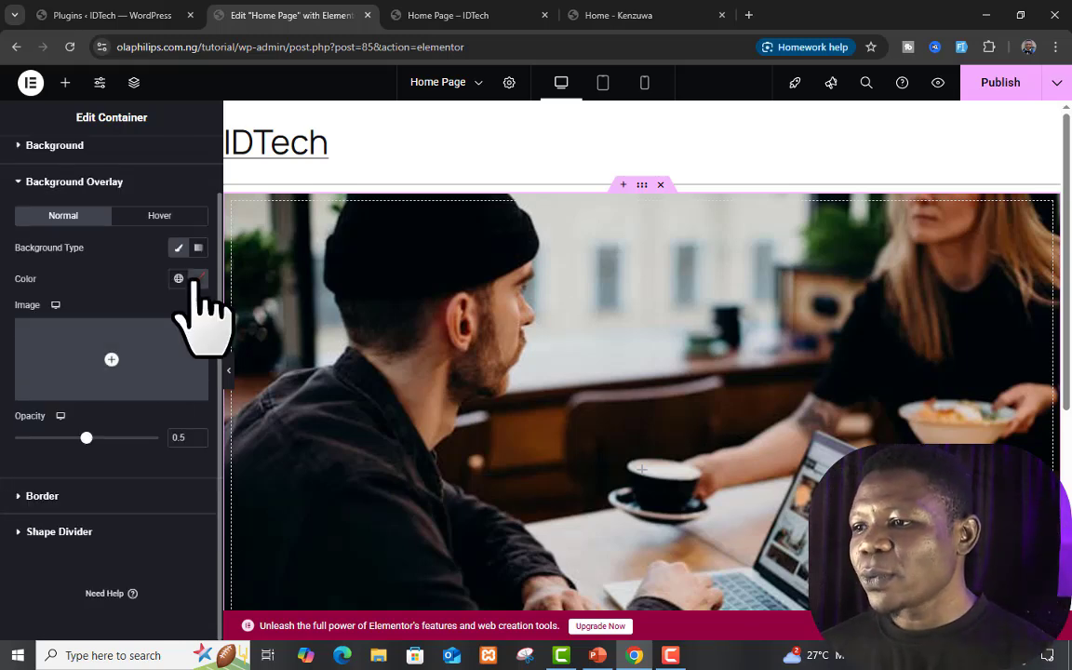
left_click(196, 279)
left_click_drag(149, 440, 124, 471)
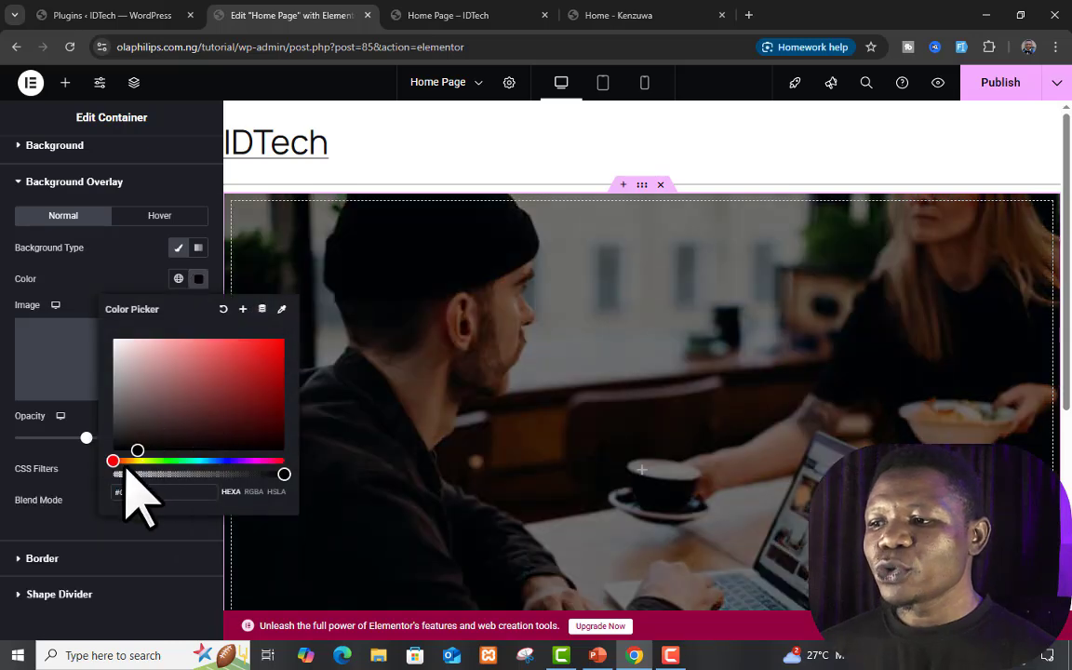
left_click(59, 488)
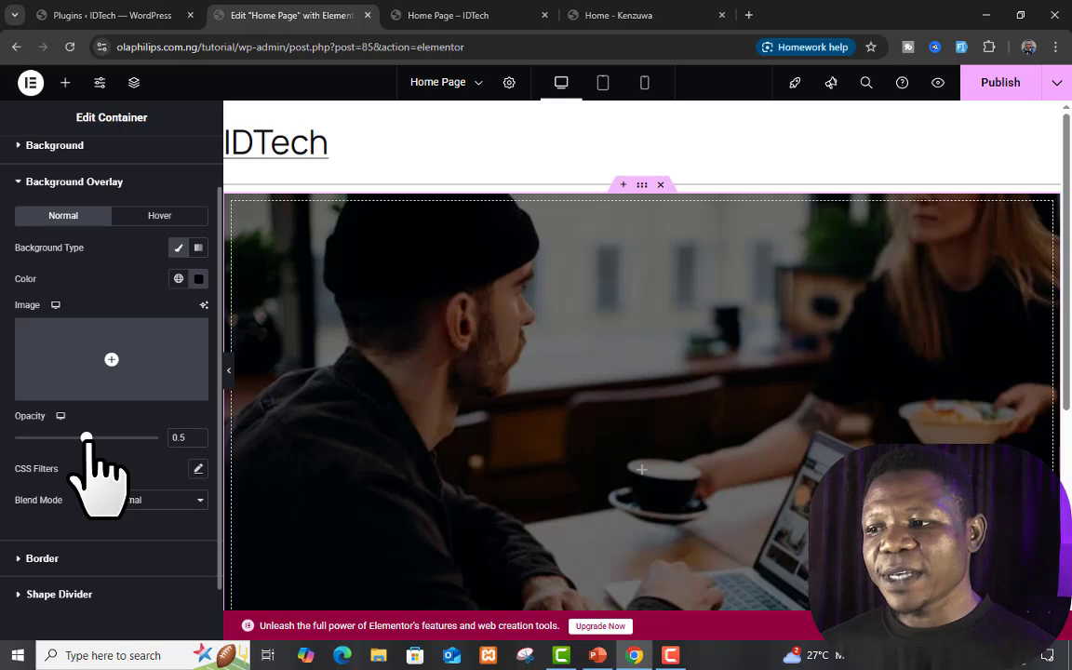
mouse_move(86, 439)
left_mouse_down()
mouse_move(132, 438)
mouse_move(31, 437)
mouse_move(101, 437)
left_mouse_up()
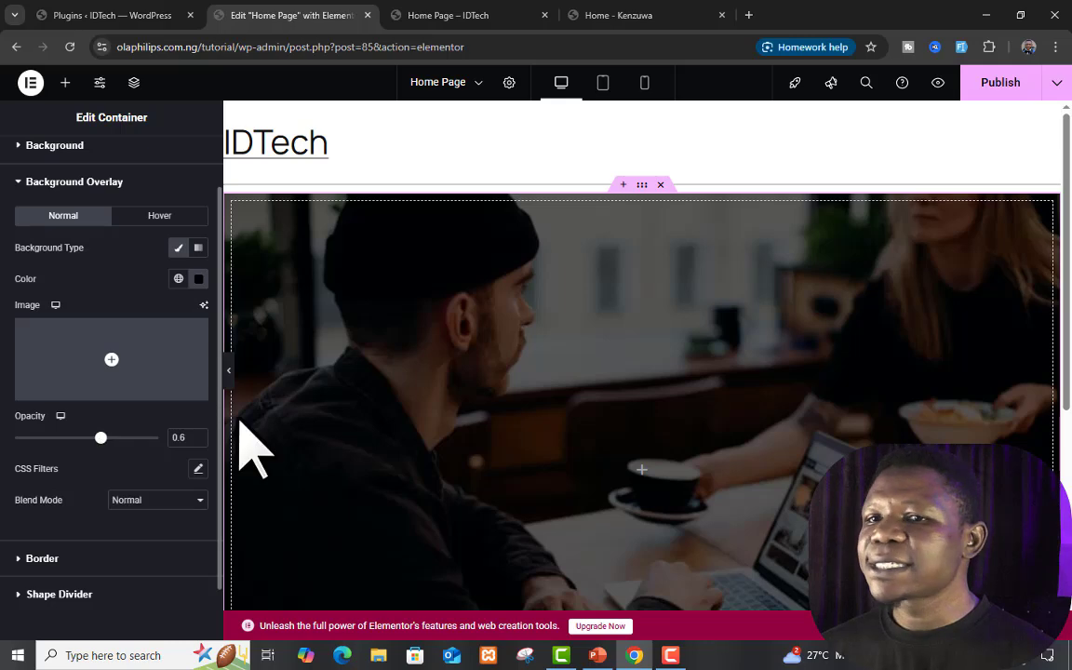
Publish the page and check the darkened background image in the Home Page preview
left_click(1013, 79)
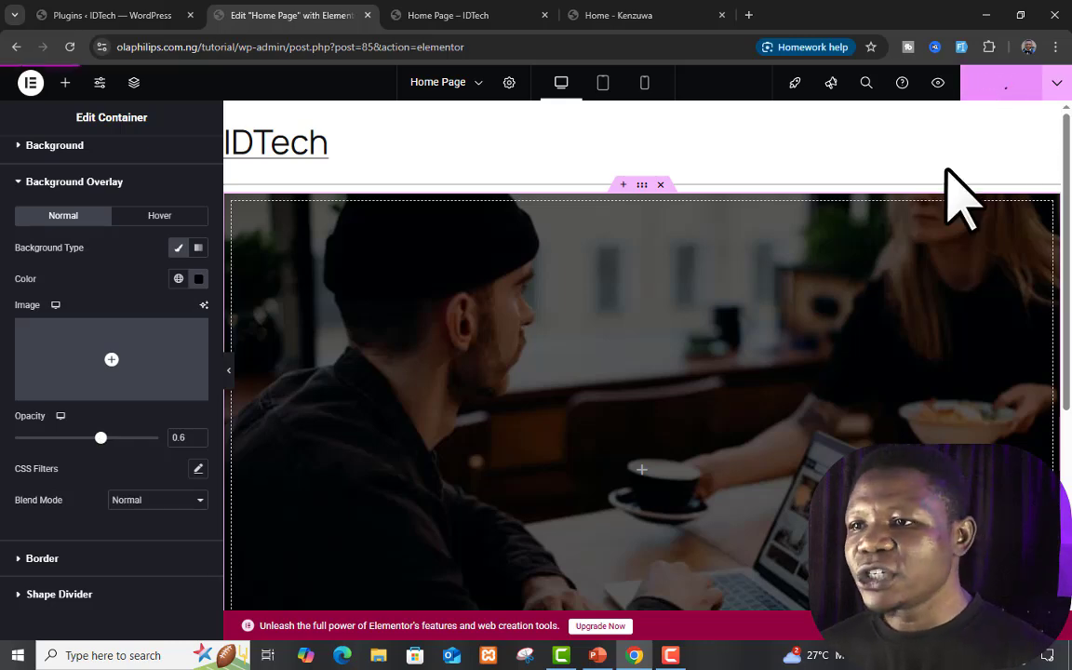
left_click(437, 19)
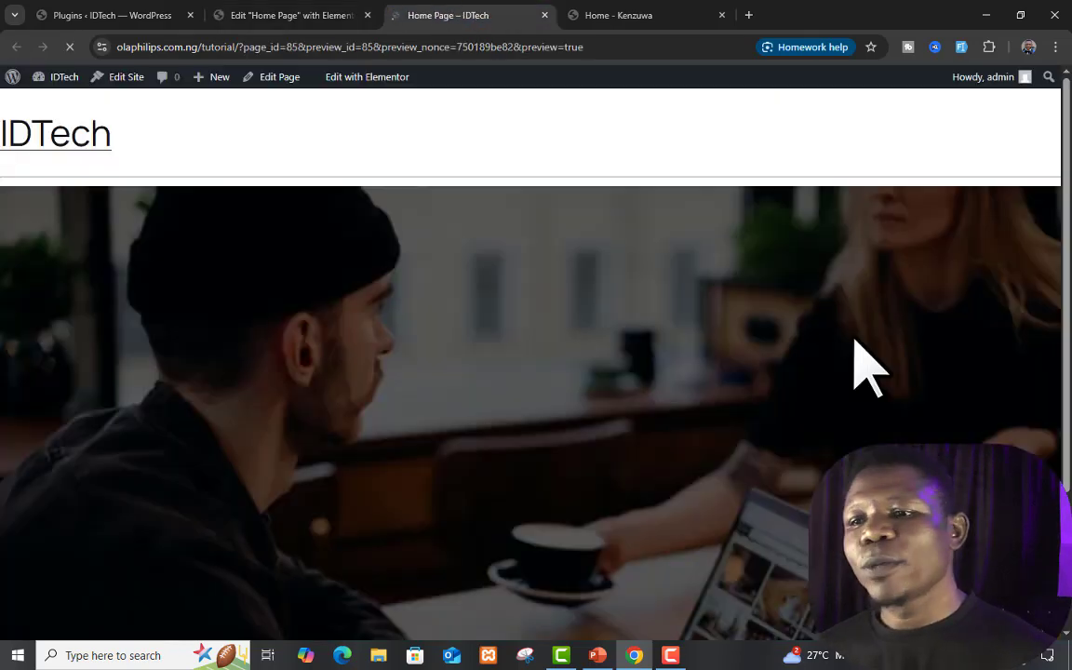
scroll(856, 368, "down", 3)
scroll(848, 365, "up", 2)
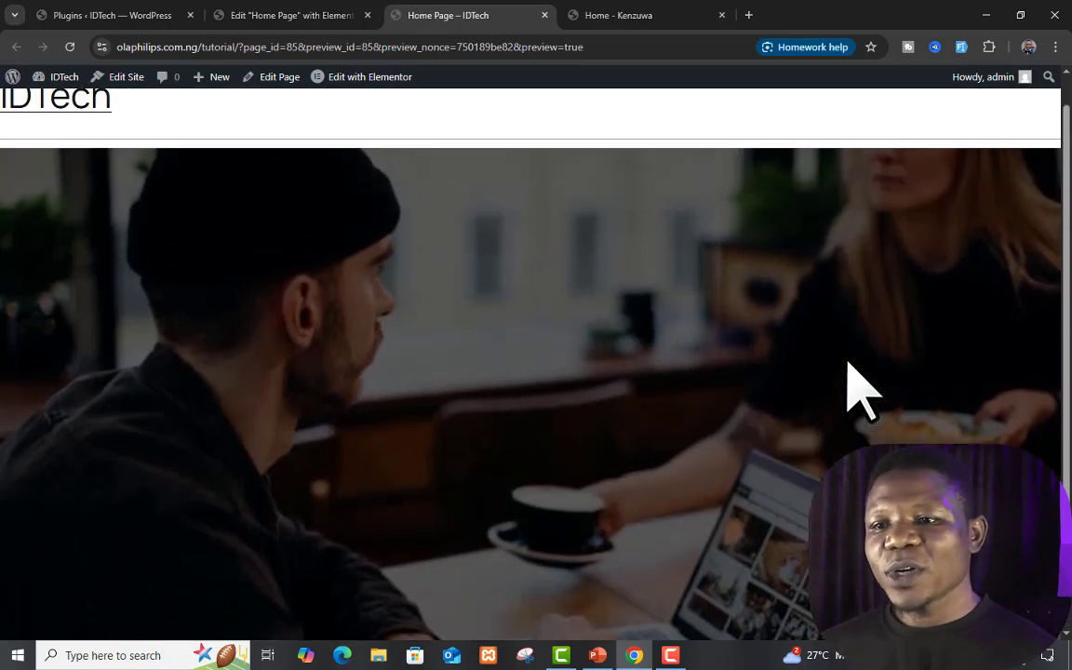
In the Elementor editor, add a container inside the hero section and nest a second container within it
scroll(849, 365, "down", 2)
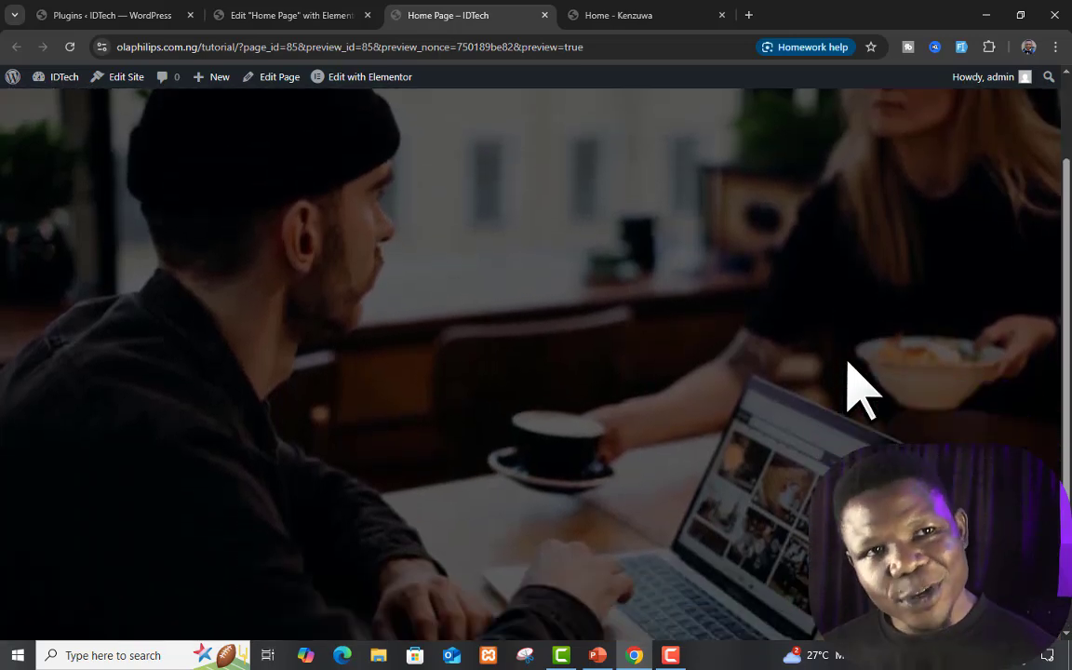
left_click(316, 15)
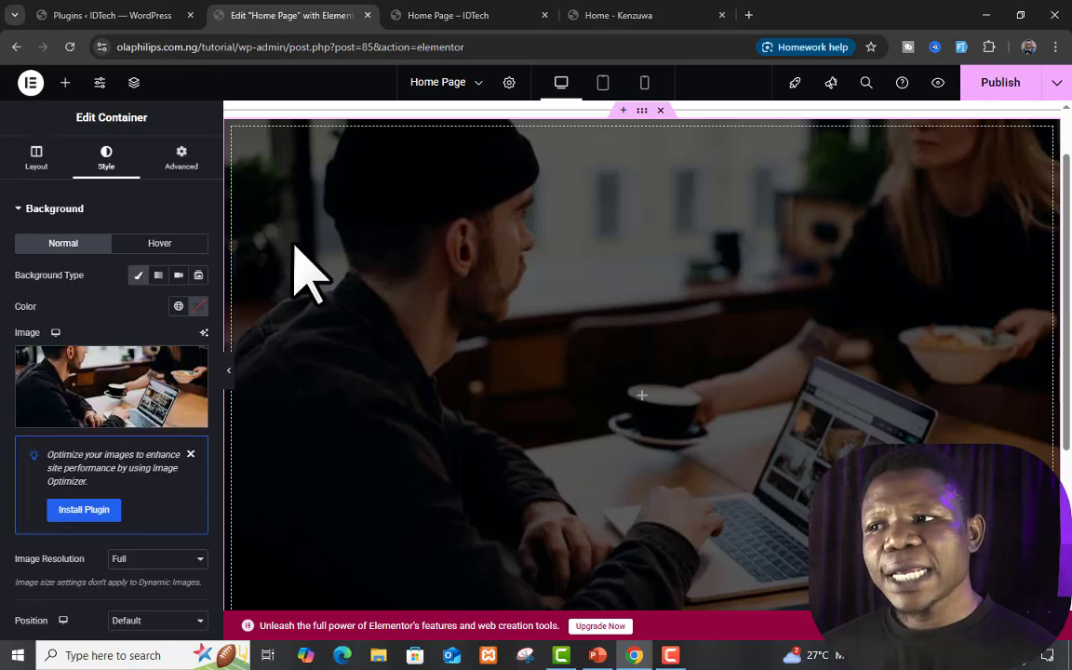
left_click(65, 84)
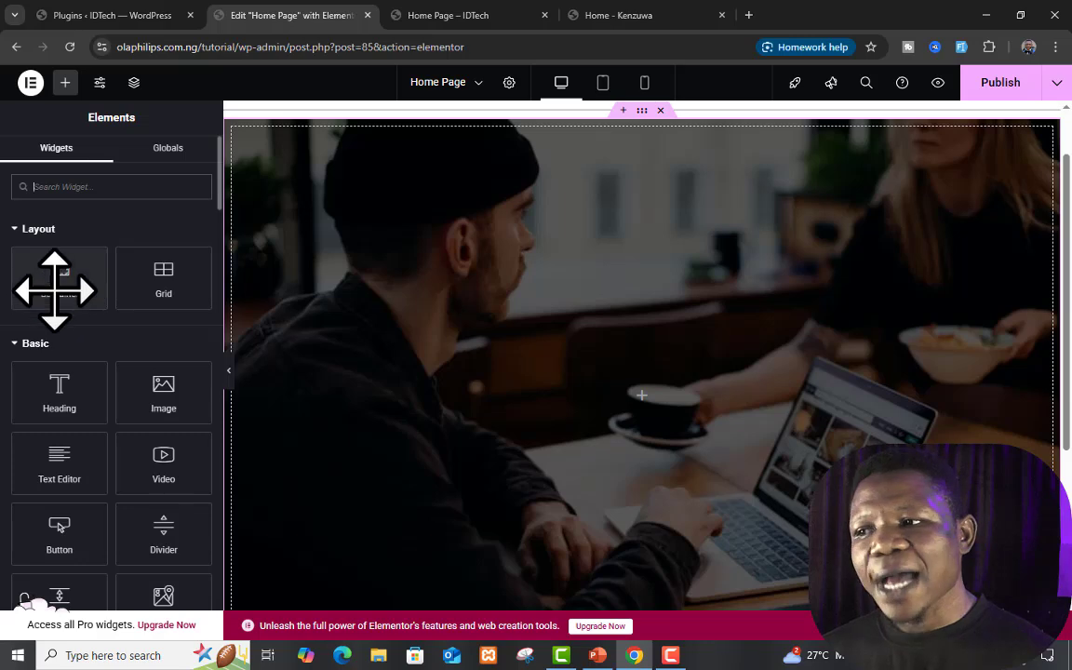
left_click_drag(56, 286, 670, 400)
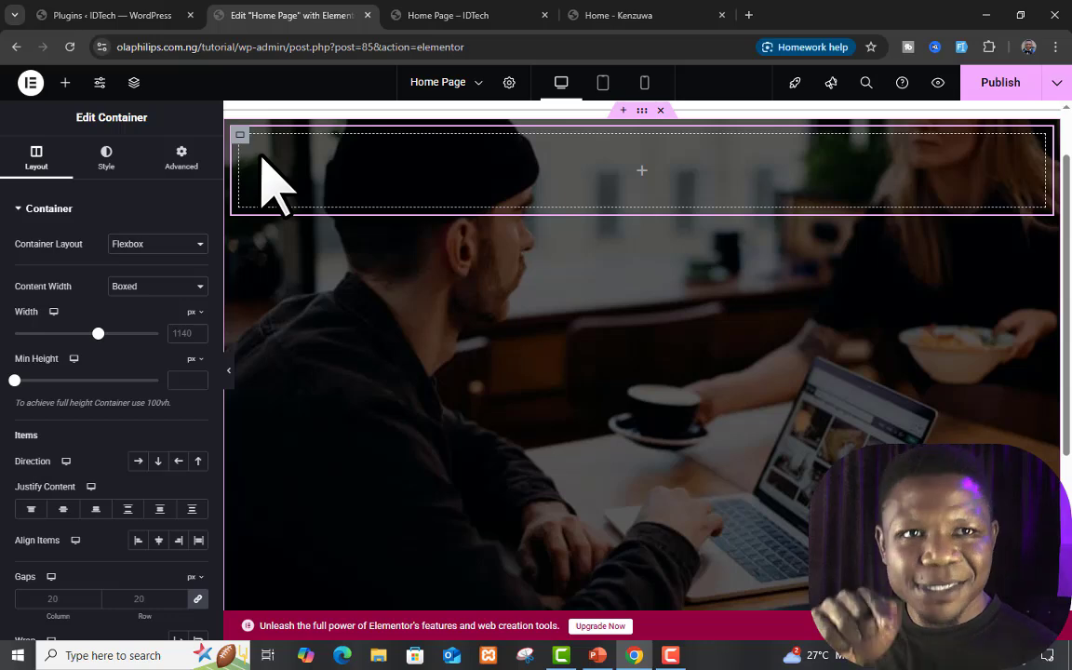
left_click(65, 84)
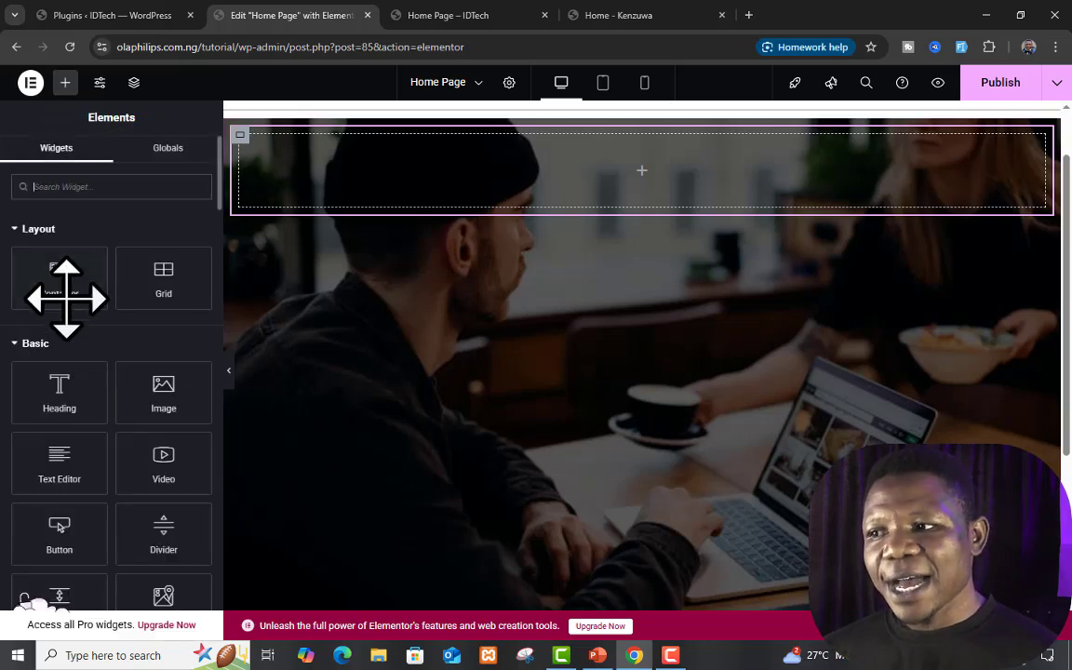
left_click_drag(74, 287, 658, 187)
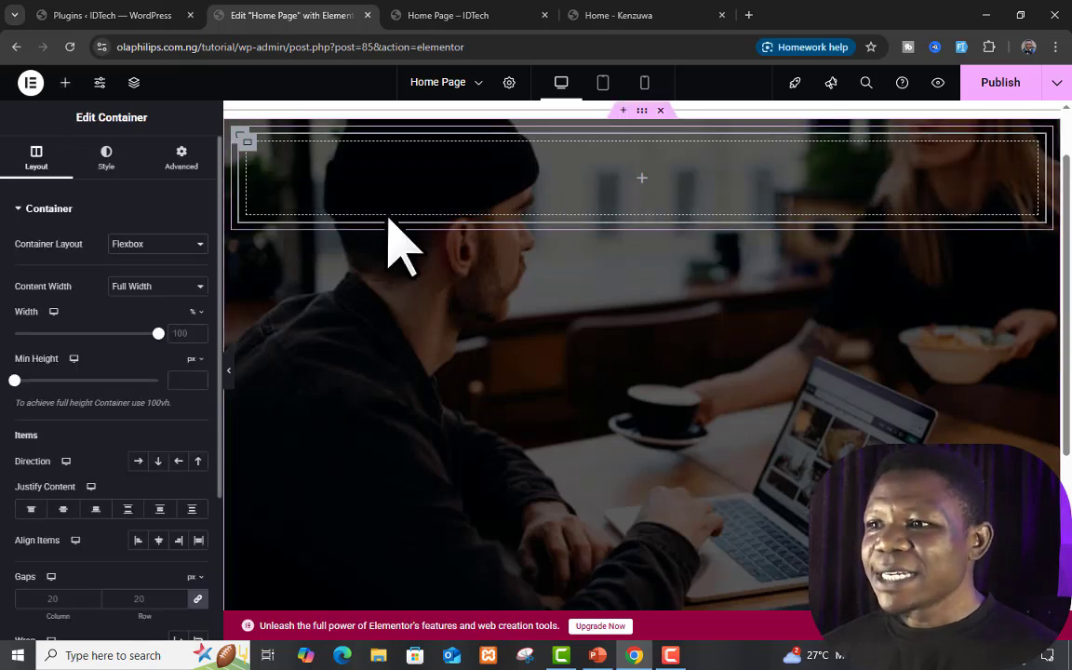
Duplicate the innermost container and place the two copies side by side by setting their parent container's direction to row
right_click(248, 141)
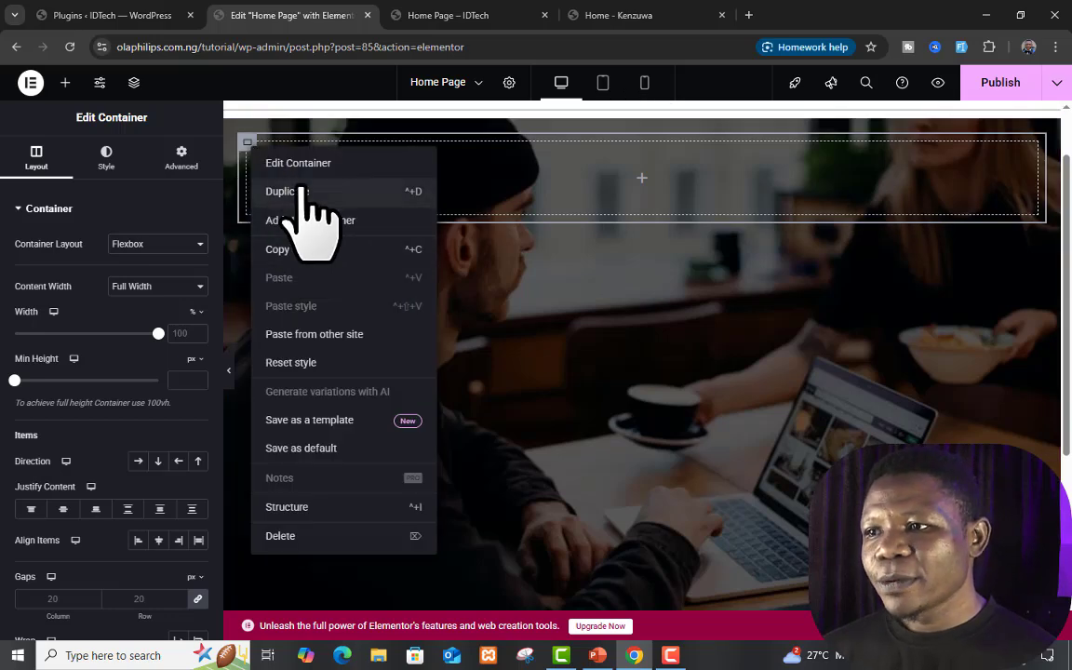
left_click(300, 191)
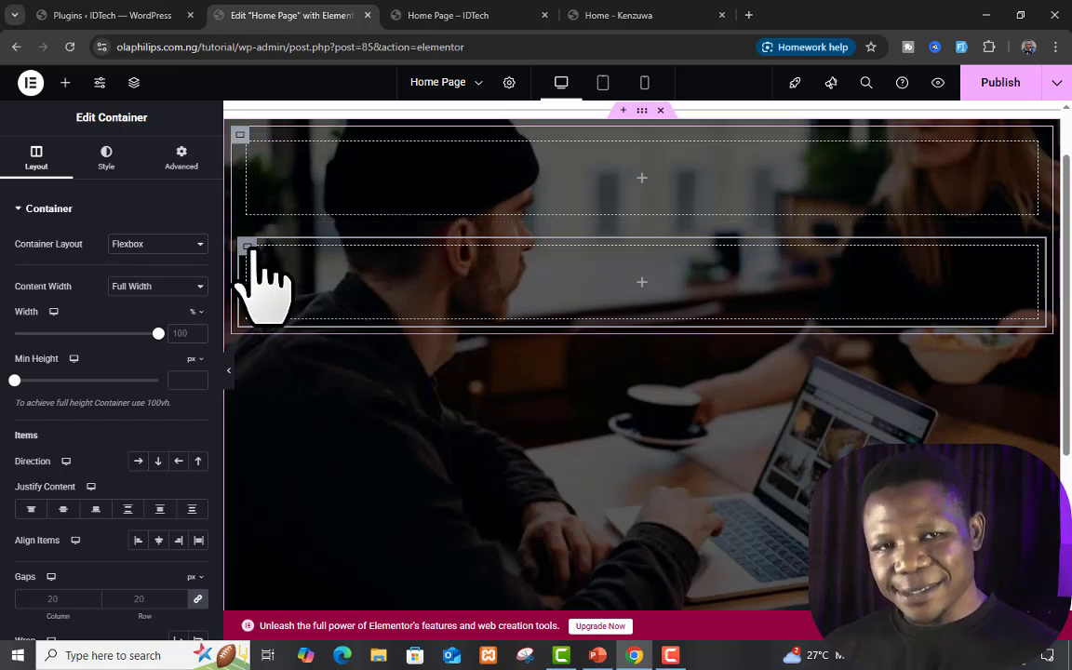
left_click(238, 135)
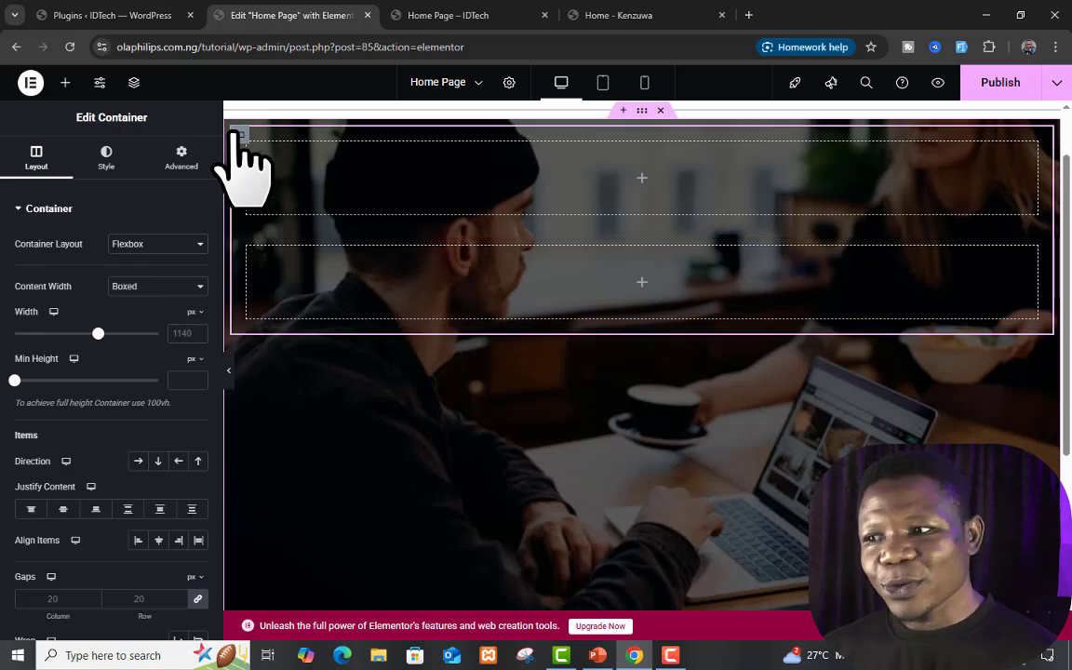
left_click(137, 460)
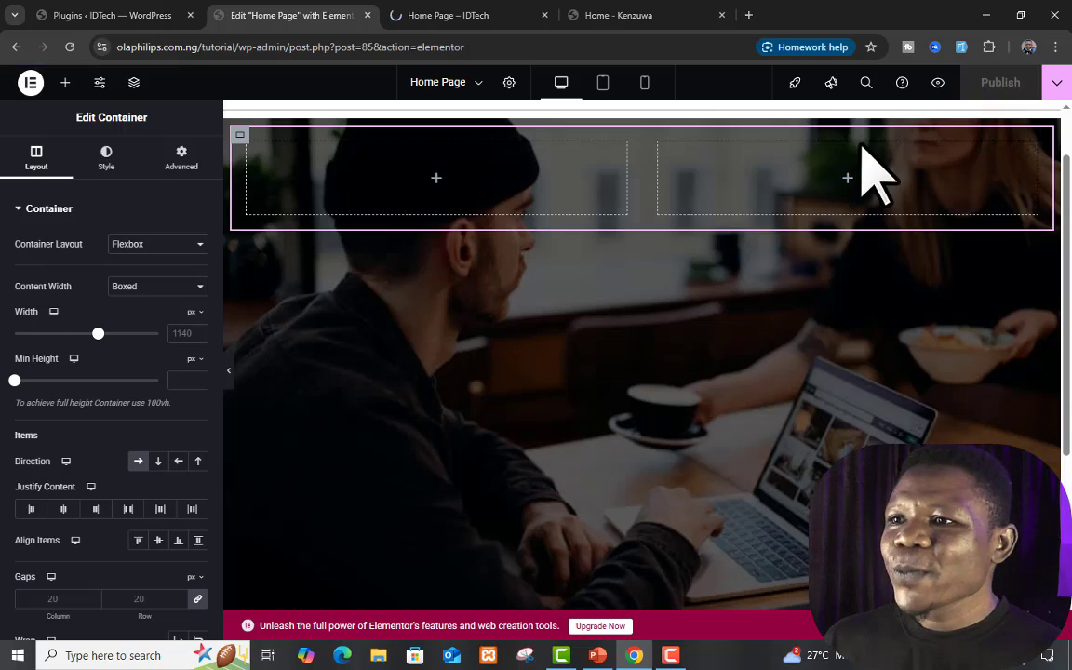
left_click(449, 15)
scroll(826, 370, "down", 3)
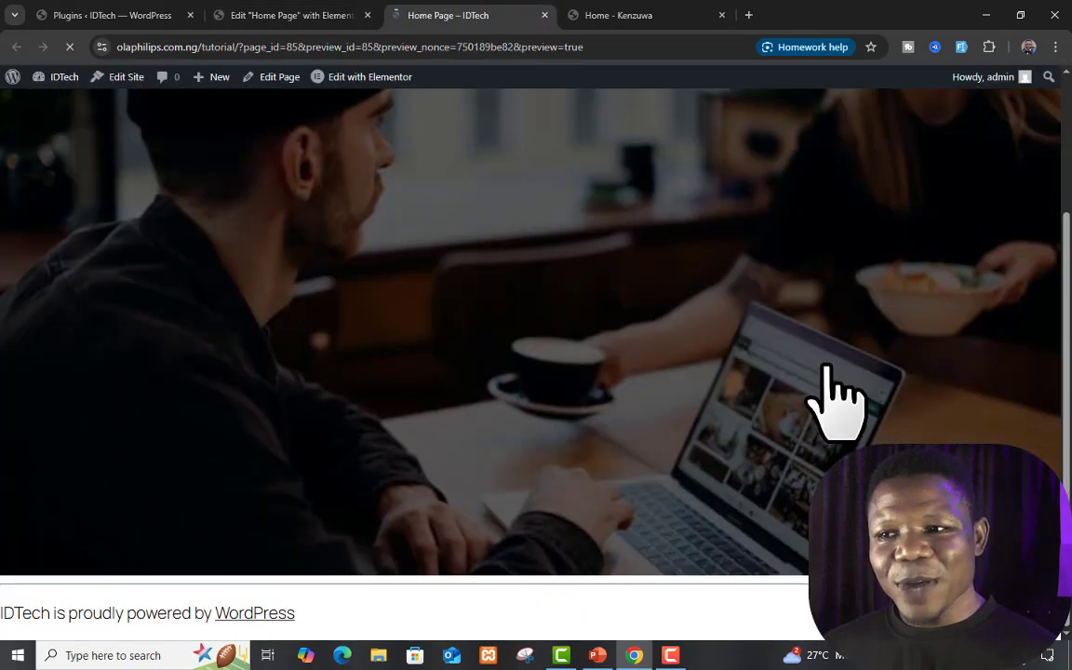
scroll(825, 367, "up", 2)
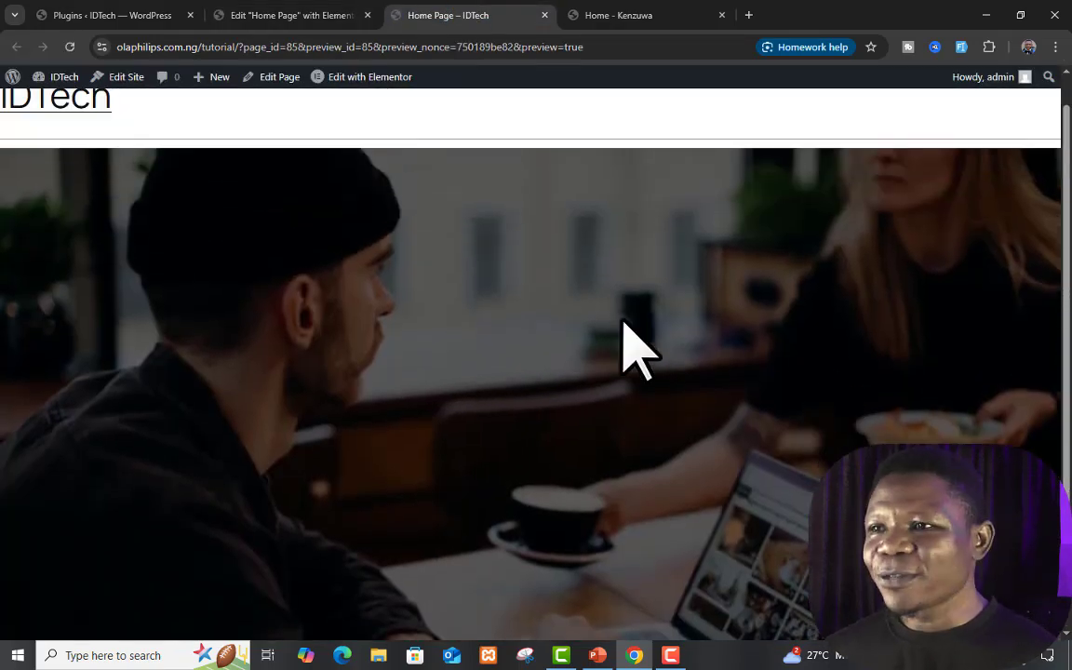
Add a Heading widget to each of the two side-by-side containers, publish the page and view its preview
left_click(268, 15)
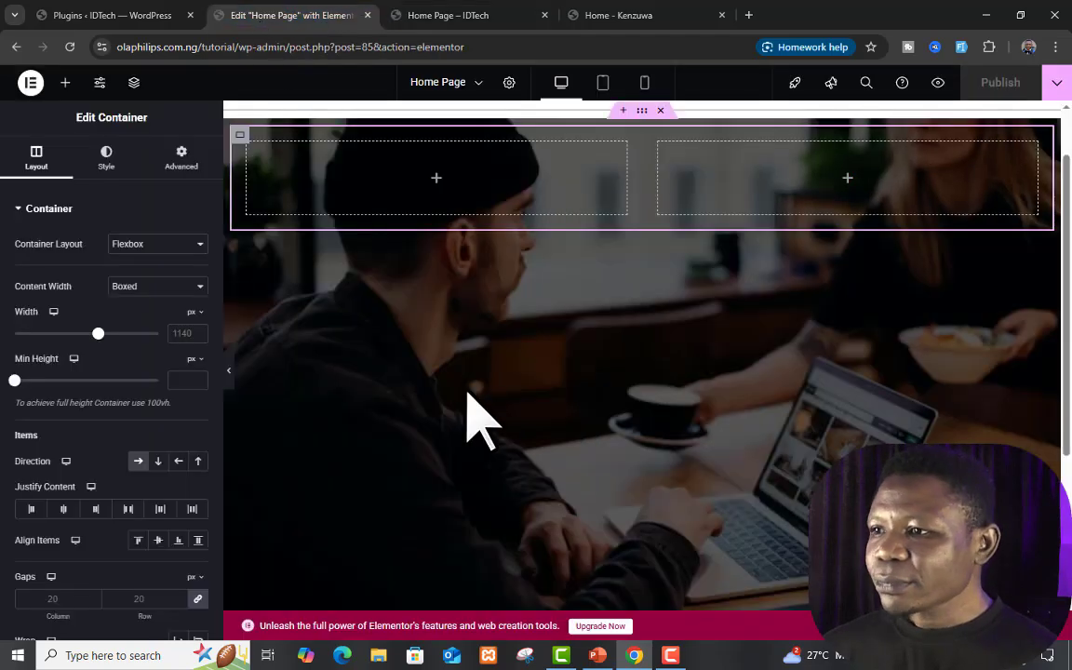
left_click(65, 84)
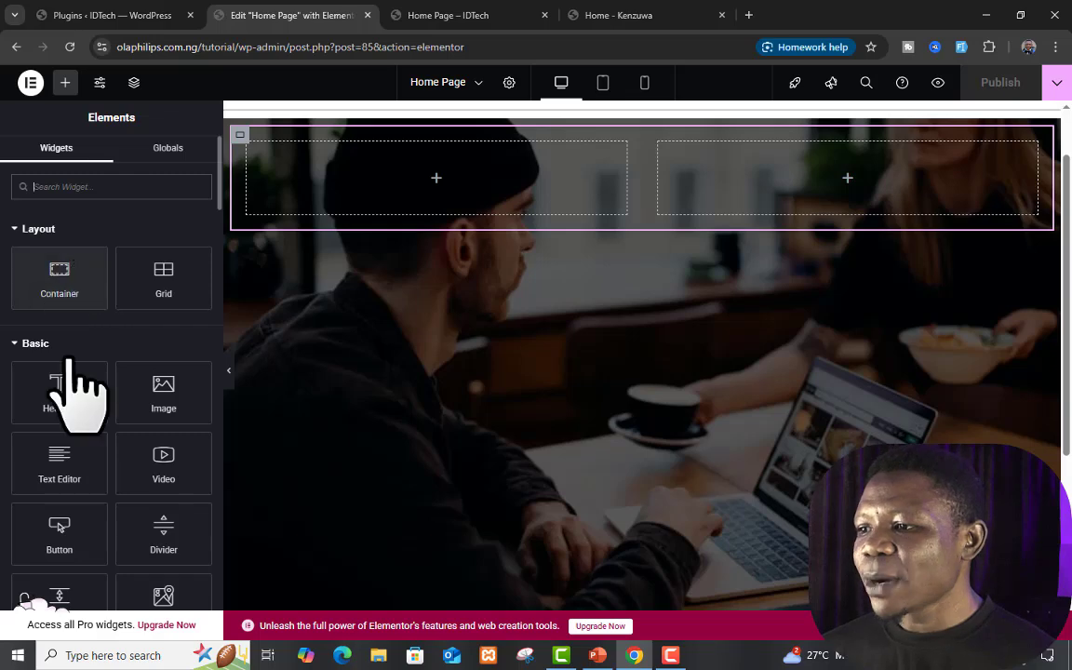
left_click_drag(70, 382, 494, 192)
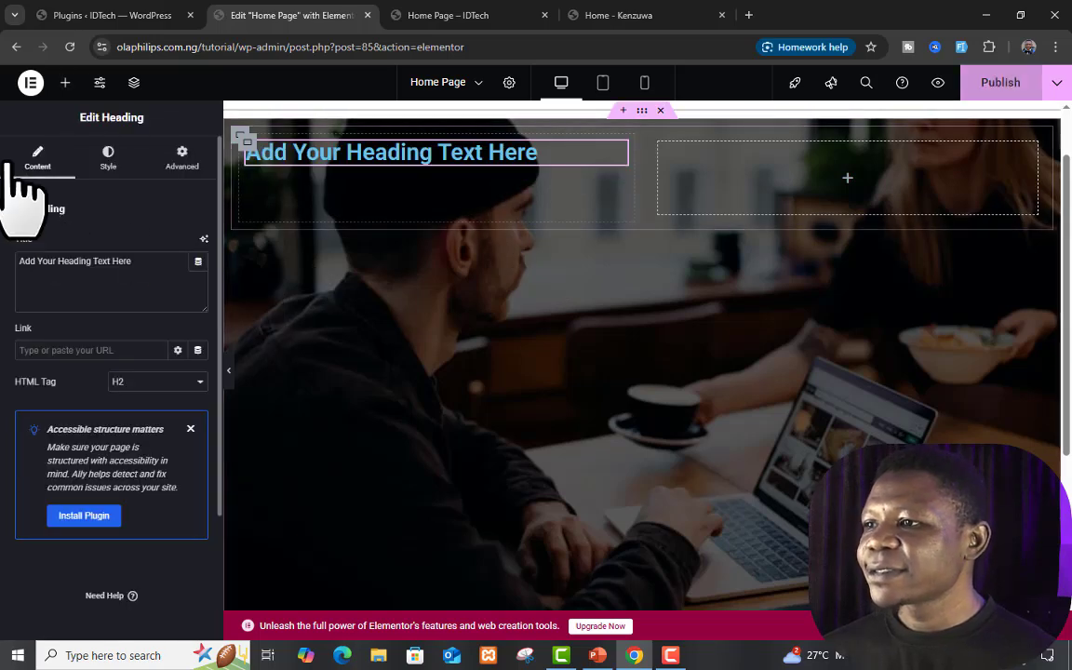
left_click(67, 82)
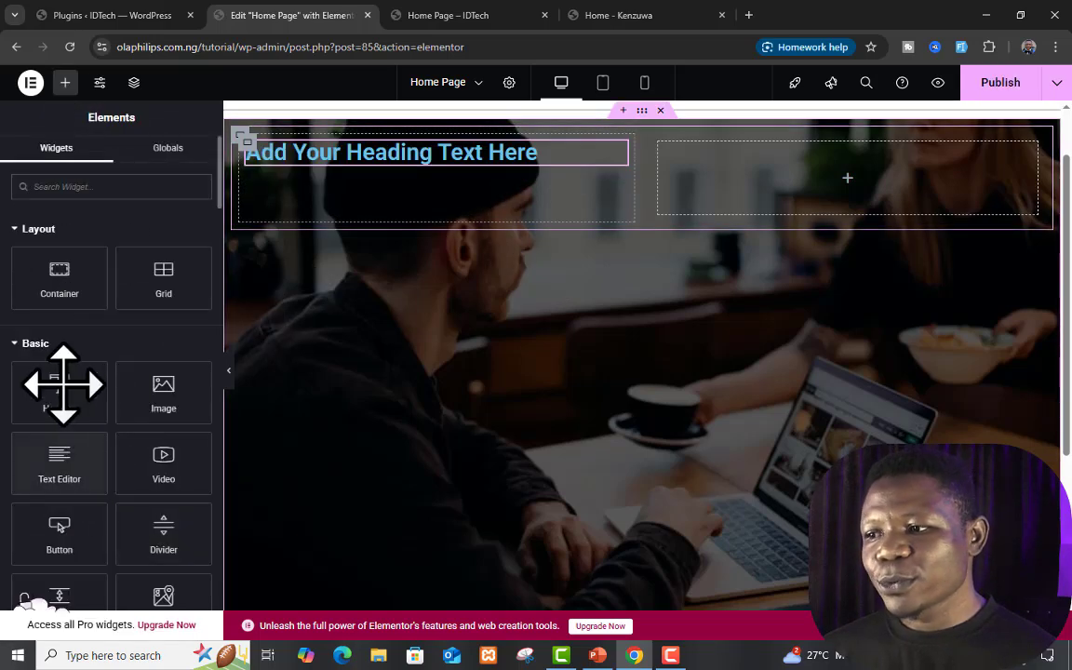
left_click_drag(61, 386, 875, 170)
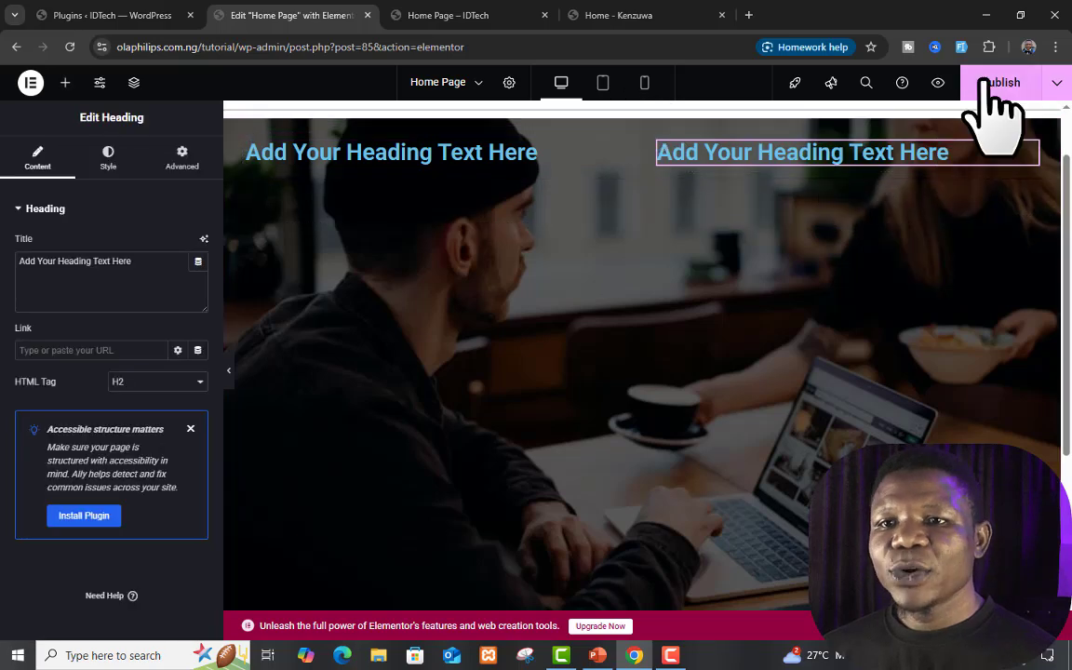
left_click(996, 82)
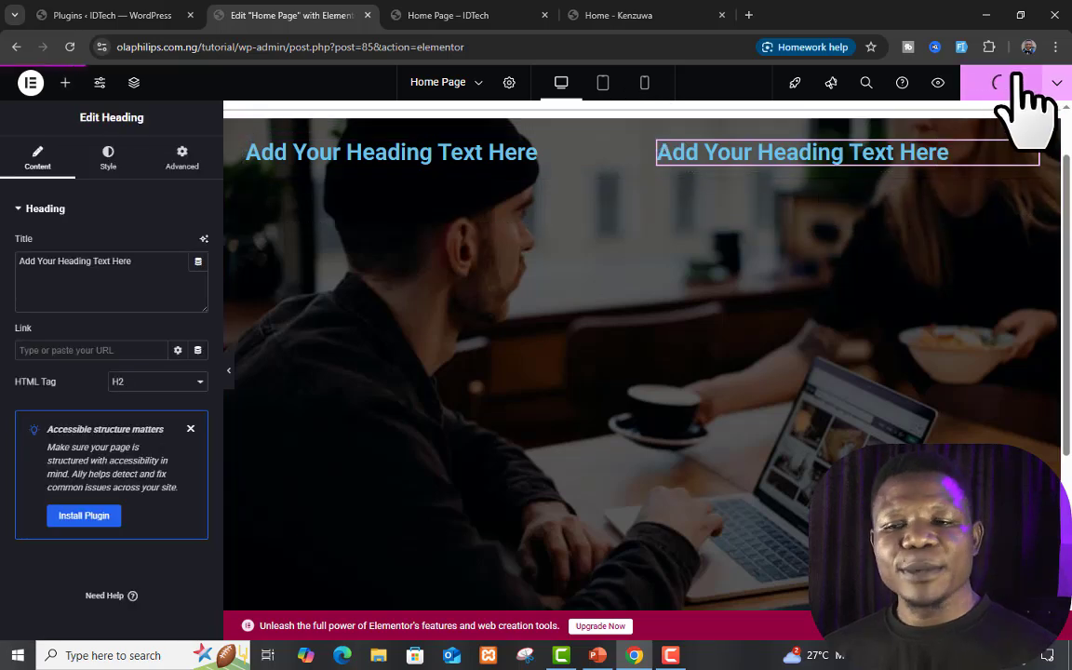
left_click(415, 15)
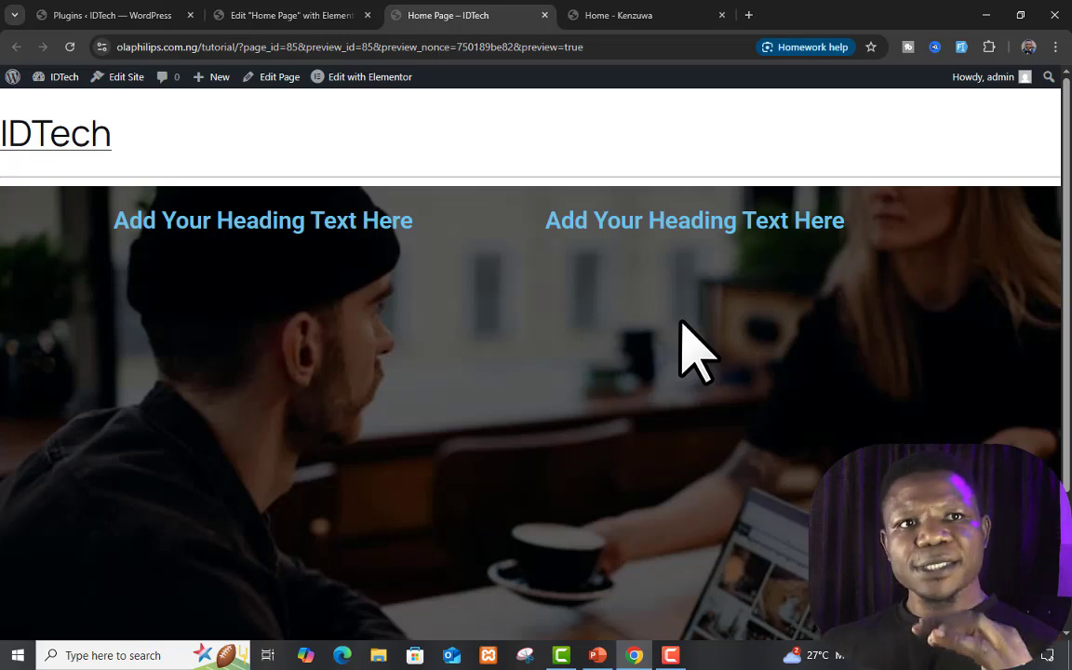
Set the outer hero container's Justify Content to Center, publish the page and check the heading placement in the preview
left_click(243, 14)
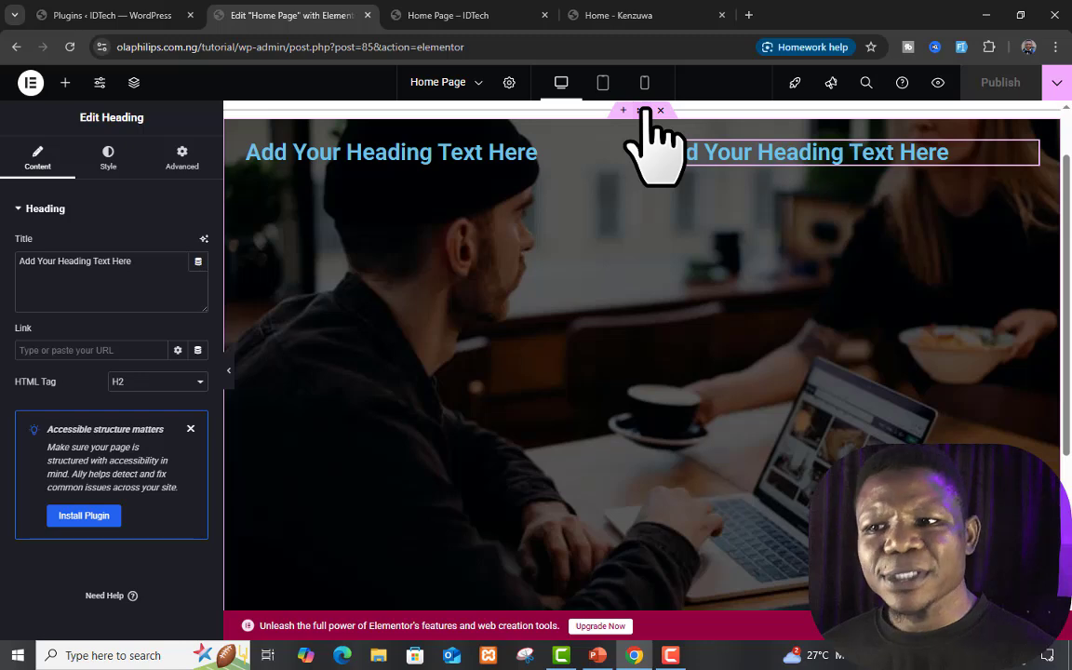
left_click(642, 110)
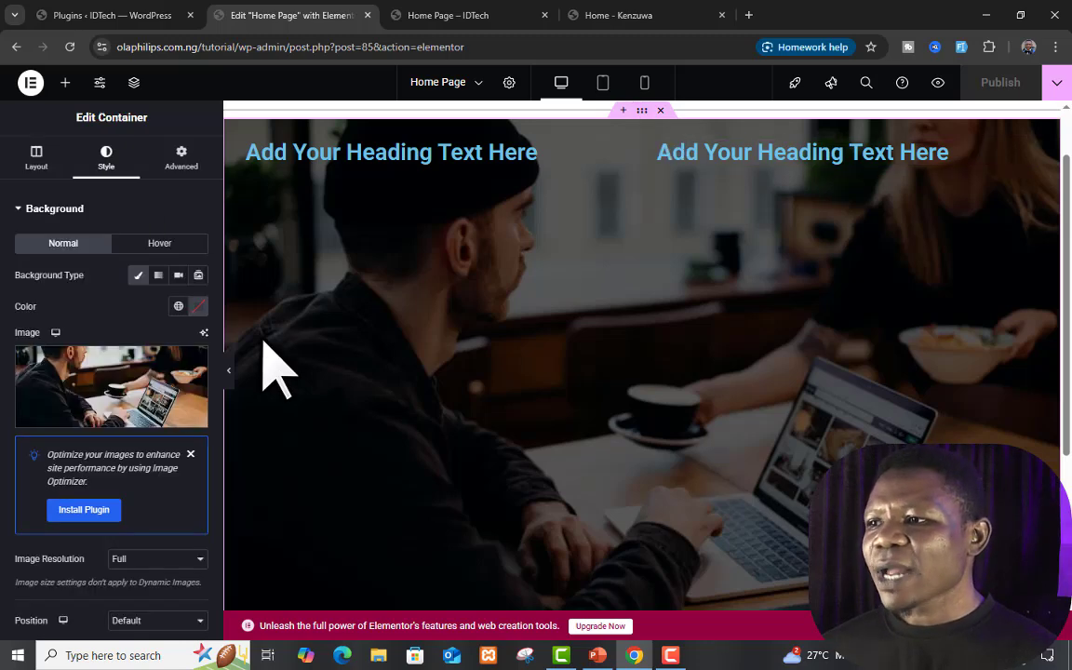
left_click(37, 153)
scroll(177, 470, "down", 1)
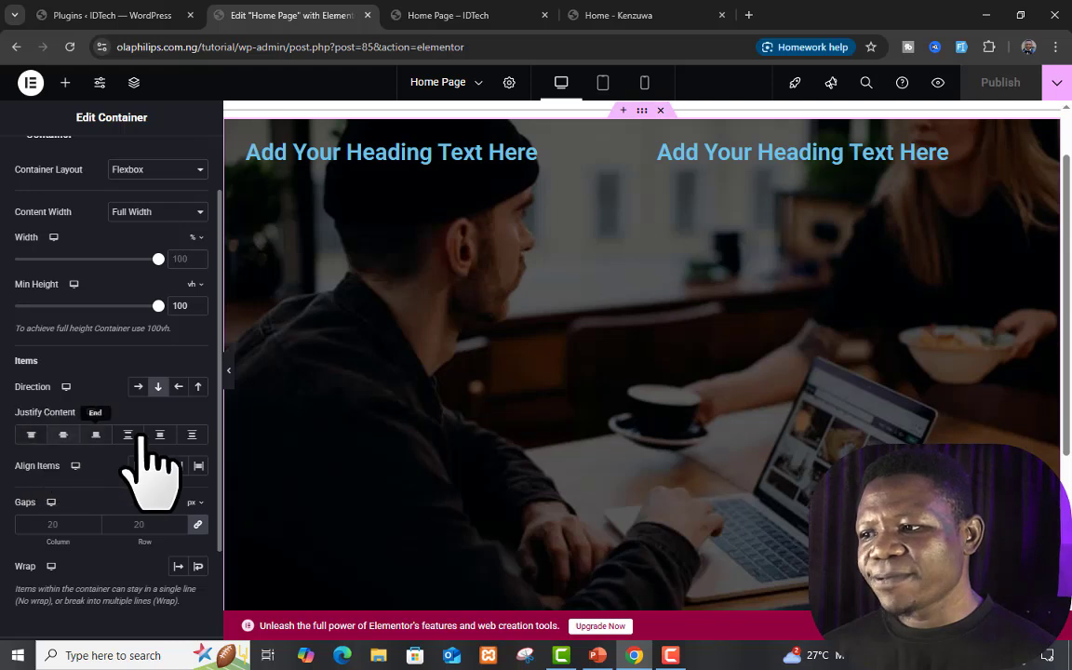
left_click(62, 434)
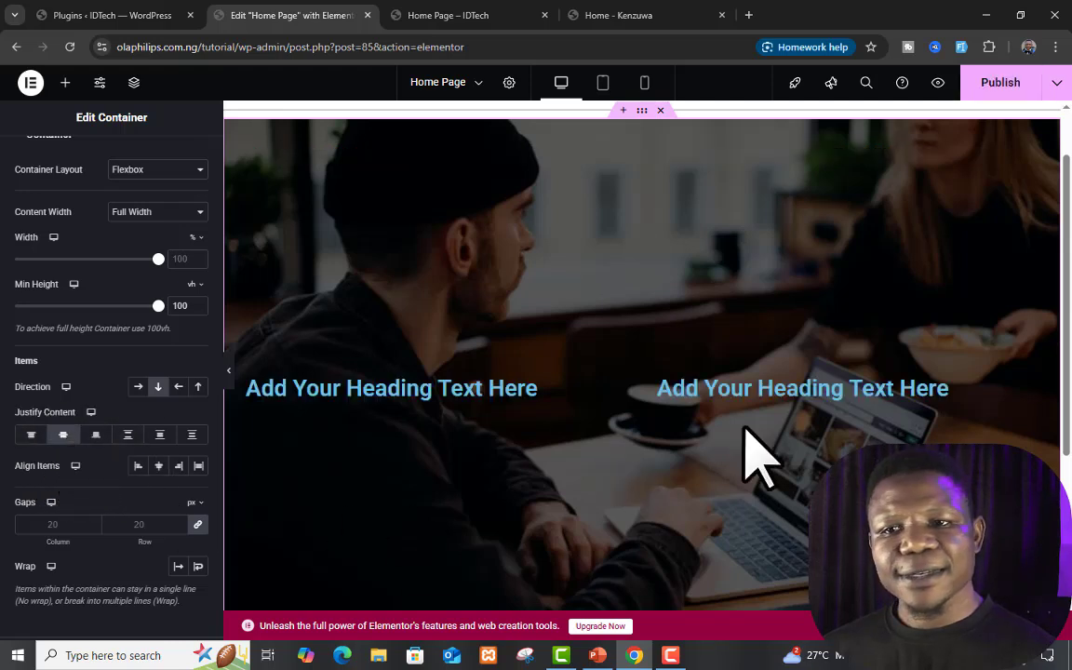
left_click(988, 85)
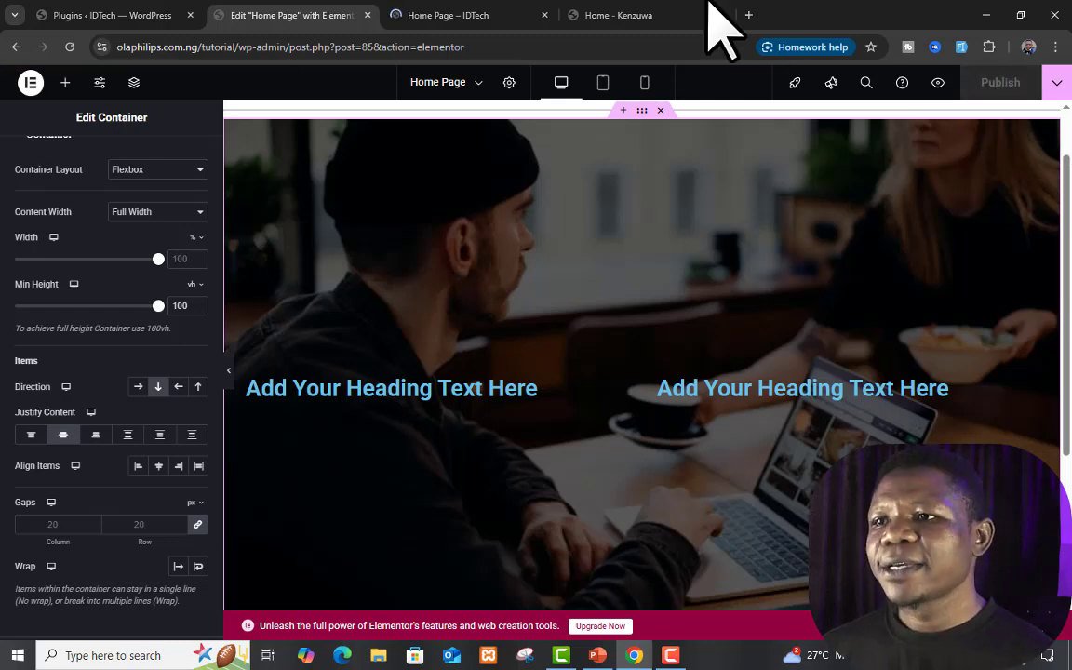
left_click(470, 12)
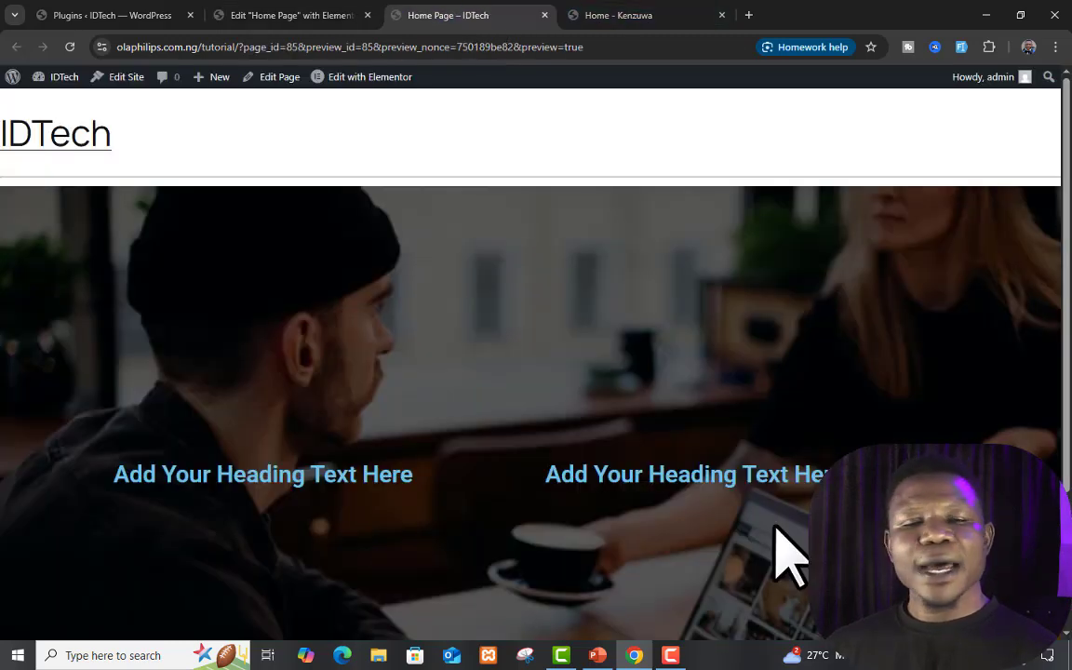
scroll(779, 498, "down", 2)
scroll(780, 465, "up", 1)
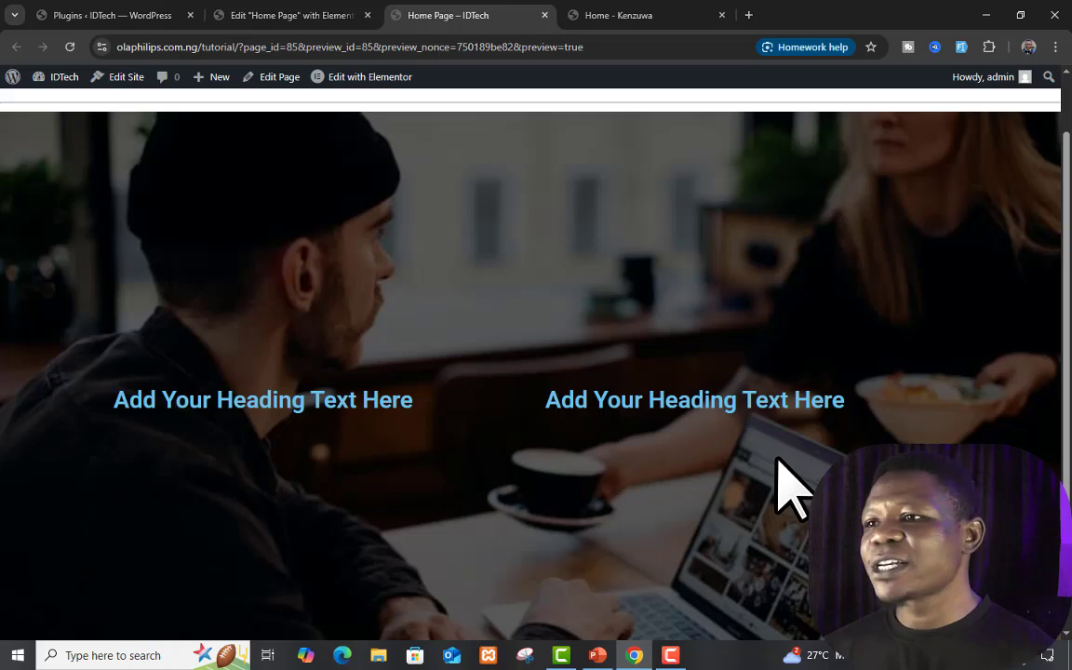
Delete the heading from the right-hand column of the hero section
left_click(335, 15)
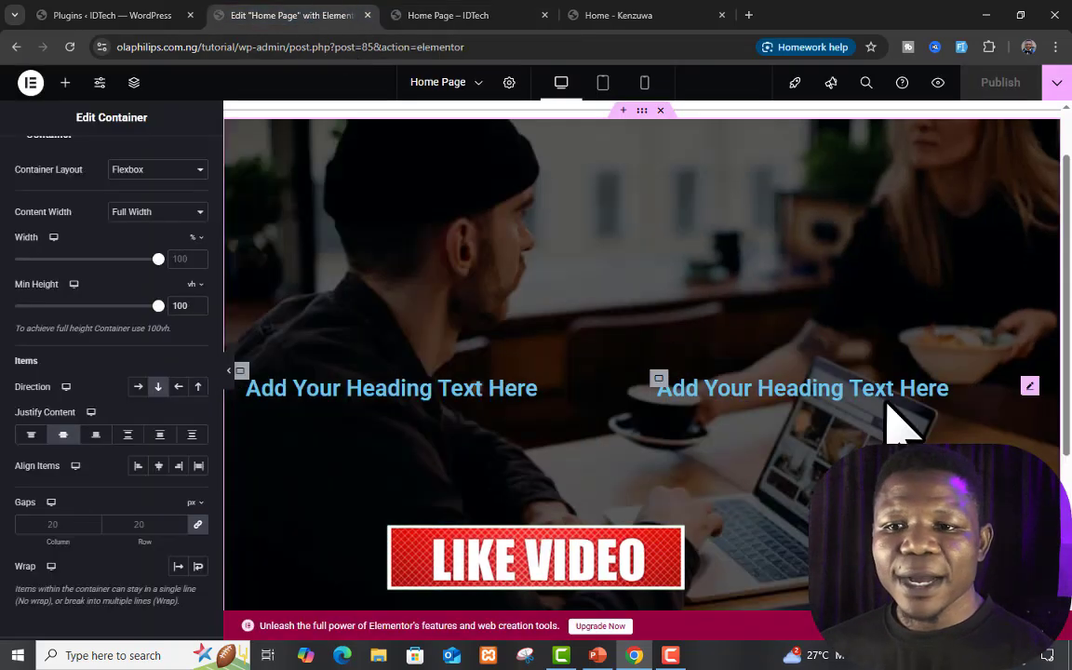
left_click(1029, 385)
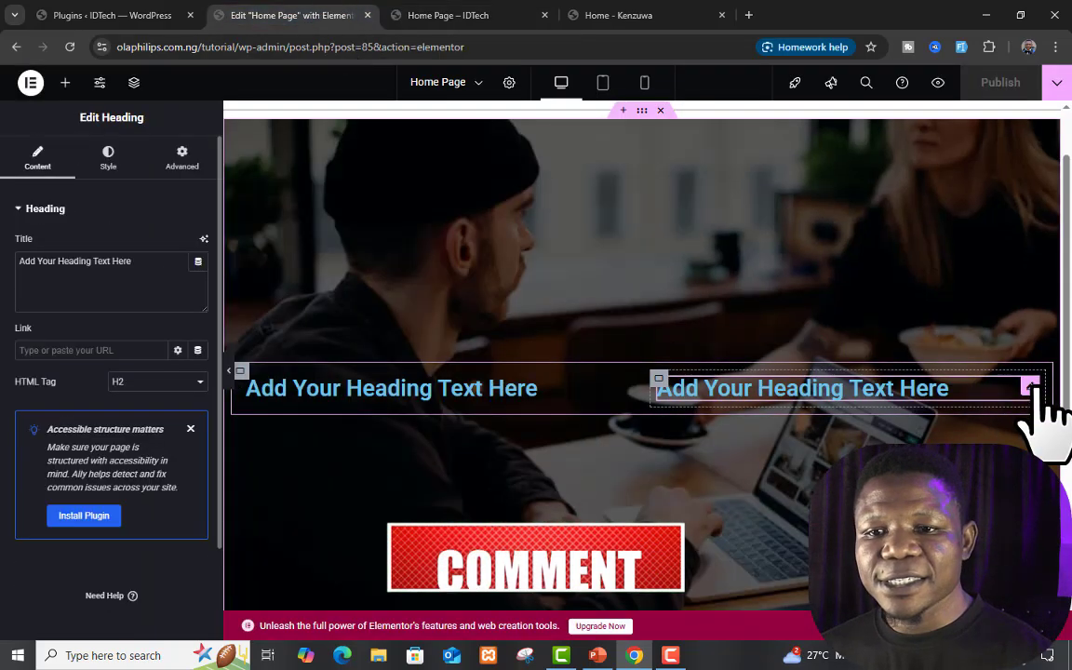
key("Delete")
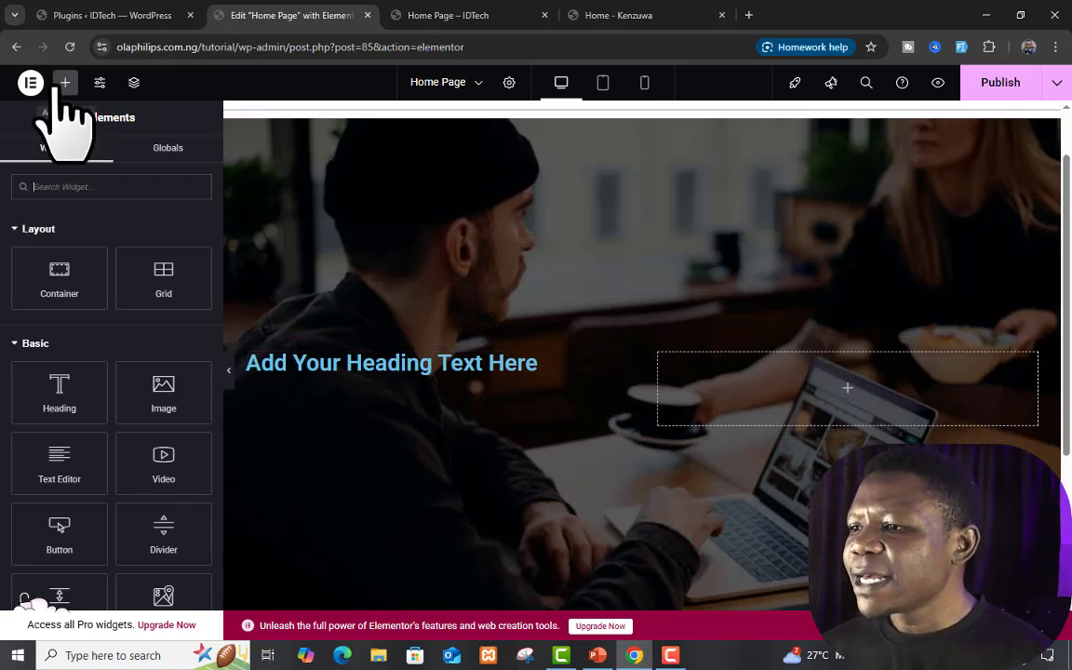
Add a Text Editor widget and a Button below the left column's heading, publish the page and check the preview
left_click_drag(65, 462, 437, 389)
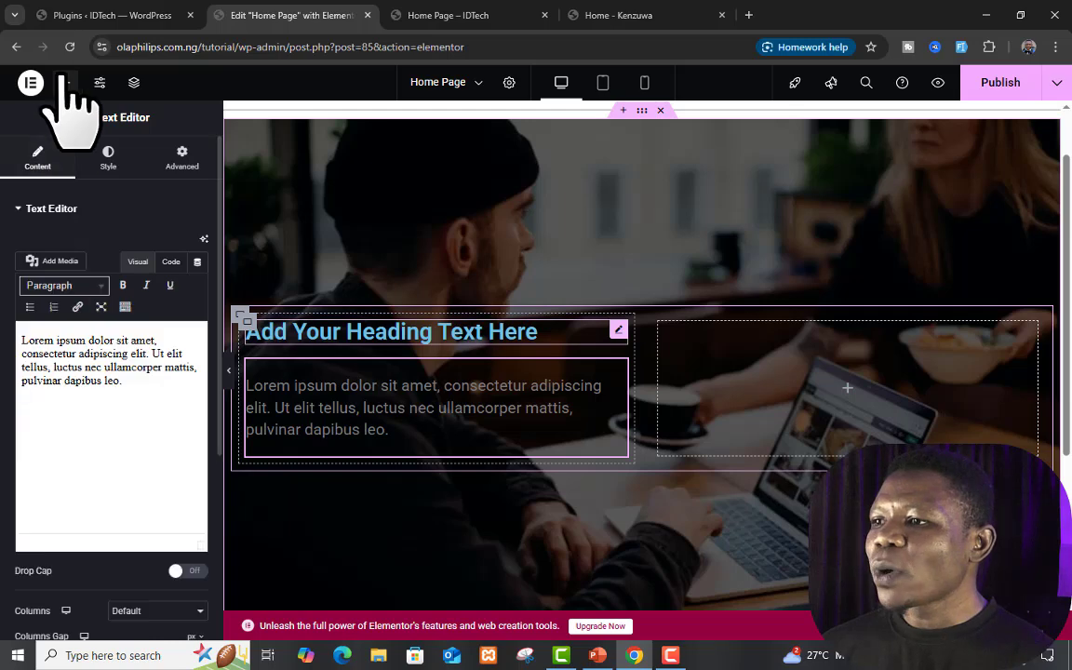
left_click(66, 82)
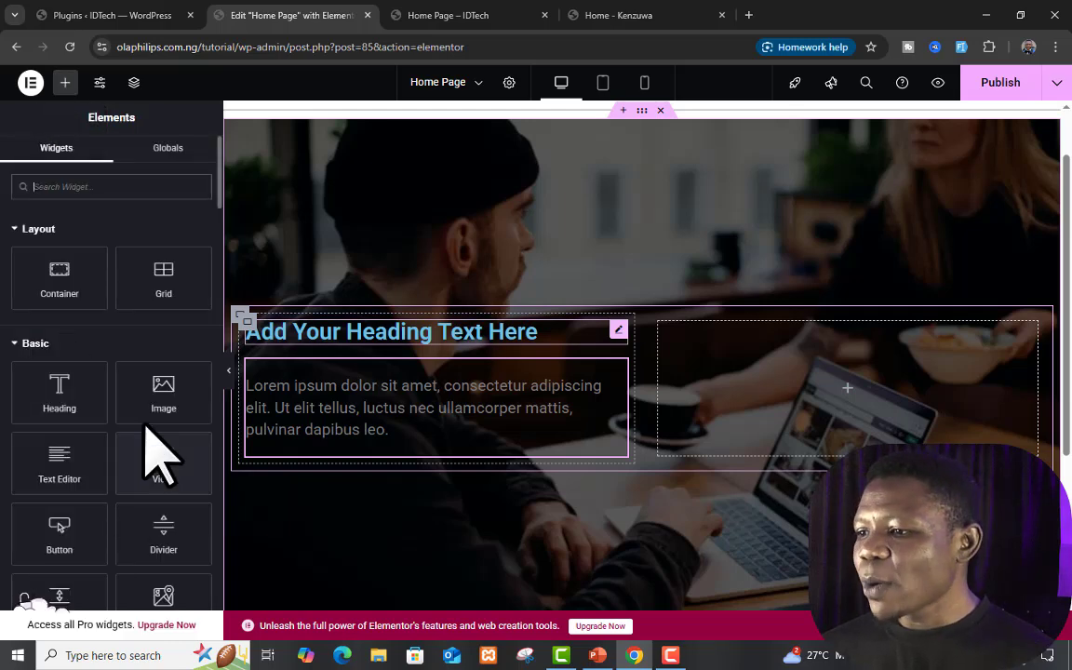
scroll(159, 456, "down", 1)
left_click_drag(67, 473, 434, 453)
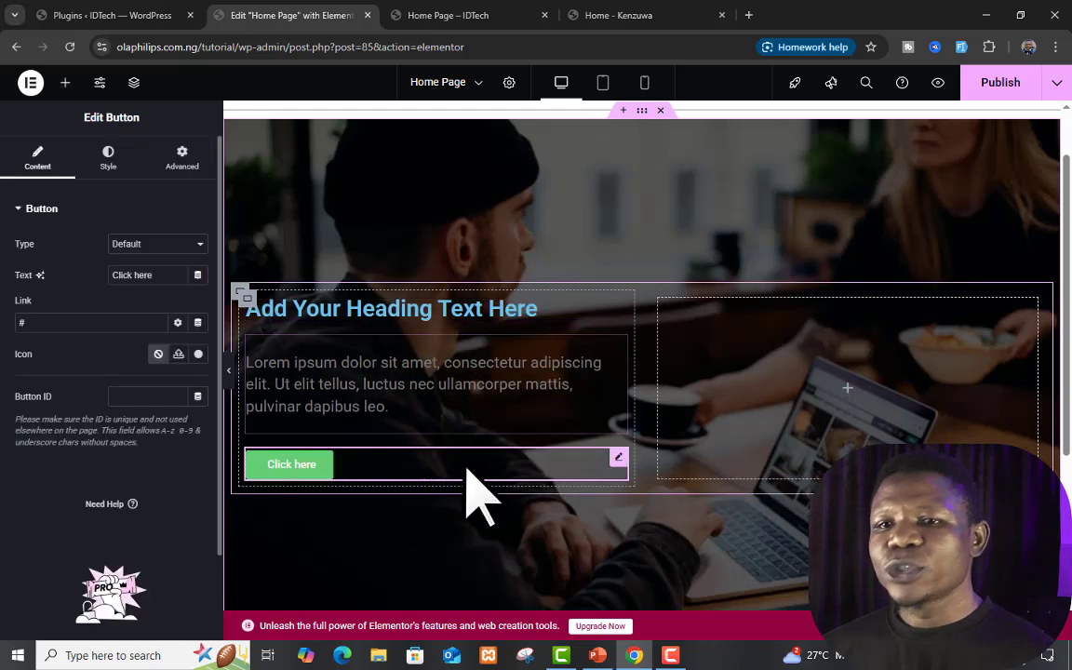
left_click(1014, 88)
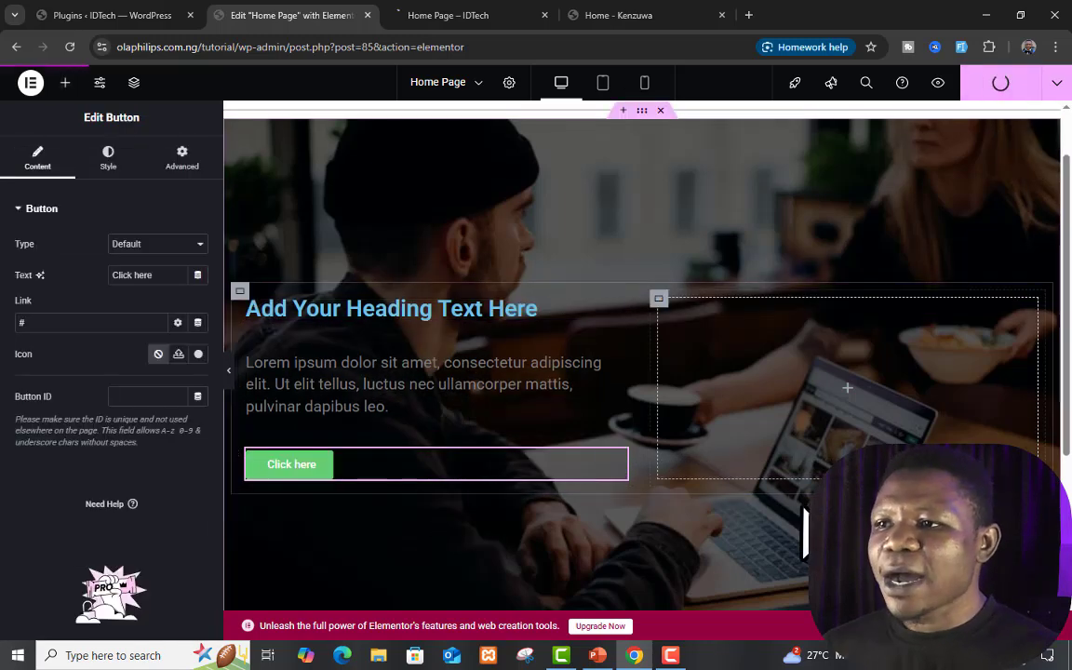
left_click(437, 14)
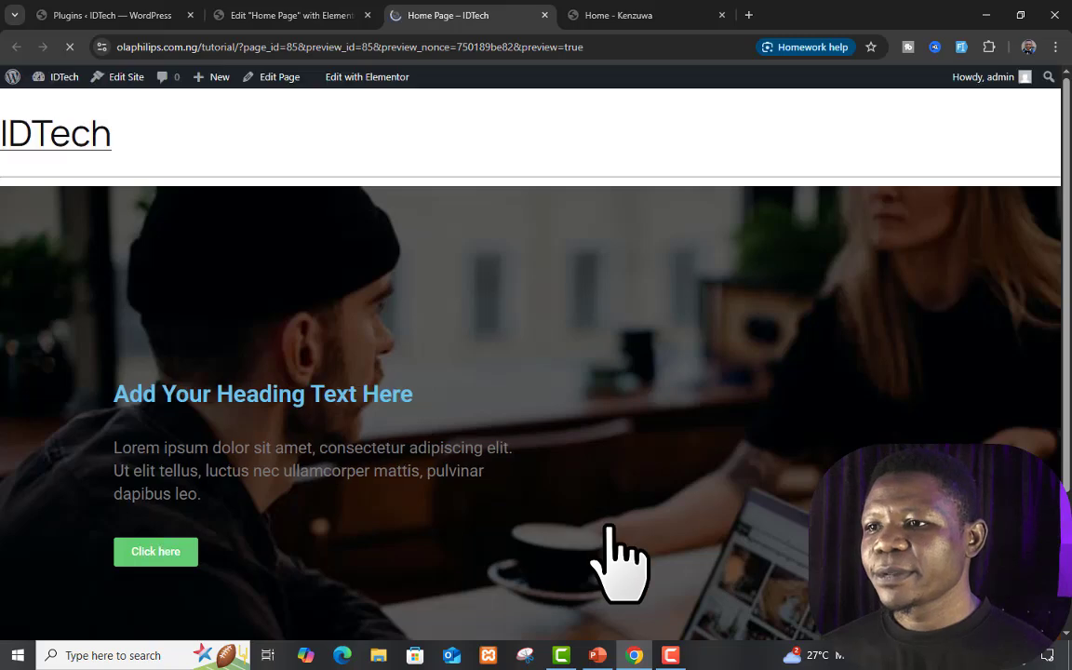
scroll(574, 479, "down", 2)
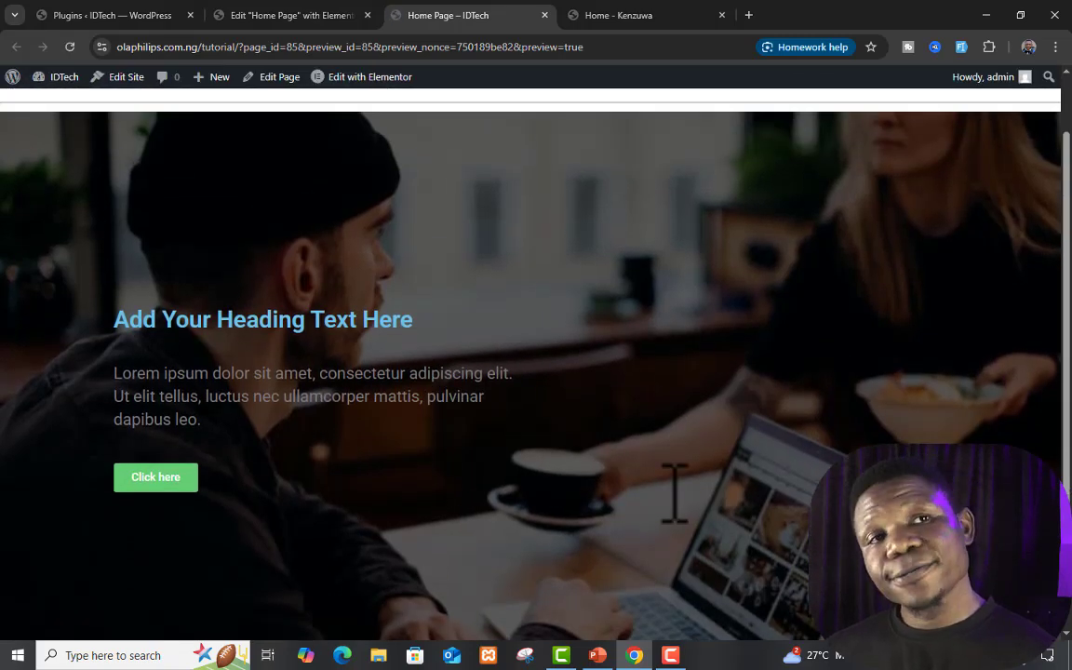
Return to the Elementor editor and change the left column heading's title to "Welcome to My Site"
left_click(284, 17)
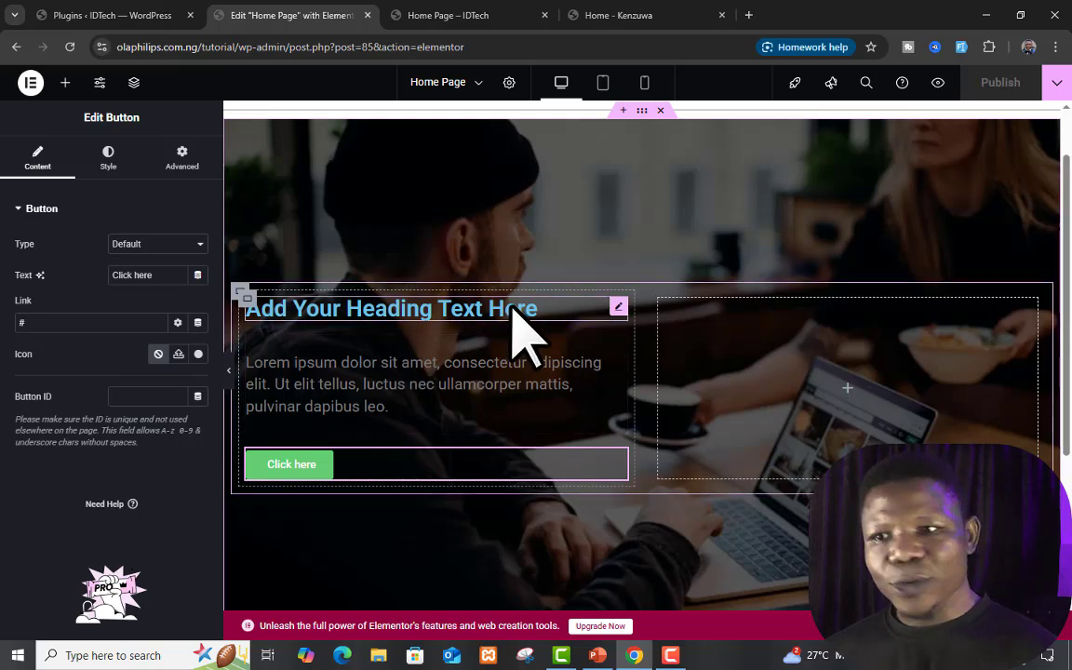
left_click(618, 307)
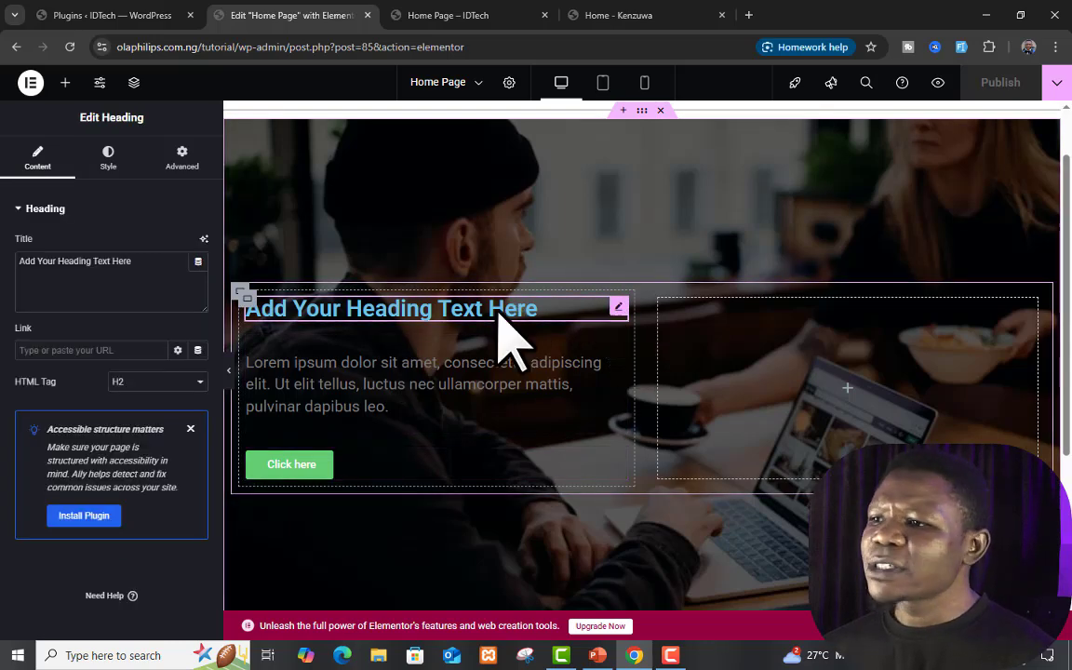
triple_click(164, 270)
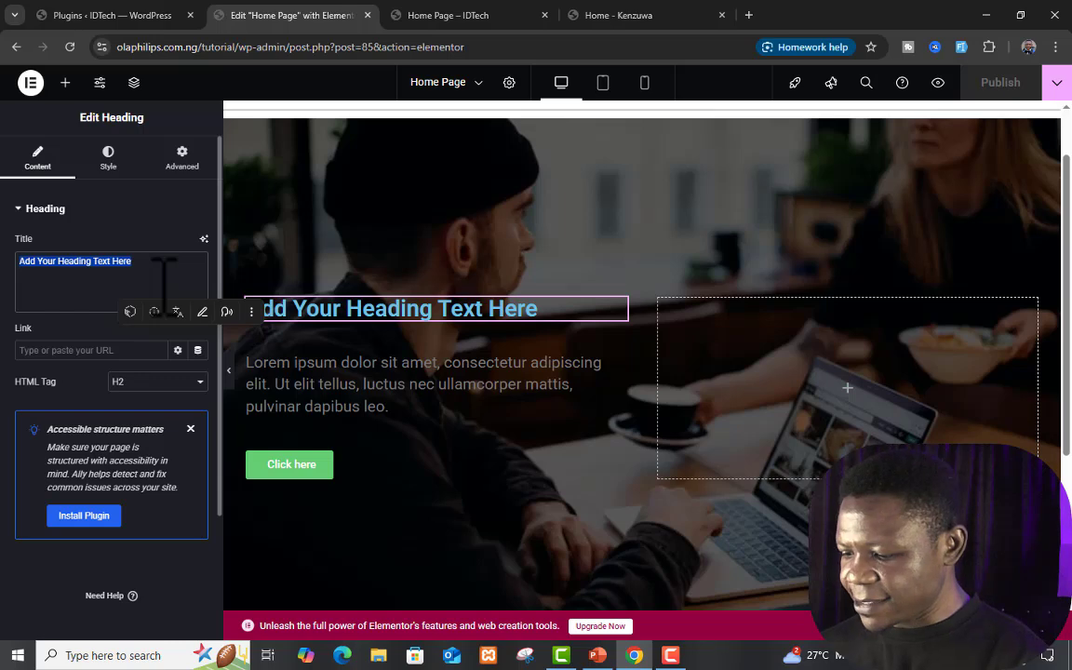
type("Welcomw t")
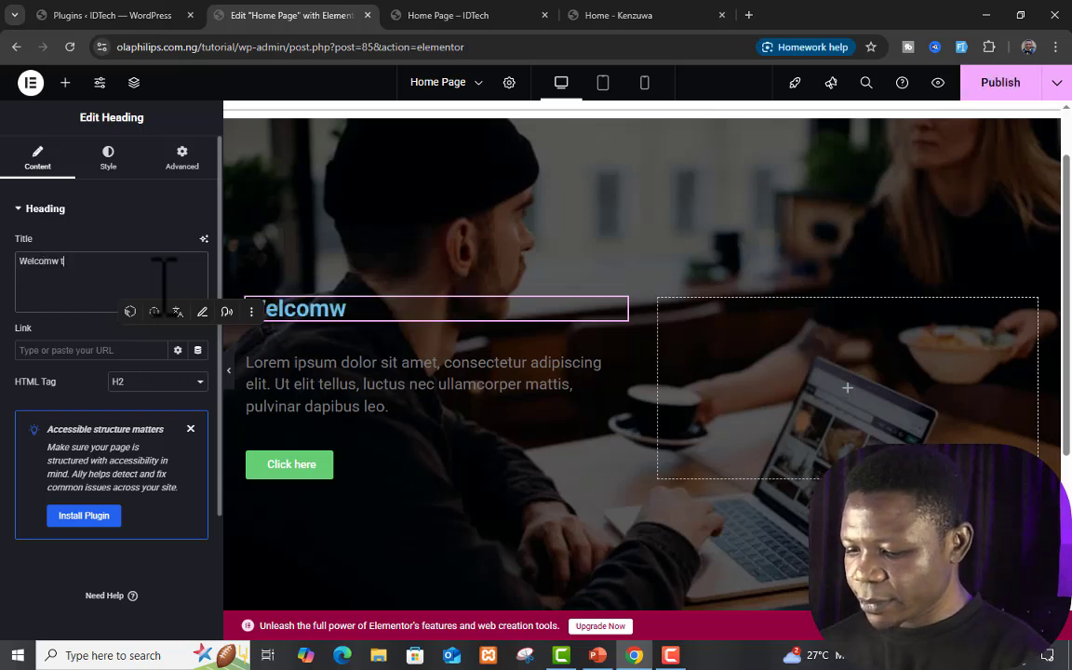
type("o My Site")
scroll(419, 349, "down", 1)
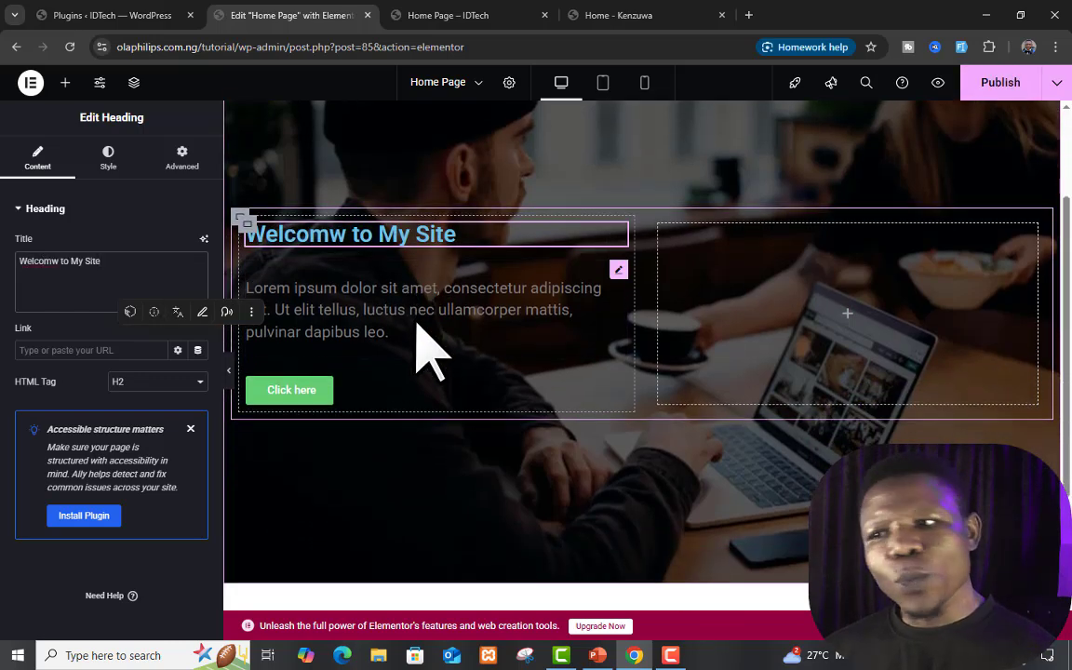
left_click(54, 261)
key("BackSpace")
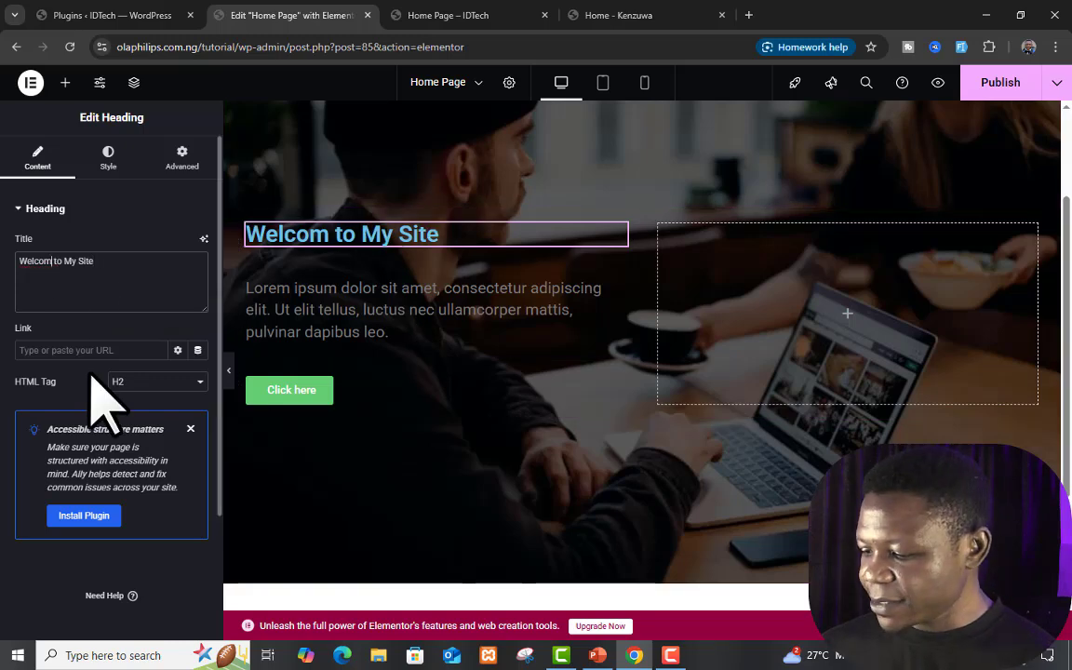
type("e")
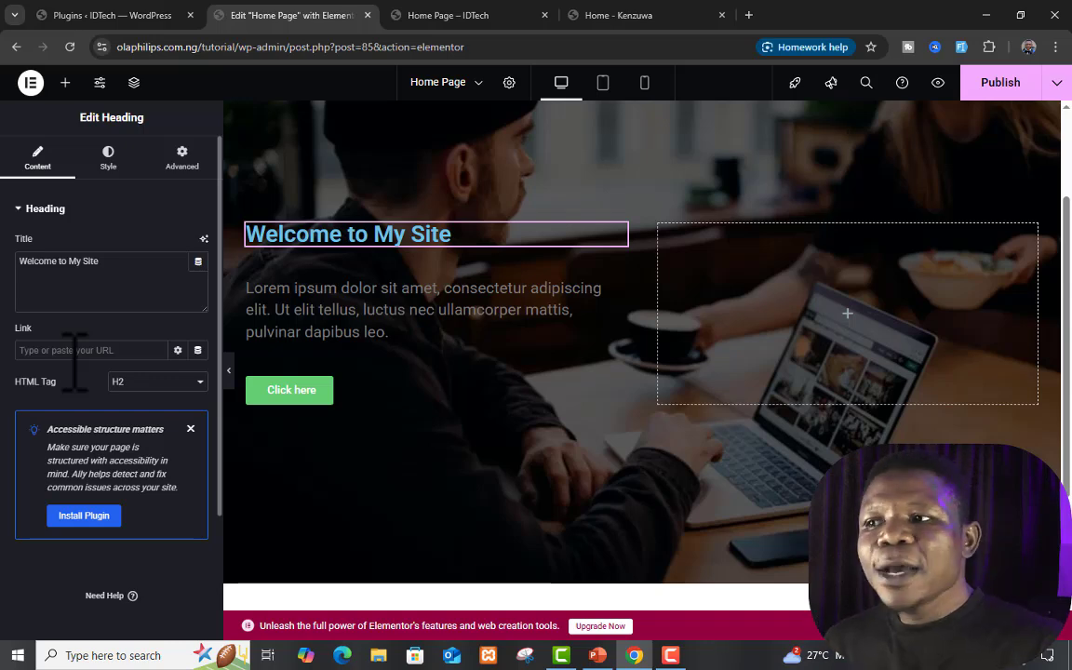
Align the heading left after trying centre alignment, and set its font family to Rosario
left_click(108, 158)
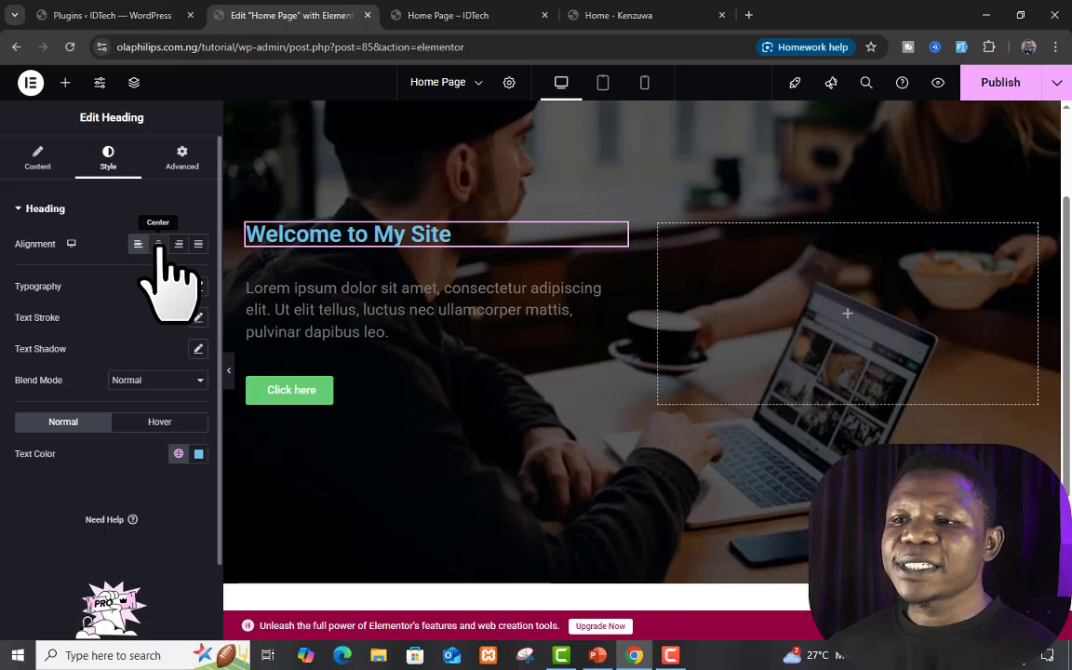
left_click(158, 243)
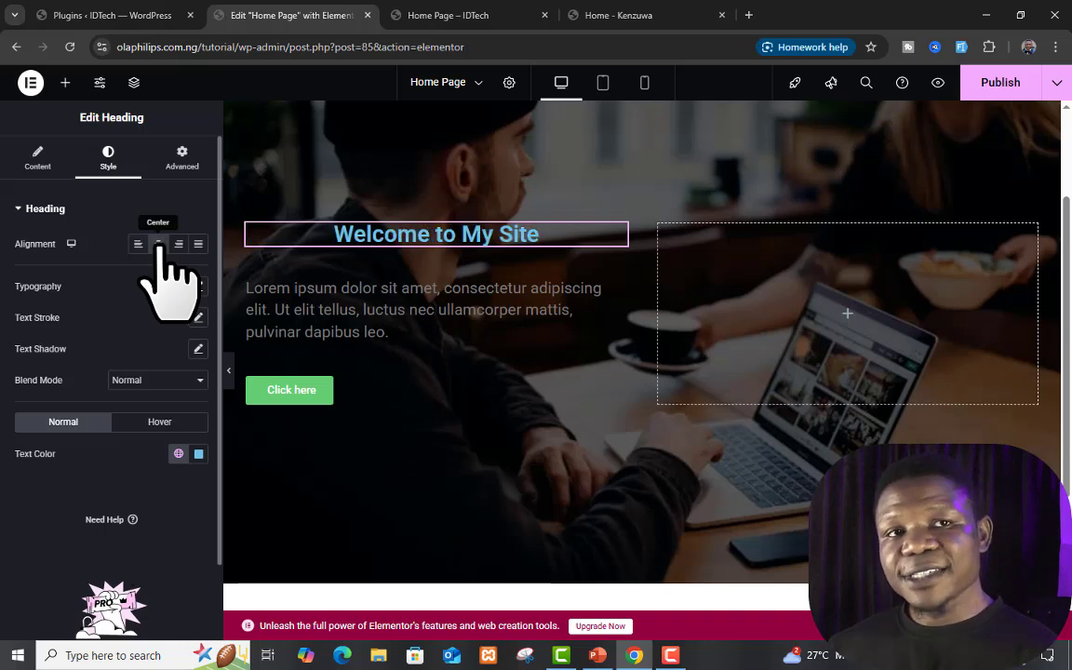
left_click(138, 244)
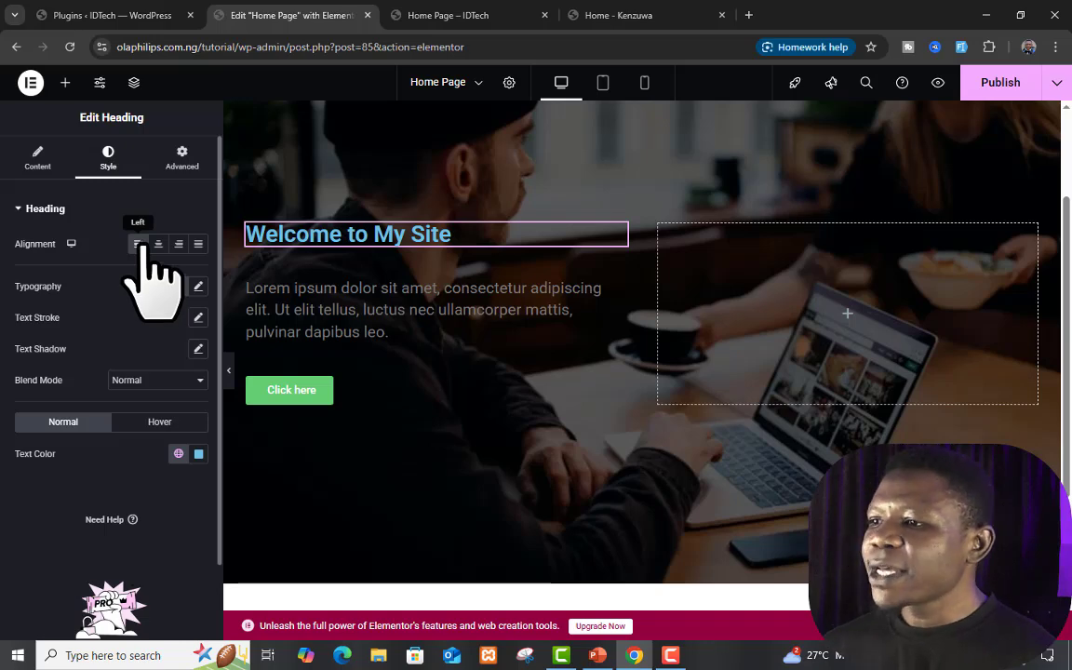
left_click(197, 287)
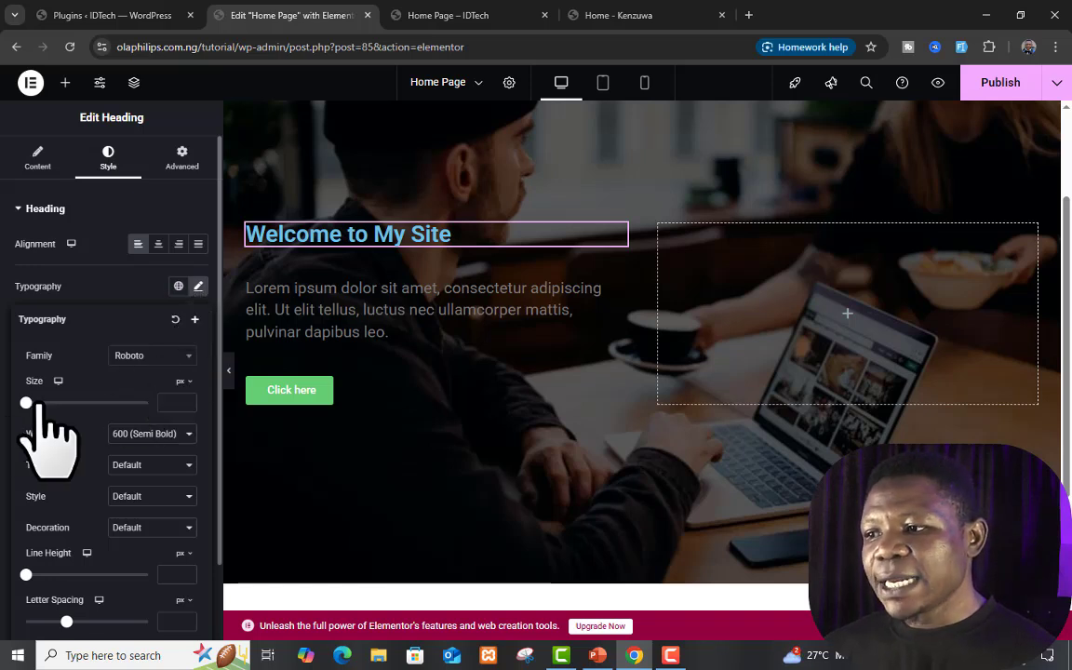
left_click(189, 356)
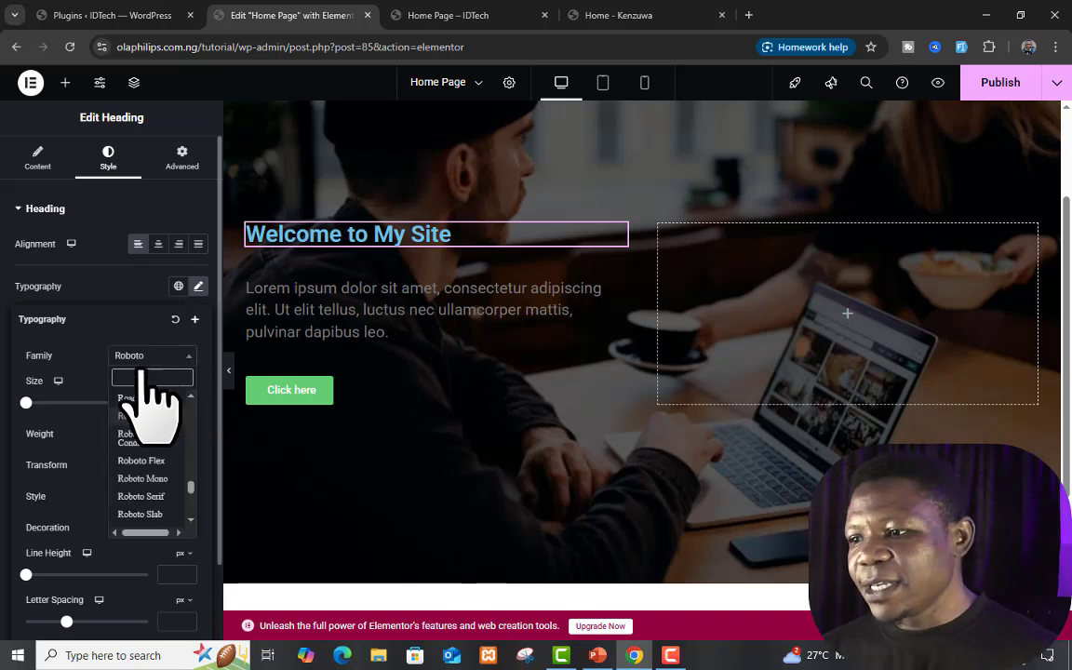
scroll(151, 507, "down", 2)
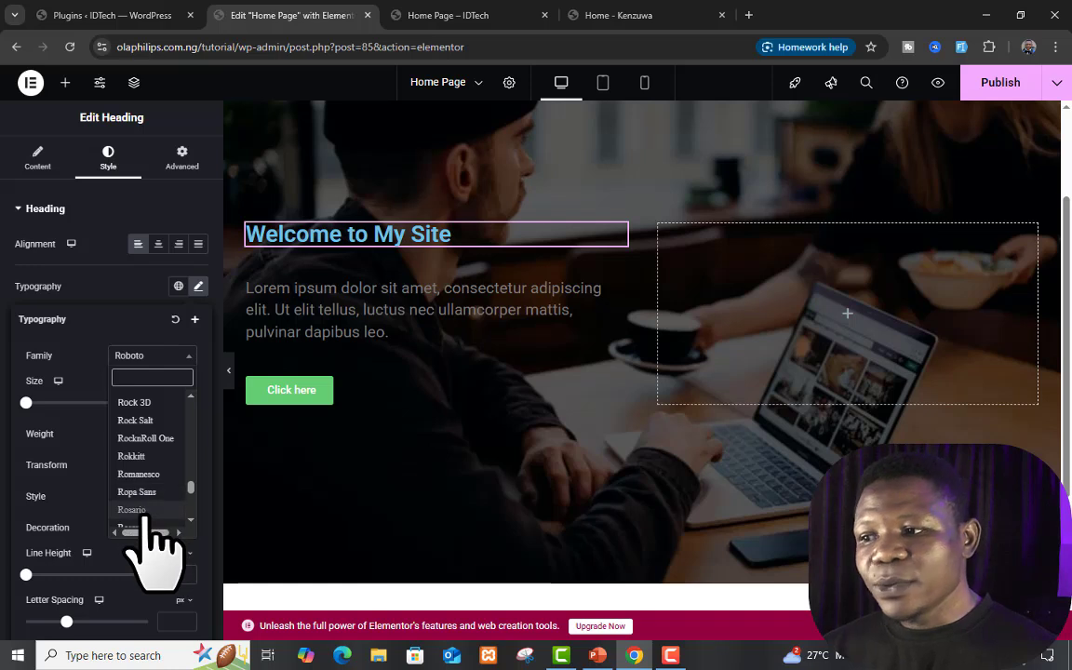
left_click(140, 510)
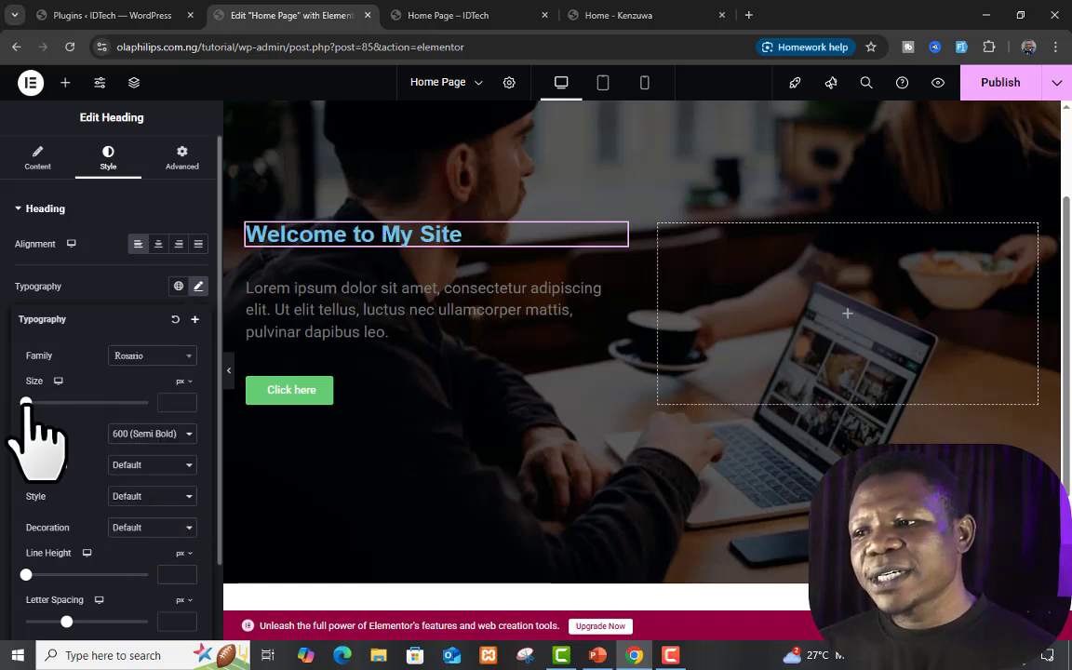
Set the heading's font size to 80 px
left_click_drag(26, 402, 79, 402)
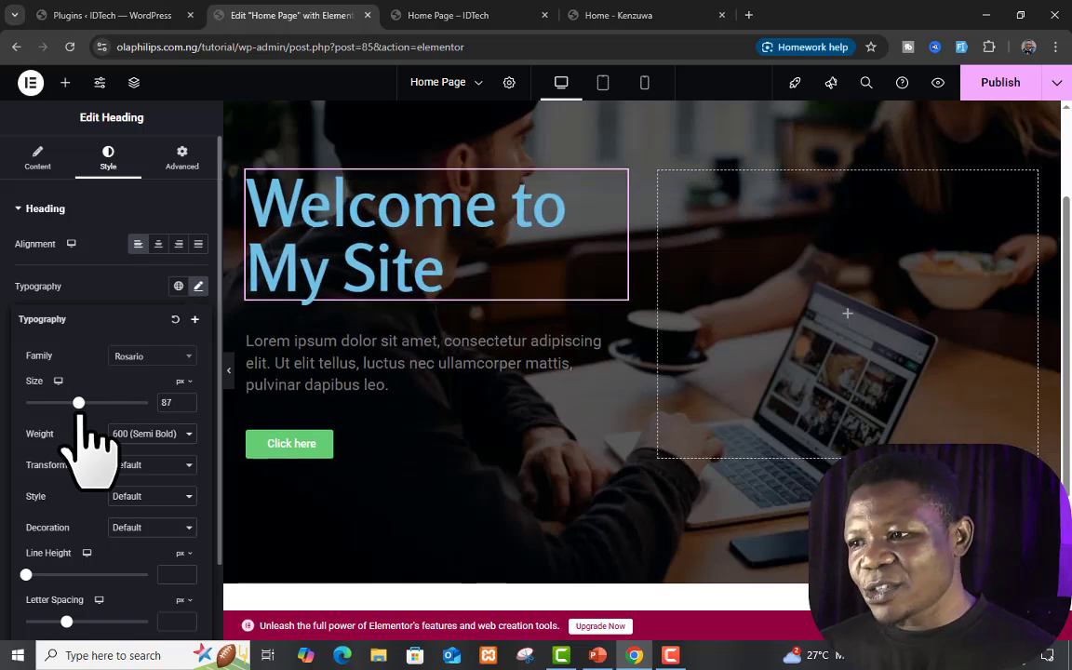
scroll(126, 470, "down", 2)
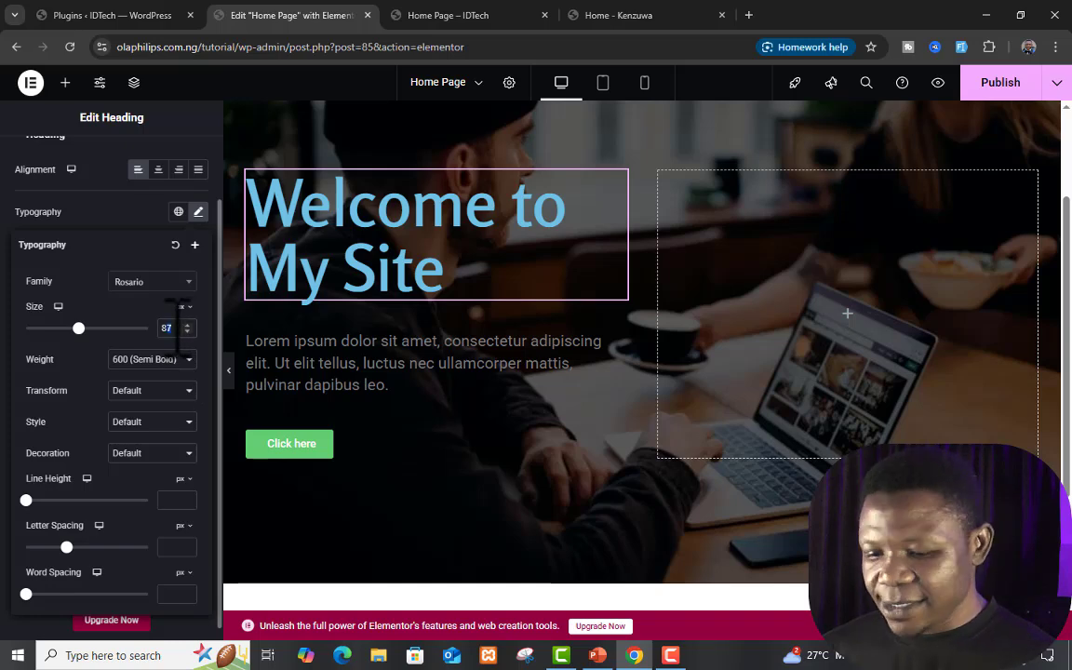
key("BackSpace")
type("0")
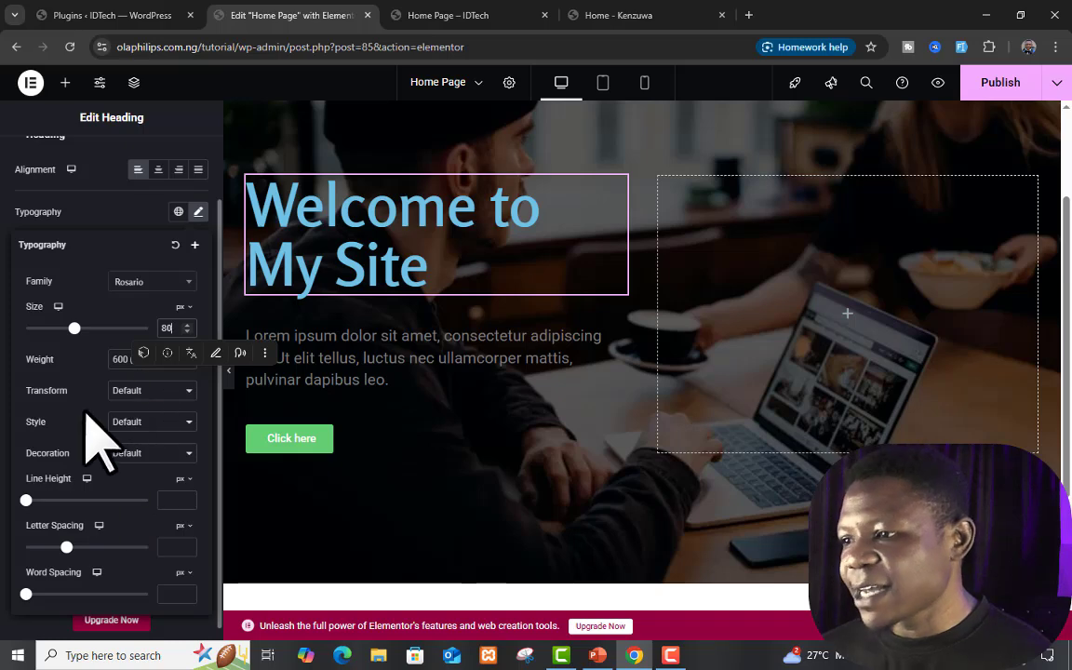
Transform the heading text to Uppercase and set its line height to 90 px
scroll(79, 437, "down", 1)
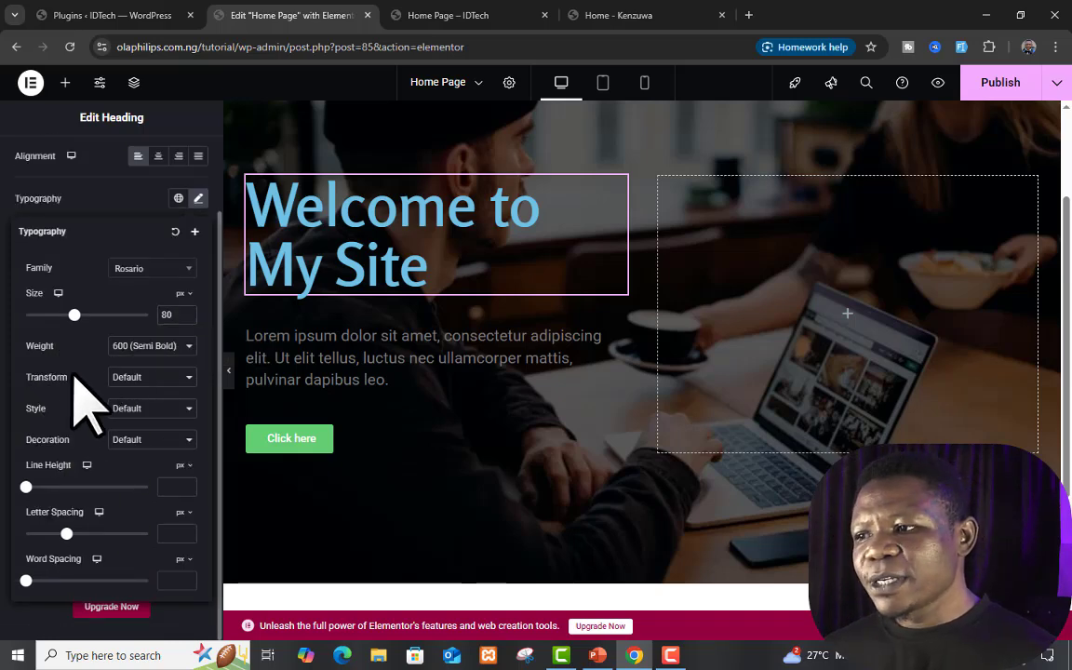
left_click(188, 379)
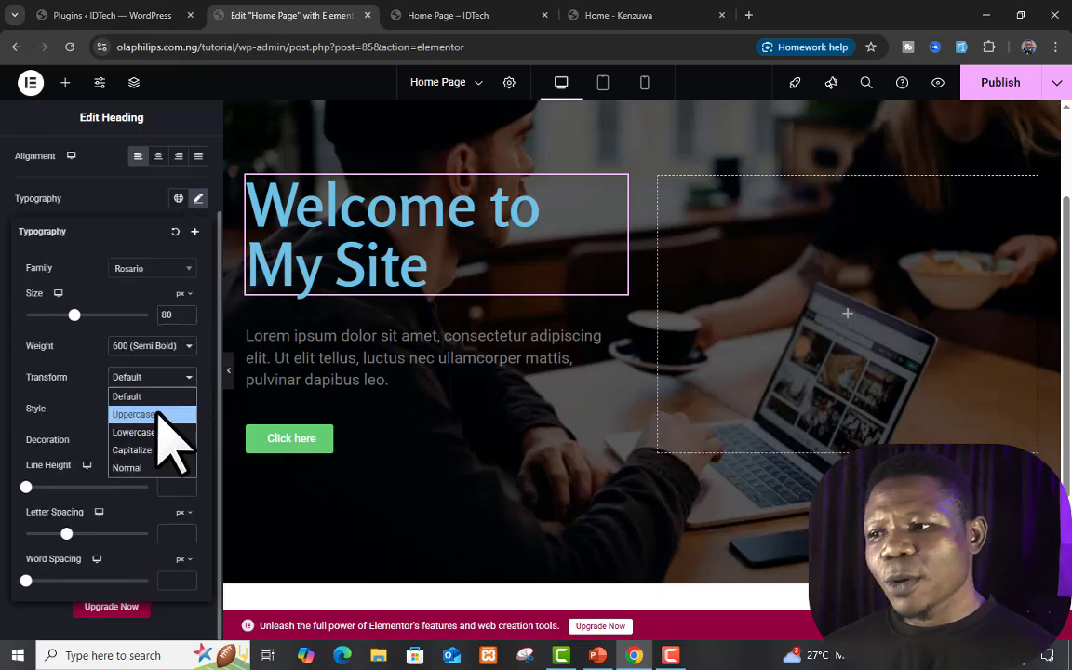
left_click(149, 414)
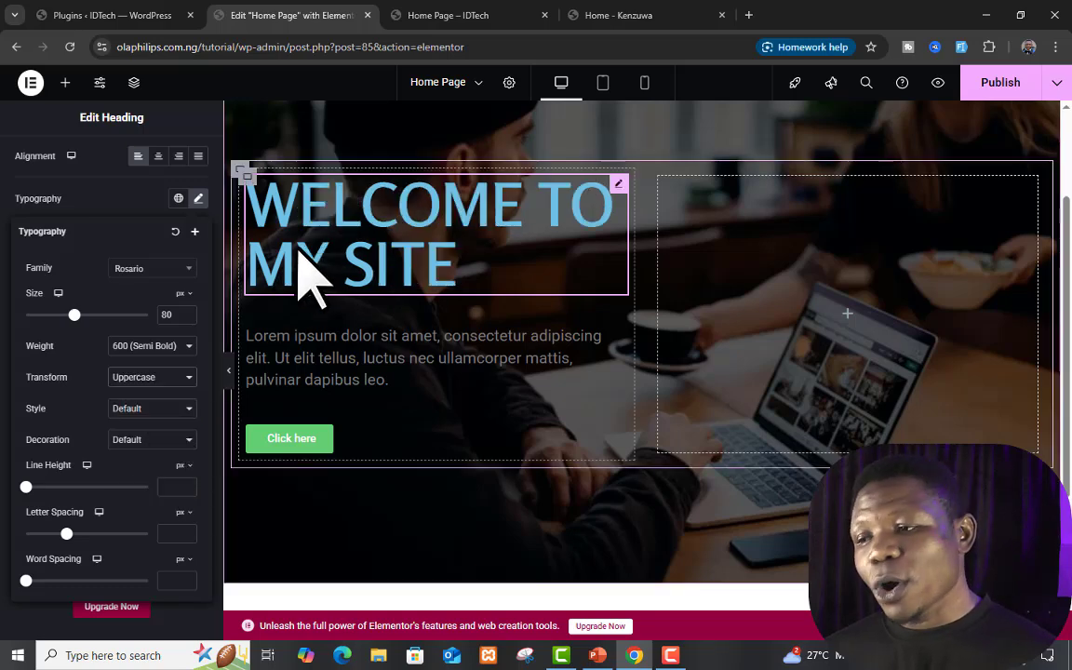
left_click_drag(28, 487, 137, 486)
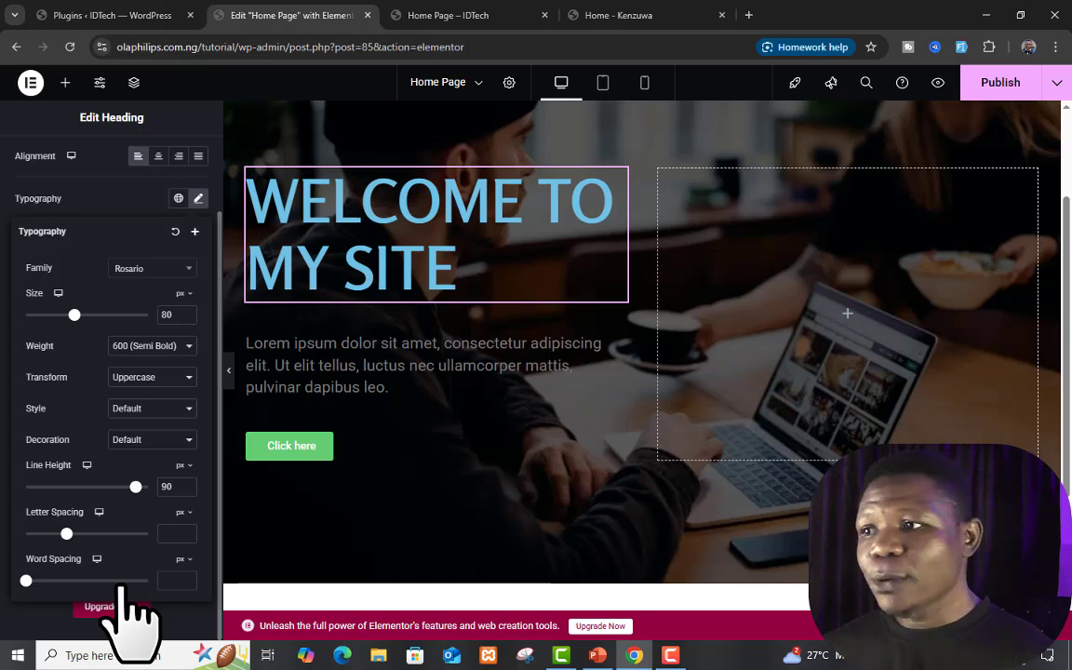
Change the heading's text color to white
left_click(105, 201)
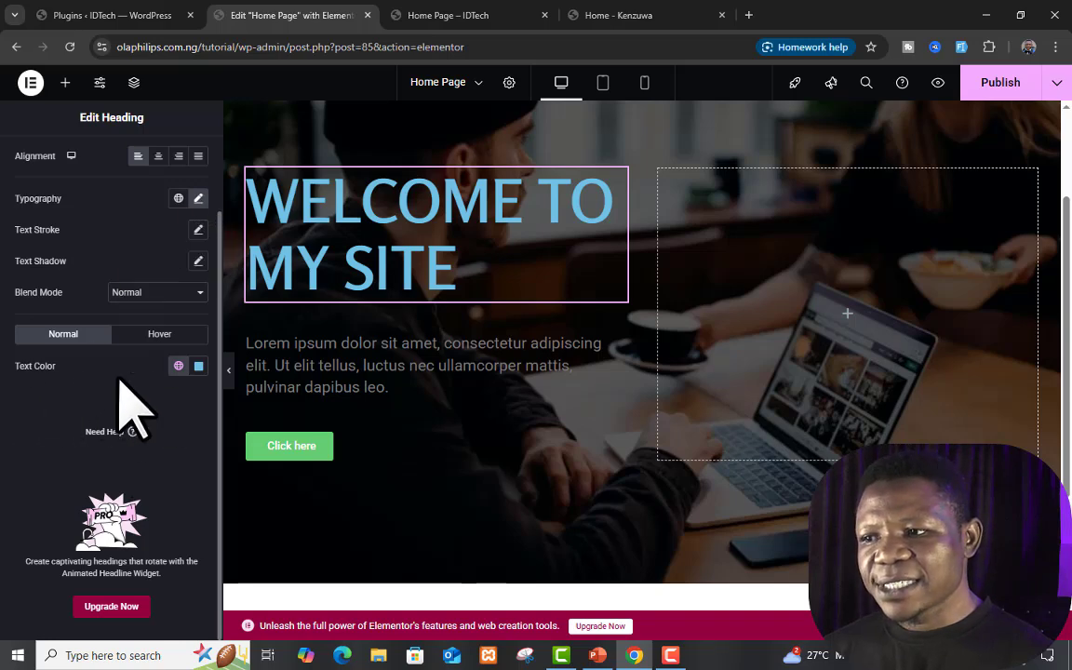
left_click(198, 366)
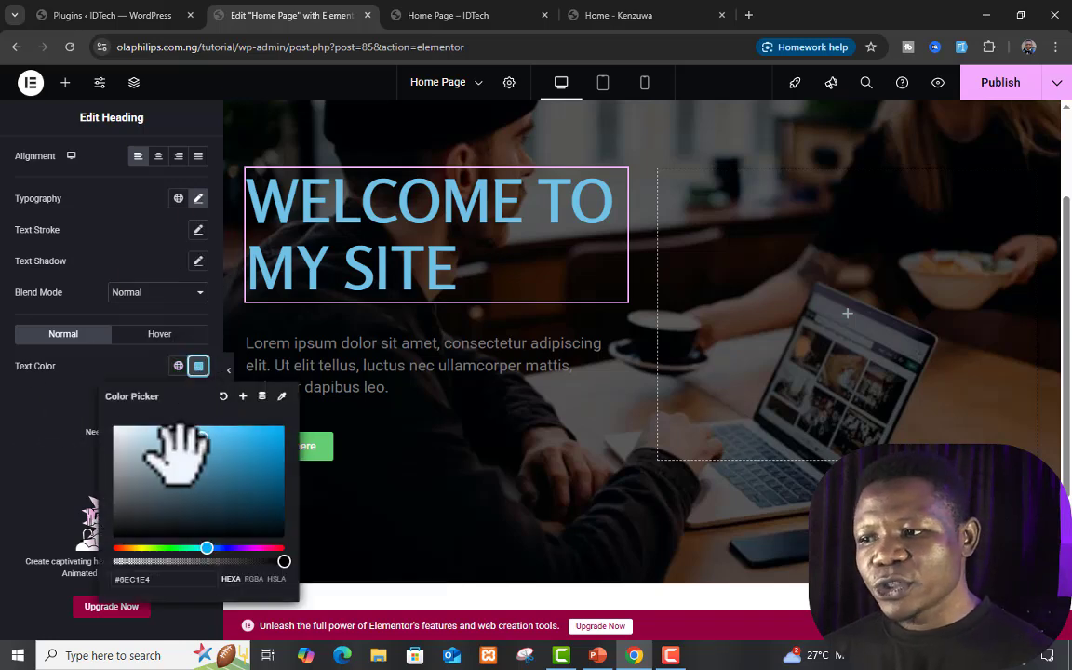
left_click_drag(172, 450, 60, 414)
left_click(30, 410)
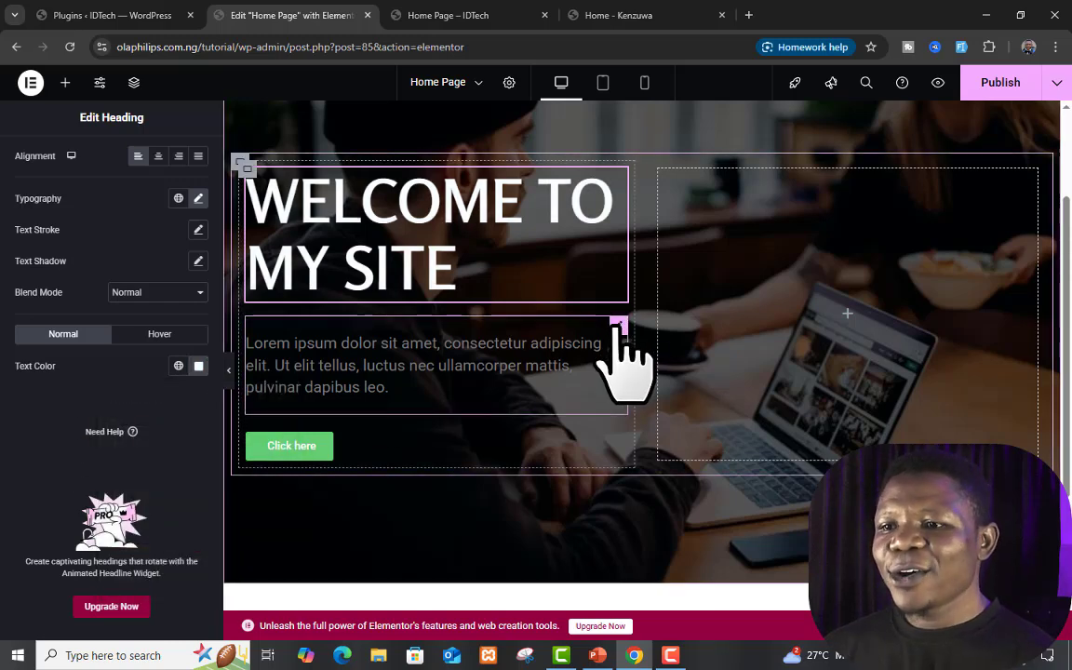
Set the text color of the paragraph below the heading to white (#FFFFFF)
left_click(618, 325)
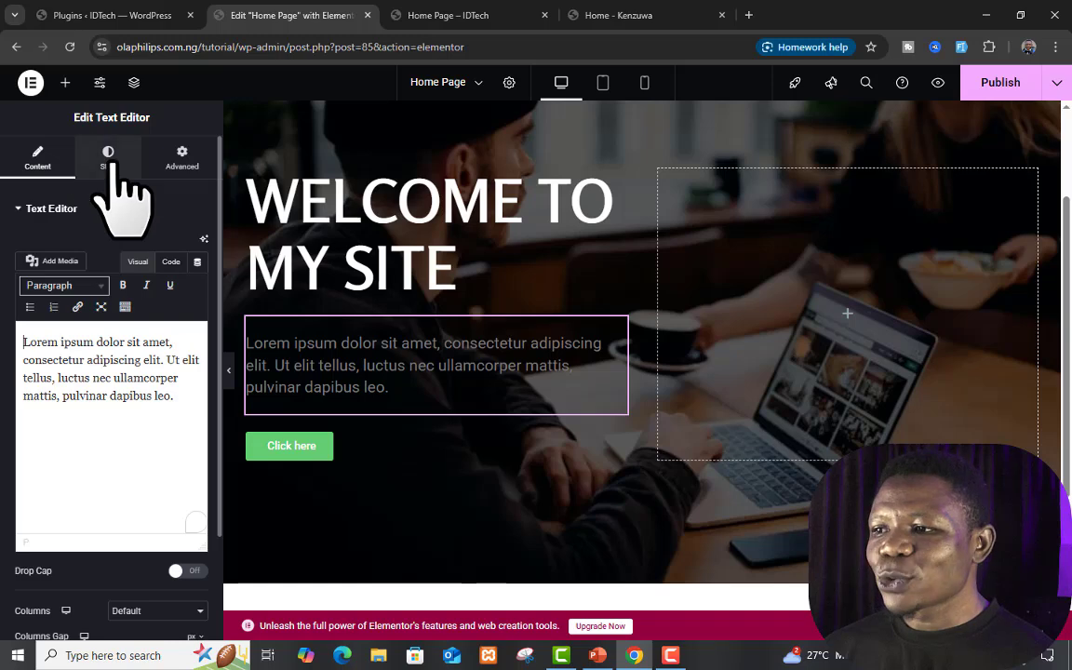
left_click(108, 157)
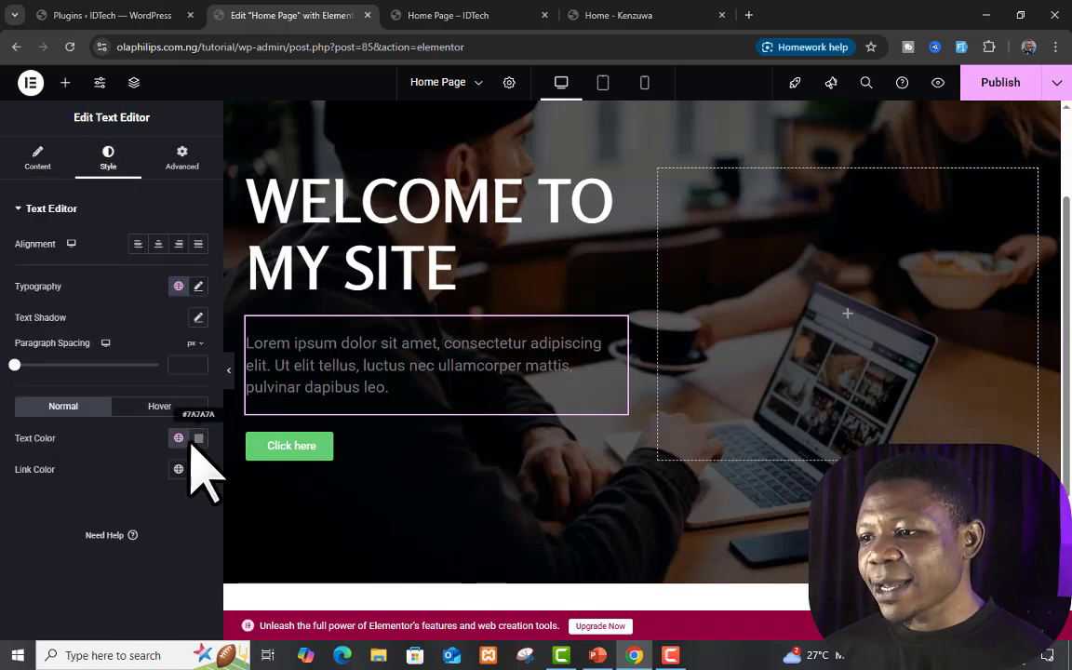
left_click(197, 438)
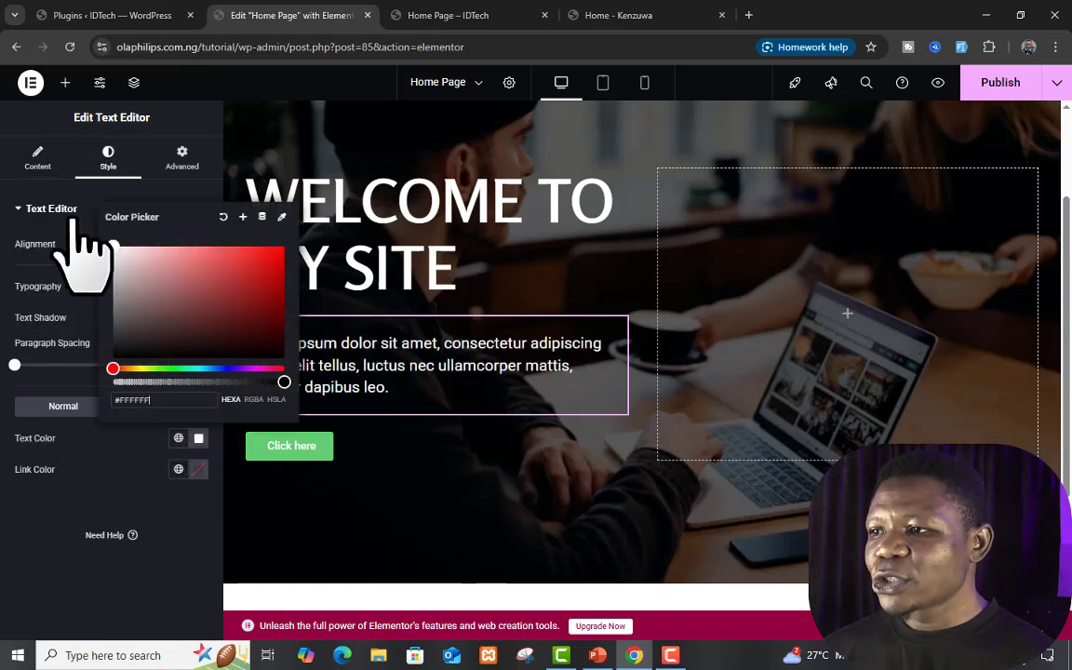
left_click(19, 211)
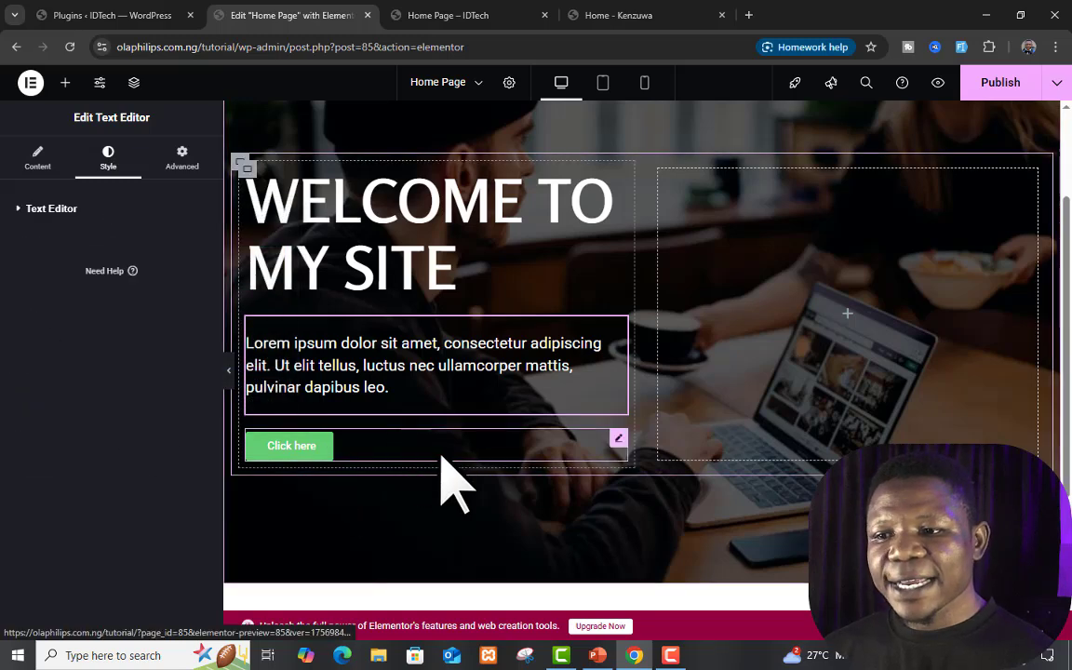
Change the hero button's label to "Buy From Me", keeping the Default type
left_click(616, 439)
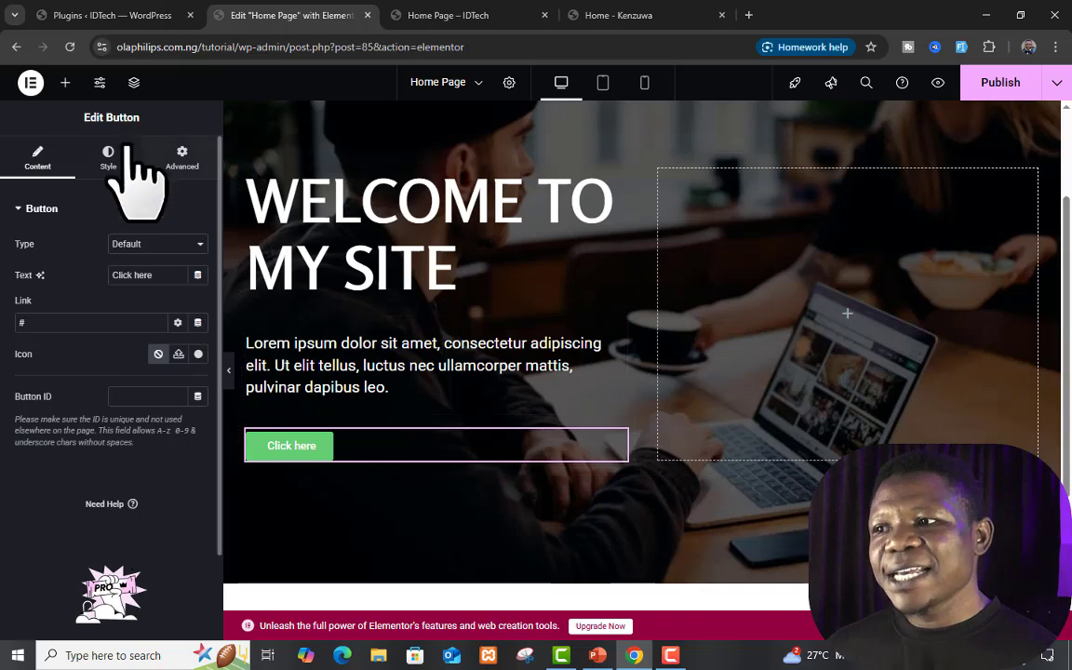
left_click(103, 322)
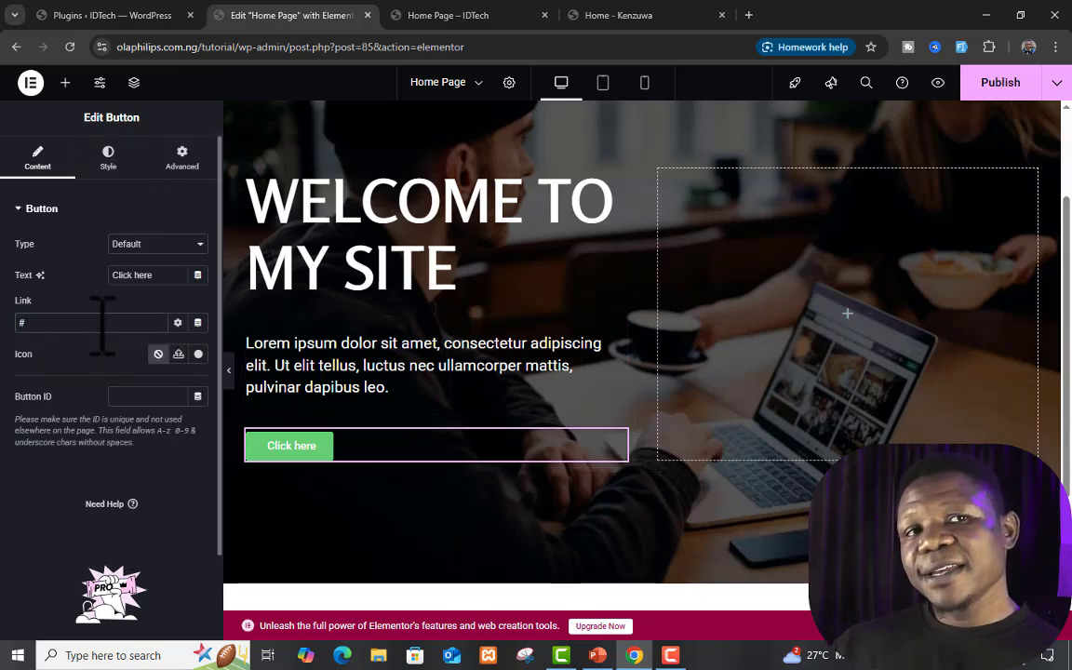
left_click(186, 244)
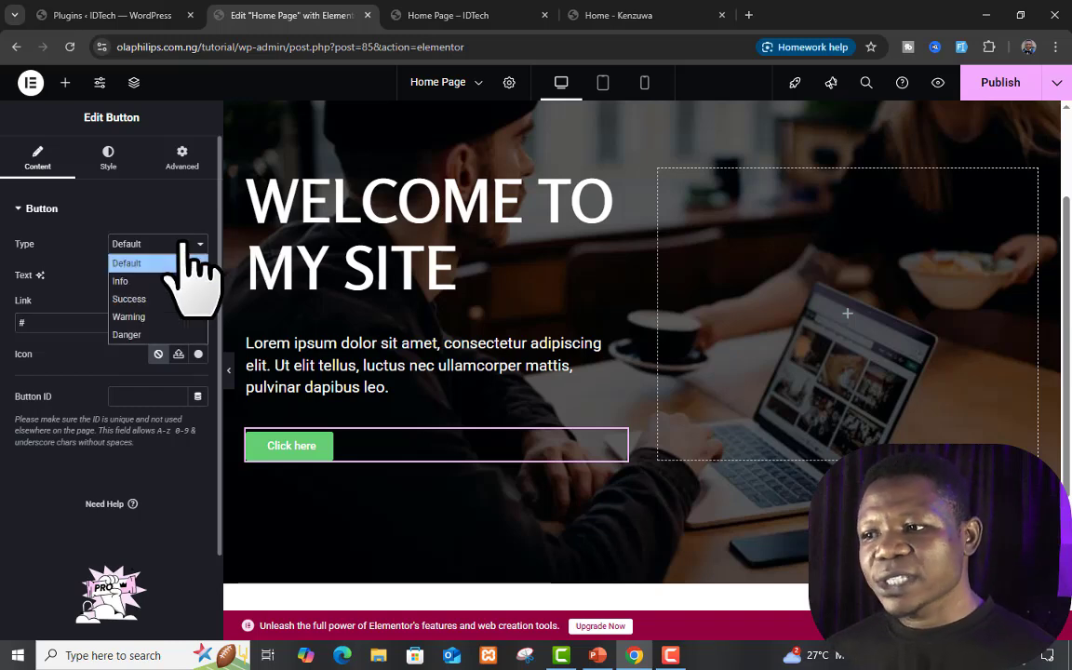
left_click(176, 245)
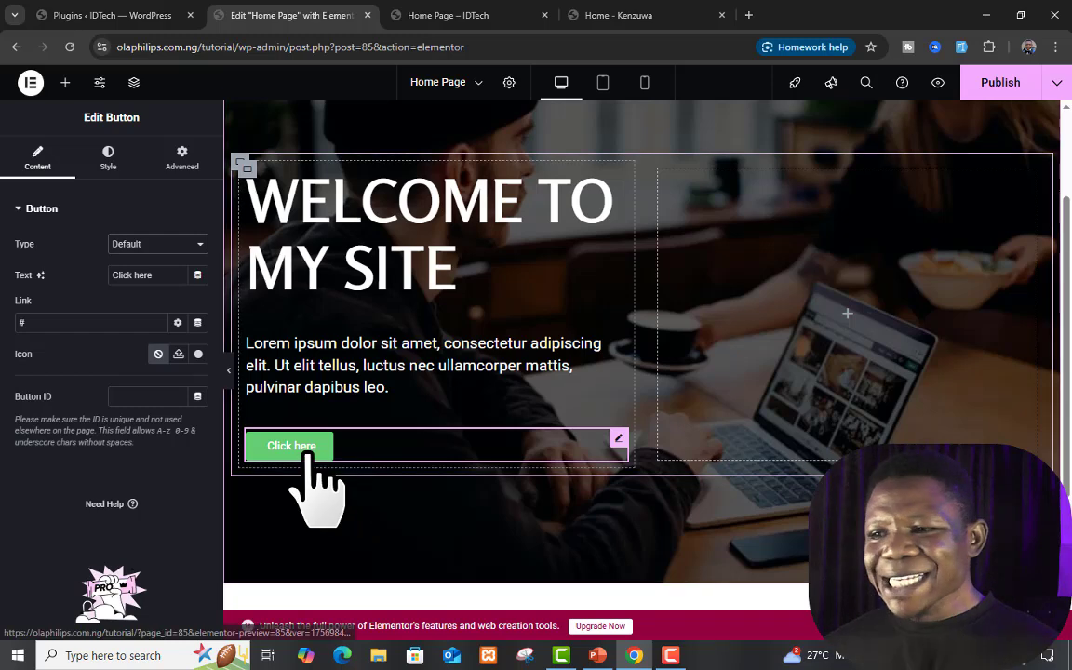
left_click(177, 276)
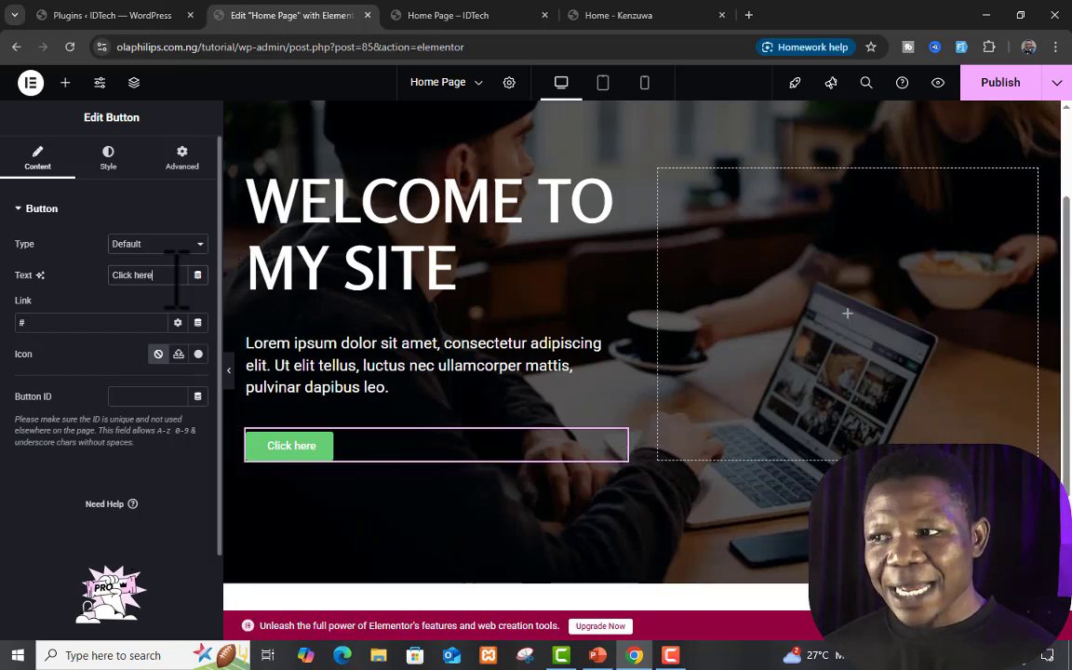
left_click_drag(177, 275, 36, 281)
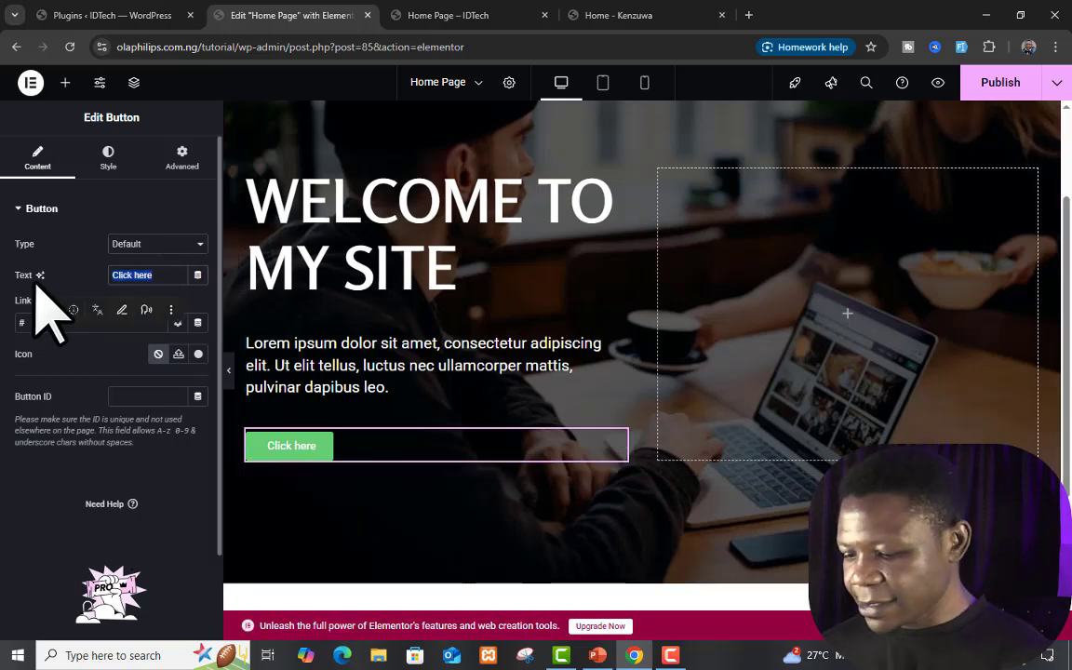
type("Buy From Me")
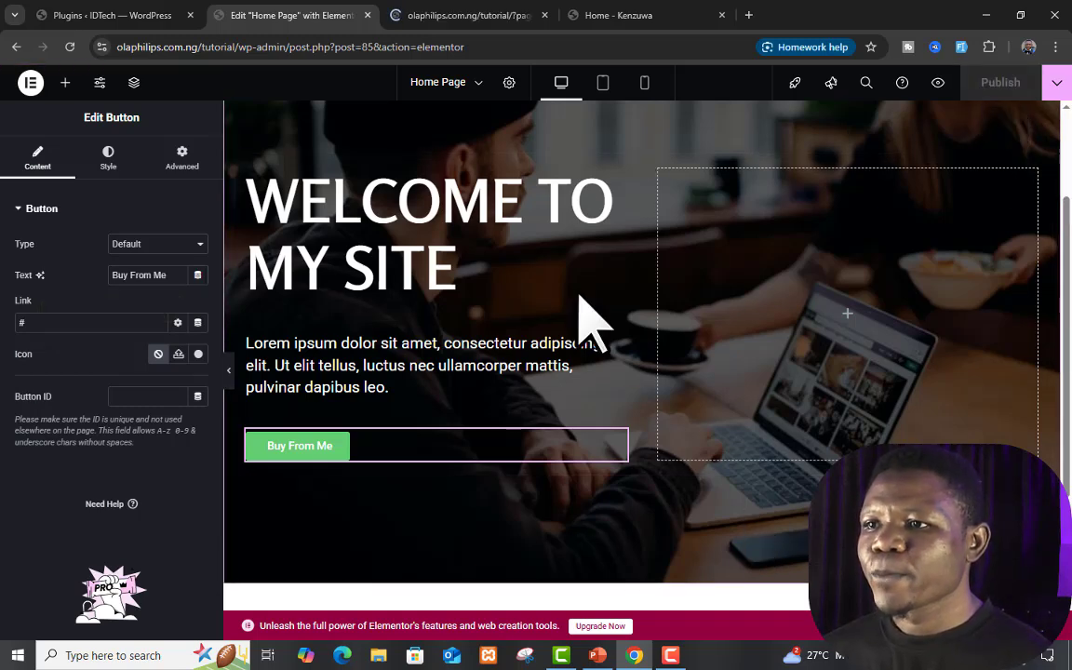
Review the hero section's heading, paragraph and button on the home page preview, and return to the editor
left_click(463, 11)
scroll(617, 311, "down", 2)
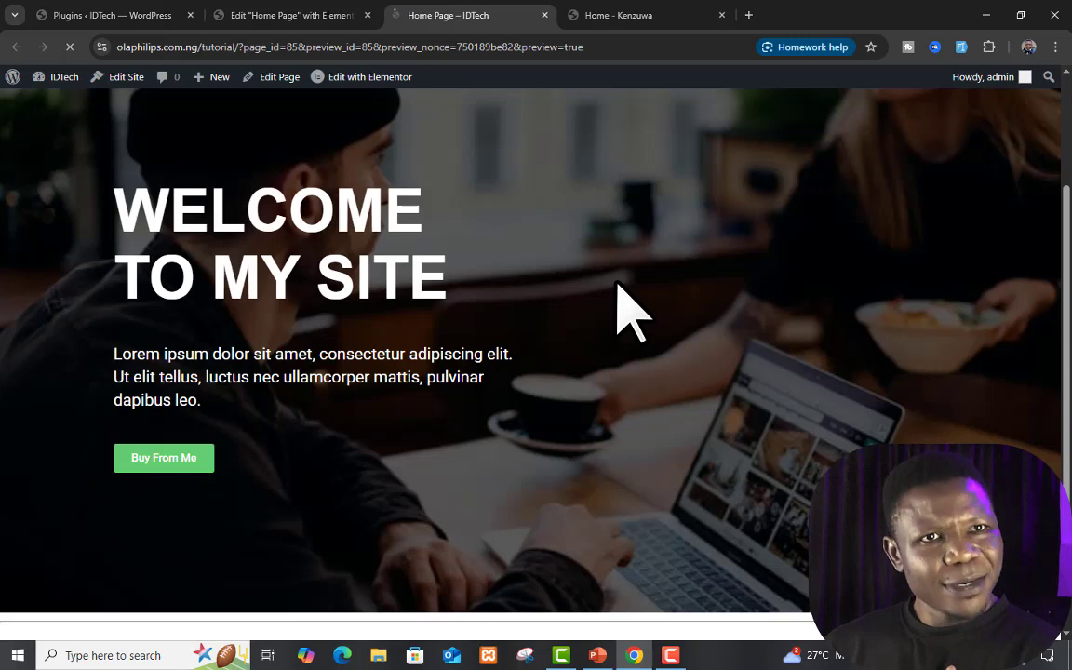
scroll(618, 285, "up", 2)
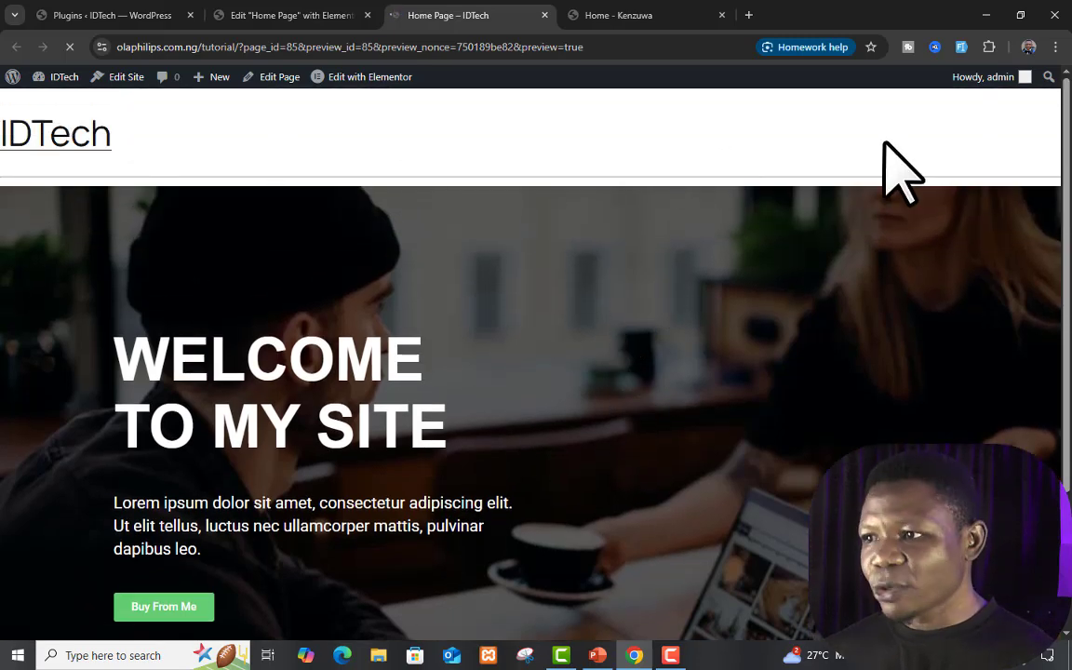
scroll(735, 269, "down", 2)
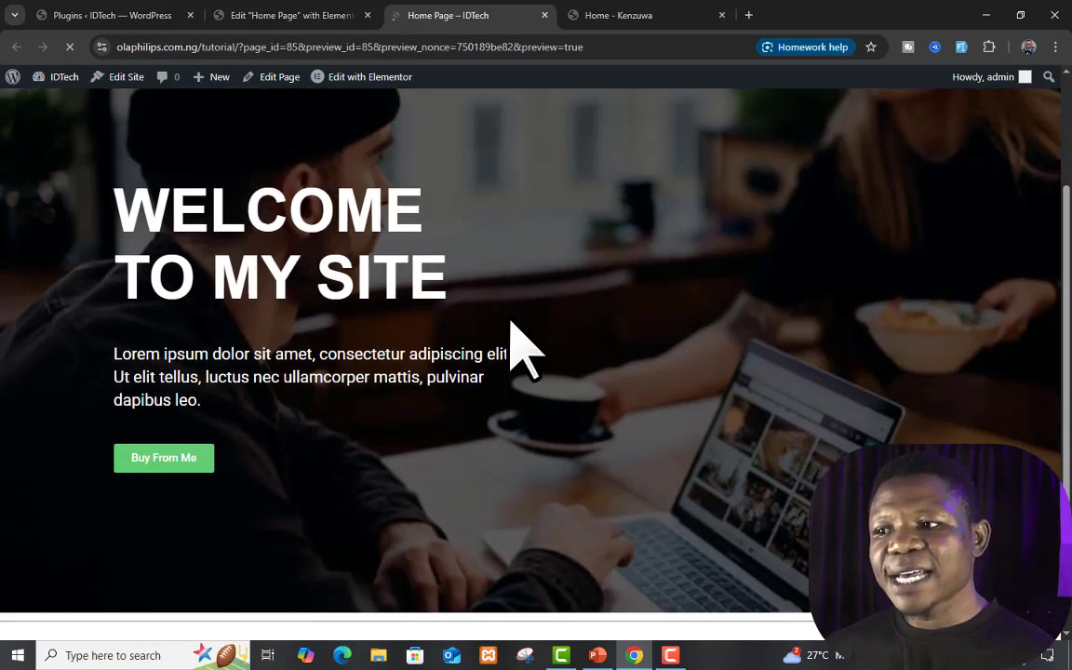
left_click_drag(111, 372, 260, 402)
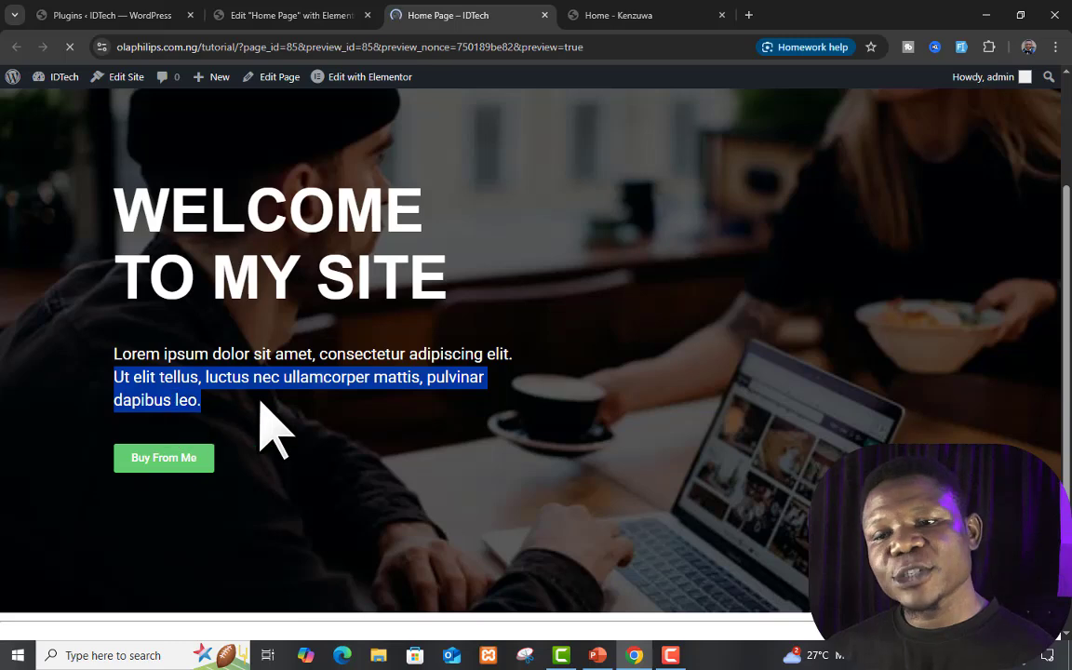
left_click(270, 419)
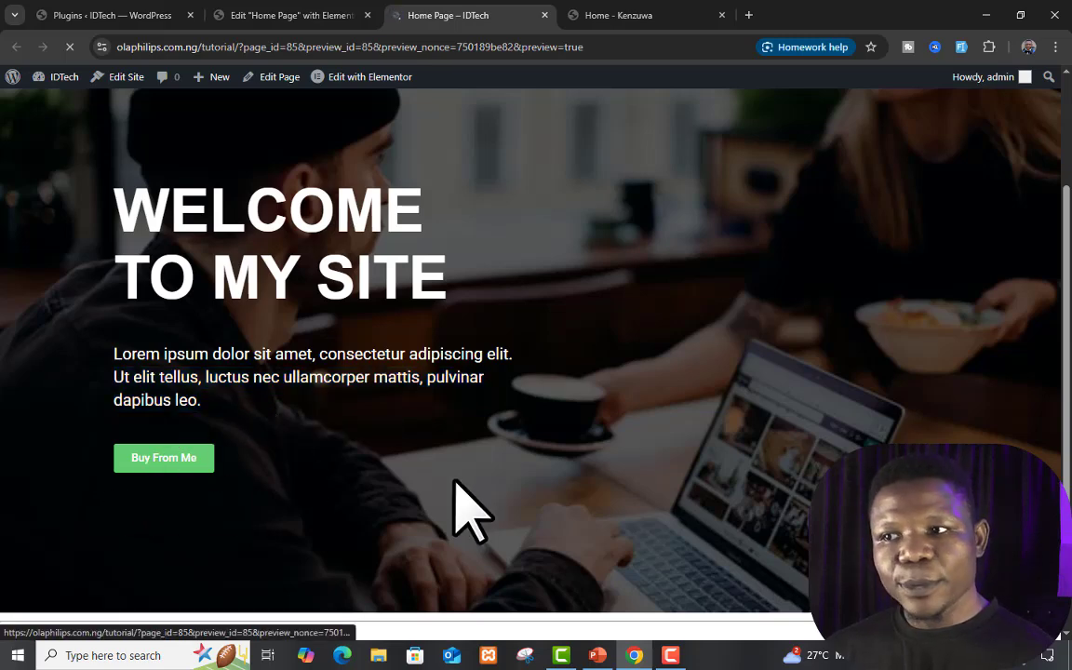
scroll(460, 488, "down", 1)
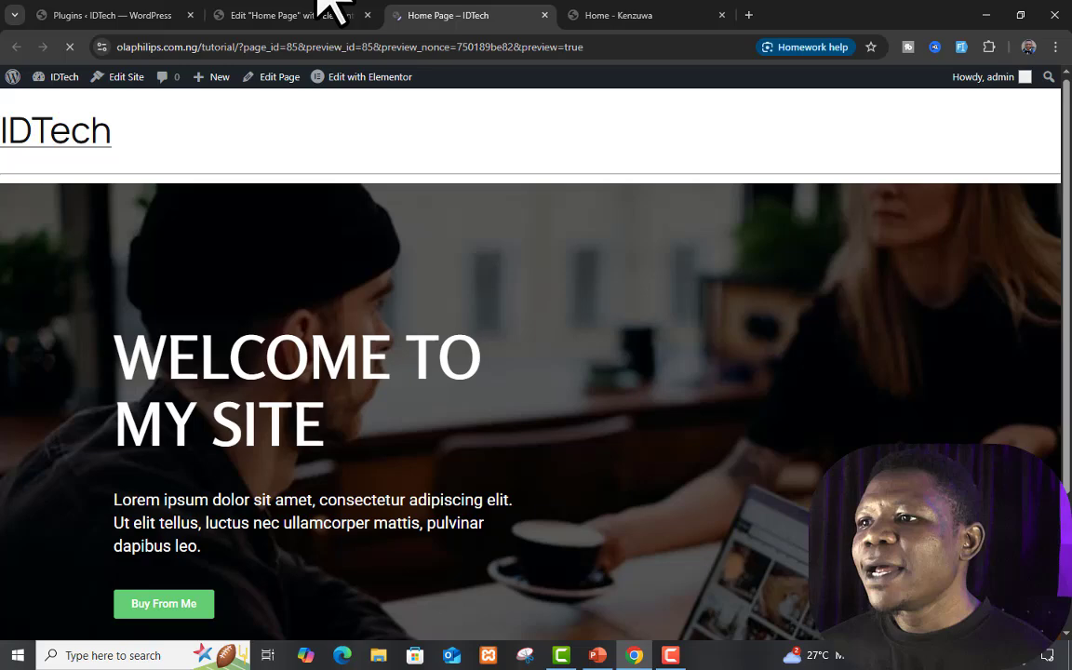
left_click(243, 13)
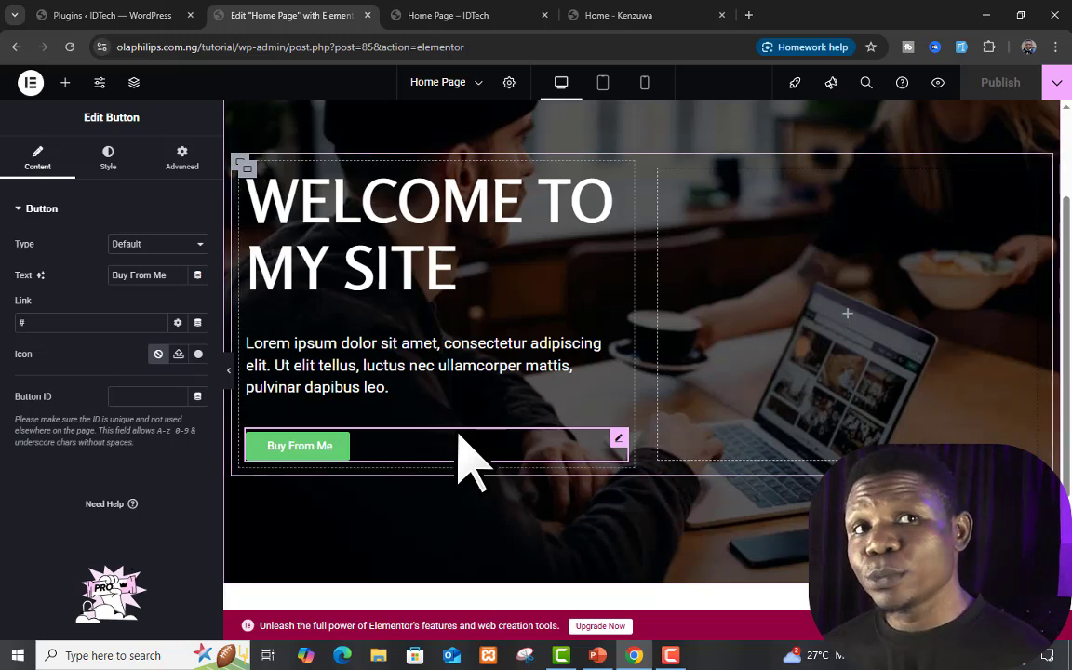
Change the "Buy From Me" button's normal background color to dark blue (#160779)
left_click(107, 163)
scroll(131, 426, "down", 3)
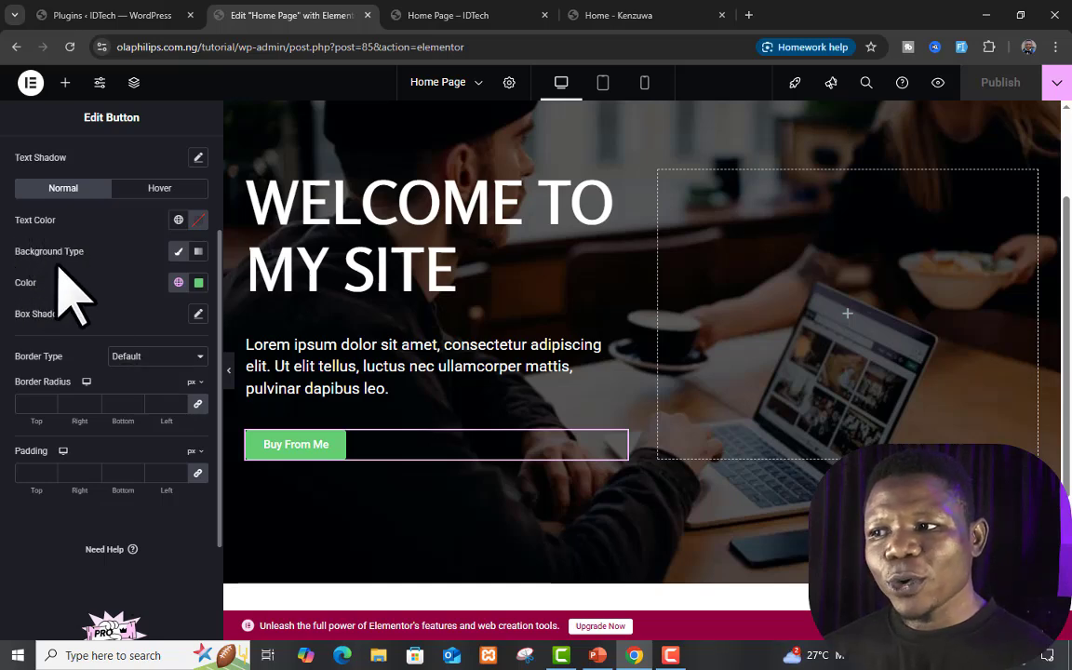
left_click(197, 284)
mouse_move(201, 364)
left_mouse_down()
mouse_move(219, 379)
mouse_move(163, 428)
mouse_move(197, 436)
mouse_move(250, 422)
mouse_move(275, 357)
left_mouse_up()
left_click(231, 464)
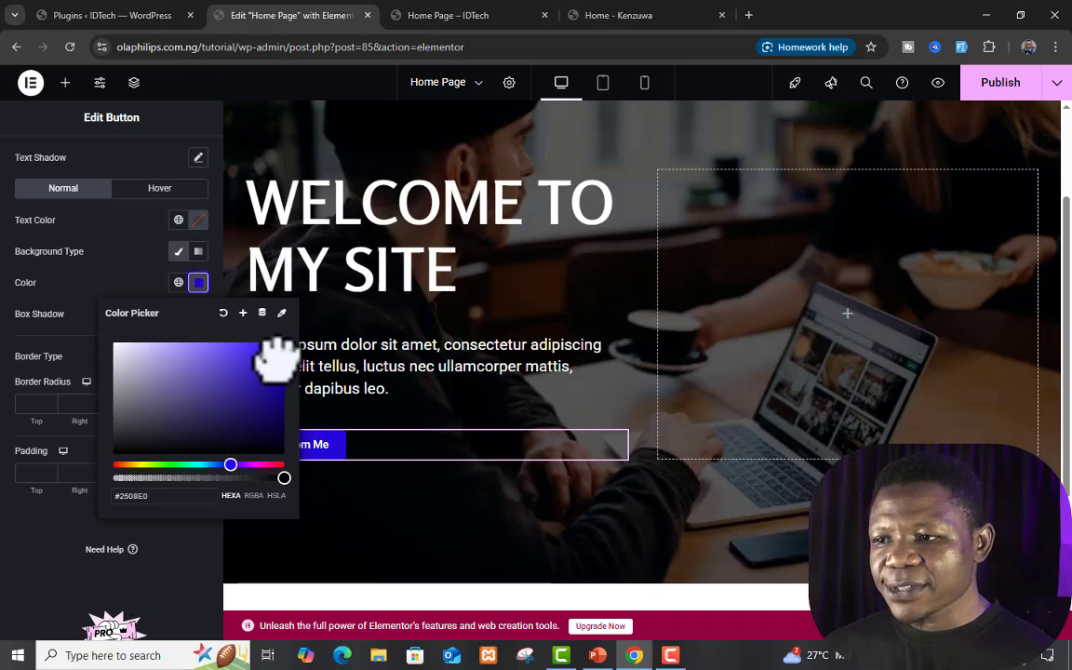
left_click(274, 401)
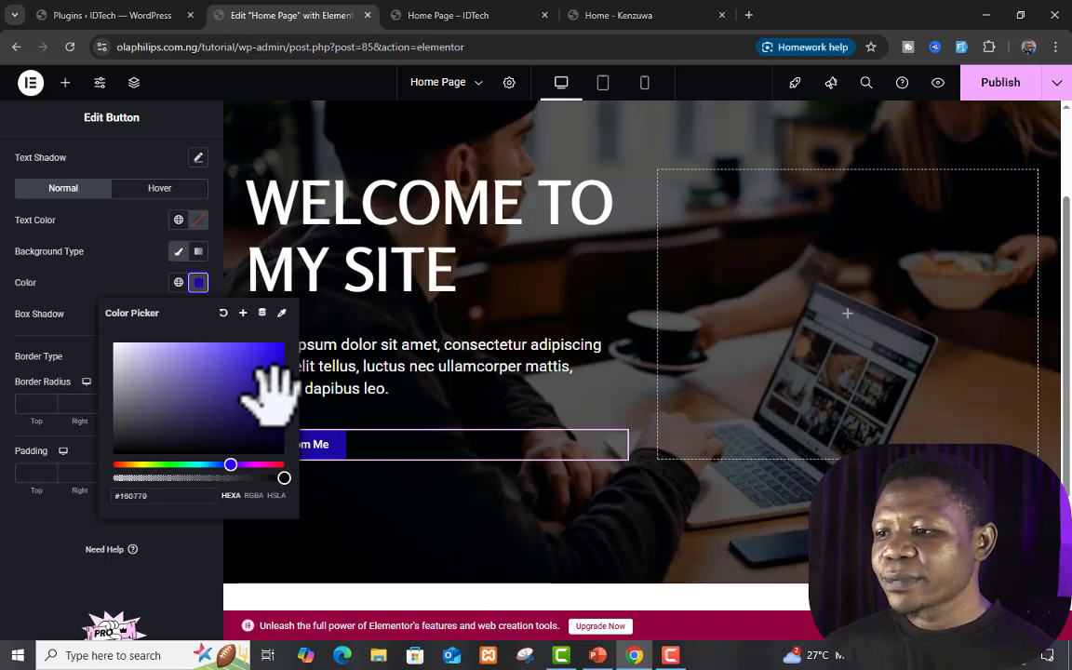
left_click(70, 523)
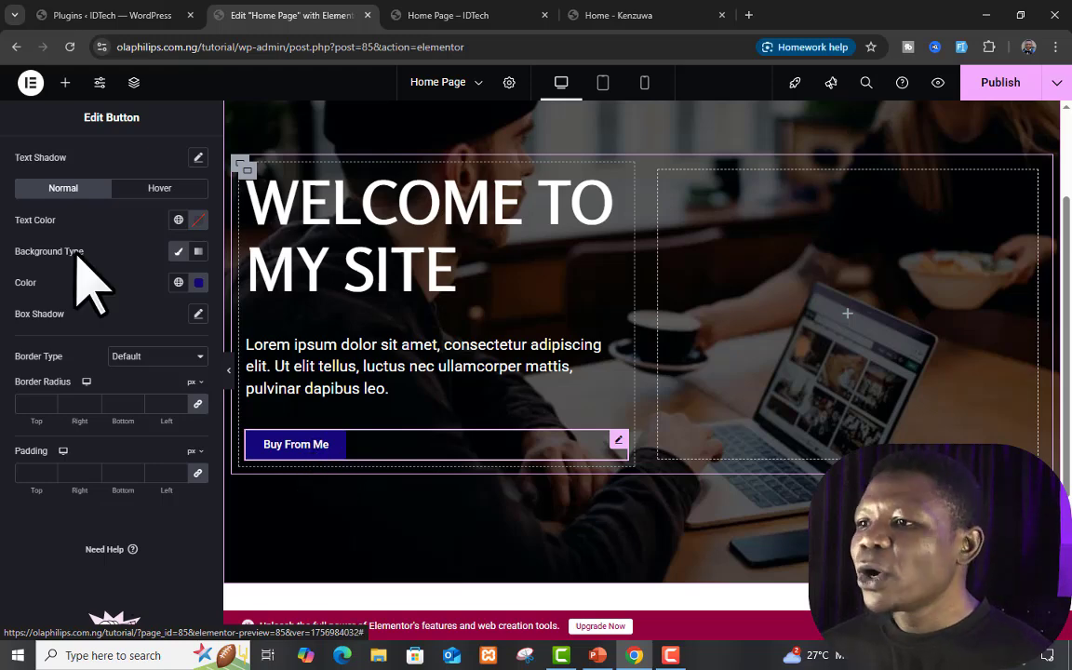
scroll(143, 299, "up", 2)
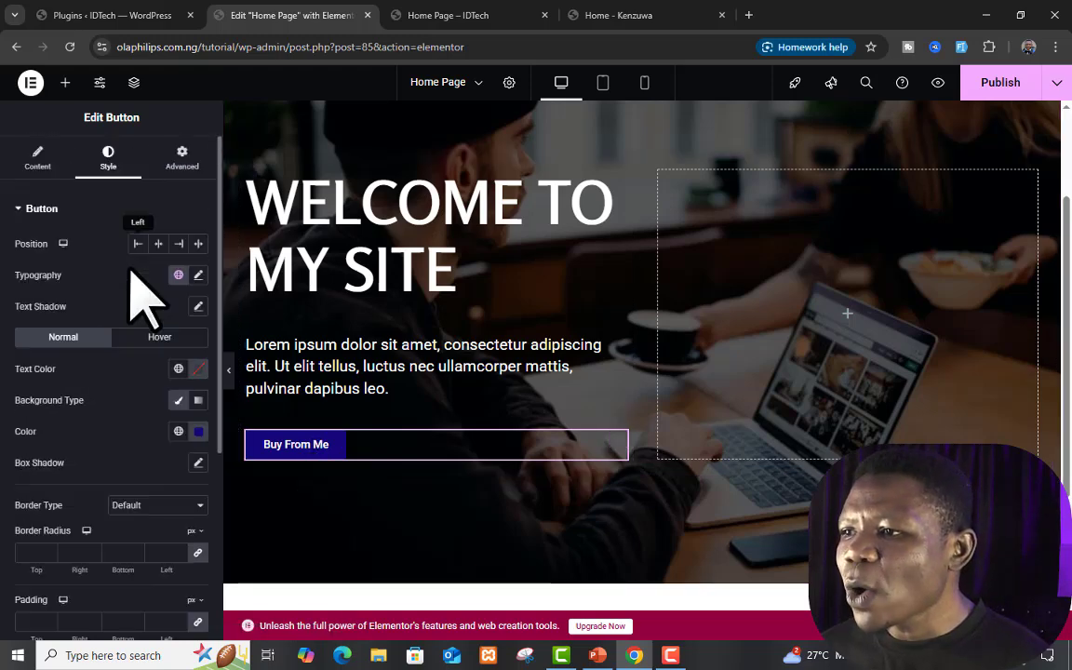
Open the button's advanced layout settings and examine the space around the button on the page preview
left_click(190, 160)
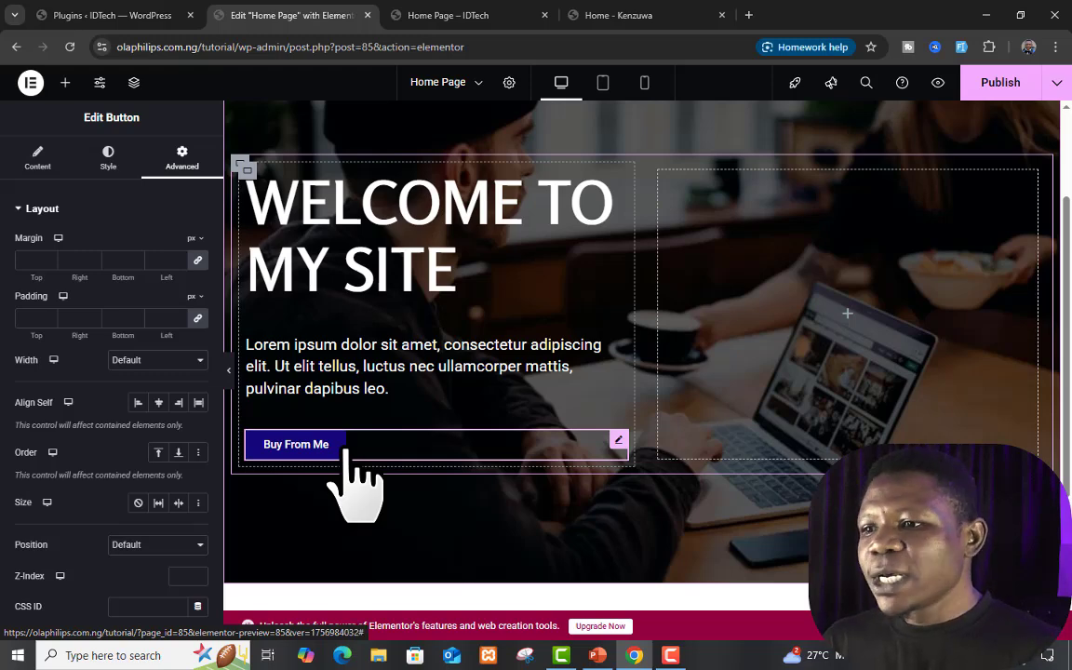
left_click(467, 15)
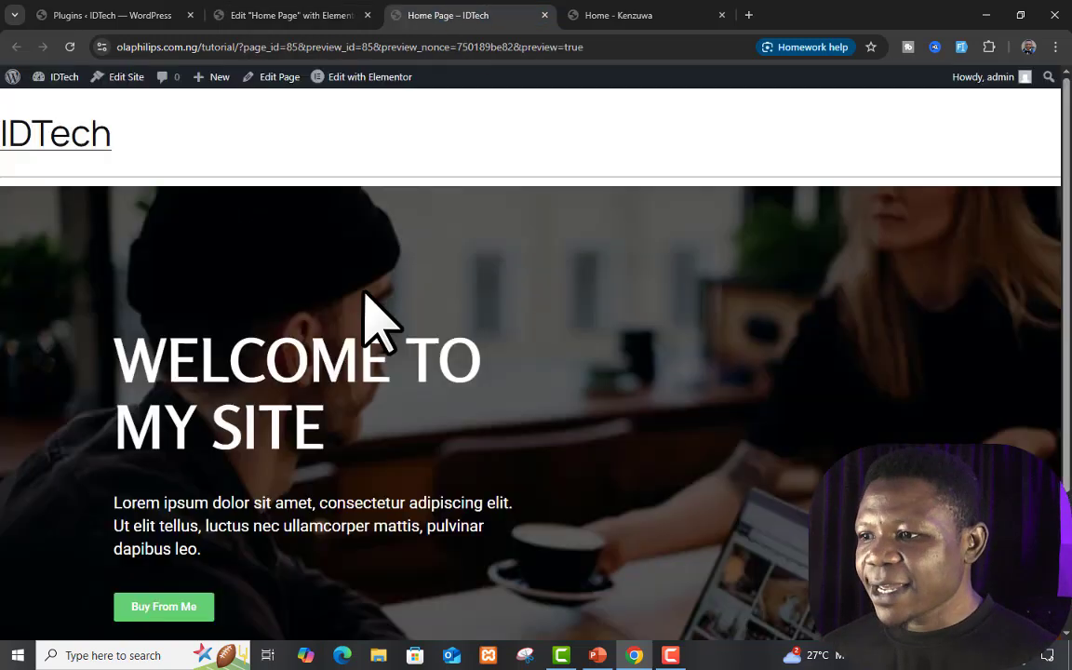
scroll(168, 615, "down", 2)
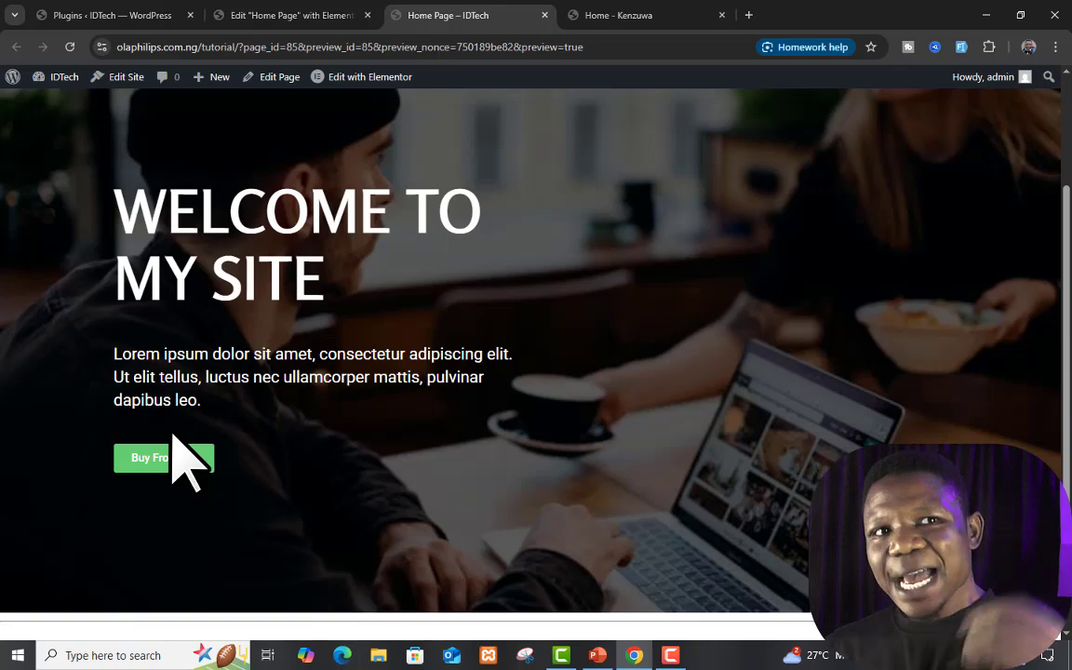
left_click(303, 18)
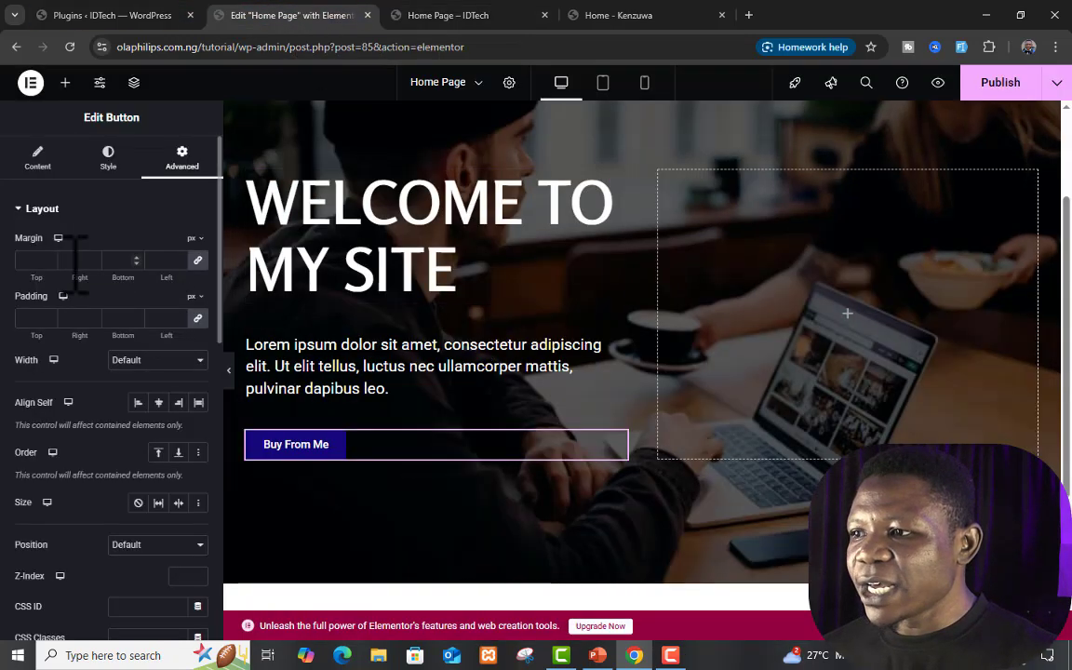
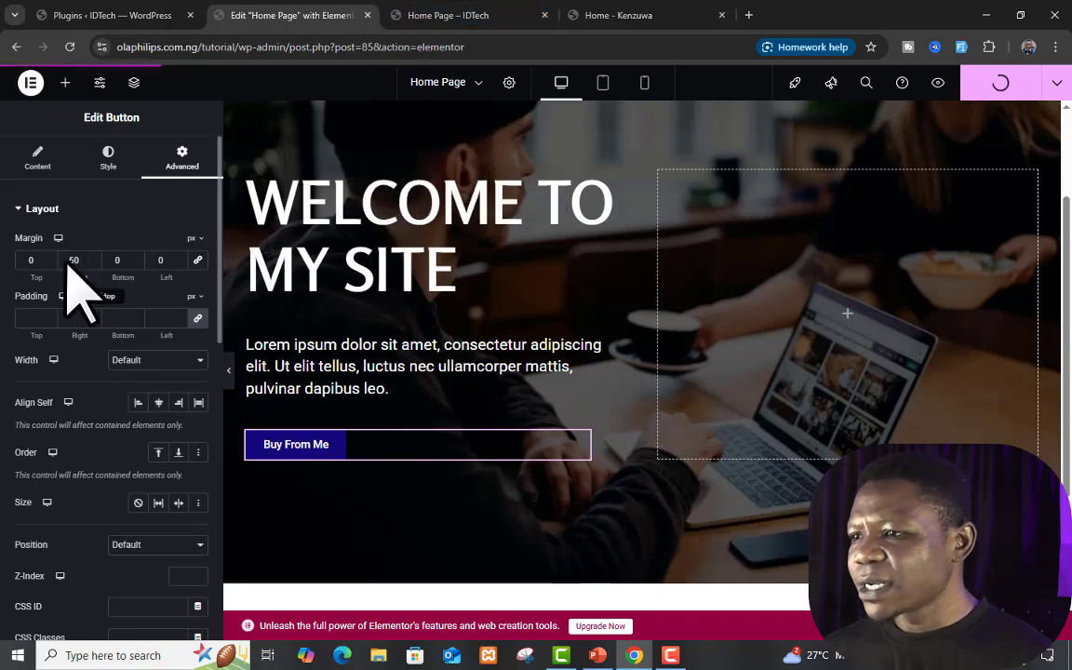
Set the button's right margin to 0 and top margin to 50 px, publish the page and check the preview
left_click_drag(90, 258, 54, 265)
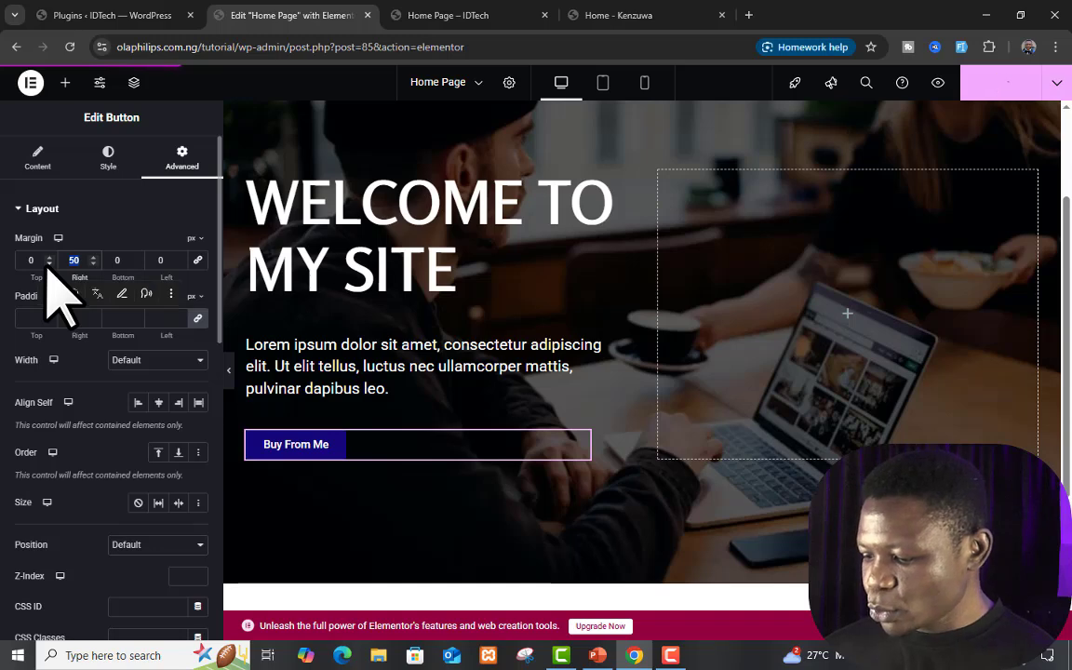
type("0")
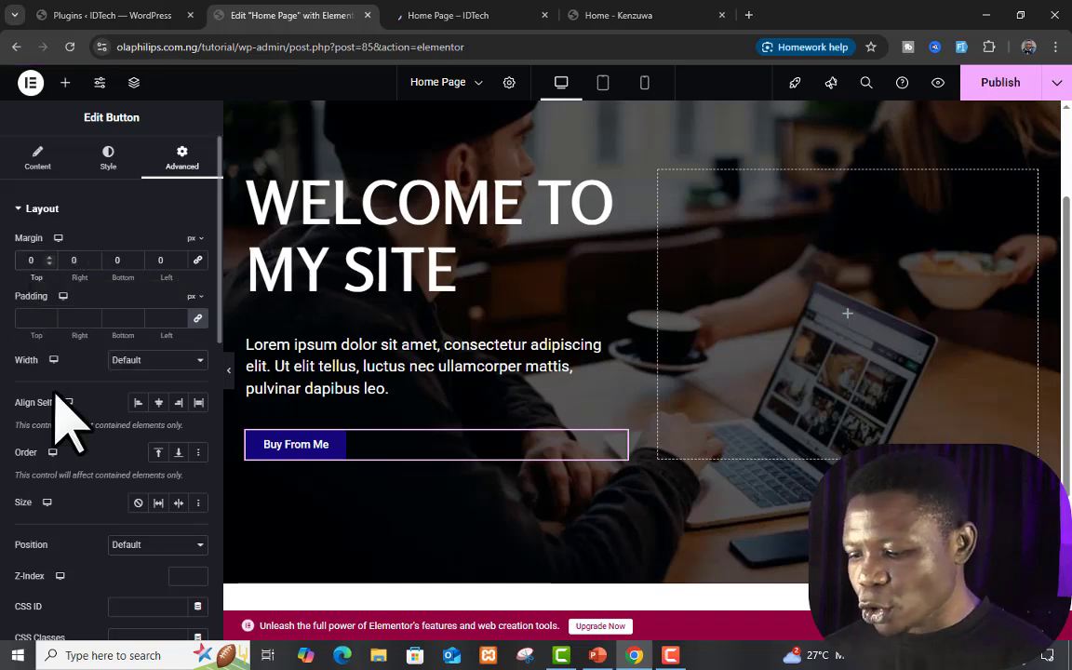
type("5")
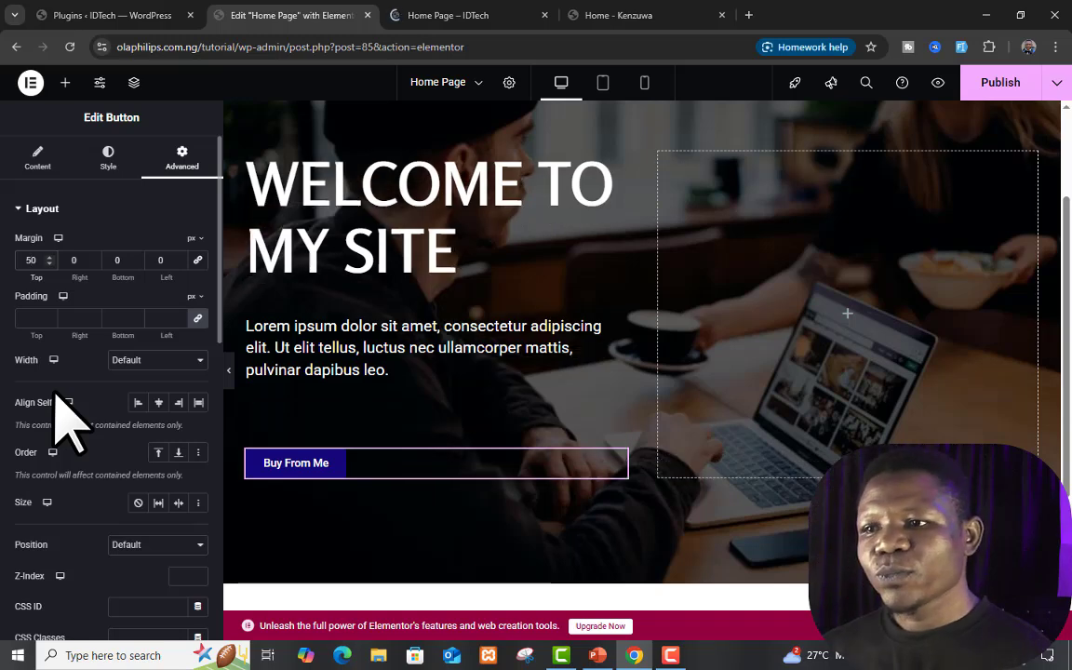
left_click(984, 86)
left_click(430, 14)
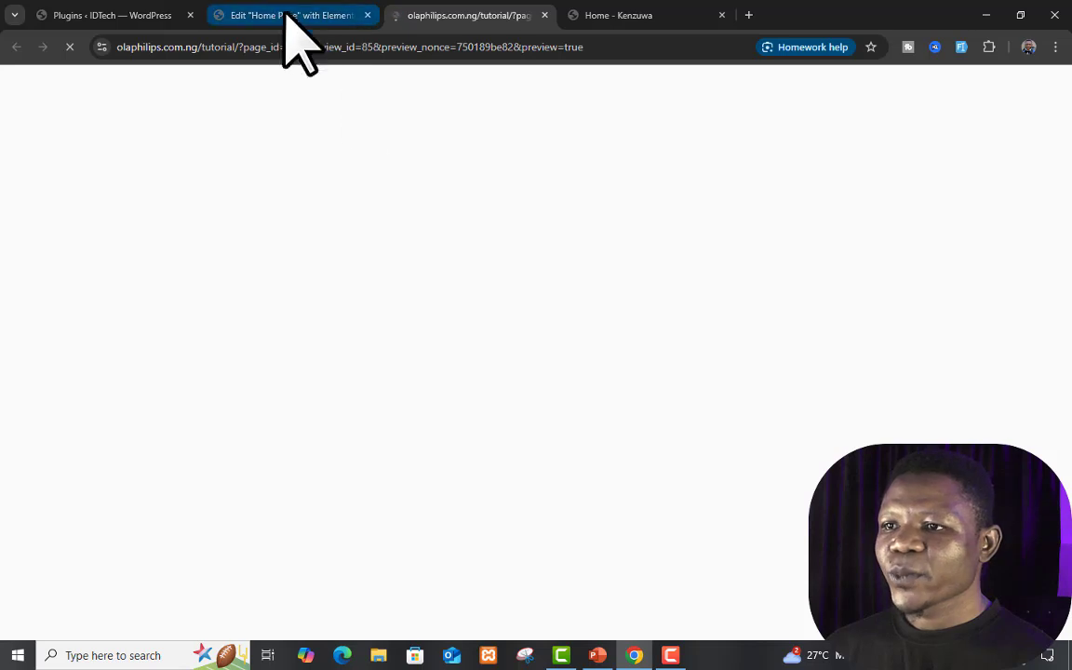
scroll(605, 447, "down", 2)
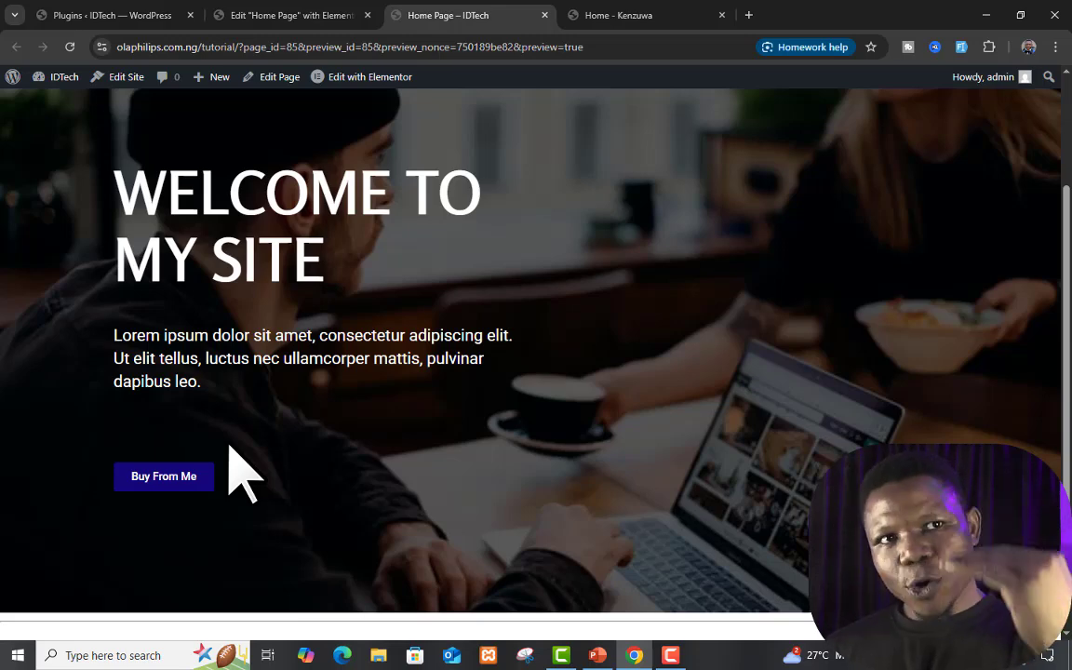
Set the button's top margin to 500 px and check its position on the page preview
left_click(296, 15)
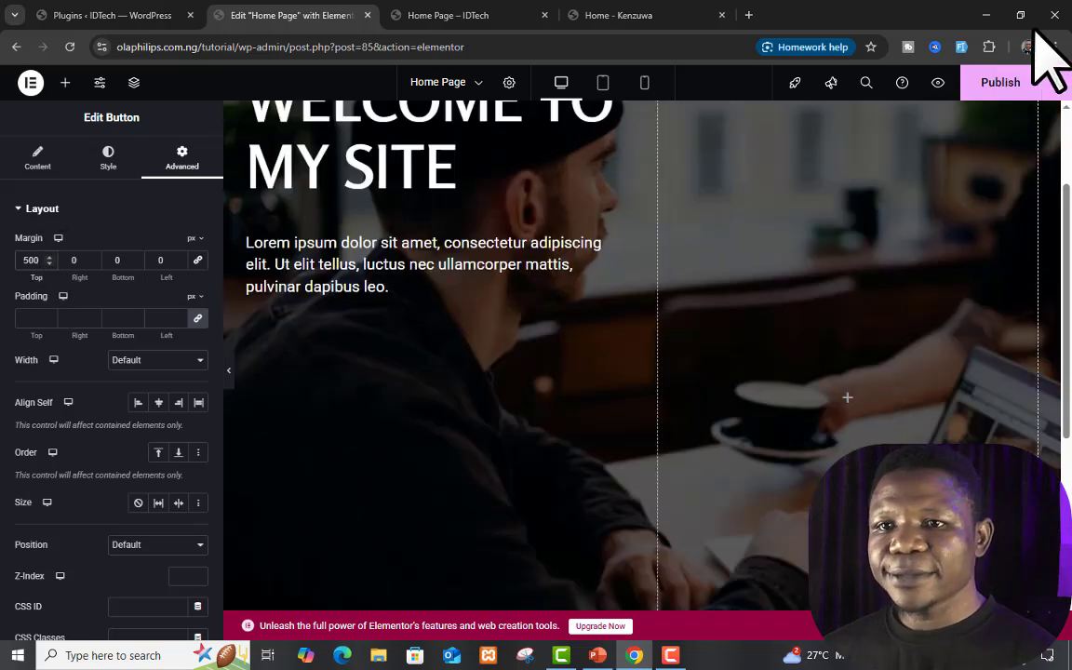
left_click(937, 82)
scroll(503, 268, "down", 3)
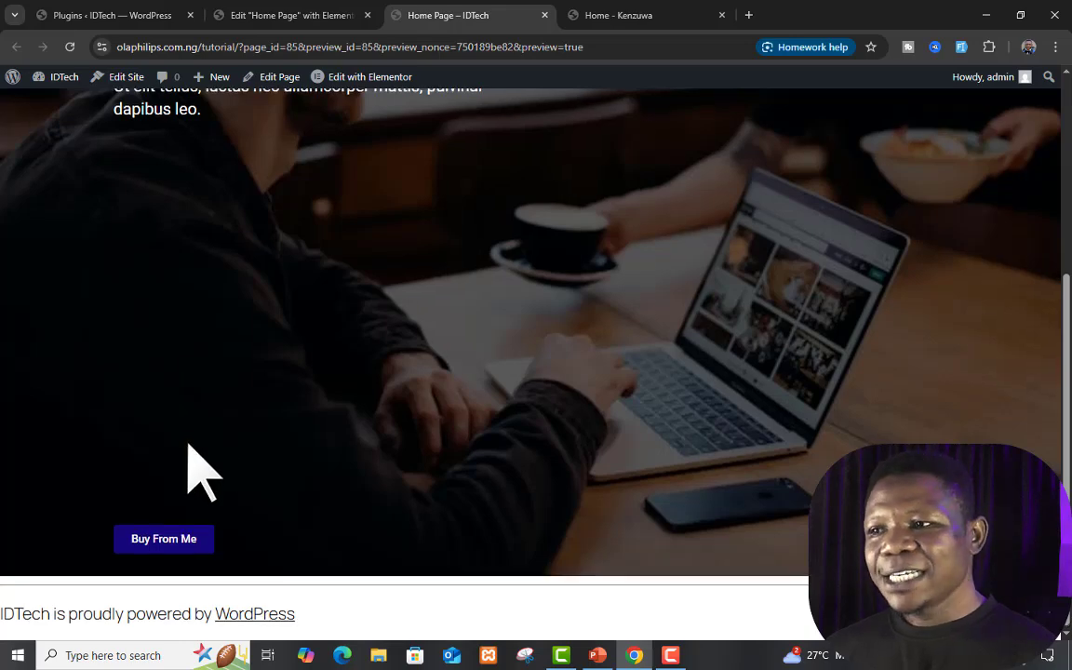
scroll(200, 456, "up", 2)
scroll(210, 460, "down", 2)
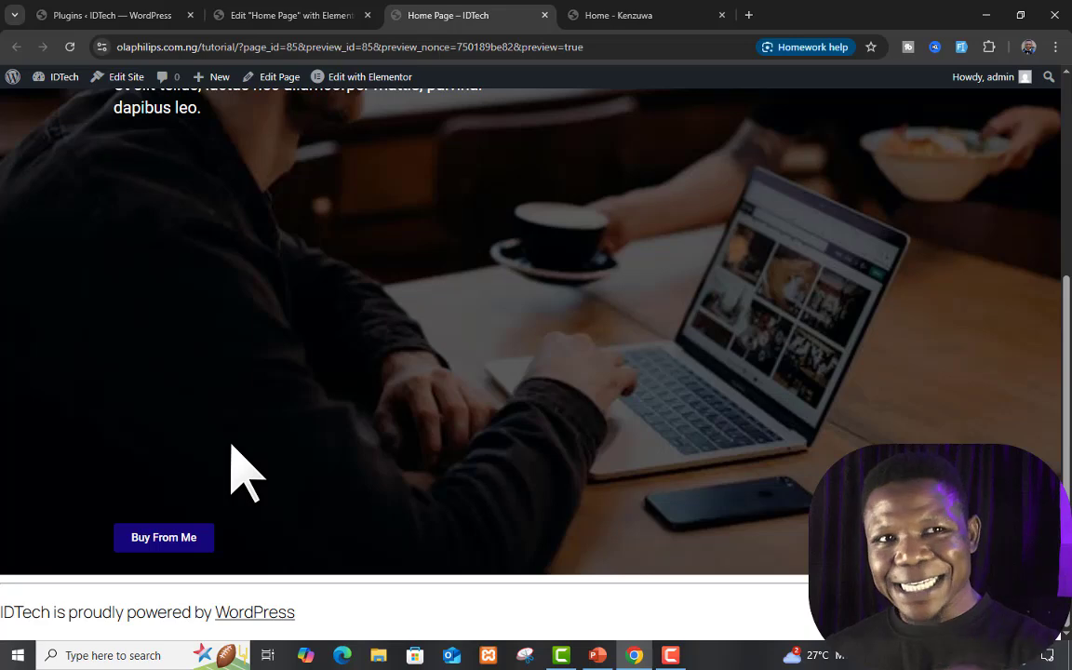
Set the button's left margin to 1000 px, publish the page and check the button's position in the preview
left_click(240, 15)
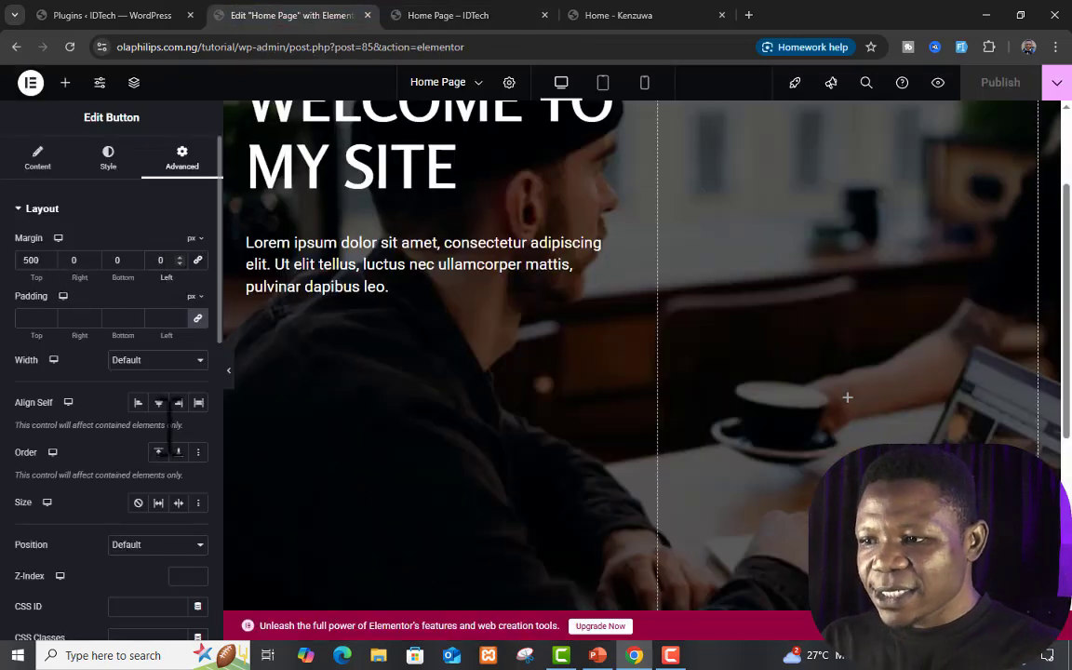
type("1000")
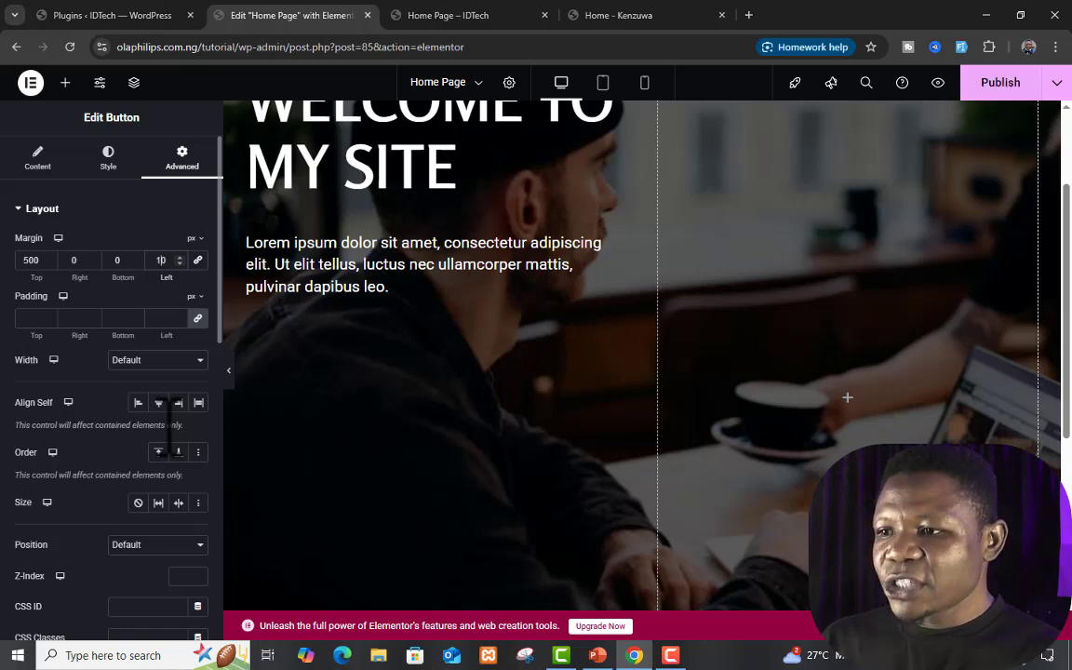
left_click(1003, 86)
scroll(552, 265, "down", 5)
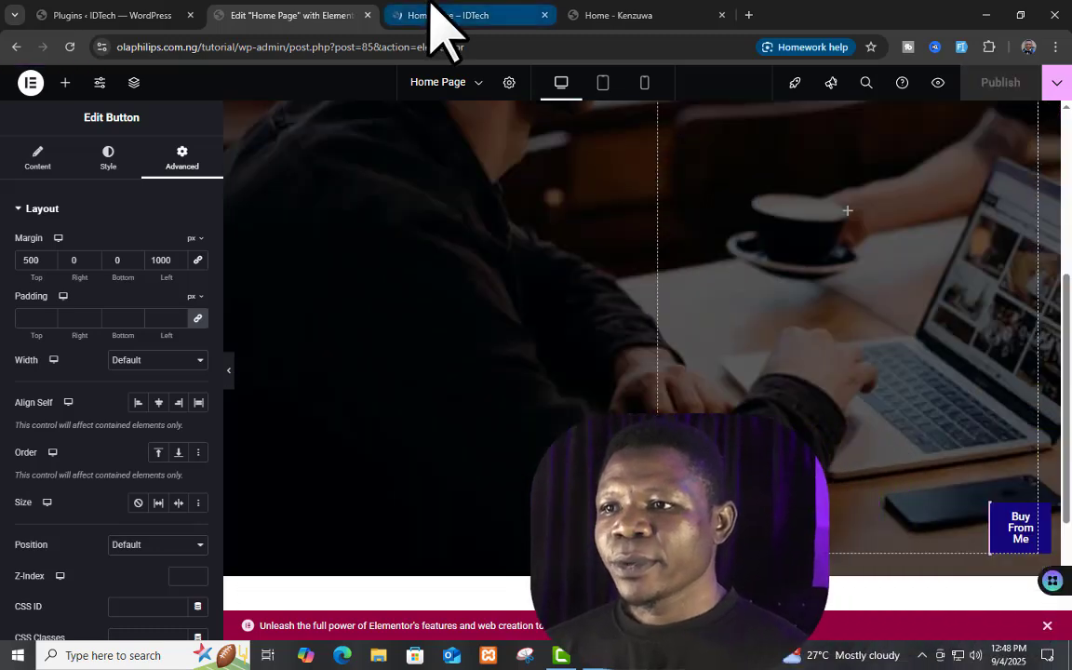
left_click(435, 15)
scroll(654, 396, "down", 5)
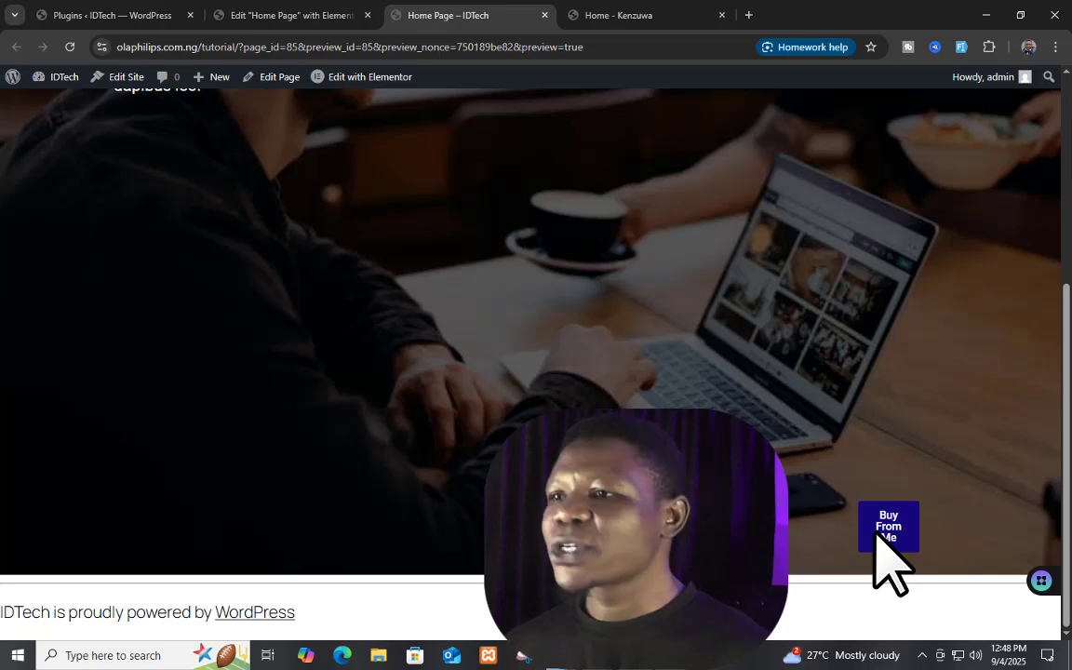
Reset the button's top and left margins to 0 px, glance at the page preview and return to the editor
left_click(224, 13)
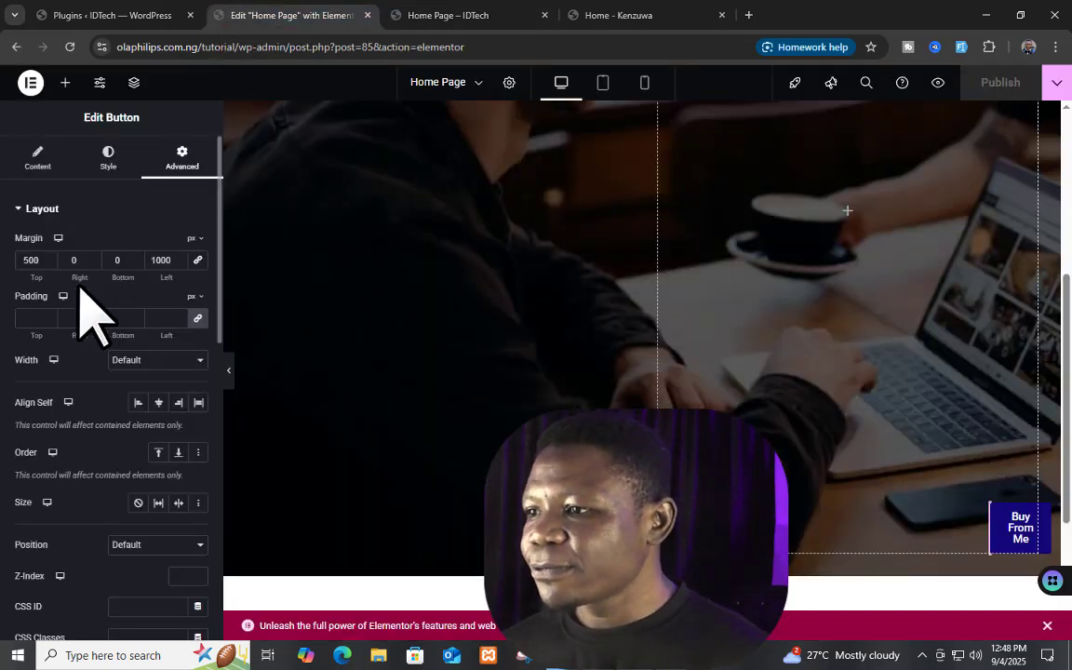
double_click(38, 260)
type("0")
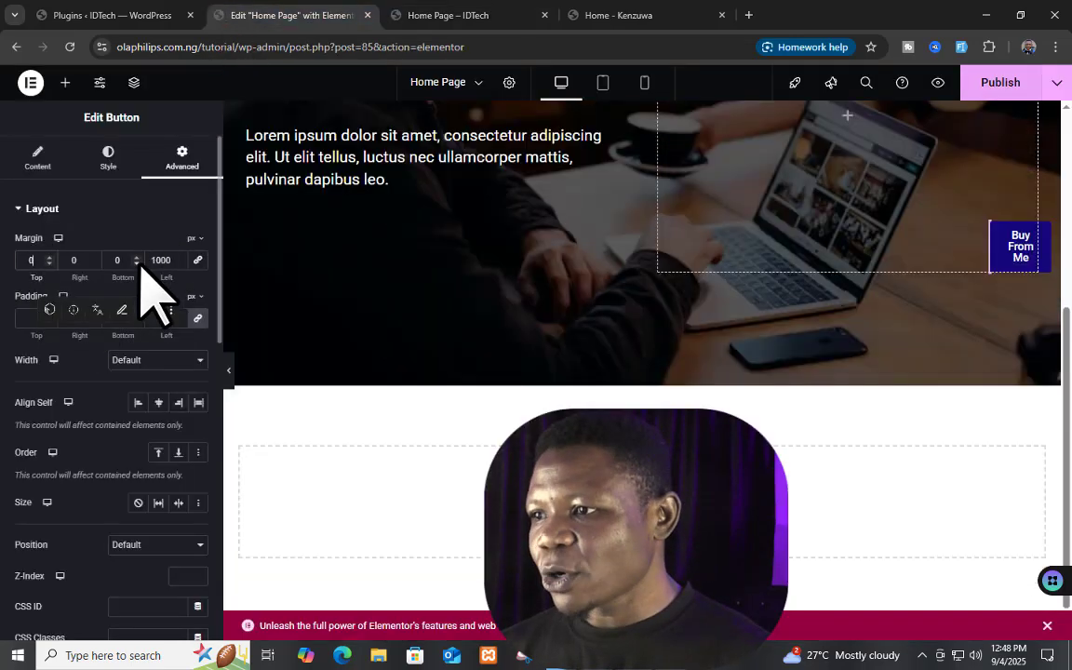
left_click(179, 263)
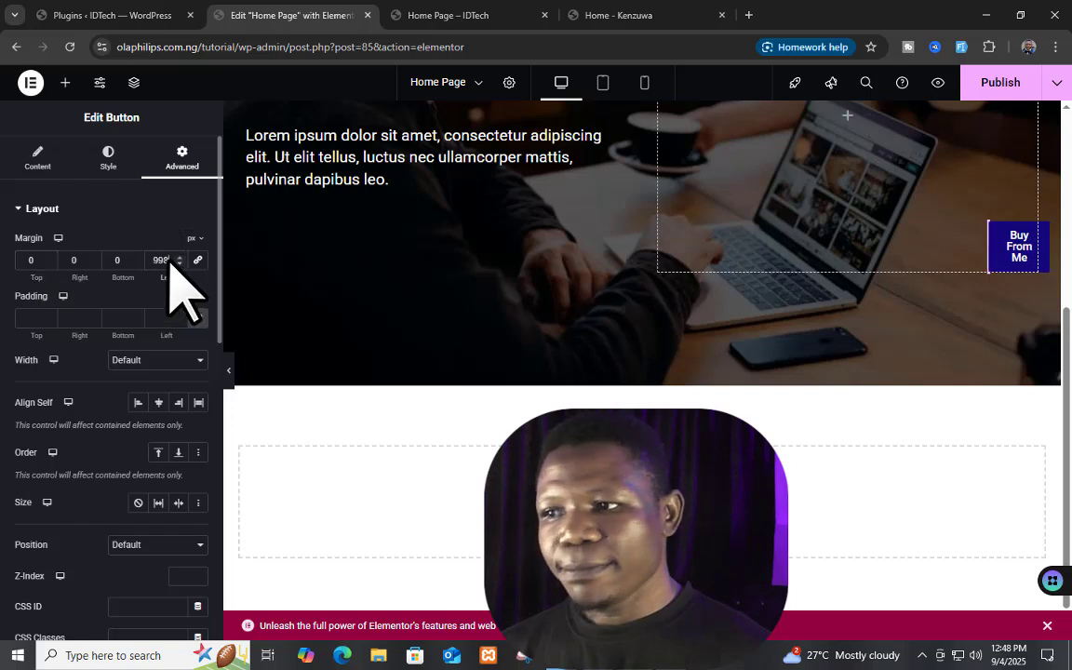
type("0")
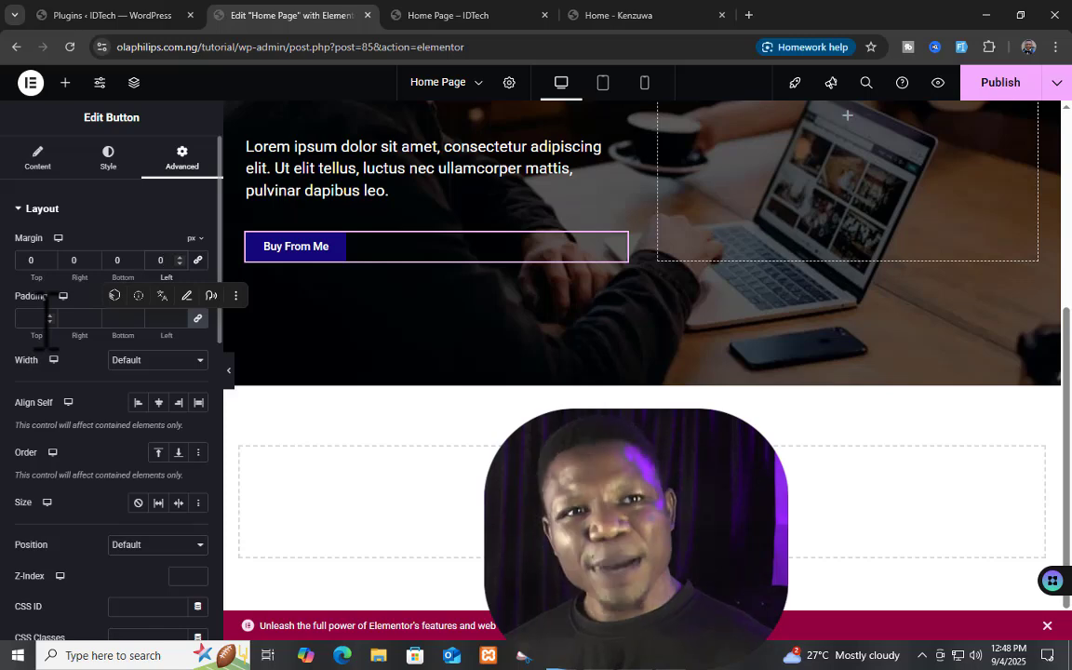
left_click(414, 14)
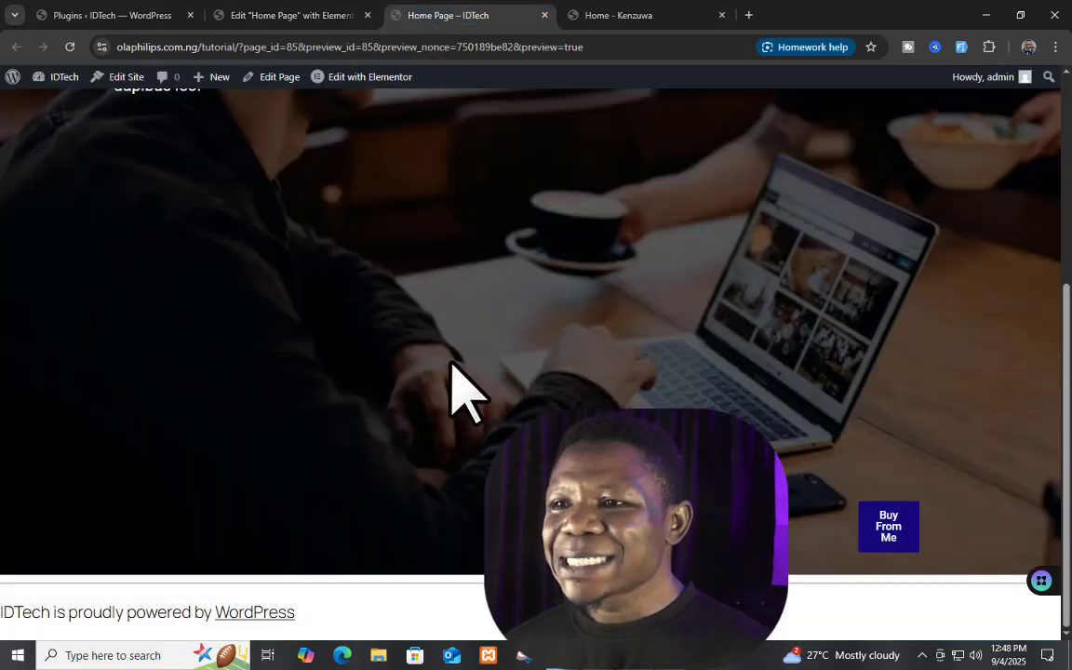
mouse_move(352, 89)
left_click(251, 14)
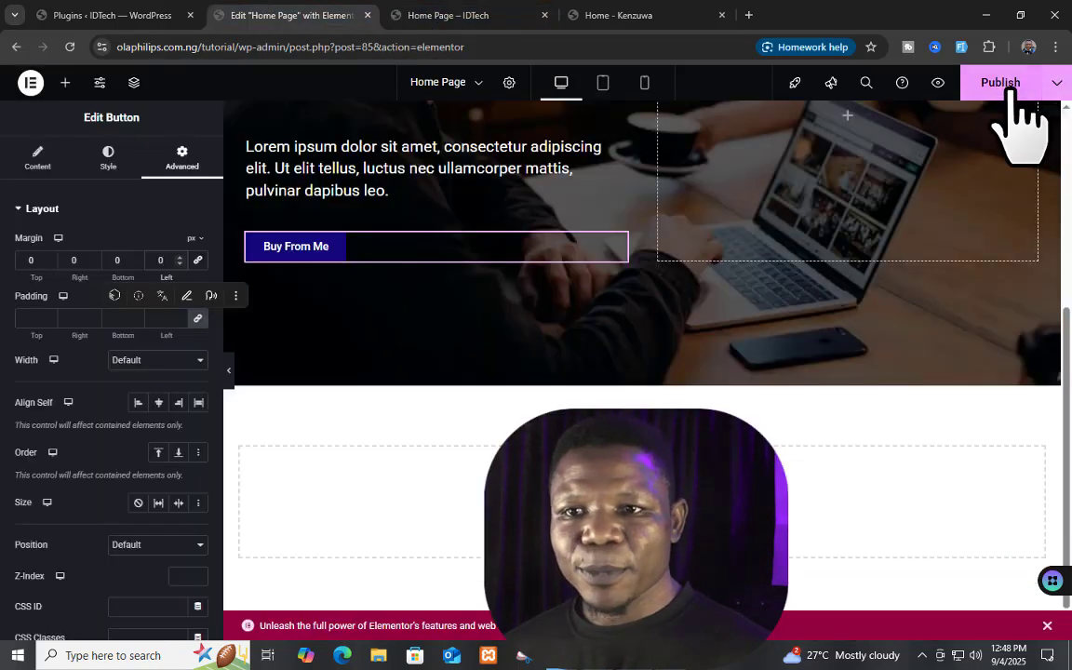
Publish the page with the reset margins, check the hero section in the preview and return to the editor
left_click(1012, 86)
left_click(456, 15)
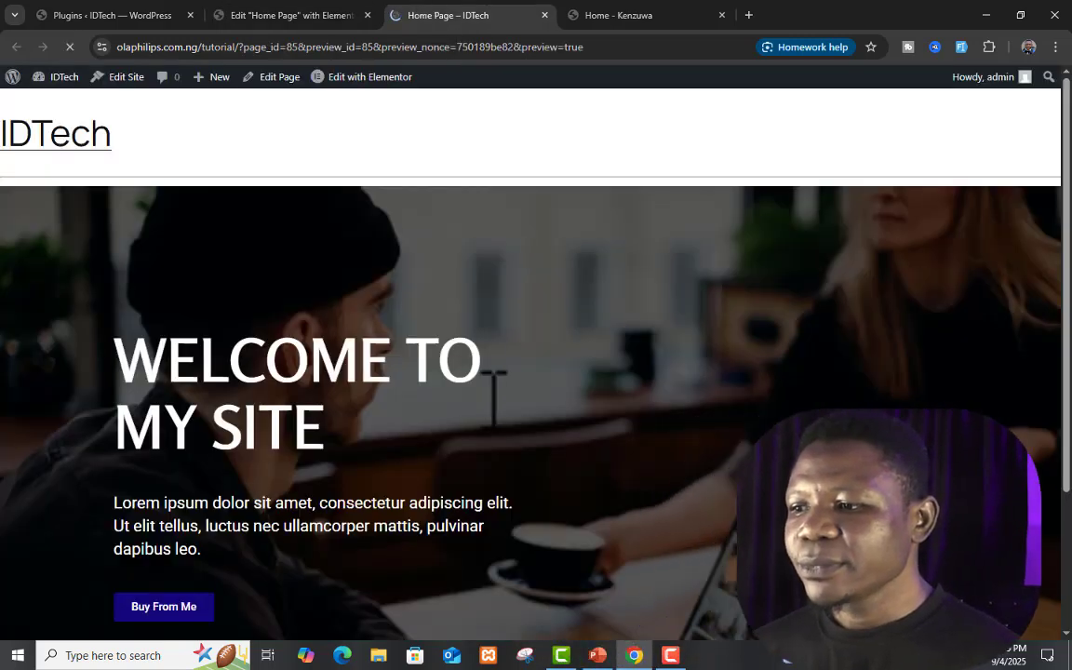
scroll(507, 437, "down", 2)
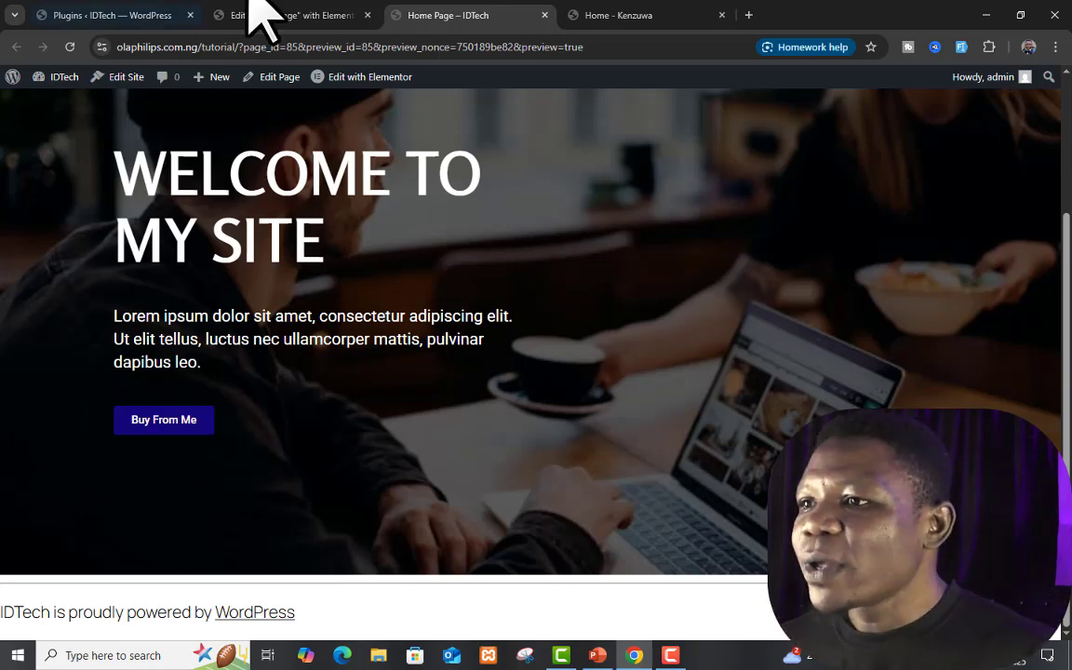
left_click(316, 13)
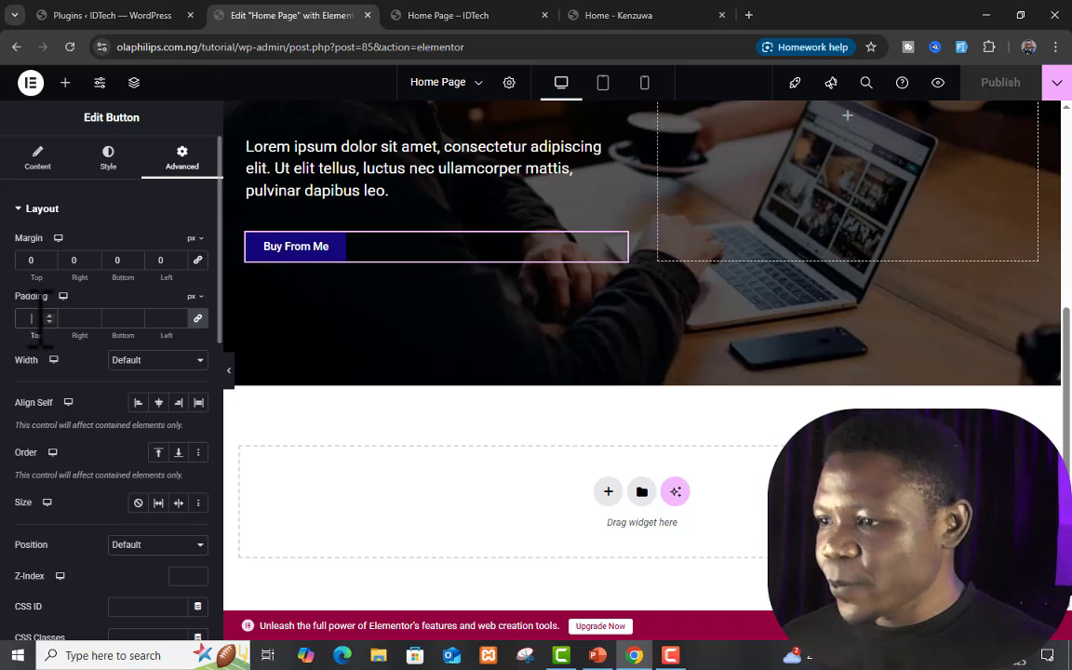
Try a 20 px padding on all sides of the button and clear the padding values again
type("20")
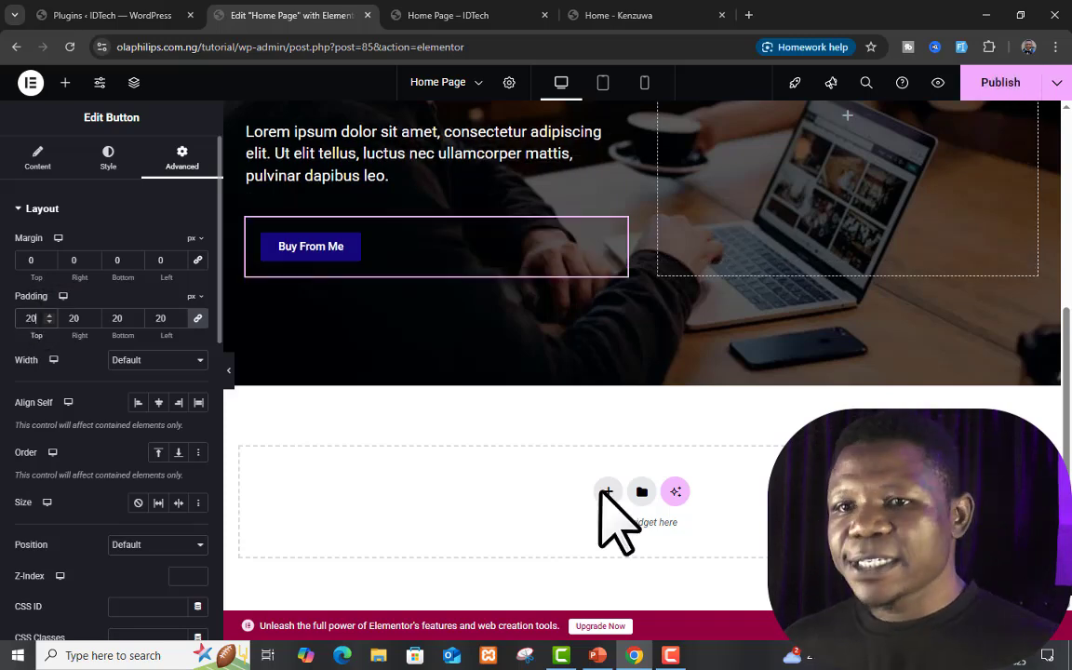
left_click(166, 319)
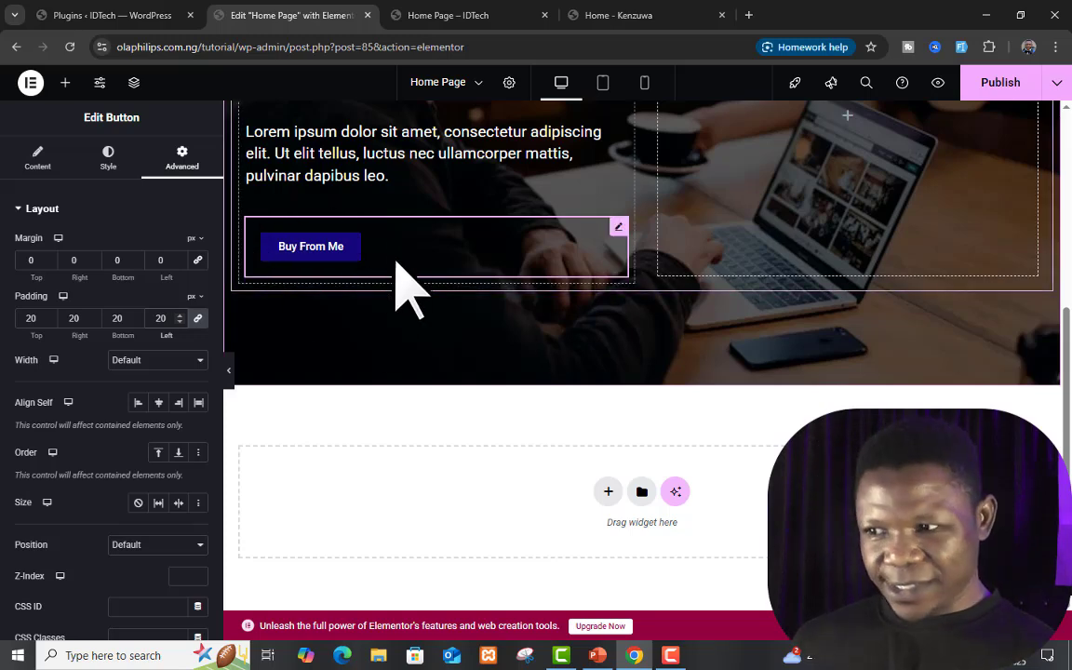
key("BackSpace")
key("BackSpace")
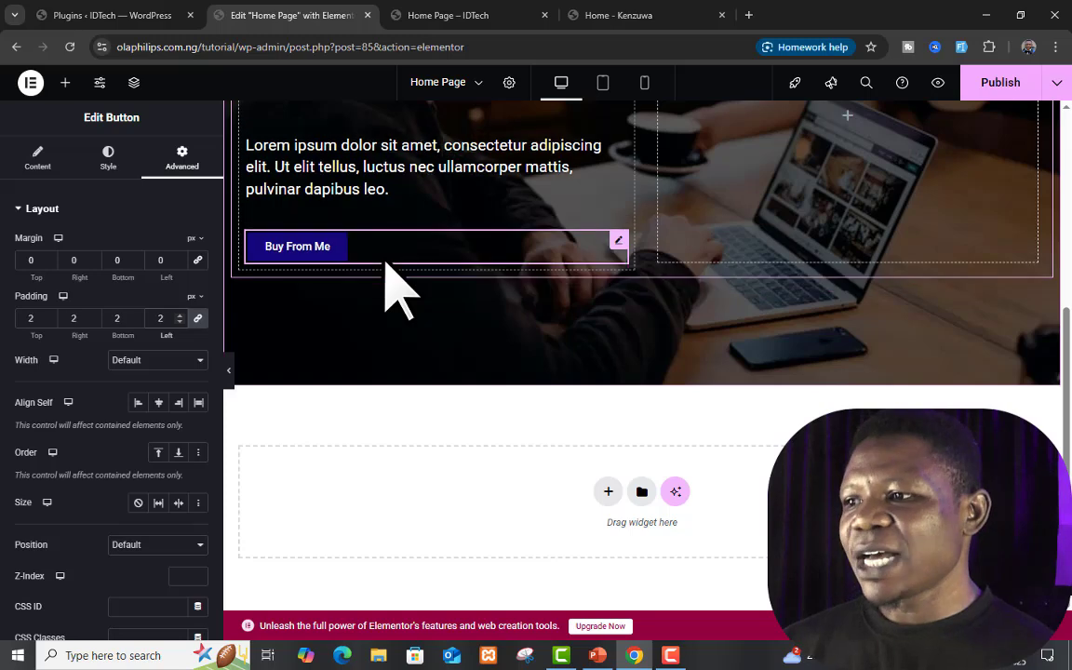
Try the Center and End self-alignments on the button and settle on Start
scroll(172, 456, "down", 1)
scroll(173, 456, "down", 1)
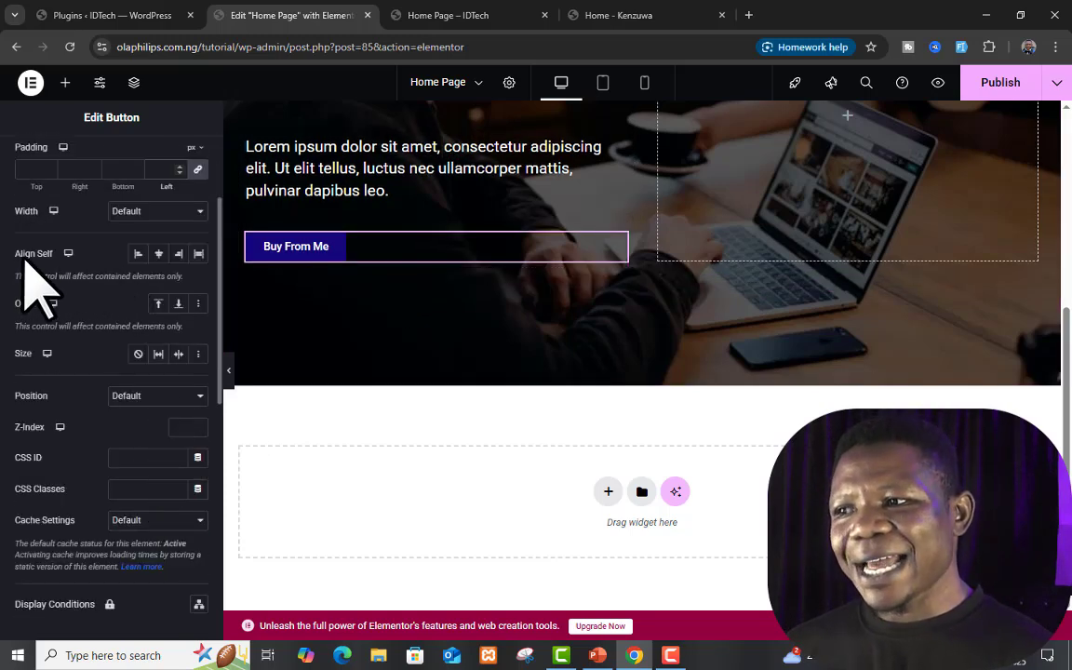
left_click(158, 254)
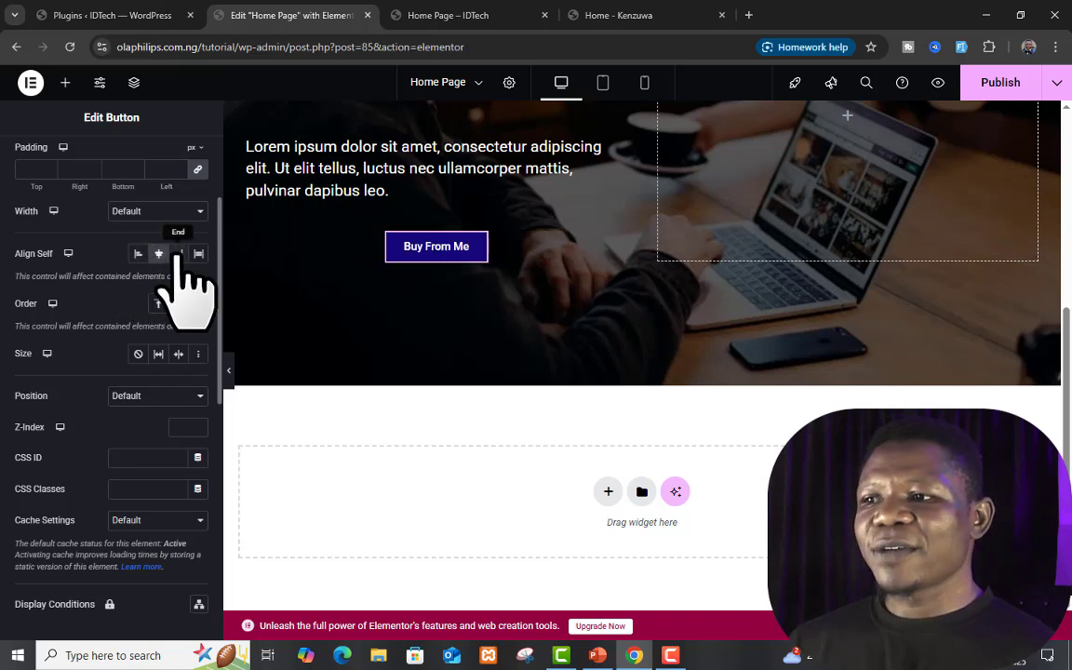
left_click(178, 254)
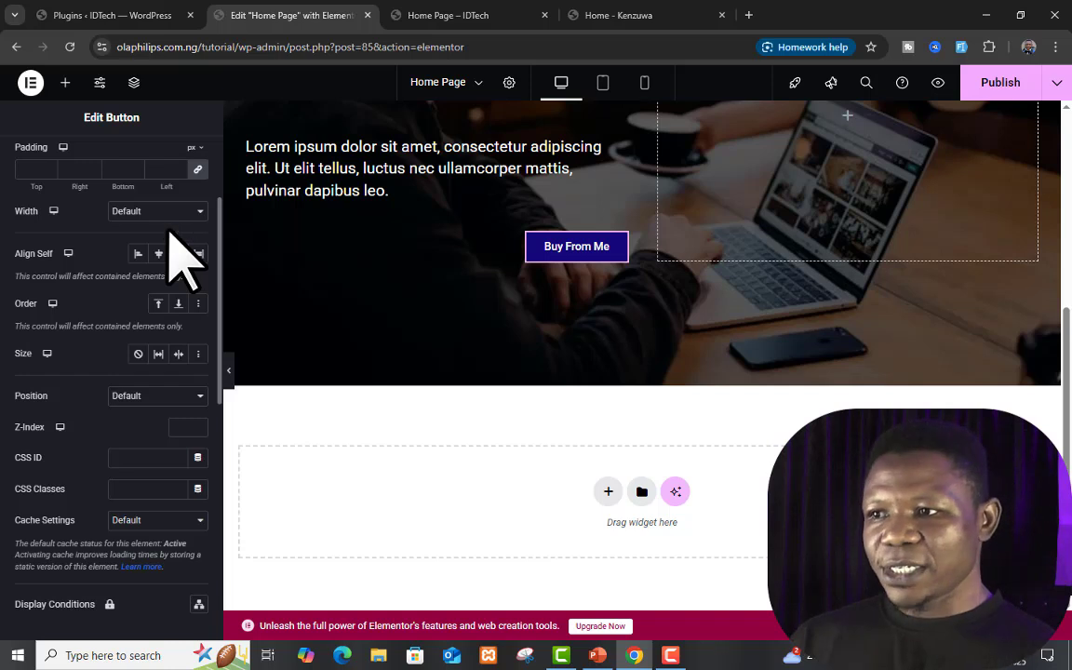
left_click(197, 253)
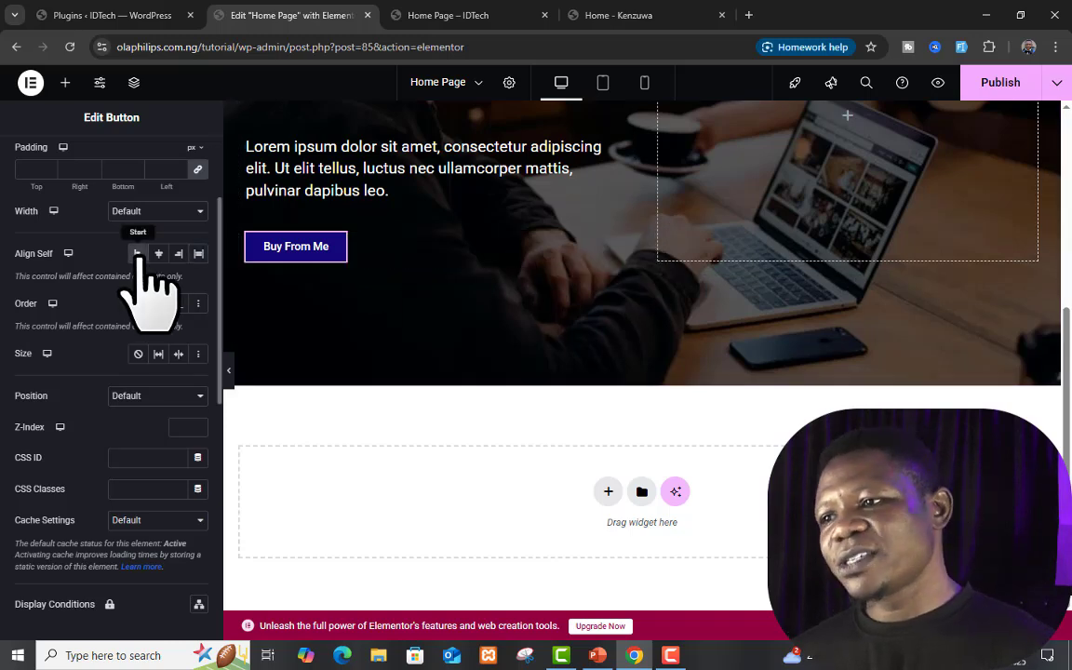
Set the button's entrance animation to Fade In Down in its motion effects
scroll(114, 371, "down", 1)
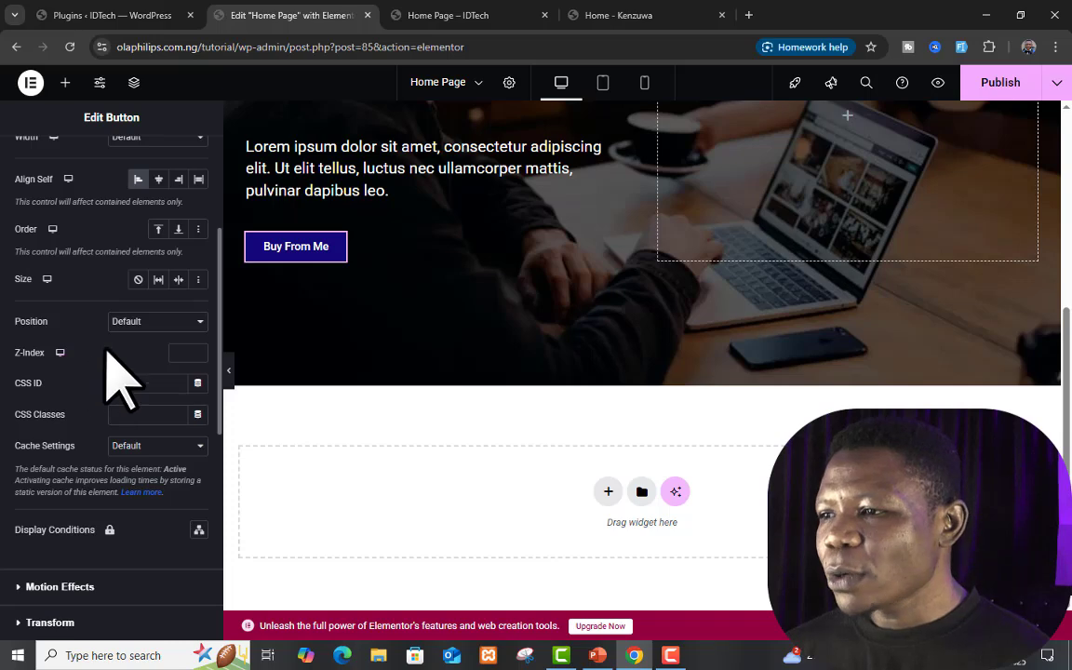
scroll(28, 395, "down", 3)
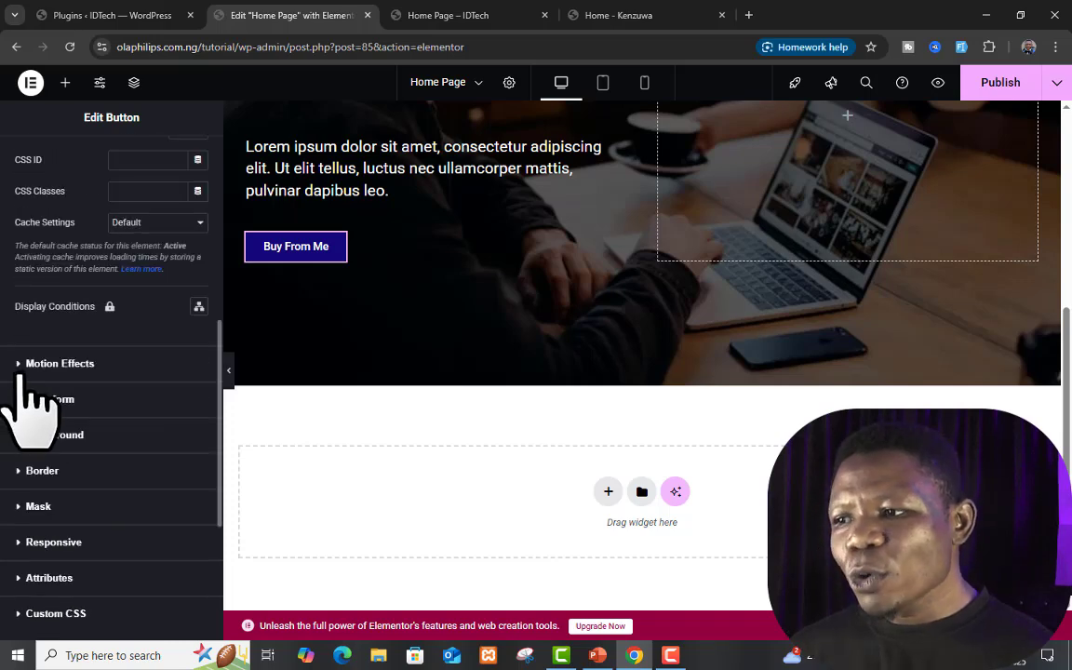
left_click(31, 370)
scroll(153, 410, "down", 1)
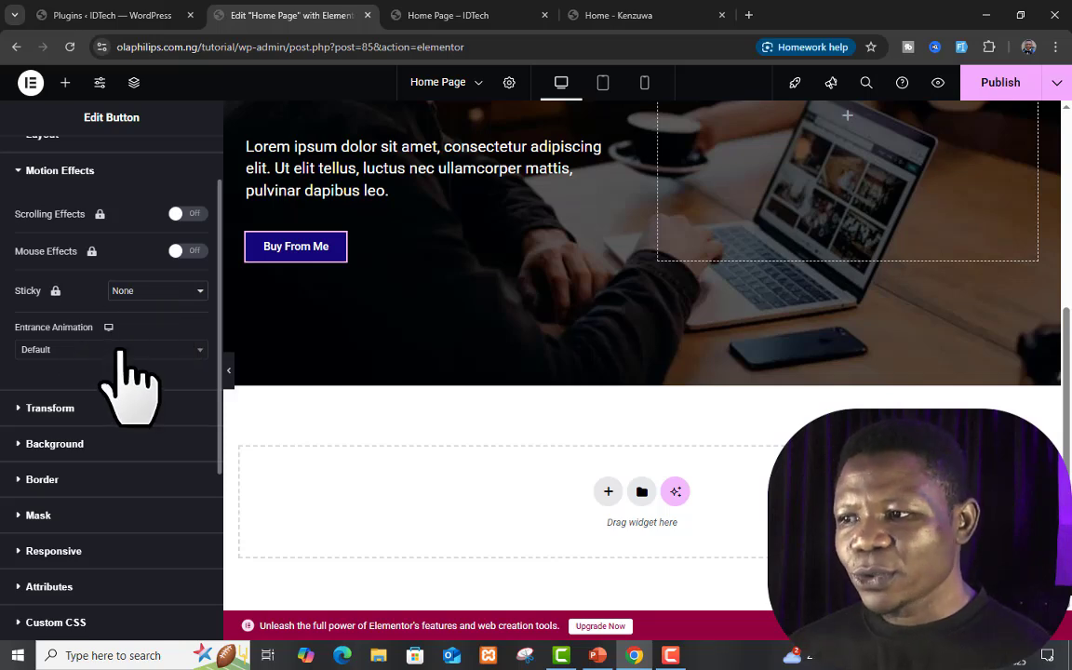
left_click(119, 350)
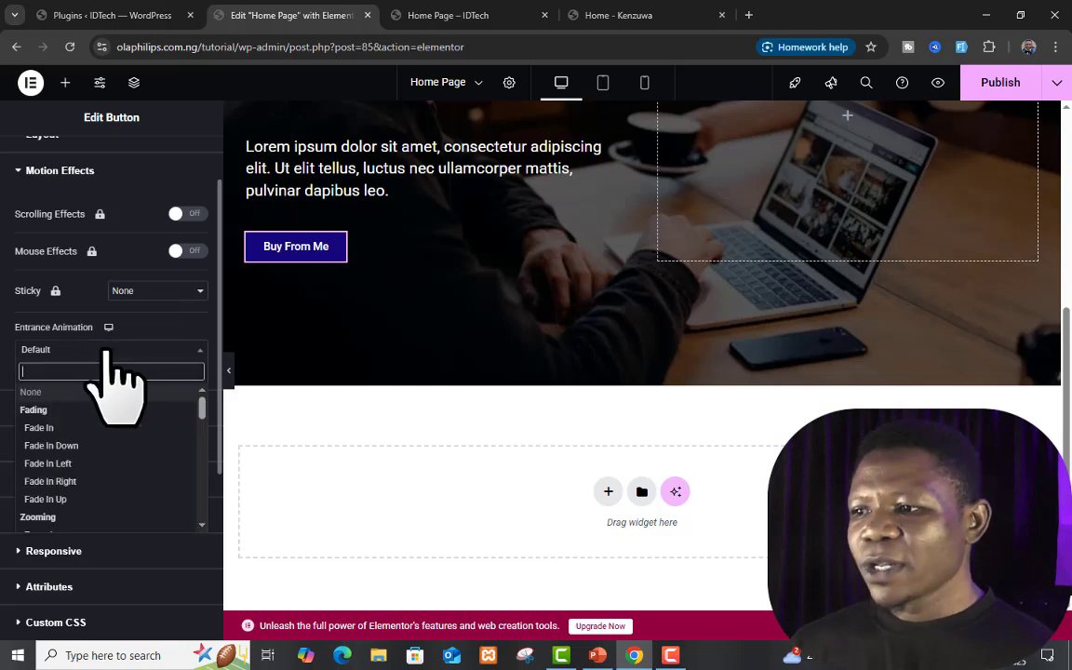
left_click(96, 448)
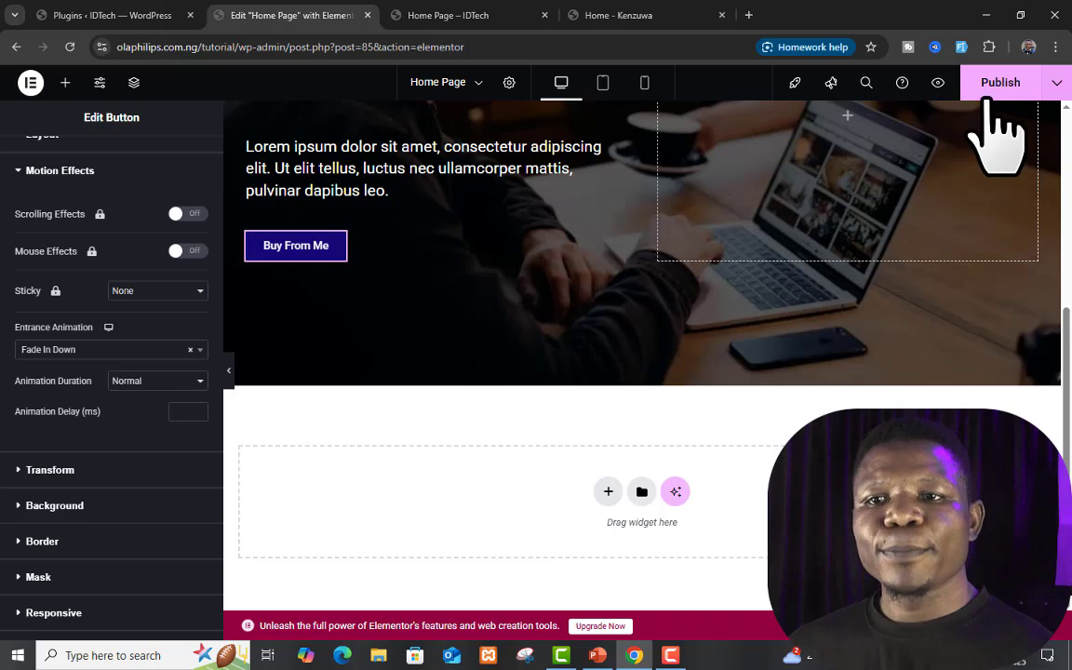
Publish the page, reload the preview to check the button's entrance animation and return to the editor
left_click(996, 135)
left_click(491, 16)
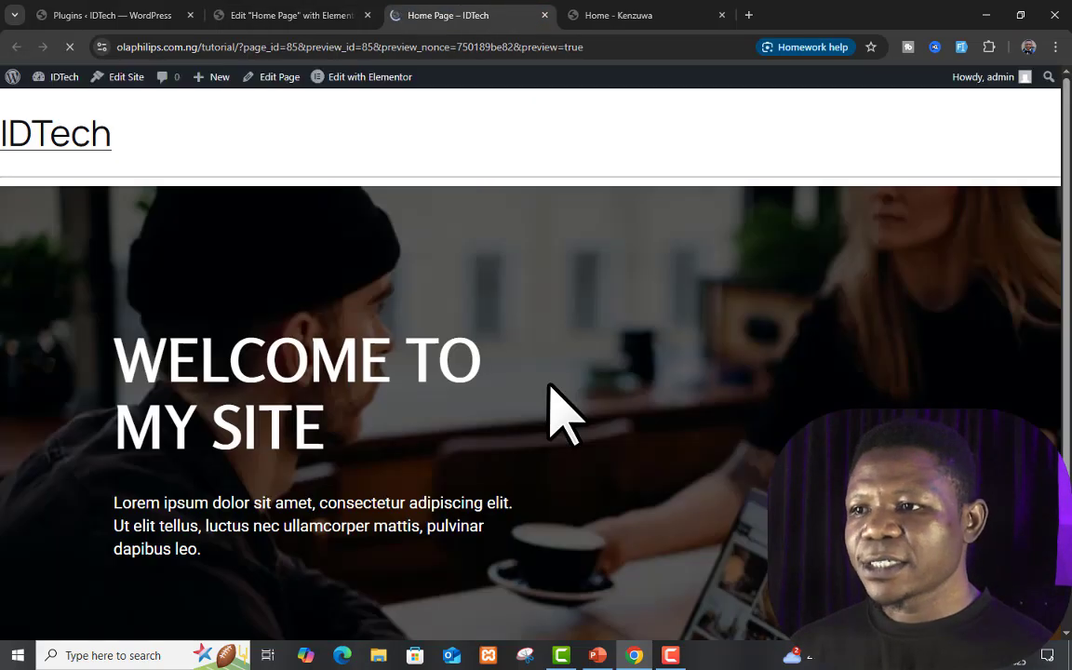
scroll(549, 407, "down", 3)
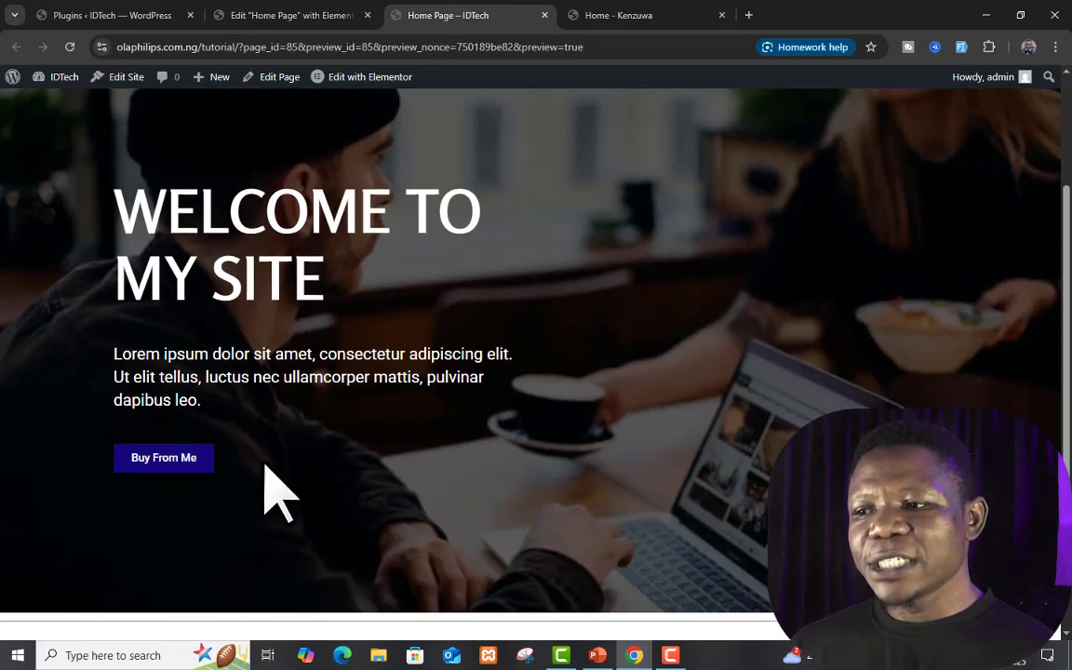
left_click(60, 51)
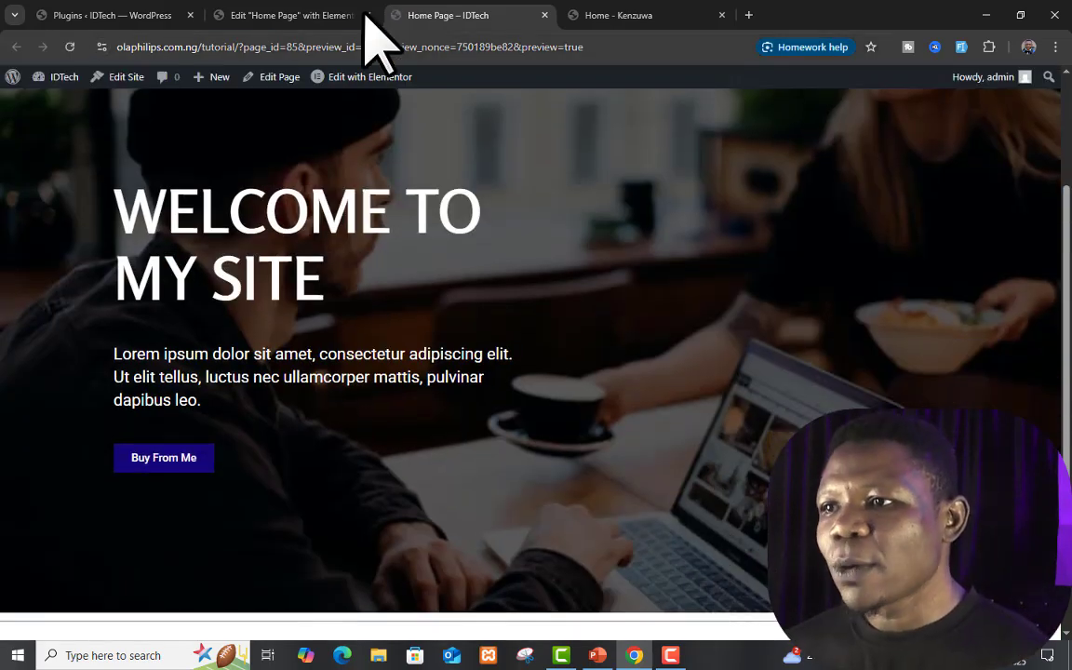
left_click(284, 15)
scroll(121, 391, "up", 2)
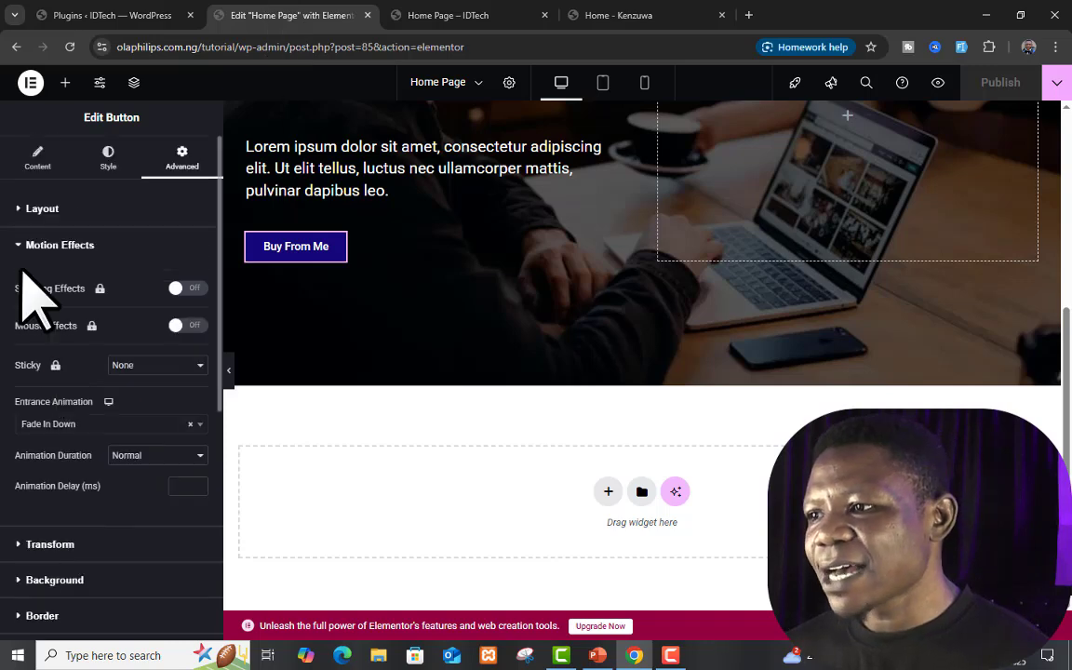
left_click(28, 214)
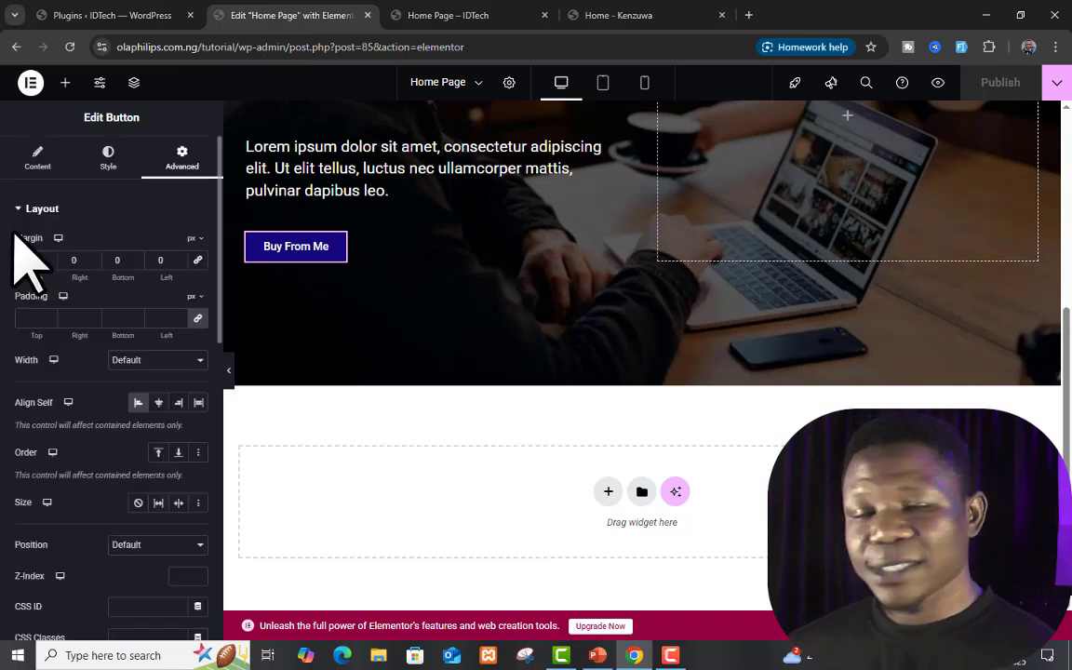
left_click(17, 212)
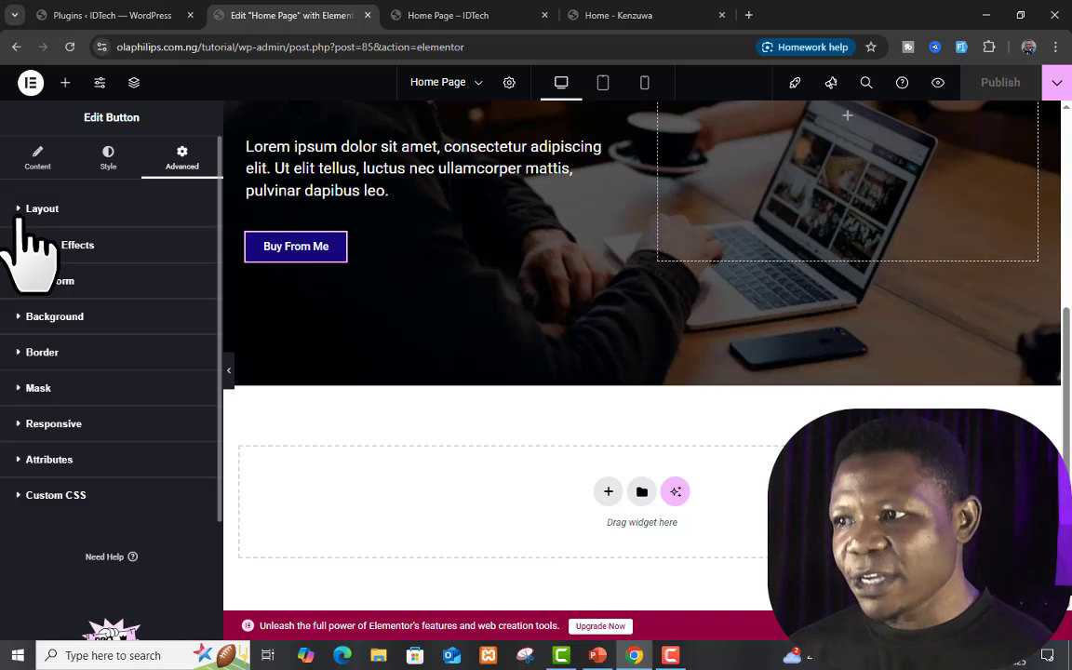
left_click(41, 280)
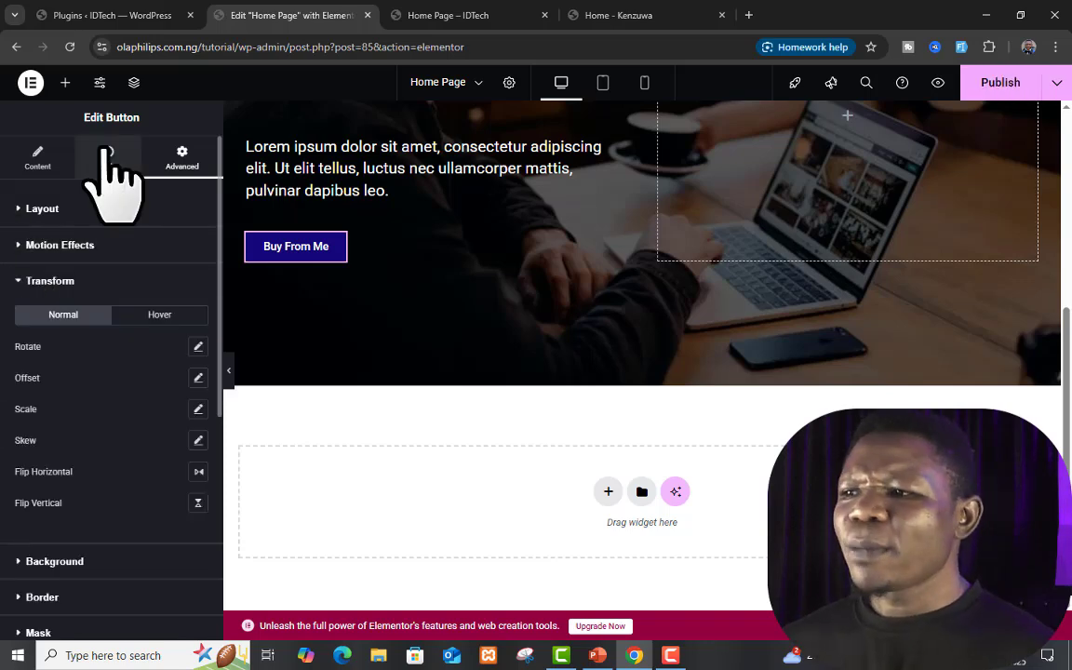
Set the button's background color in its hover state to red
left_click(107, 154)
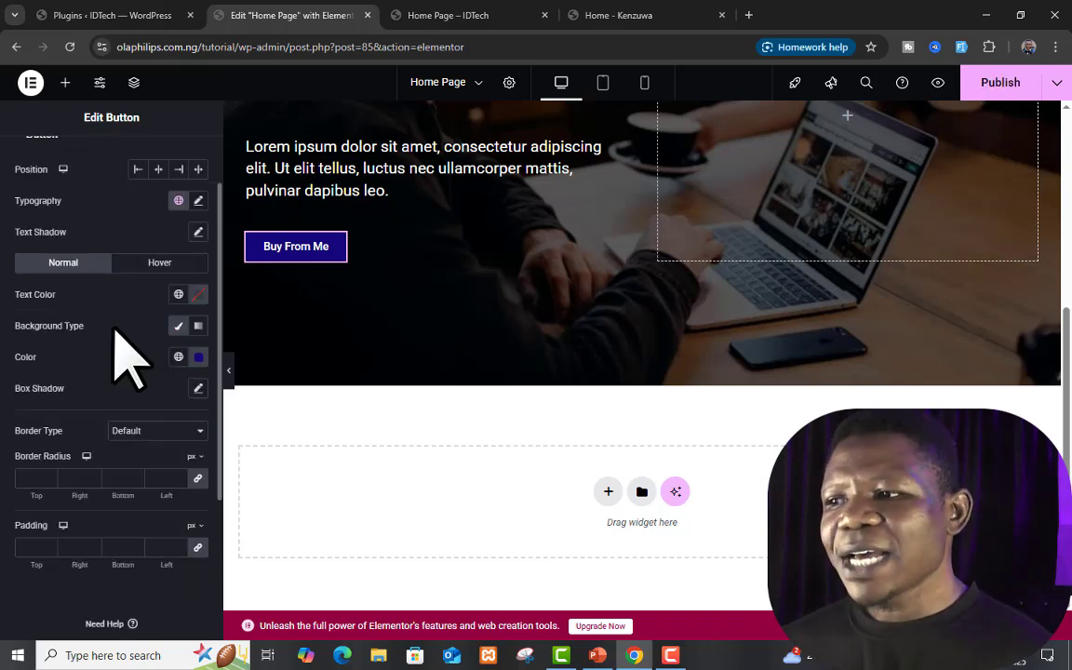
scroll(74, 307, "up", 1)
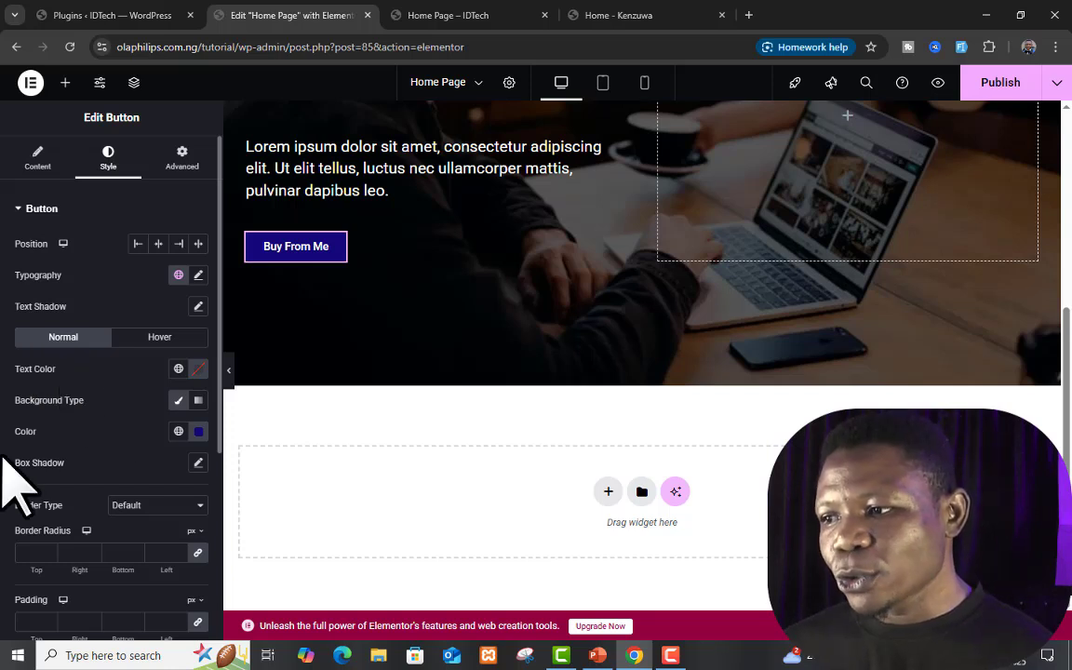
left_click(151, 341)
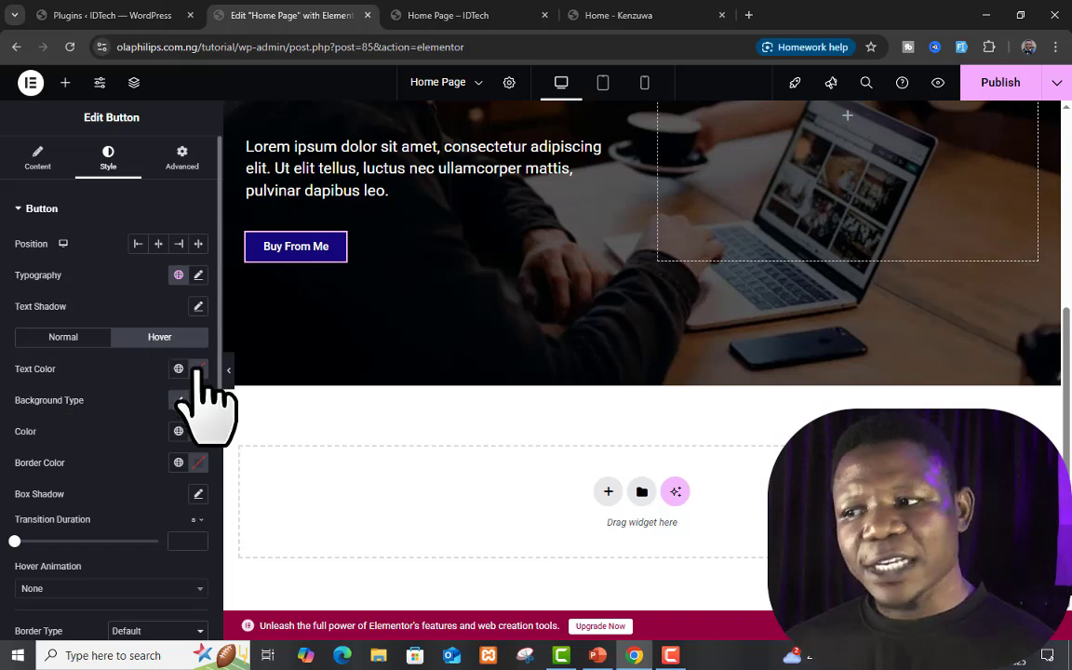
left_click(198, 432)
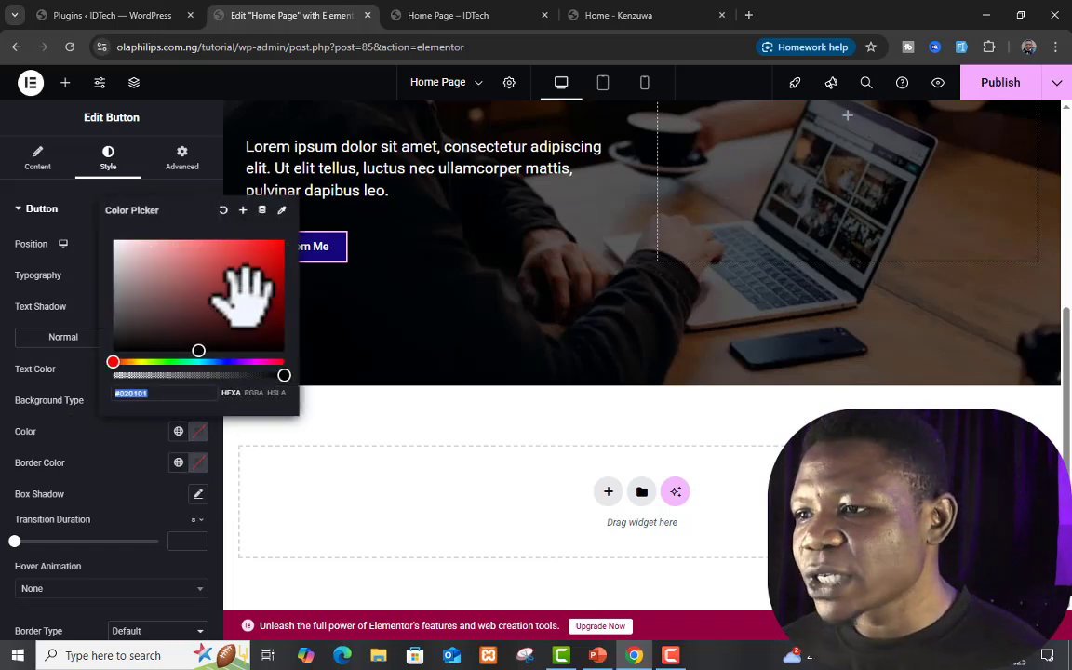
left_click(260, 268)
left_click(307, 263)
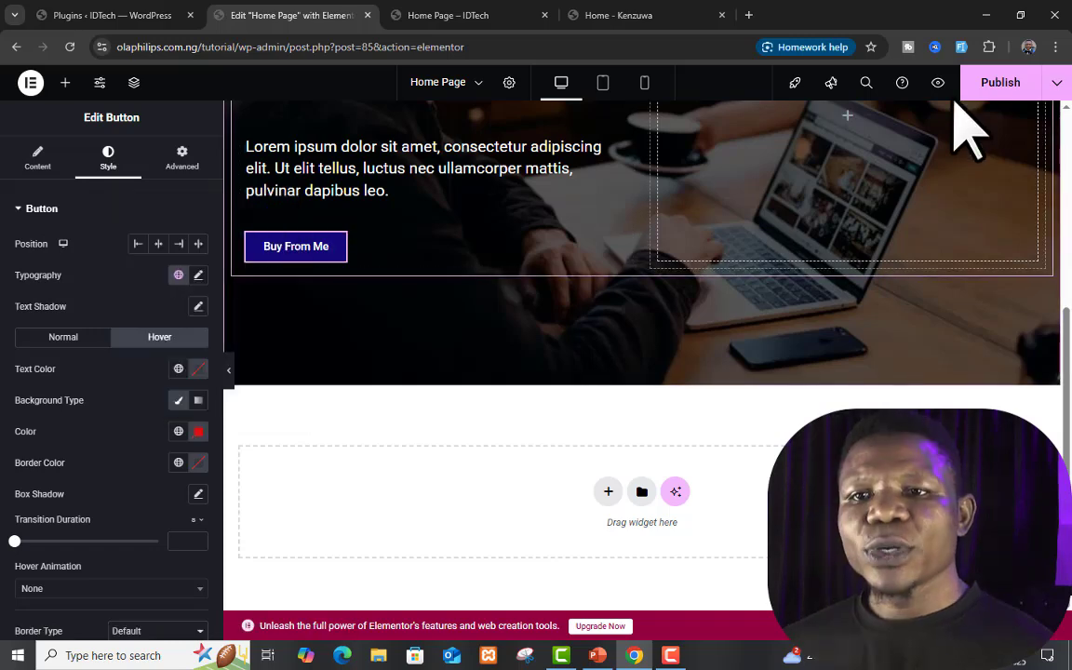
Publish the page, check the button's hover color in the preview and return to the editor
left_click(1005, 86)
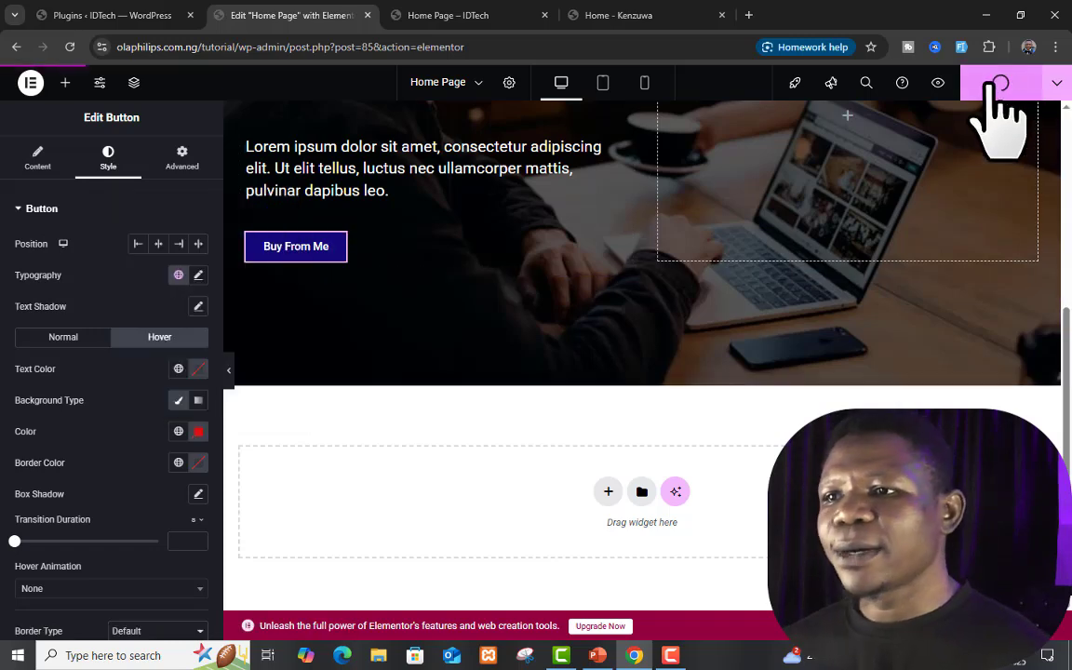
left_click(456, 15)
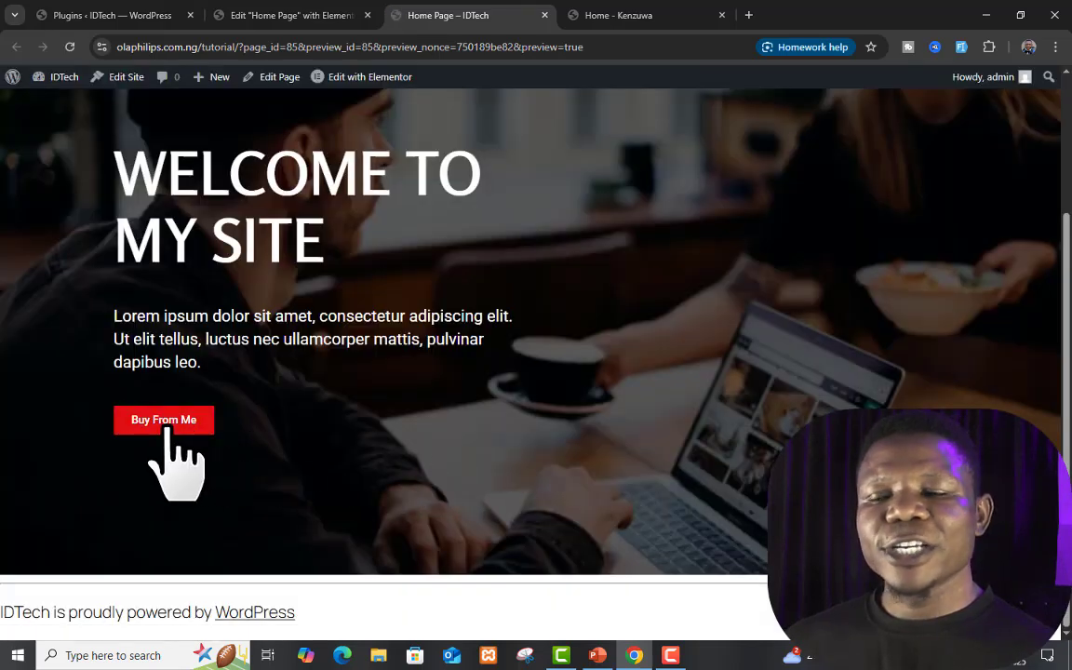
left_click(306, 15)
Add a single-column, downward Flexbox container below the hero section and set its minimum height to 521 px
scroll(139, 401, "down", 3)
scroll(149, 419, "up", 3)
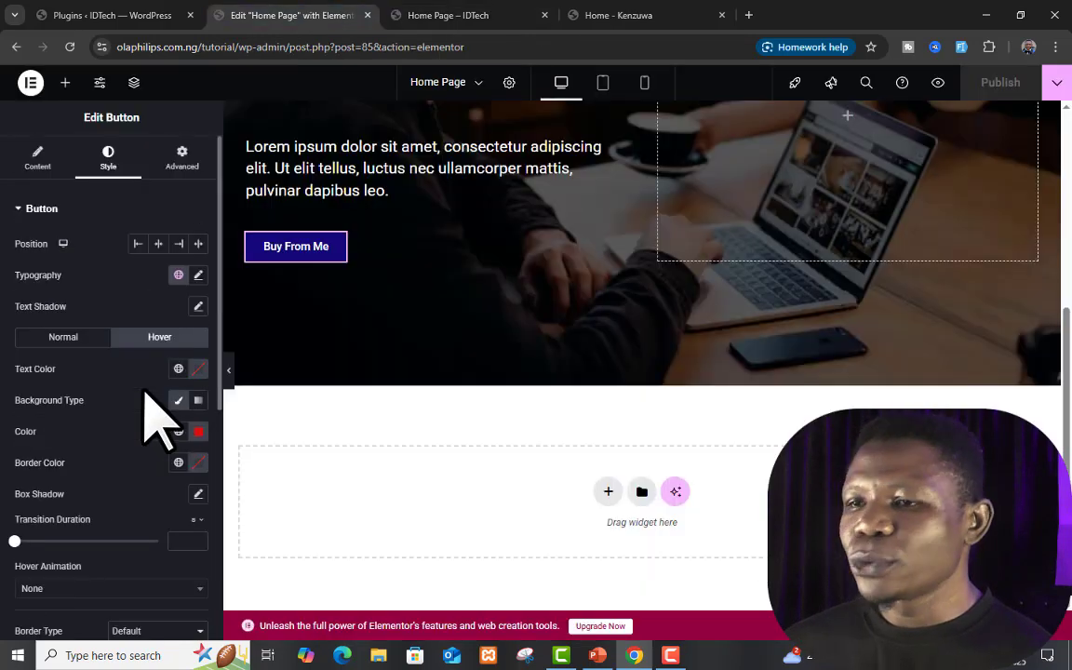
scroll(723, 383, "down", 1)
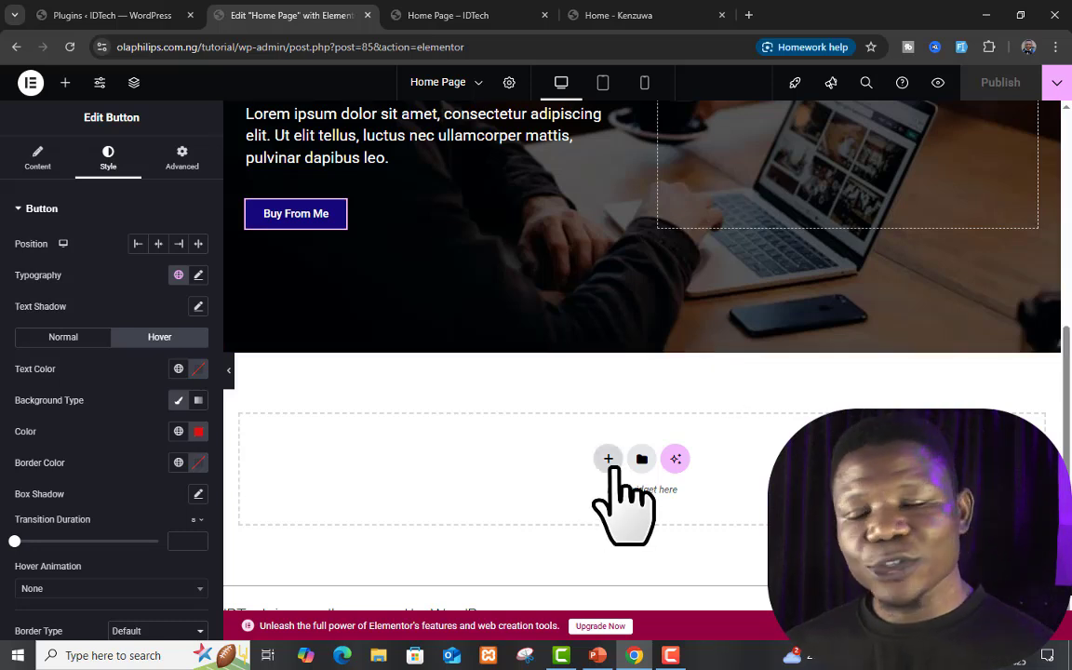
left_click(67, 89)
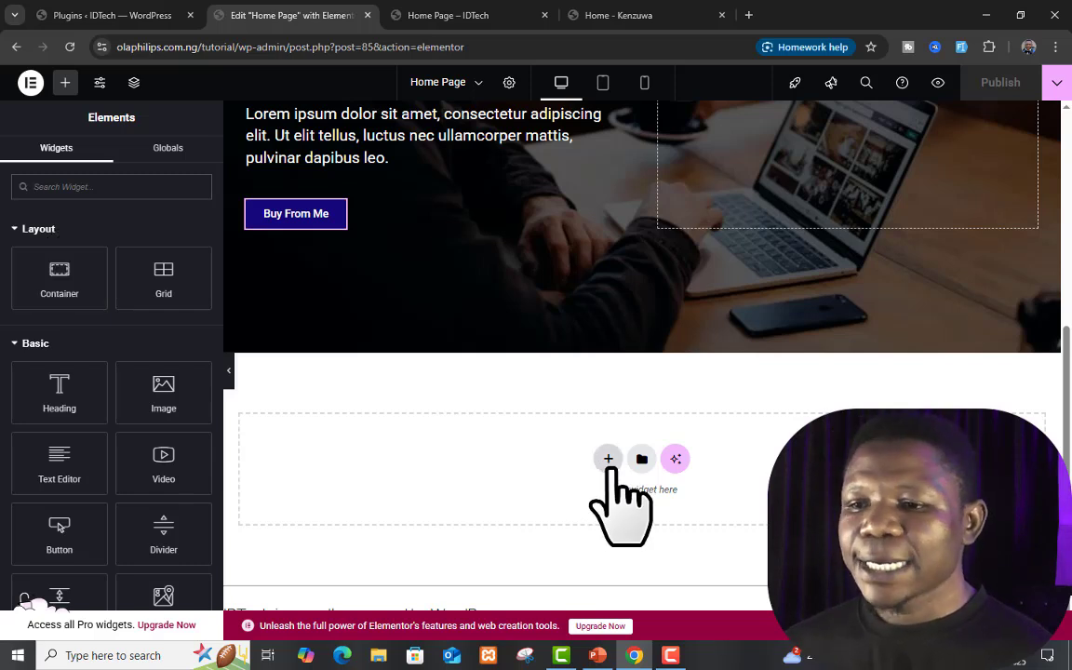
left_click(608, 461)
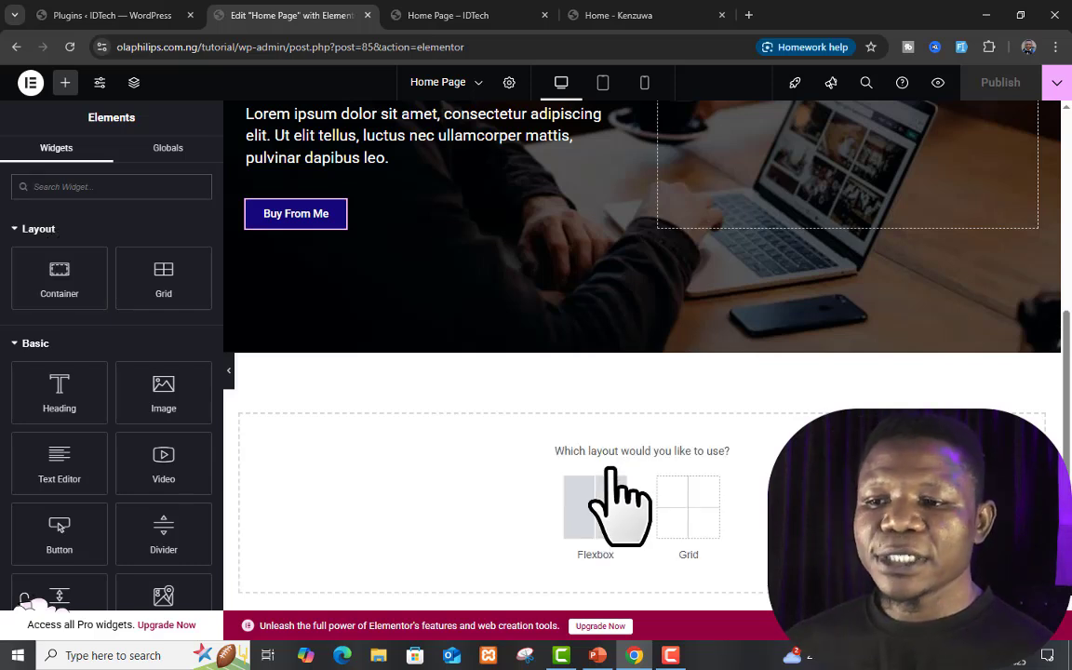
left_click(578, 512)
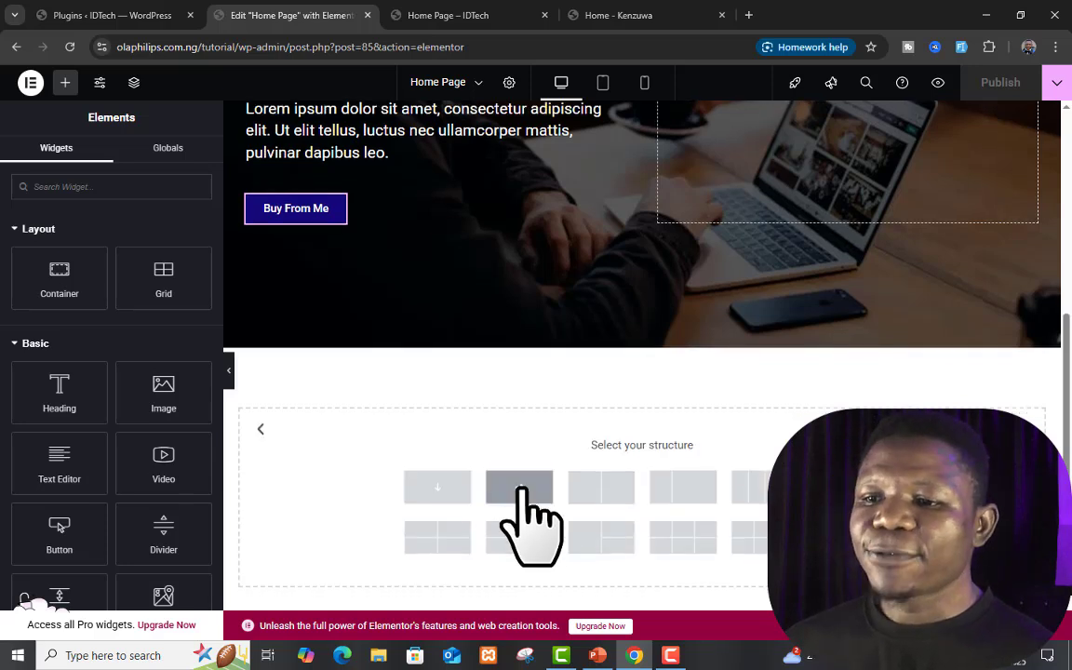
scroll(446, 474, "down", 1)
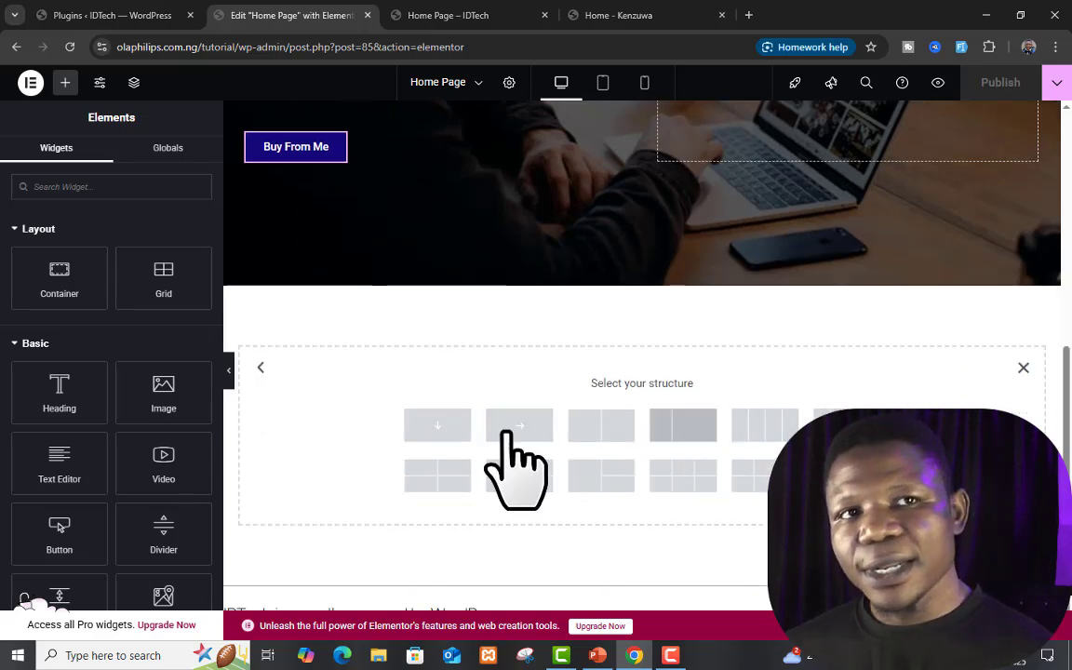
left_click(445, 428)
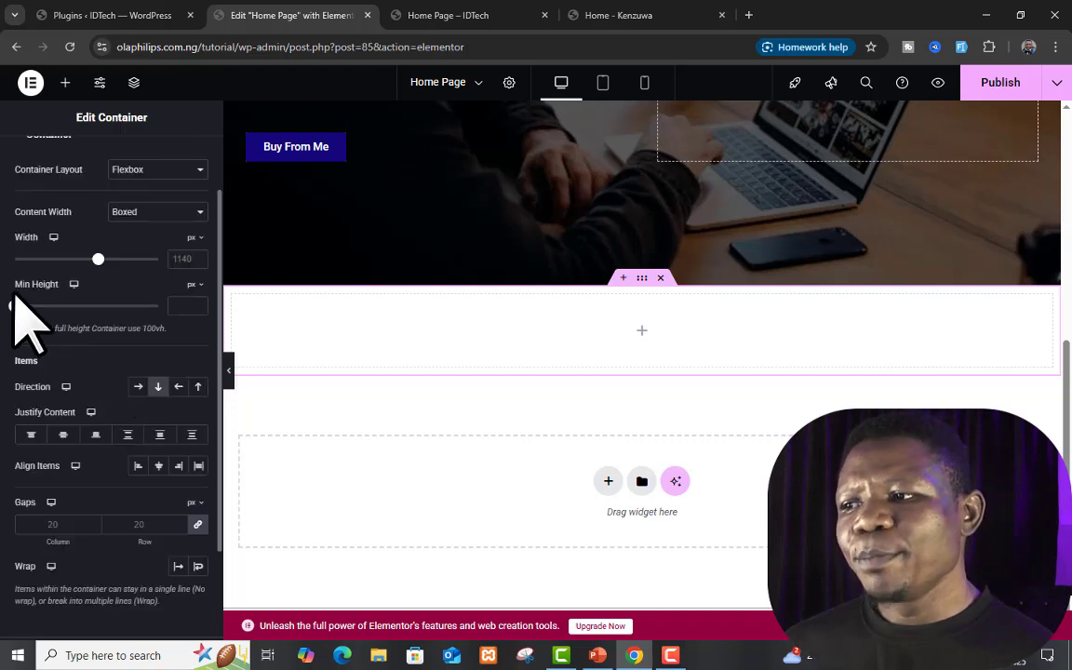
left_click_drag(13, 305, 79, 305)
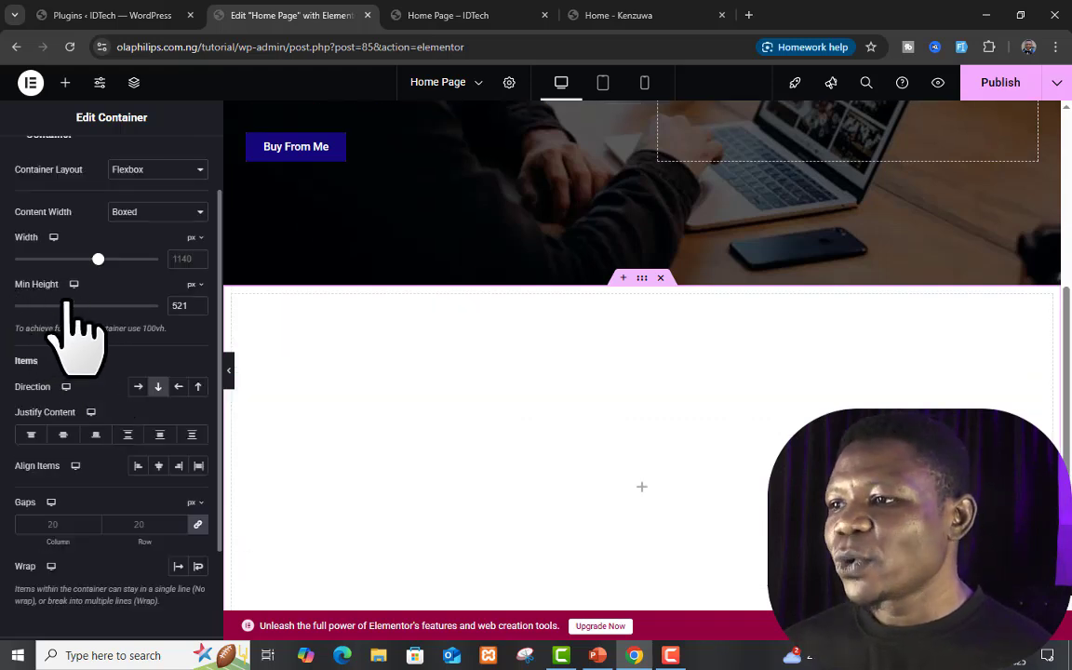
Give the new container a classic background in light pink, #FFE9E9
scroll(102, 233, "up", 1)
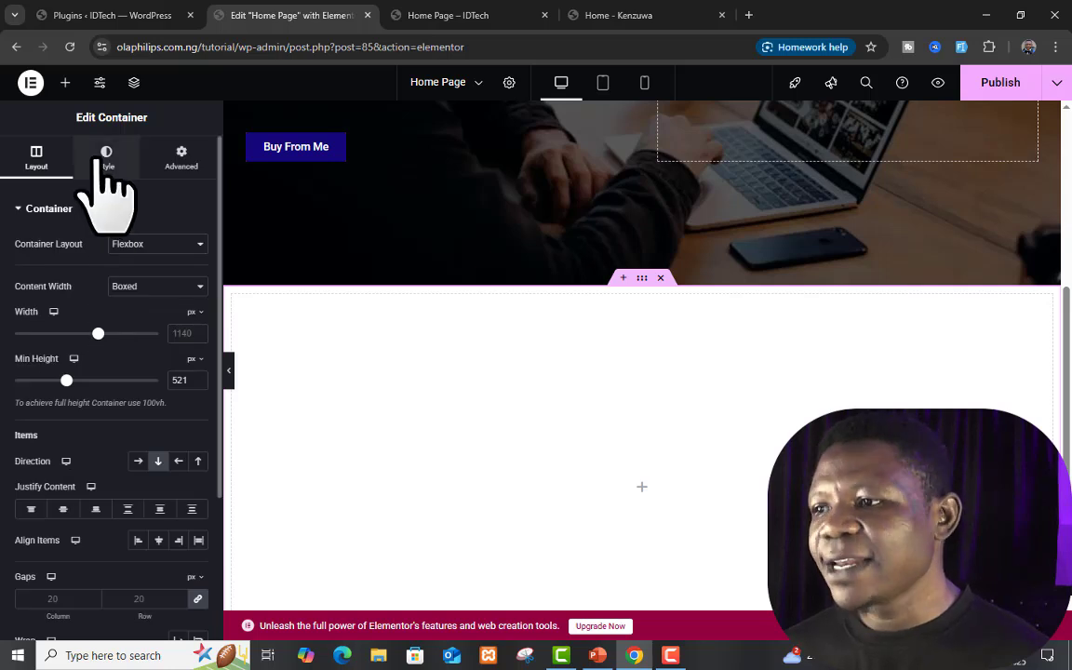
left_click(106, 158)
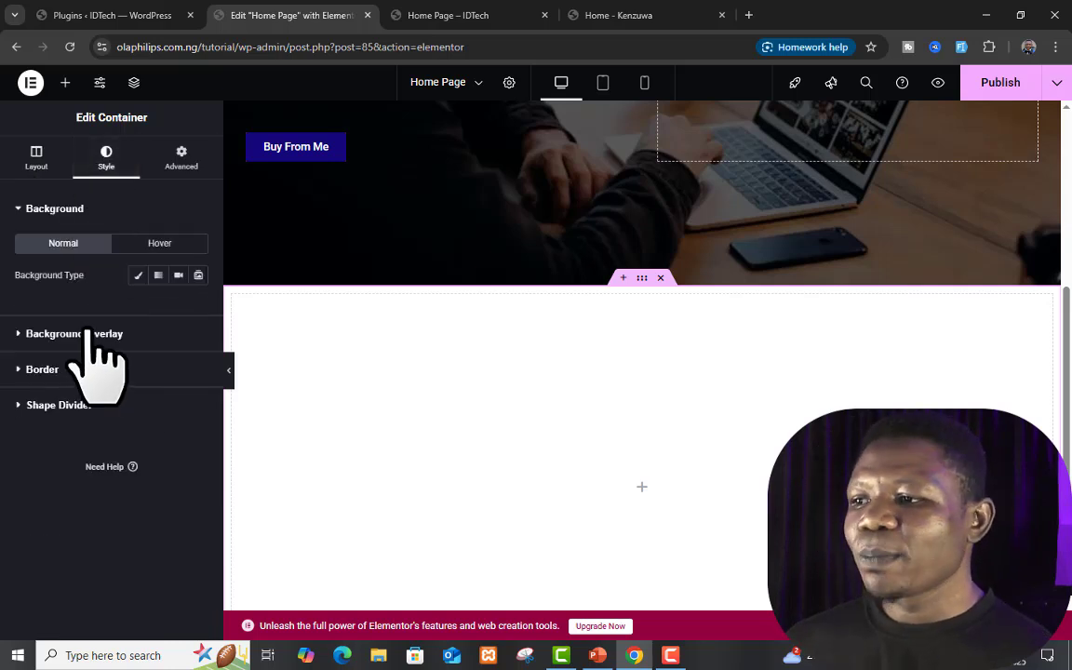
left_click(58, 216)
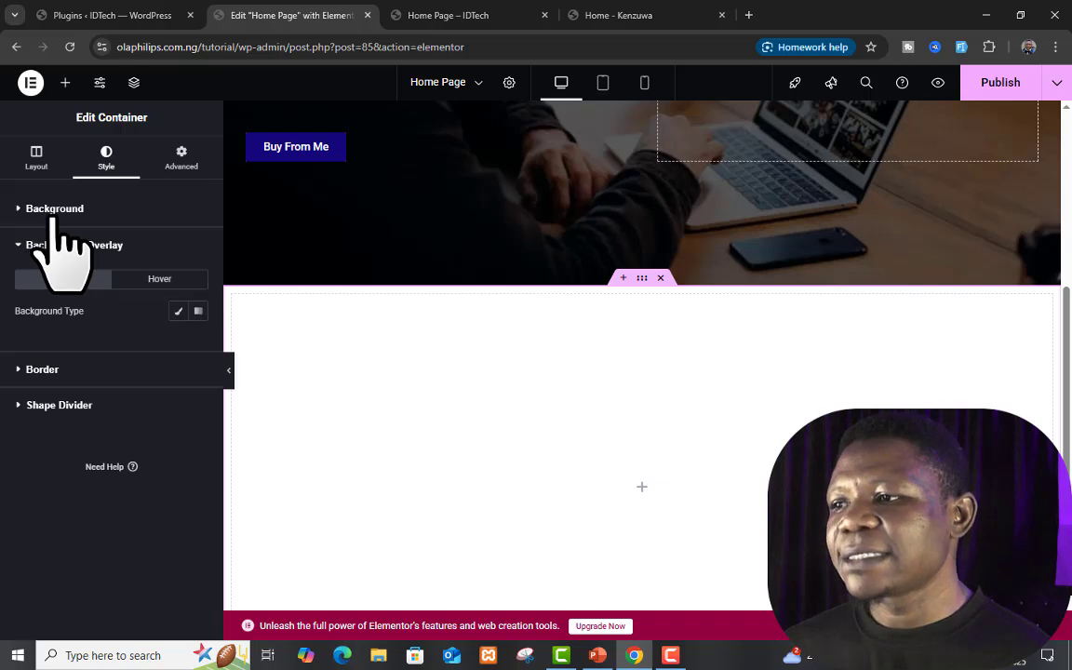
left_click(56, 216)
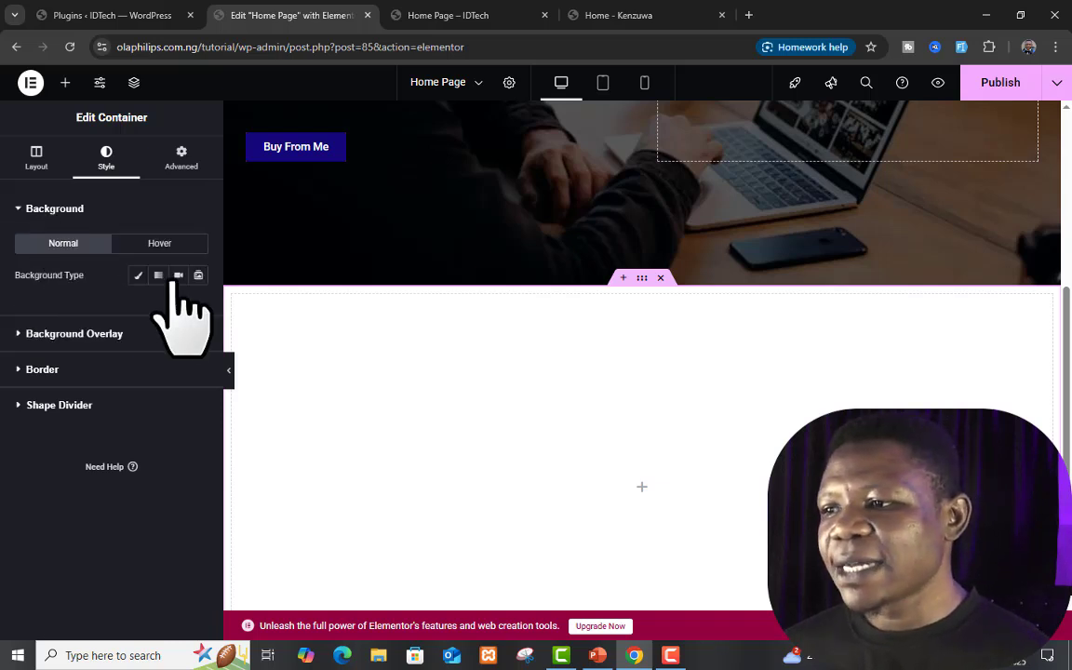
left_click(139, 276)
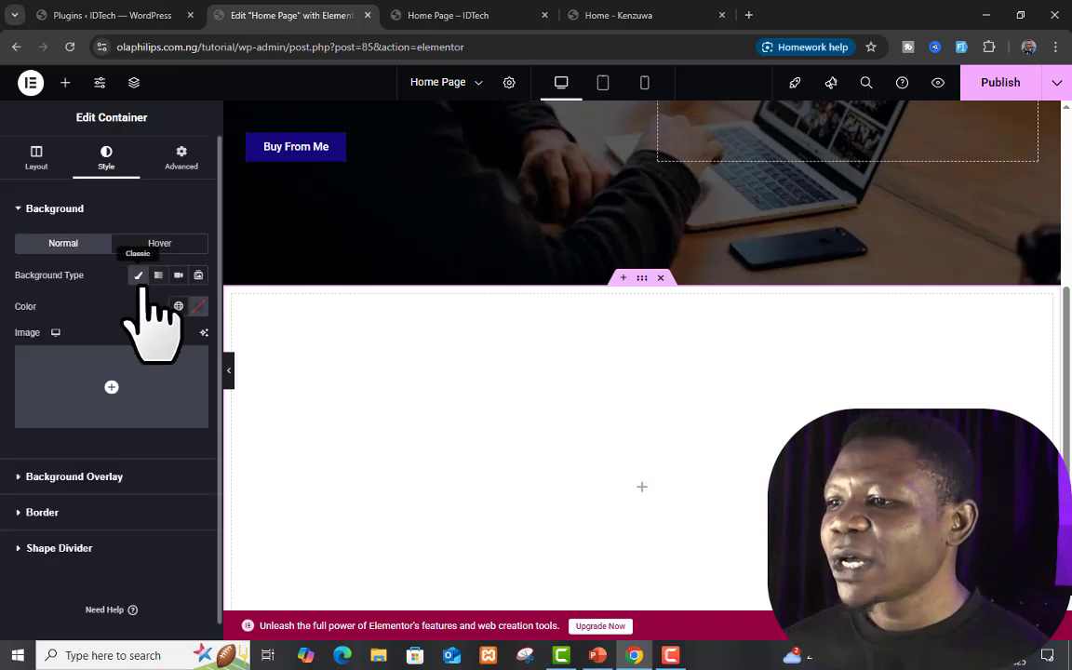
left_click(197, 307)
left_click(162, 389)
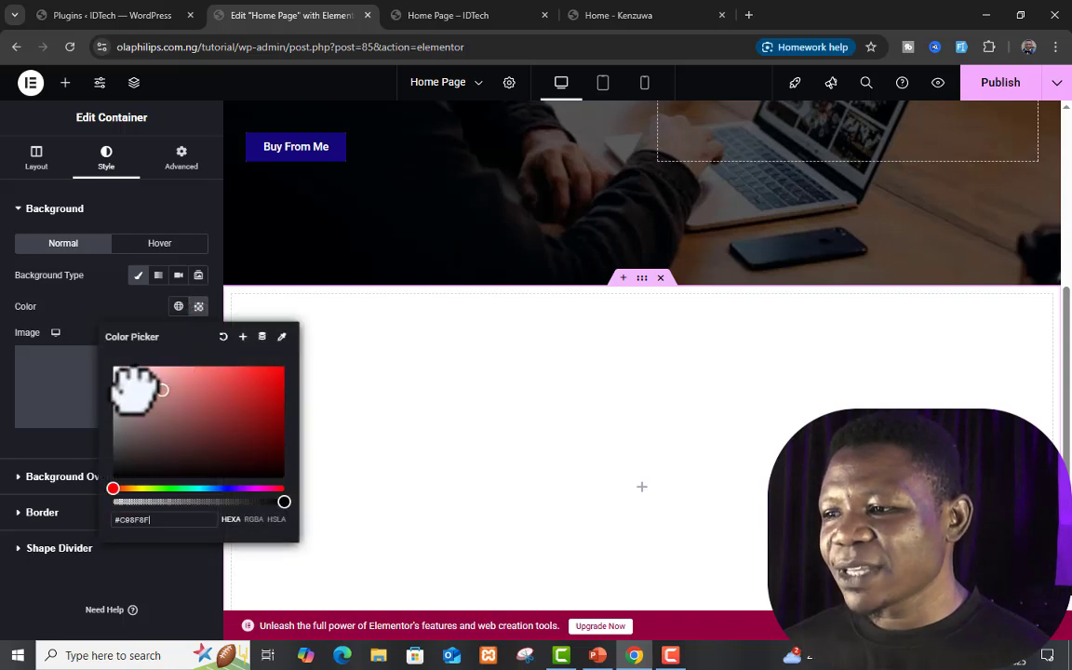
left_click(141, 371)
left_click_drag(140, 370, 129, 365)
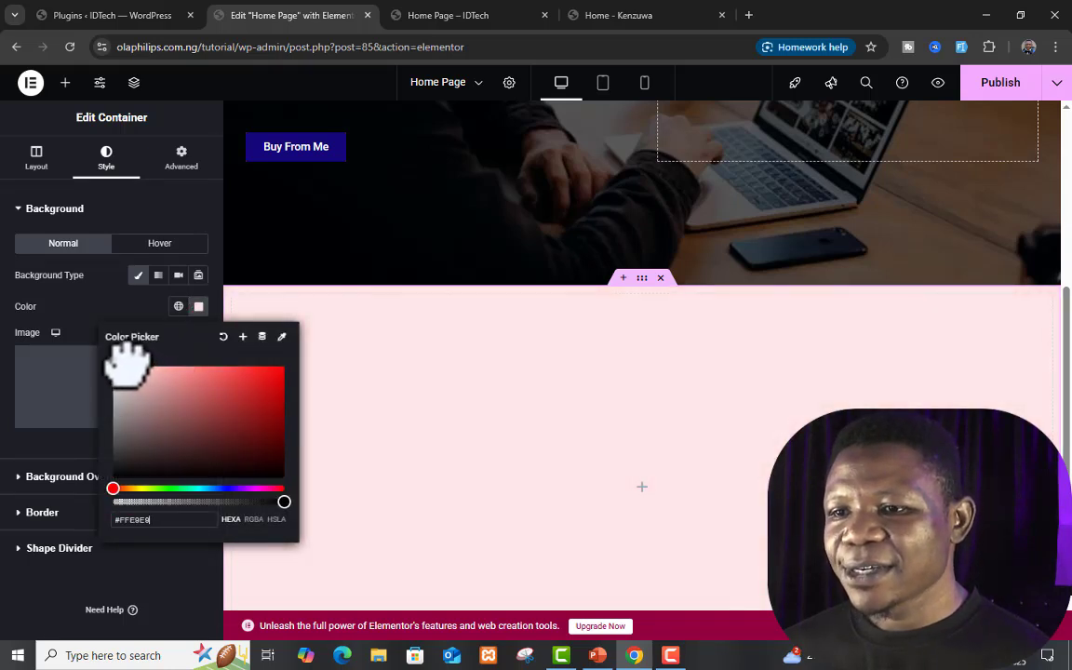
left_click(9, 584)
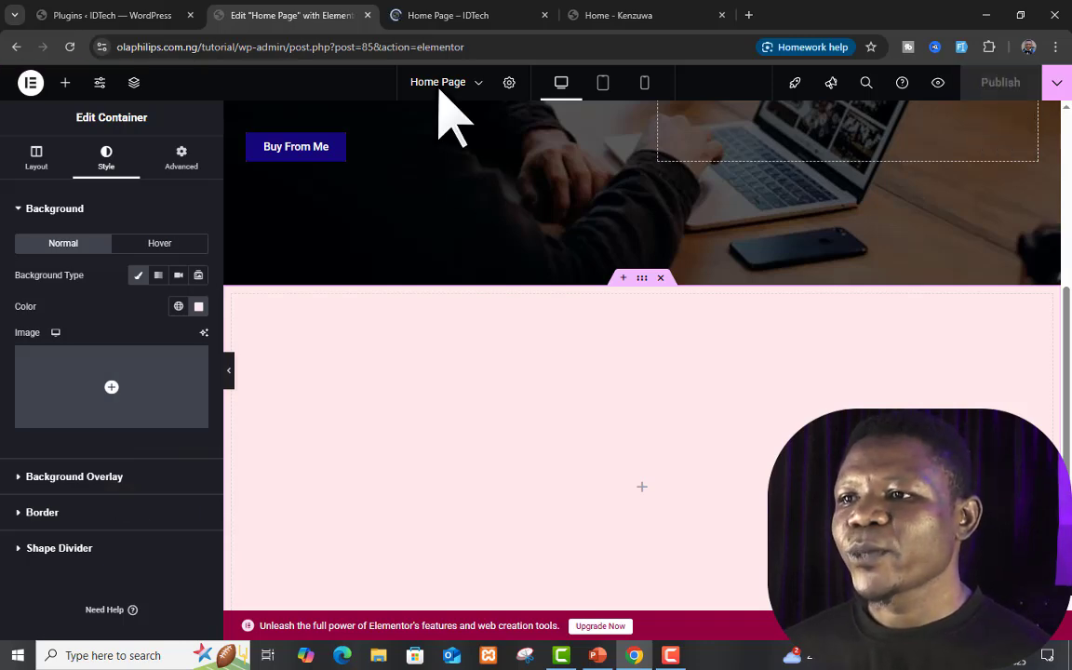
Reload the page preview, examine the new section below the hero and return to the editor
left_click(470, 11)
key("F5")
scroll(766, 269, "down", 2)
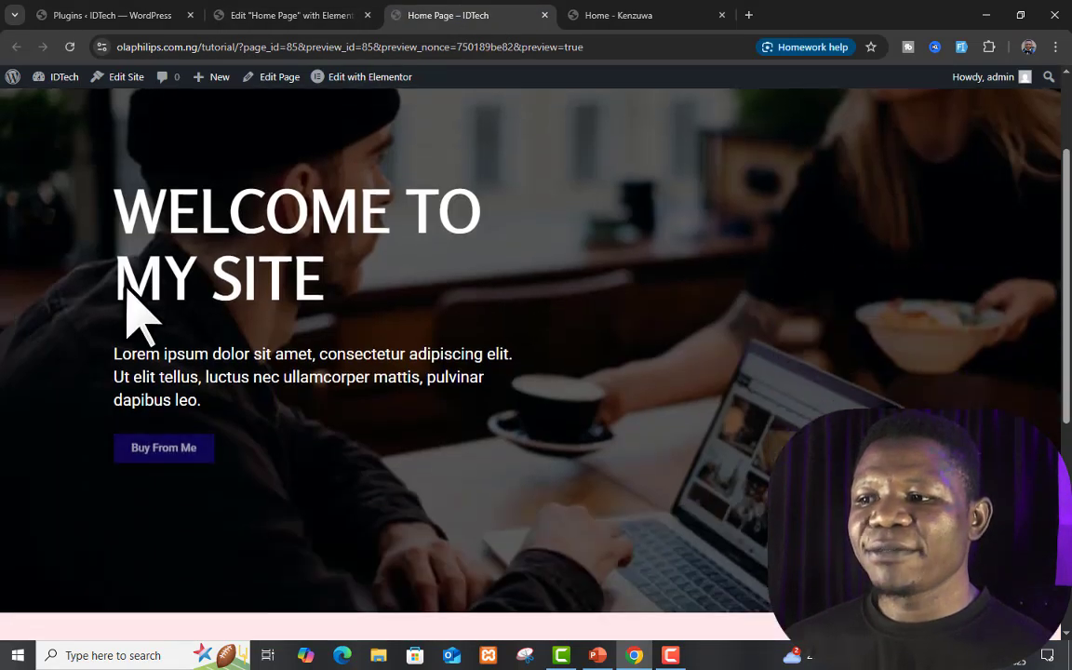
scroll(484, 343, "down", 5)
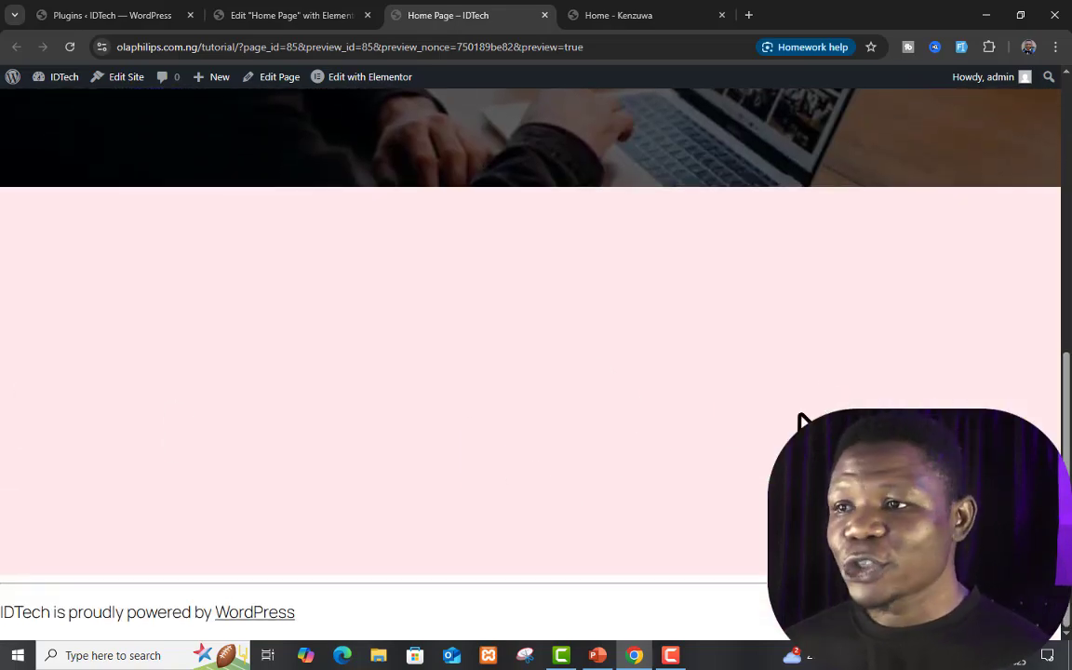
scroll(800, 421, "up", 6)
left_click(294, 13)
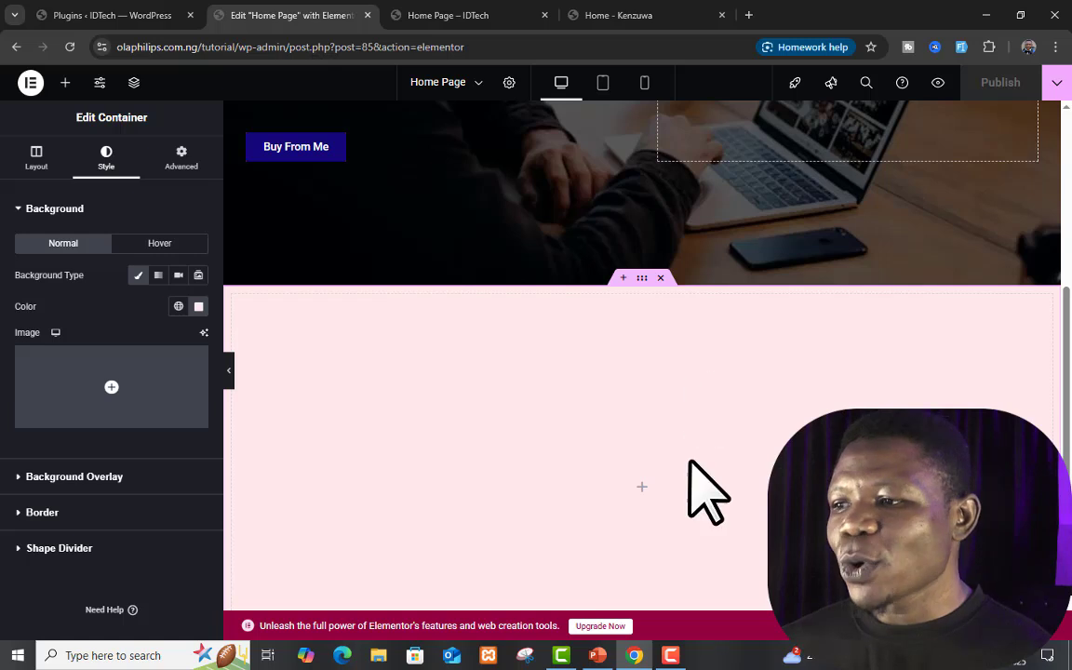
Nest a container inside the pink section and place two further containers within it
scroll(690, 529, "up", 1)
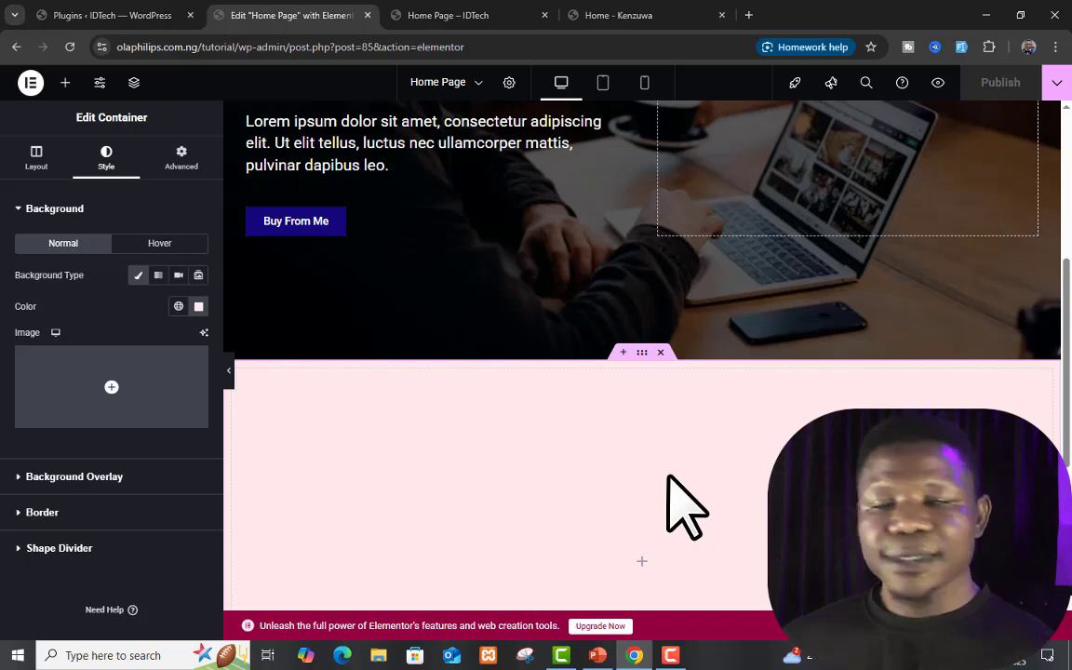
left_click(65, 82)
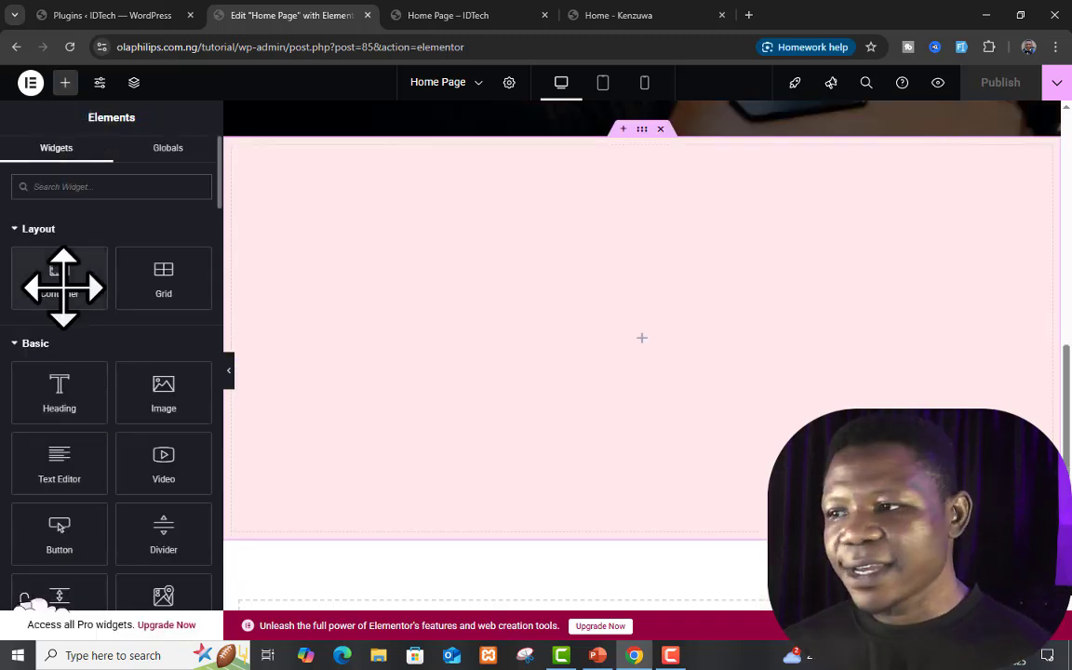
left_click_drag(63, 288, 676, 332)
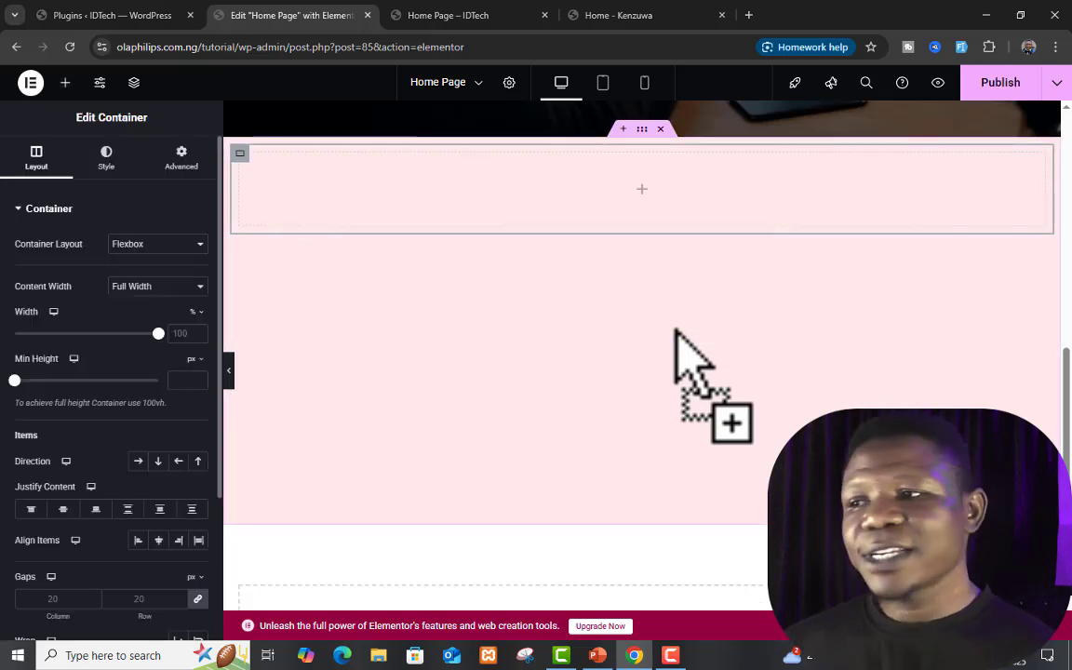
left_click(66, 82)
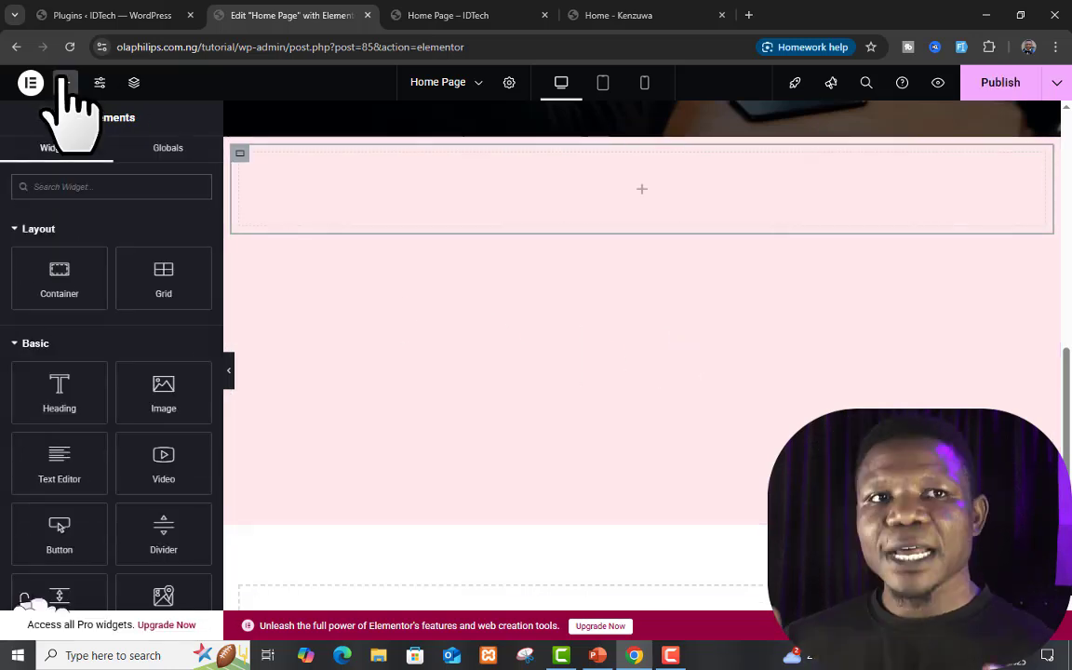
left_click_drag(60, 277, 658, 210)
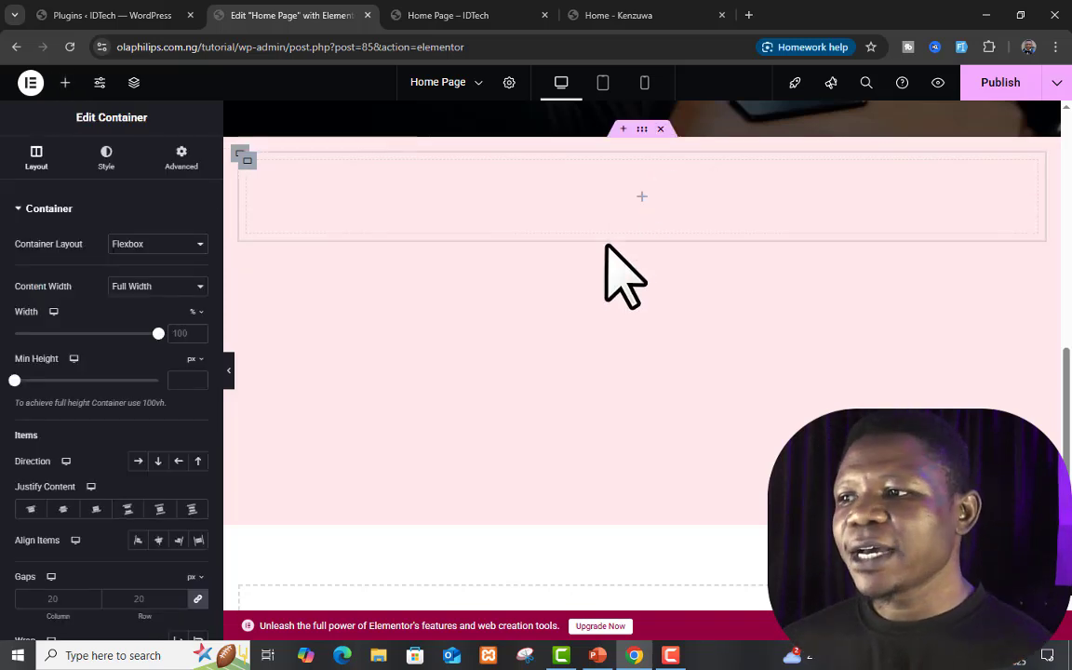
left_click(65, 82)
left_click_drag(44, 306, 594, 244)
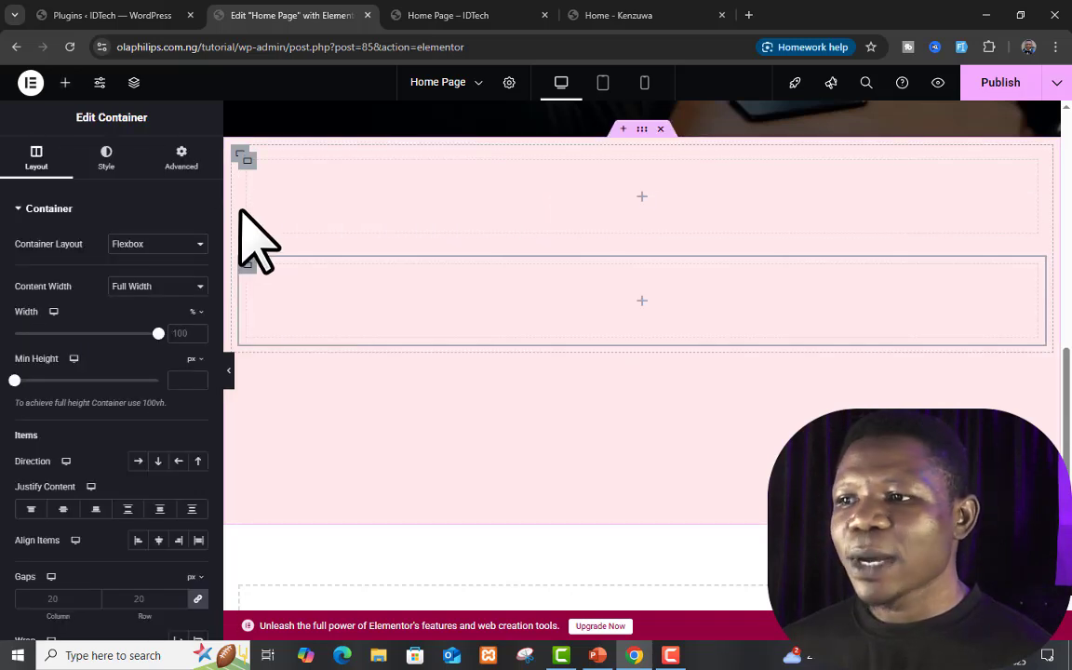
Set the nested parent container's direction to a horizontal row and center the outer pink section's content vertically
left_click(240, 153)
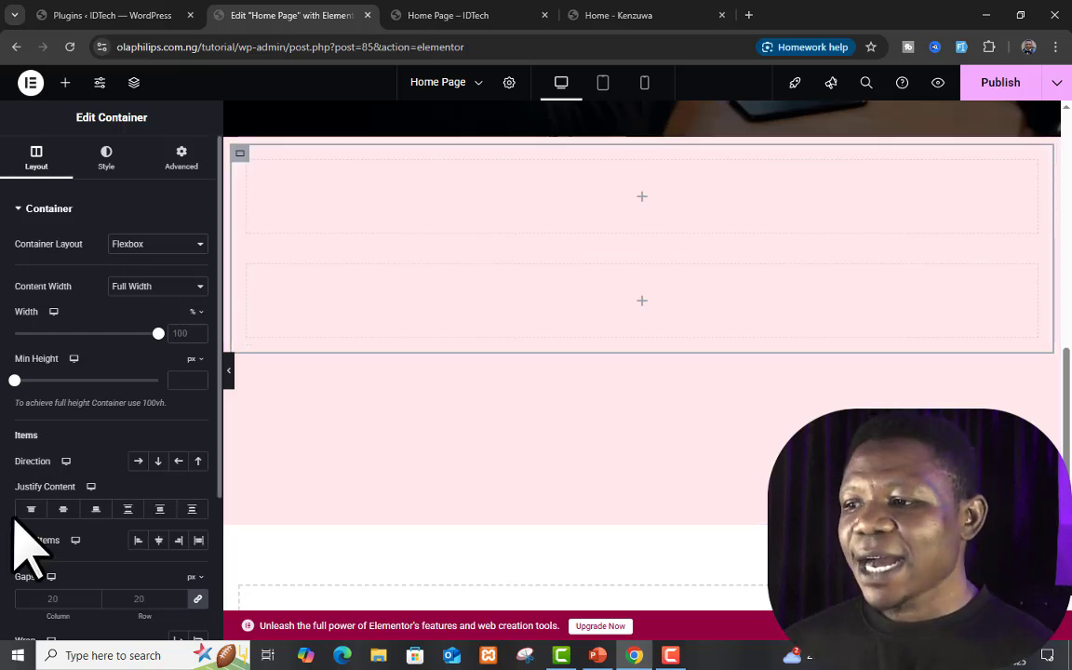
left_click(138, 462)
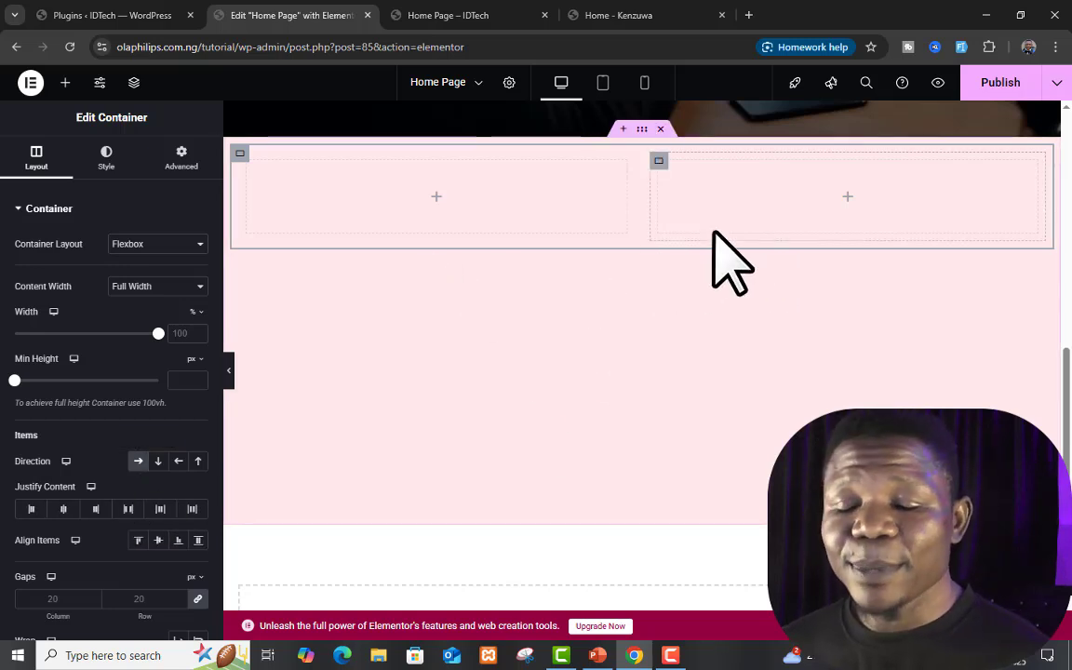
left_click(641, 129)
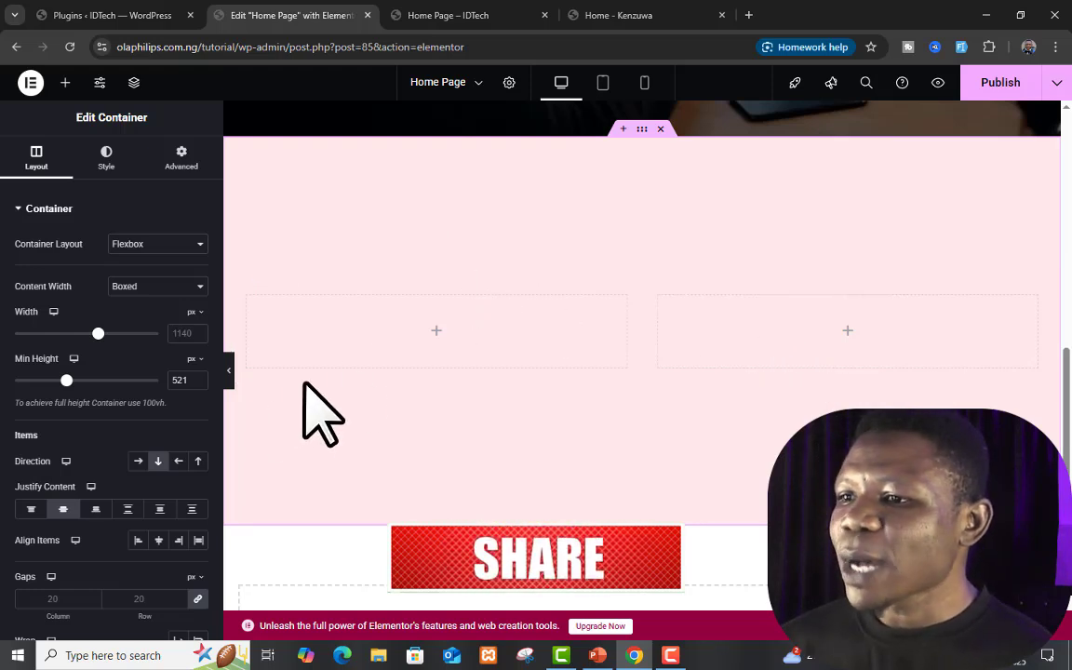
Add an Image widget to the left container of the pink section
left_click(66, 83)
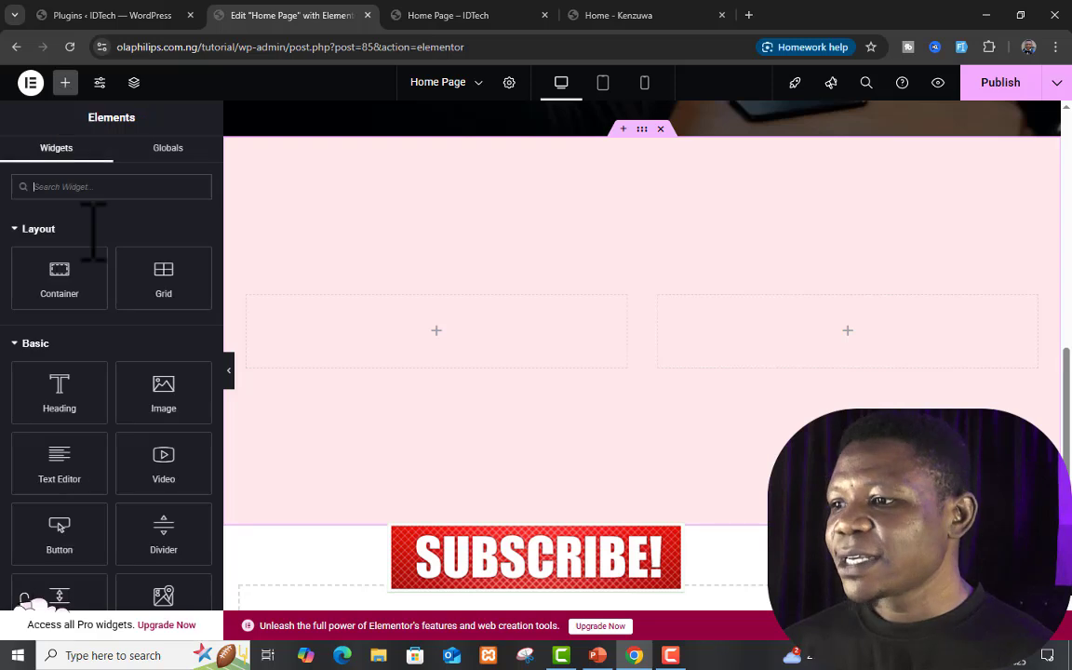
scroll(125, 364, "down", 1)
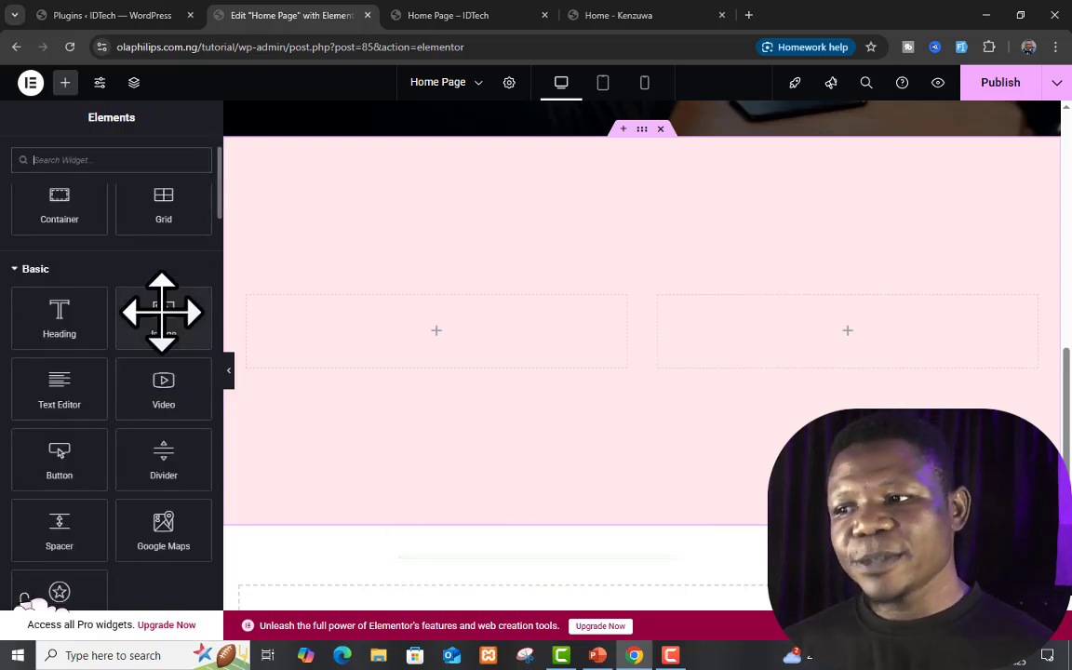
left_click_drag(149, 340, 438, 353)
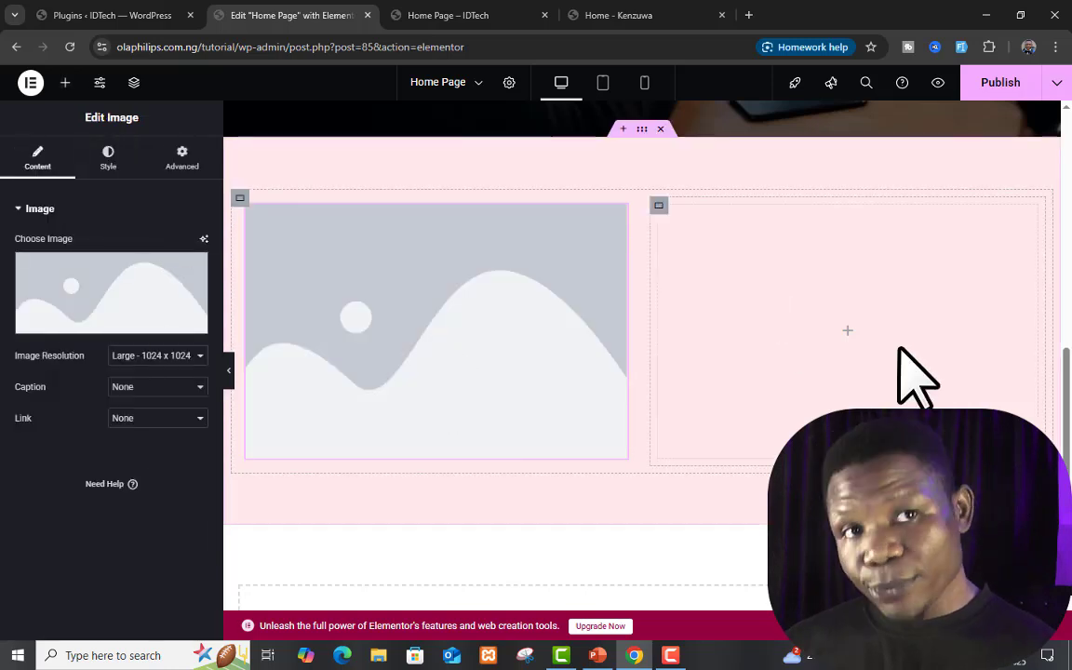
Add a Heading widget to the right container of the pink section with a Text Editor widget beneath it
left_click(65, 83)
left_click_drag(48, 399, 920, 354)
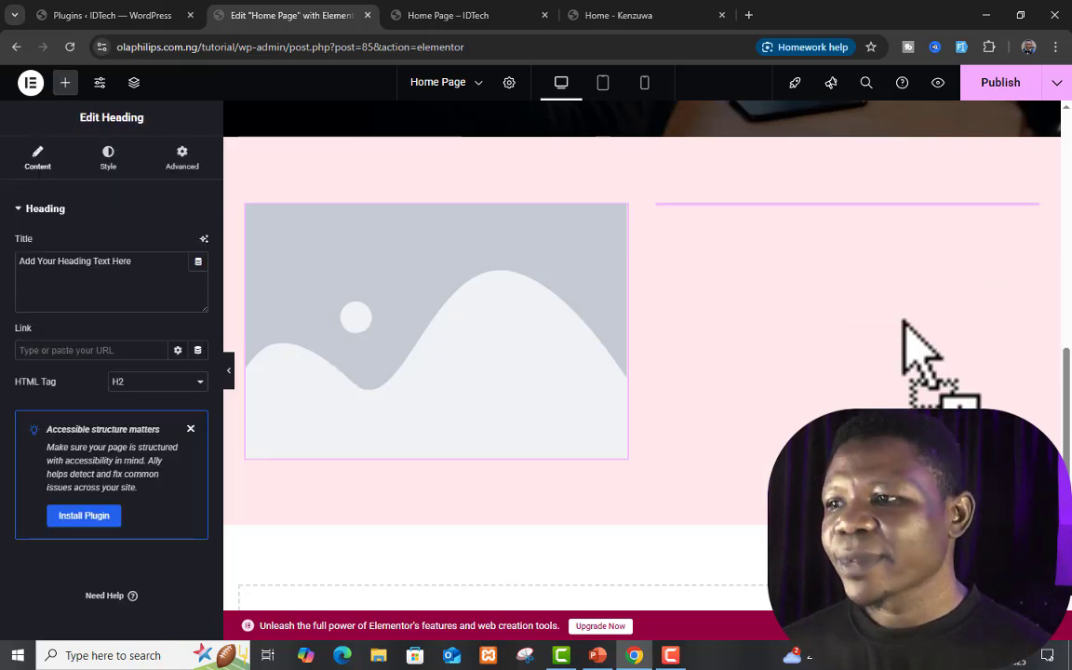
left_click(65, 90)
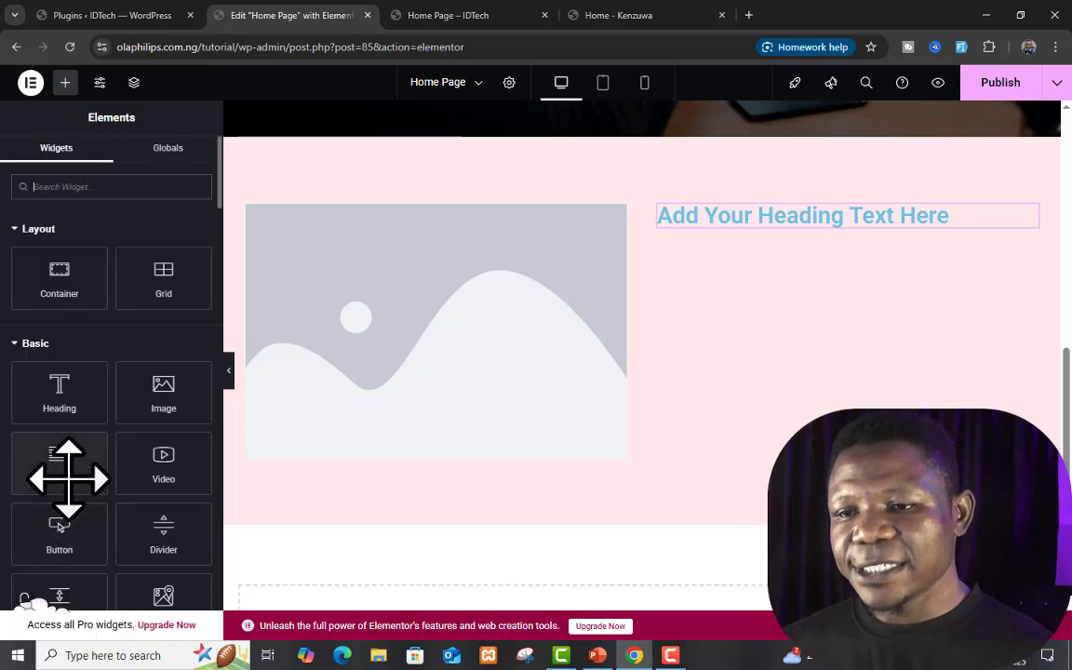
left_click_drag(67, 478, 850, 233)
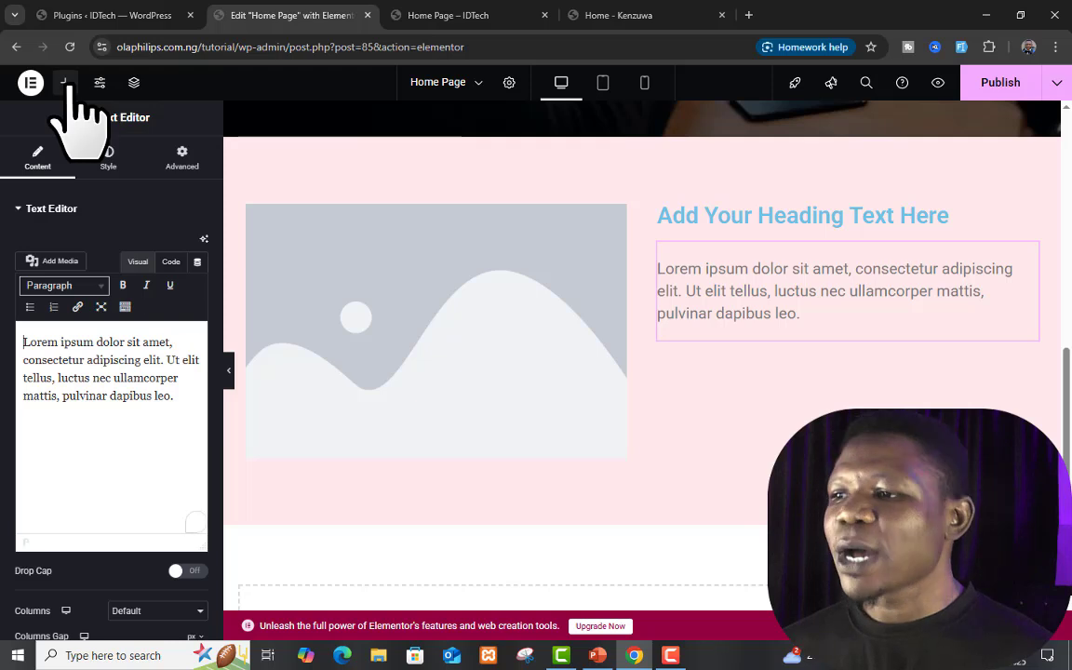
Add a Button widget beneath the pink section's text and fill its image placeholder with the existing laptop photo from the media library
left_click(65, 85)
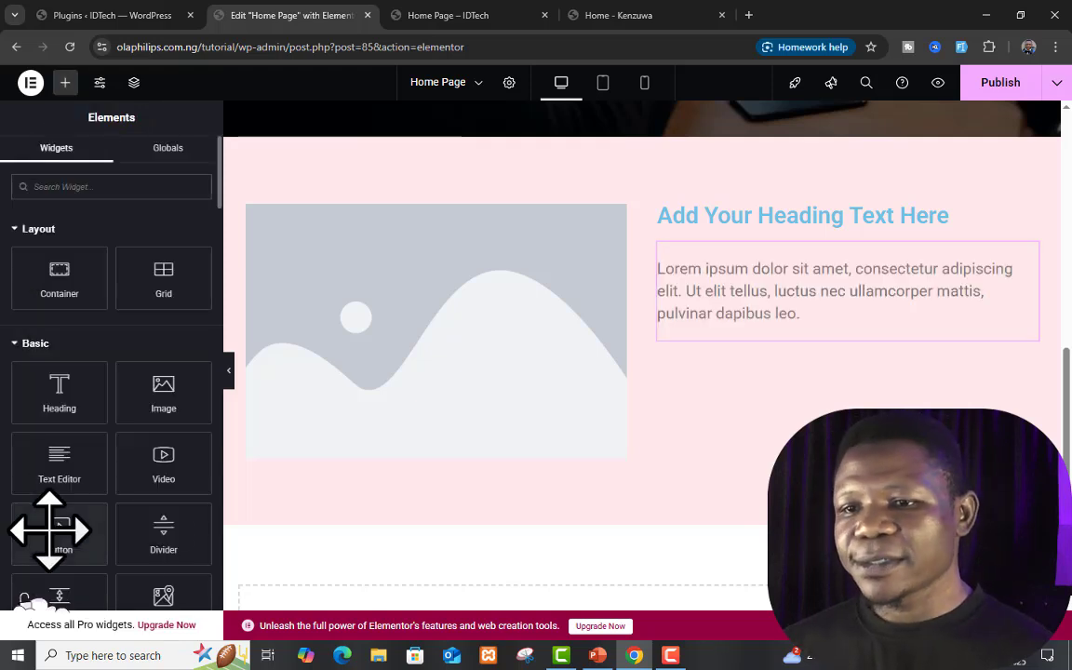
left_click_drag(49, 530, 873, 346)
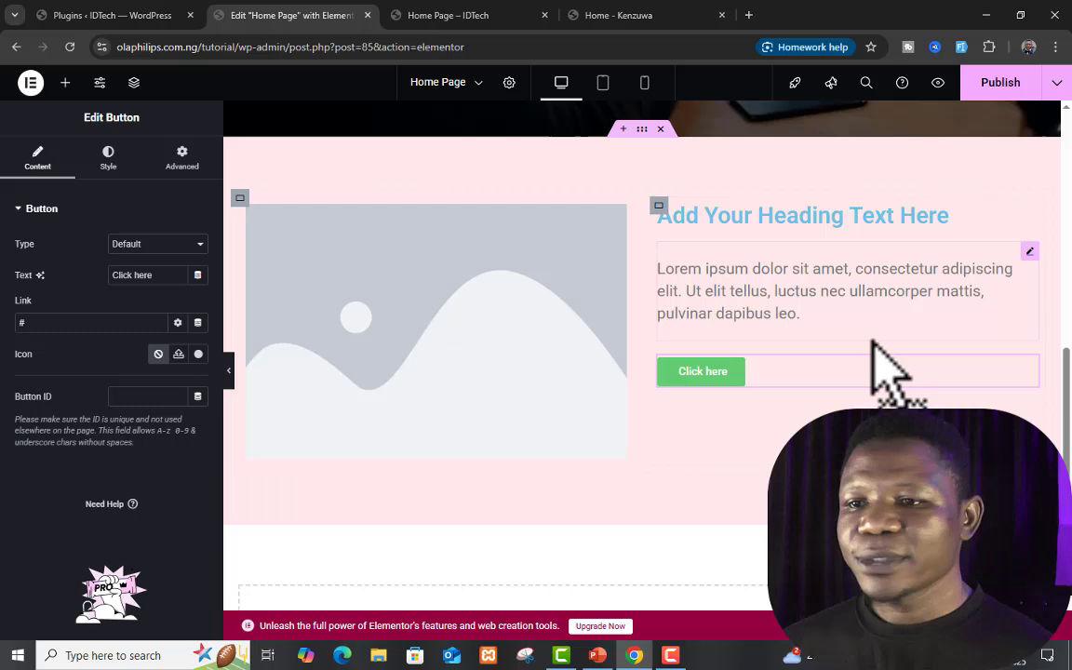
left_click(551, 276)
left_click(124, 305)
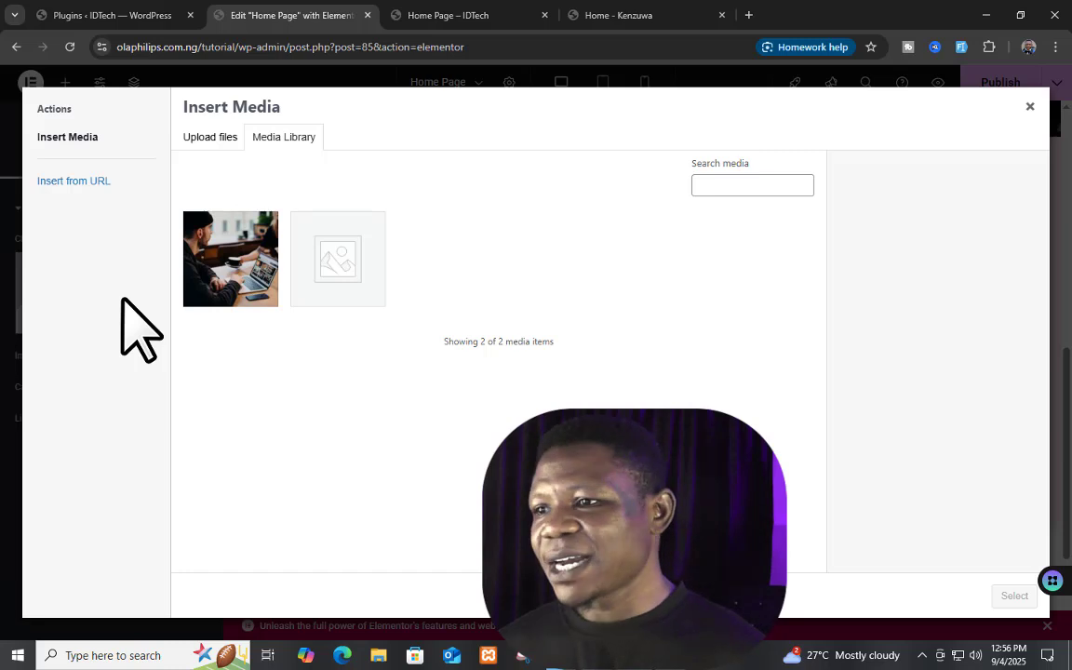
left_click(250, 284)
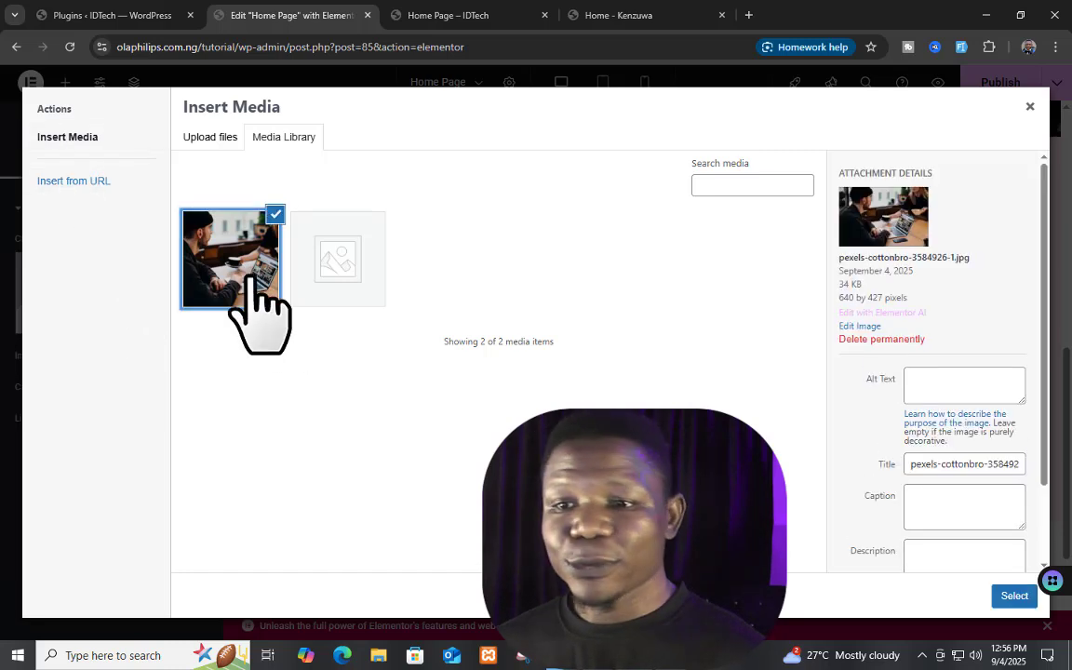
left_click(1013, 596)
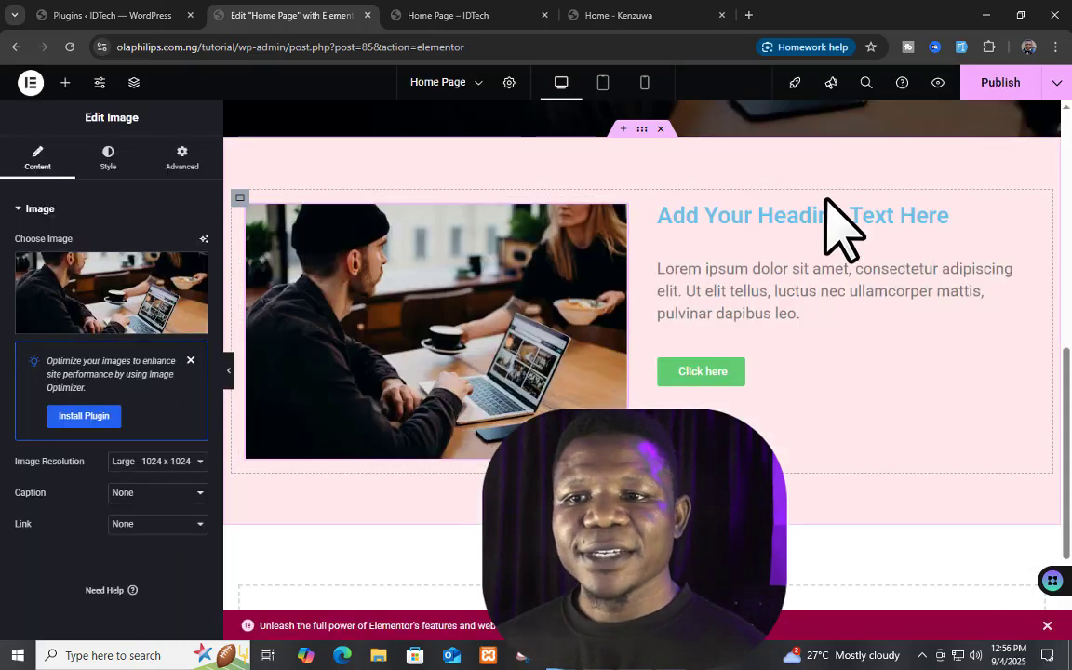
Open the style settings of the pink section's heading and publish the page
left_click(865, 217)
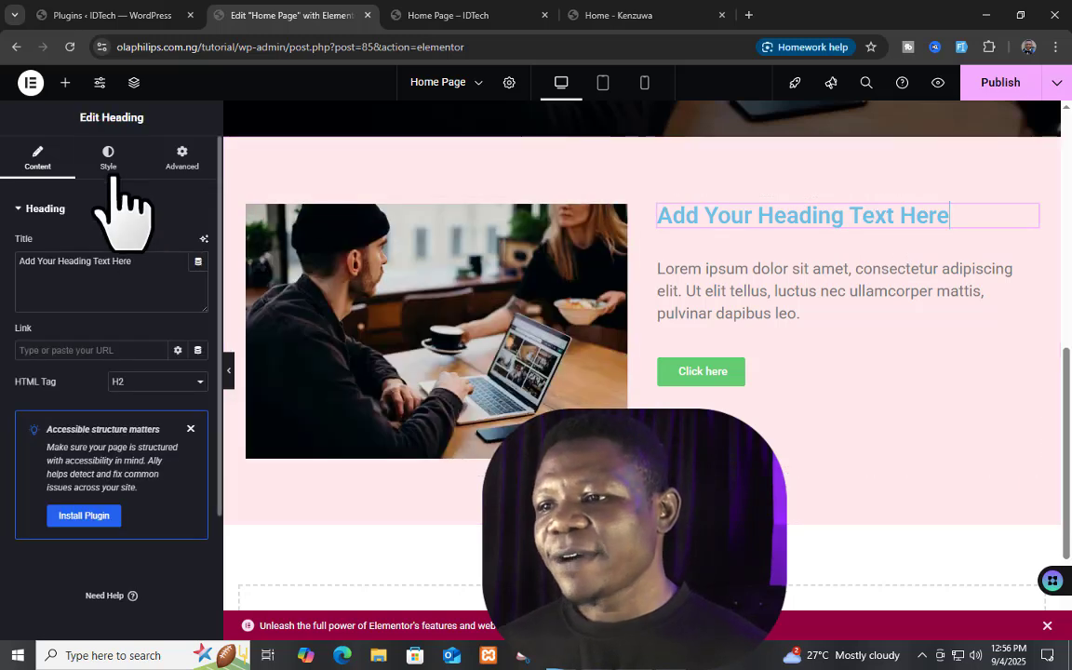
left_click(107, 156)
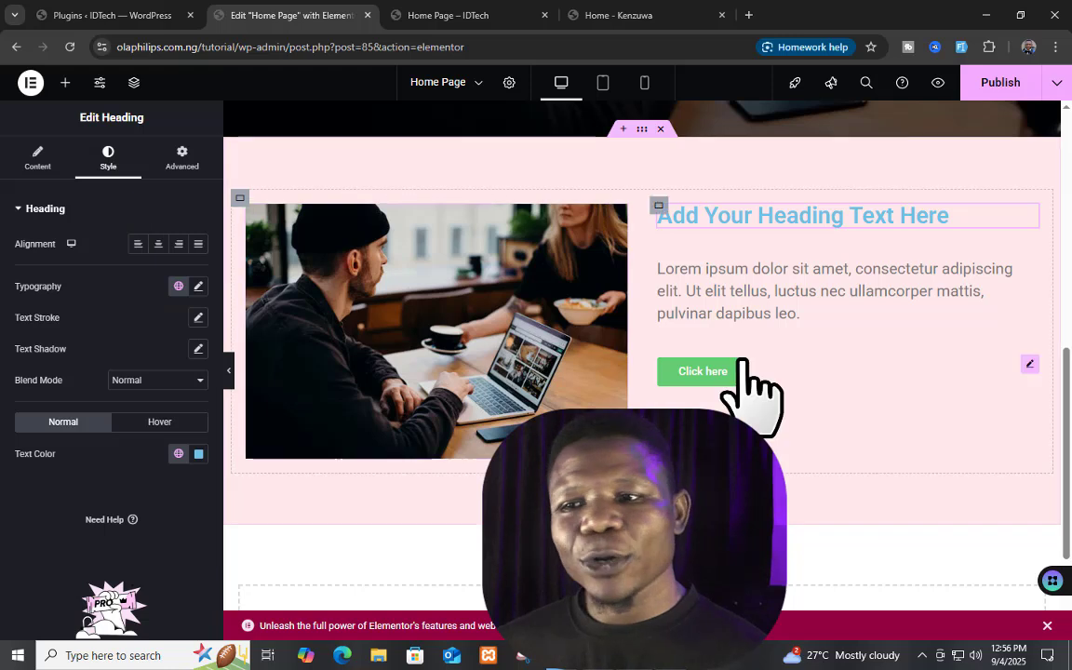
left_click(1000, 83)
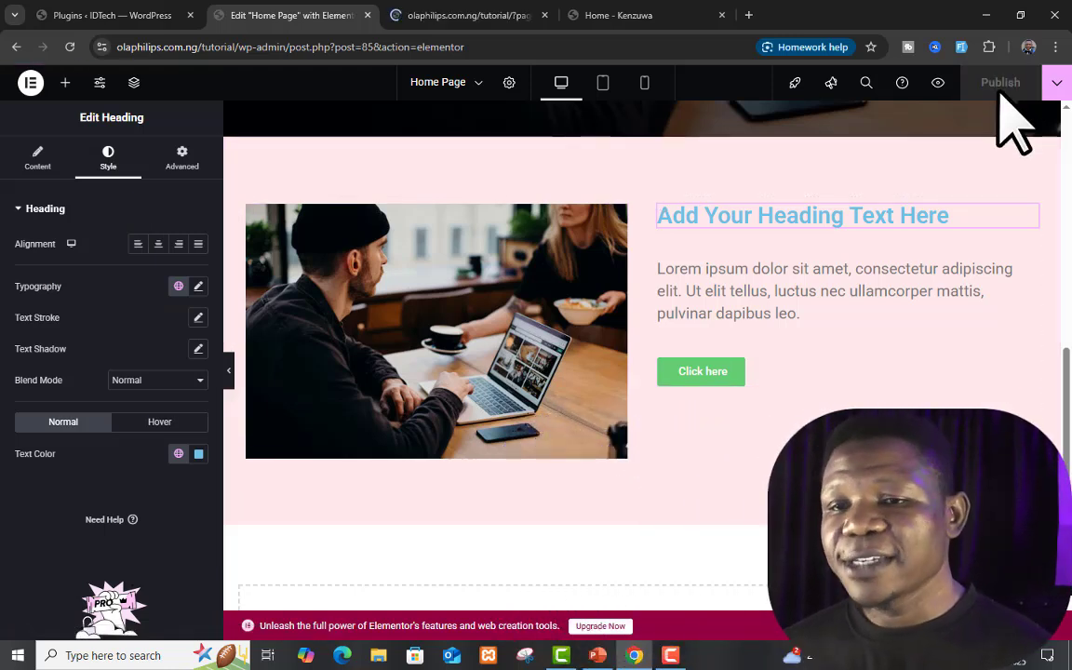
Review the hero and the pink section on the home page's front-end preview
left_click(405, 16)
scroll(741, 318, "down", 5)
scroll(735, 312, "down", 1)
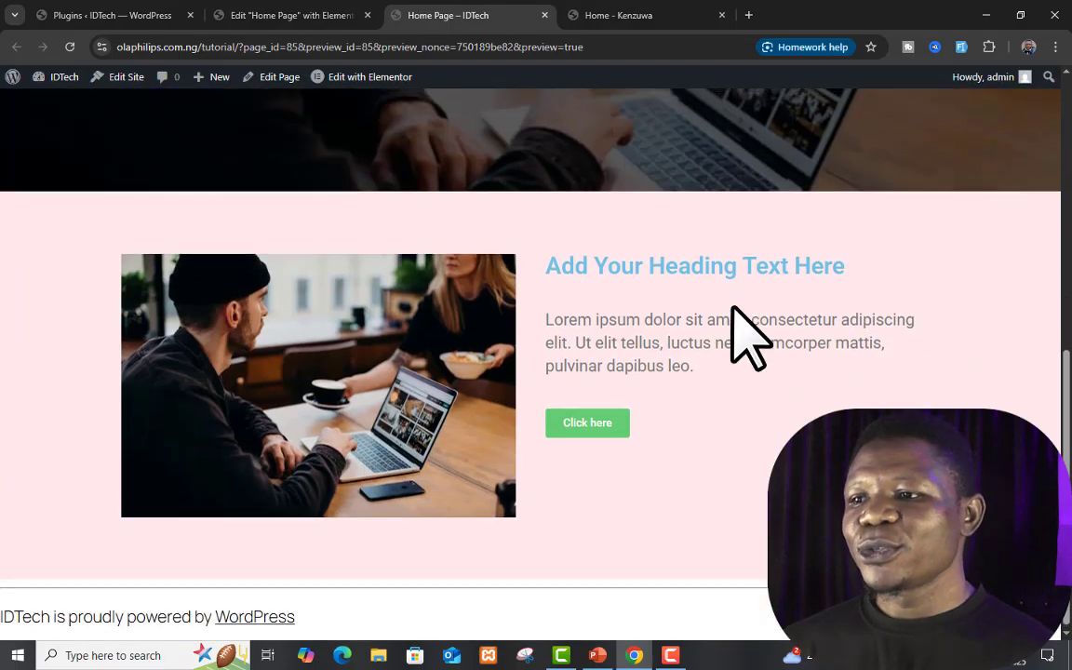
scroll(735, 312, "up", 8)
scroll(736, 311, "down", 8)
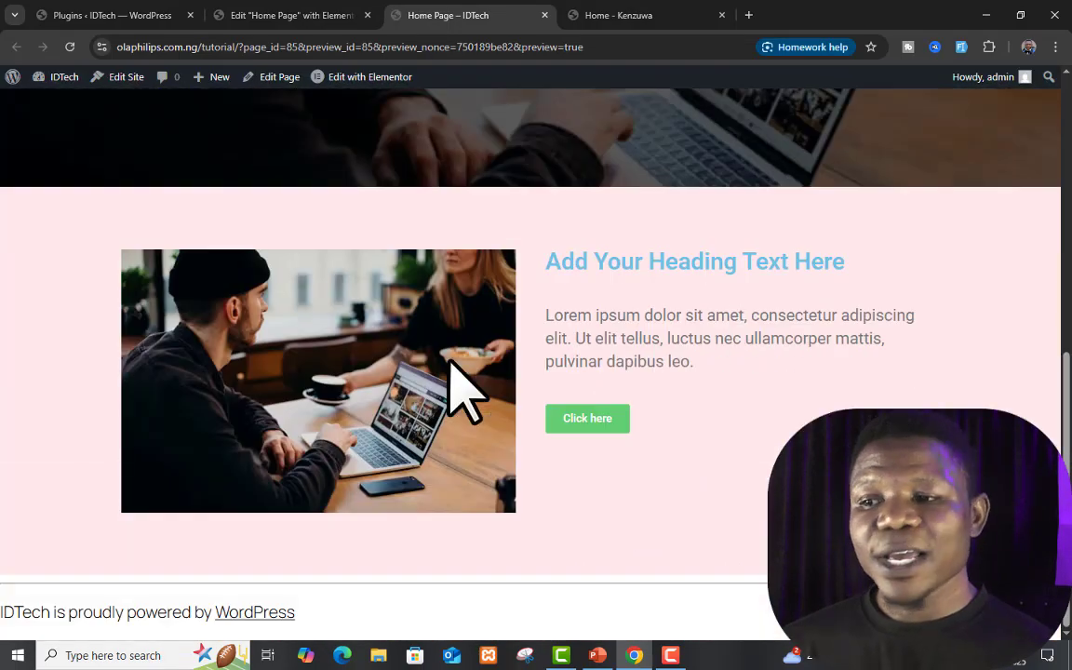
scroll(625, 423, "up", 1)
scroll(625, 423, "up", 7)
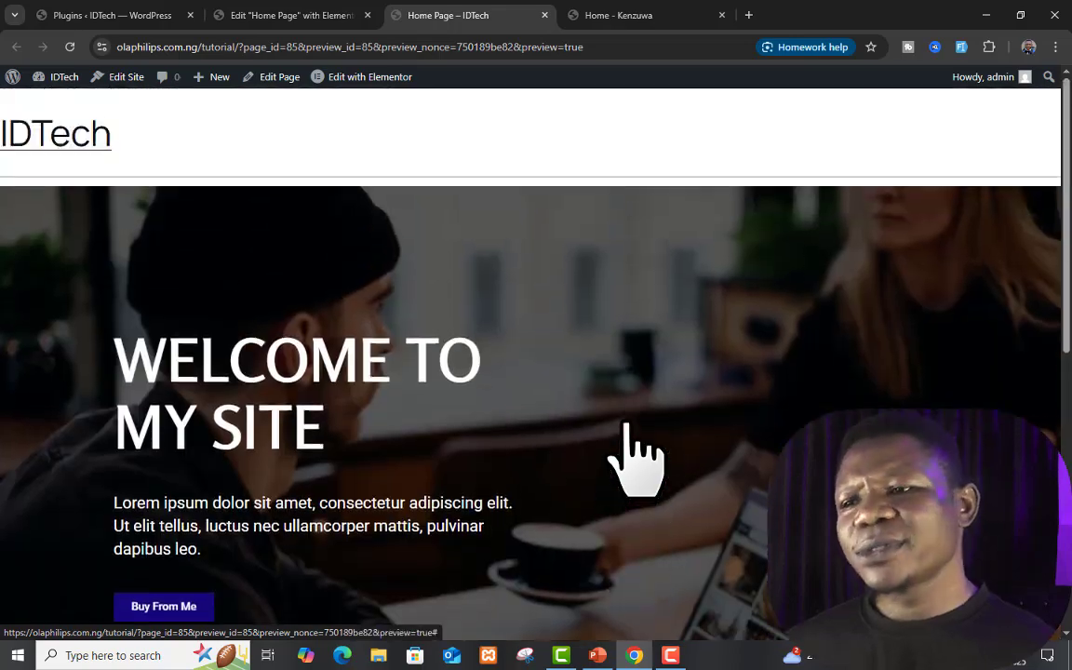
scroll(626, 424, "down", 8)
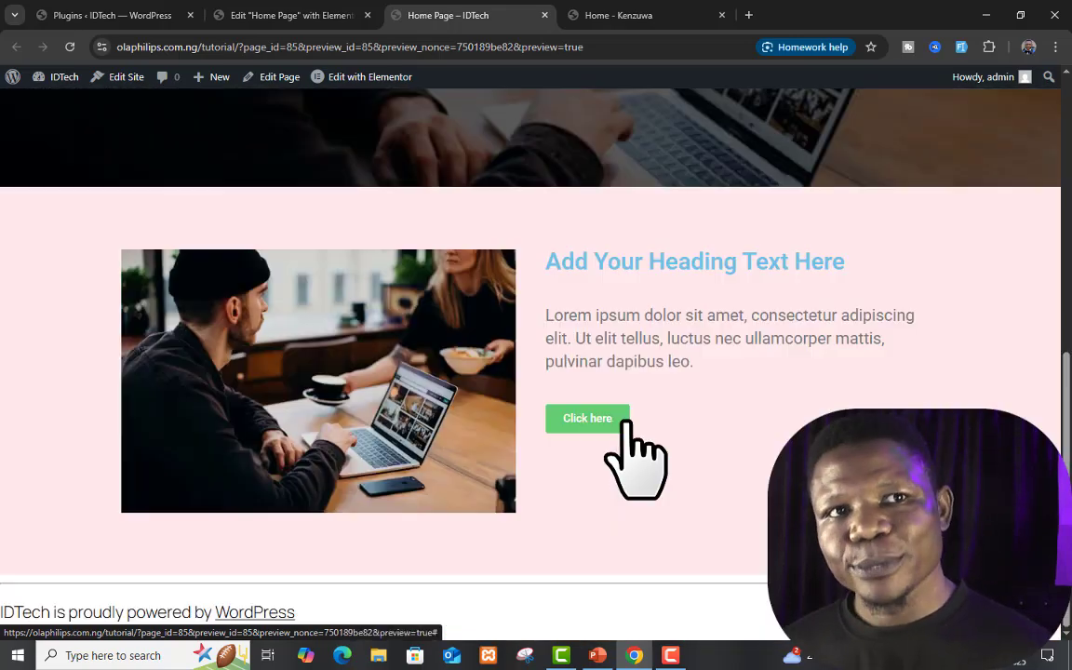
scroll(619, 438, "up", 8)
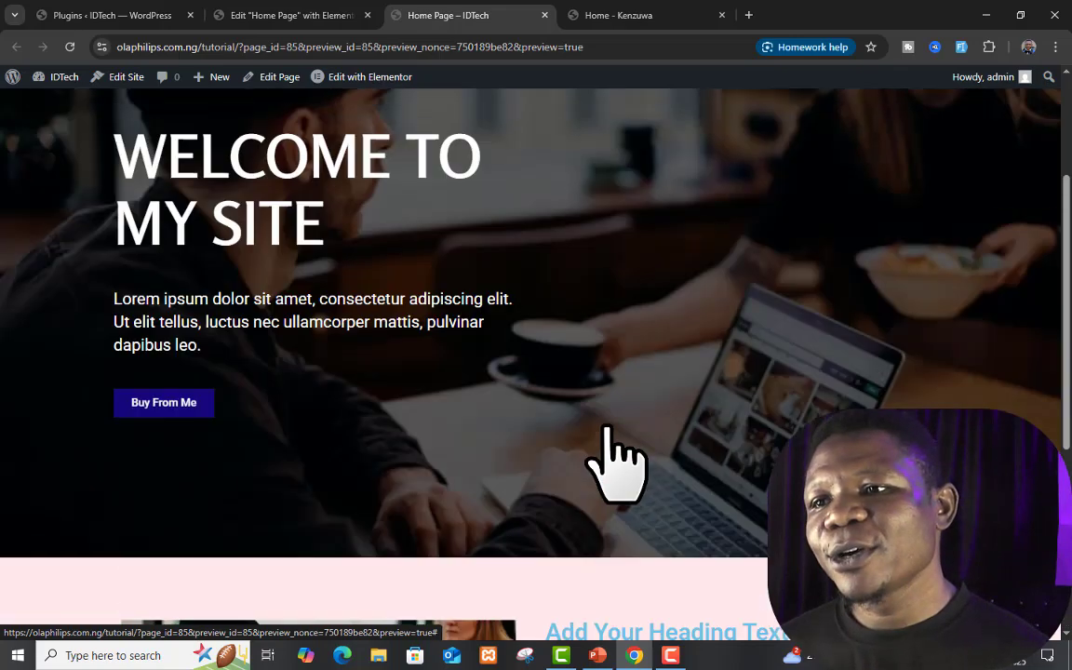
Return to the Elementor editor and examine both sections at full desktop width with the editing panel hidden
left_click(342, 11)
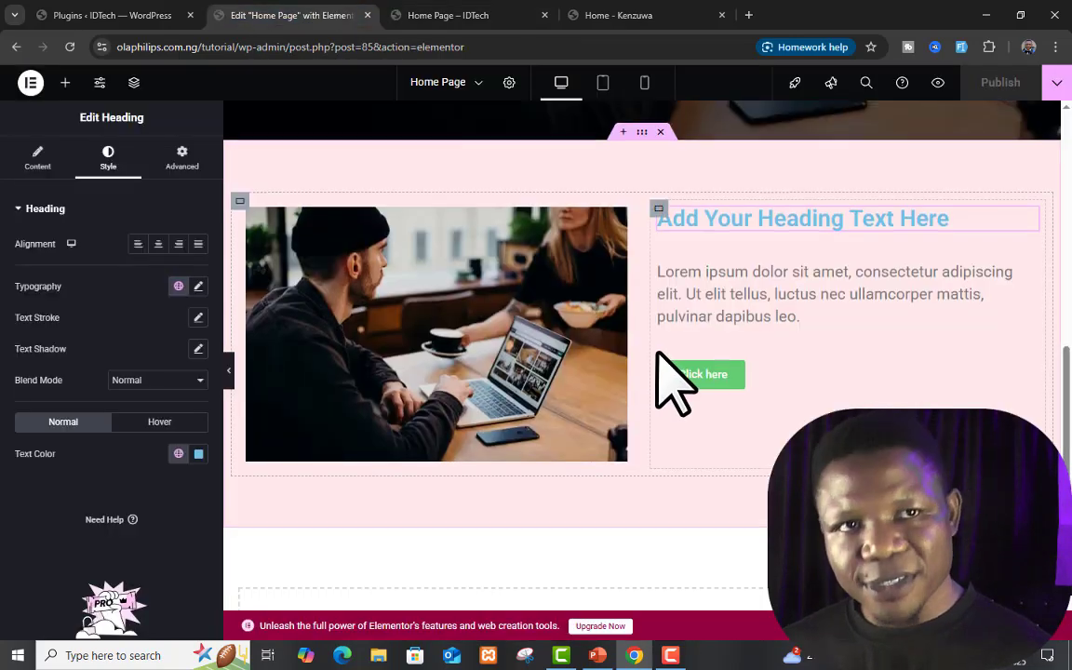
scroll(662, 371, "up", 6)
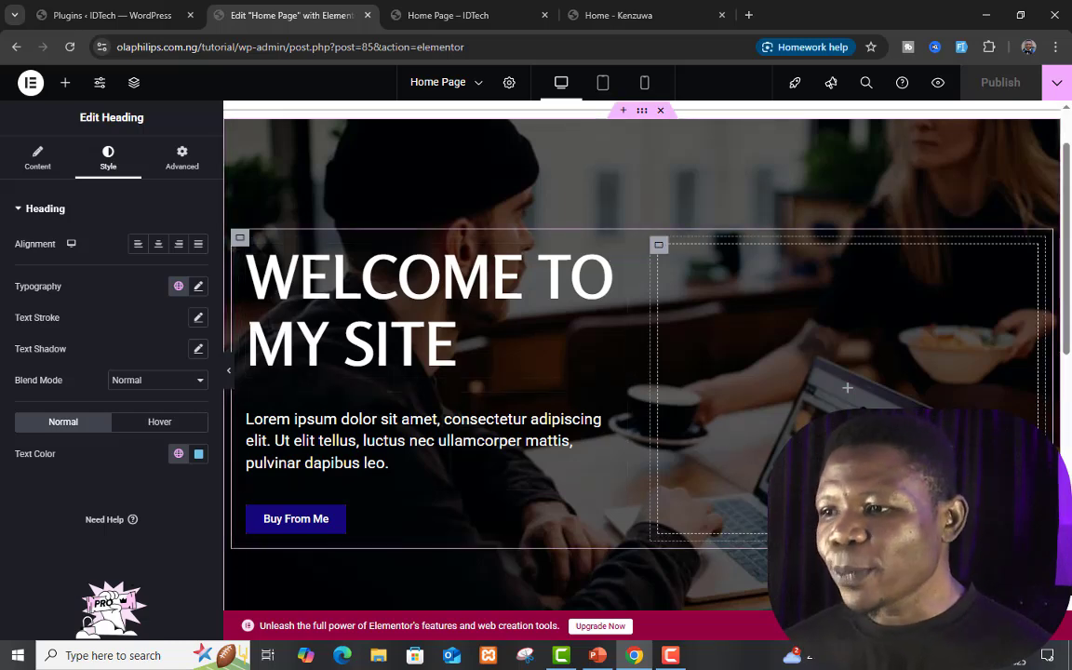
left_click(229, 372)
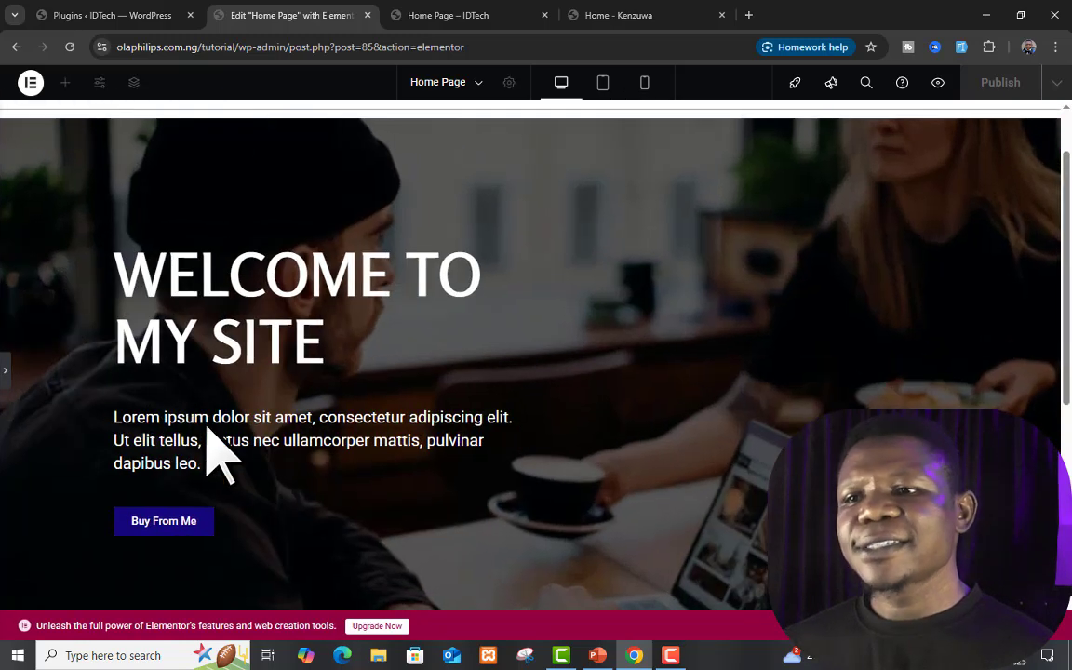
scroll(644, 410, "down", 5)
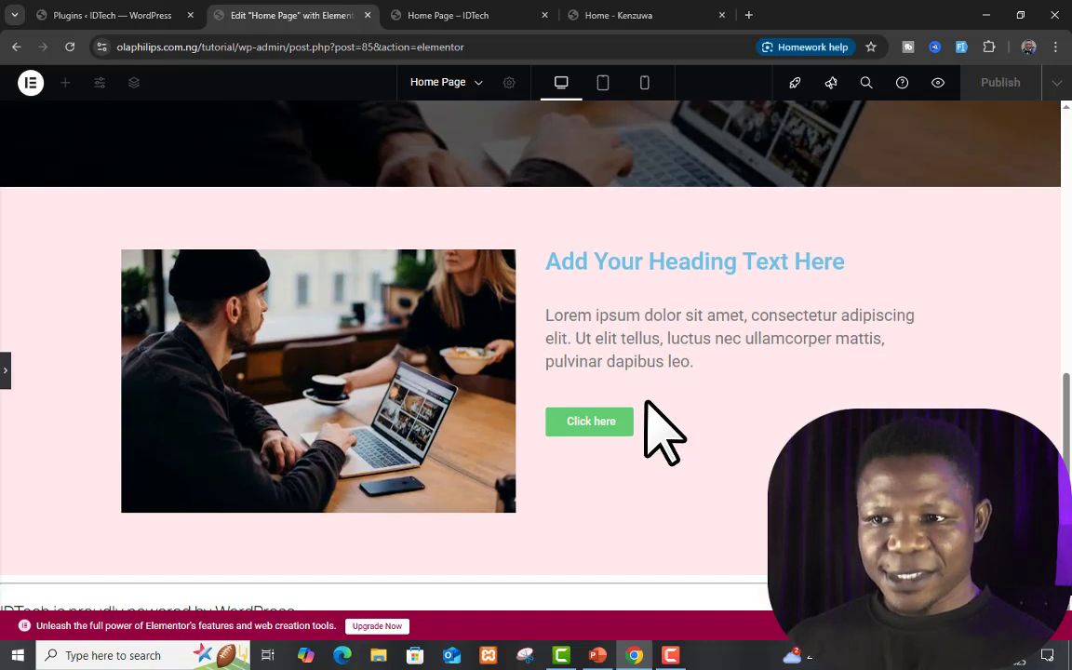
scroll(431, 455, "up", 5)
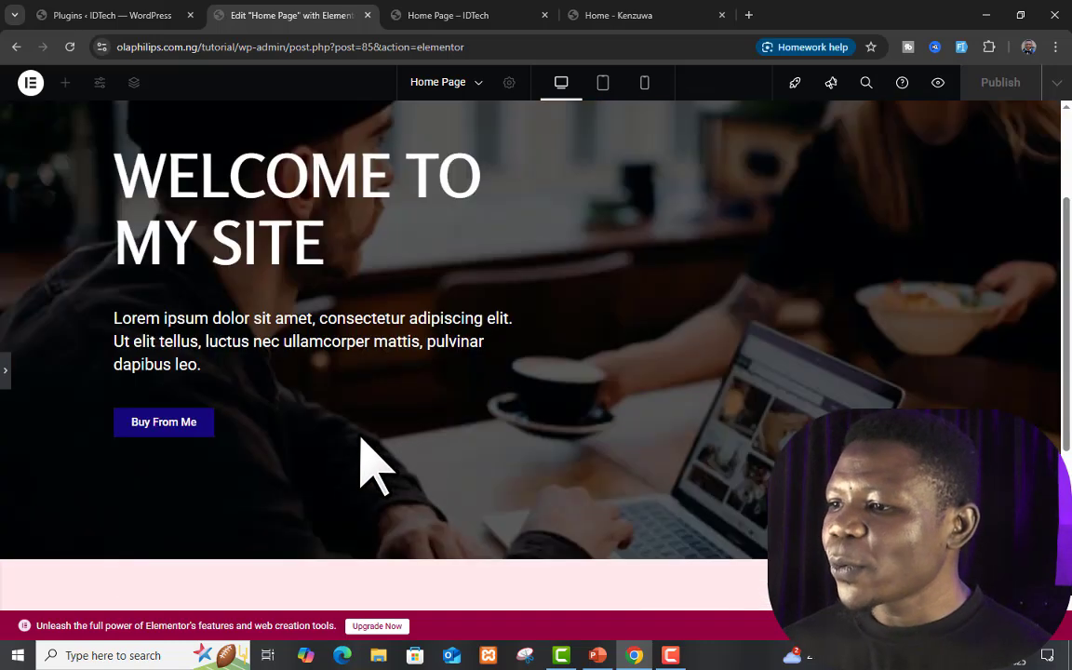
left_click(6, 369)
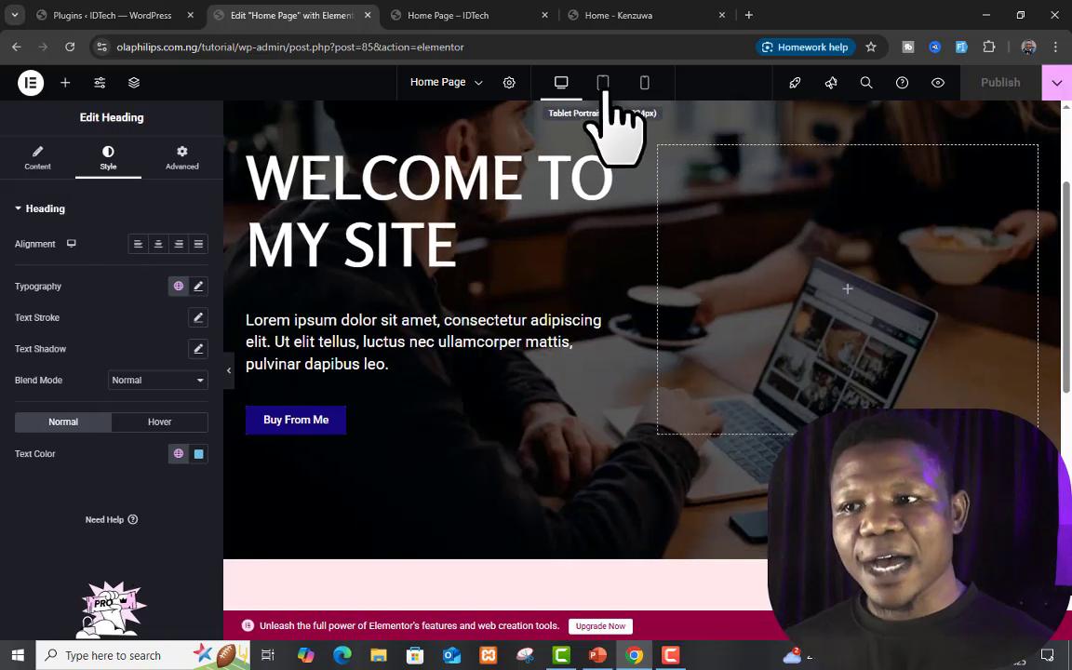
Switch the editor to Tablet Portrait view and examine how the hero and pink section lay out without the editing panel
left_click(603, 83)
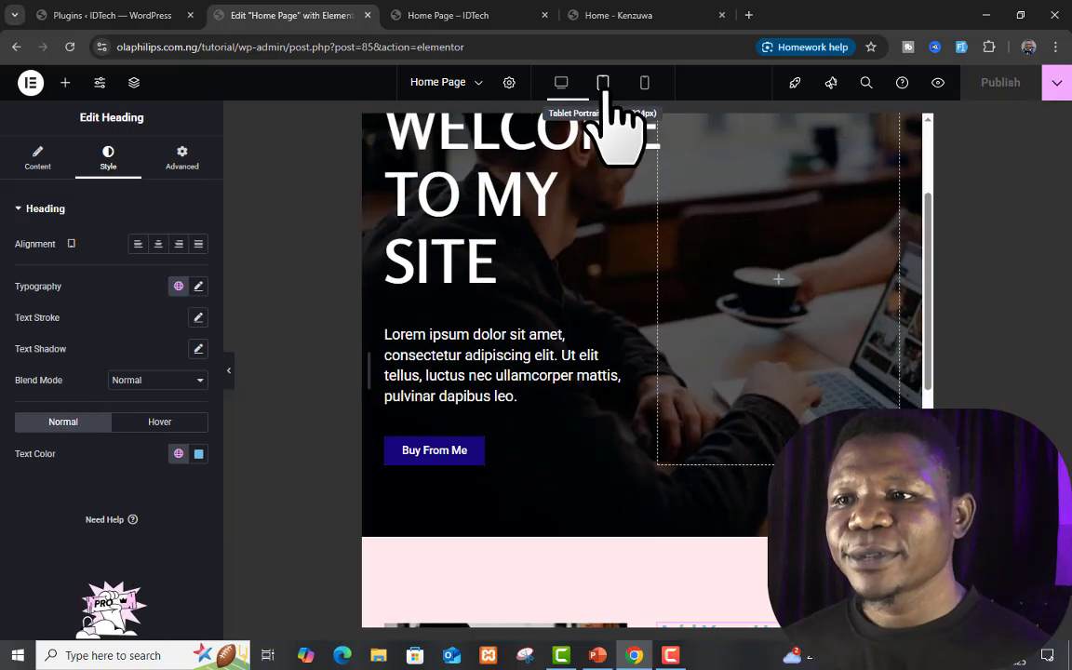
left_click(230, 377)
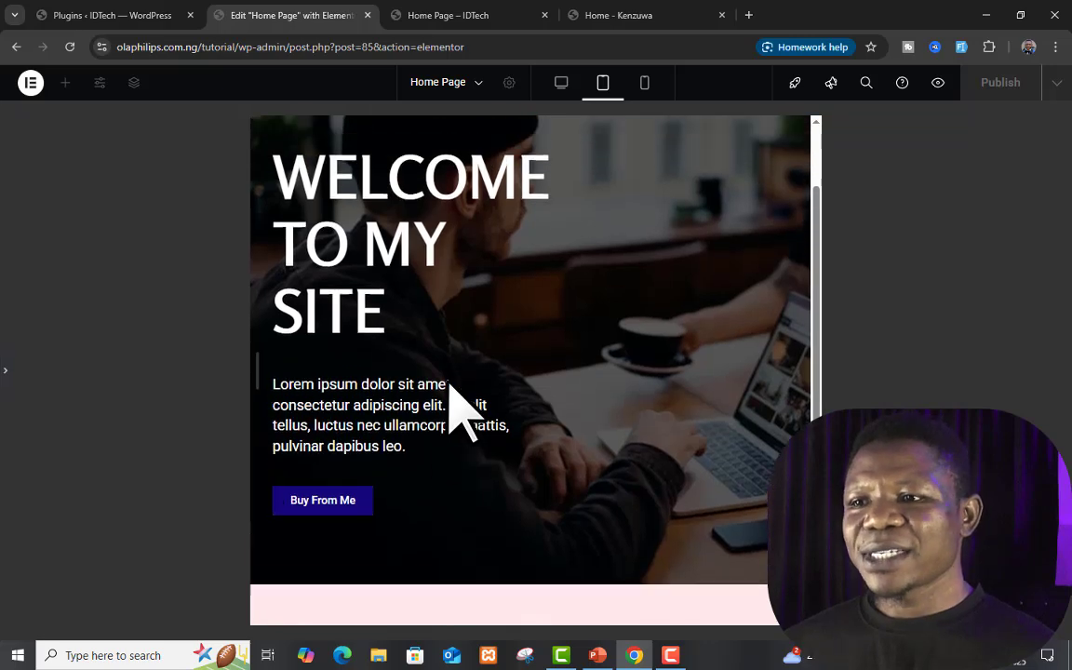
scroll(564, 393, "up", 2)
scroll(695, 467, "down", 6)
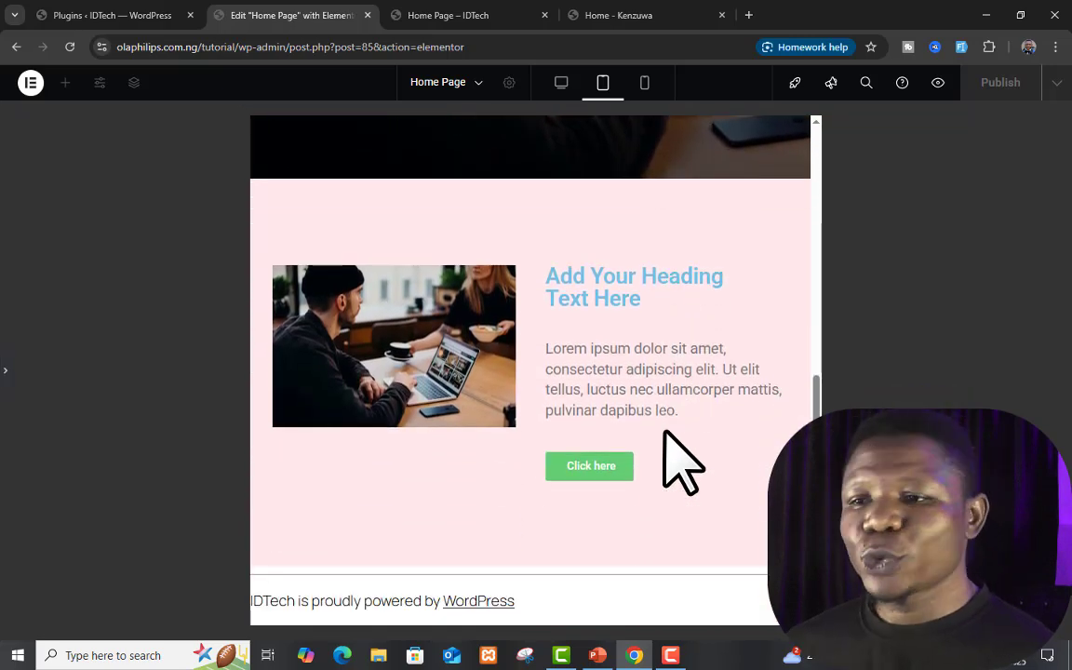
scroll(684, 461, "up", 8)
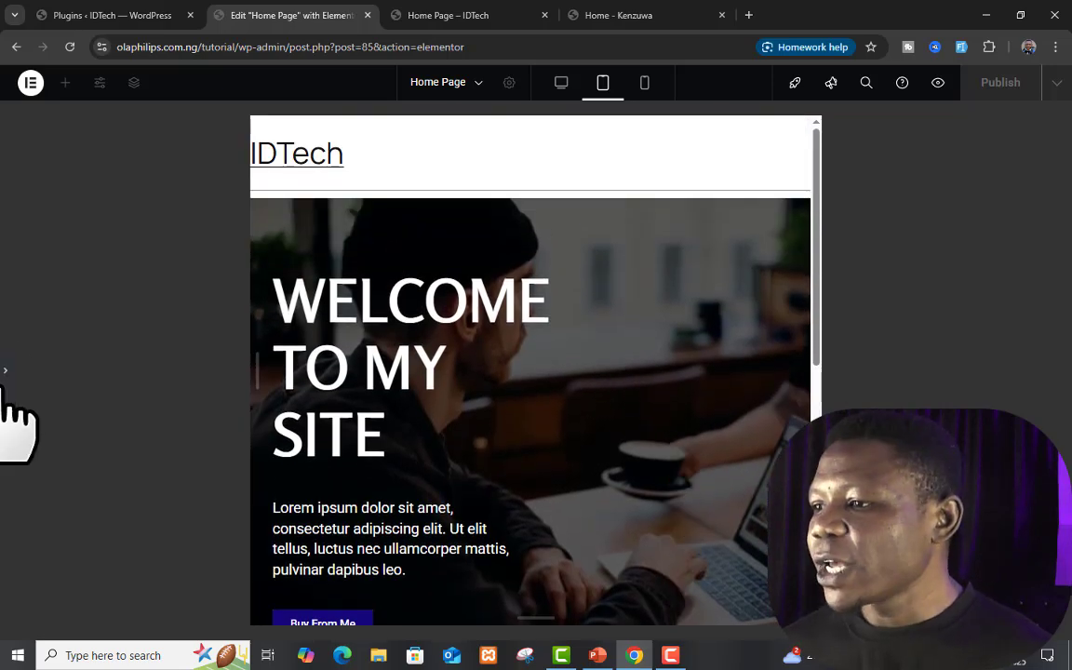
left_click(8, 377)
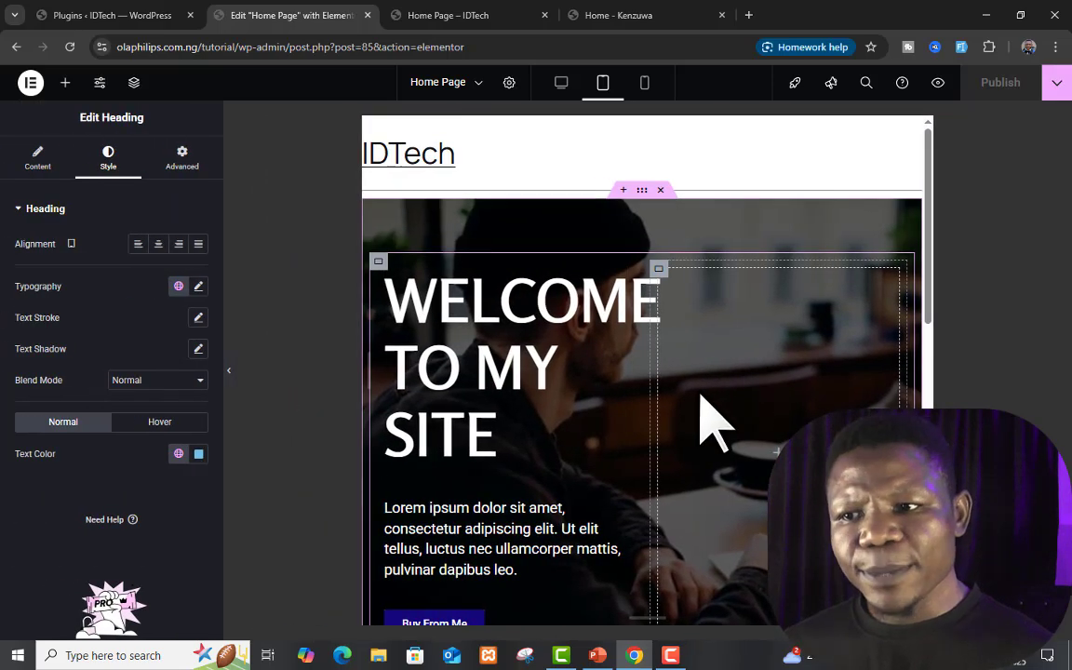
scroll(705, 398, "down", 1)
key("ctrl+p")
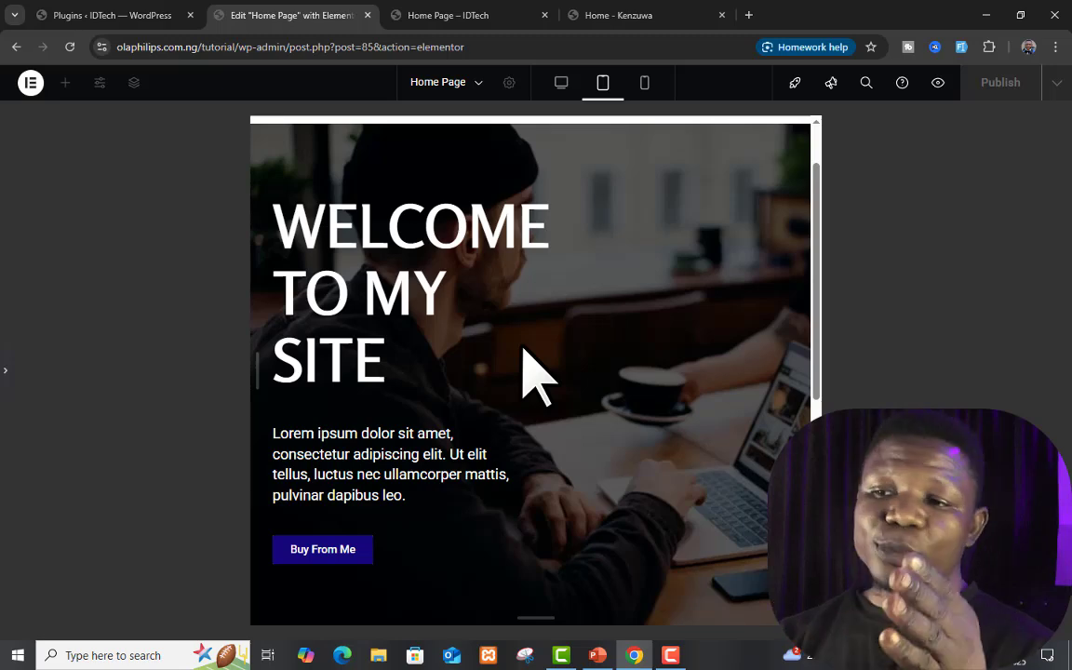
Set the direction of the hero's inner parent container to a vertical column for tablet
left_click(6, 374)
left_click(617, 370)
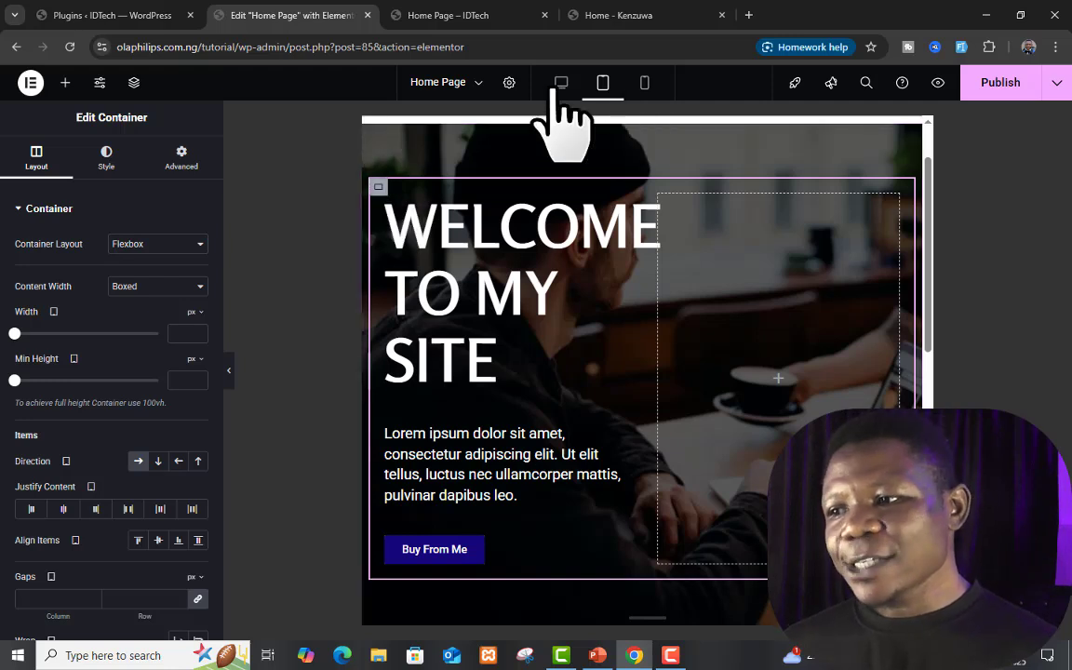
left_click(158, 461)
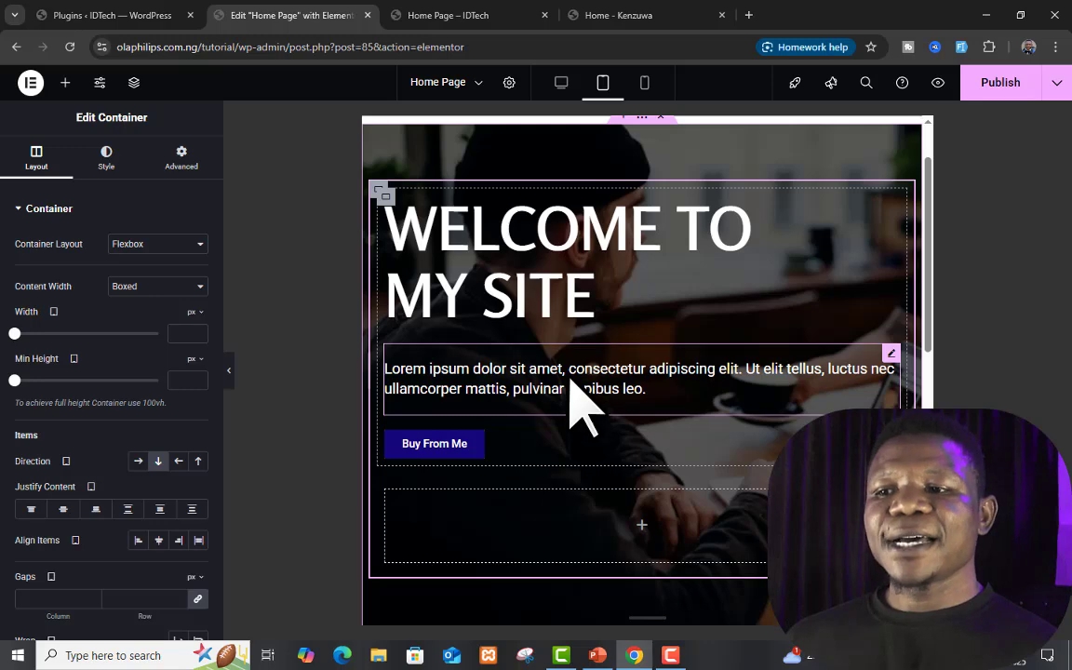
Center-align the hero's heading and the paragraph beneath it for tablet
left_click(777, 239)
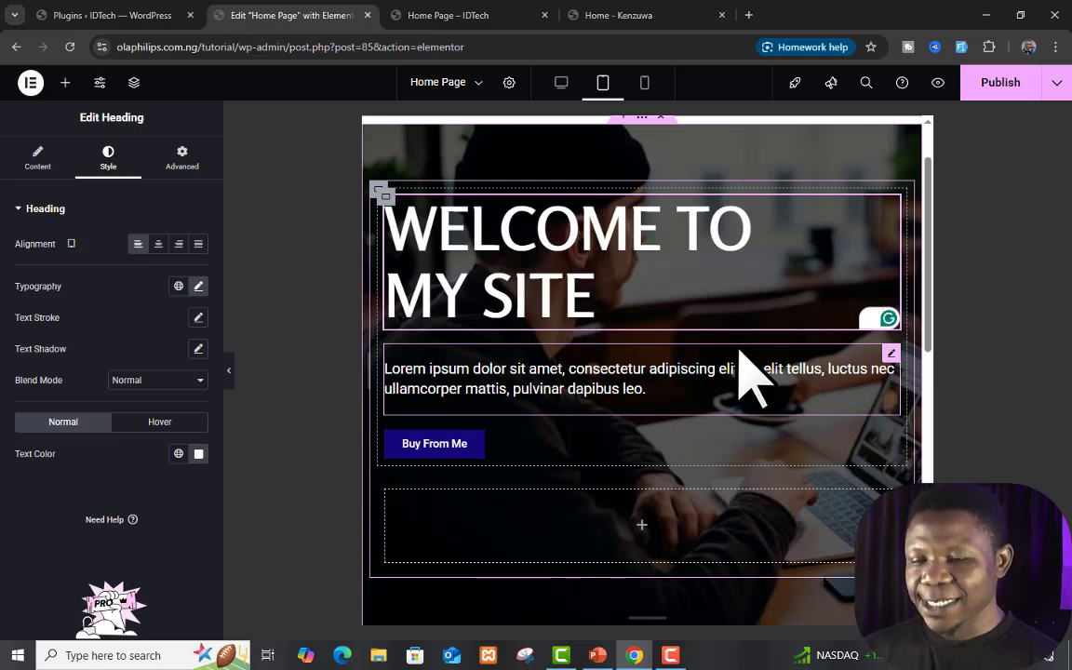
scroll(877, 316, "up", 1)
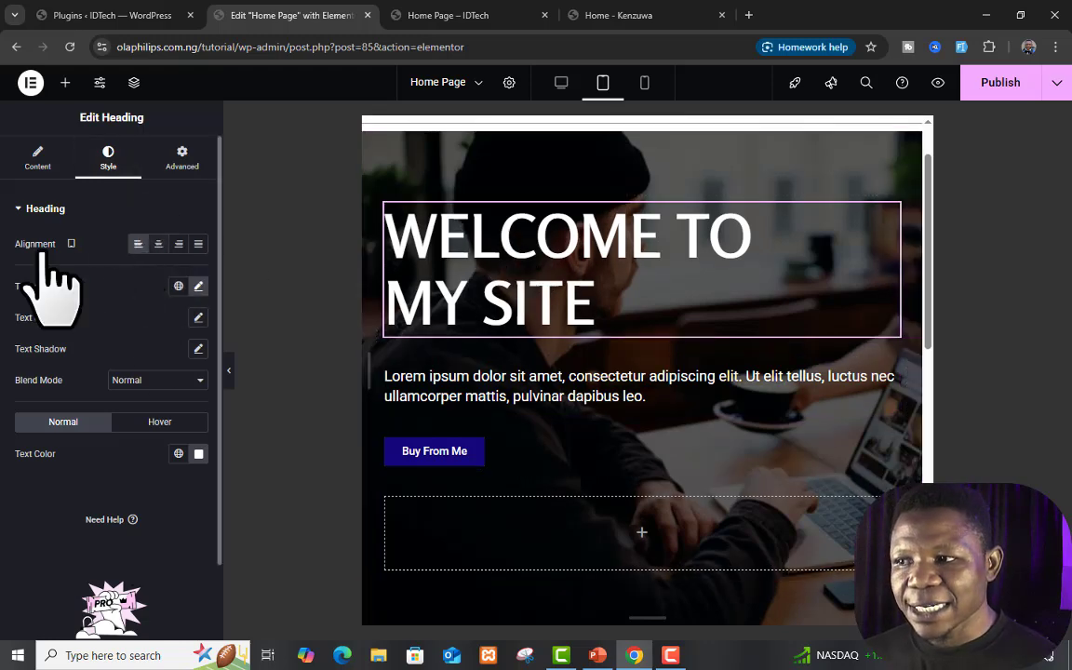
left_click(158, 243)
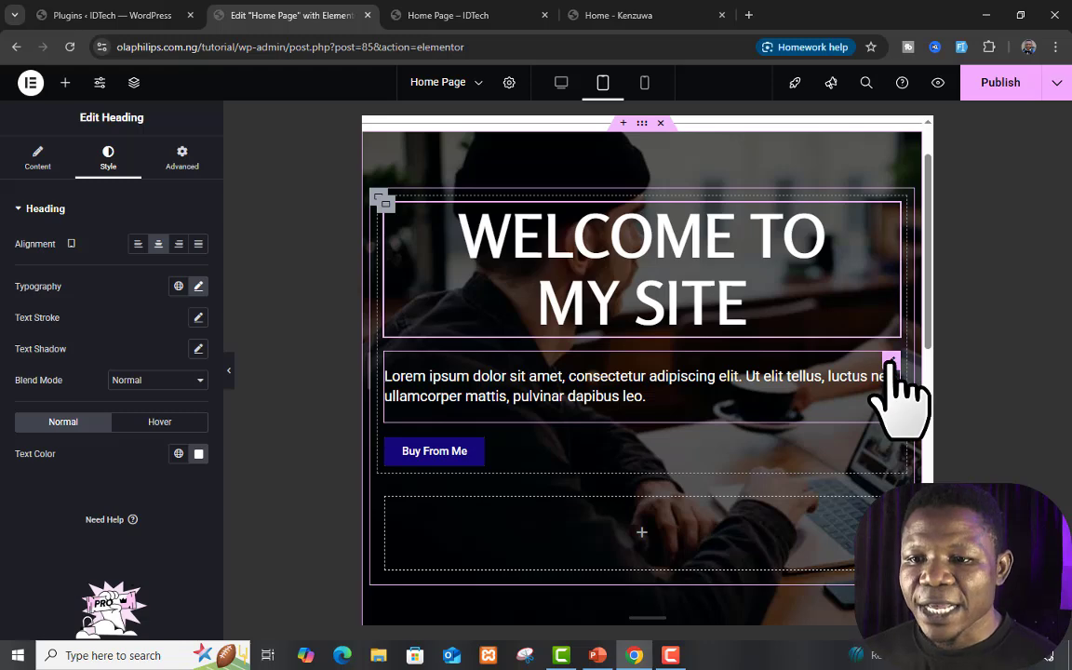
left_click(891, 361)
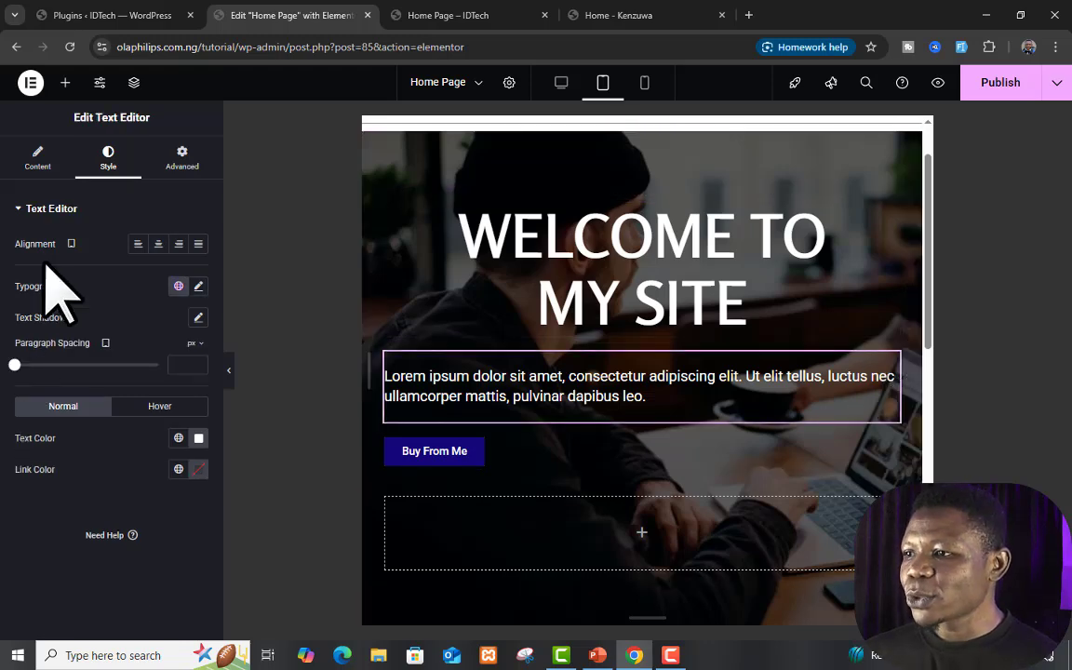
left_click(158, 244)
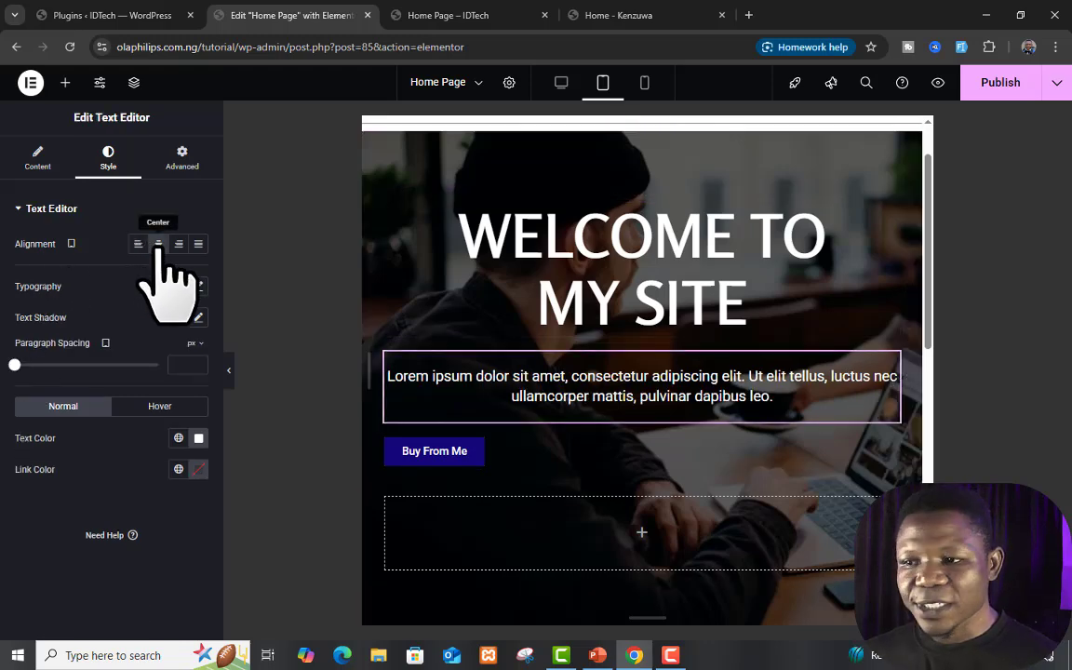
Center the hero's Buy From Me button for tablet by setting its Align Self option to Center
left_click(474, 448)
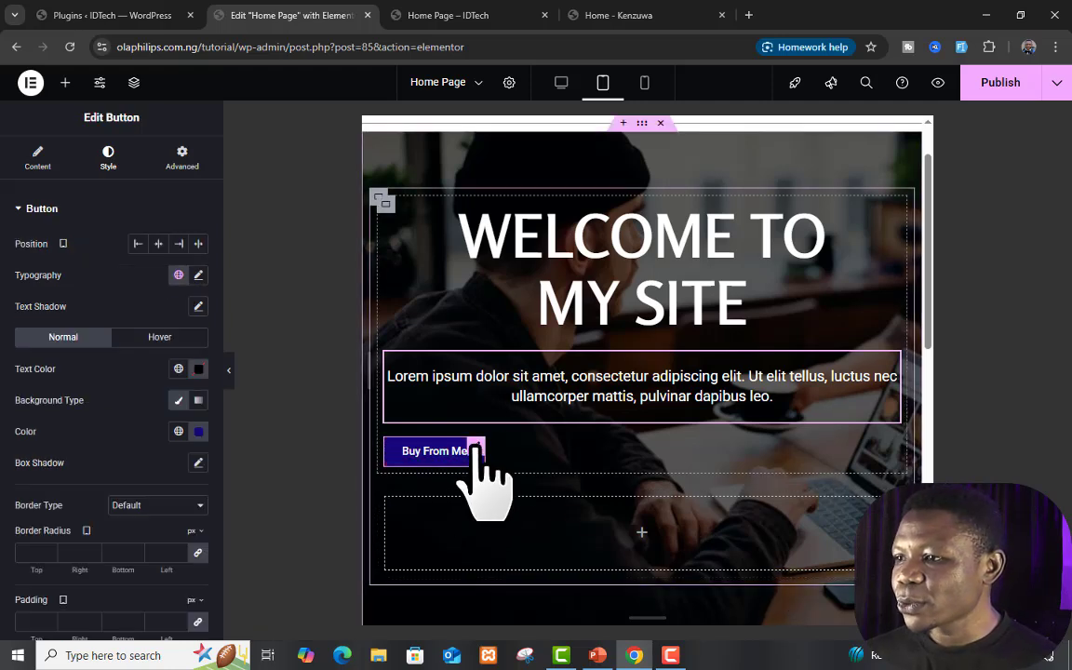
left_click(182, 162)
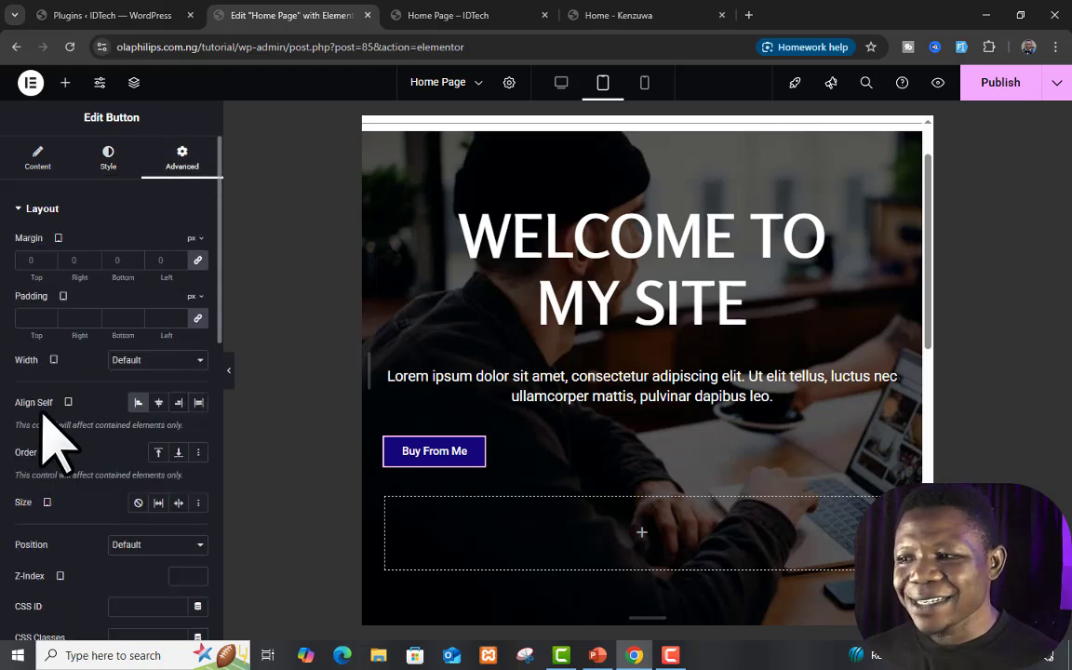
left_click(159, 405)
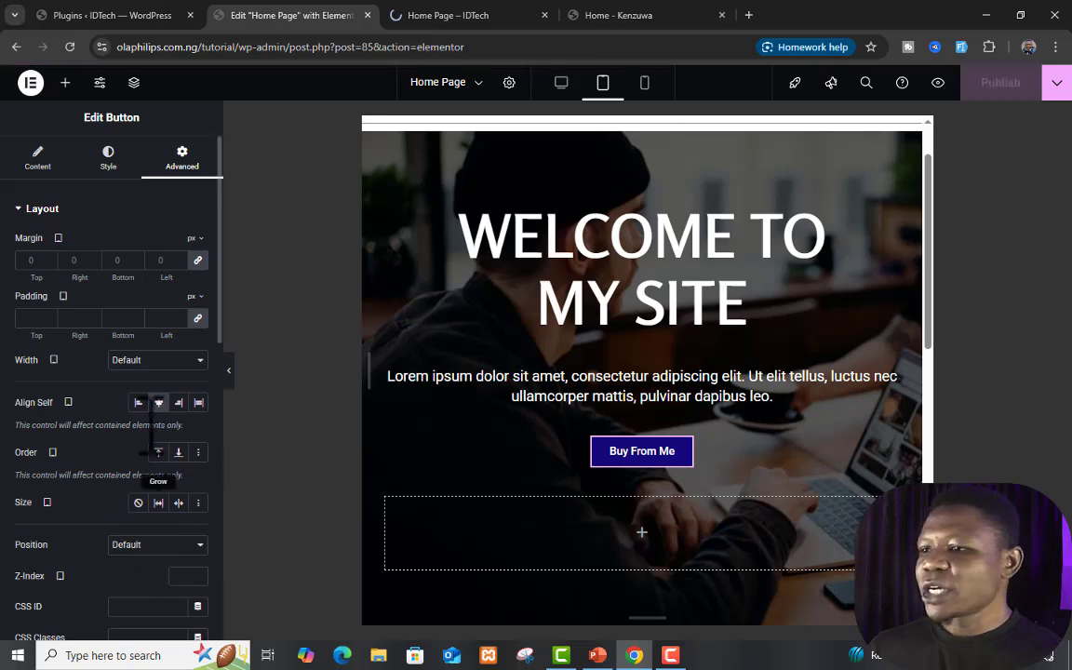
Compare the hero's layout in Tablet Portrait and Desktop views without the editing panel
left_click(230, 373)
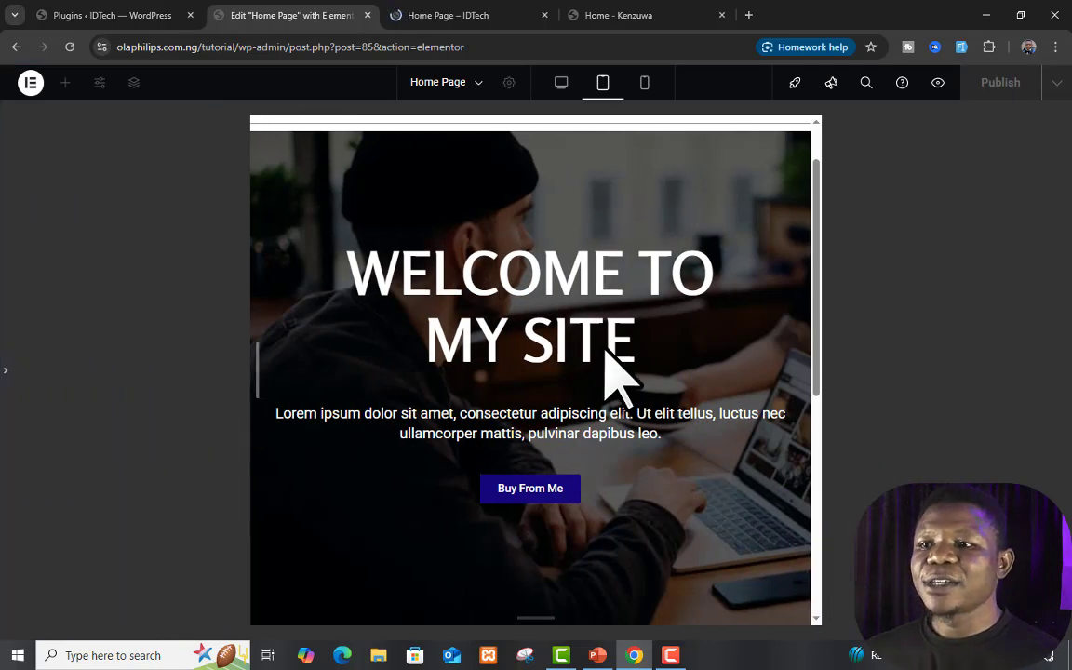
scroll(607, 359, "down", 2)
scroll(614, 368, "up", 3)
scroll(575, 438, "down", 1)
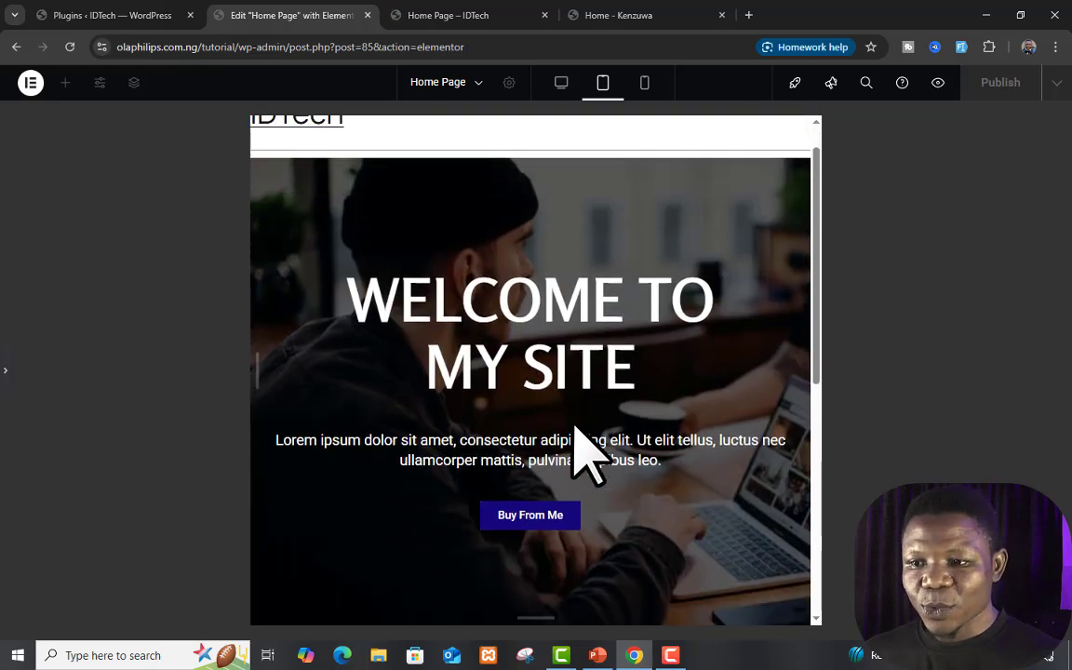
scroll(586, 414, "down", 1)
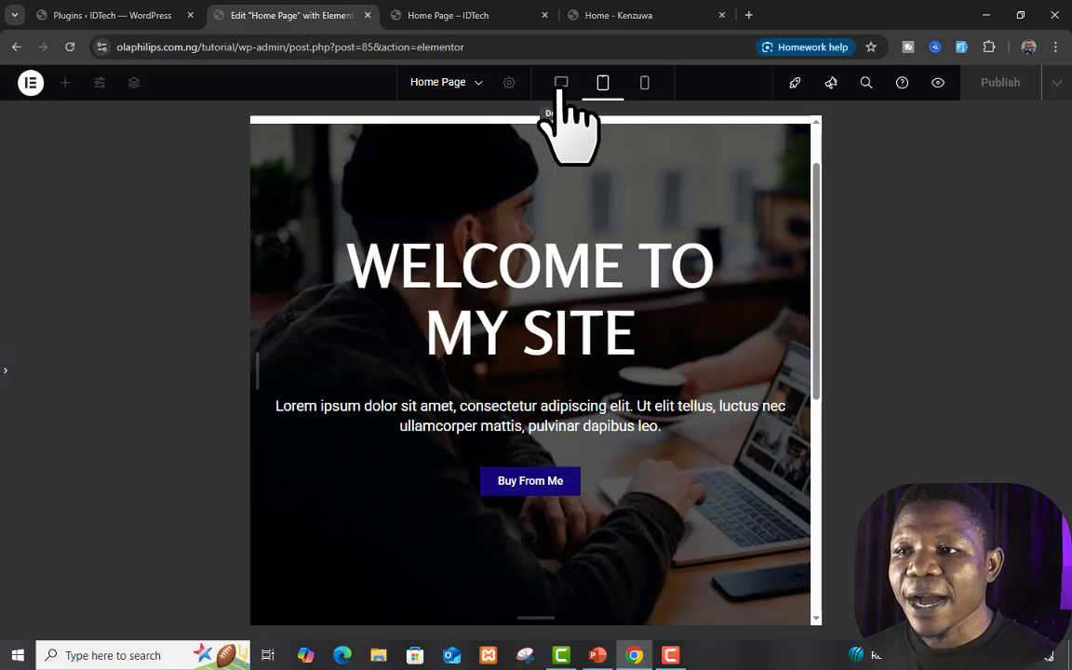
left_click(561, 84)
scroll(616, 530, "down", 3)
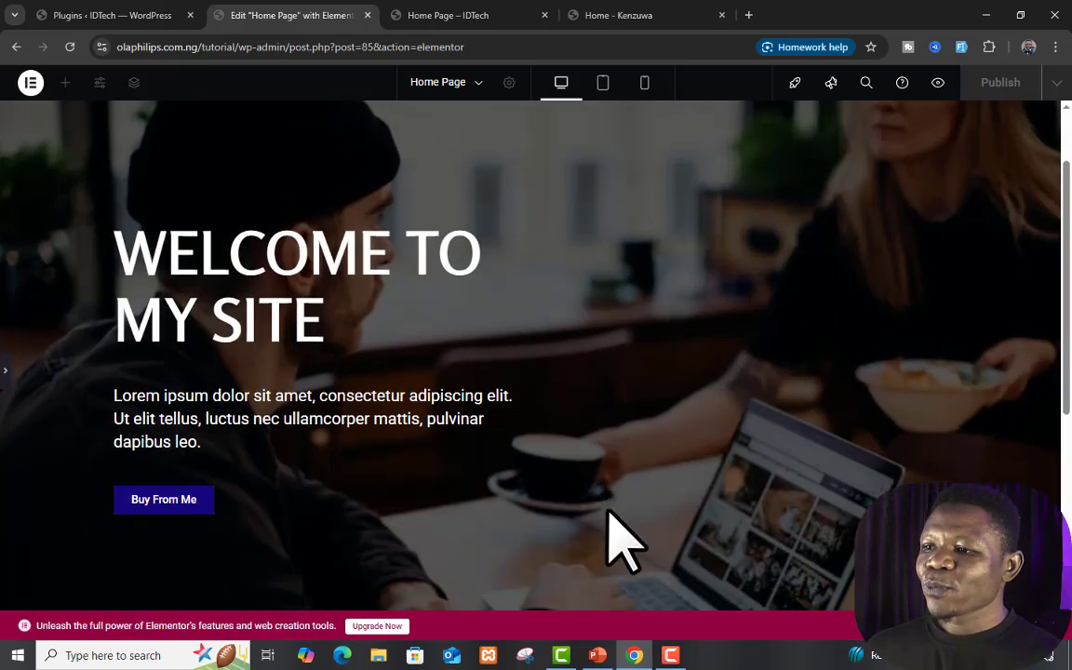
scroll(611, 507, "up", 2)
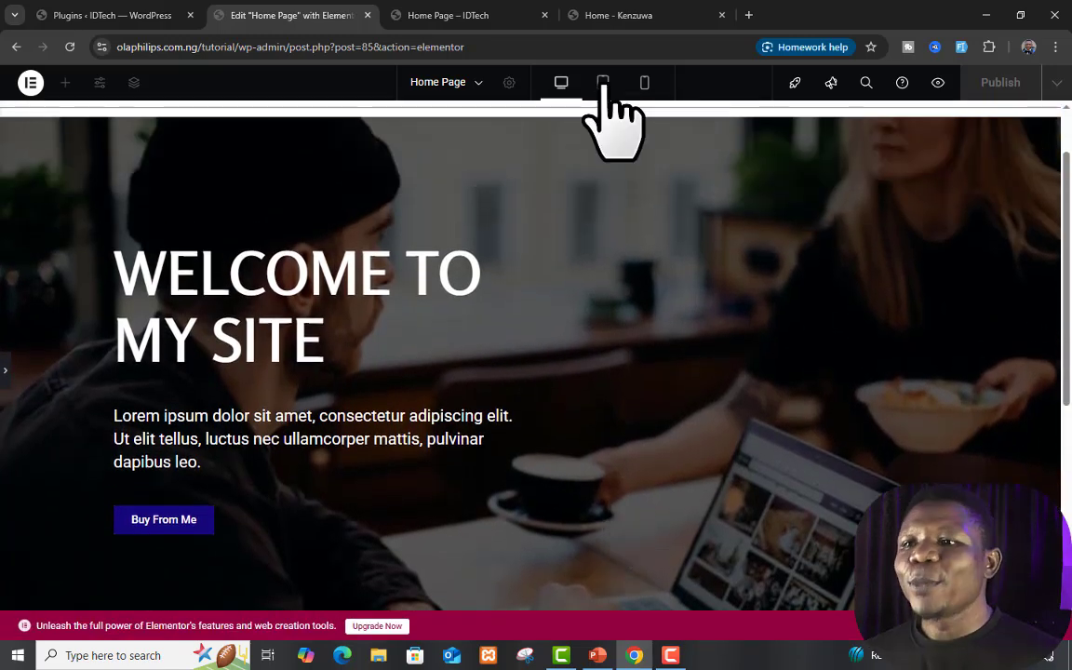
left_click(603, 83)
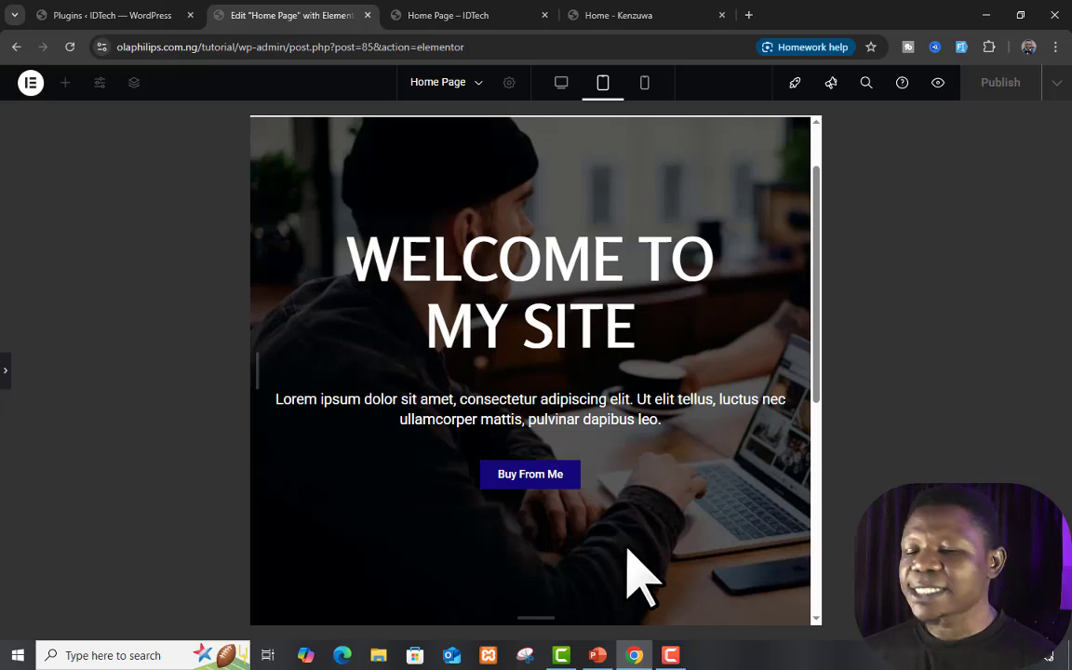
In Mobile Portrait view, set the hero heading's font size to 50 px and its line height to 1.2 em
left_click(645, 82)
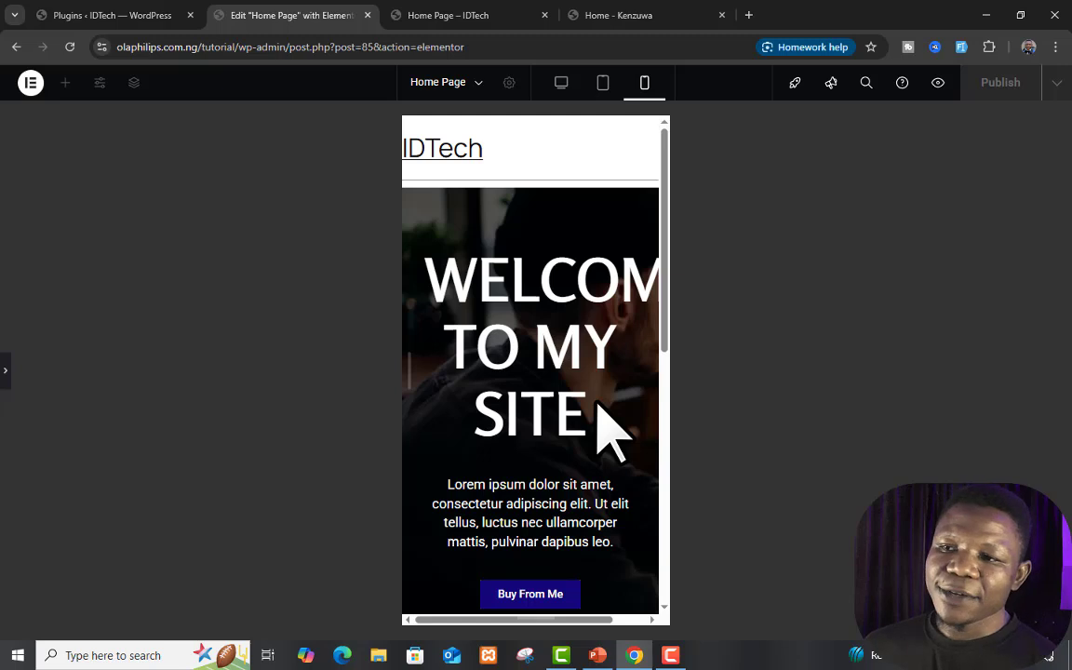
scroll(598, 419, "down", 2)
scroll(558, 446, "up", 1)
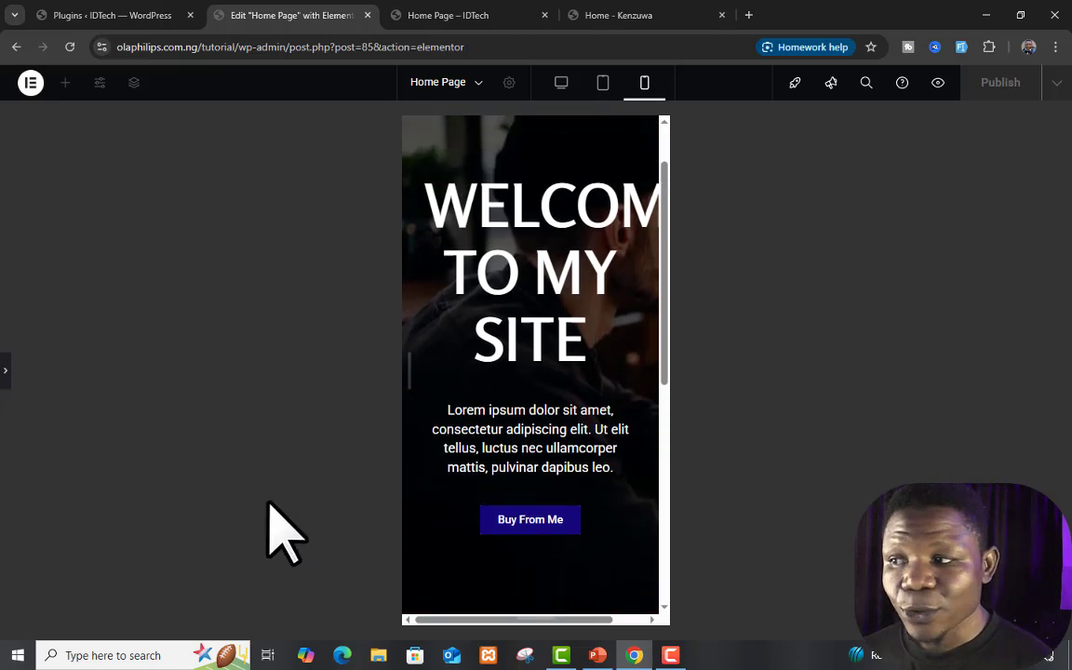
left_click(9, 387)
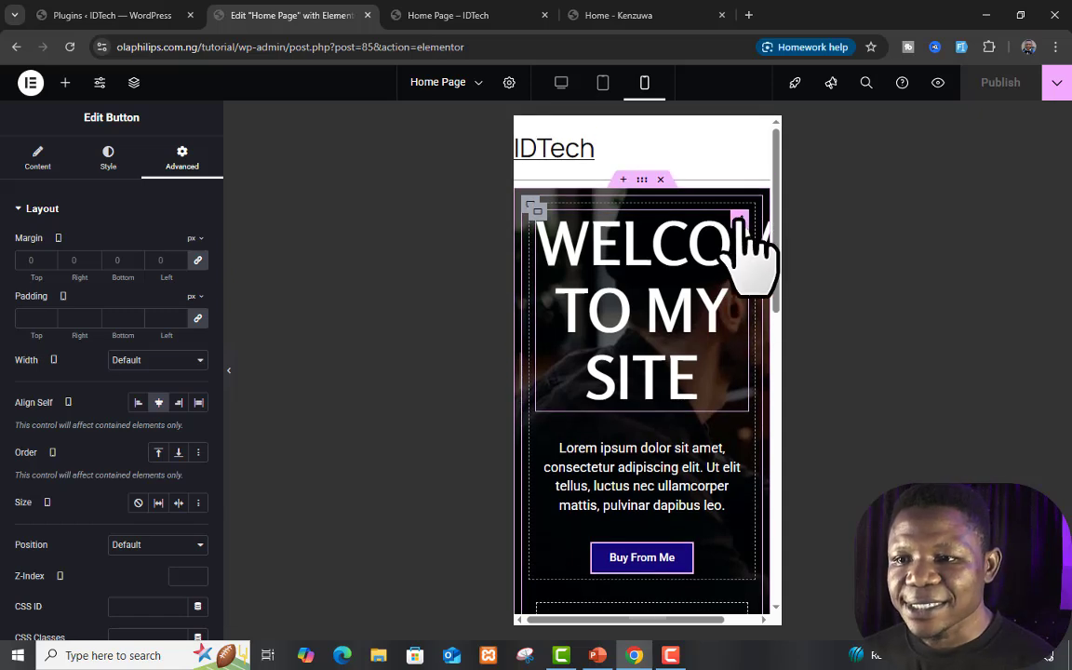
left_click(740, 218)
left_click(108, 166)
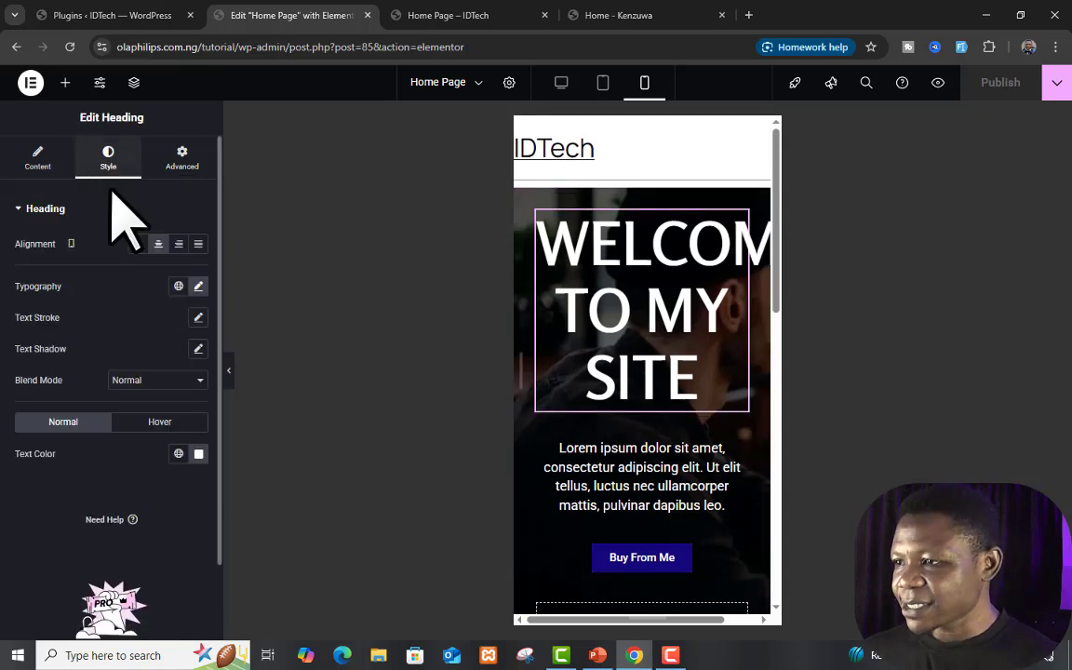
left_click(198, 287)
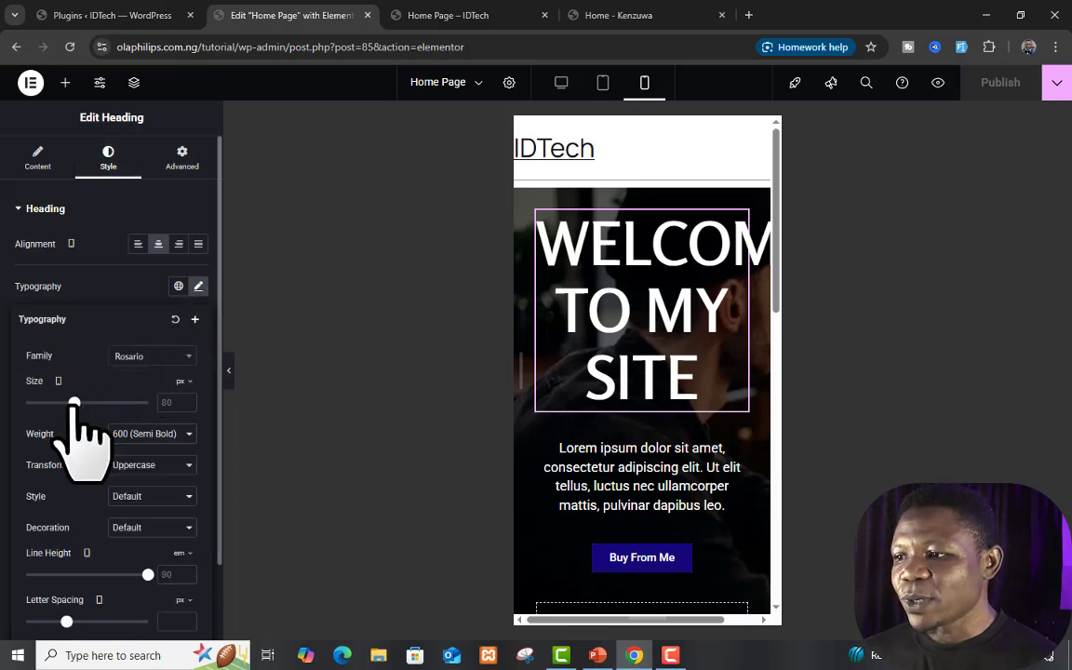
mouse_move(74, 403)
left_mouse_down()
mouse_move(39, 403)
mouse_move(56, 403)
left_mouse_up()
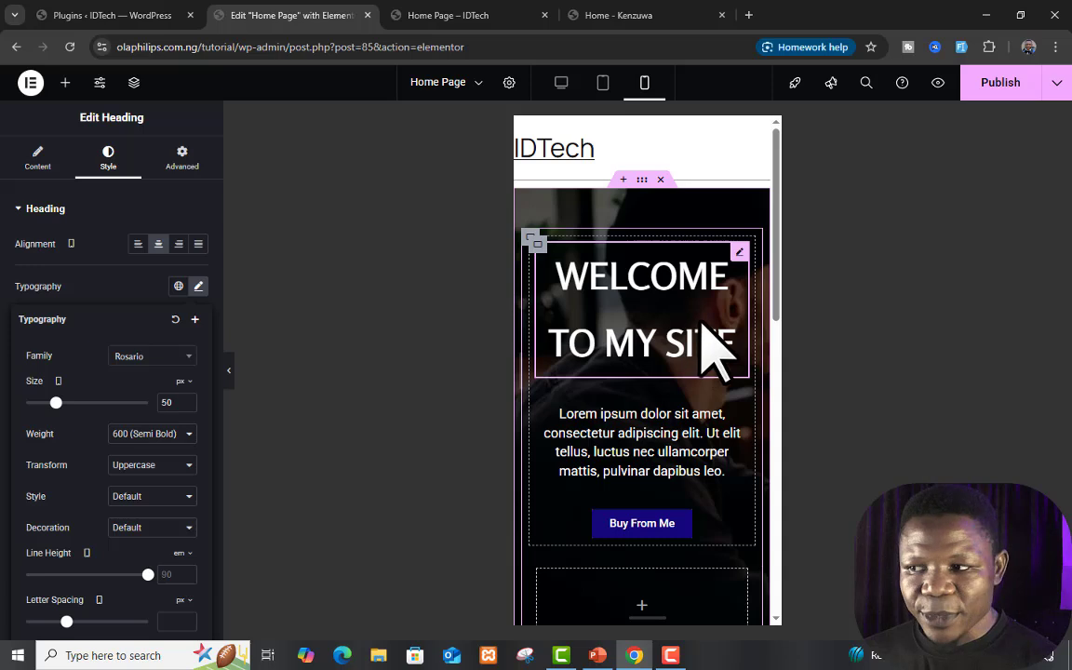
scroll(140, 540, "down", 1)
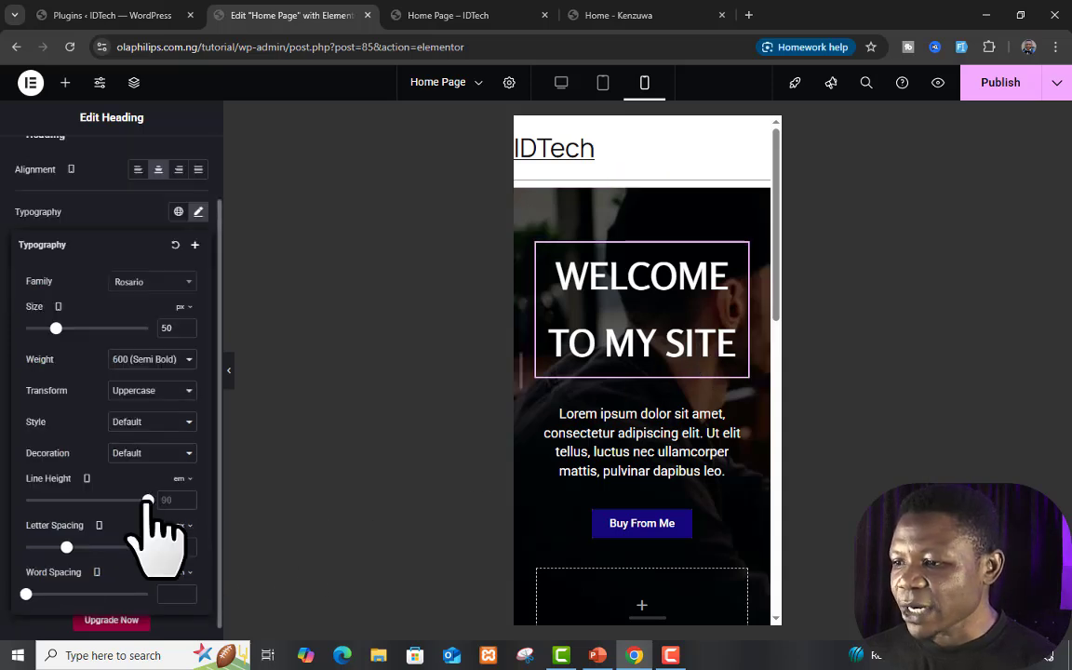
left_click_drag(147, 499, 38, 498)
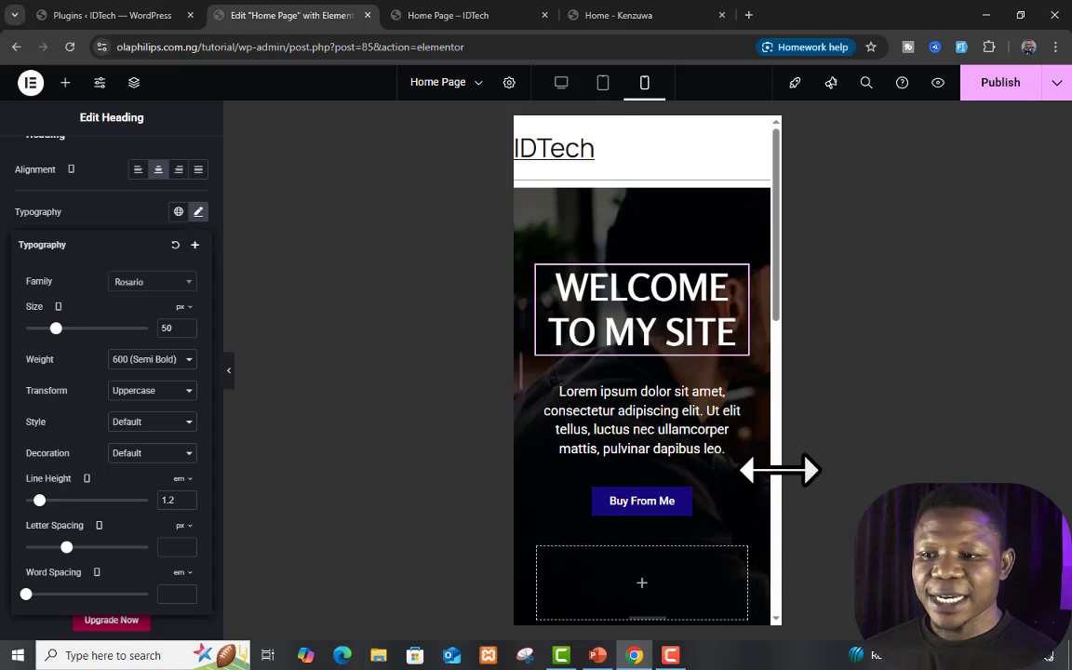
Examine the whole page in Mobile Portrait view without the editing panel, and compare the hero in Tablet Portrait and Desktop views
left_click(229, 371)
scroll(596, 437, "down", 2)
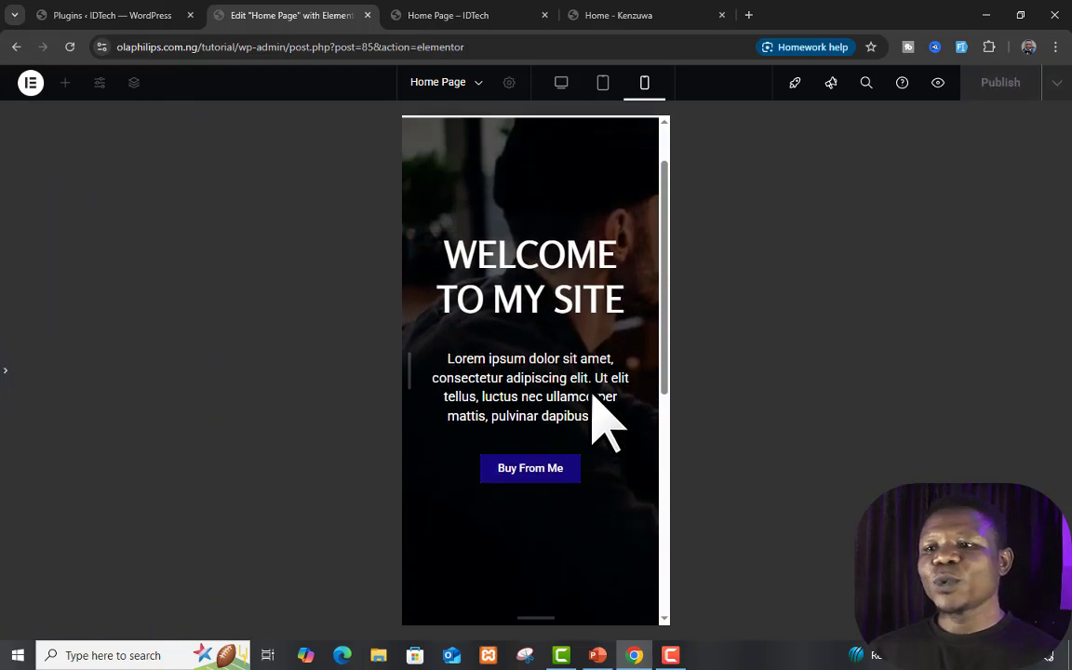
scroll(604, 421, "up", 2)
scroll(605, 421, "down", 6)
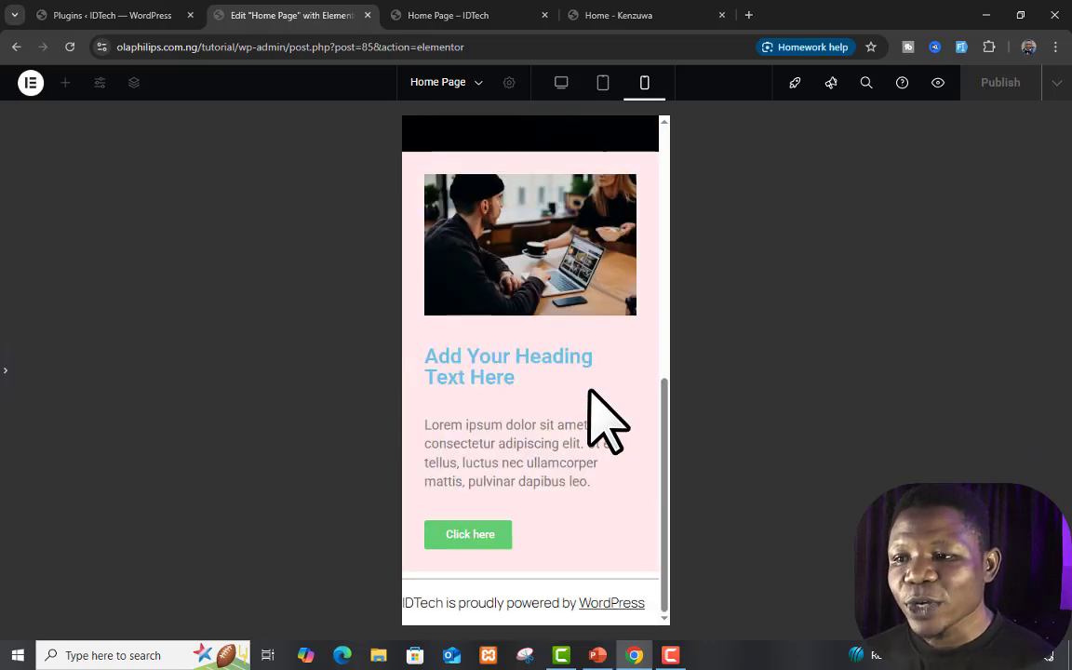
scroll(607, 420, "up", 6)
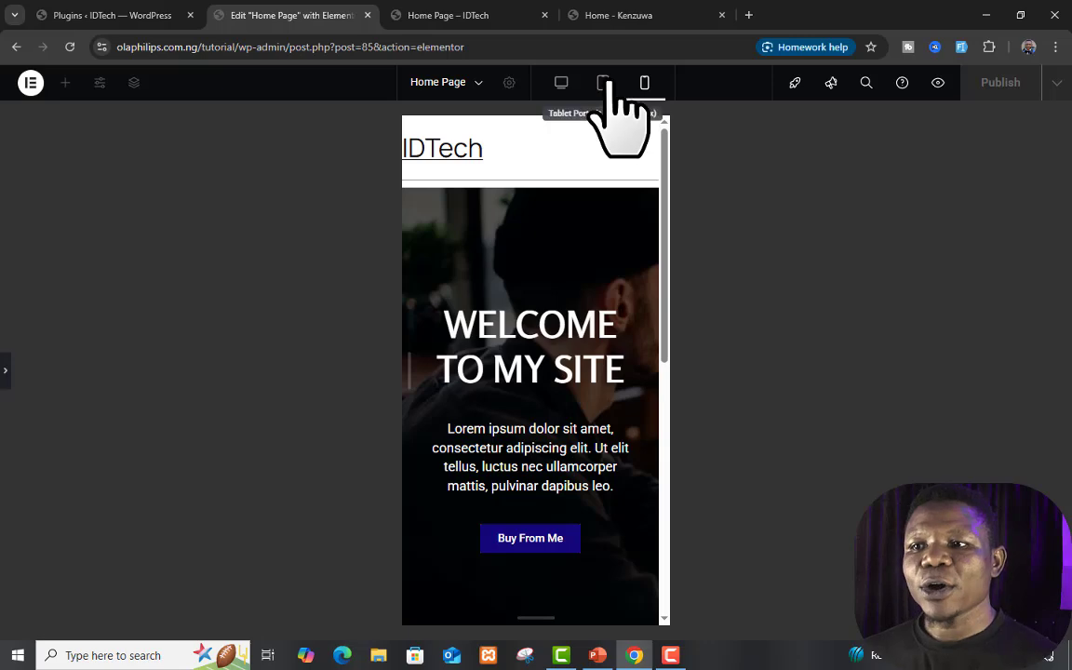
left_click(603, 83)
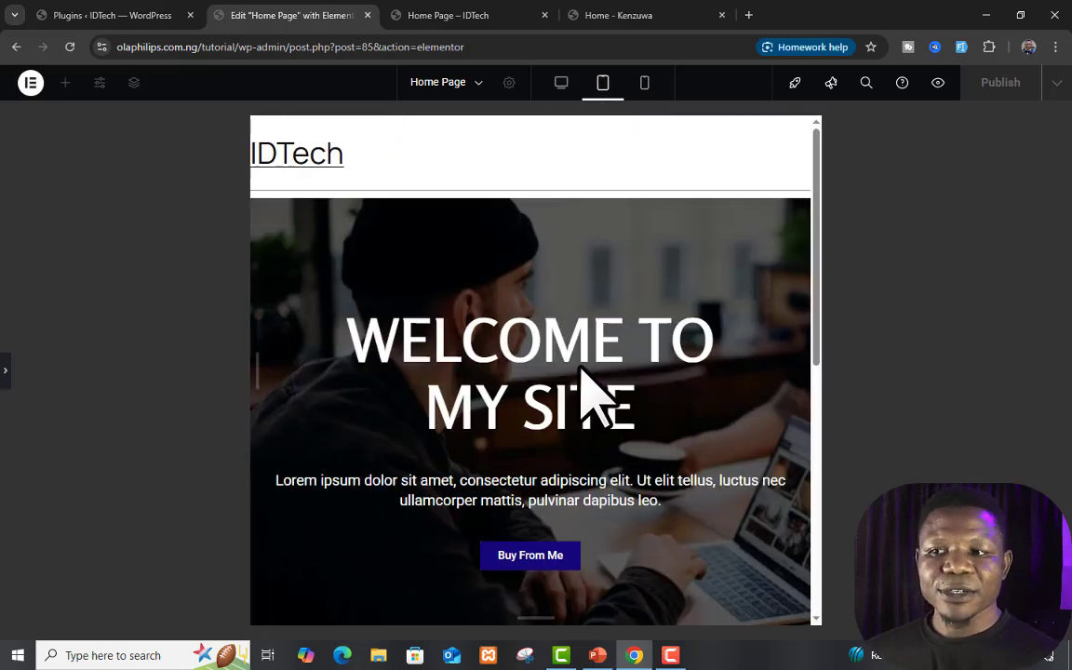
left_click(559, 84)
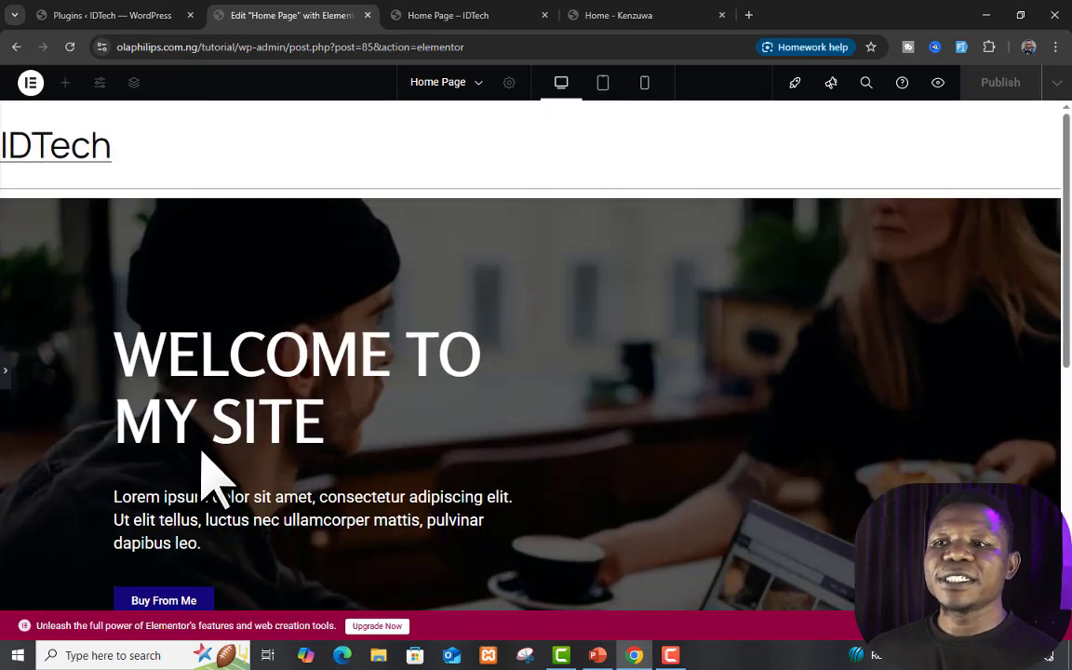
scroll(514, 502, "down", 3)
scroll(279, 419, "up", 1)
Hide the pink section's heading on Tablet Portrait through its responsive visibility settings
left_click(5, 371)
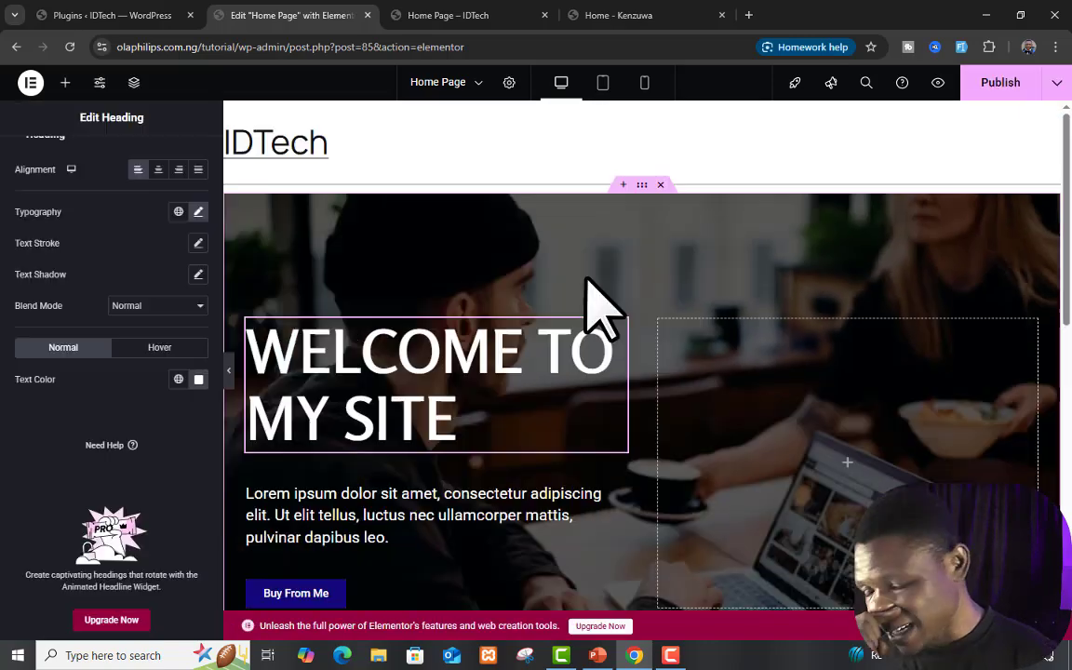
scroll(598, 330, "down", 3)
scroll(598, 326, "up", 2)
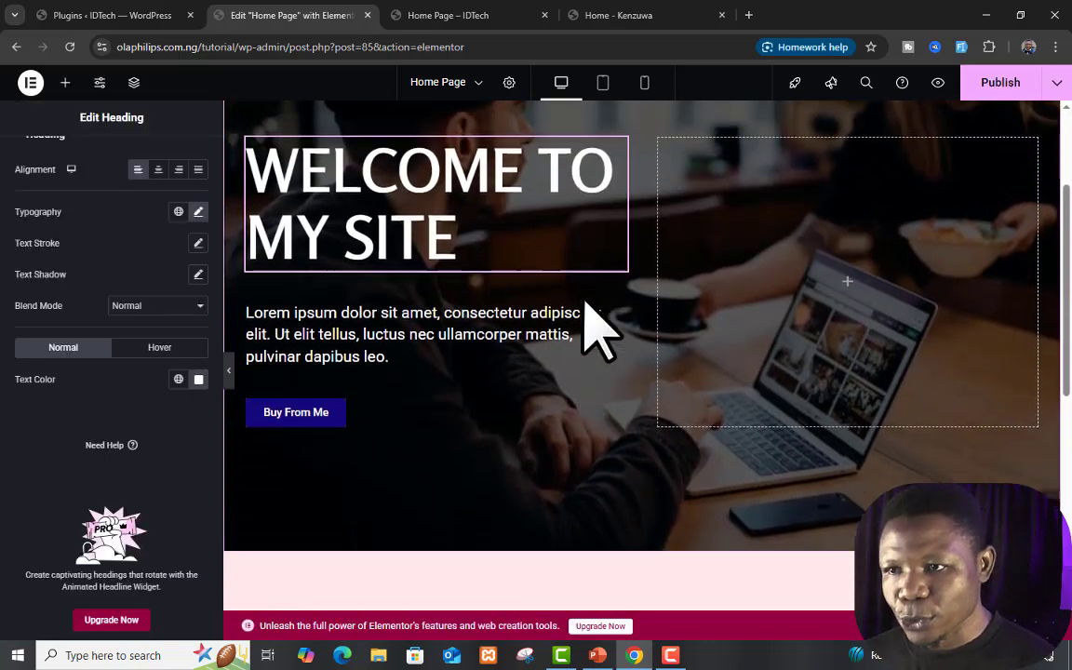
scroll(646, 491, "down", 5)
scroll(654, 482, "up", 2)
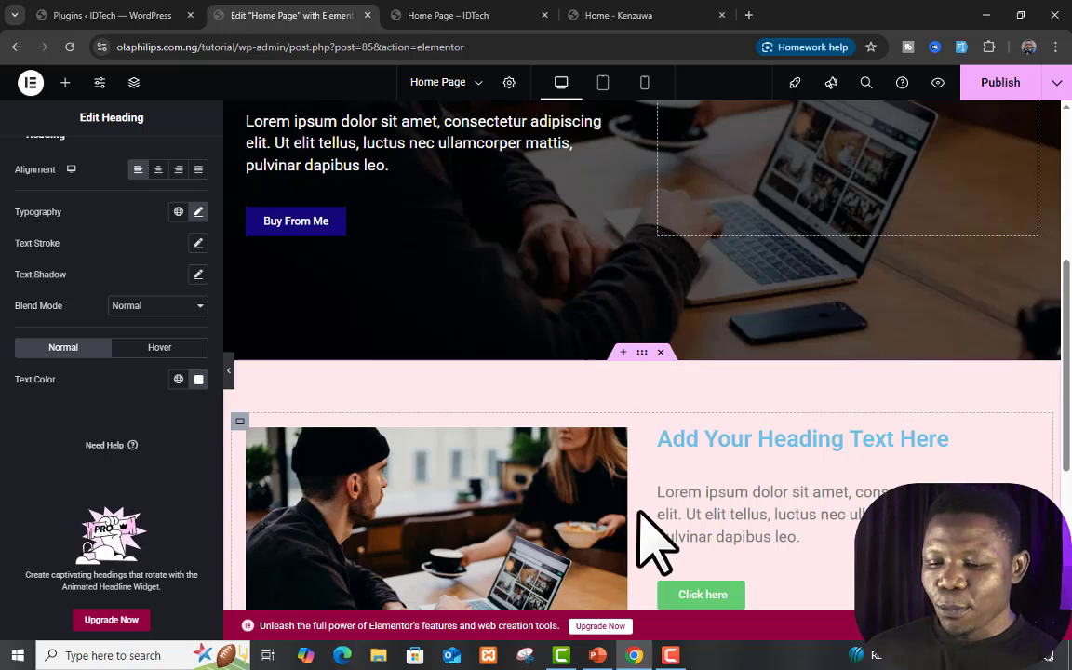
scroll(707, 318, "down", 2)
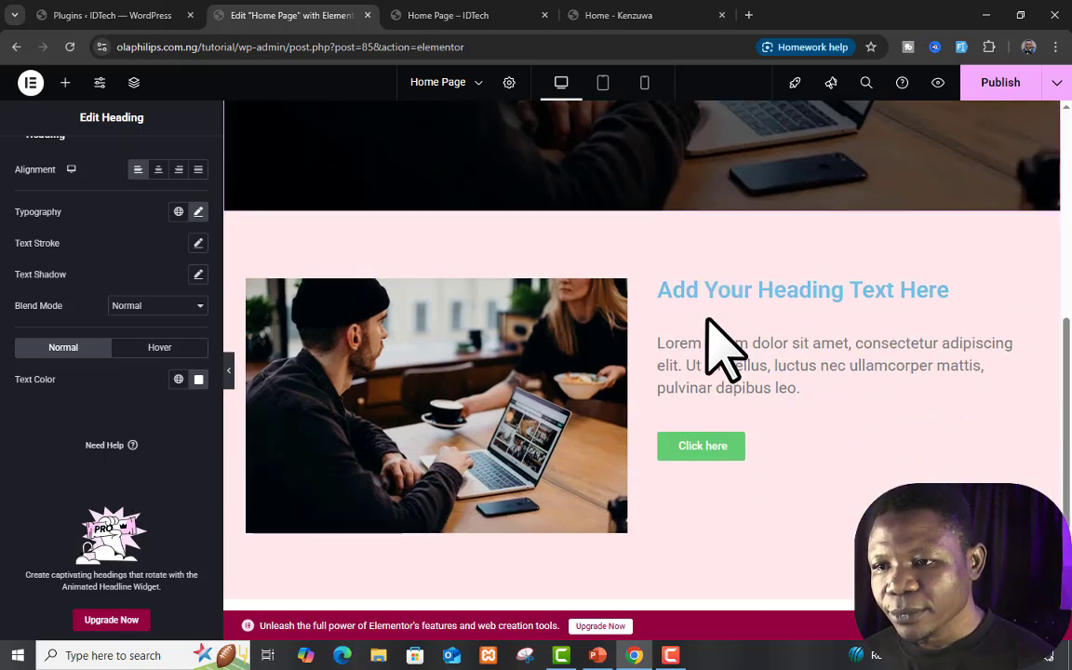
scroll(707, 321, "up", 2)
scroll(704, 322, "down", 3)
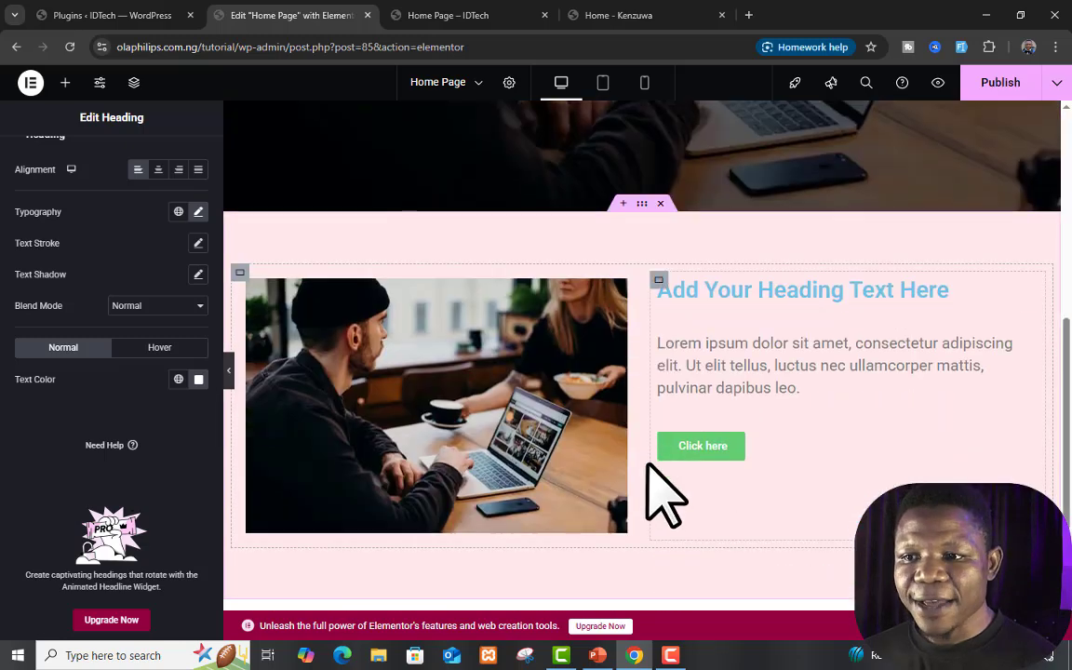
scroll(735, 406, "down", 1)
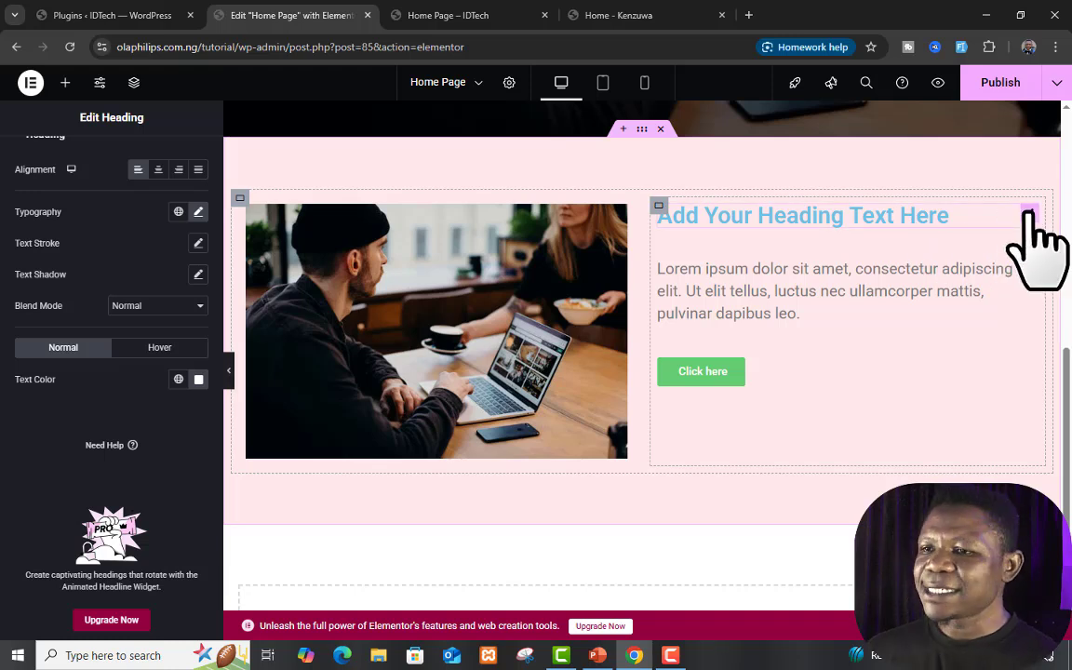
left_click(1029, 212)
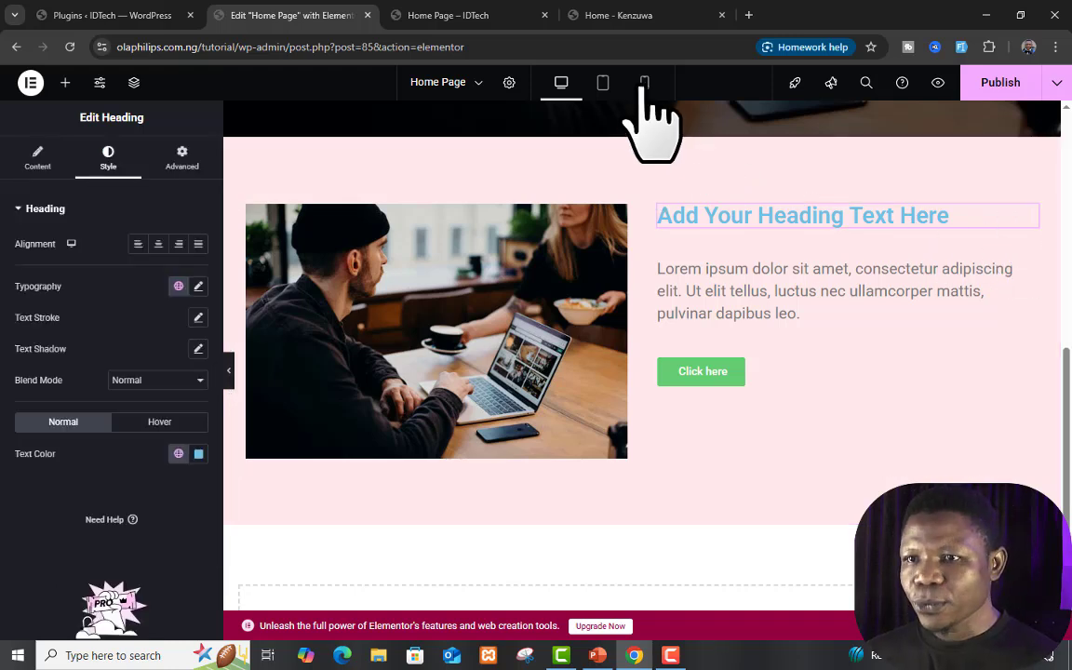
left_click(183, 160)
scroll(121, 373, "down", 5)
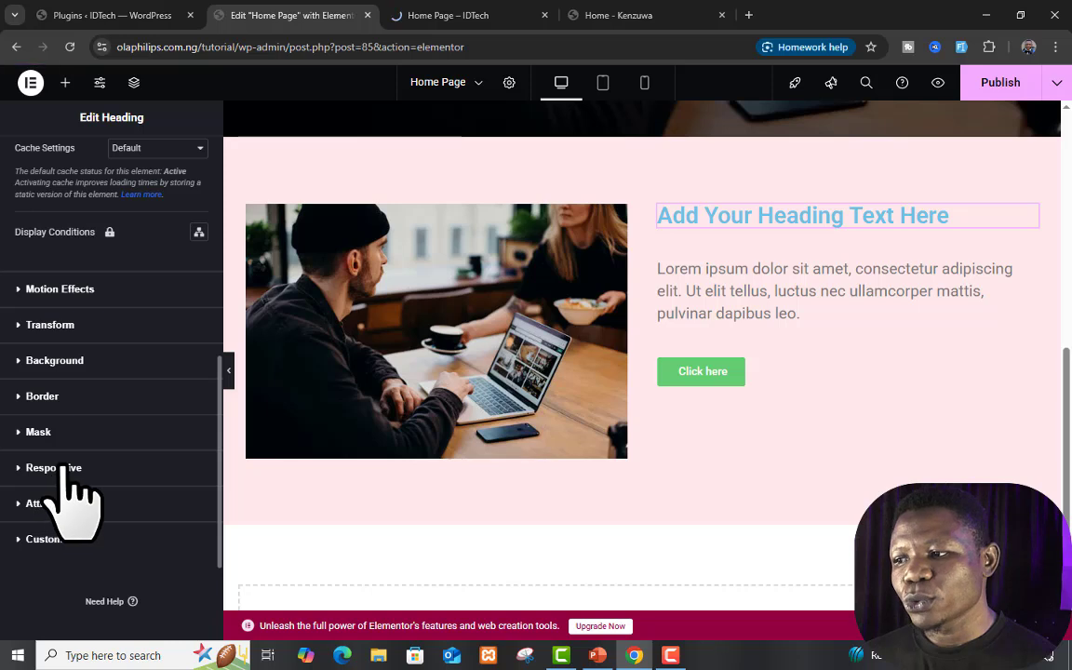
left_click(63, 467)
scroll(111, 447, "down", 1)
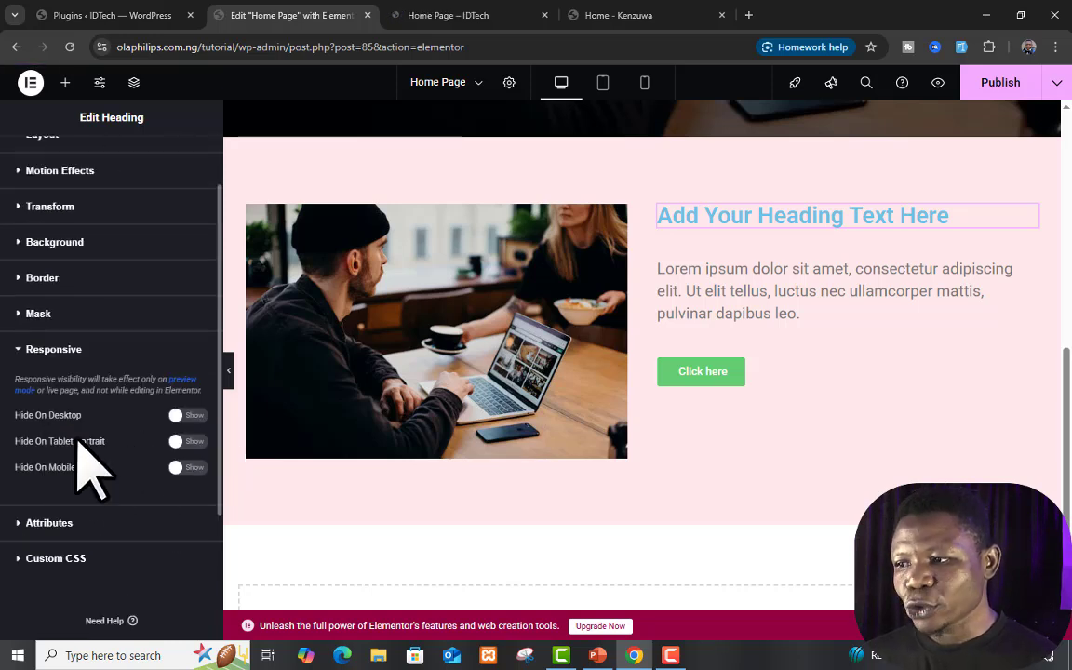
left_click(182, 441)
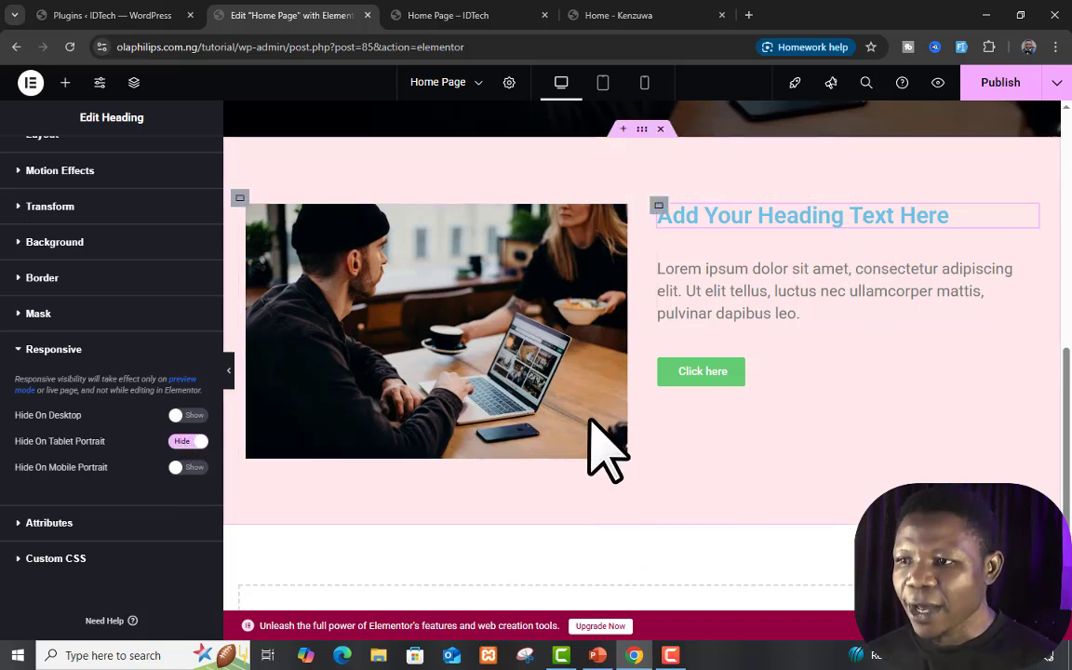
Check the pink section's heading visibility in Tablet Portrait and Mobile Portrait views without the editing panel, and bring the panel back
left_click(228, 370)
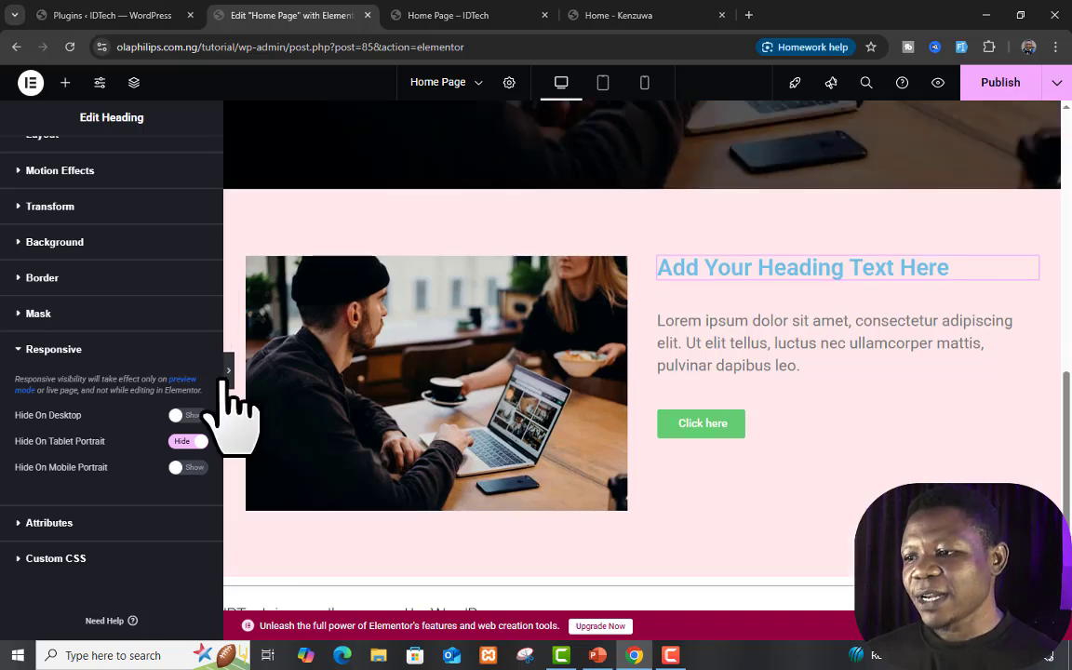
scroll(753, 370, "up", 2)
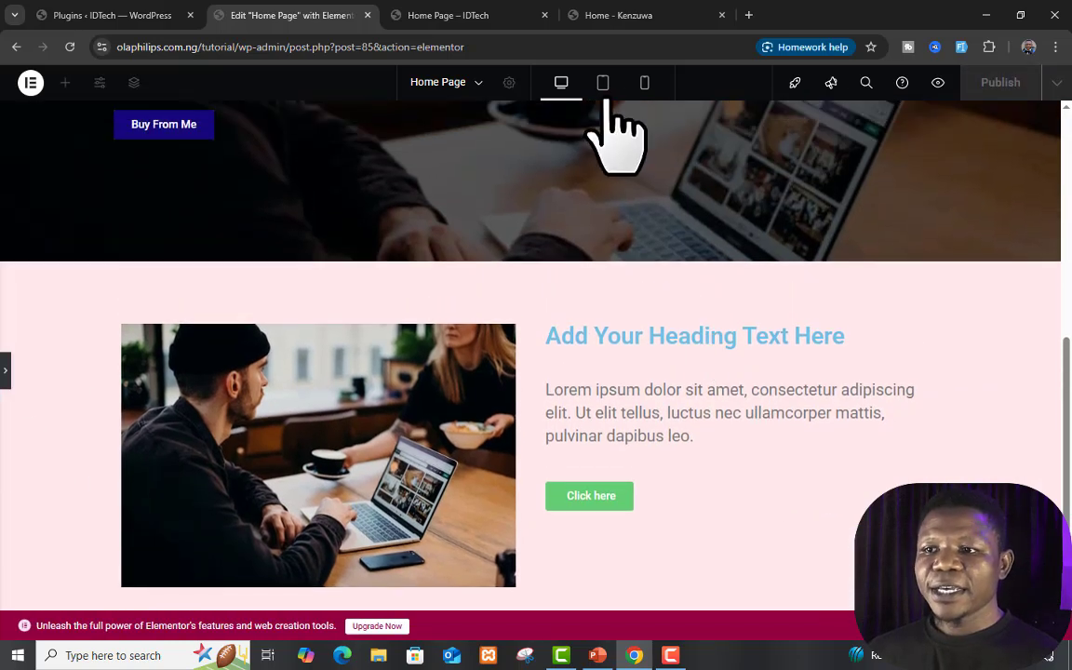
left_click(603, 84)
scroll(617, 449, "up", 5)
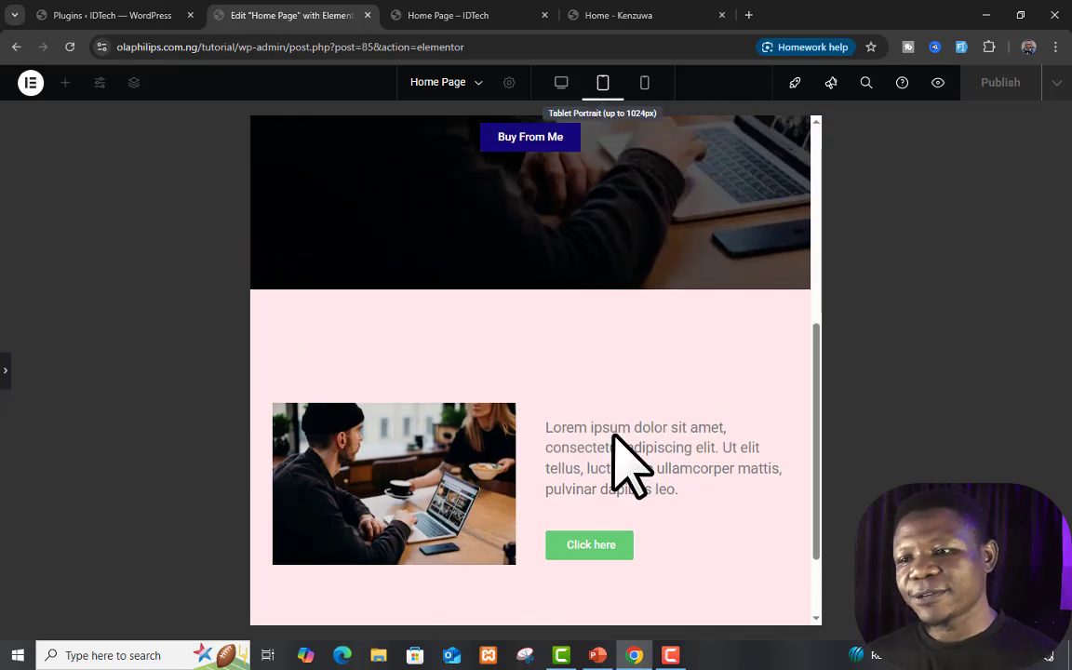
scroll(577, 419, "down", 1)
scroll(577, 354, "down", 4)
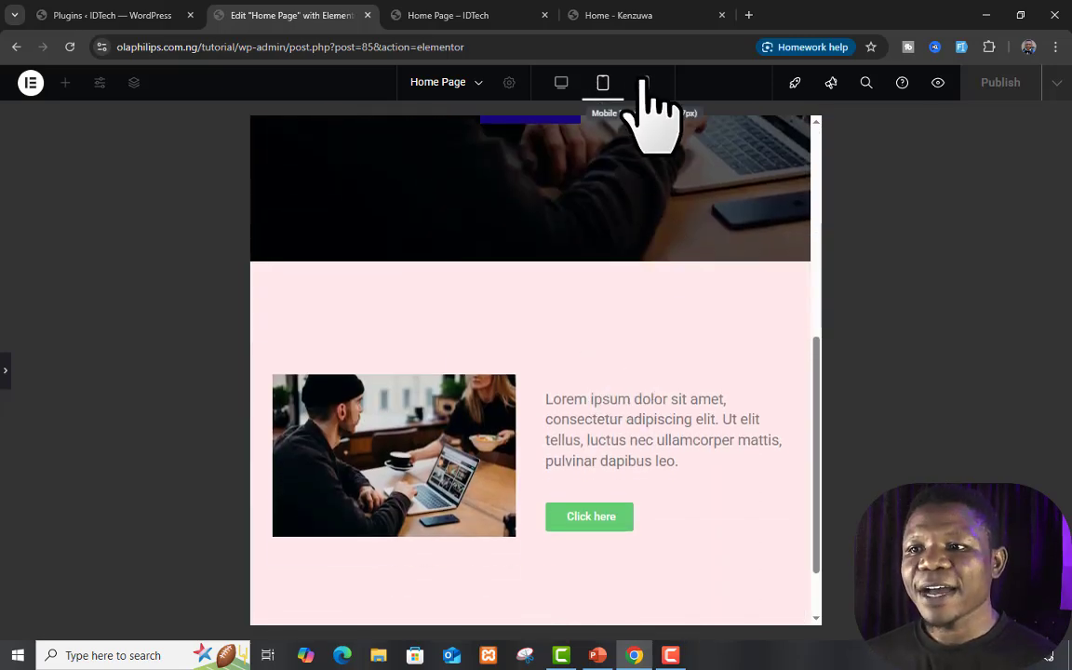
left_click(643, 82)
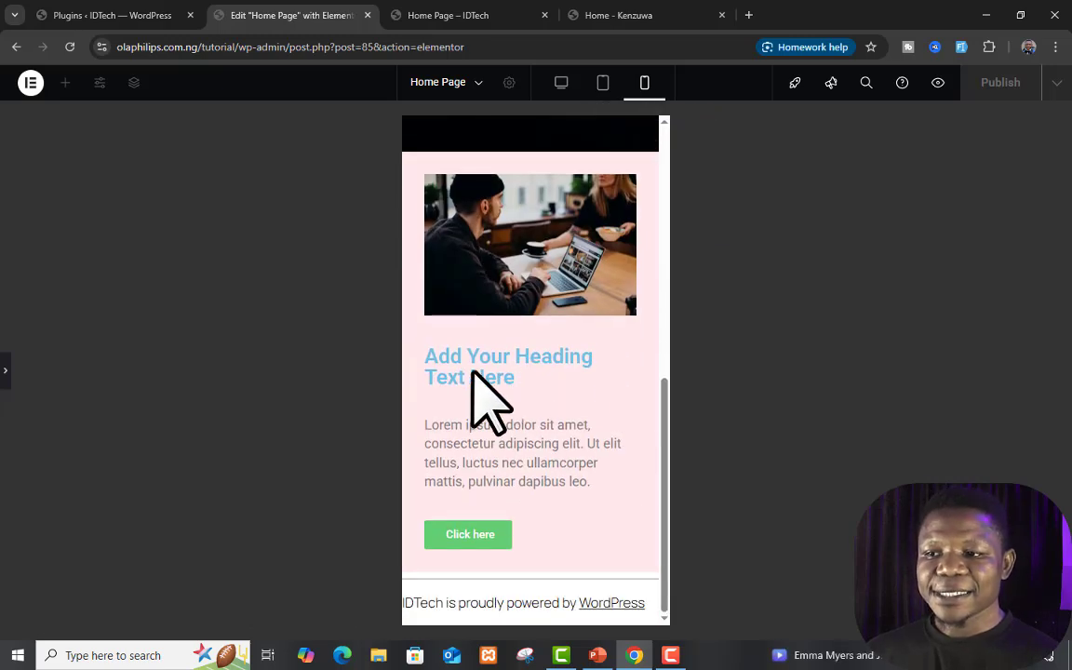
left_click(4, 371)
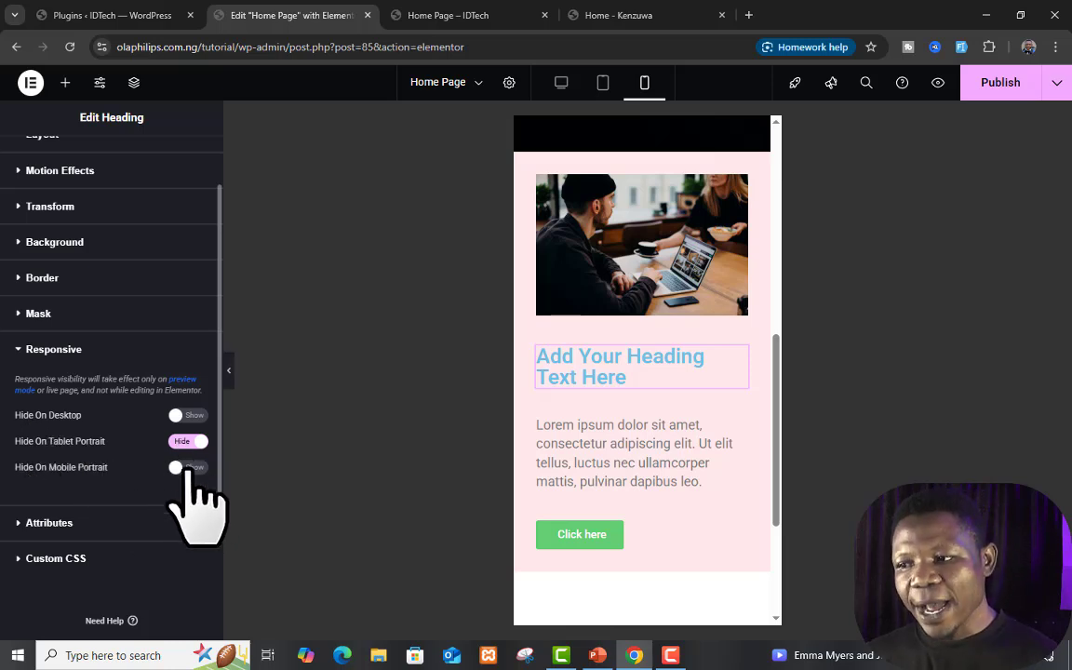
Hide the pink section's heading on Mobile Portrait and check the result without the editing panel
left_click(188, 467)
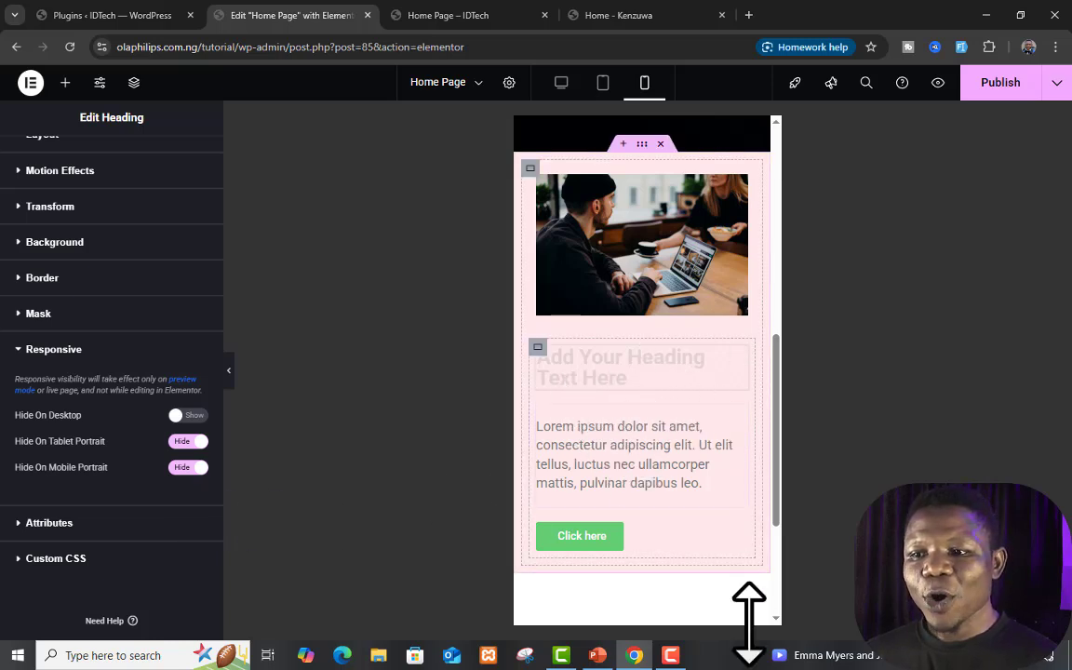
left_click(229, 374)
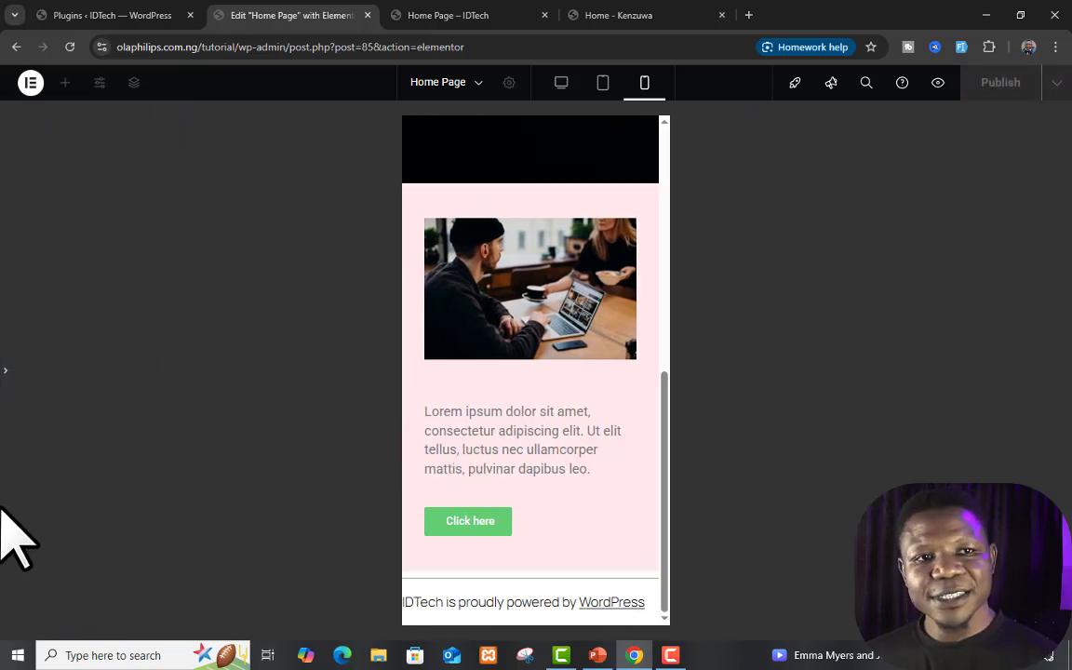
left_click(7, 370)
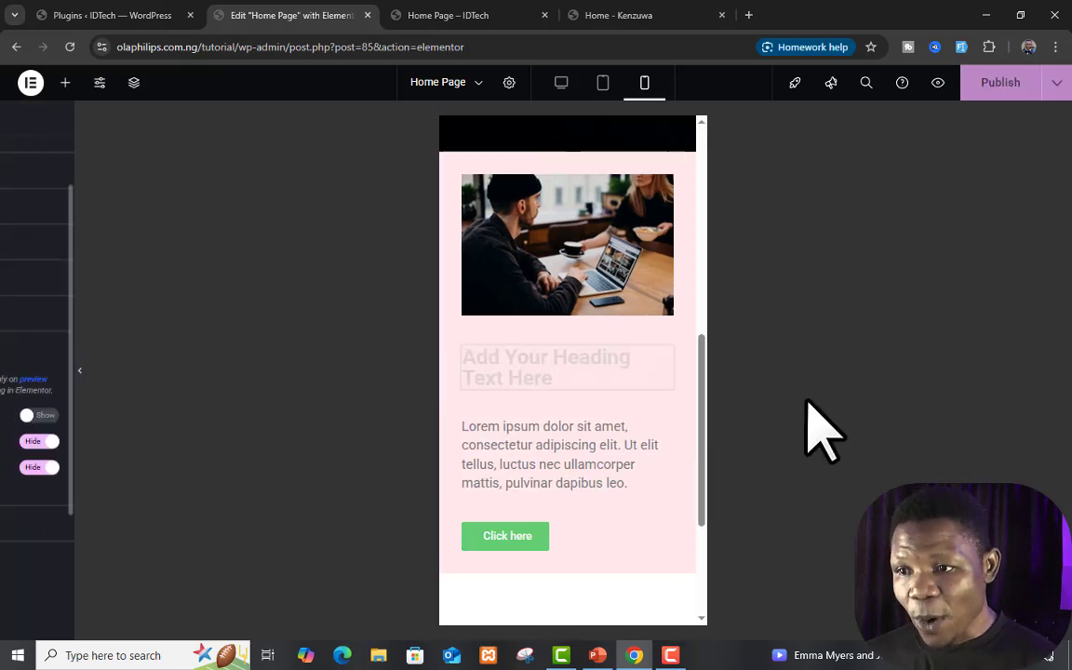
Switch to Desktop view and check the pink section's heading there
left_click(560, 84)
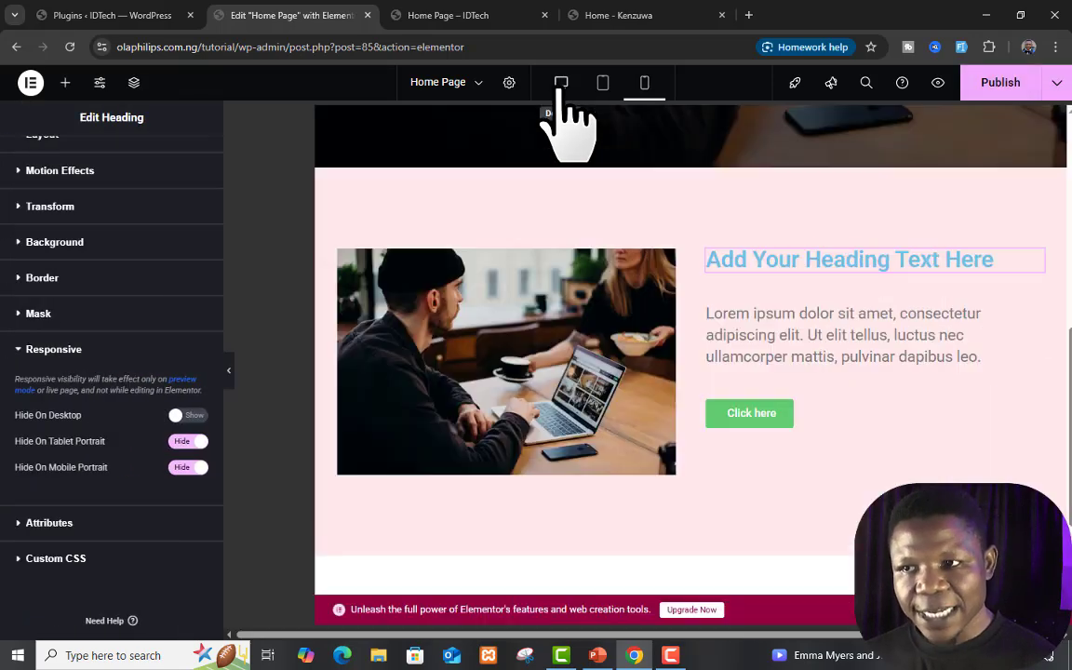
scroll(753, 426, "up", 3)
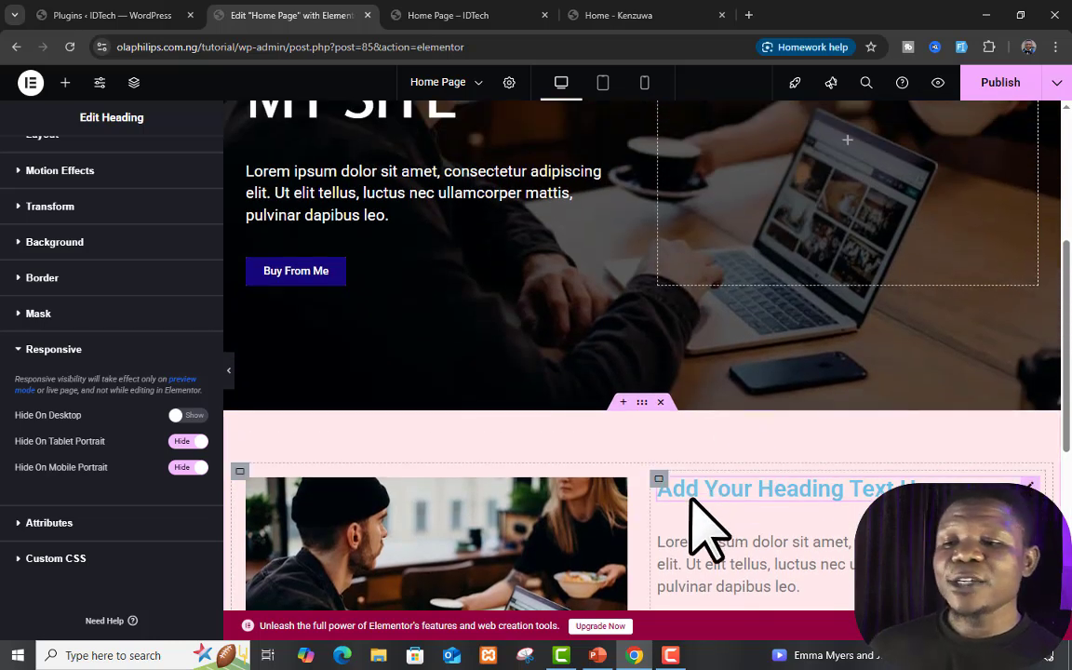
scroll(694, 502, "down", 3)
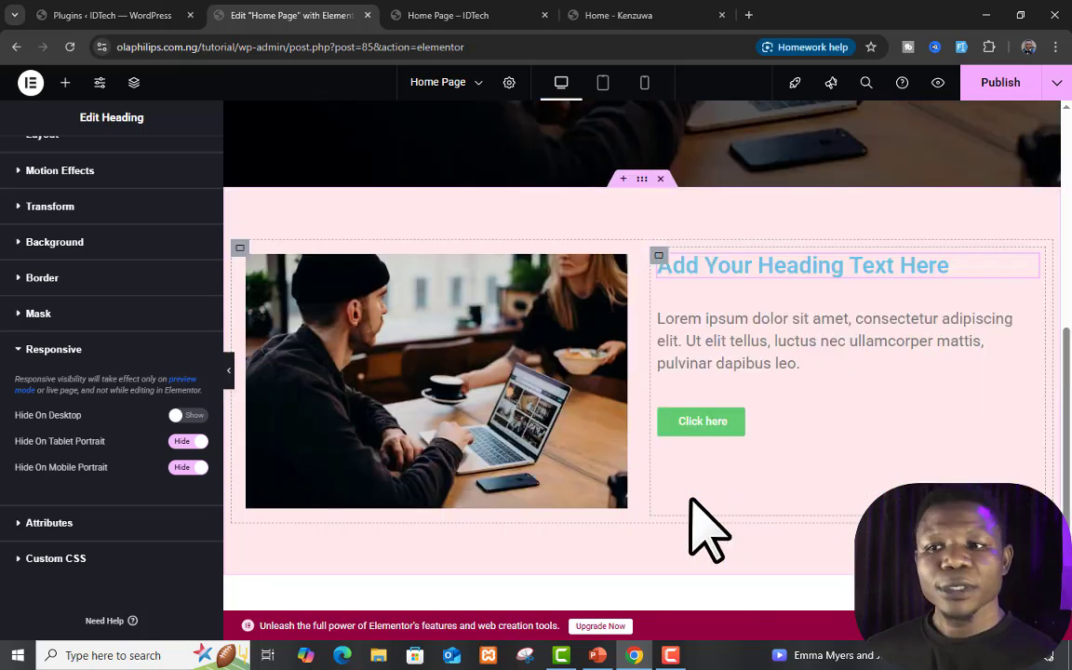
Insert the purple Professional Athlete profile block from the template library below the pink section
scroll(737, 516, "down", 1)
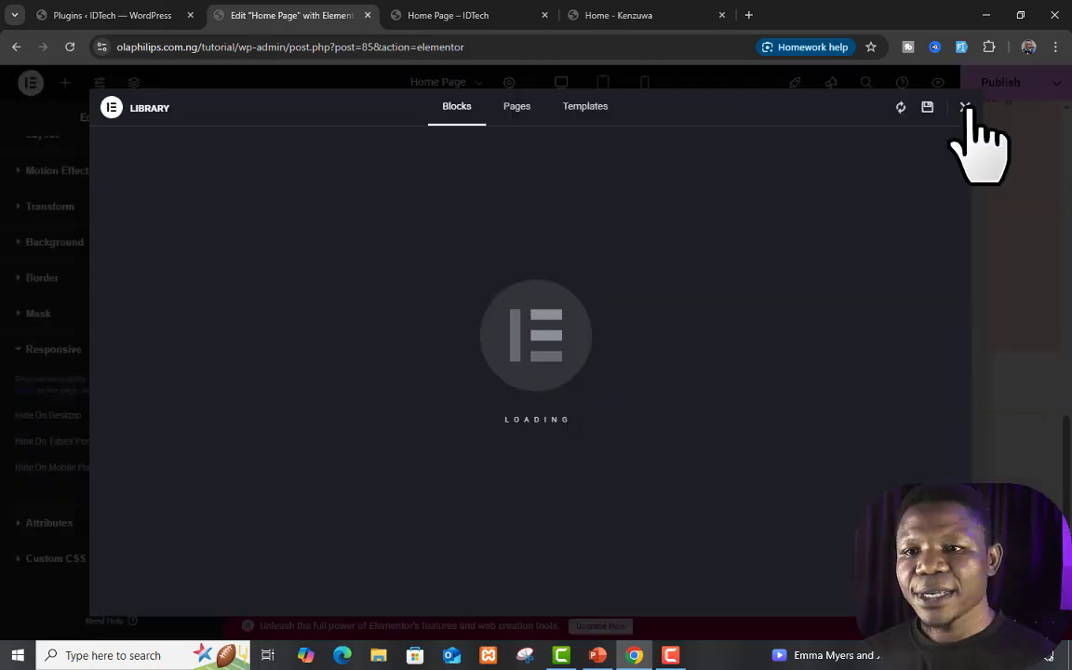
left_click(967, 105)
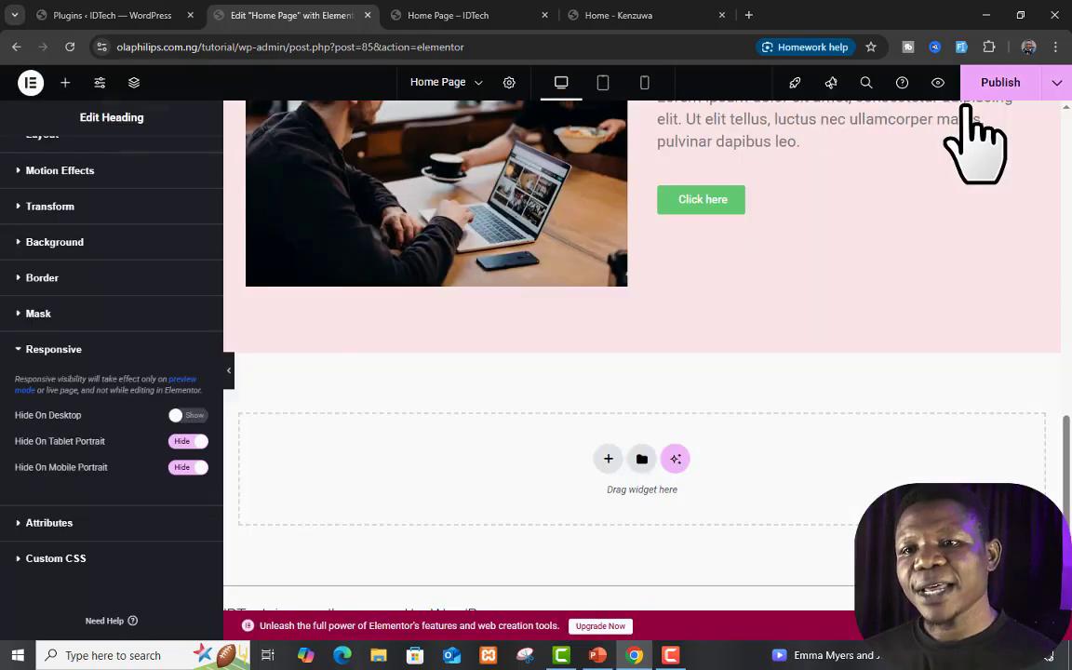
left_click(642, 458)
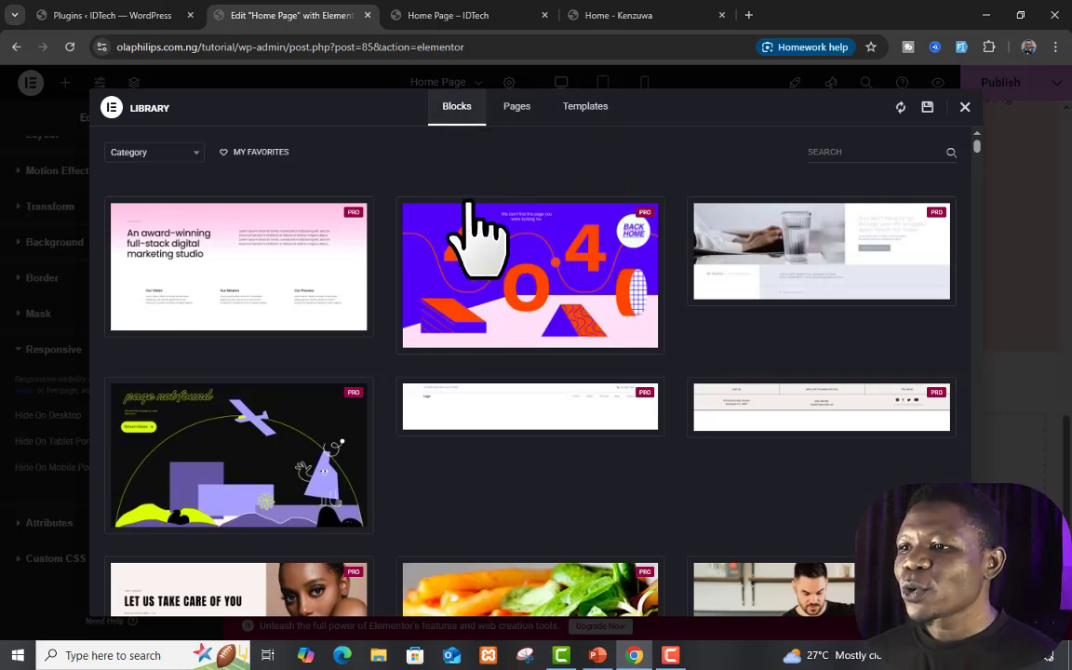
scroll(455, 337, "down", 3)
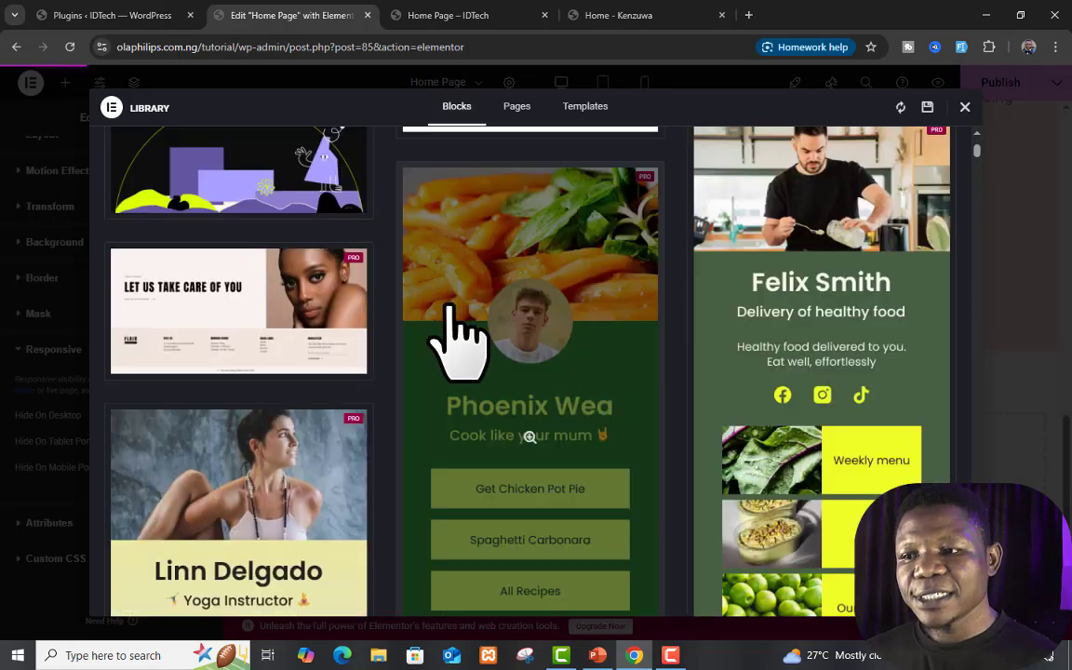
scroll(577, 432, "down", 5)
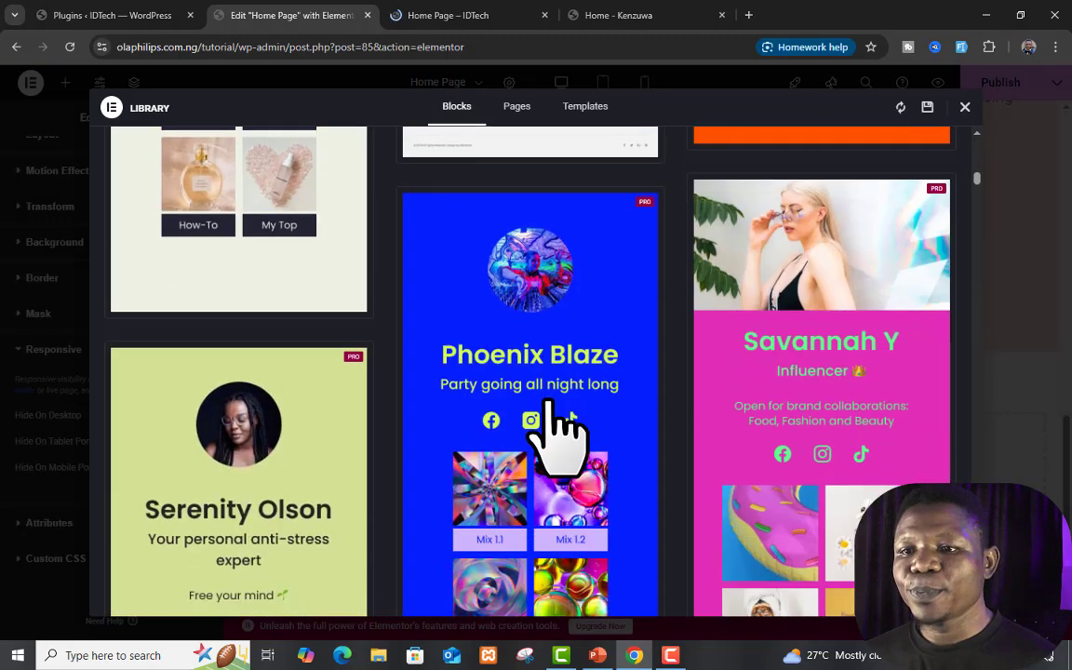
scroll(549, 409, "down", 8)
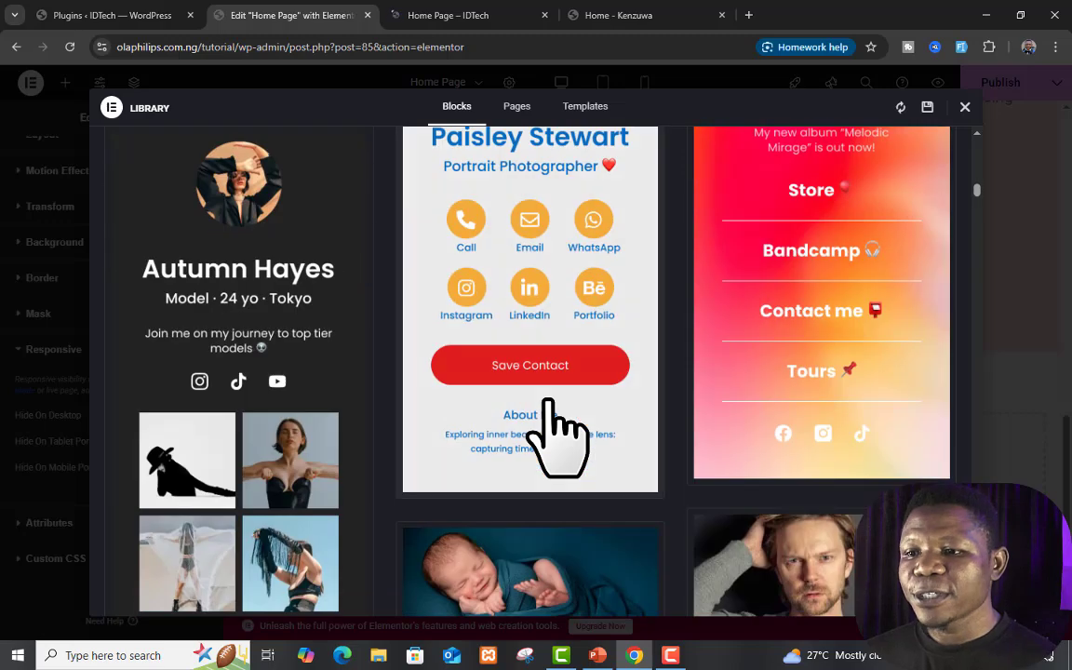
scroll(559, 438, "up", 3)
scroll(558, 437, "down", 1)
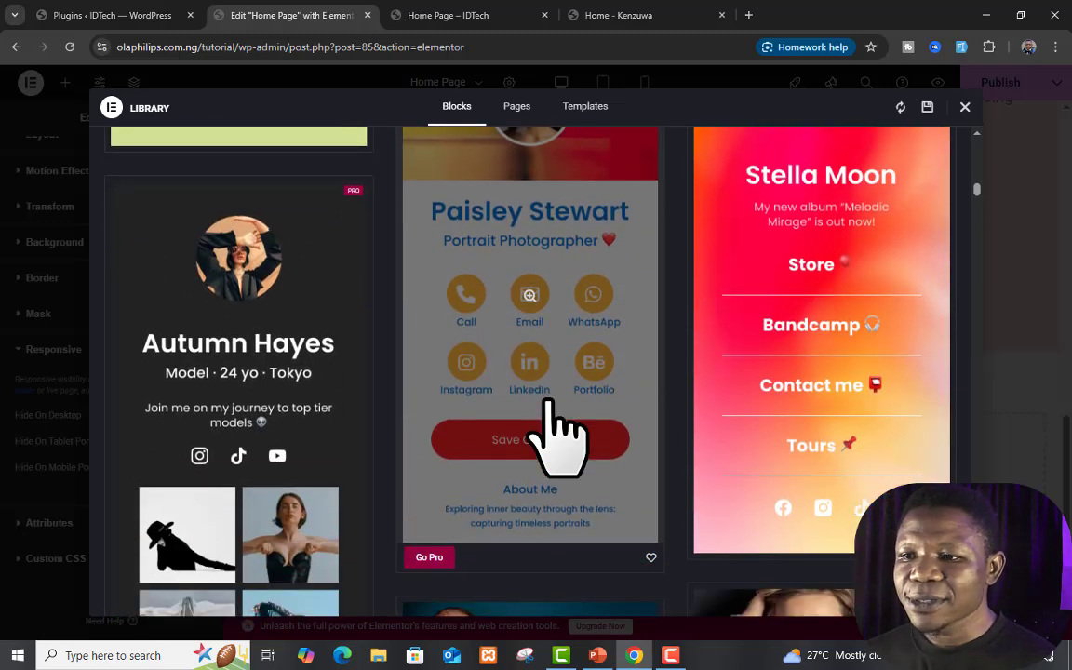
scroll(556, 433, "down", 10)
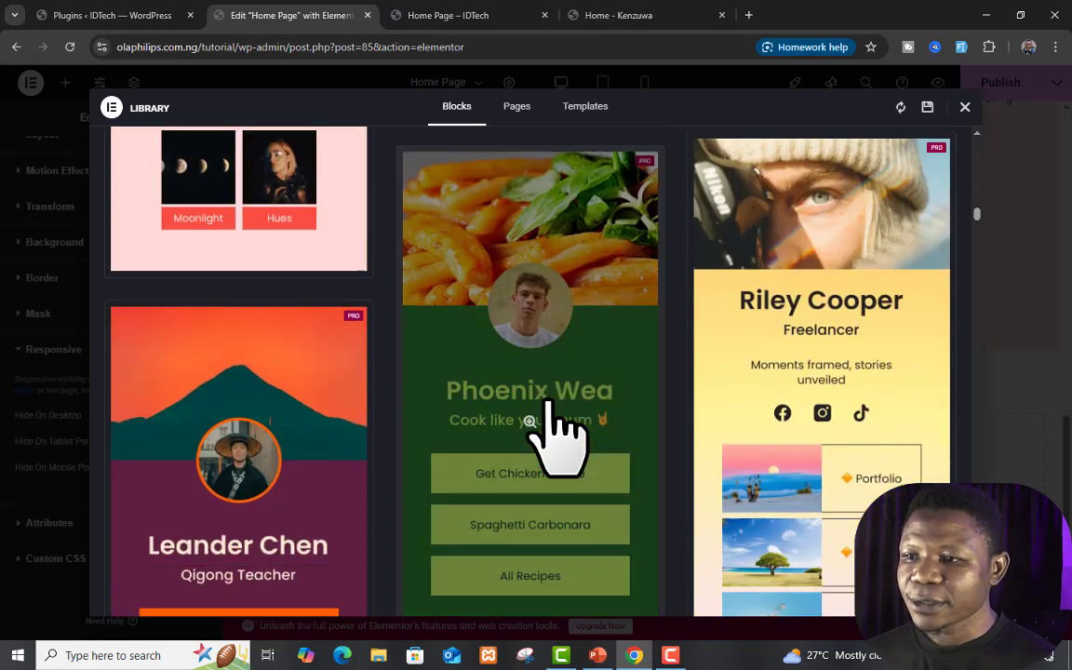
scroll(549, 410, "down", 10)
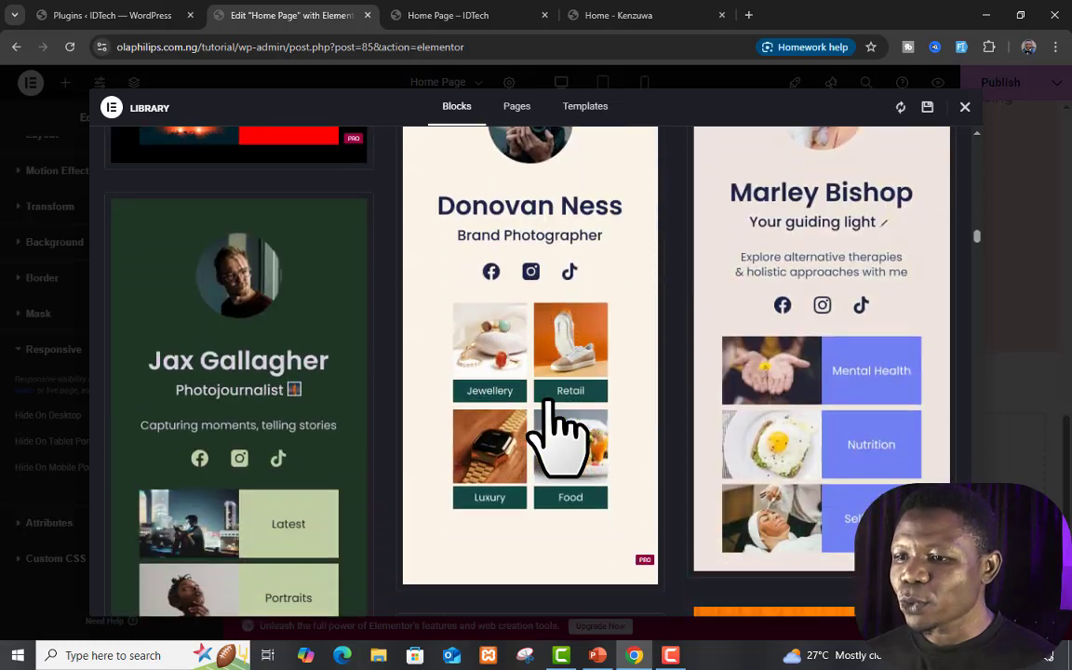
scroll(554, 428, "down", 10)
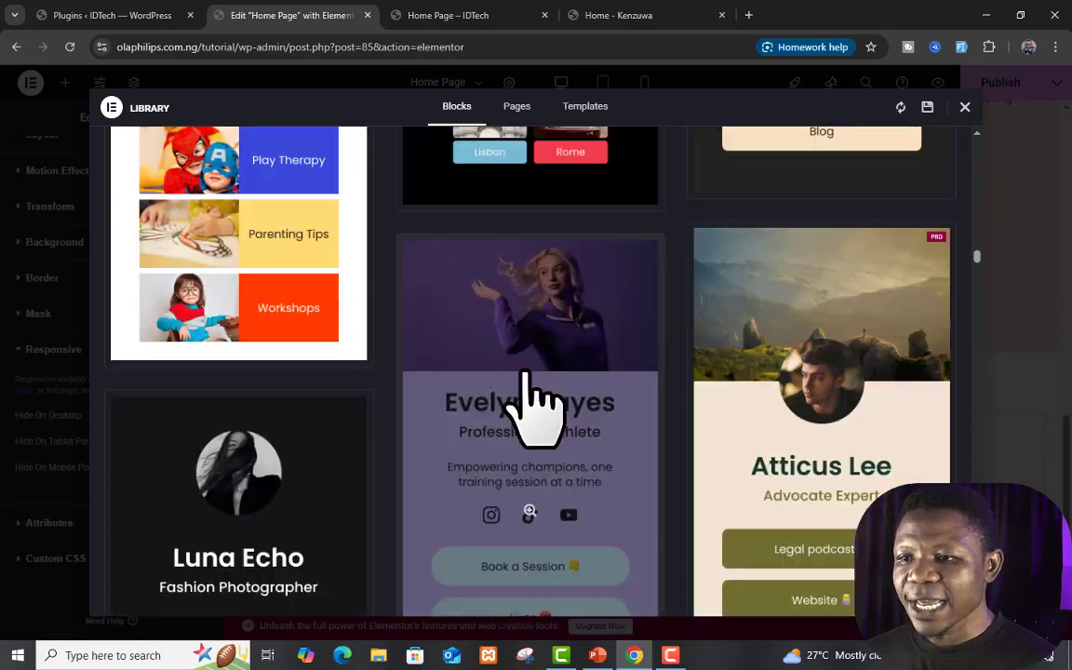
scroll(591, 522, "down", 3)
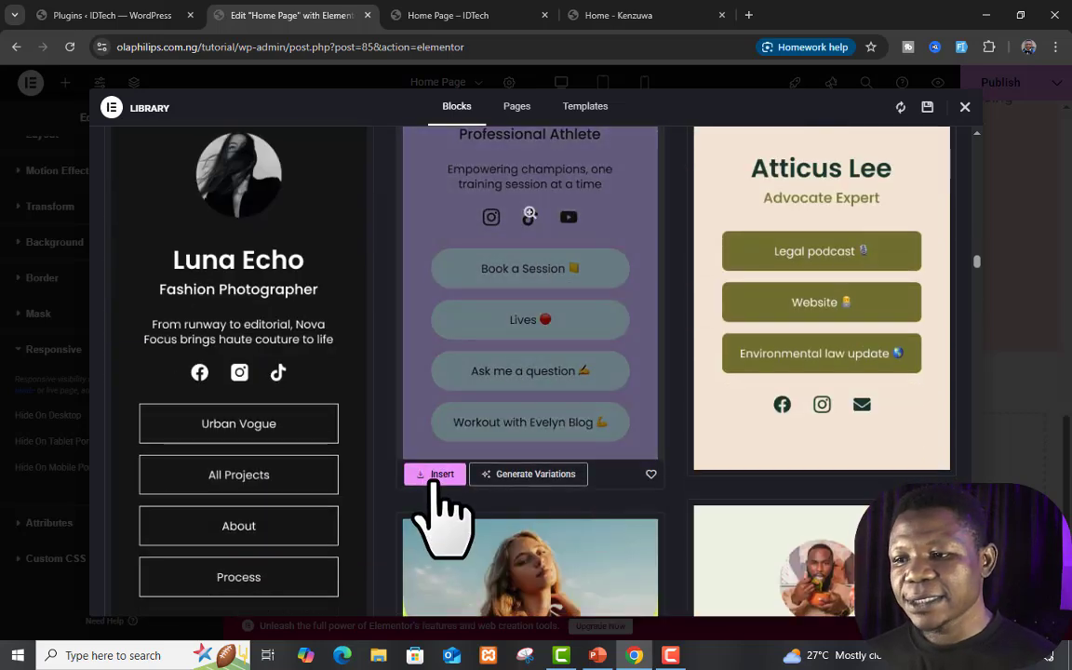
left_click(433, 474)
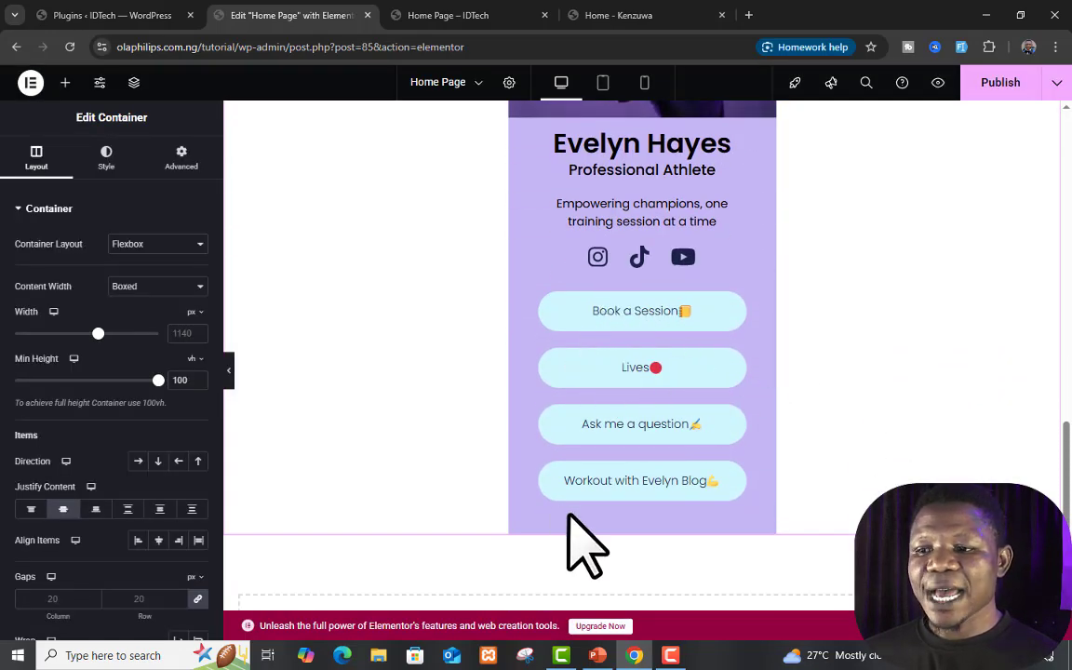
Examine the inserted profile block in the editor and on the Home Page preview
scroll(615, 459, "up", 2)
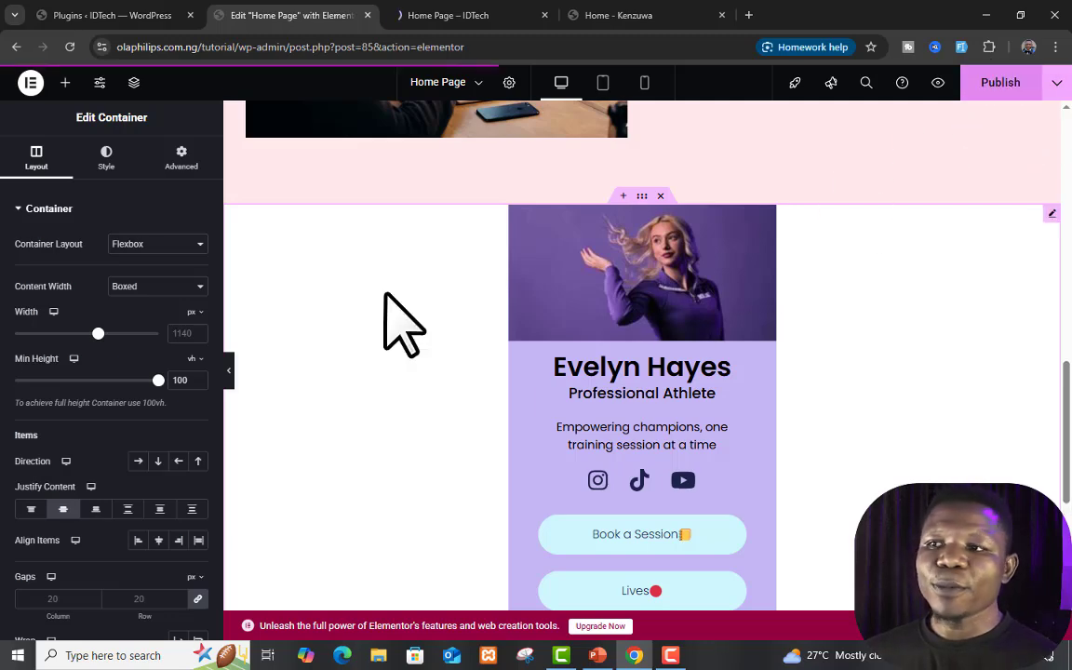
left_click(483, 15)
scroll(715, 358, "down", 3)
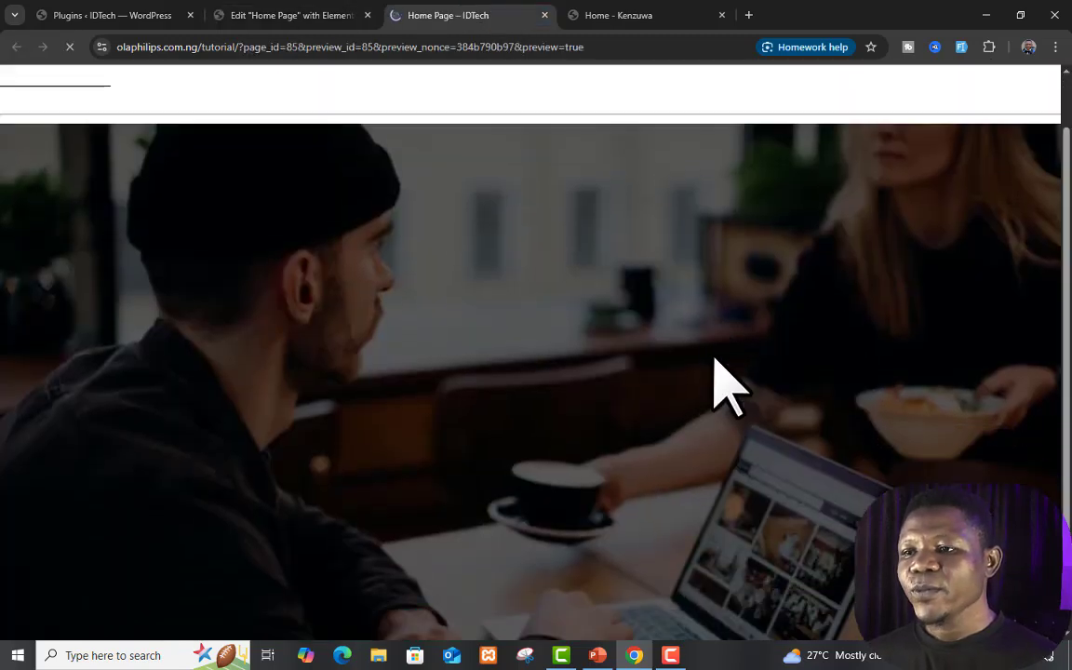
scroll(649, 307, "down", 3)
scroll(652, 315, "down", 5)
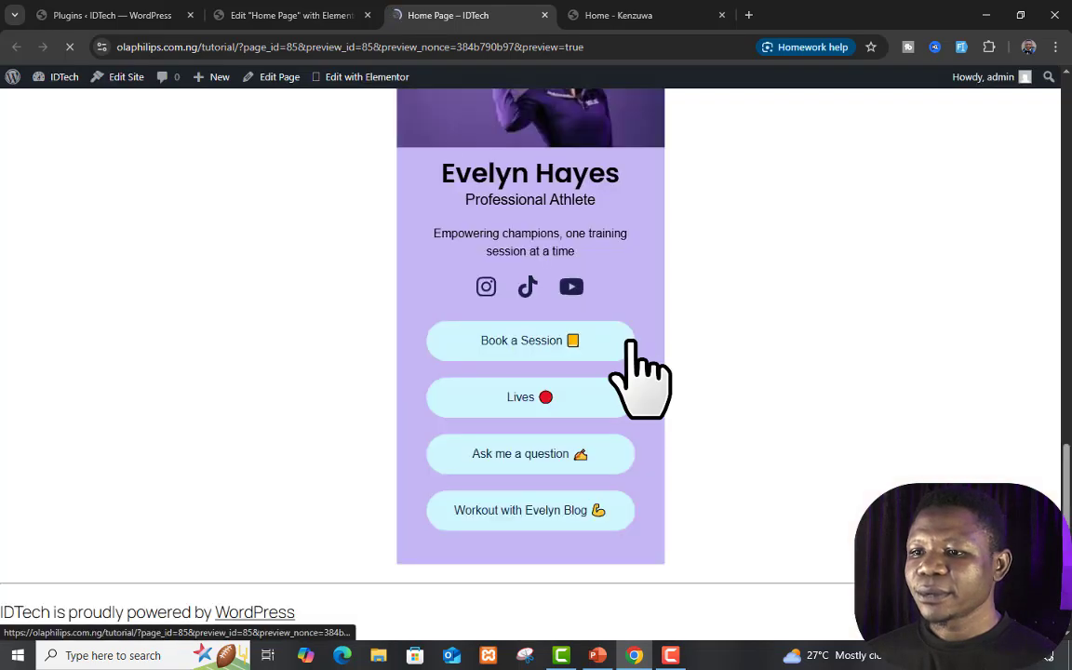
scroll(558, 372, "up", 1)
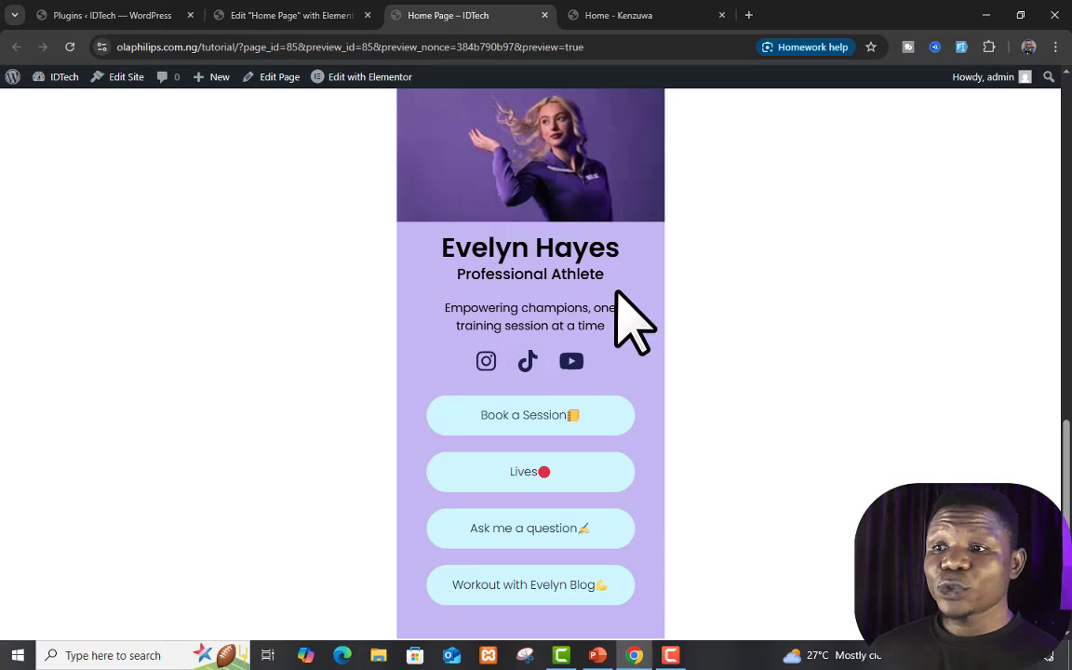
scroll(603, 335, "up", 2)
scroll(611, 353, "down", 3)
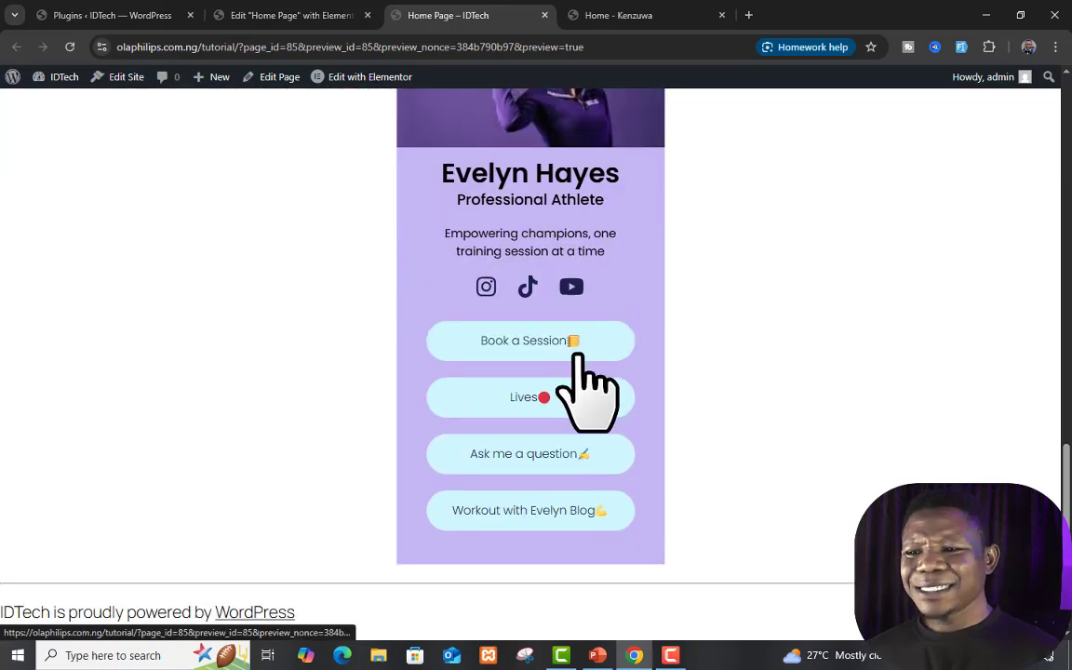
Return to the Elementor editor and look through the library's page templates and saved templates
left_click(296, 21)
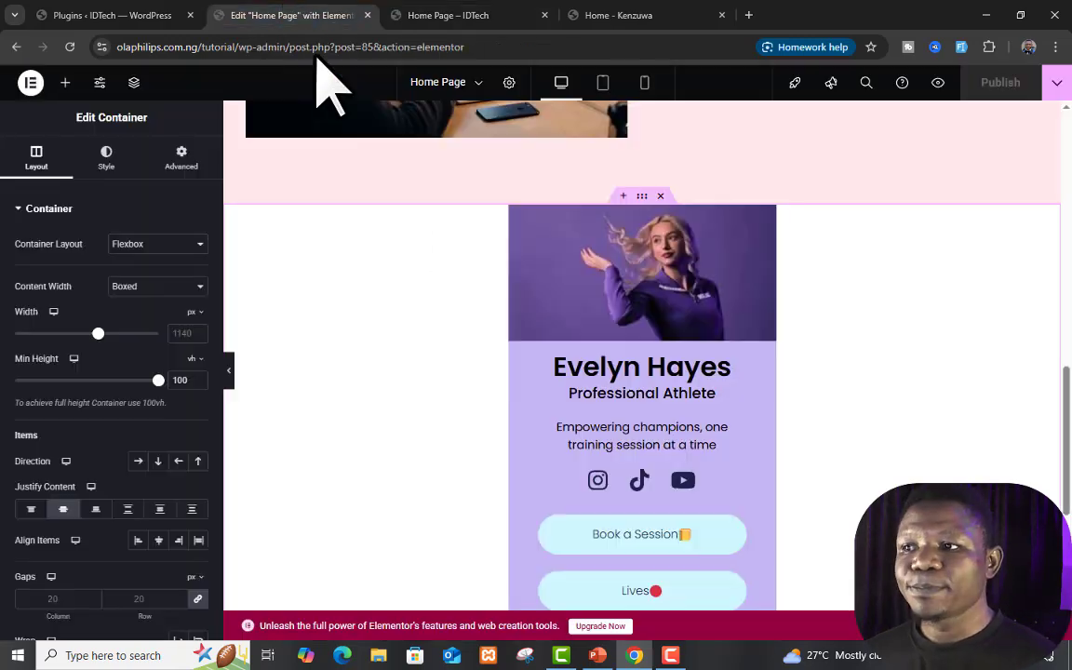
scroll(772, 279, "down", 4)
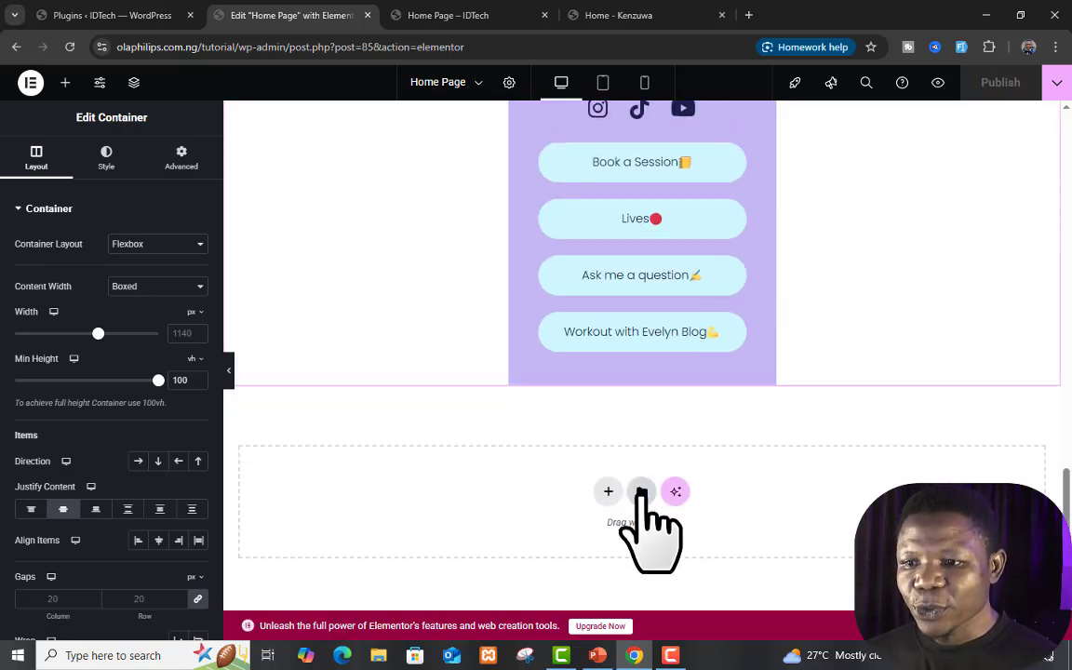
left_click(642, 492)
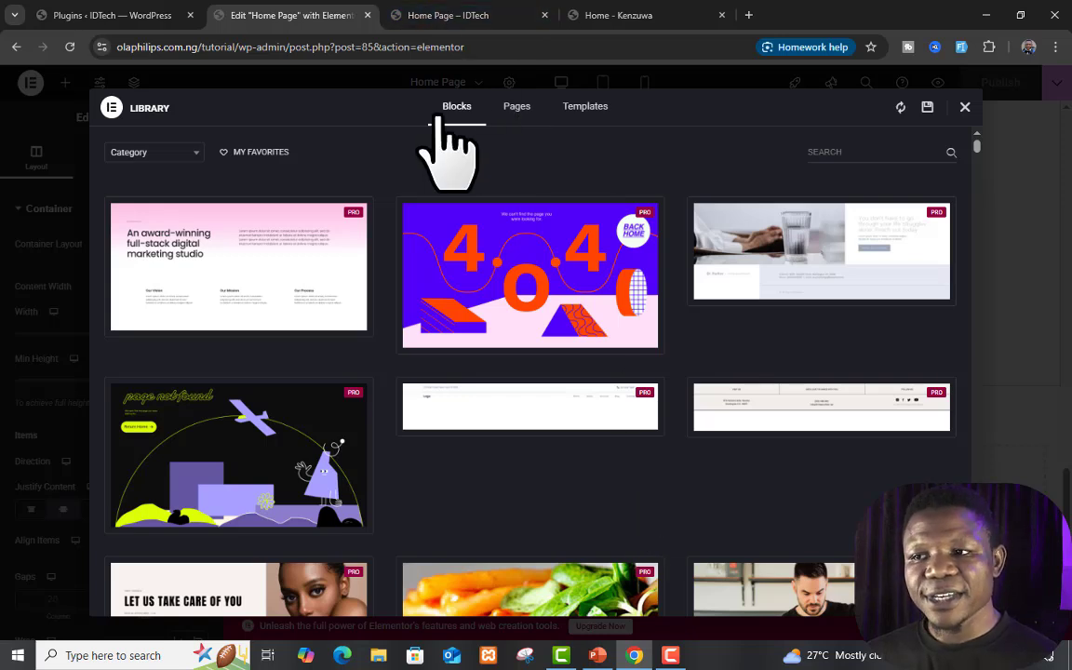
left_click(519, 121)
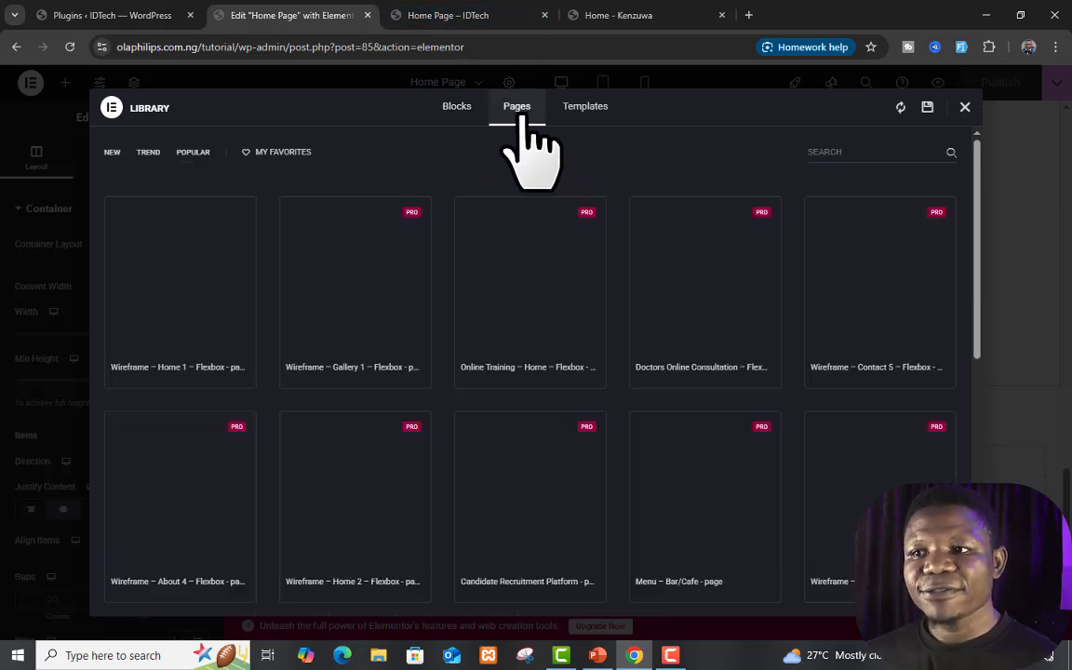
scroll(558, 381, "down", 7)
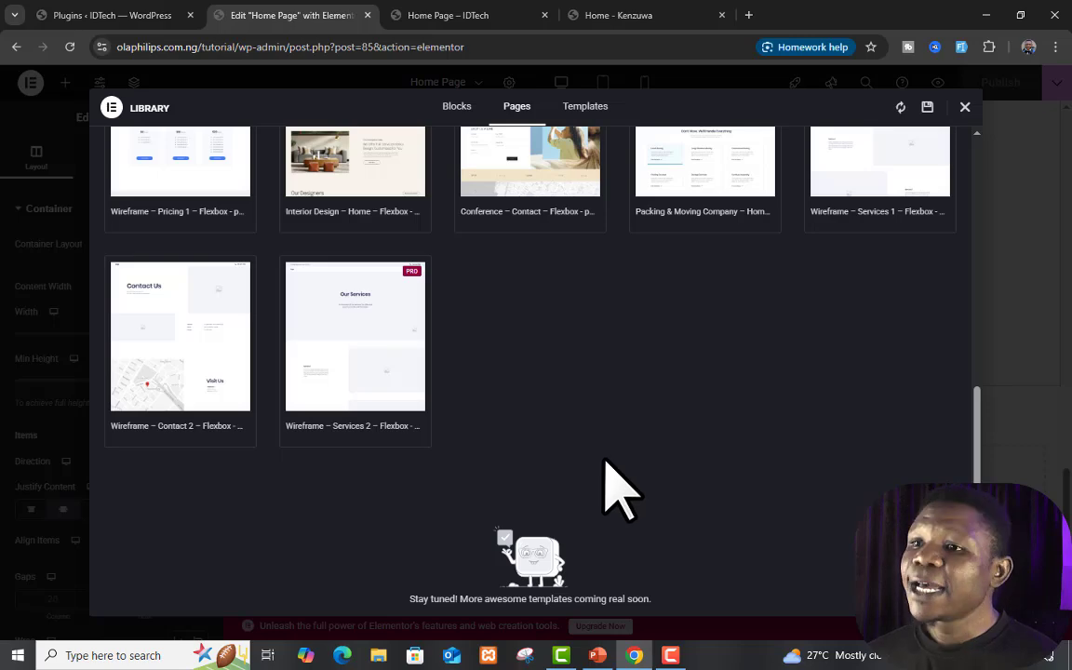
scroll(616, 484, "up", 8)
left_click(586, 107)
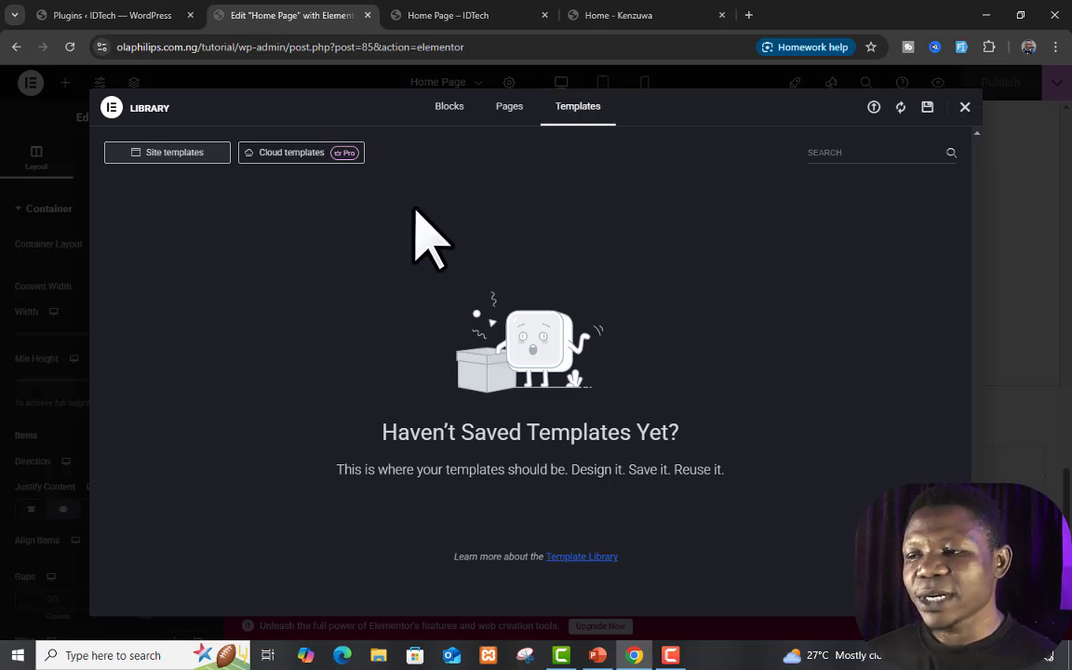
left_click(965, 107)
Save the hero container as a site template named Hero Banner and close the library
scroll(730, 409, "up", 10)
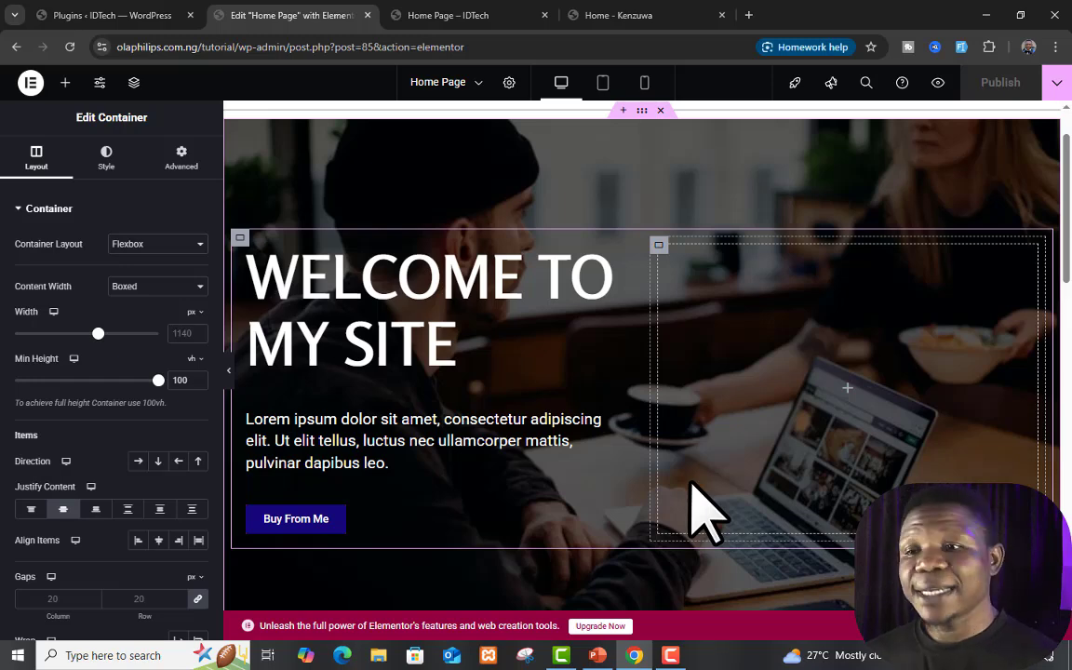
scroll(658, 335, "up", 1)
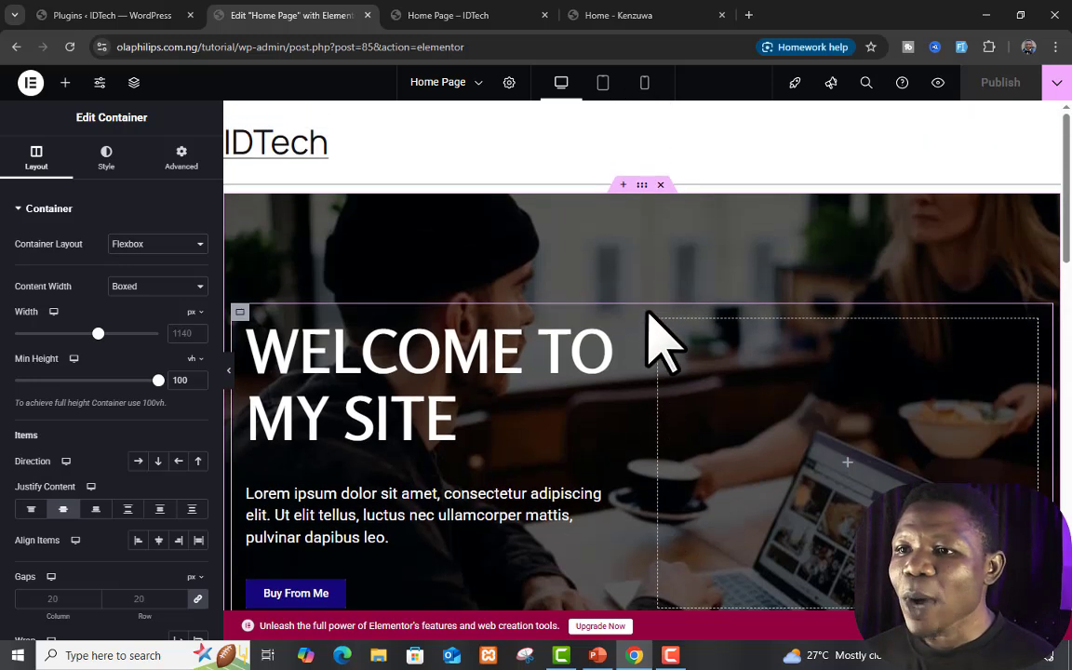
right_click(641, 185)
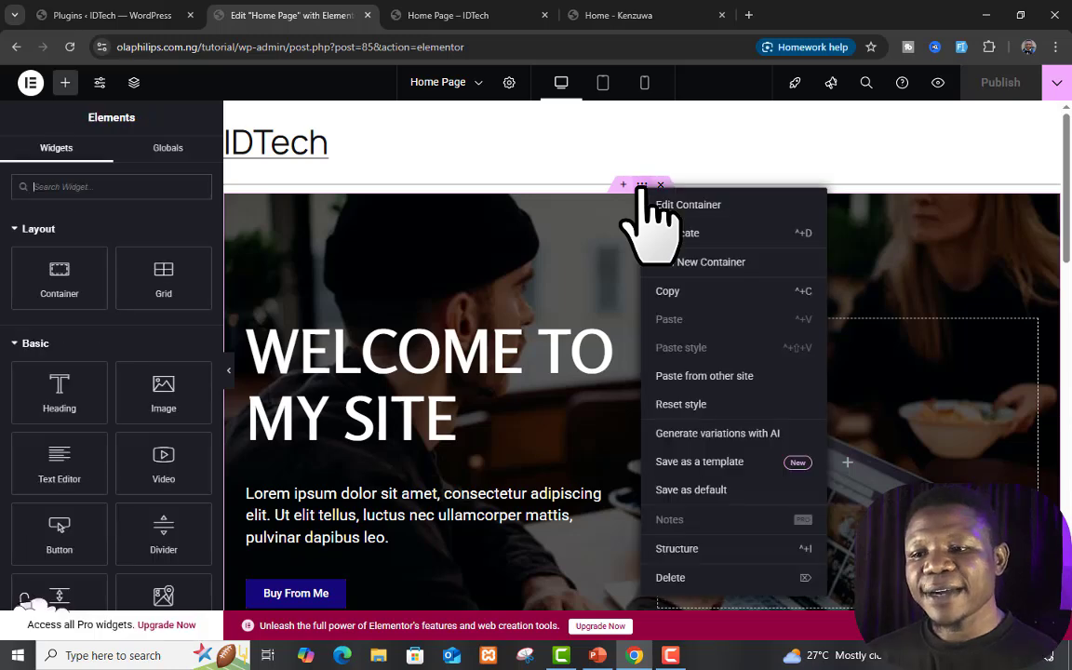
left_click(709, 464)
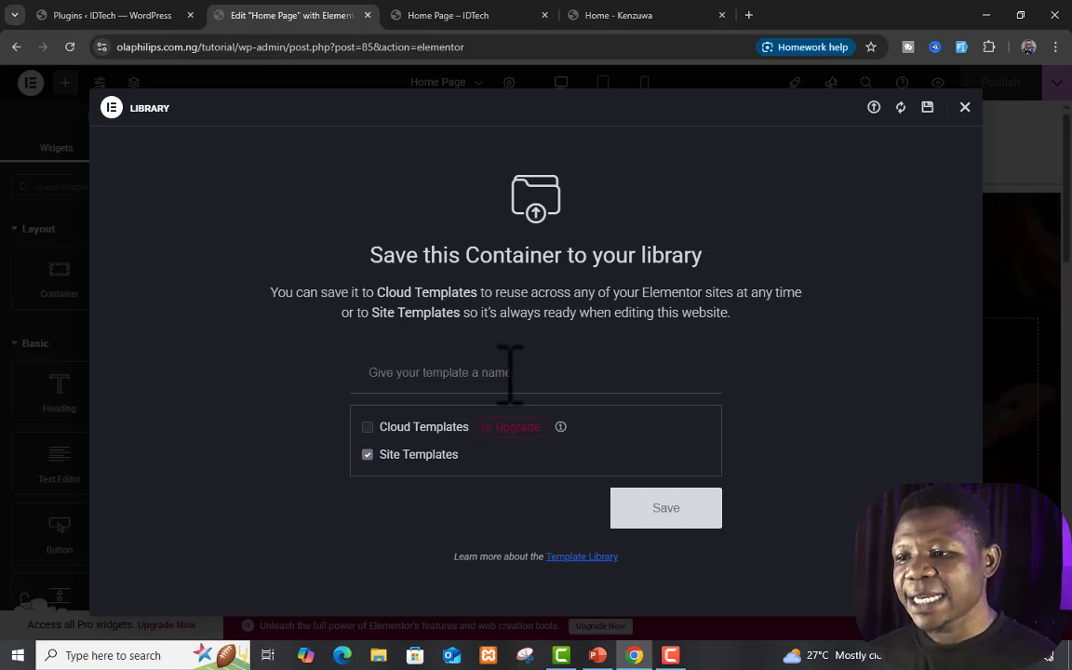
type("H")
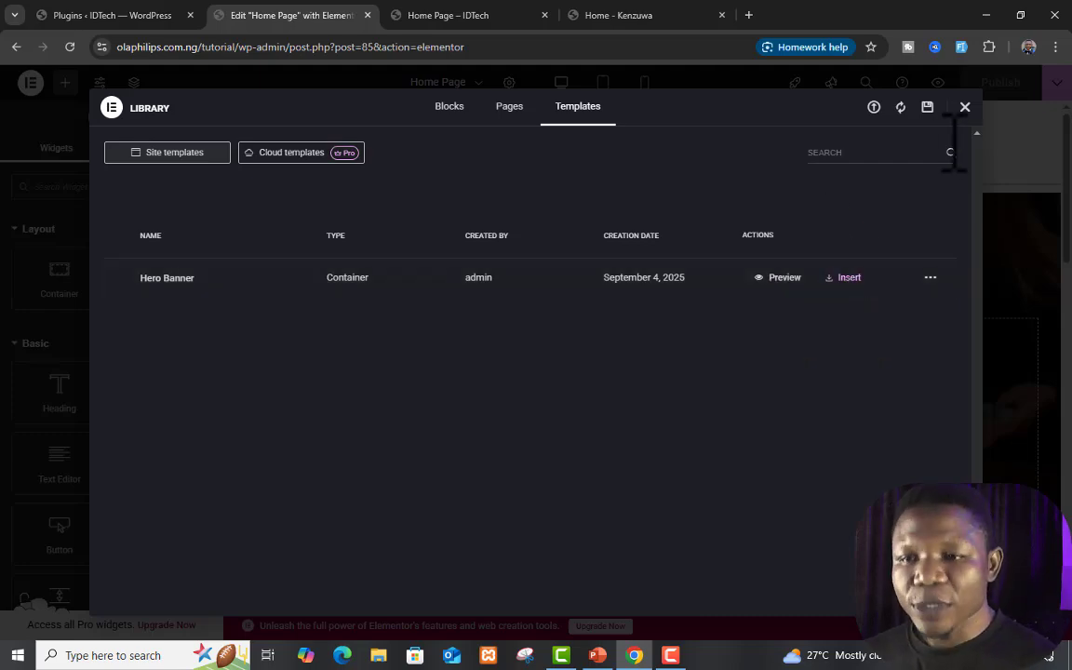
left_click(964, 107)
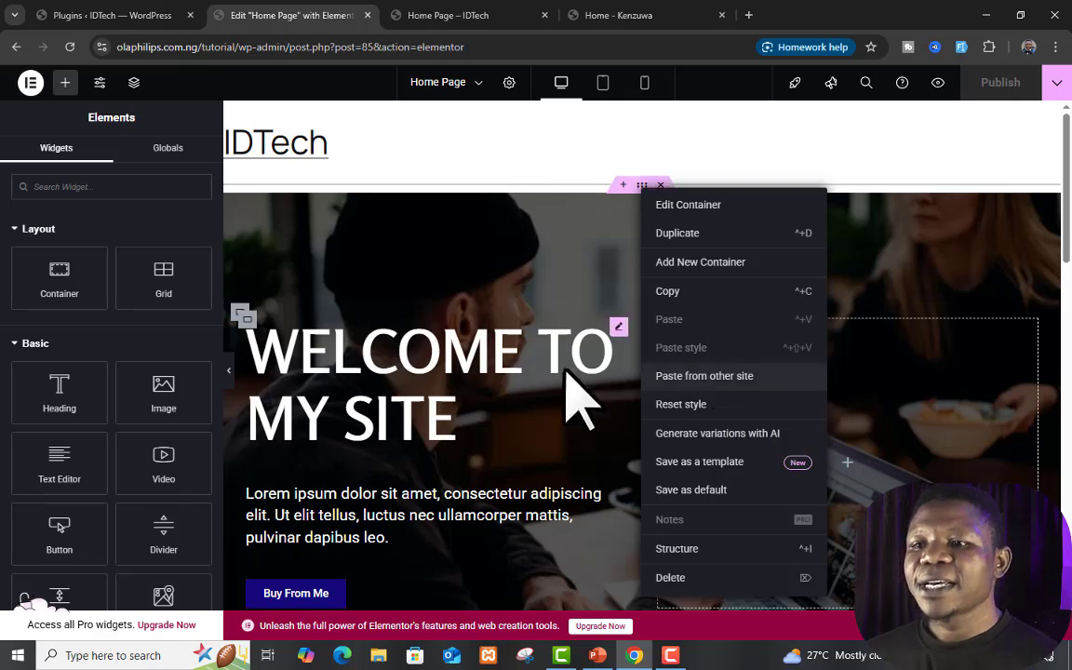
Insert the saved Hero Banner template below the purple profile block, applying the container's settings too
left_click(586, 211)
scroll(584, 392, "down", 1)
scroll(584, 393, "down", 5)
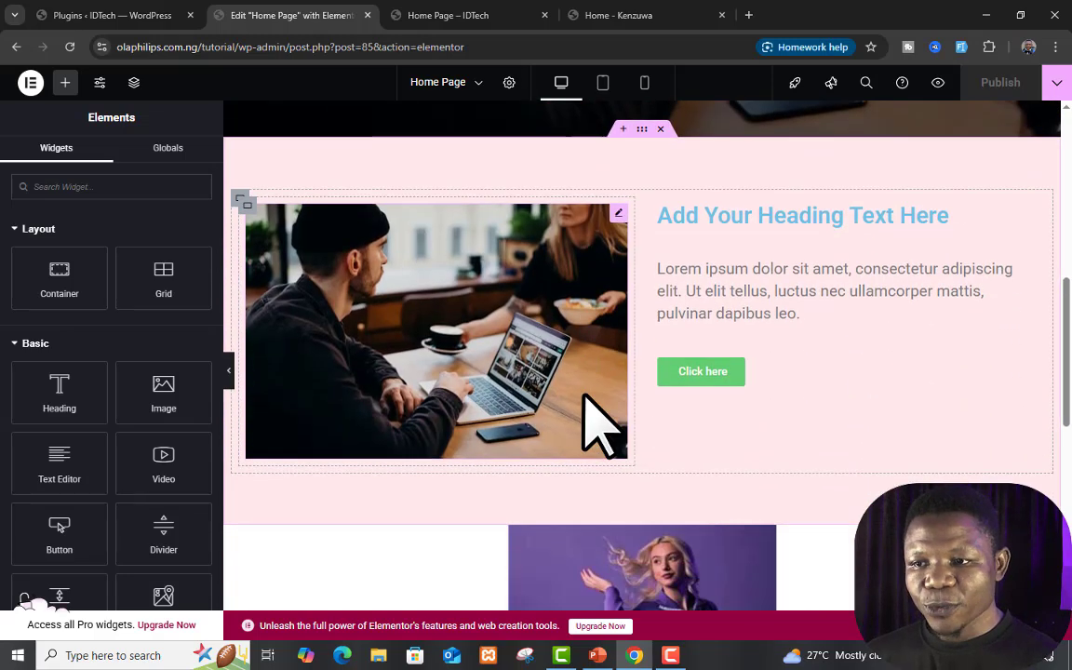
scroll(601, 423, "down", 10)
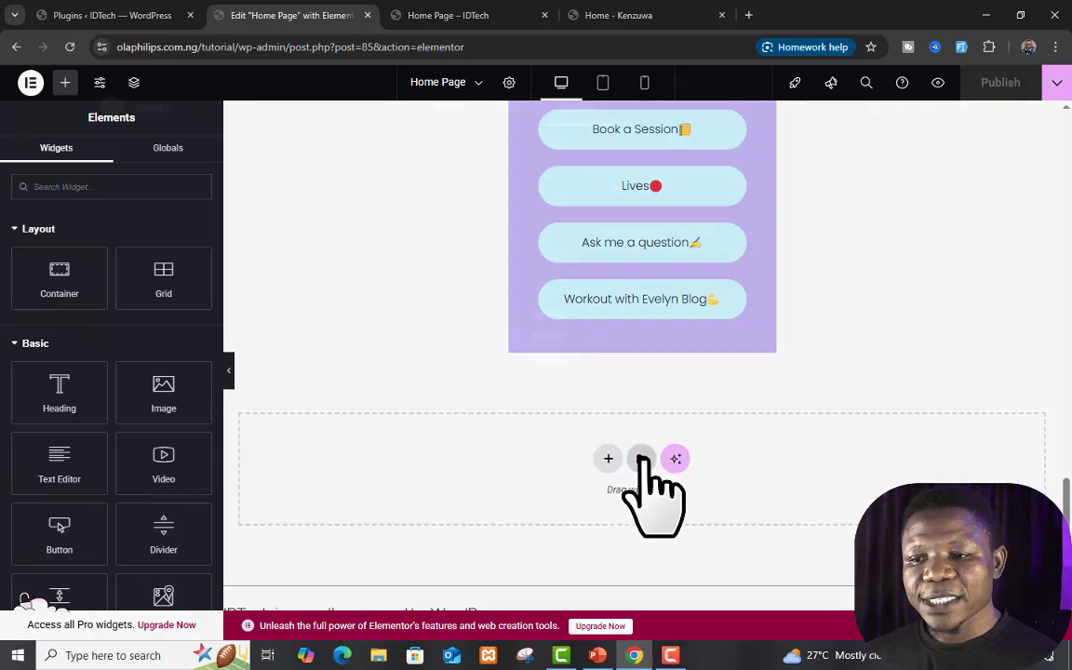
left_click(642, 460)
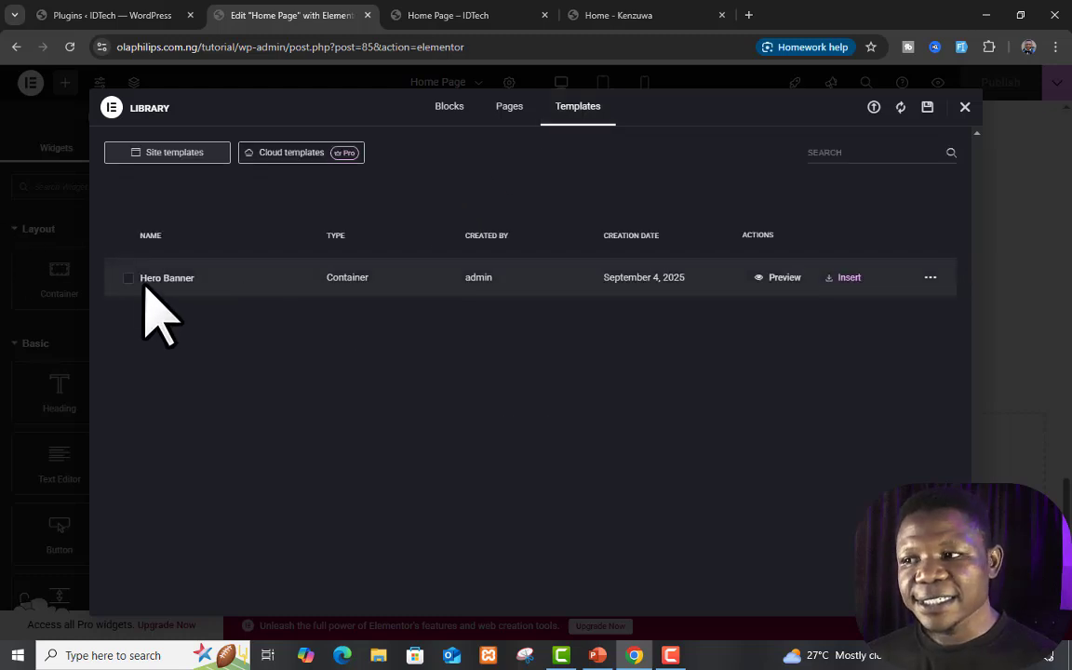
left_click(843, 278)
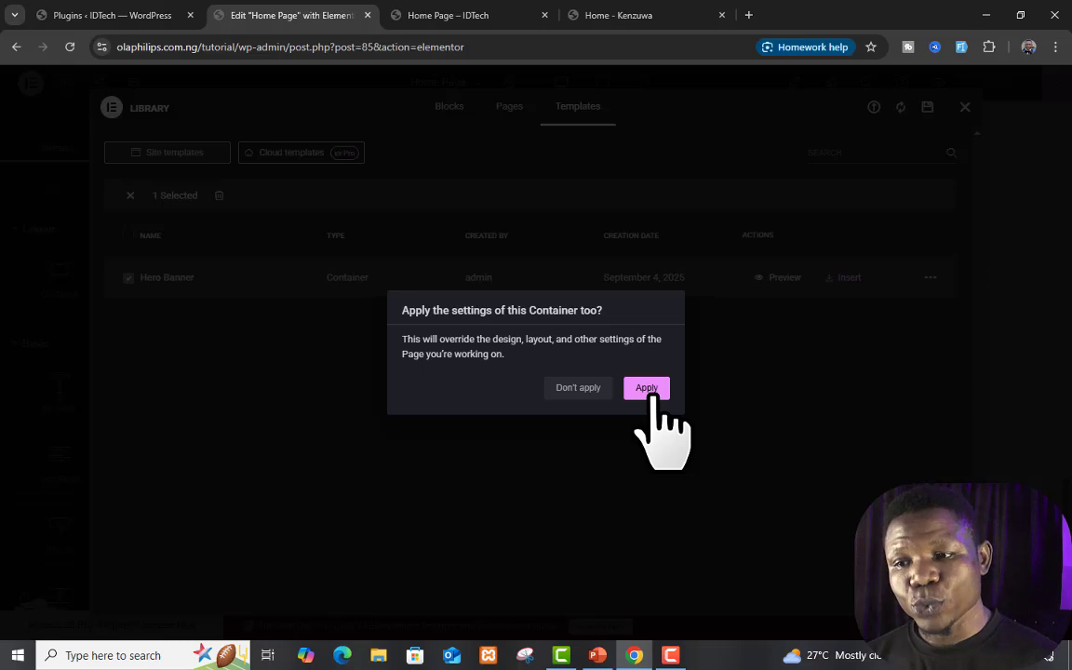
left_click(648, 389)
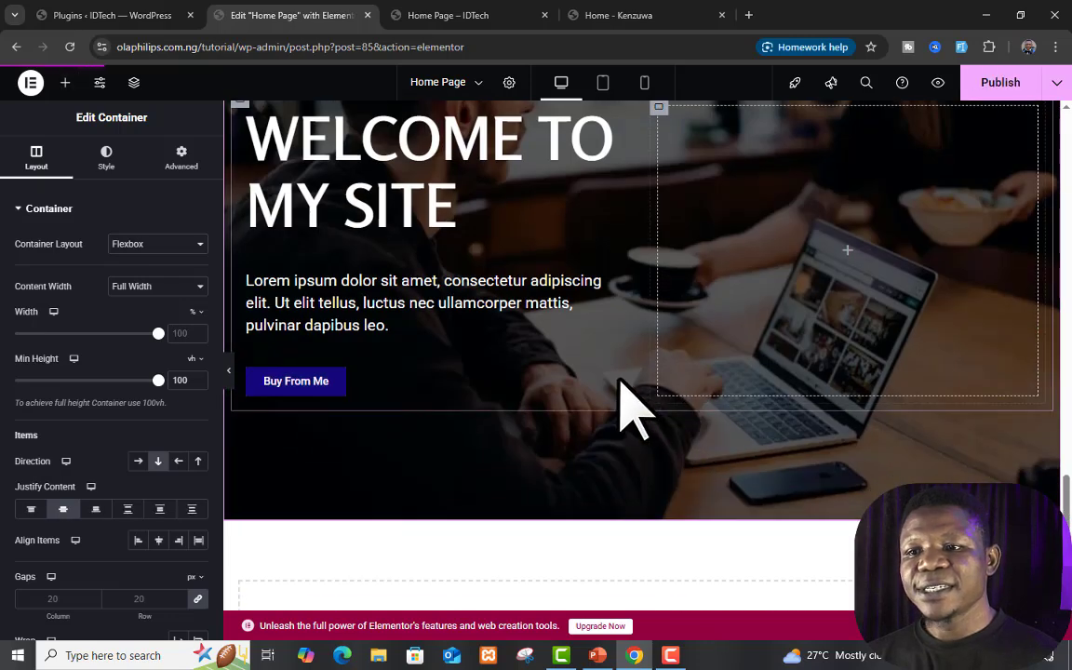
scroll(619, 381, "up", 3)
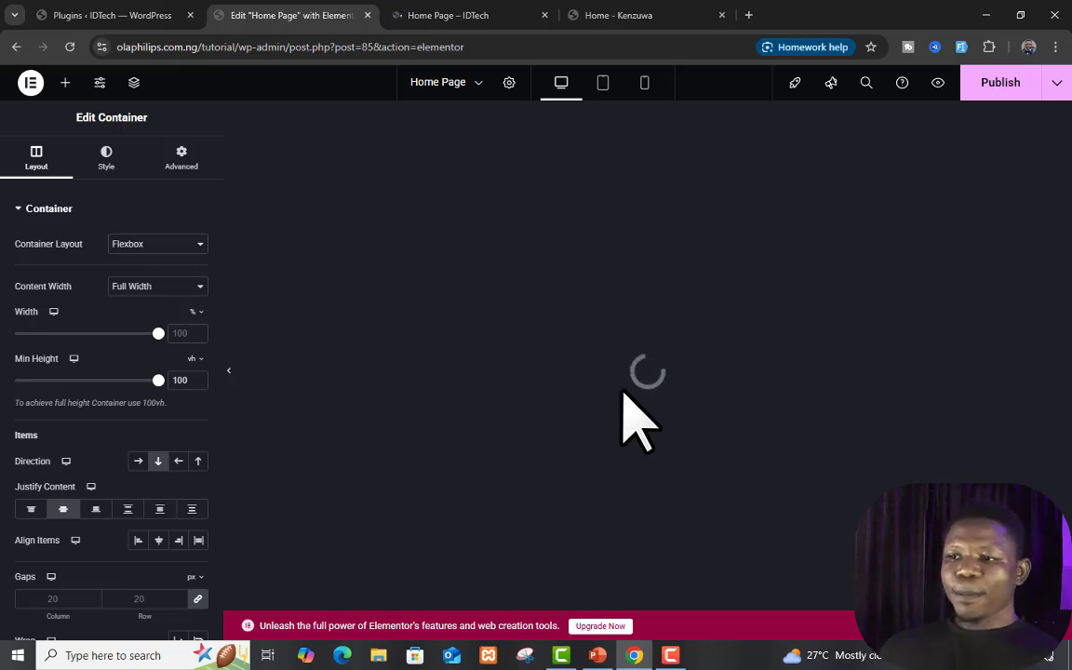
Switch to the WordPress dashboard's installed plugins page
key("ctrl+shift+Tab")
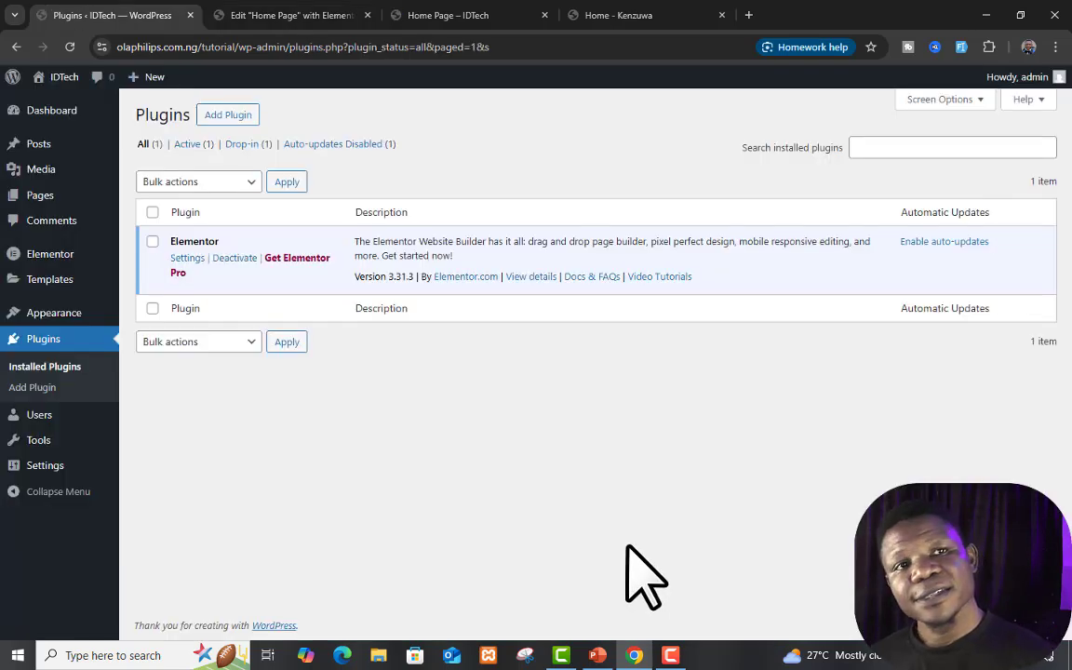